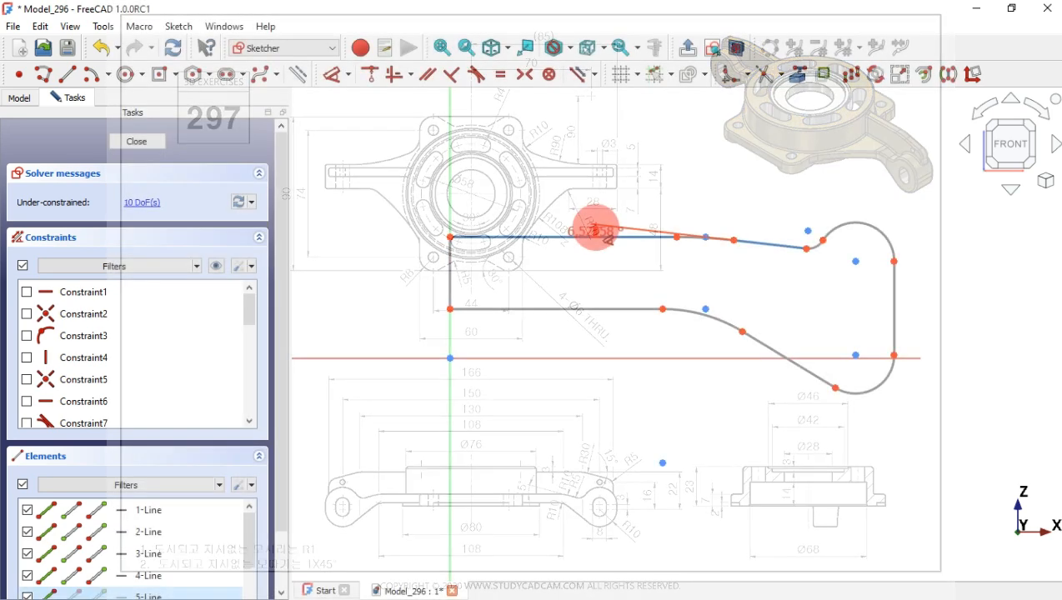
pyautogui.scroll(5, 596, 237)
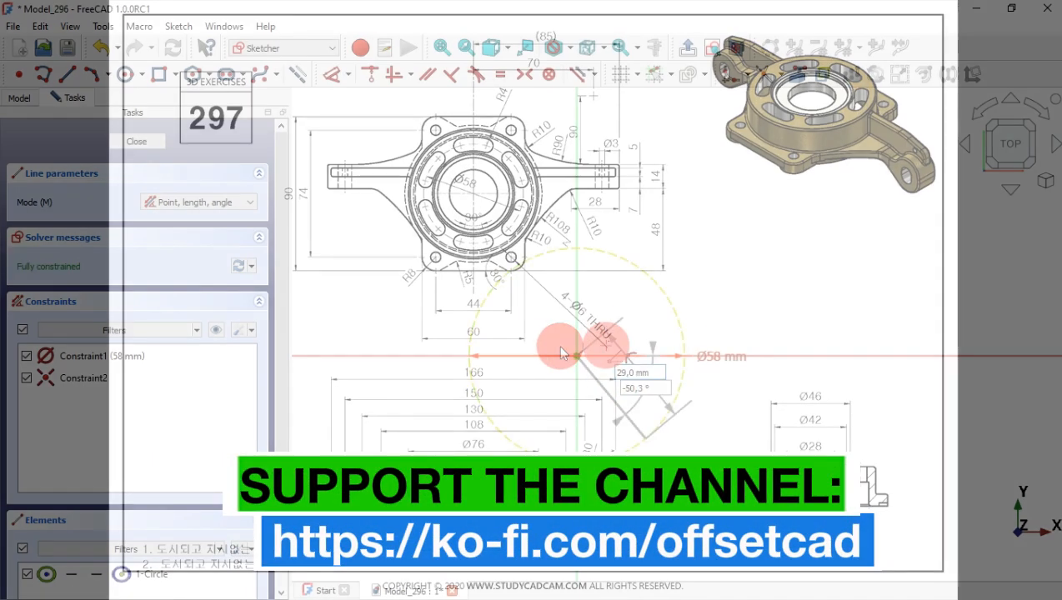
# Draw construction lines from the sketch origin to the lower left and lower right of the 58 mm construction circle
pyautogui.click(575, 354)
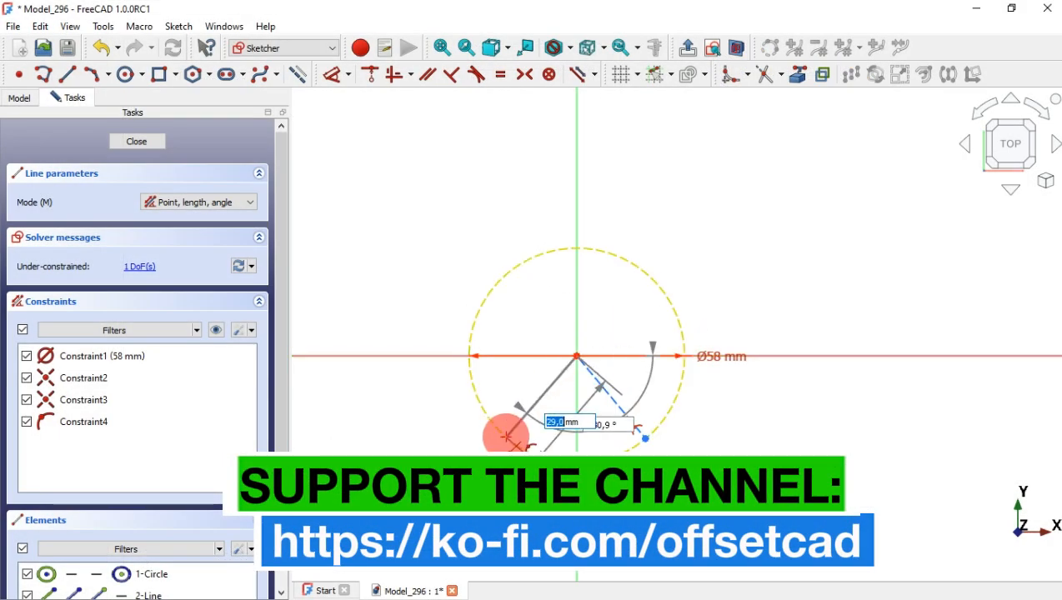
pyautogui.click(506, 436)
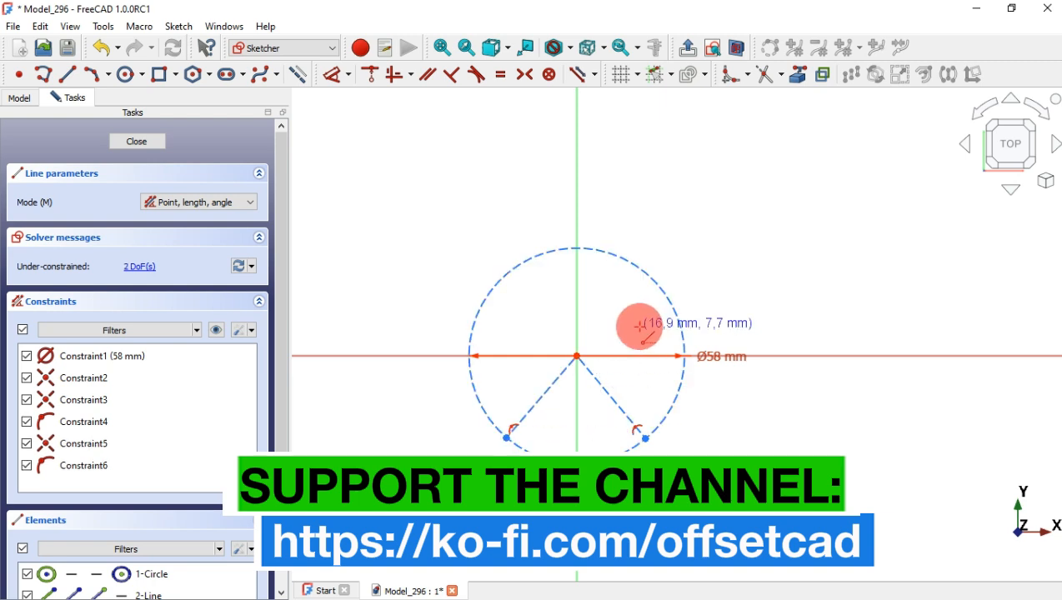
pyautogui.click(408, 74)
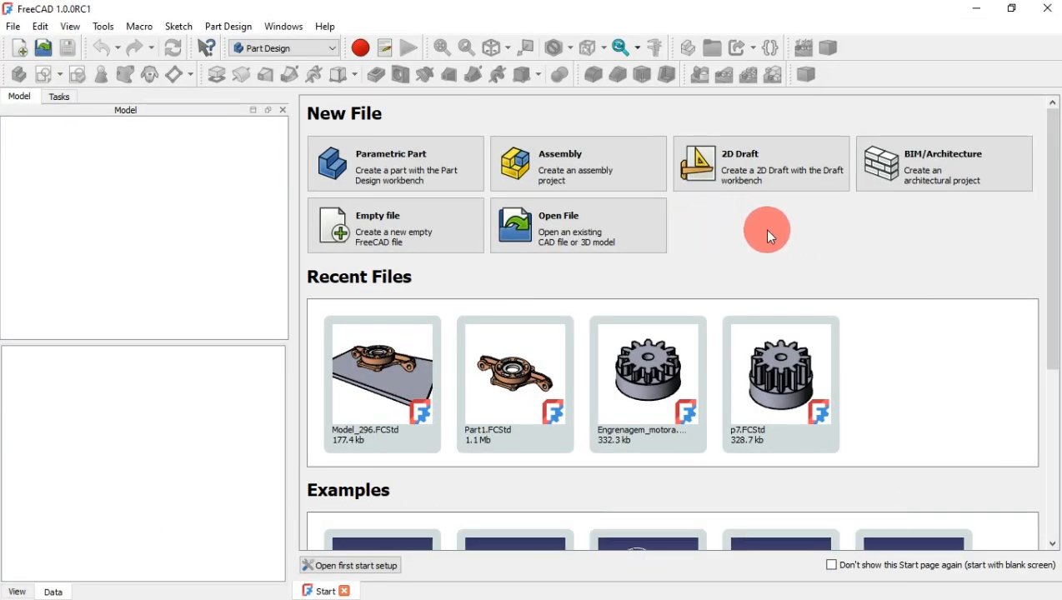
# Create an empty document with a new body and consult the drawing of 3D exercise 297
pyautogui.click(423, 231)
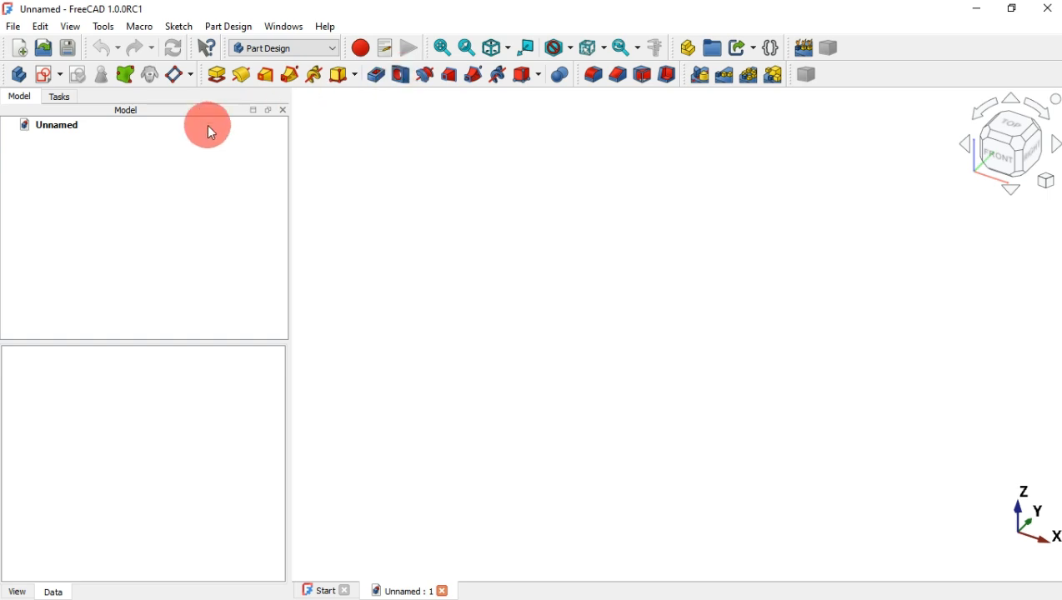
pyautogui.click(18, 74)
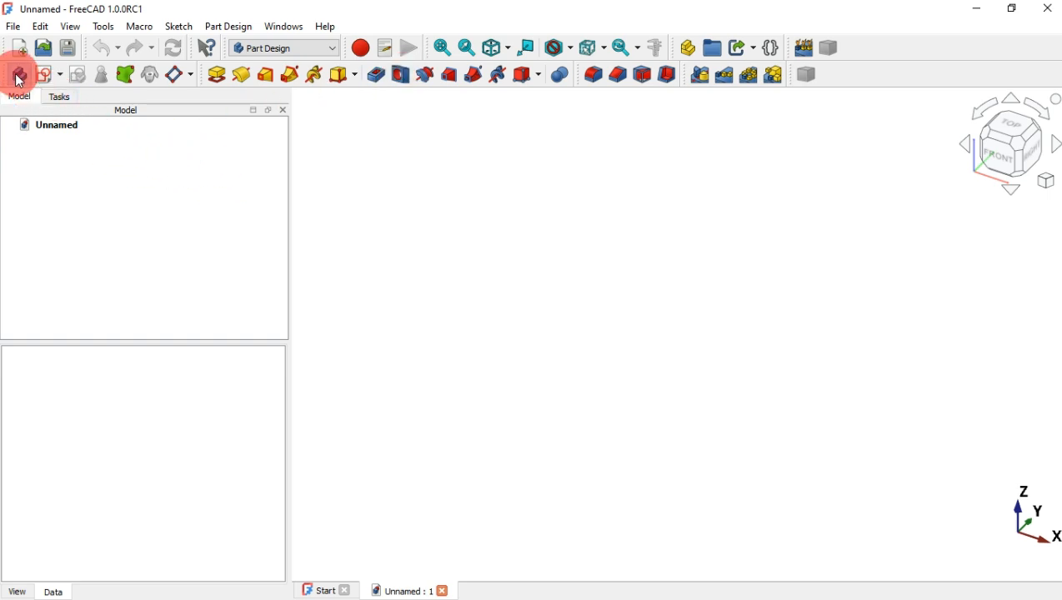
pyautogui.hotkey('alt', 'Tab')
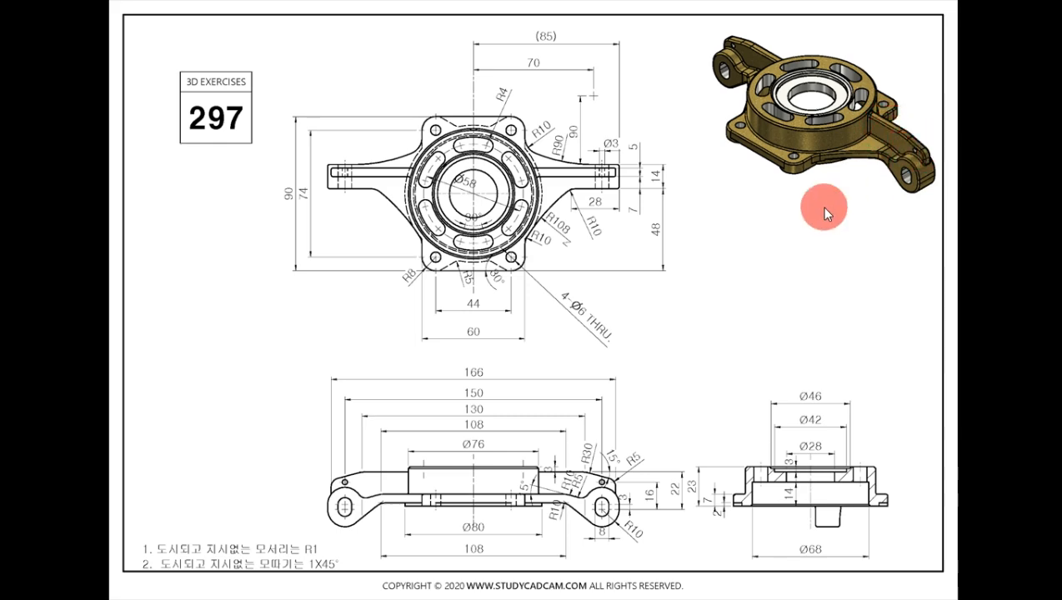
pyautogui.hotkey('alt', 'Tab')
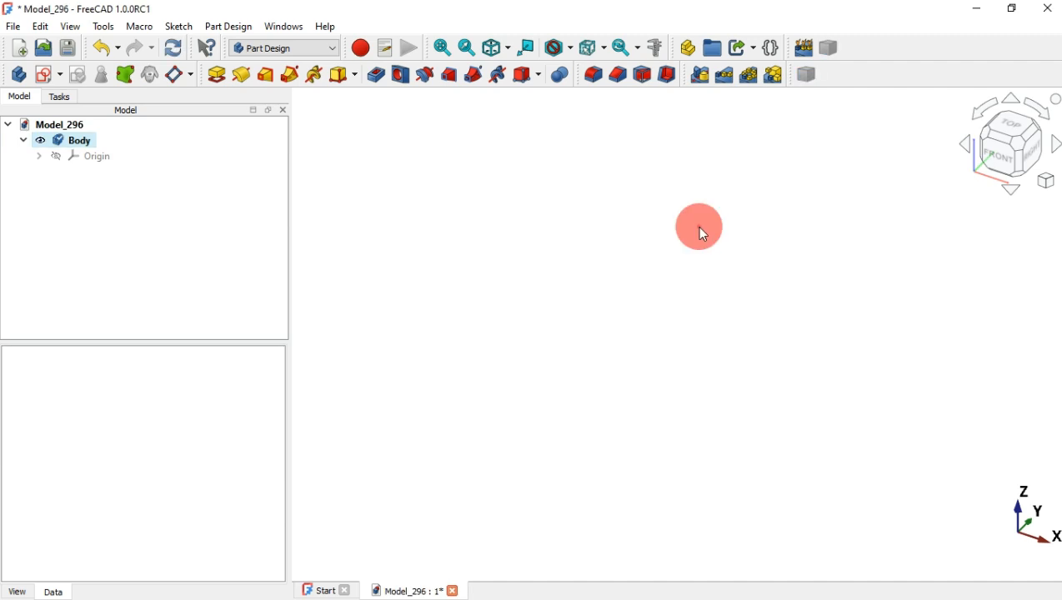
# In a new sketch on the XY plane, draw an origin-centred rounded rectangle 60 mm wide and 90 mm high with 8 mm corner radii
pyautogui.click(48, 81)
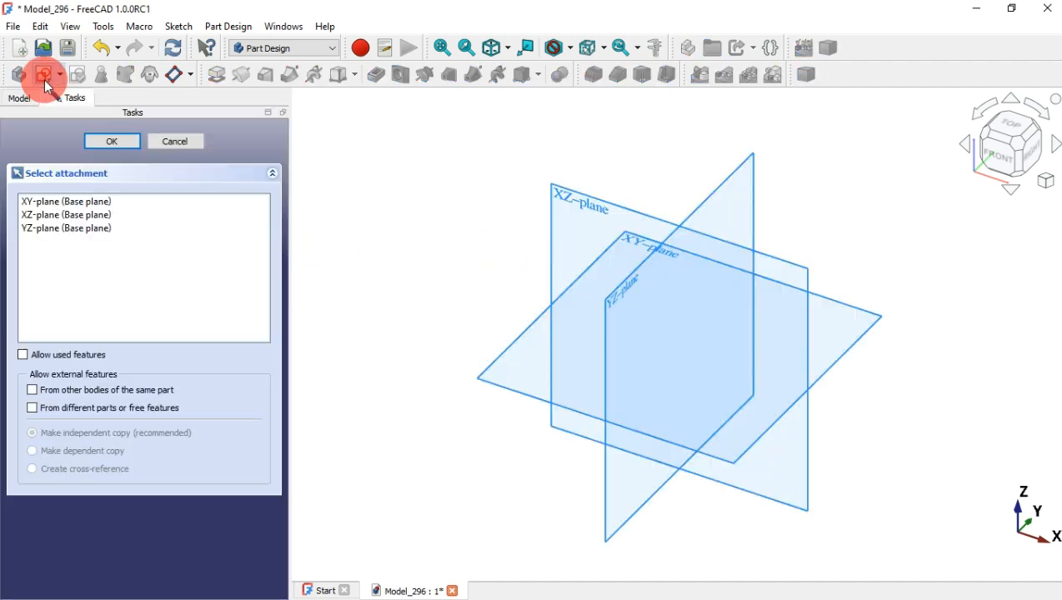
pyautogui.click(630, 237)
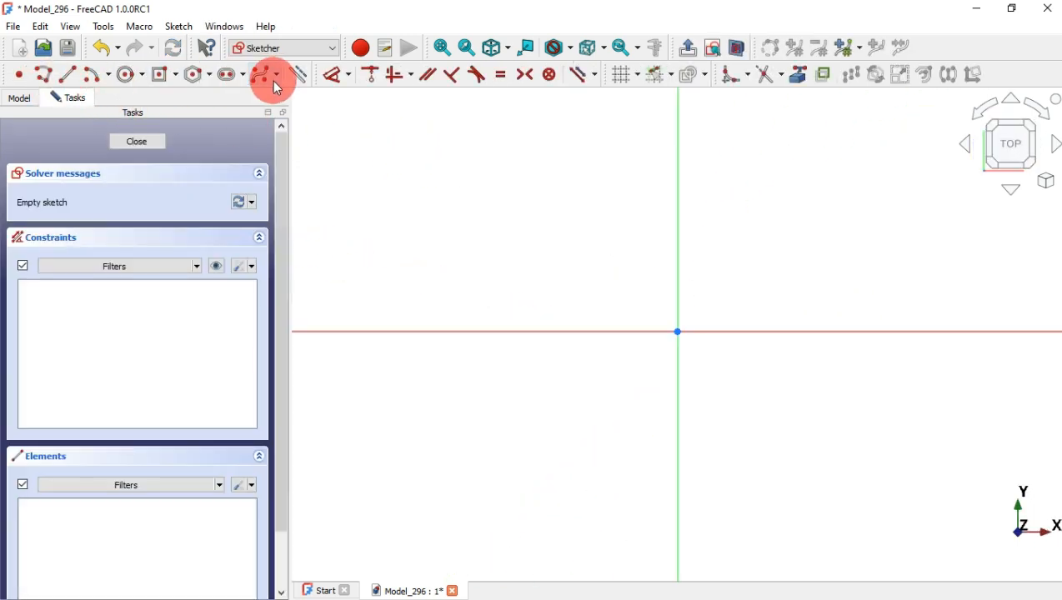
pyautogui.click(179, 78)
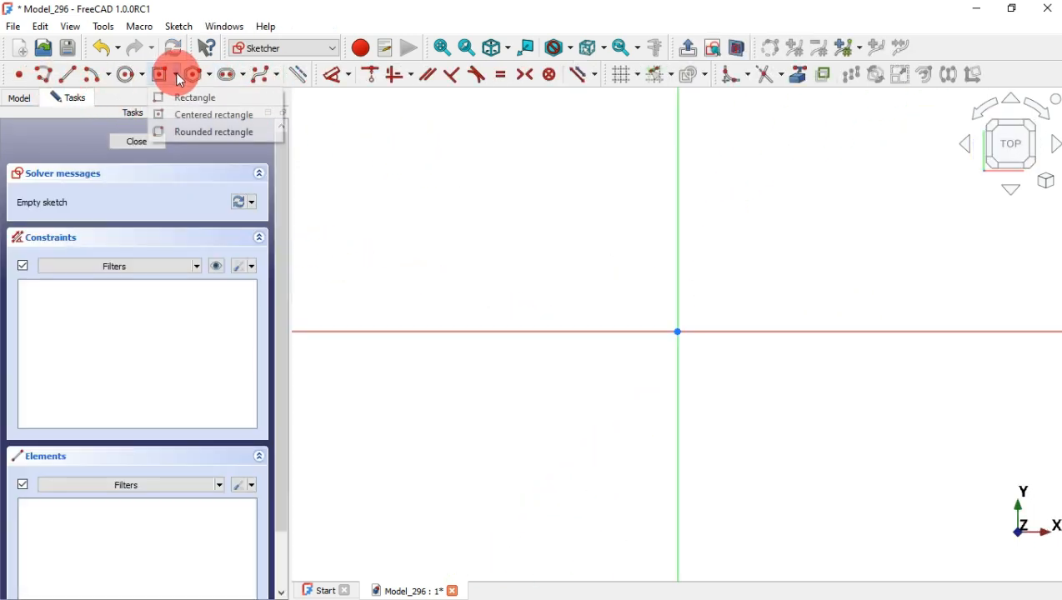
pyautogui.click(251, 122)
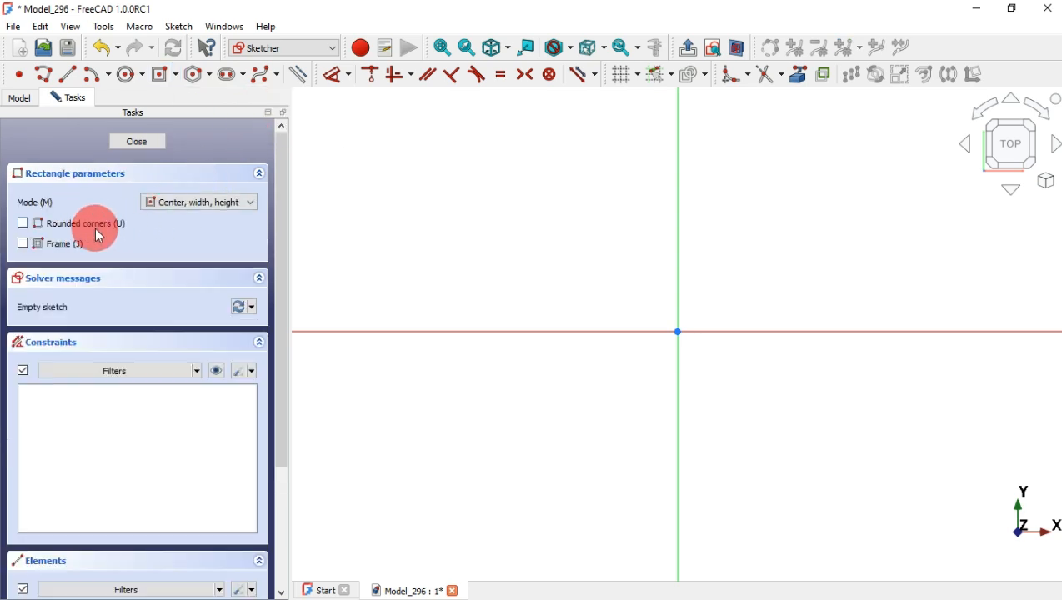
pyautogui.click(50, 224)
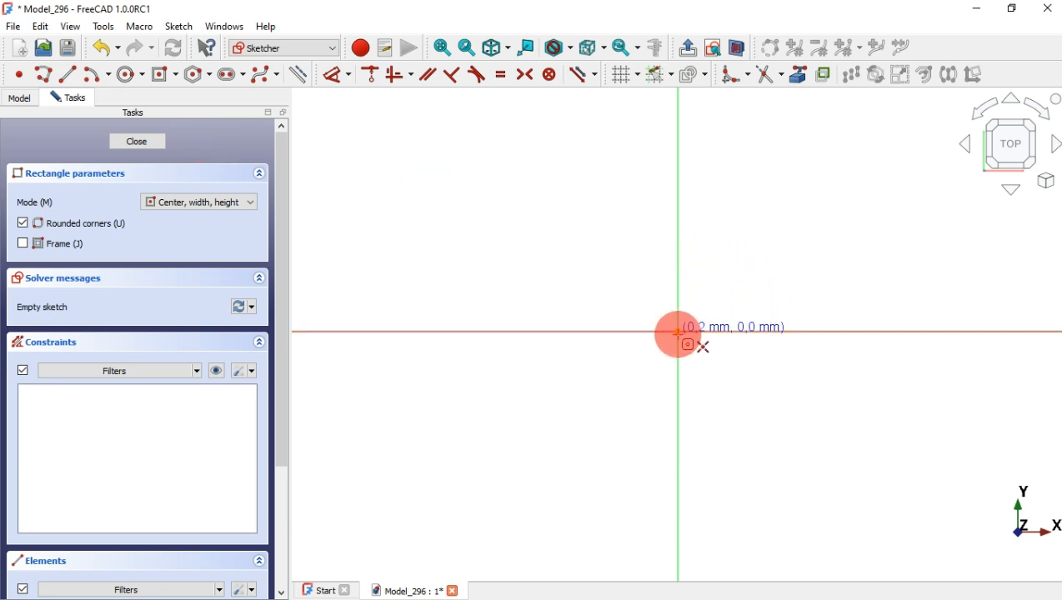
pyautogui.click(679, 332)
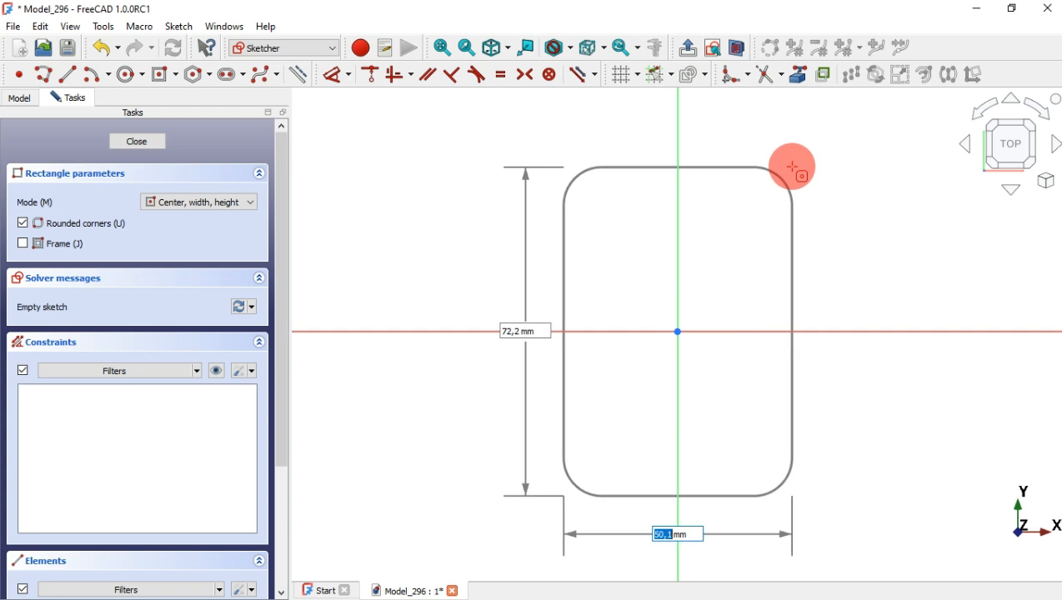
pyautogui.write('6')
pyautogui.press('Tab')
pyautogui.write('90')
pyautogui.press('Tab')
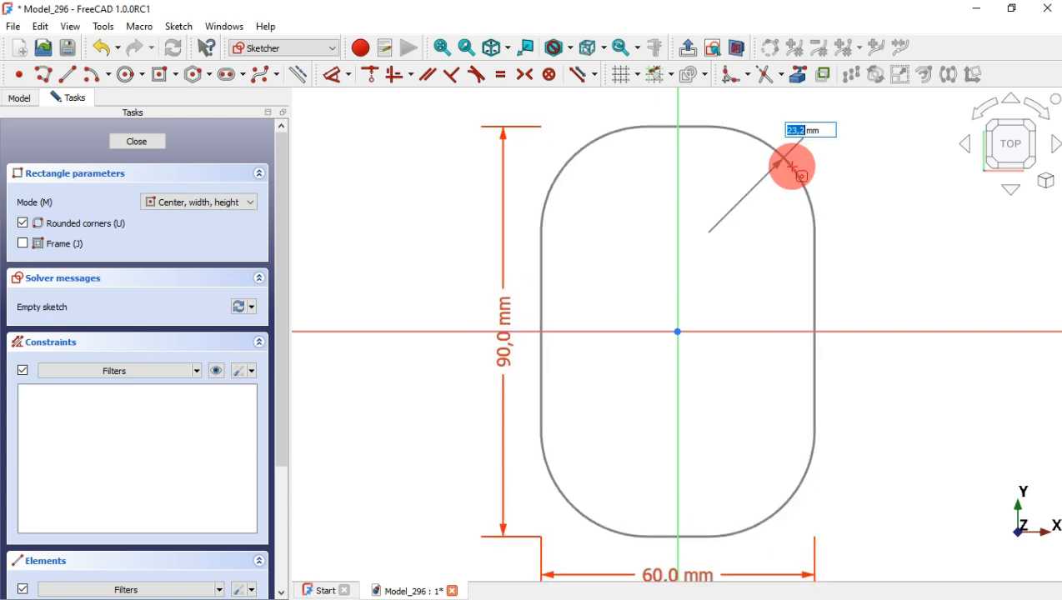
pyautogui.write('8')
pyautogui.press('Return')
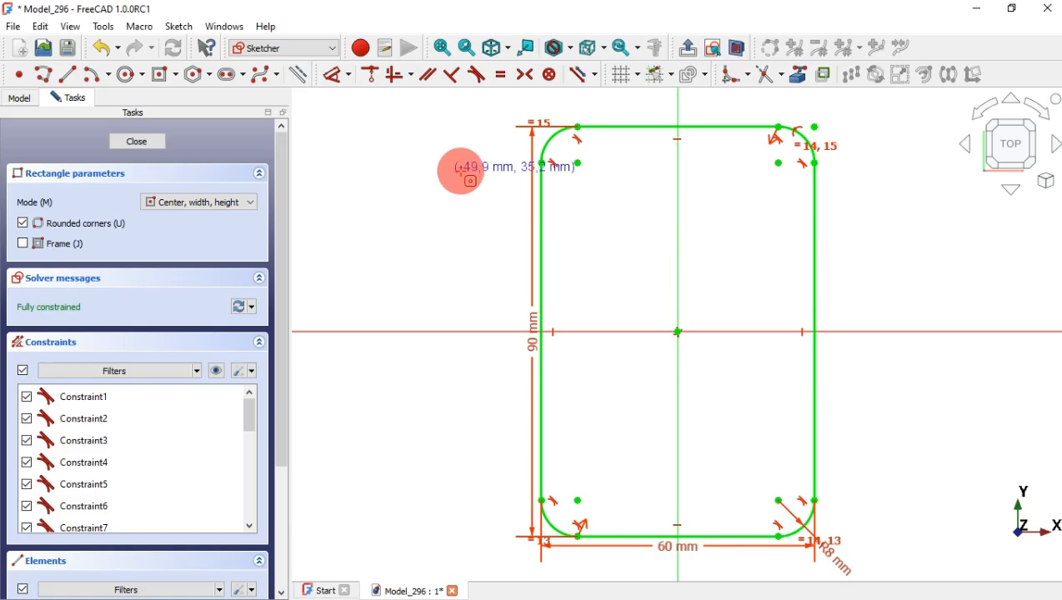
# Add a 6 mm diameter circle at the centre of each of the rectangle's four corner arcs
pyautogui.click(130, 73)
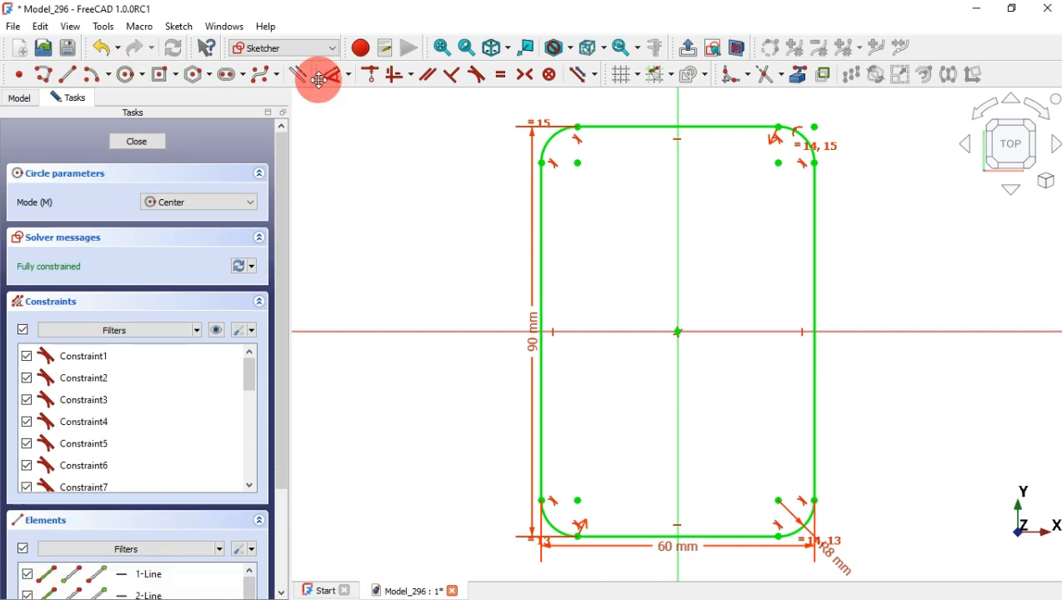
pyautogui.click(578, 163)
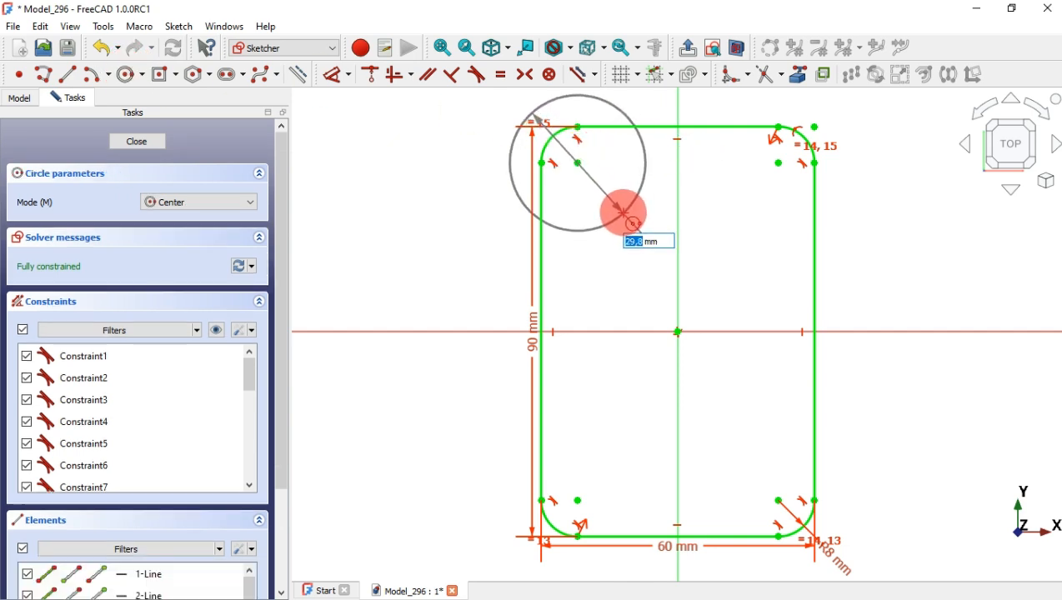
pyautogui.write('6')
pyautogui.press('Return')
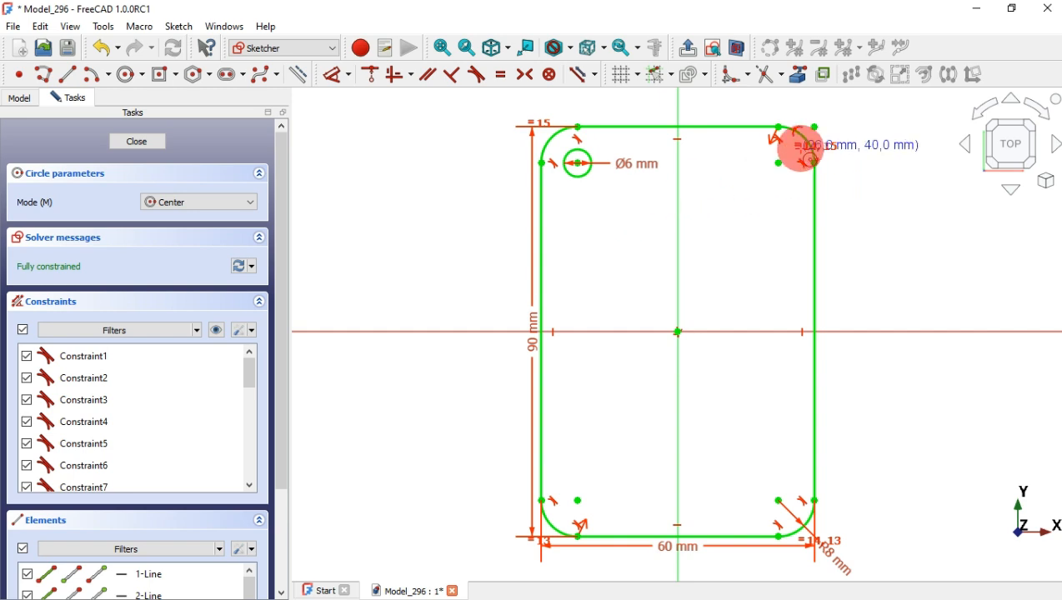
pyautogui.click(779, 161)
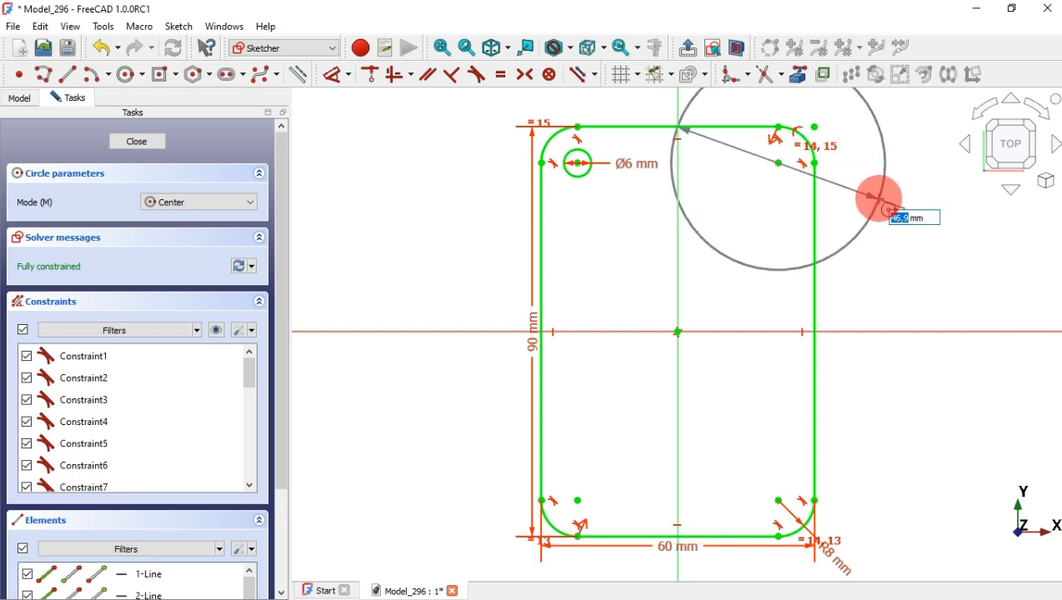
pyautogui.write('6')
pyautogui.press('Return')
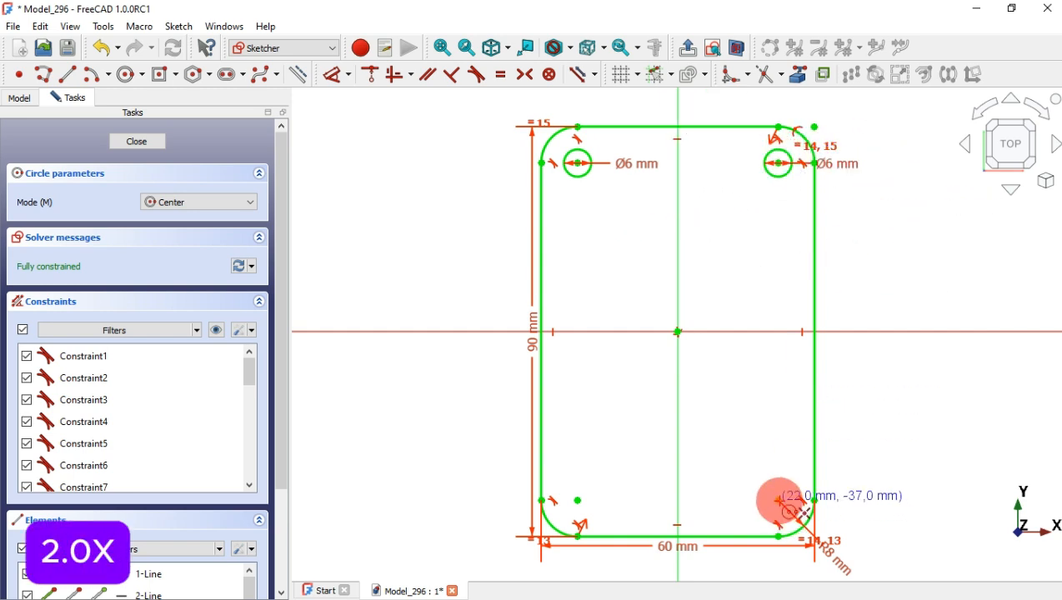
pyautogui.click(779, 500)
pyautogui.write('6')
pyautogui.press('Return')
pyautogui.click(577, 500)
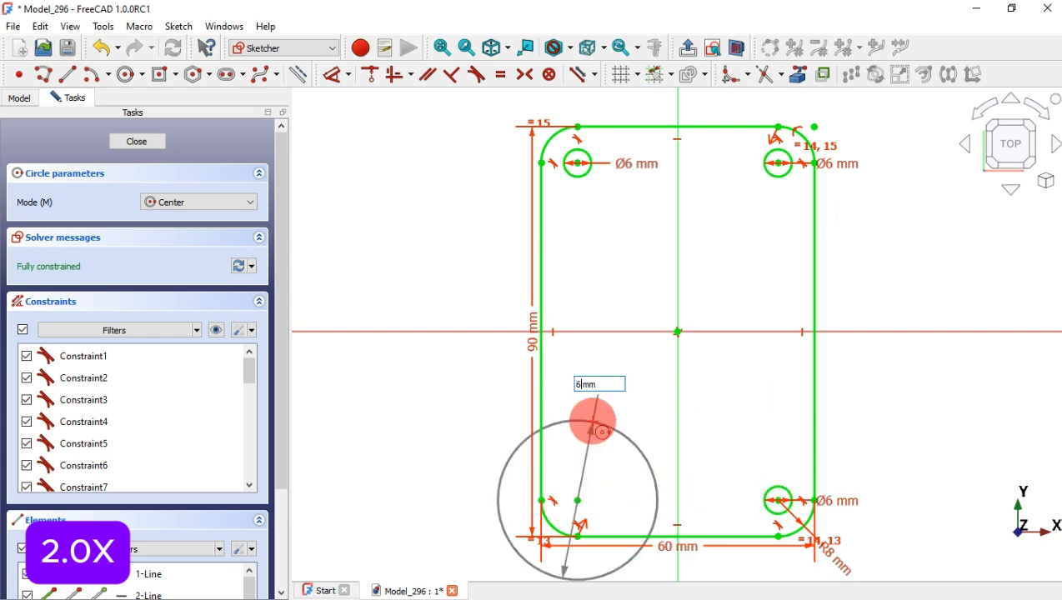
pyautogui.write('6')
pyautogui.press('Return')
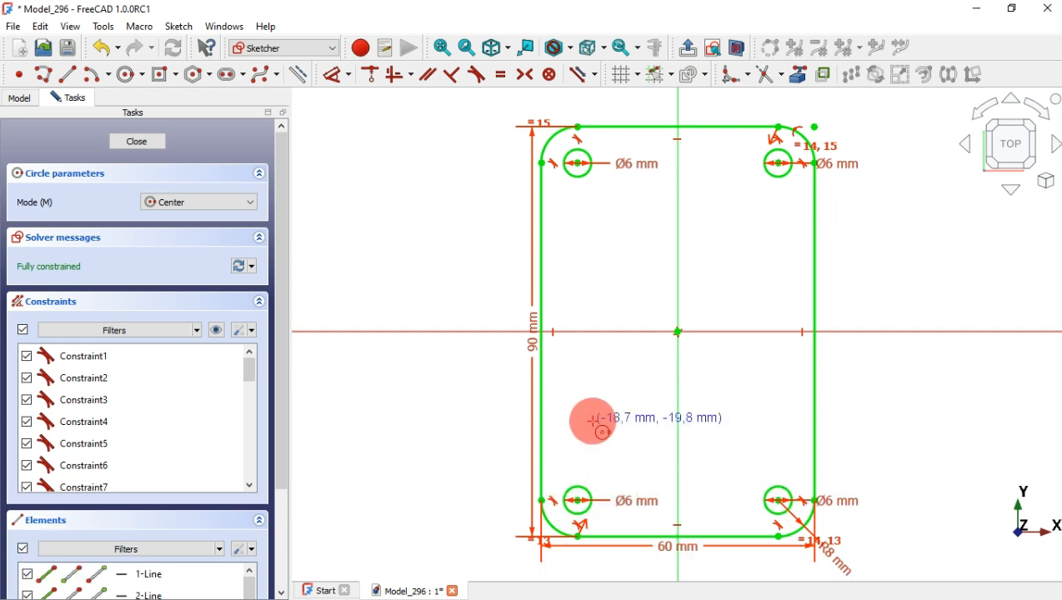
# Close the sketch and pad it into a flat base plate with four holes
pyautogui.click(135, 140)
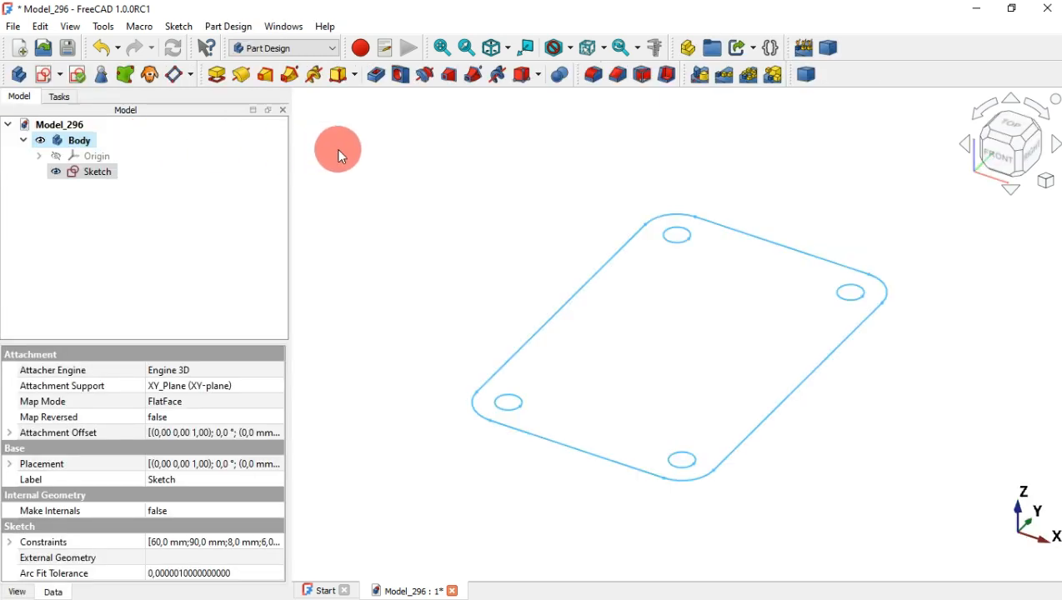
pyautogui.click(218, 75)
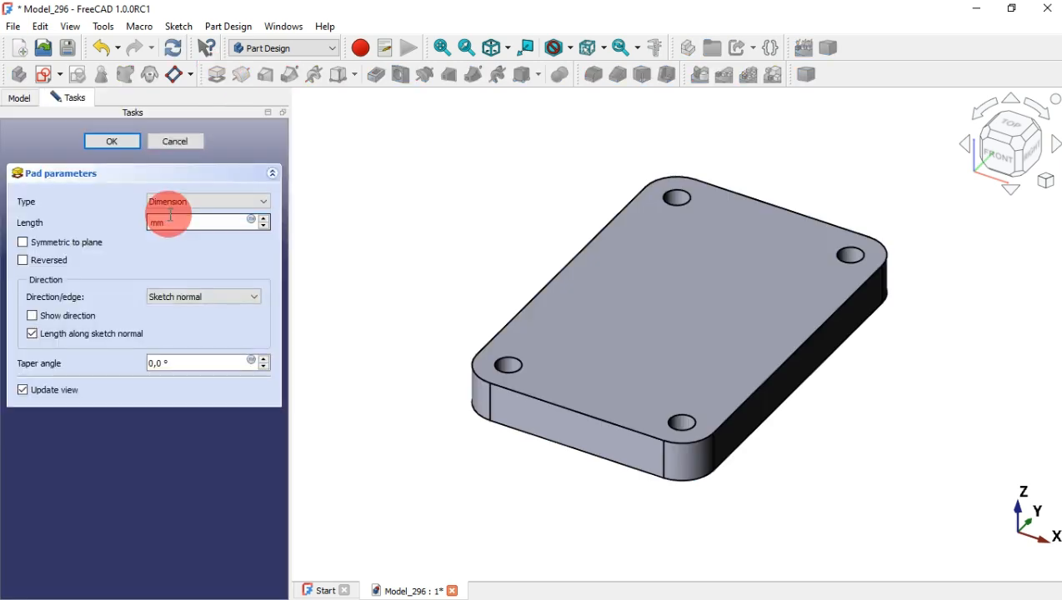
pyautogui.press('Return')
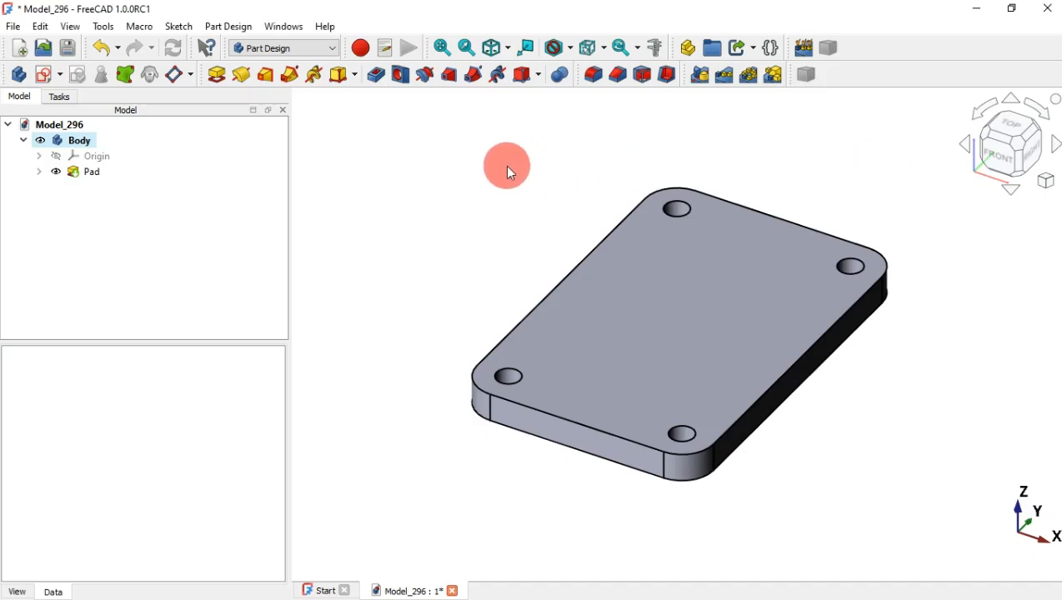
# Add an additive cylinder attached to the XY plane with radius 38 mm and height 23 mm
pyautogui.click(356, 76)
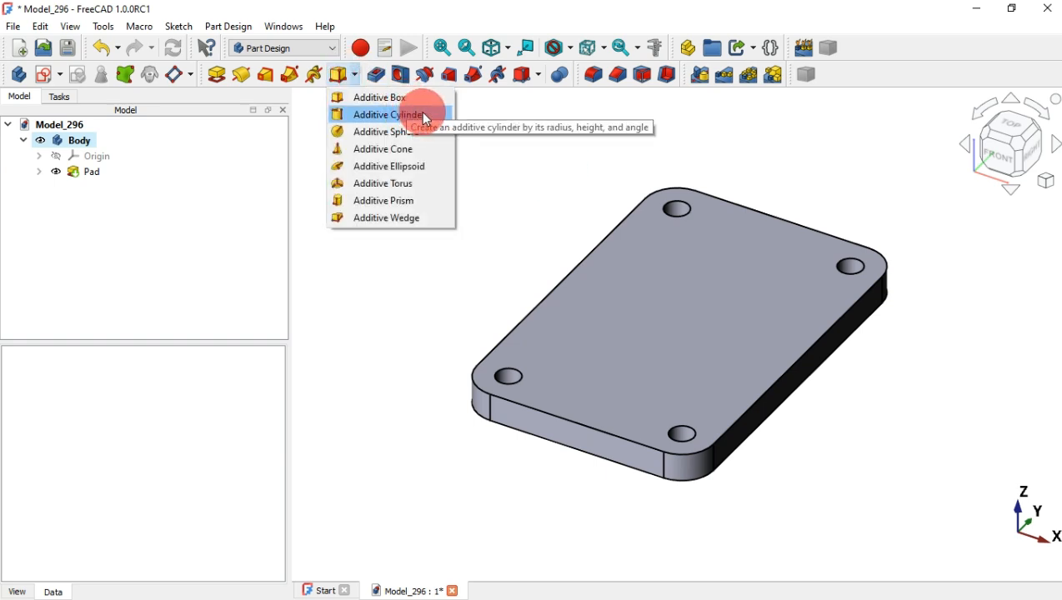
pyautogui.click(419, 116)
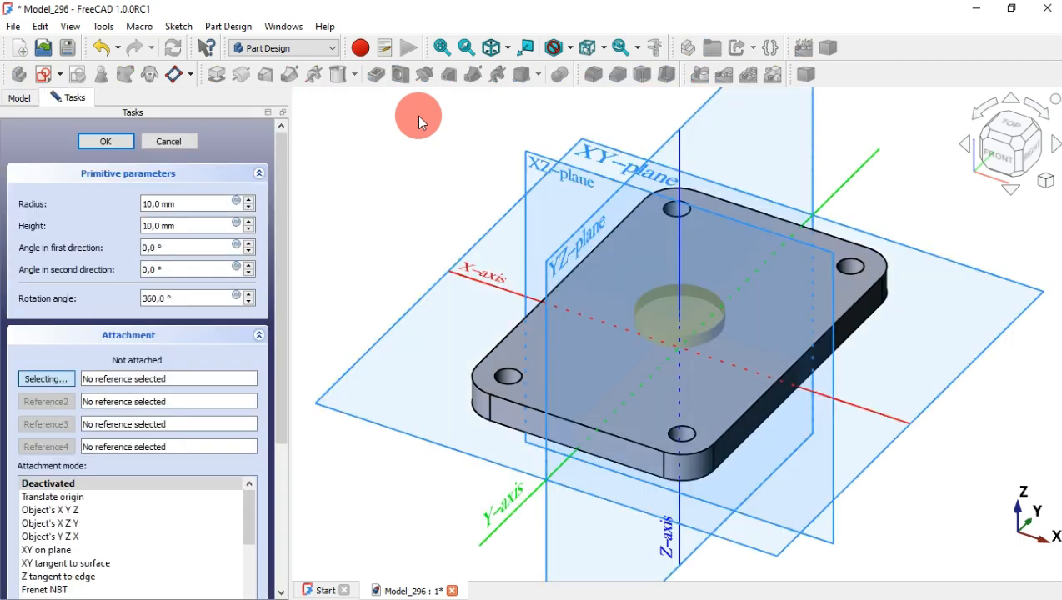
pyautogui.click(609, 158)
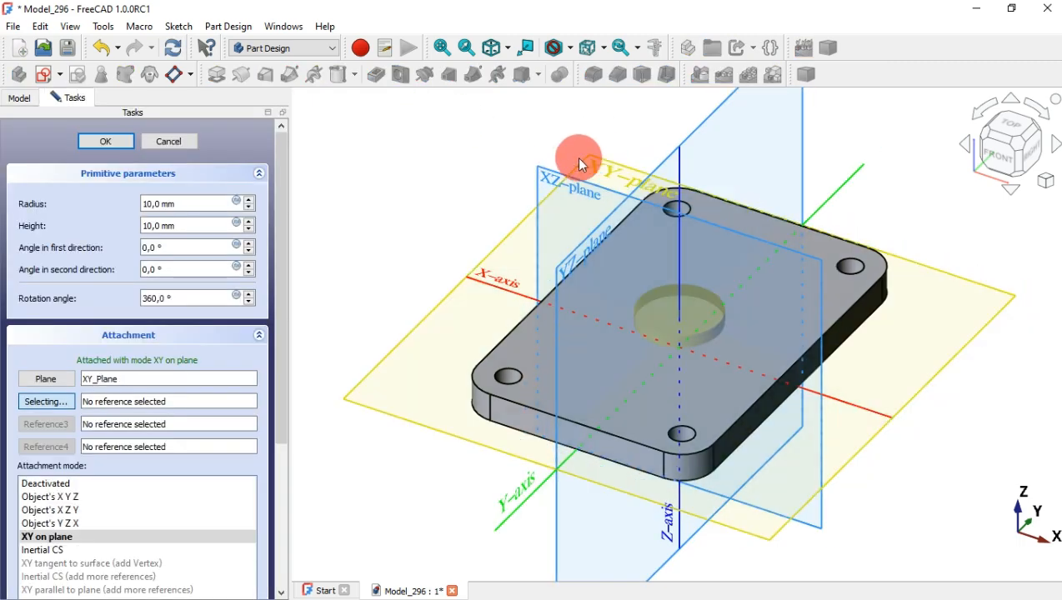
pyautogui.click(155, 207)
pyautogui.moveTo(155, 206); pyautogui.dragTo(60, 210)
pyautogui.write('38')
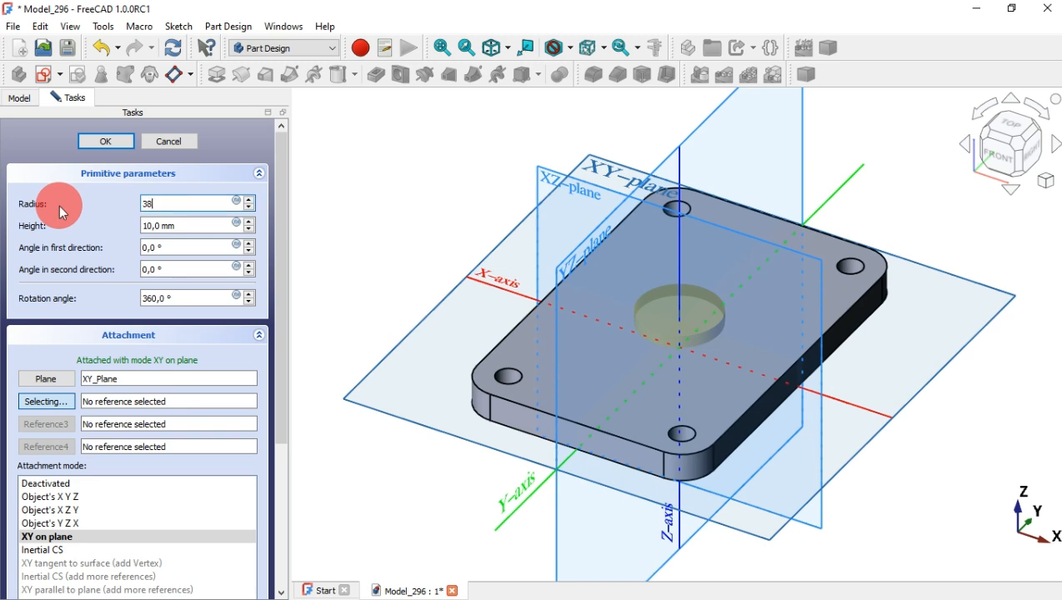
pyautogui.moveTo(198, 225); pyautogui.dragTo(93, 228)
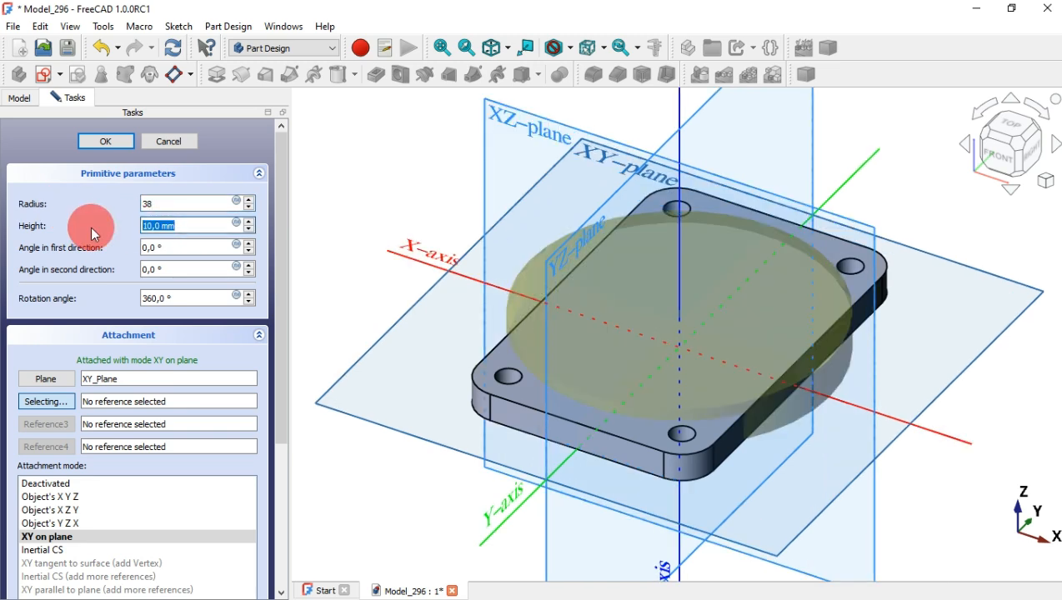
pyautogui.write('23')
pyautogui.click(106, 143)
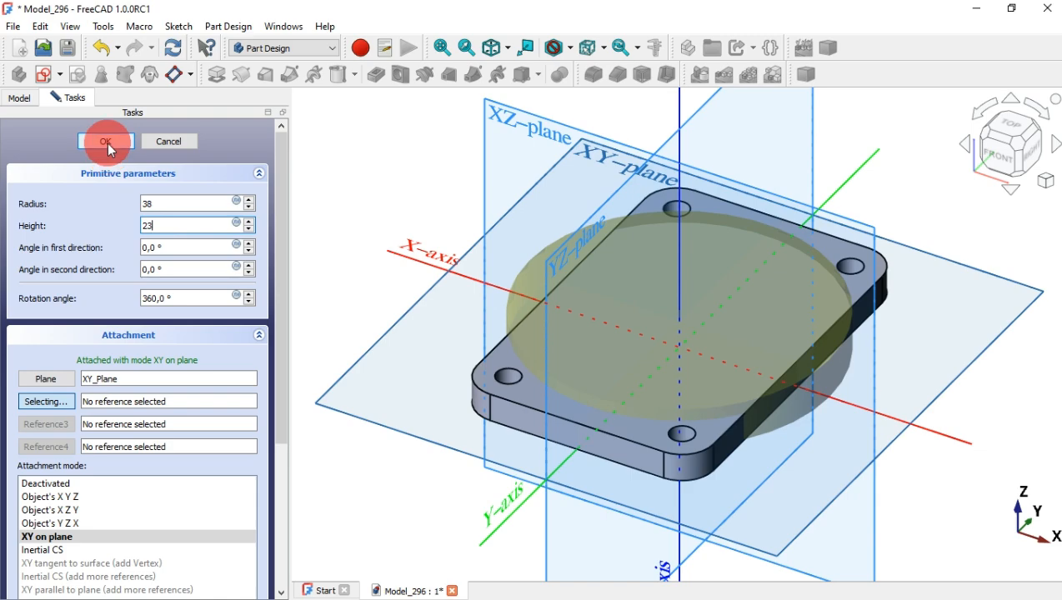
pyautogui.click(368, 191)
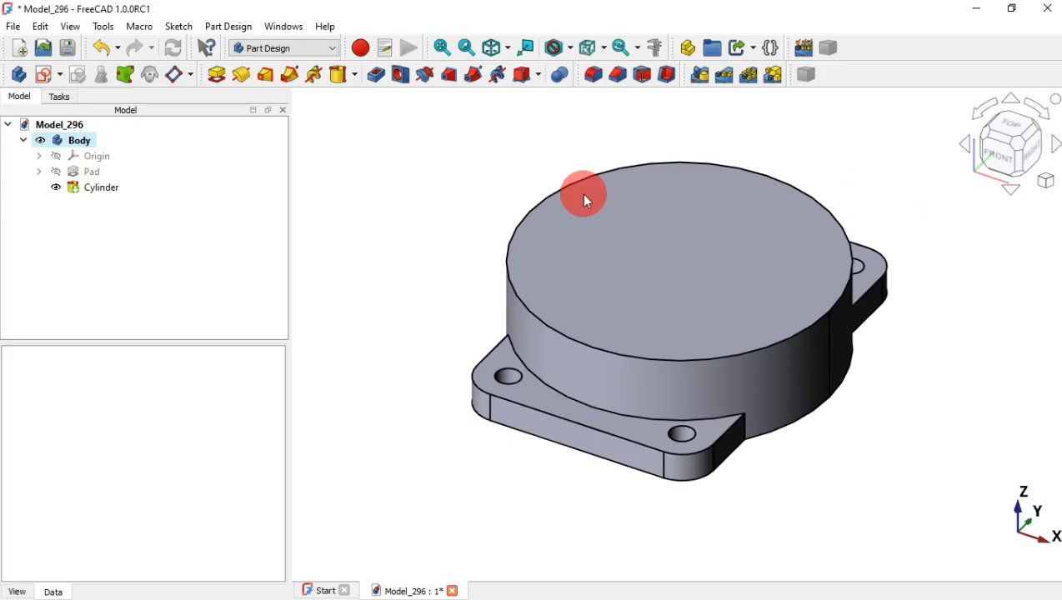
# Add an additive cylinder attached to the XY plane with radius 40 mm and height 7 mm
pyautogui.click(342, 76)
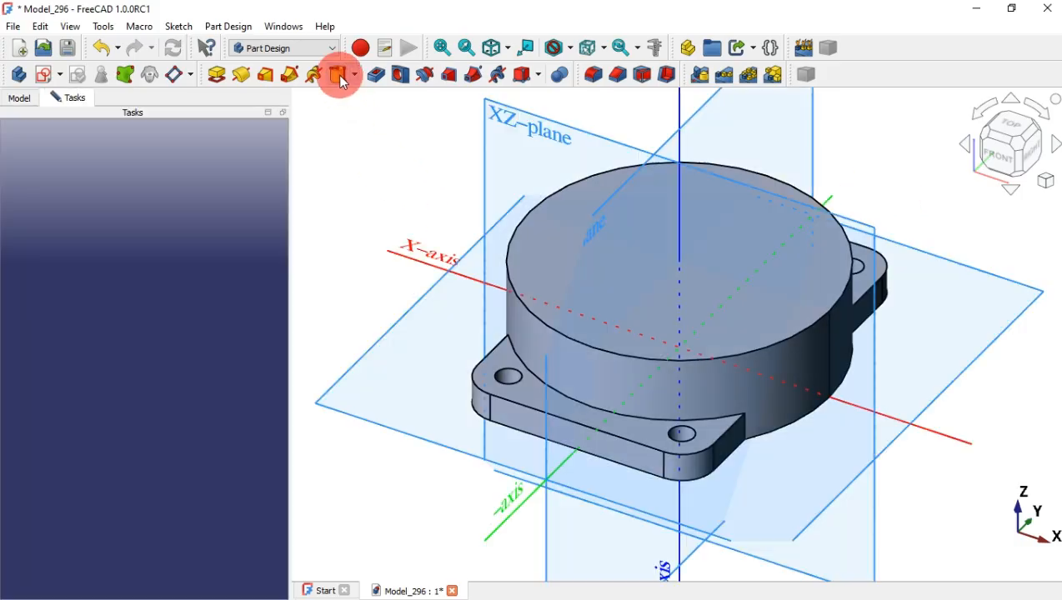
pyautogui.click(611, 171)
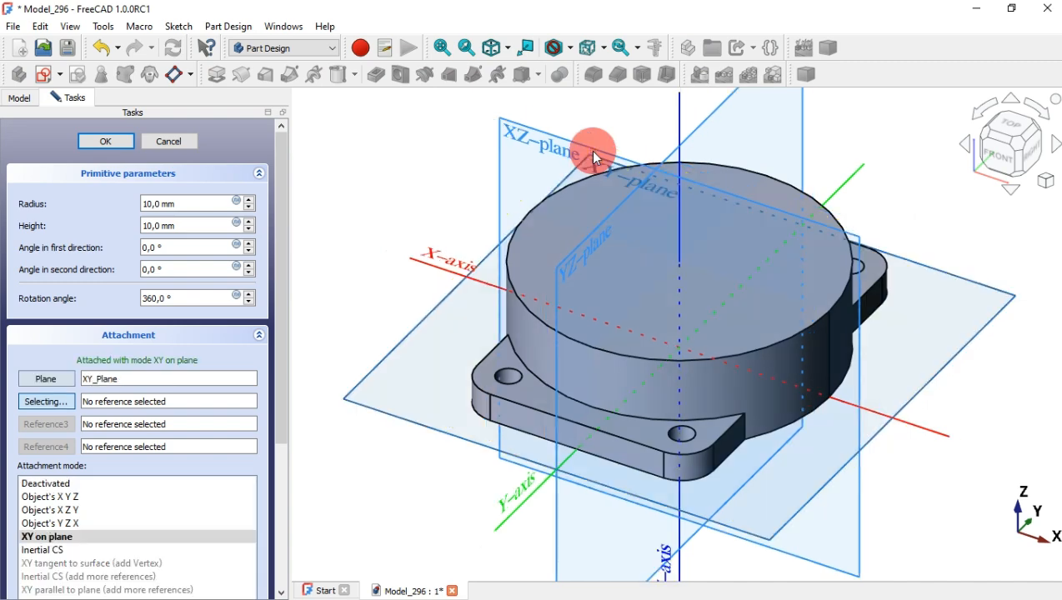
pyautogui.moveTo(180, 200); pyautogui.dragTo(86, 201)
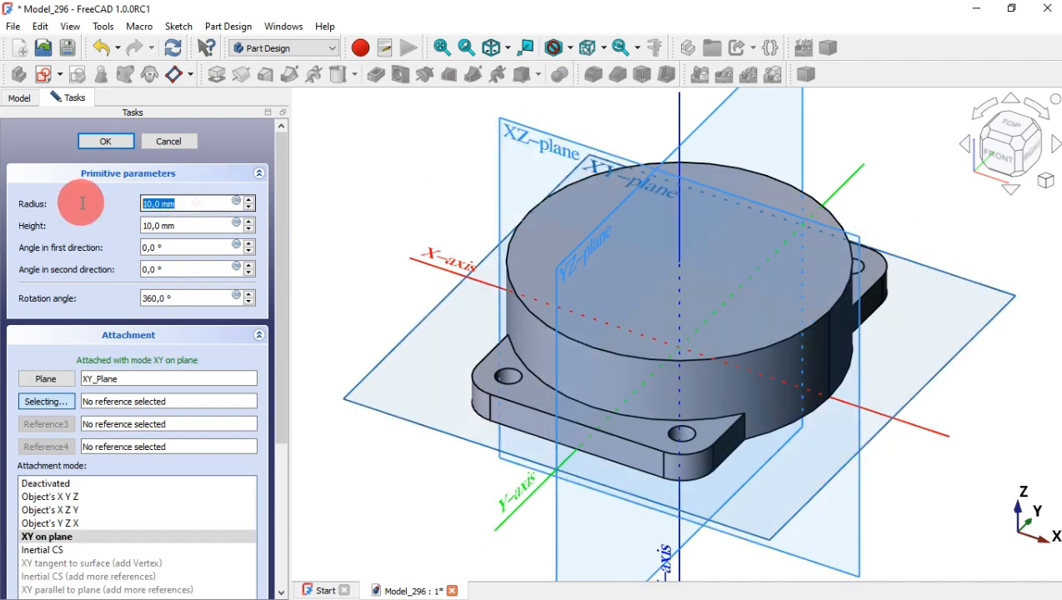
pyautogui.write('40')
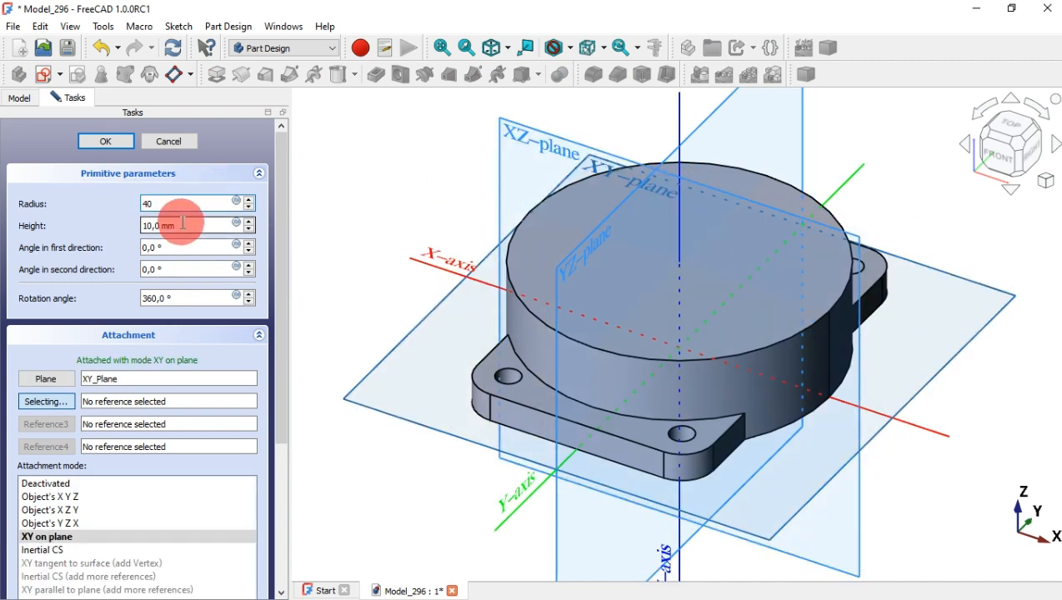
pyautogui.moveTo(213, 221); pyautogui.dragTo(102, 224)
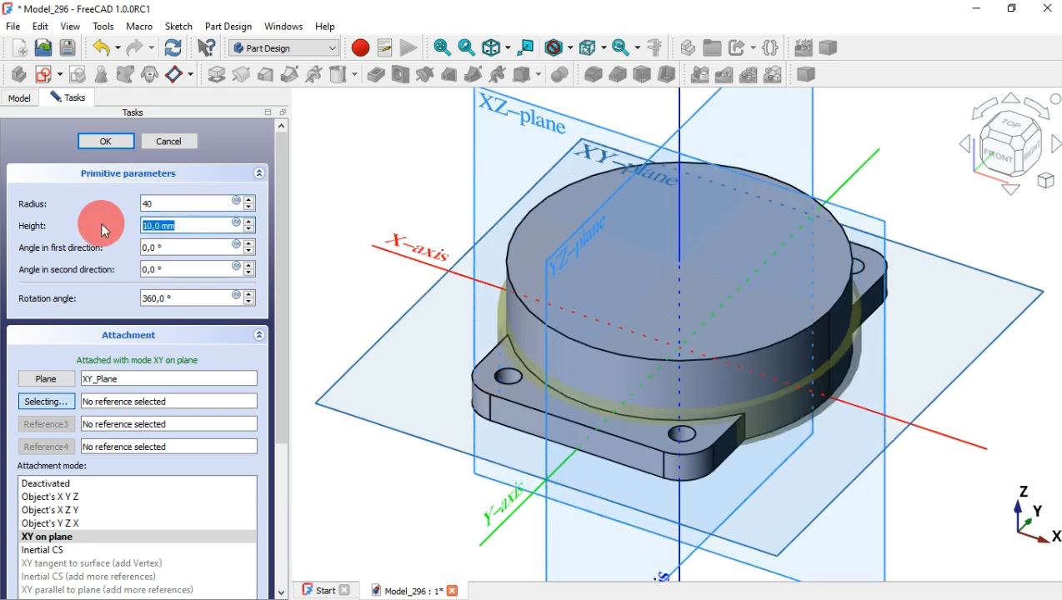
pyautogui.write('7')
pyautogui.click(115, 141)
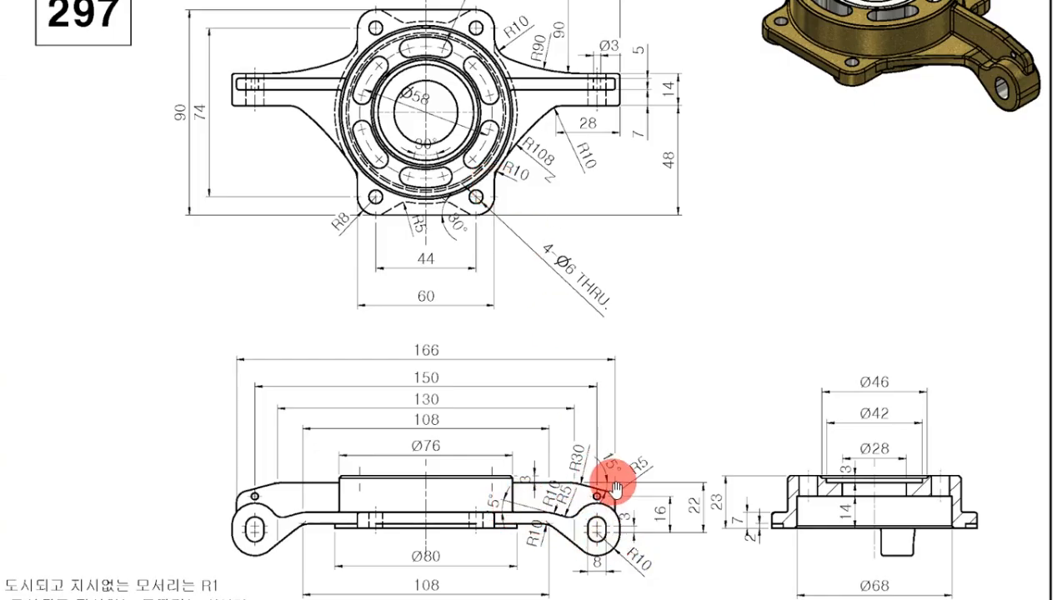
# Start a new sketch on the XZ plane and hide the existing solid to clear the sketching area
pyautogui.hotkey('alt', 'Tab')
pyautogui.click(46, 75)
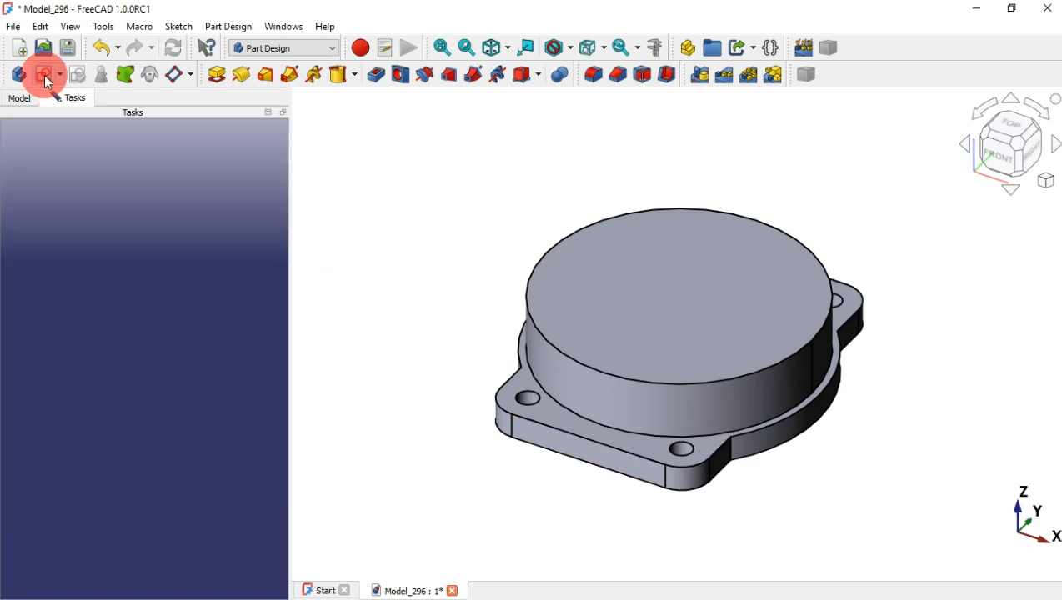
pyautogui.click(529, 163)
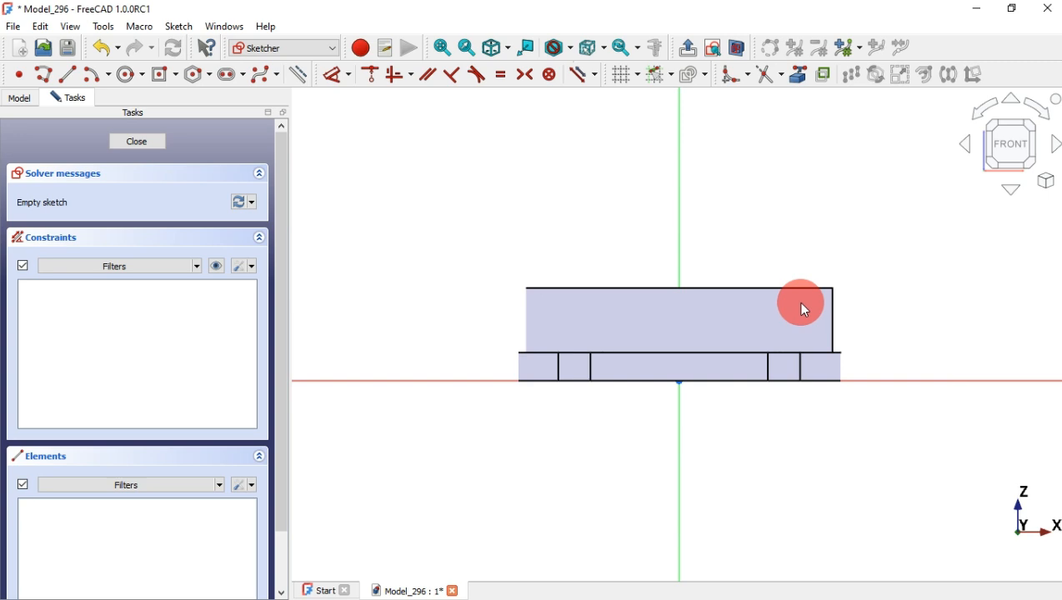
pyautogui.click(20, 98)
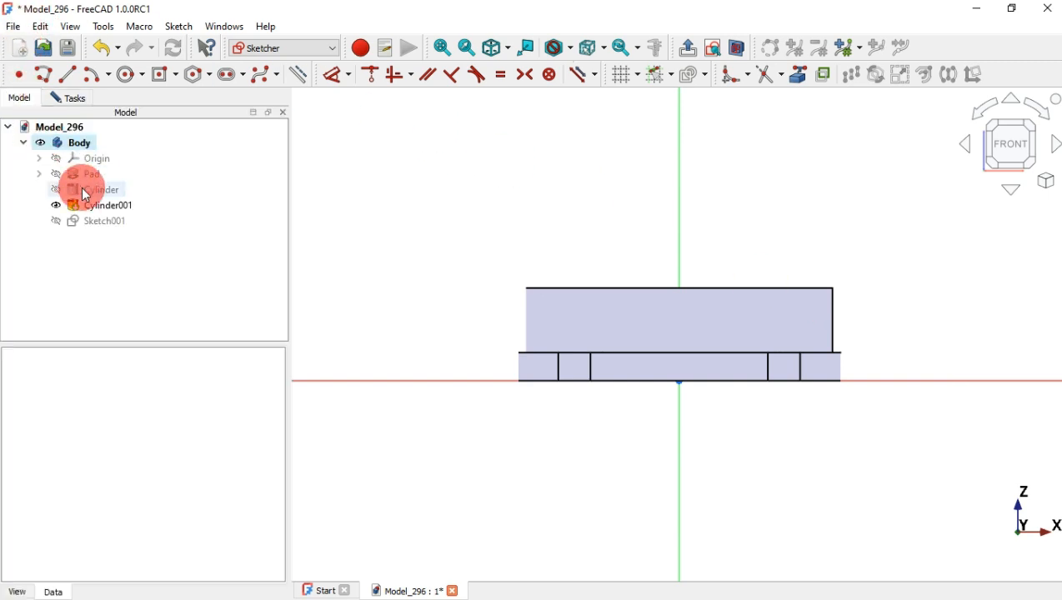
pyautogui.click(106, 205)
pyautogui.press('space')
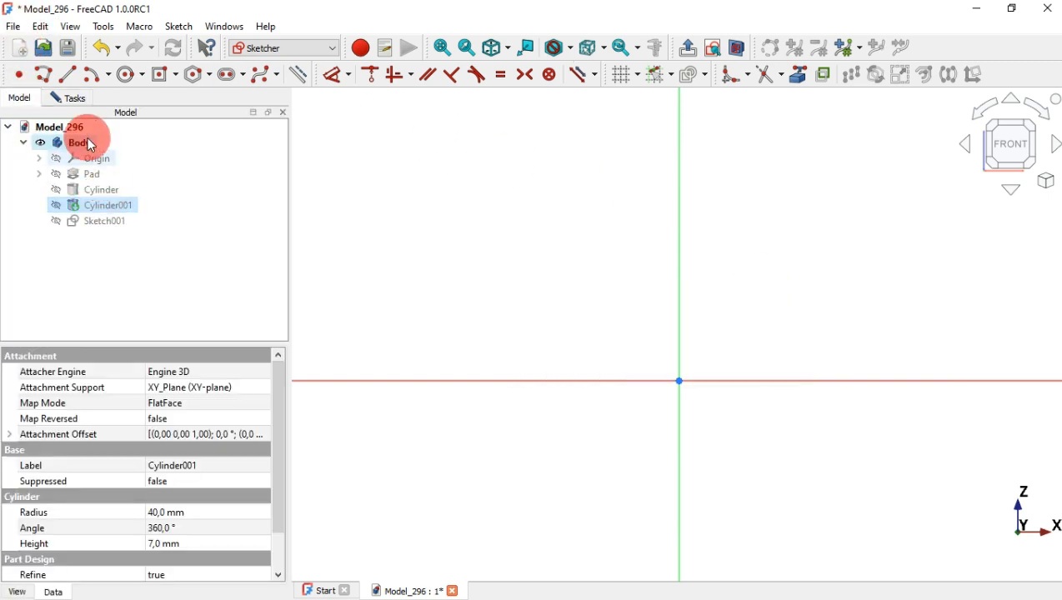
pyautogui.click(75, 100)
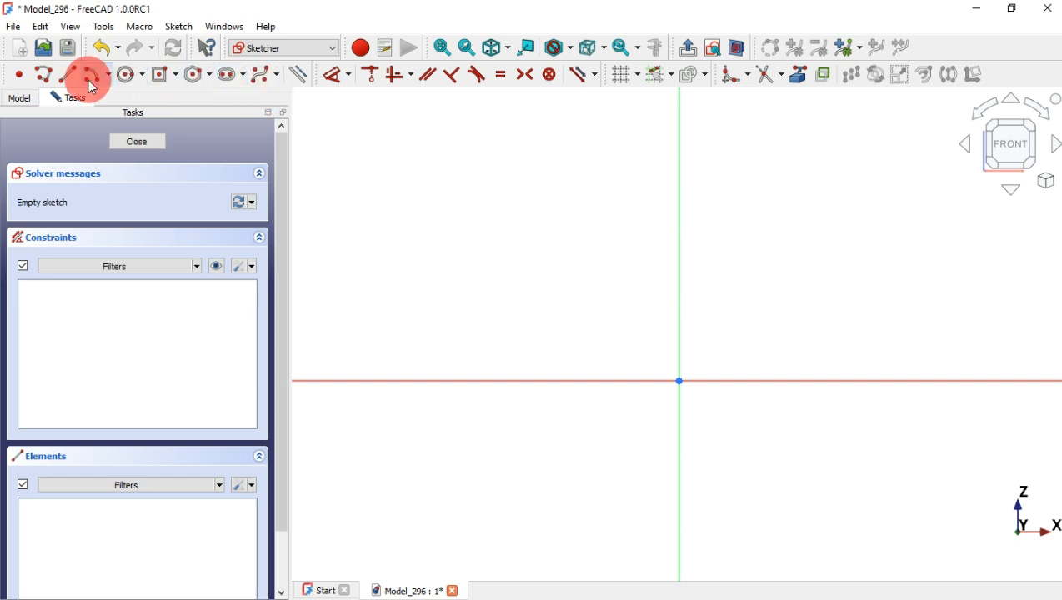
# Draw an open arm profile above the horizontal axis: two horizontal lines joined by a vertical line on the vertical axis, each ending in a downward-sloping segment
pyautogui.click(46, 75)
pyautogui.scroll(-3, 406, 237)
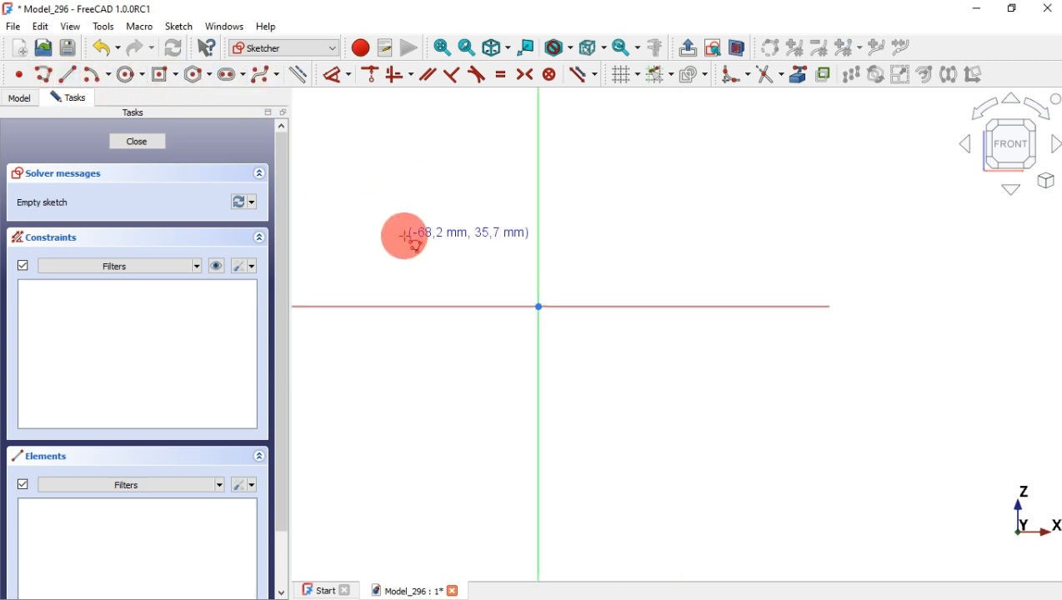
pyautogui.scroll(3, 735, 278)
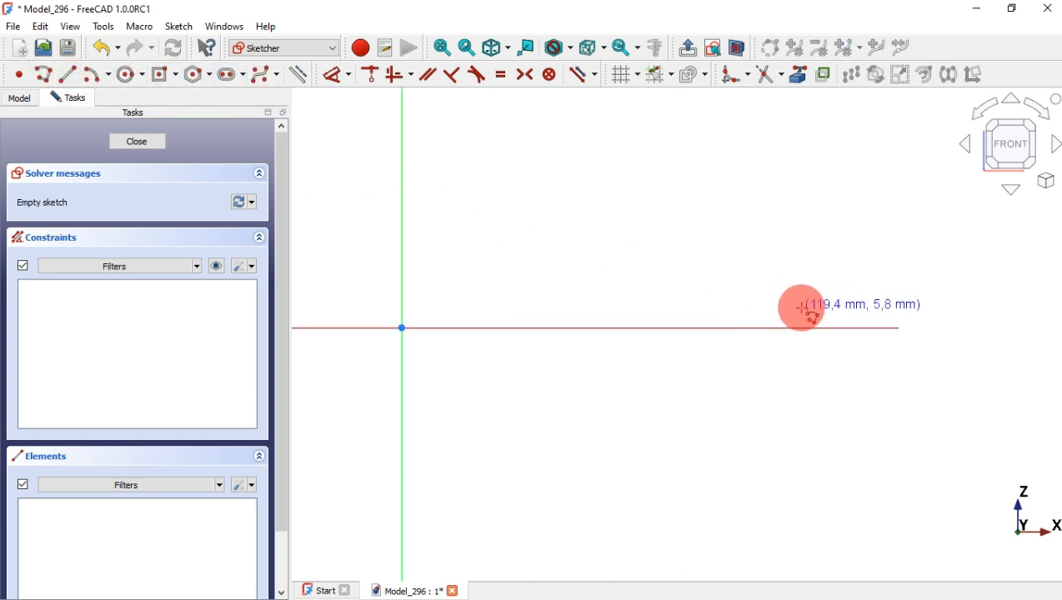
pyautogui.click(774, 314)
pyautogui.click(659, 270)
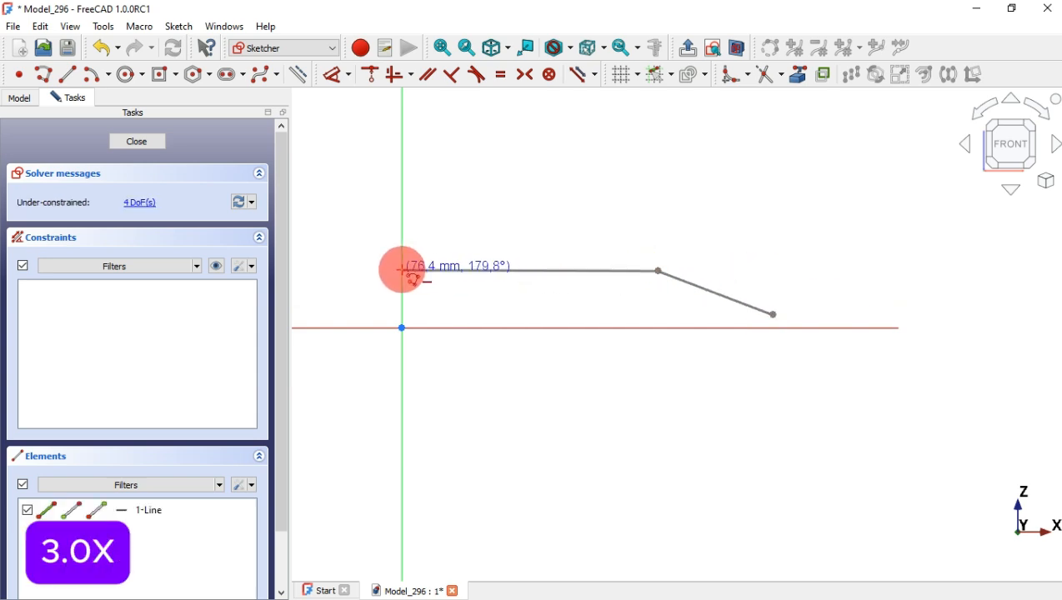
pyautogui.click(403, 271)
pyautogui.click(402, 211)
pyautogui.click(673, 211)
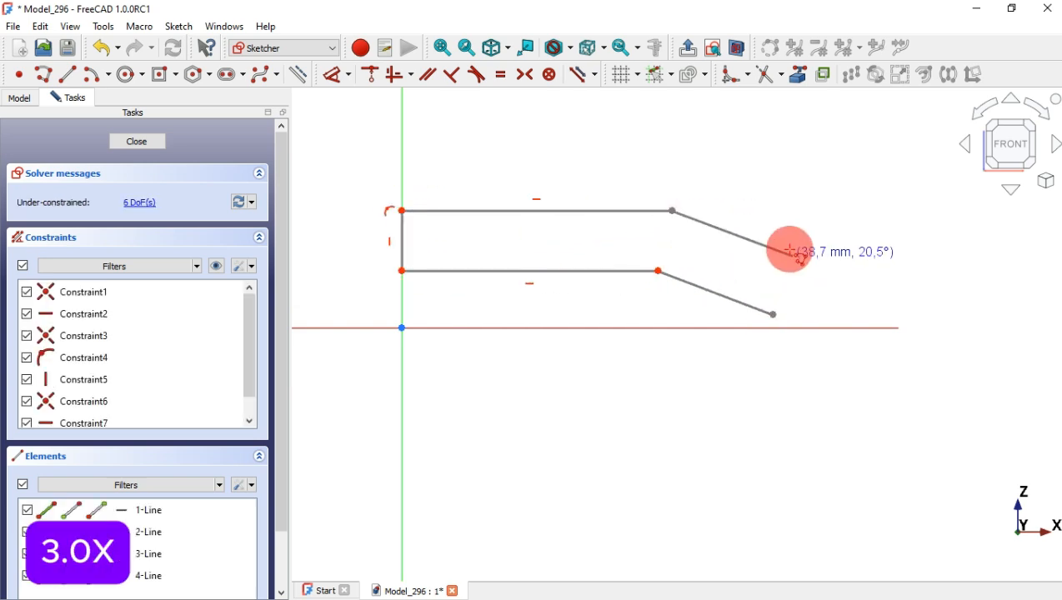
pyautogui.click(771, 243)
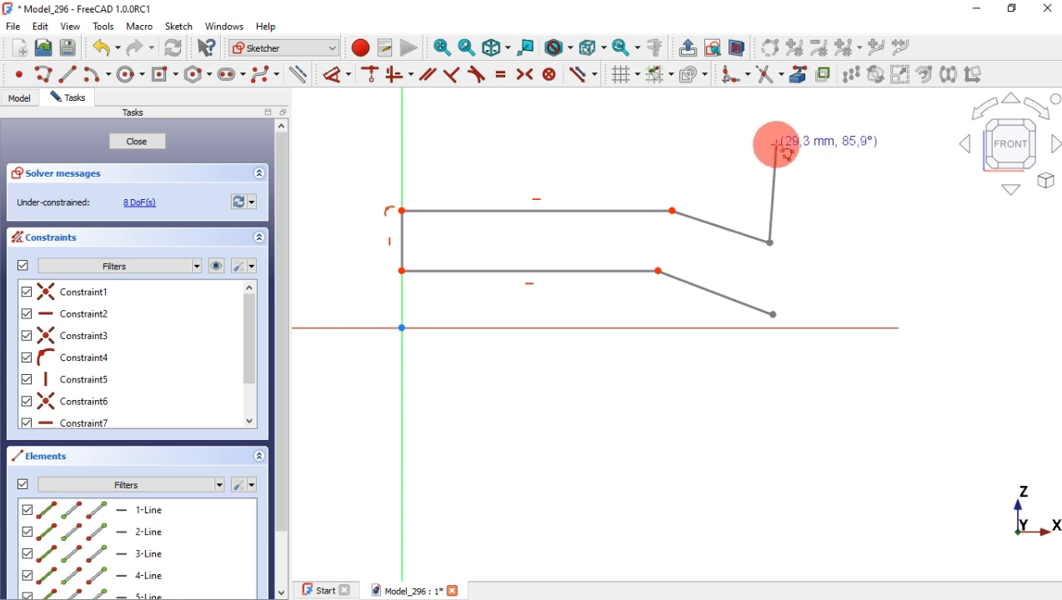
# Draw a vertical slot about 24 mm between centres beyond the arm's open ends, and delete its straight side facing the arm
pyautogui.click(225, 82)
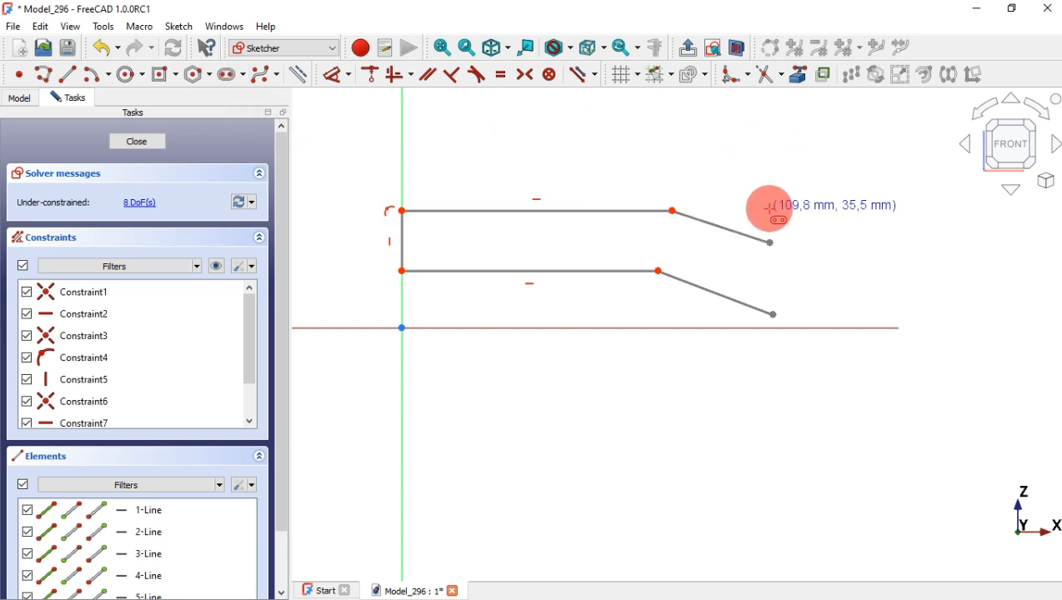
pyautogui.click(838, 222)
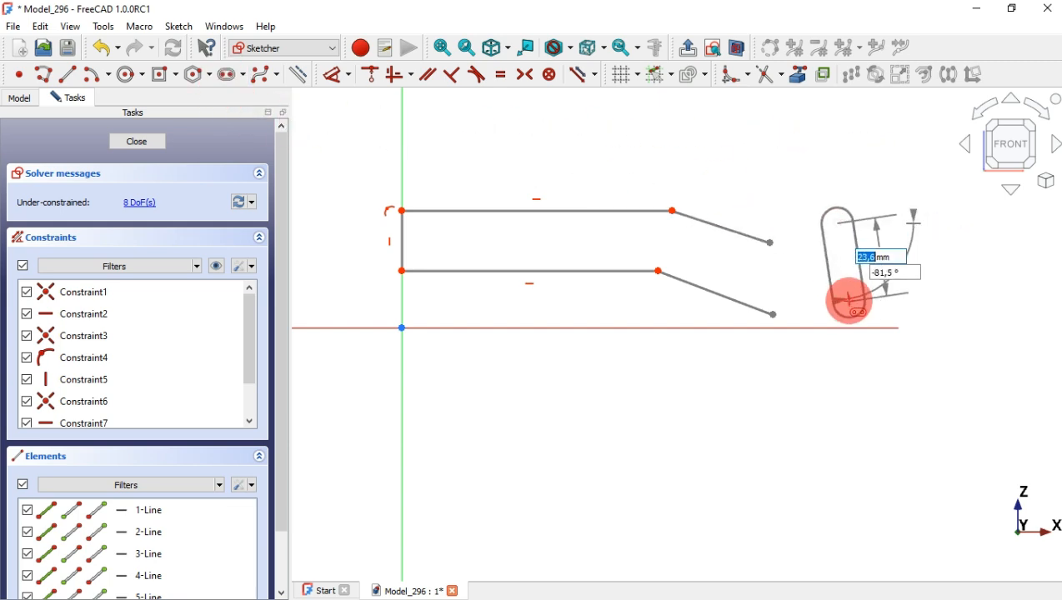
pyautogui.click(836, 306)
pyautogui.click(892, 280)
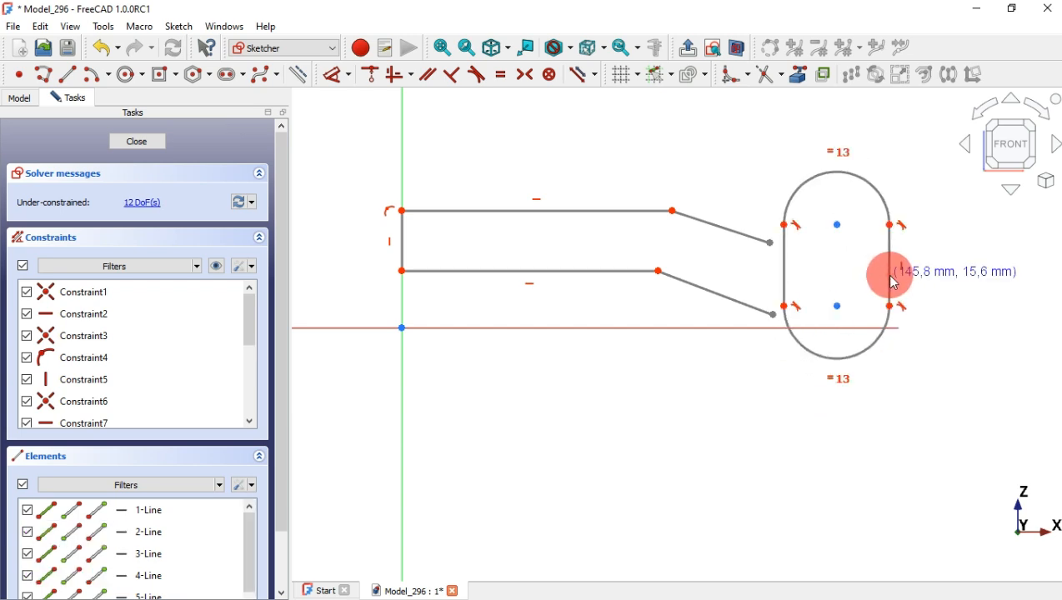
pyautogui.scroll(2, 795, 247)
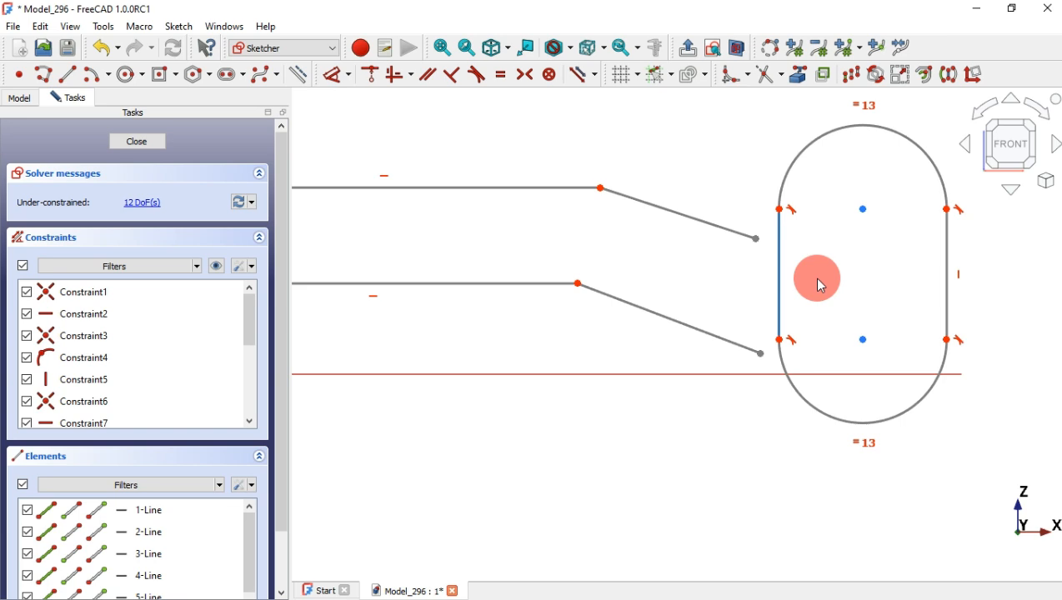
pyautogui.press('Delete')
# Make the arm's two open endpoints coincident with the open ends of the slot's upper and lower arcs
pyautogui.moveTo(722, 182); pyautogui.dragTo(815, 273)
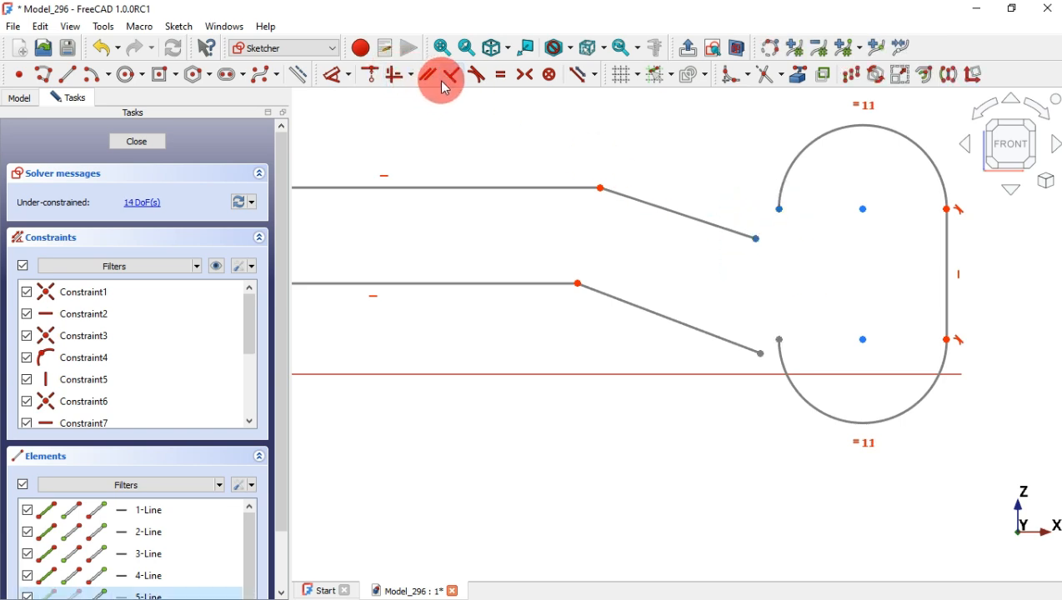
pyautogui.click(372, 73)
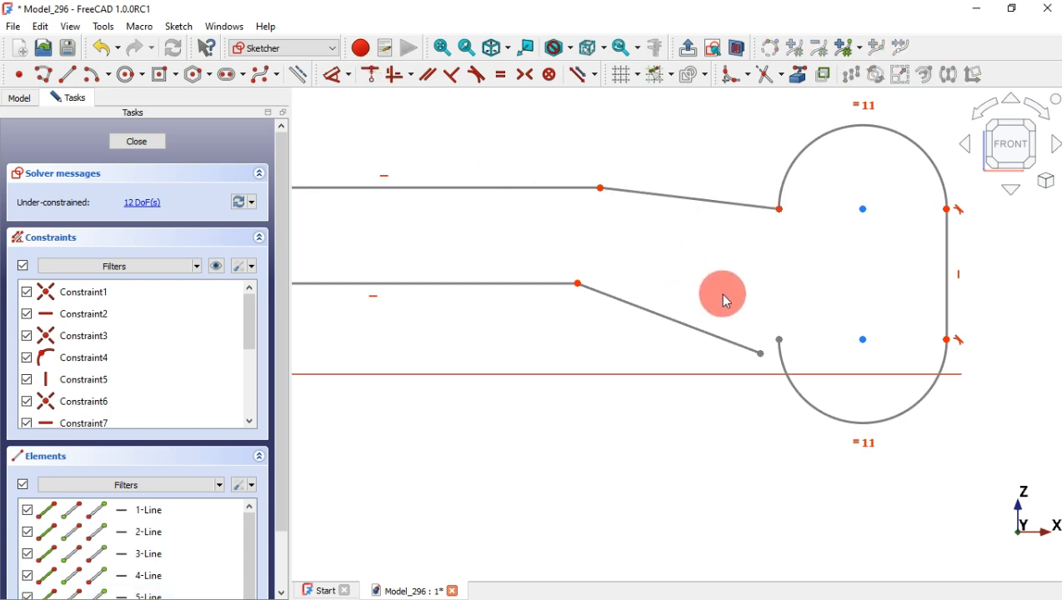
pyautogui.moveTo(726, 300); pyautogui.dragTo(817, 392)
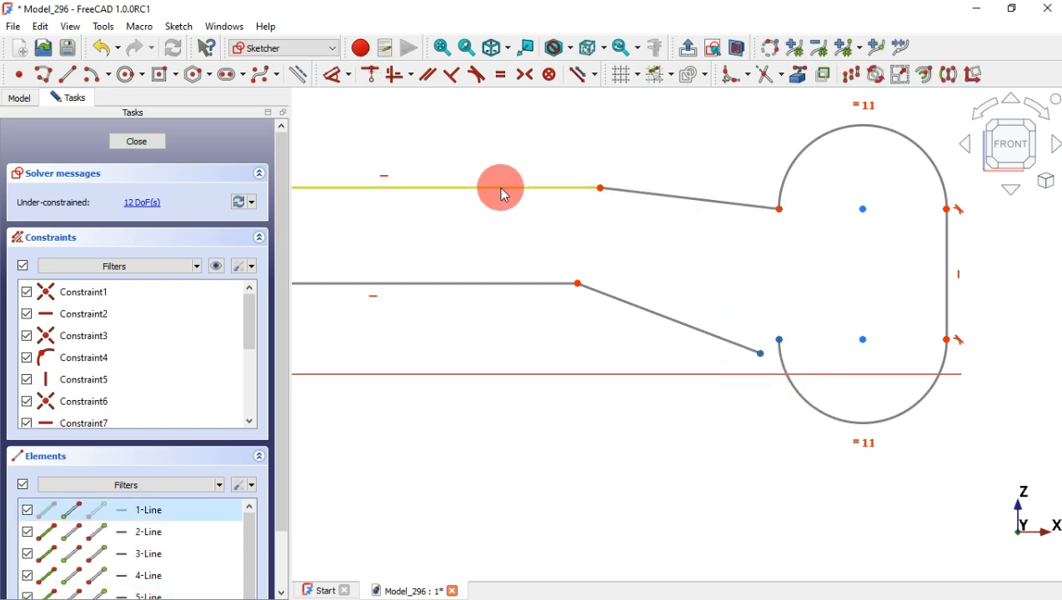
pyautogui.click(372, 83)
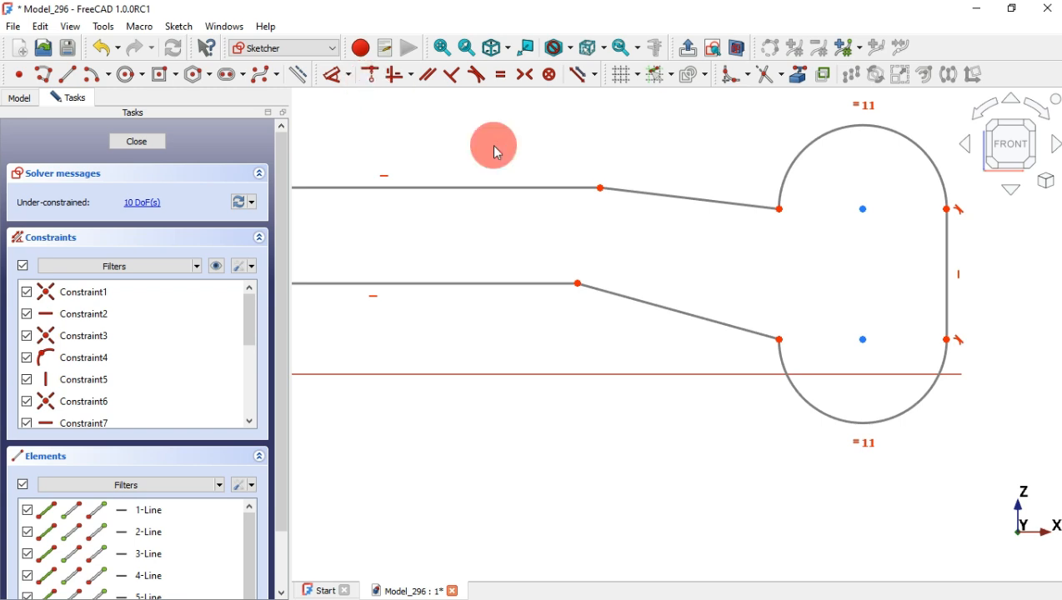
# Fillet the arm's upper and lower bends and the corner between the upper sloping line and the slot arc, preserving corners
pyautogui.click(732, 78)
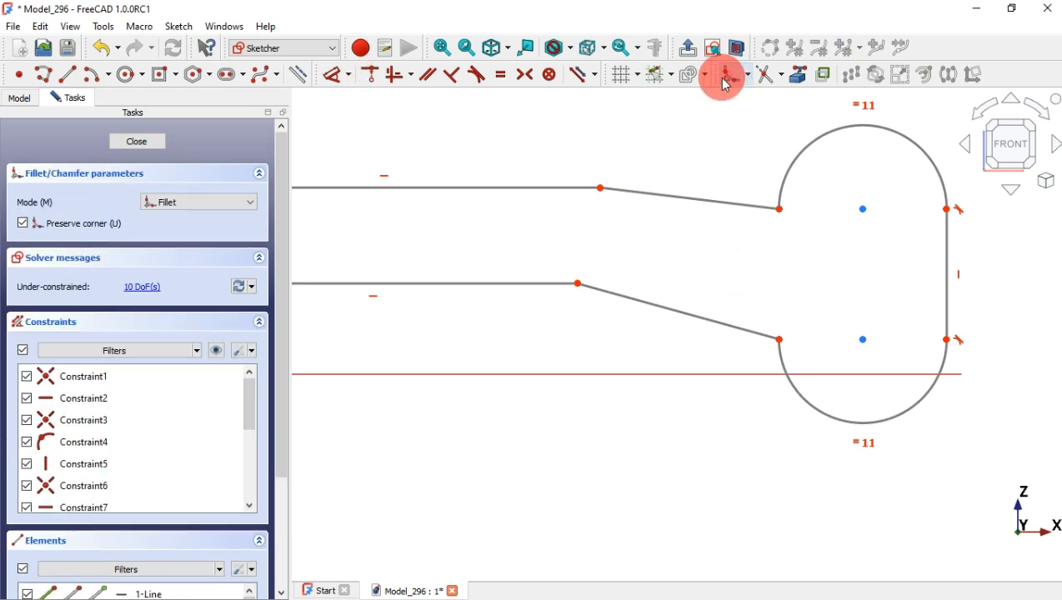
pyautogui.click(542, 187)
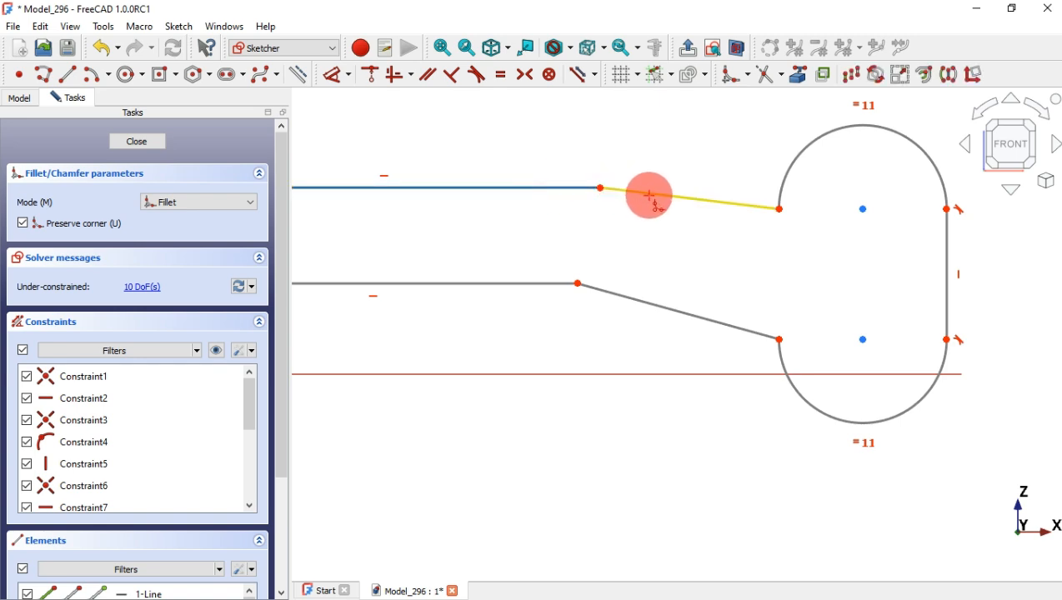
pyautogui.click(650, 197)
pyautogui.click(765, 206)
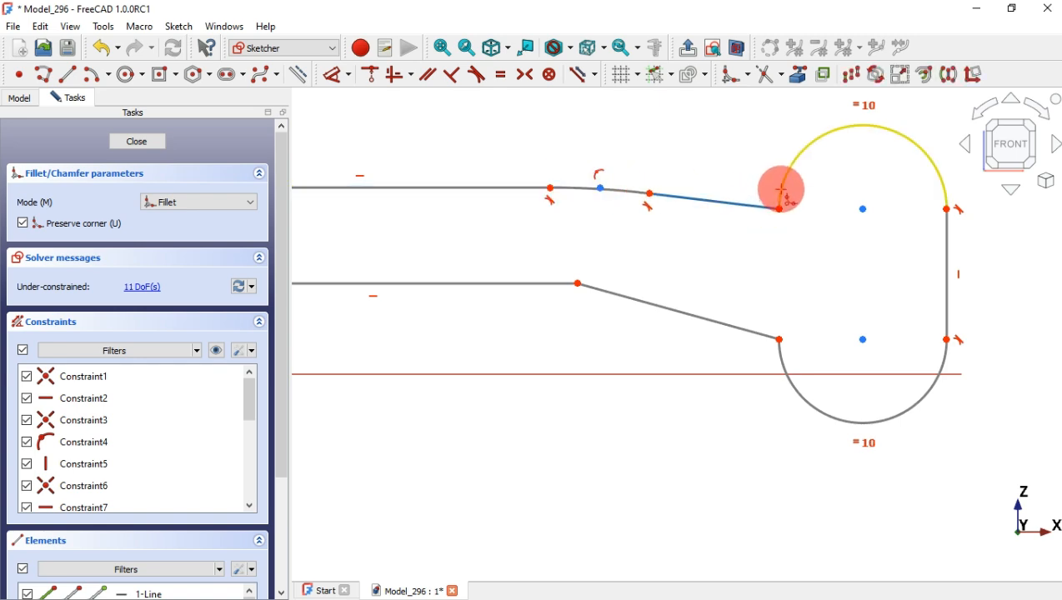
pyautogui.click(781, 190)
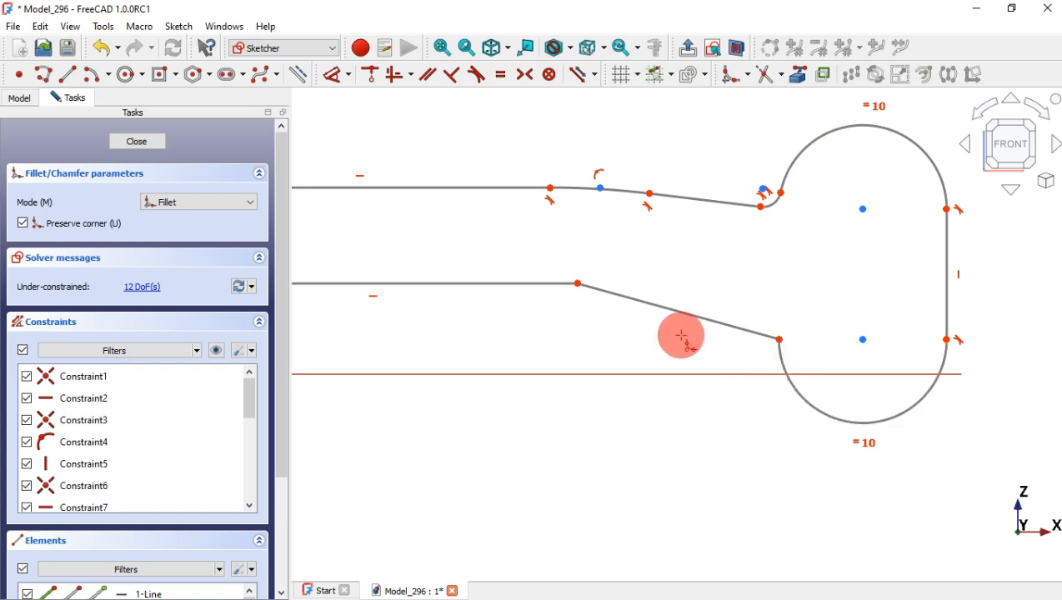
pyautogui.click(615, 295)
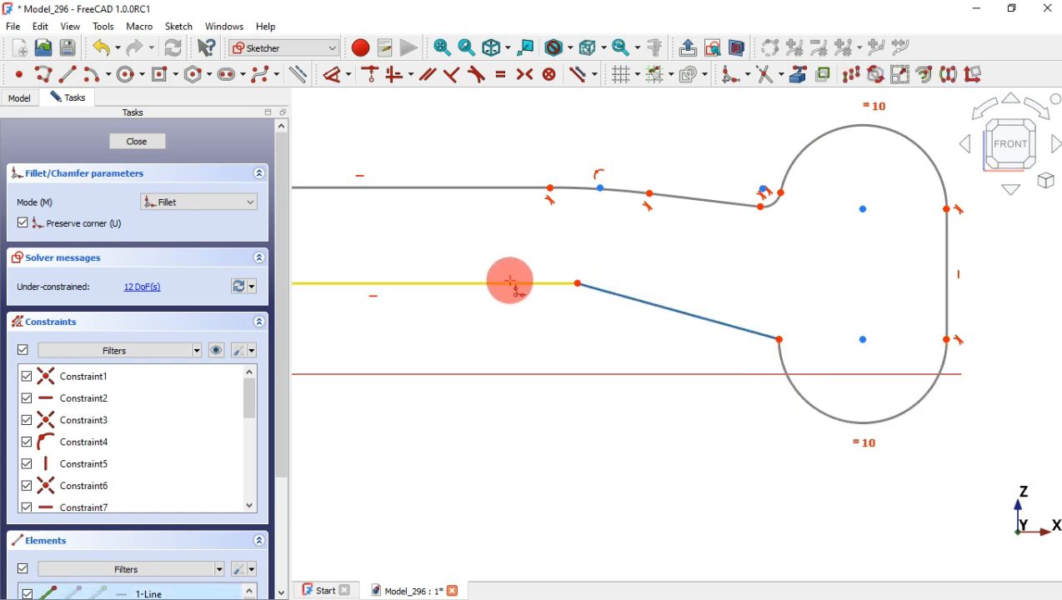
pyautogui.click(515, 287)
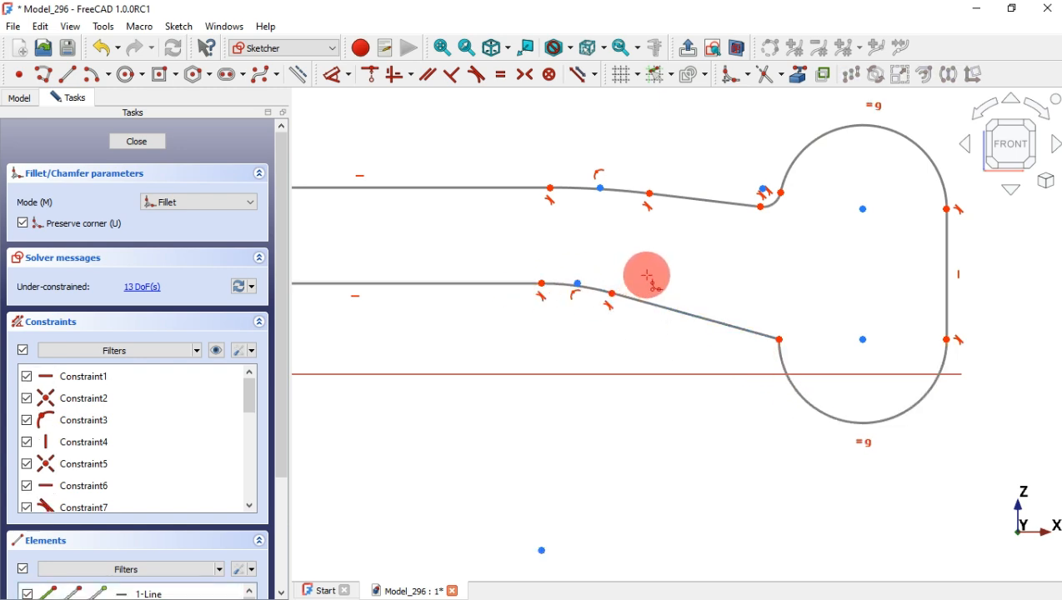
pyautogui.rightClick(673, 274)
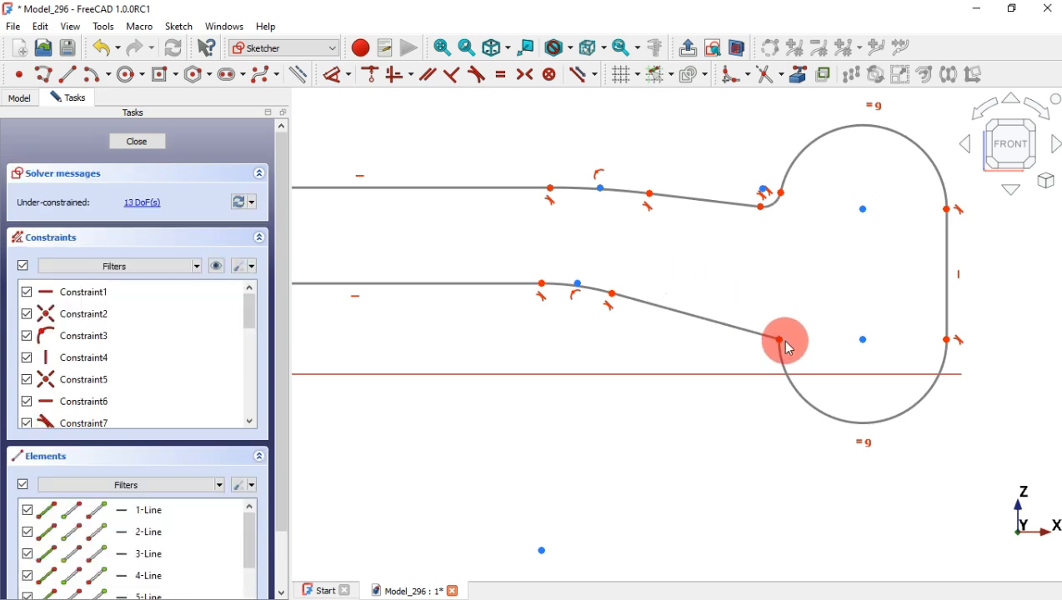
# Move the lower sloping line's junction with the slot arc downward and make the line and arc tangent there
pyautogui.moveTo(784, 343); pyautogui.dragTo(794, 416)
pyautogui.moveTo(753, 360); pyautogui.dragTo(834, 463)
pyautogui.click(471, 69)
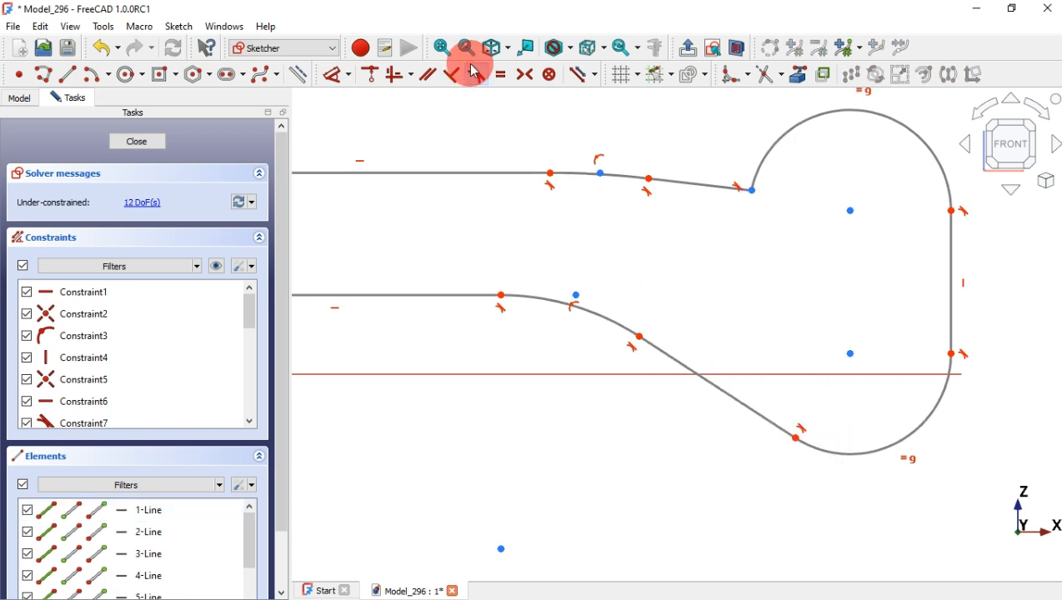
# Align the preserved corner points of the arm's upper and lower bend fillets vertically
pyautogui.click(602, 175)
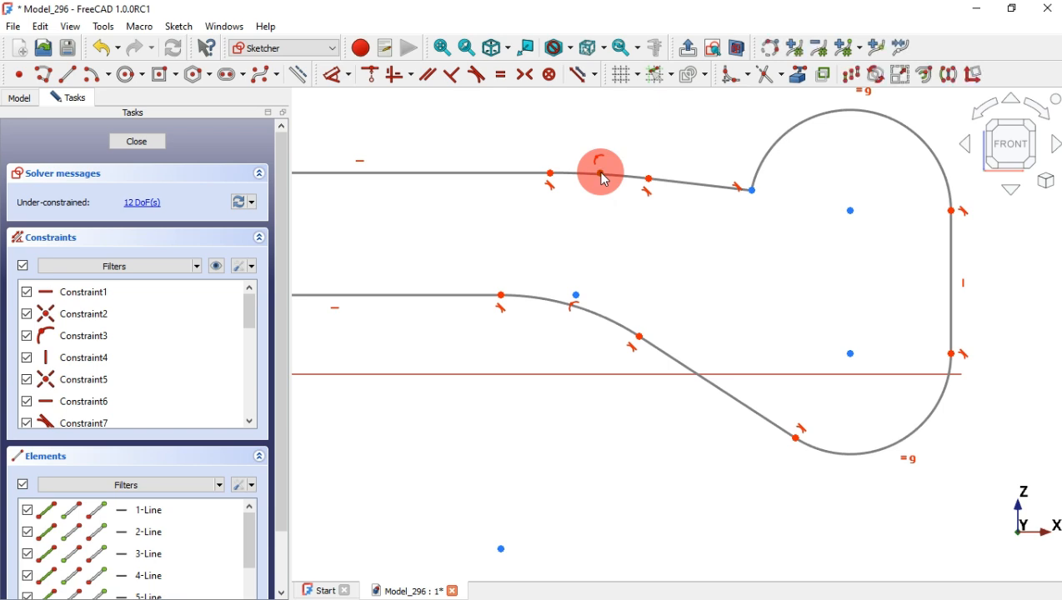
pyautogui.click(579, 297)
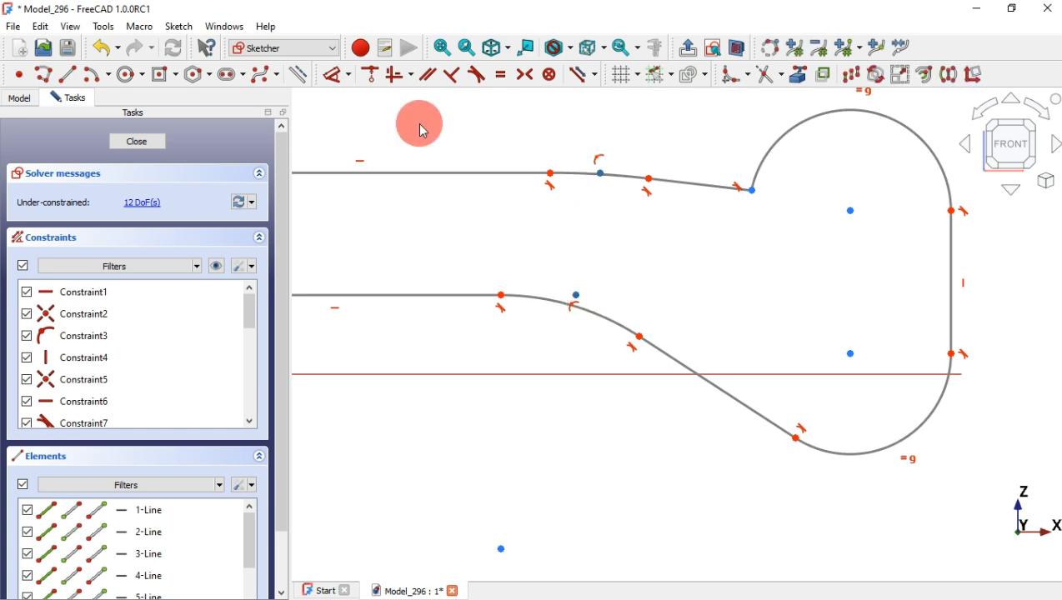
pyautogui.click(413, 80)
pyautogui.click(476, 133)
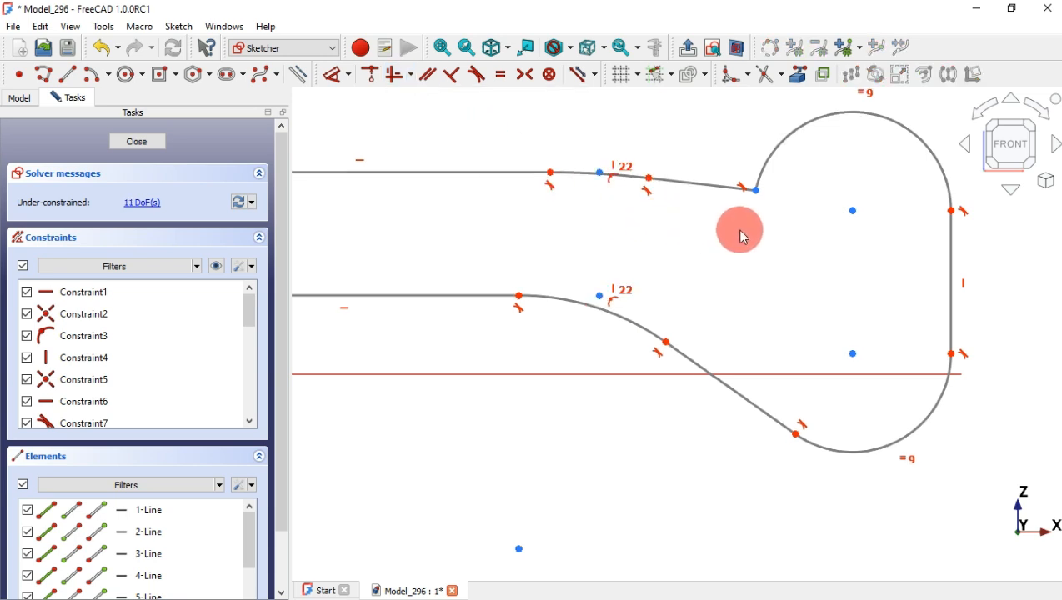
# Pull the fillet between the upper sloping line and the slot's upper arc open toward the slot, and hide all displayed constraints
pyautogui.moveTo(756, 191)
pyautogui.mouseDown()
pyautogui.moveTo(797, 175)
pyautogui.moveTo(812, 208)
pyautogui.moveTo(796, 198)
pyautogui.mouseUp()
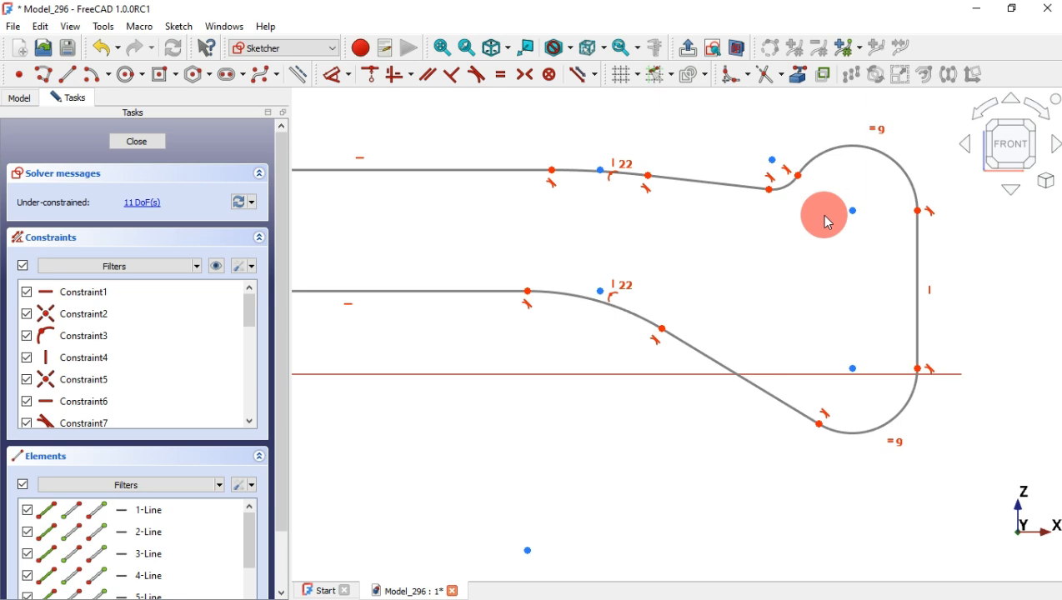
pyautogui.scroll(-5, 821, 221)
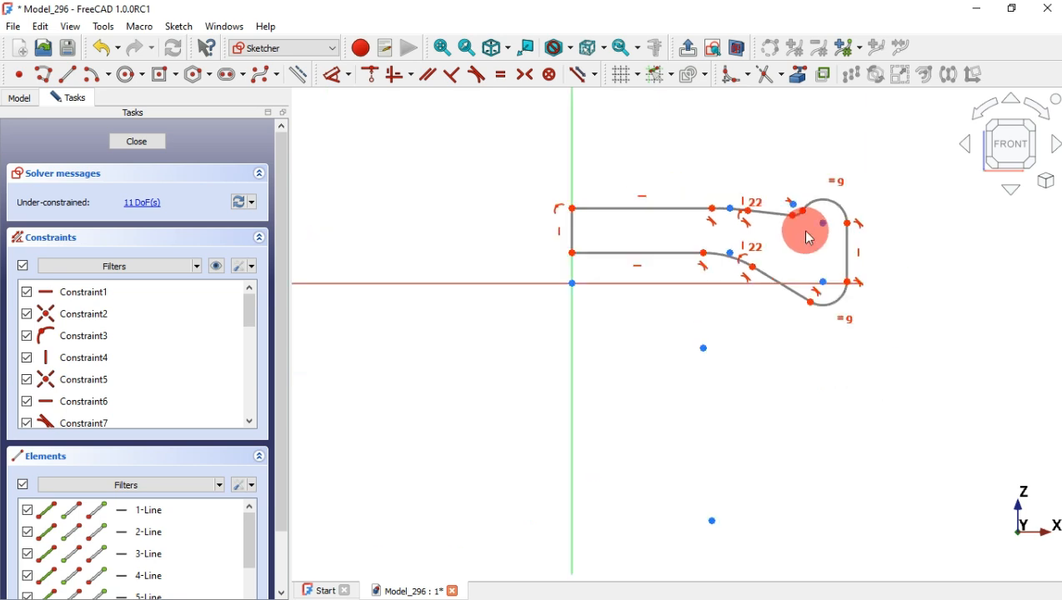
pyautogui.scroll(3, 771, 164)
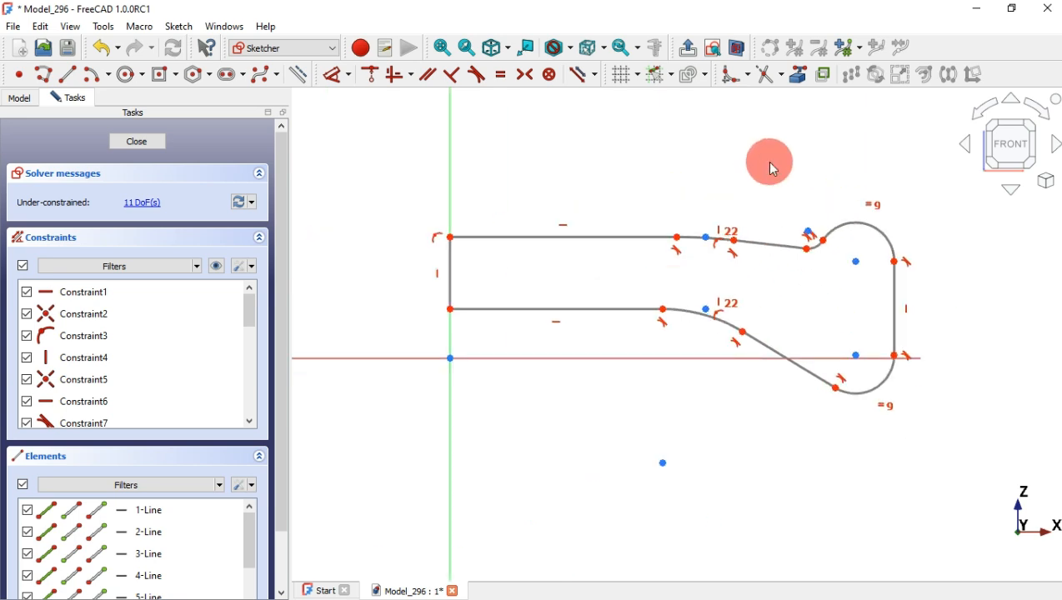
pyautogui.click(220, 266)
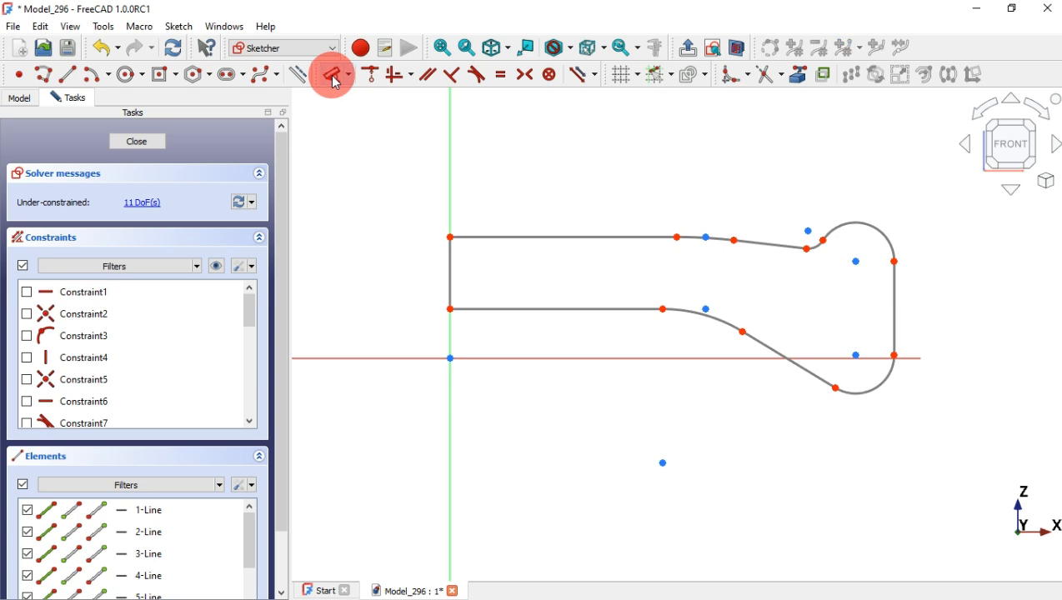
# Constrain the angle between the arm's upper horizontal line and upper sloping line to 5°, checking the value on the drawing
pyautogui.click(336, 81)
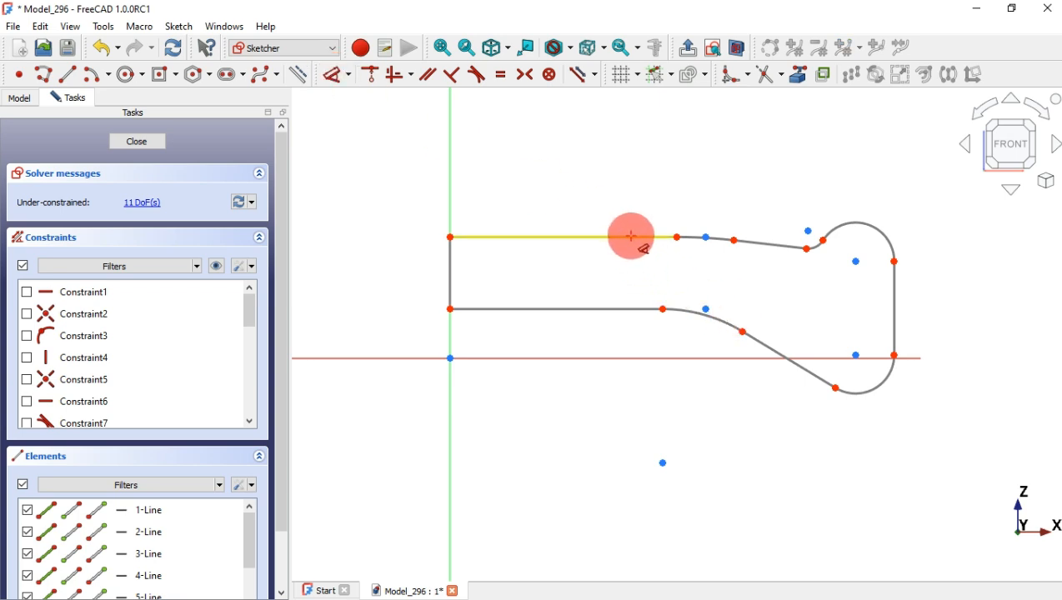
pyautogui.click(632, 237)
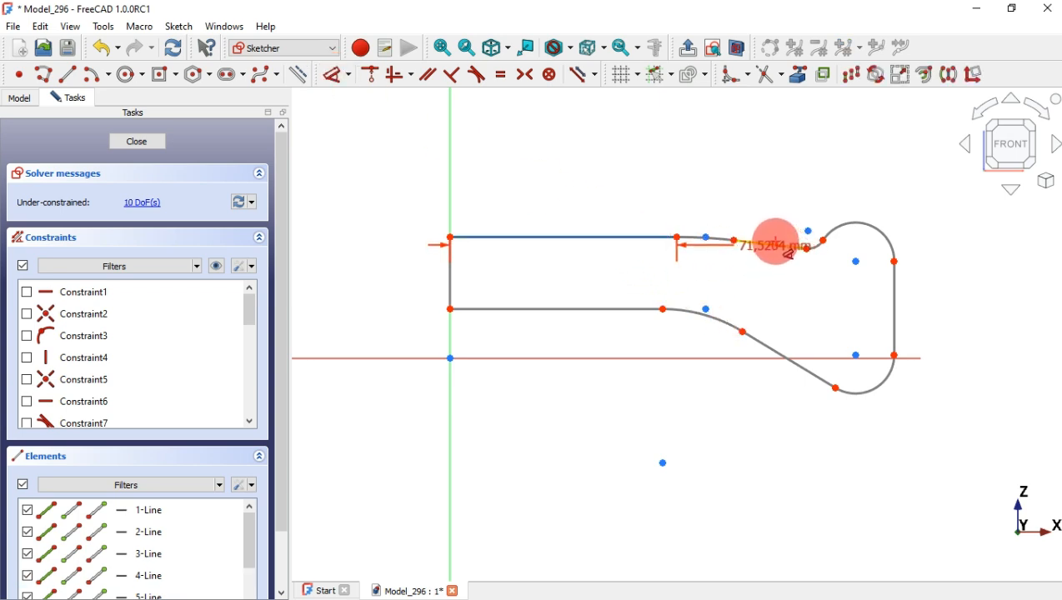
pyautogui.click(773, 244)
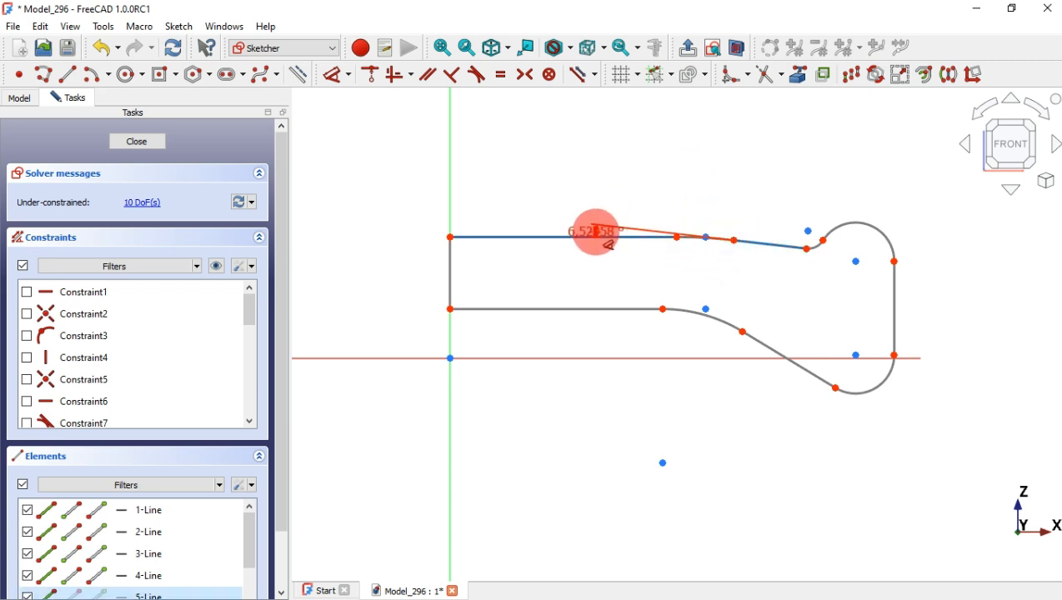
pyautogui.scroll(4, 609, 240)
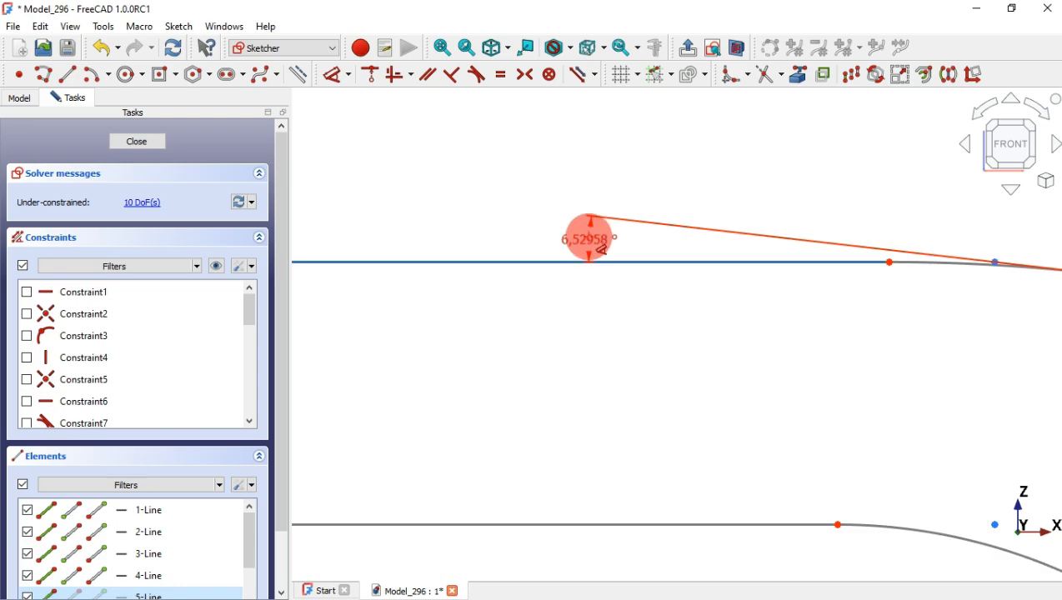
pyautogui.hotkey('alt', 'Tab')
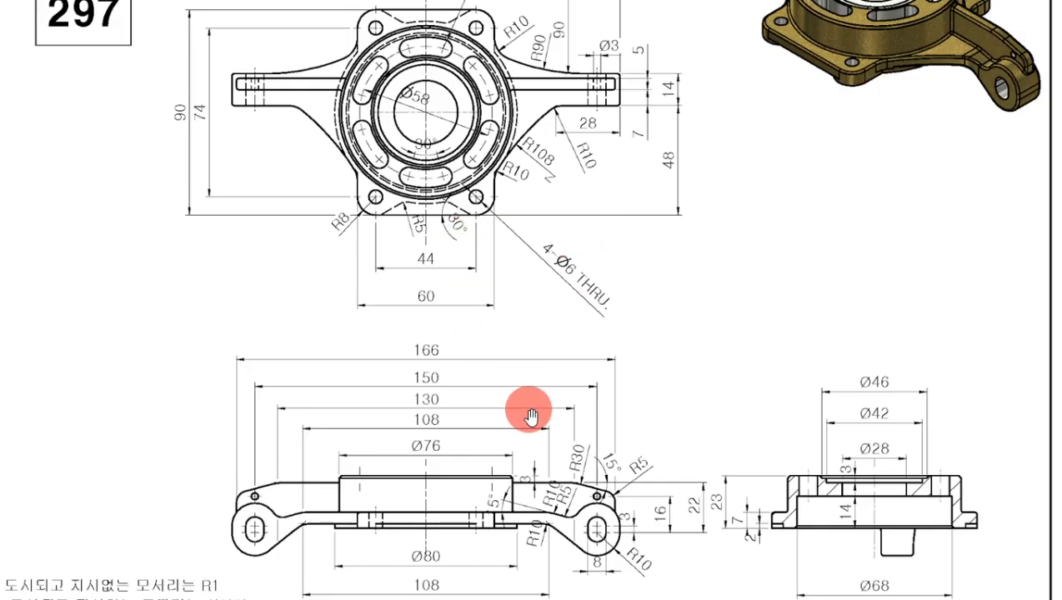
pyautogui.keyDown('ctrl'); pyautogui.scroll(2, 544, 455); pyautogui.keyUp('ctrl')
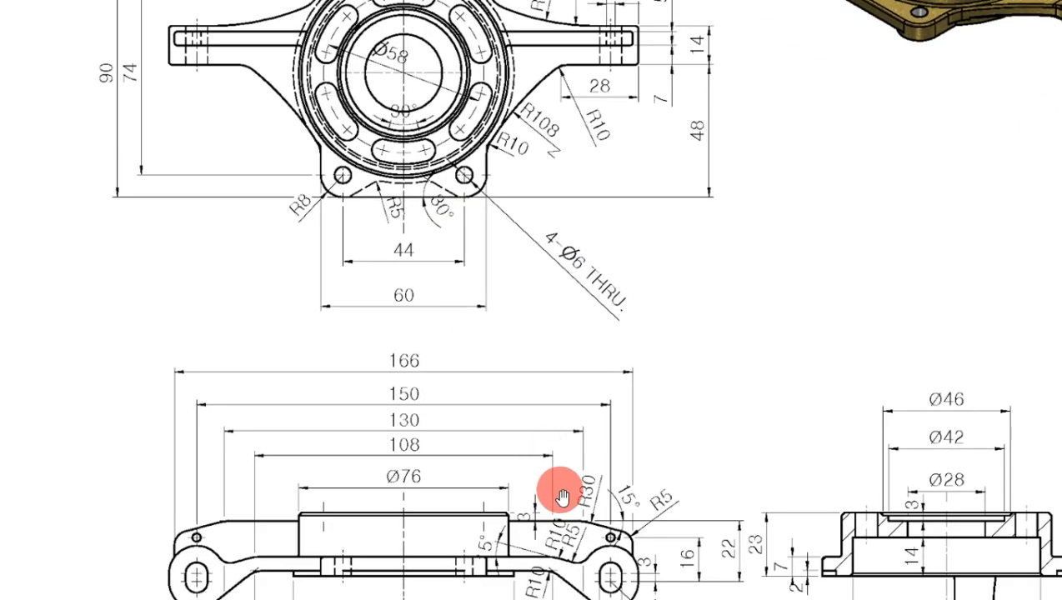
pyautogui.moveTo(560, 490); pyautogui.dragTo(560, 340)
pyautogui.hotkey('alt', 'Tab')
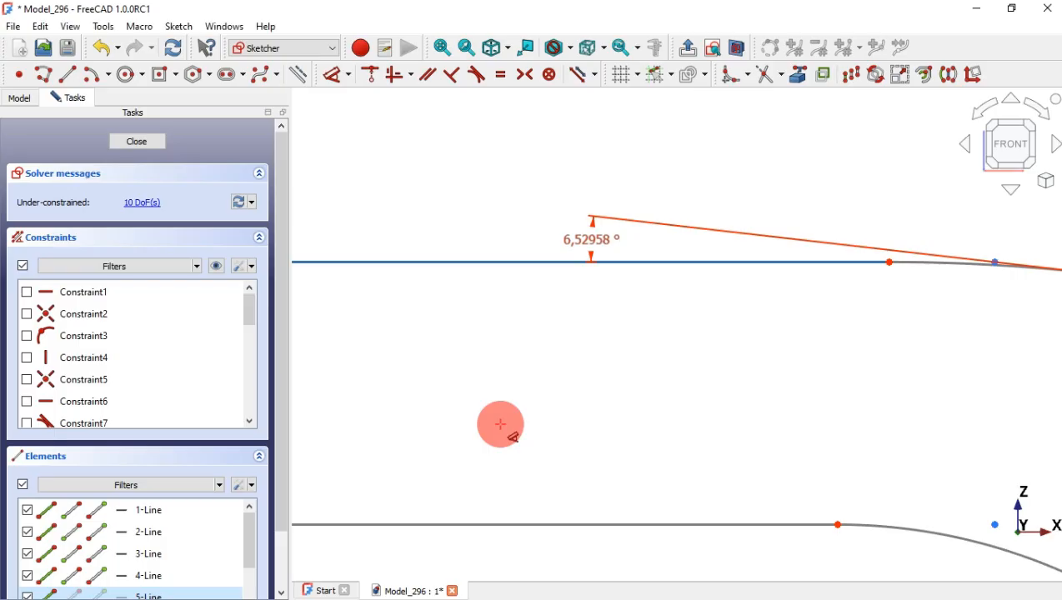
pyautogui.click(553, 236)
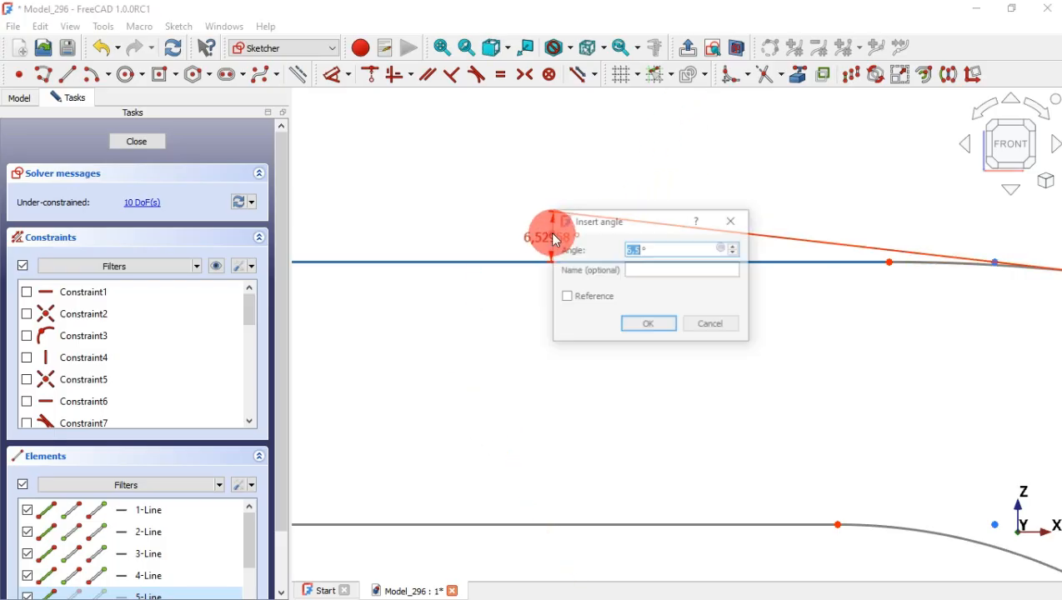
pyautogui.write('5')
pyautogui.press('Return')
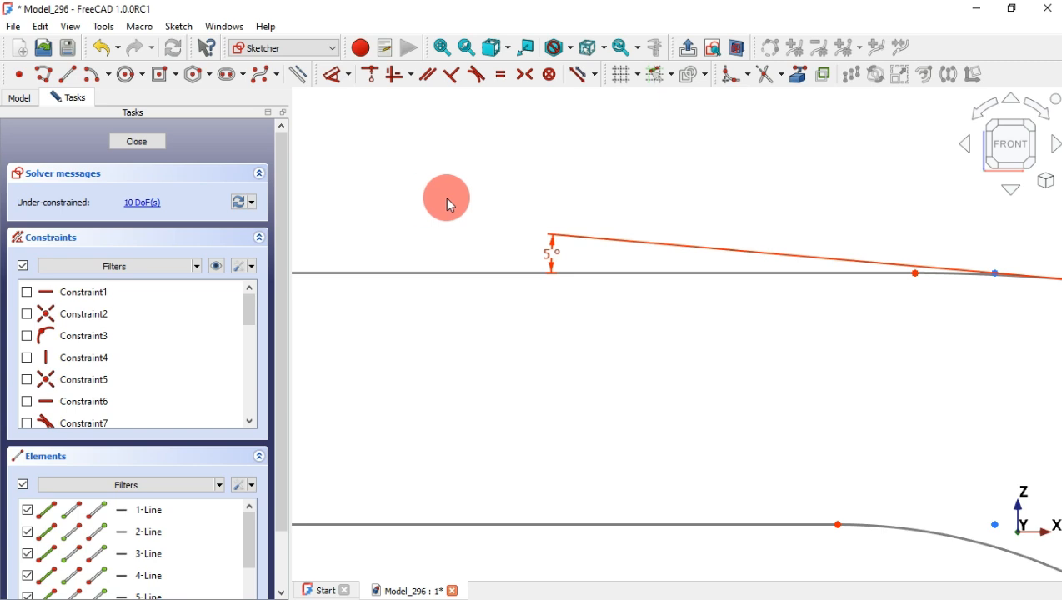
# Set the radius of the small fillet between the upper sloping line and the slot's upper arc to 5 mm
pyautogui.scroll(-5, 581, 171)
pyautogui.scroll(3, 666, 131)
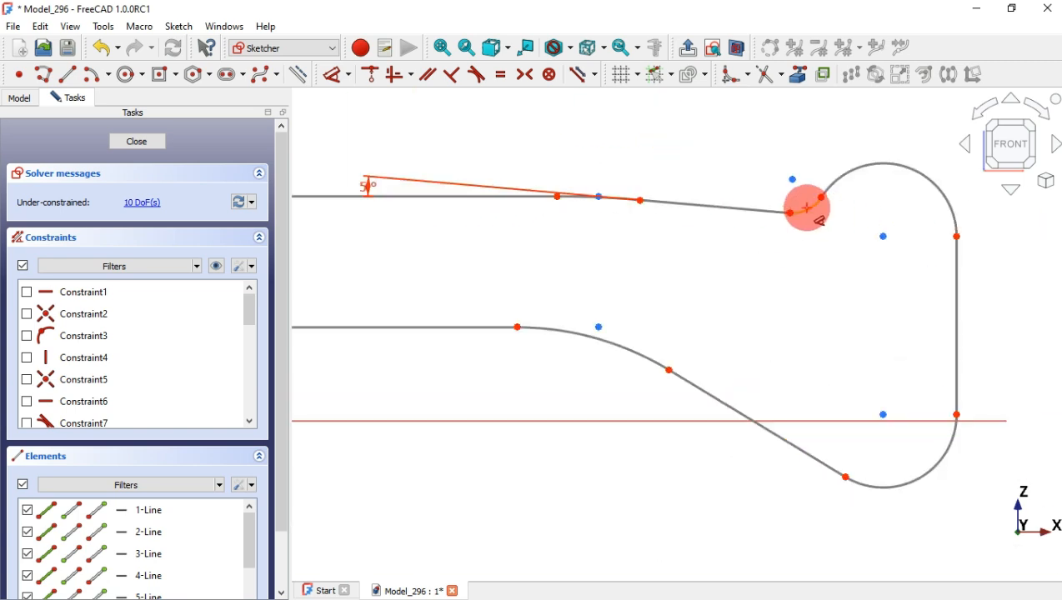
pyautogui.click(807, 207)
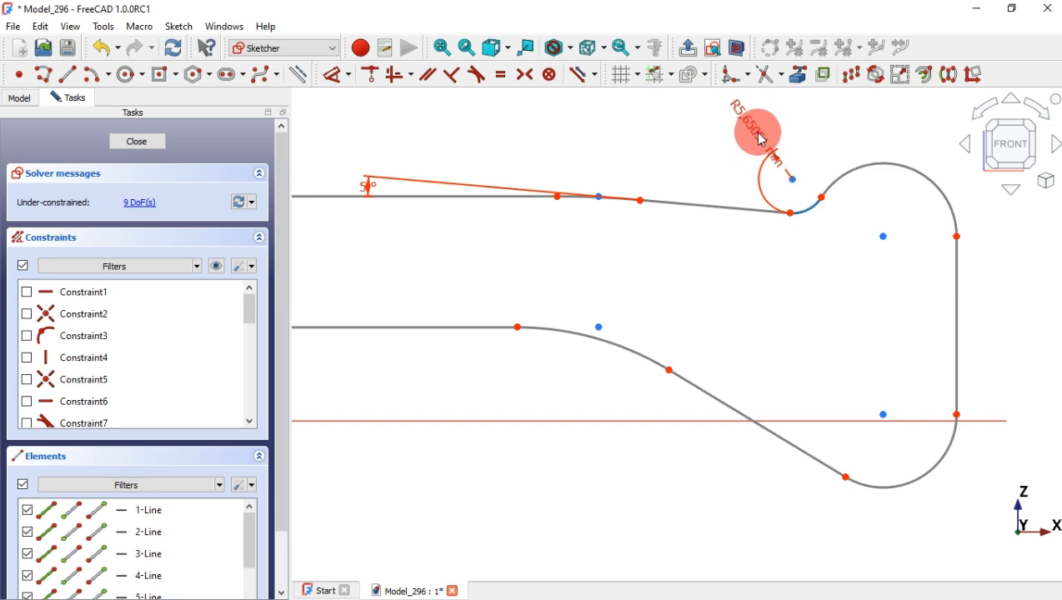
pyautogui.click(761, 139)
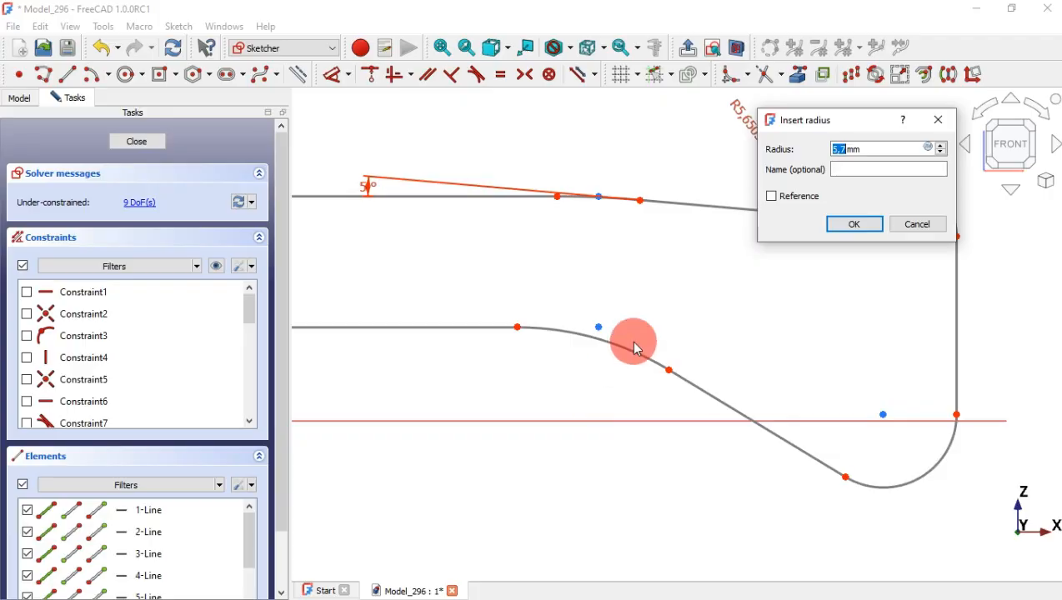
pyautogui.write('5')
pyautogui.press('Return')
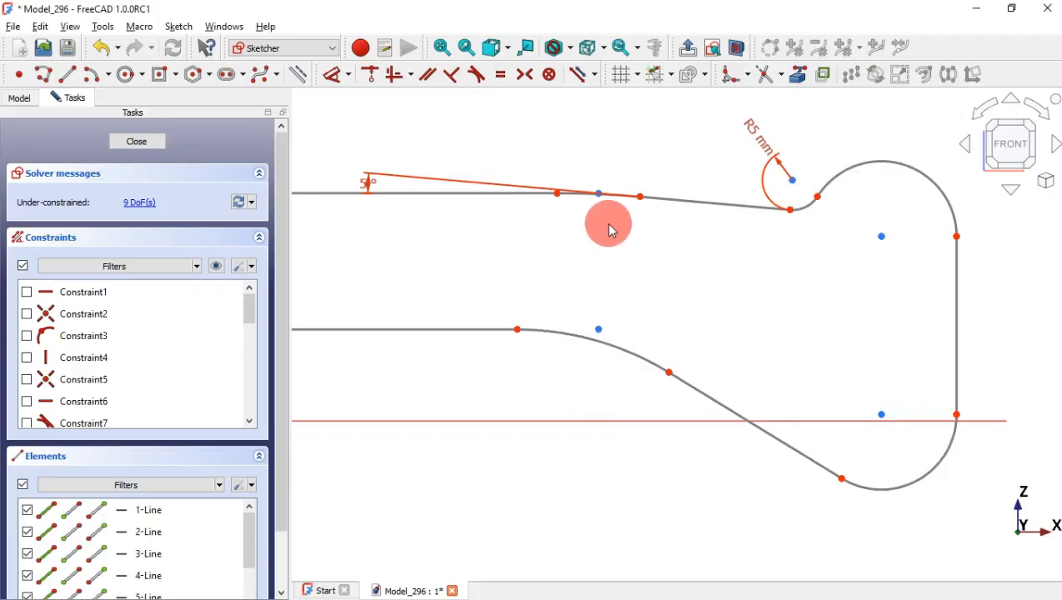
# Set the radius of the arm's upper bend fillet to 10 mm, checking the value on the drawing
pyautogui.click(613, 194)
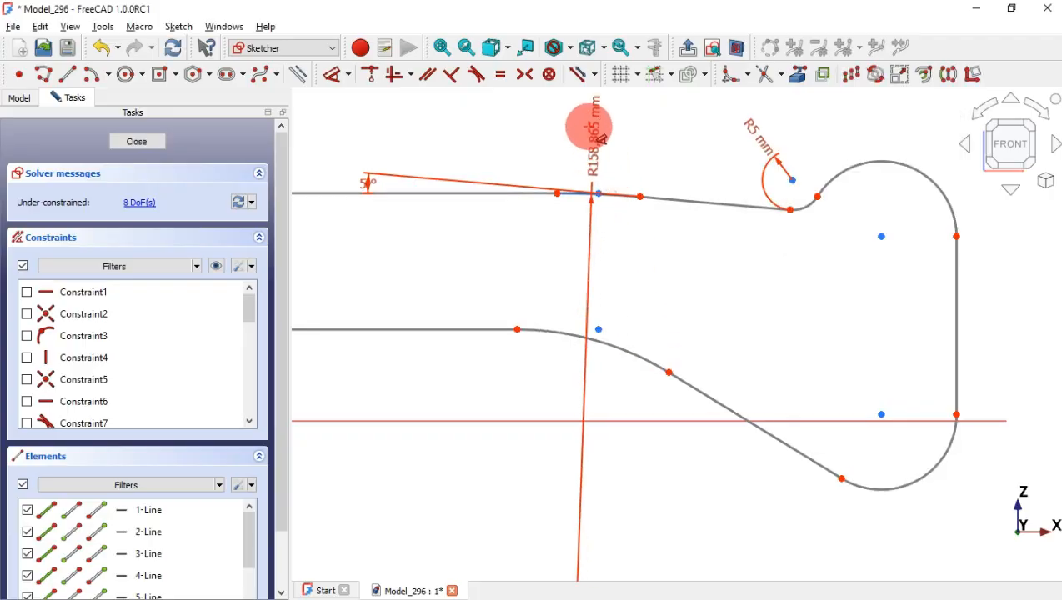
pyautogui.click(602, 128)
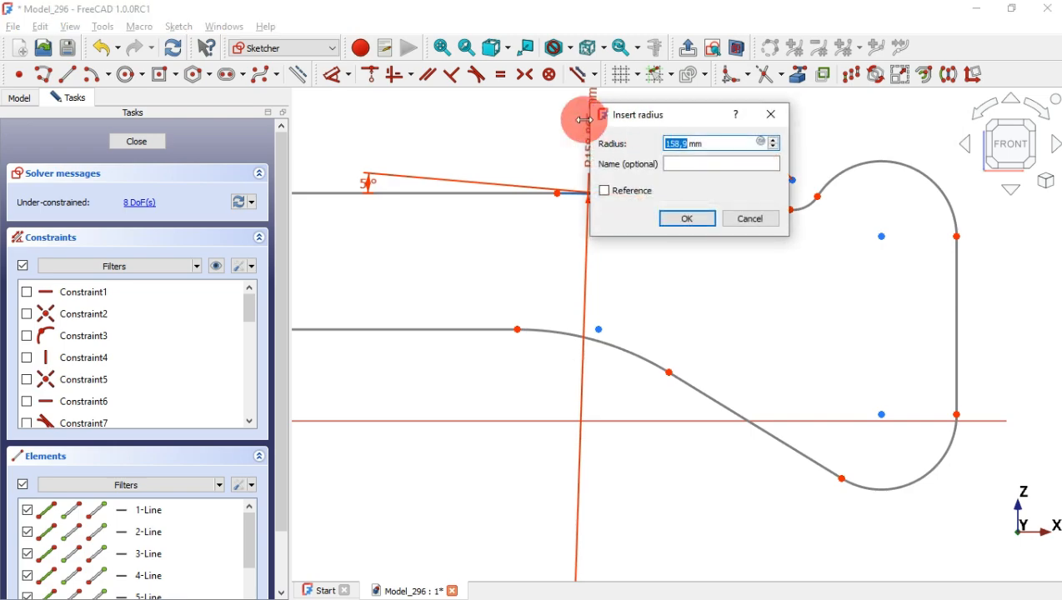
pyautogui.hotkey('alt', 'Tab')
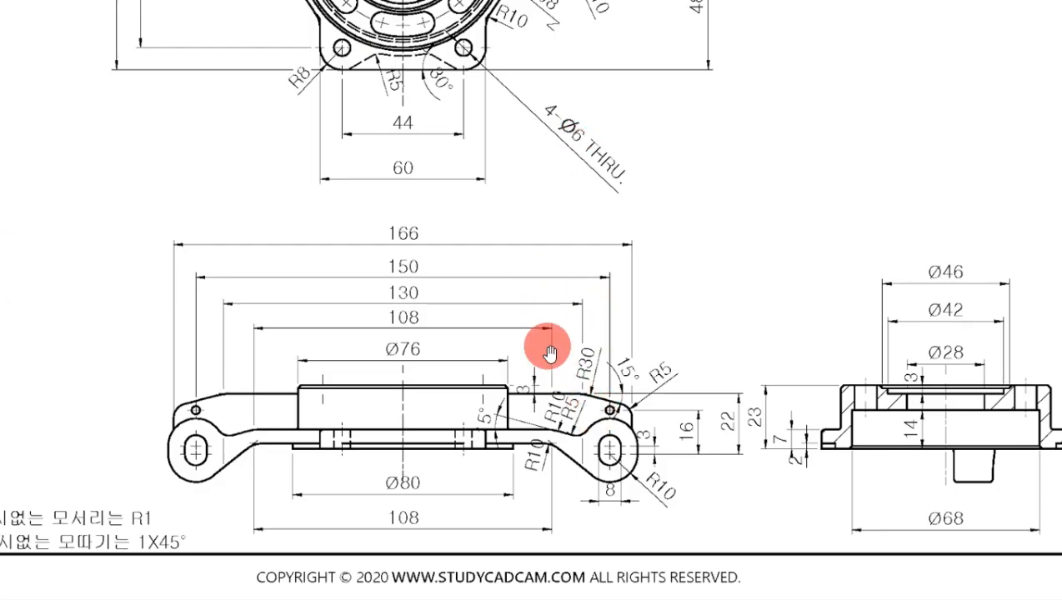
pyautogui.hotkey('alt', 'Tab')
pyautogui.write('10')
pyautogui.press('Return')
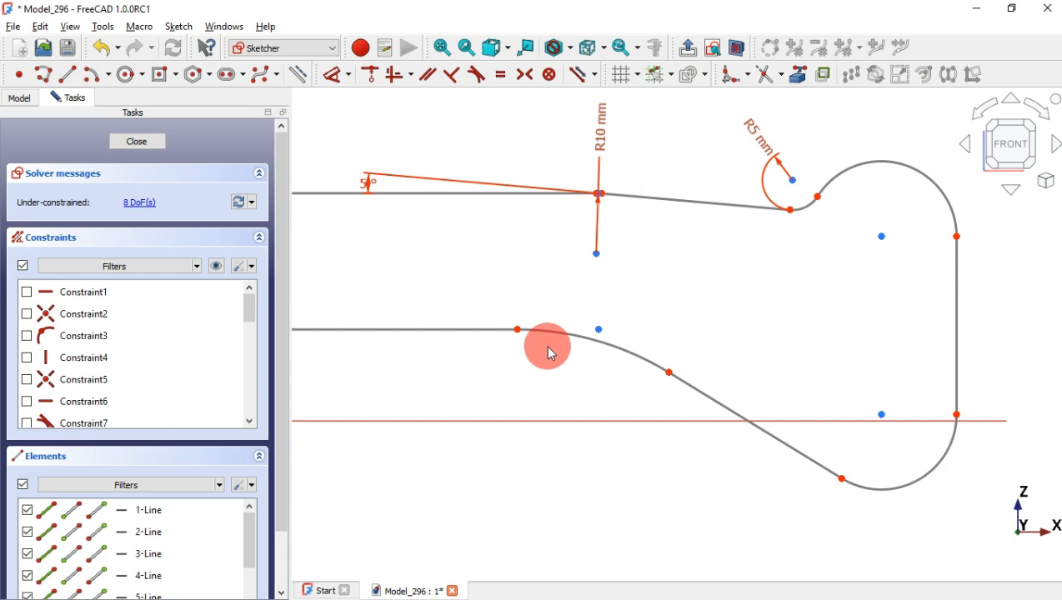
# Set the radius of the arm's lower bend fillet to 10 mm, checking the value on the drawing
pyautogui.click(625, 346)
pyautogui.click(658, 282)
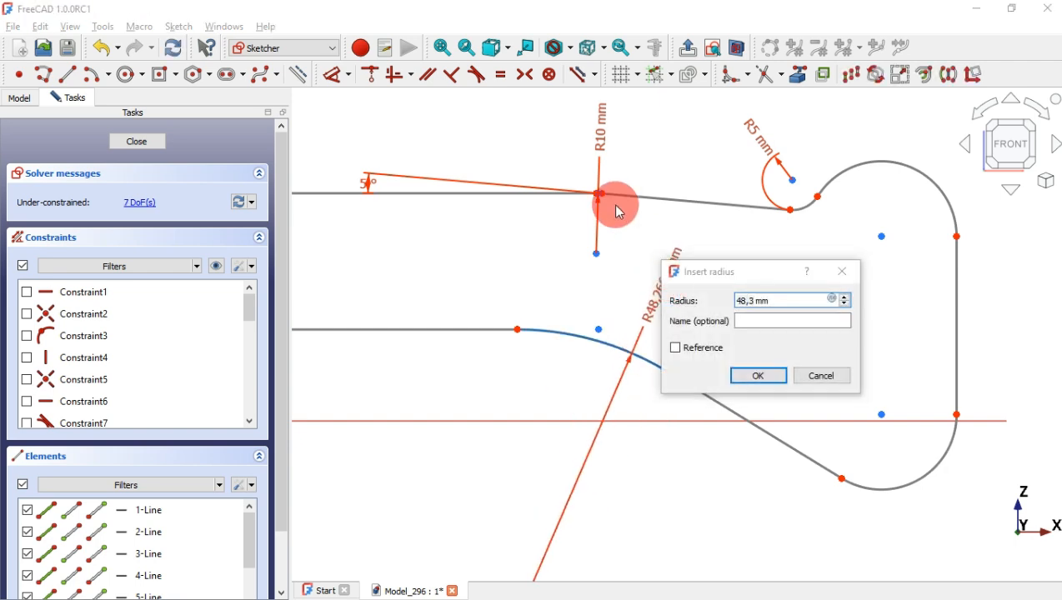
pyautogui.hotkey('alt', 'Tab')
pyautogui.hotkey('alt', 'Tab')
pyautogui.write('10')
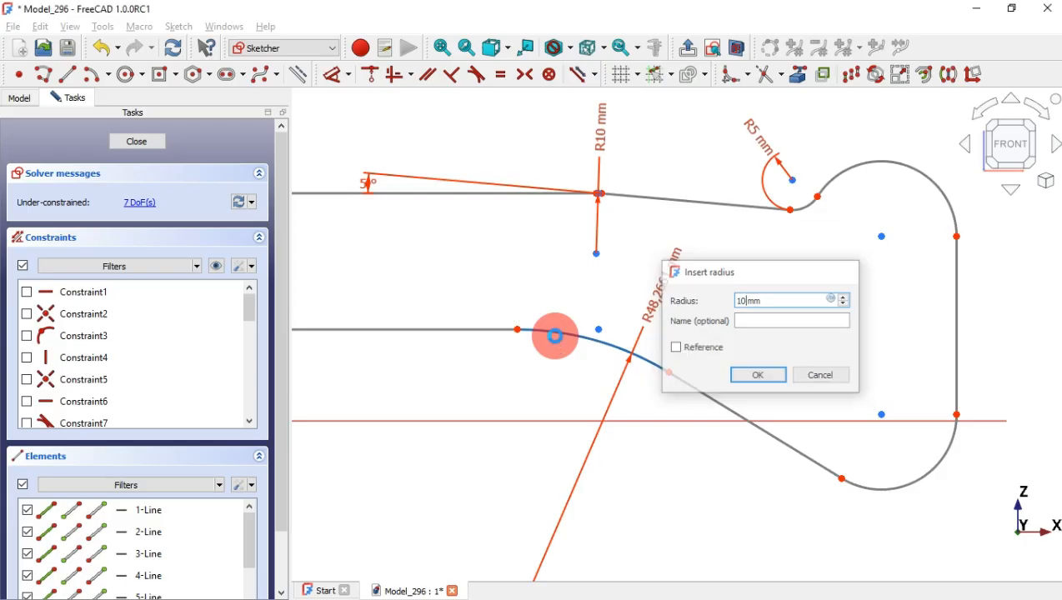
pyautogui.press('Return')
# Set the radius of the slot-shaped end's upper arc to 10 mm, checking the value on the drawing
pyautogui.click(868, 206)
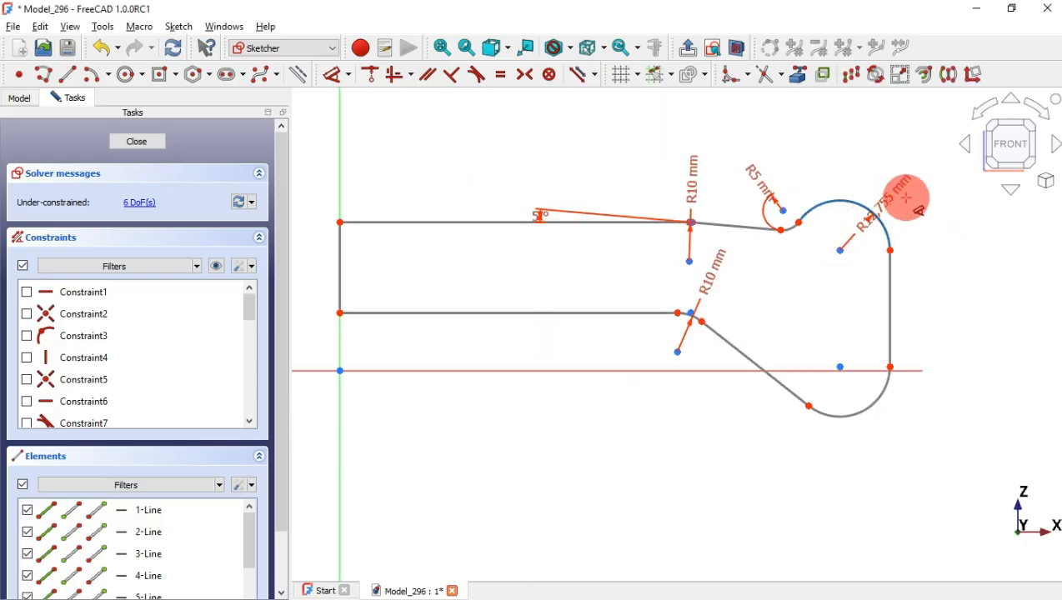
pyautogui.click(900, 171)
pyautogui.hotkey('alt', 'Tab')
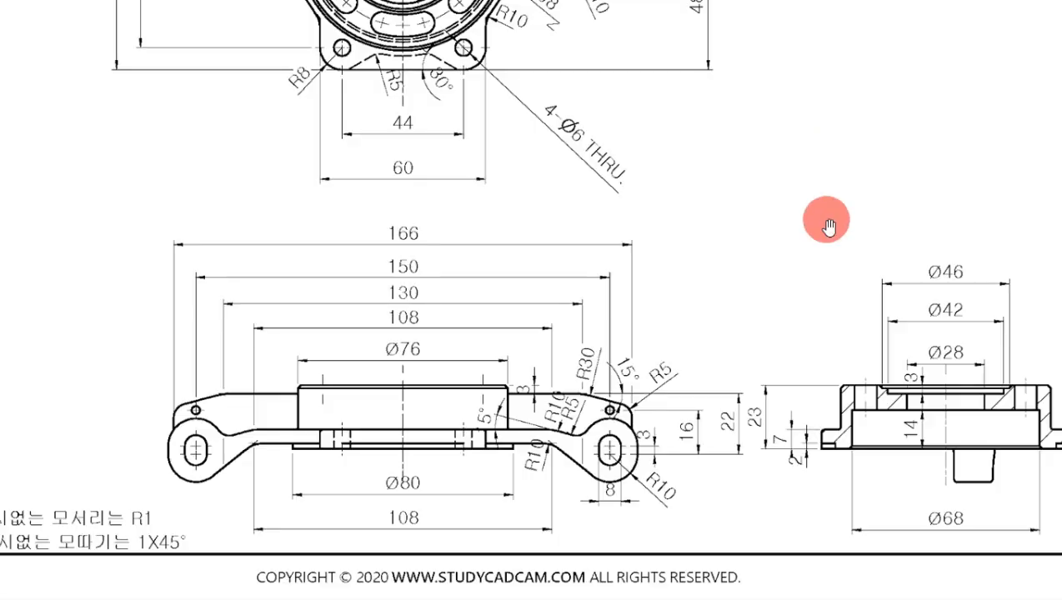
pyautogui.hotkey('alt', 'Tab')
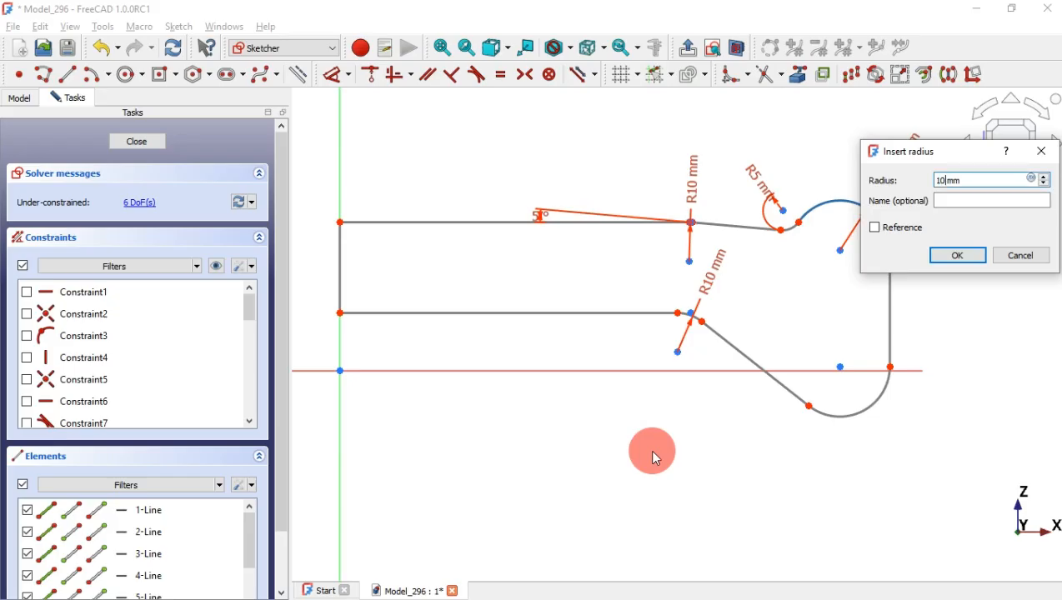
pyautogui.write('10')
pyautogui.press('Return')
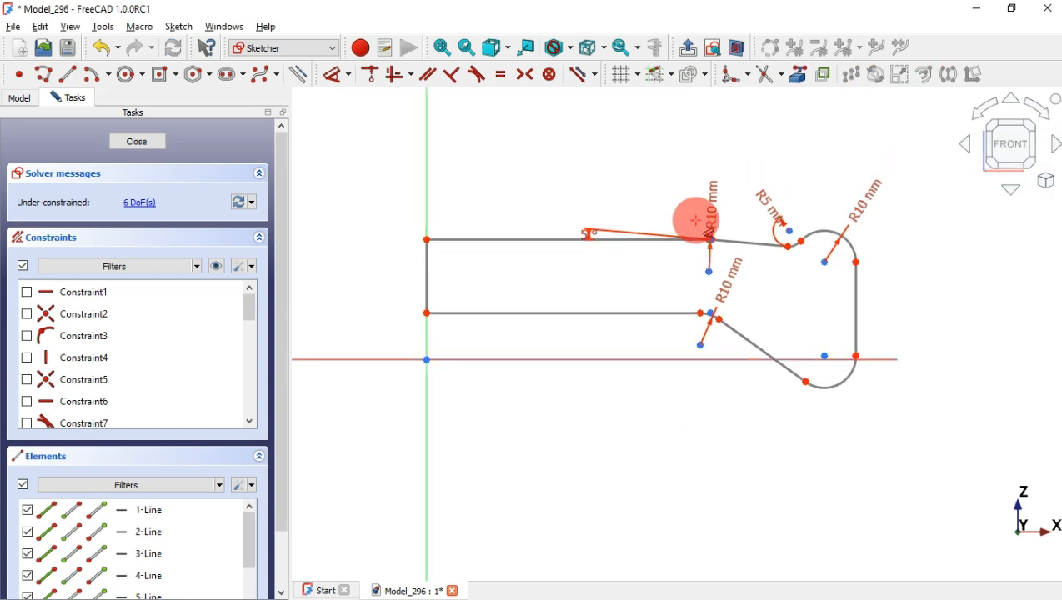
# Dimension the horizontal distance from the arm's upper inner corner on the vertical axis to the upper bend's corner point as 108/2 mm
pyautogui.scroll(6, 699, 222)
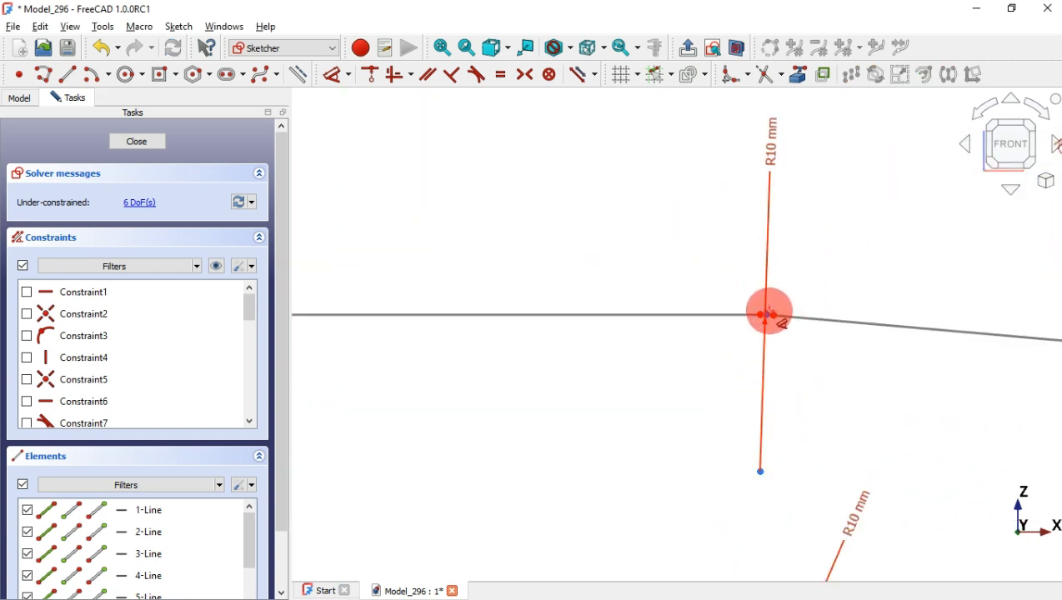
pyautogui.click(768, 313)
pyautogui.scroll(-7, 879, 249)
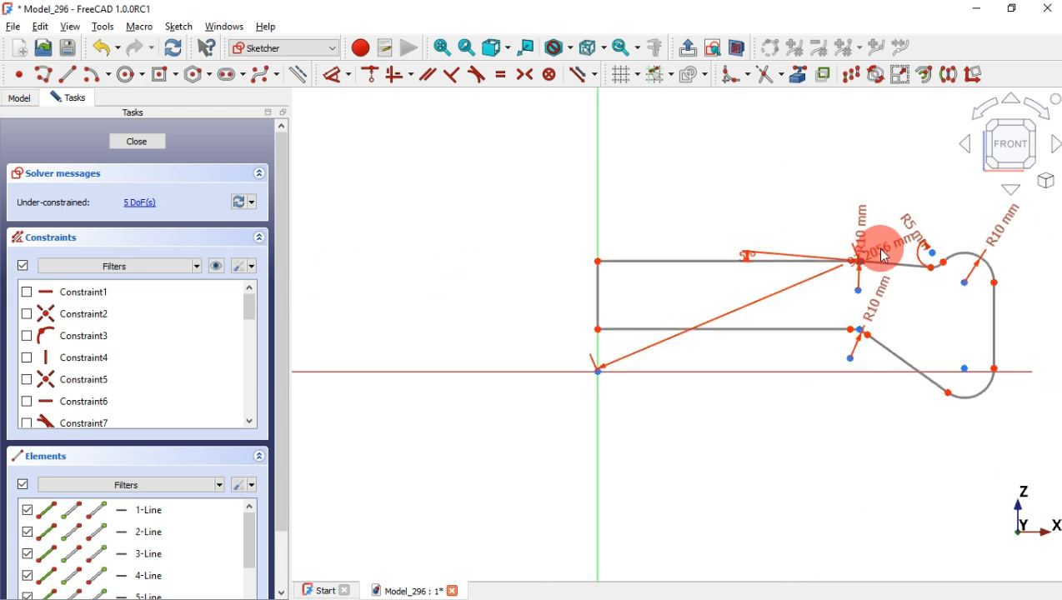
pyautogui.moveTo(670, 240)
pyautogui.mouseDown()
pyautogui.moveTo(602, 259)
pyautogui.moveTo(612, 272)
pyautogui.moveTo(723, 135)
pyautogui.moveTo(704, 155)
pyautogui.moveTo(717, 158)
pyautogui.mouseUp()
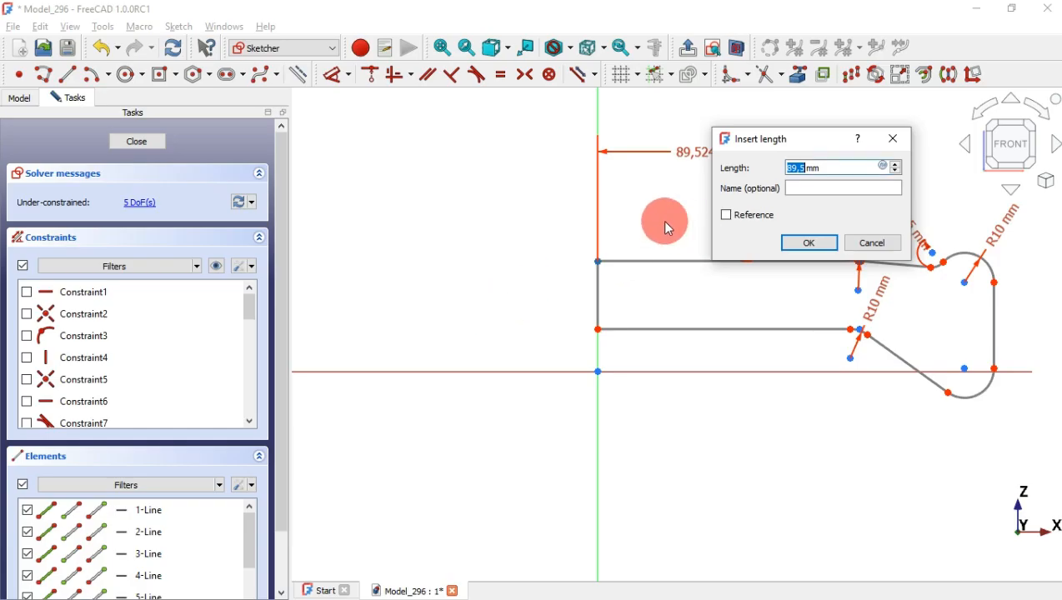
pyautogui.write('108/2')
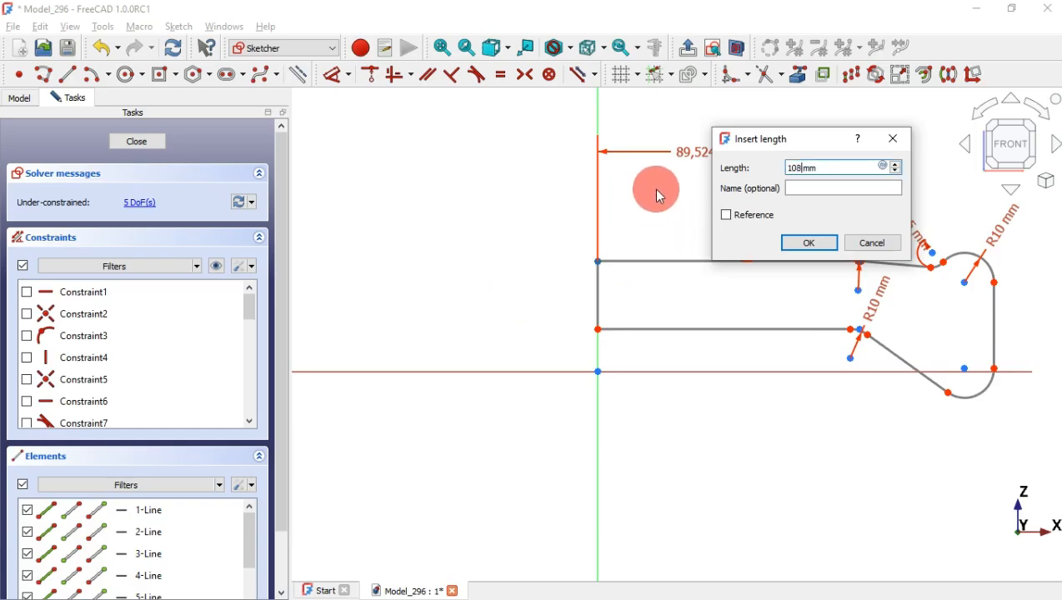
pyautogui.press('Return')
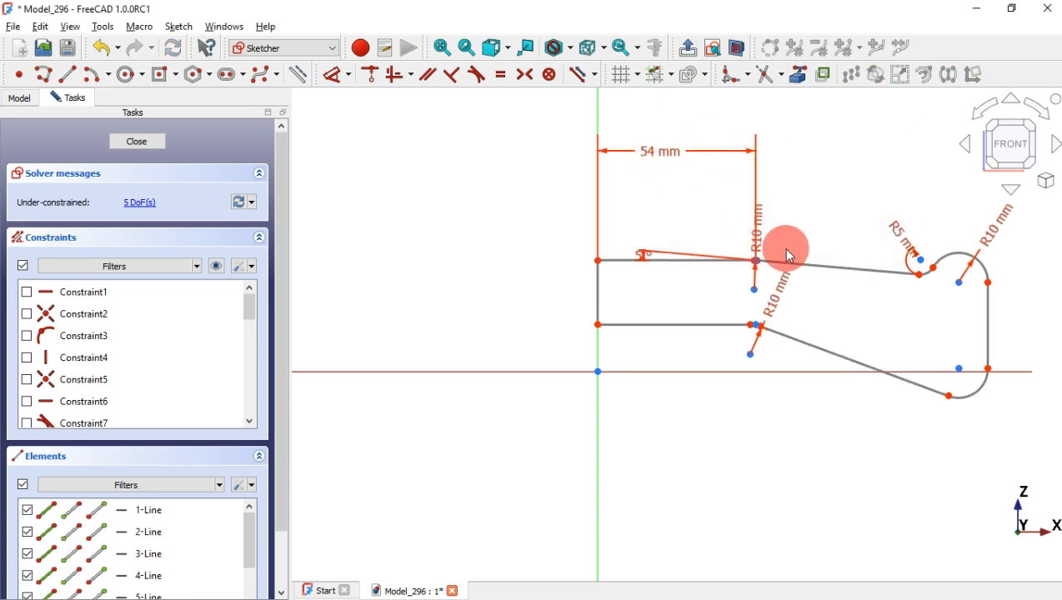
# Check the drawing and try to dimension the upper arc centre's horizontal distance from the vertical axis as 75 mm
pyautogui.hotkey('alt', 'Tab')
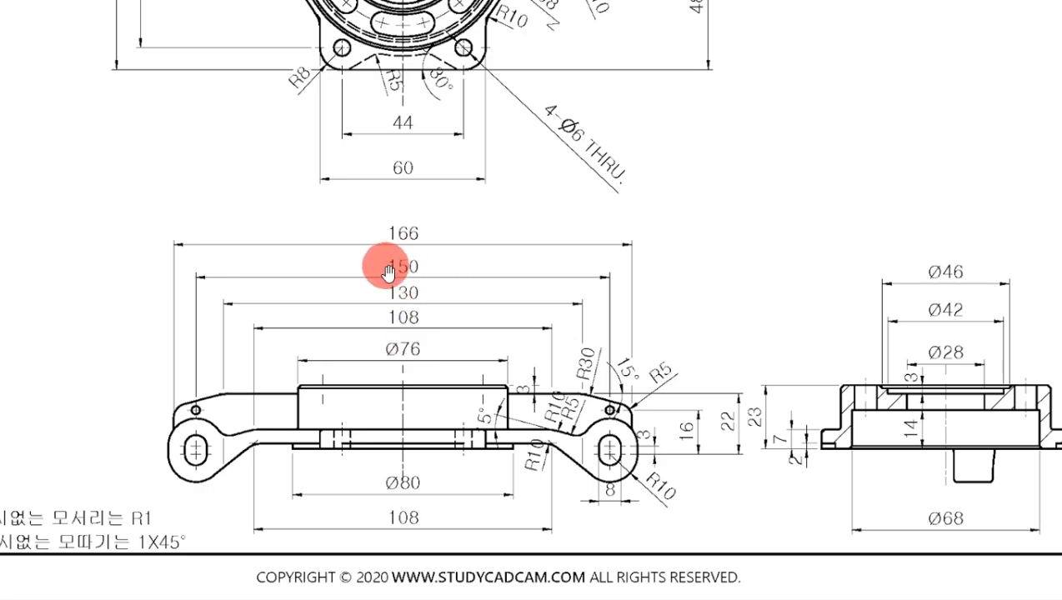
pyautogui.hotkey('alt', 'Tab')
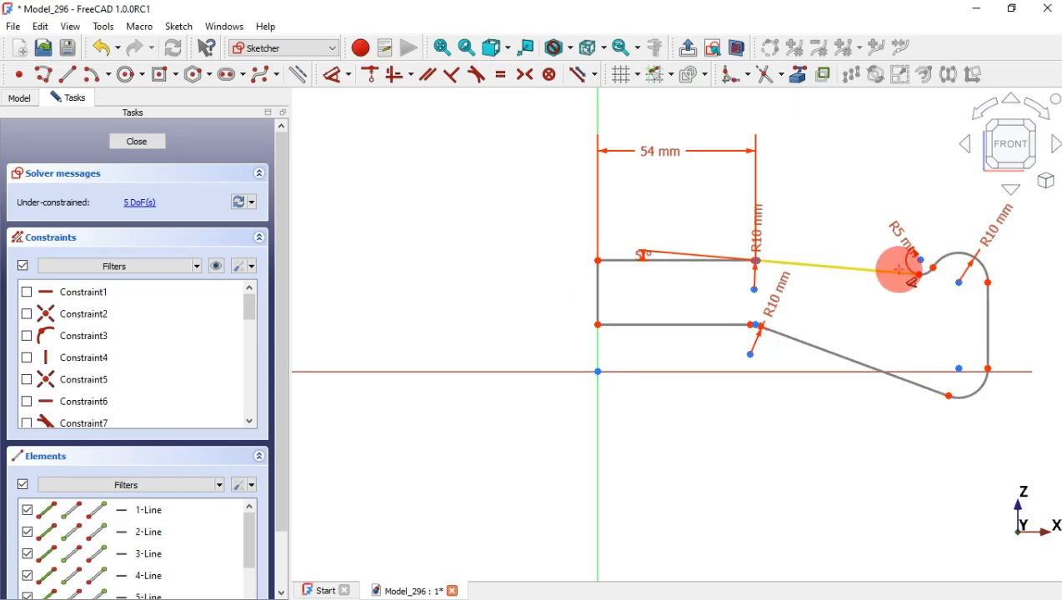
pyautogui.click(960, 281)
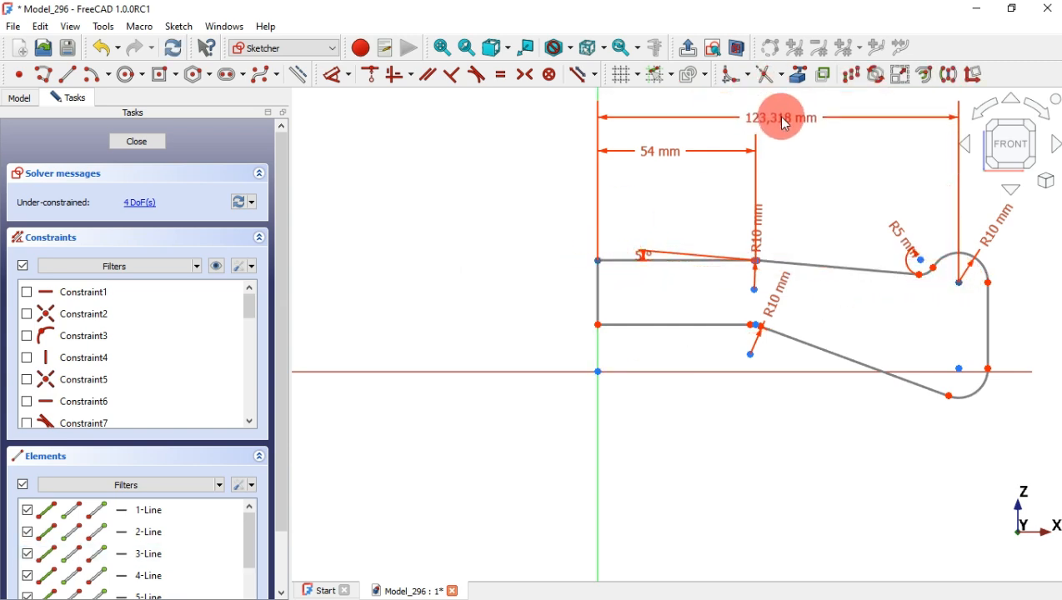
pyautogui.click(784, 119)
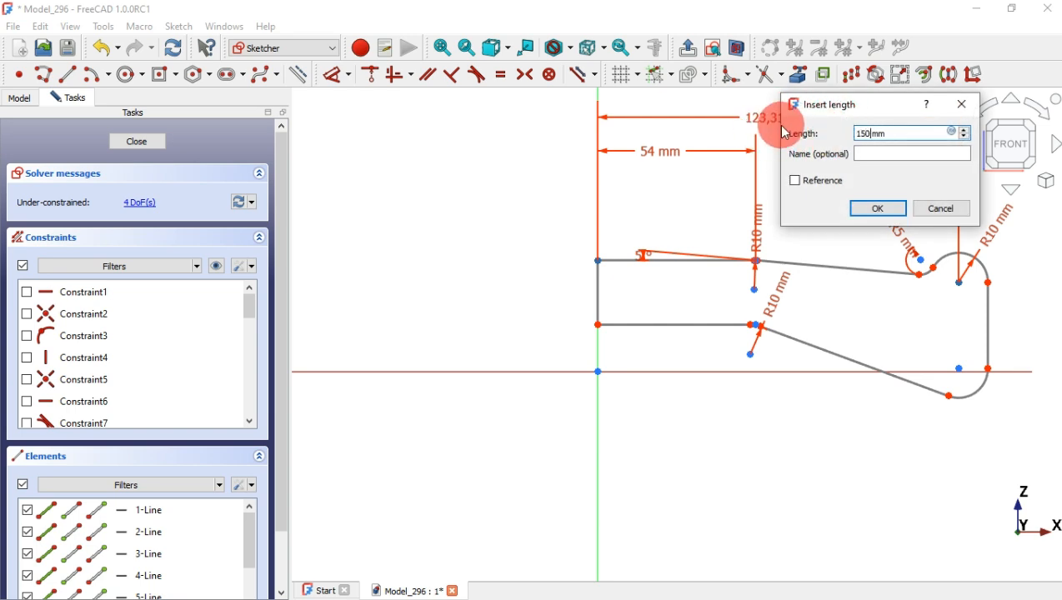
pyautogui.write('150')
pyautogui.press('Return')
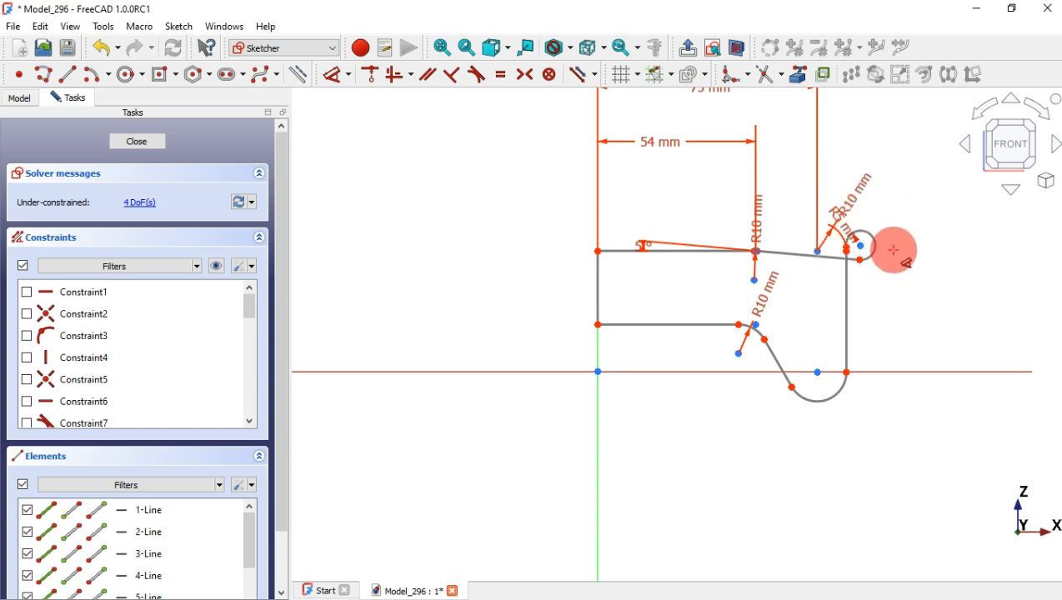
pyautogui.hotkey('ctrl', 'z')
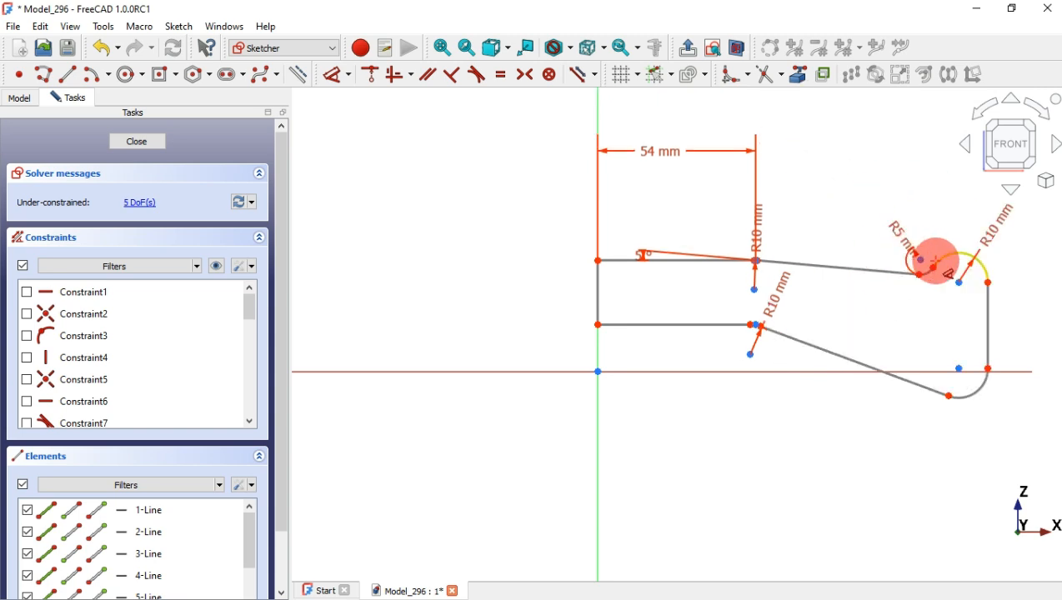
# Pull the slot-shaped end inward and dimension its upper arc centre's horizontal distance from the arm's inner corner on the vertical axis as 150/2 mm
pyautogui.moveTo(963, 290); pyautogui.dragTo(843, 250)
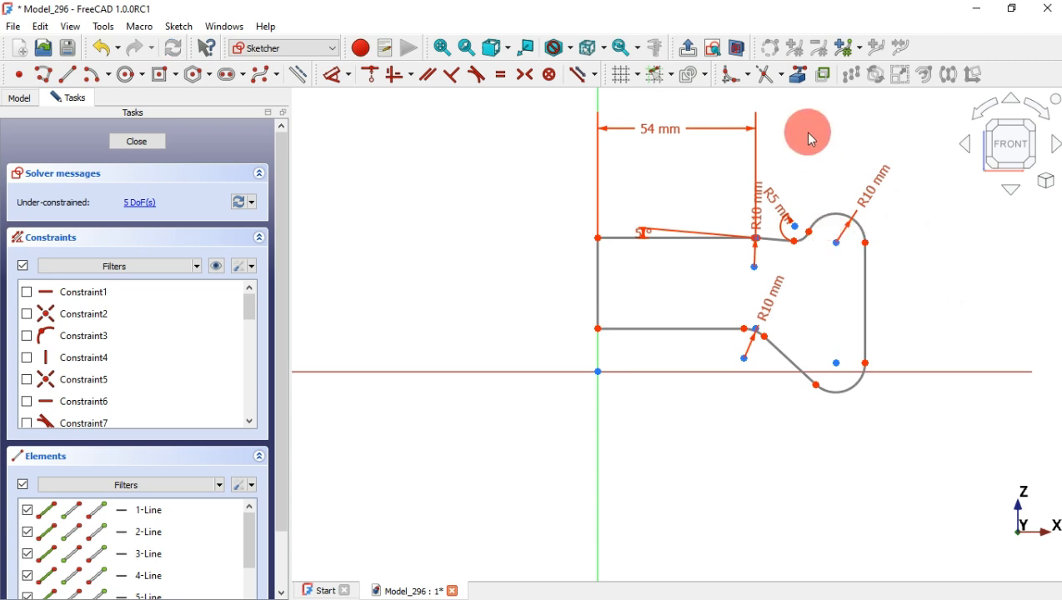
pyautogui.click(325, 76)
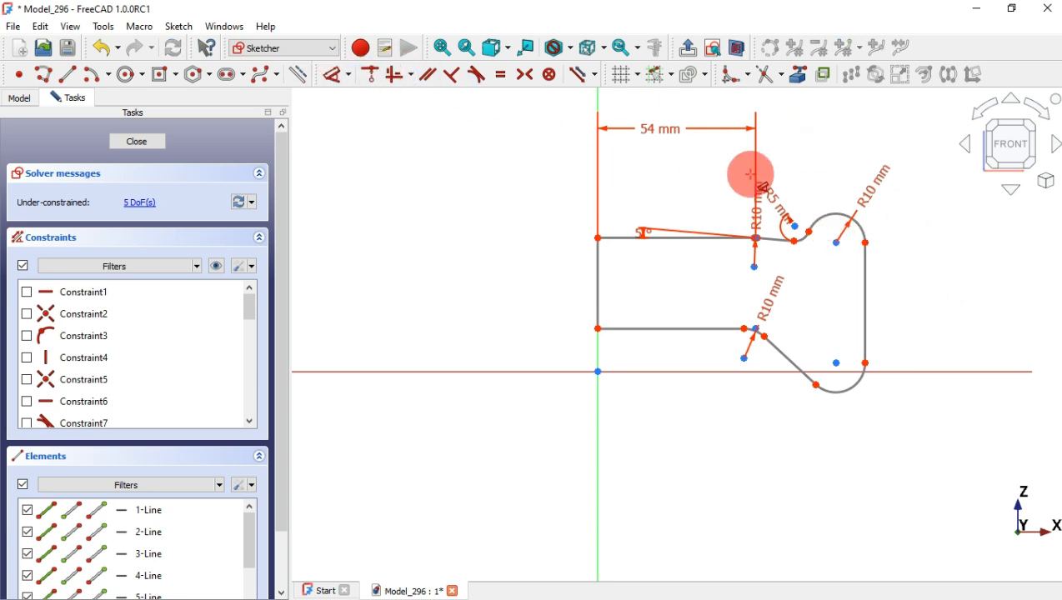
pyautogui.click(838, 243)
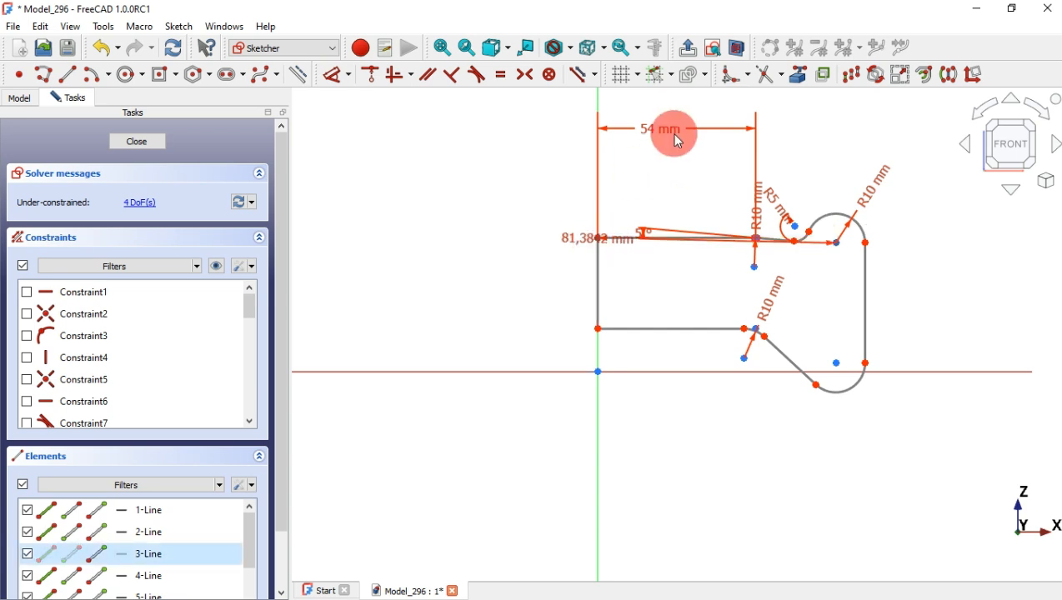
pyautogui.click(733, 107)
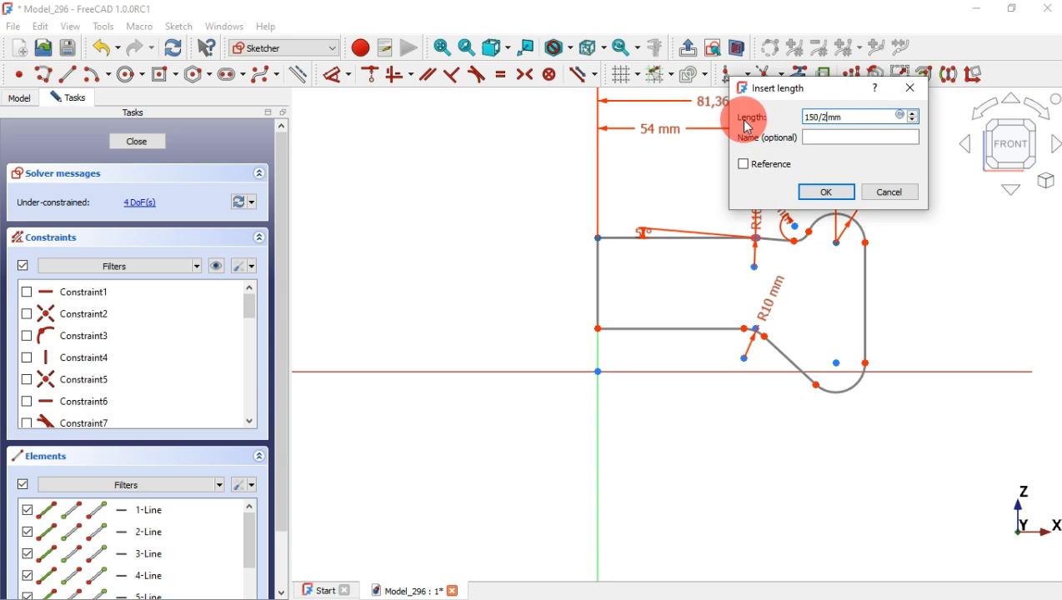
pyautogui.write('150/2')
pyautogui.press('Return')
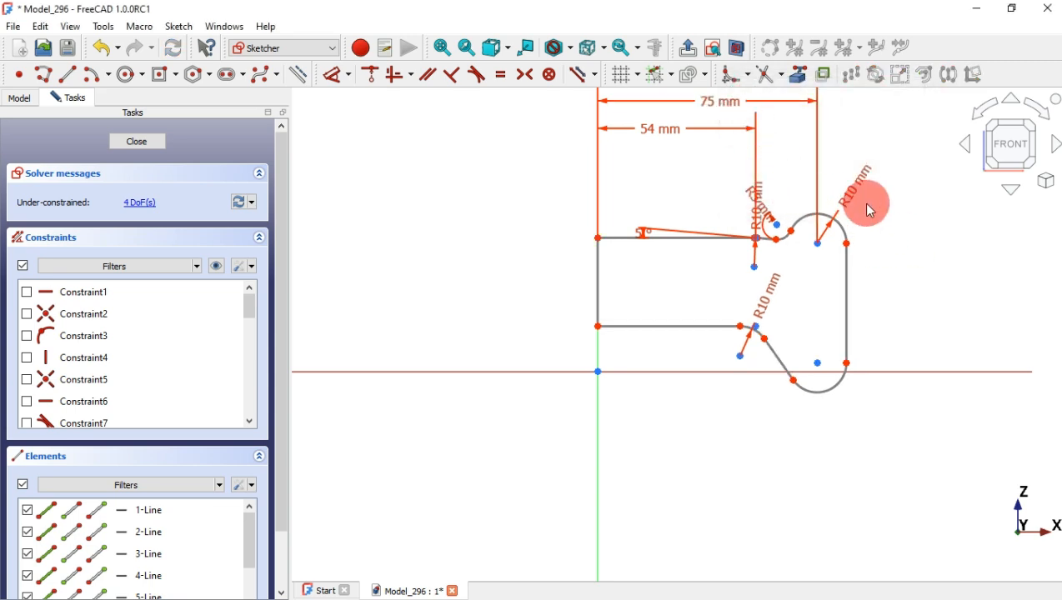
# Dimension the arm's inner vertical edge on the vertical axis as 5 mm
pyautogui.scroll(4, 893, 199)
pyautogui.scroll(-2, 893, 199)
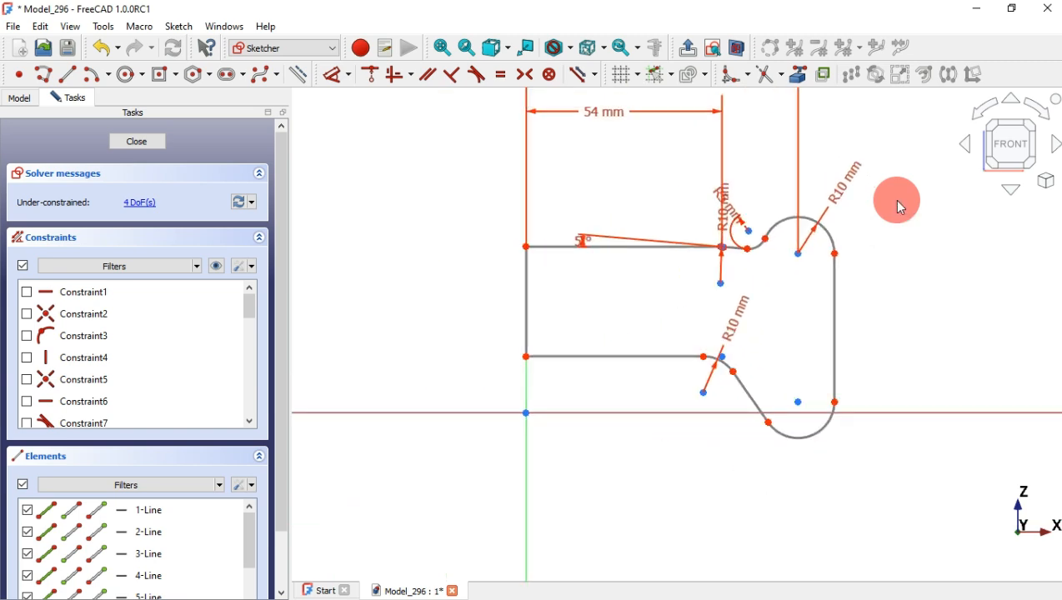
pyautogui.click(526, 288)
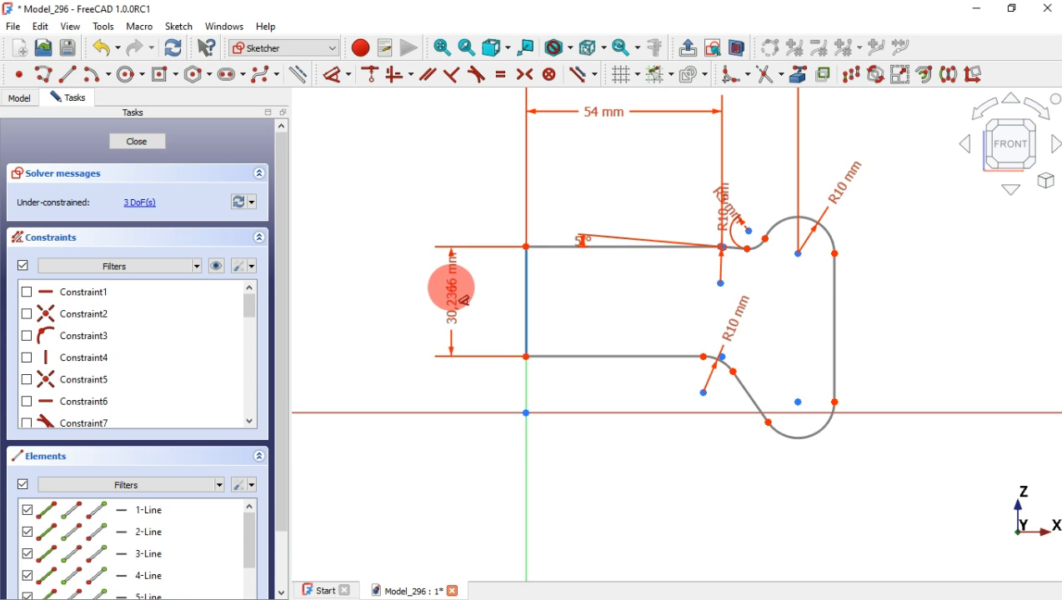
pyautogui.click(455, 295)
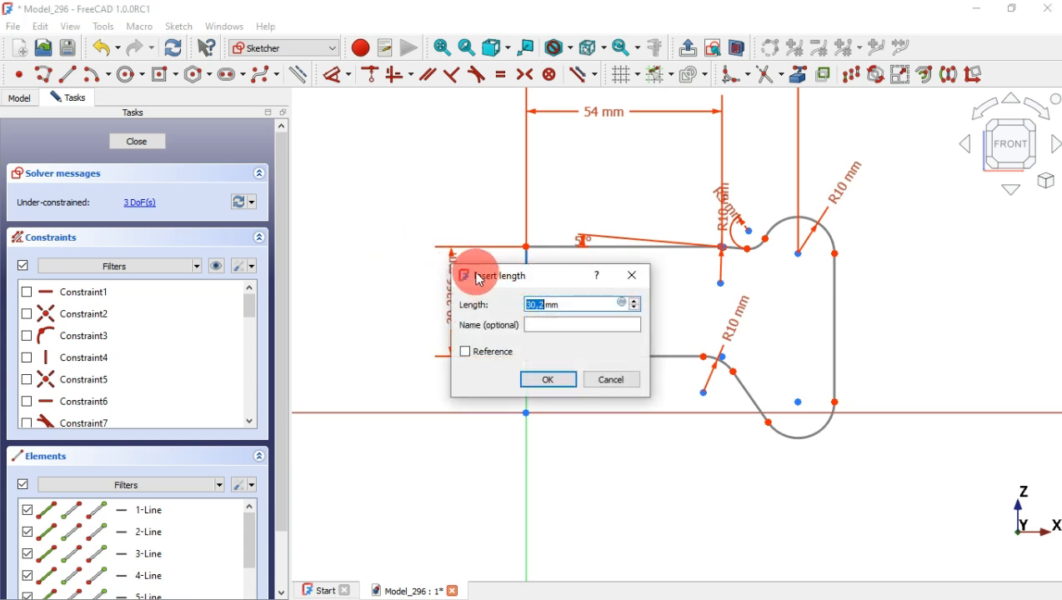
pyautogui.write('5')
pyautogui.press('Return')
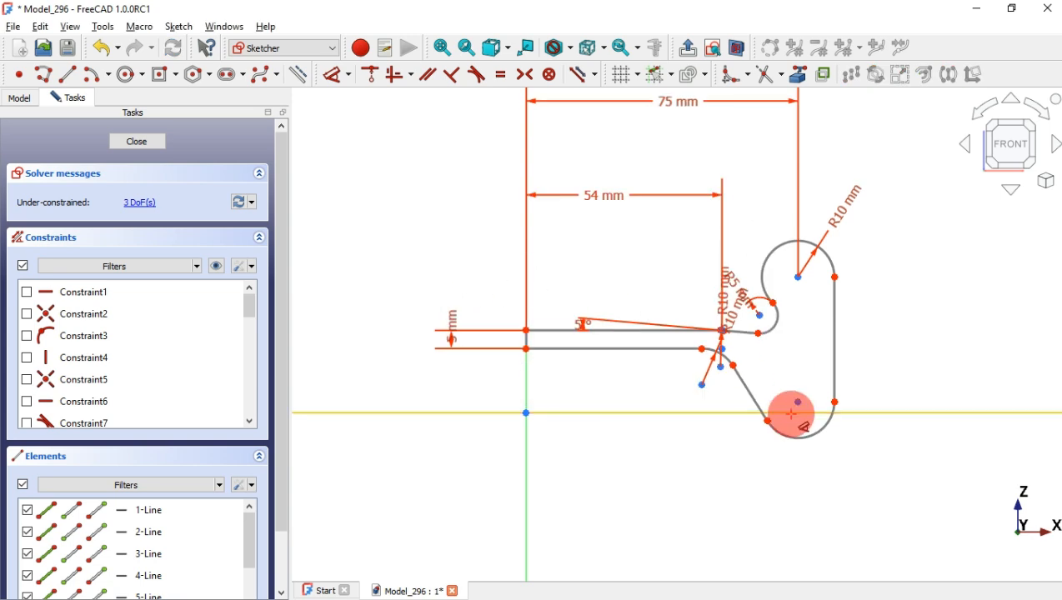
# Try to dimension the slot-shaped end's straight outer edge as 3 mm
pyautogui.click(836, 340)
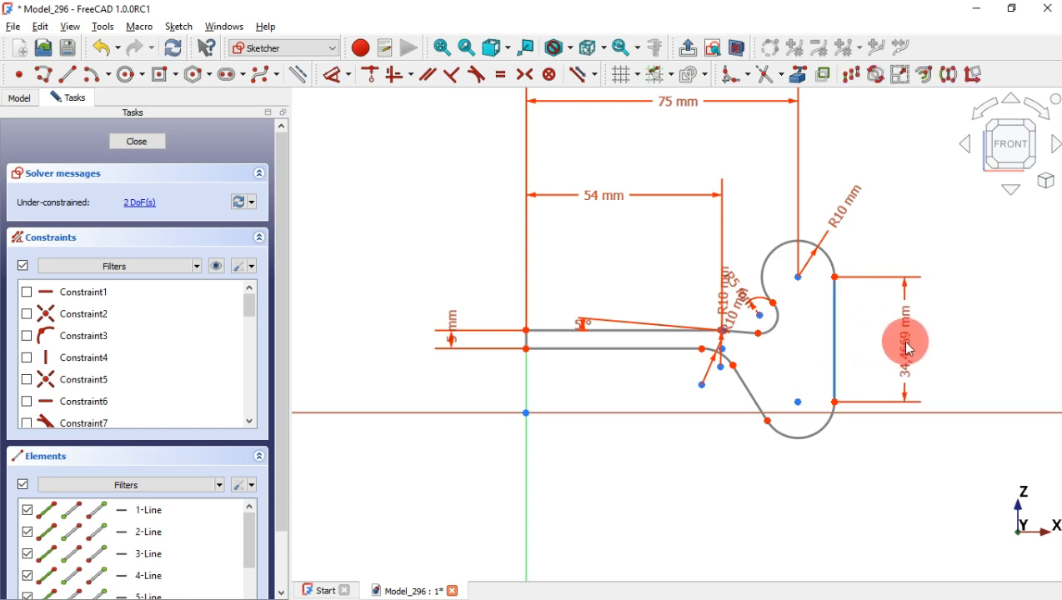
pyautogui.click(909, 349)
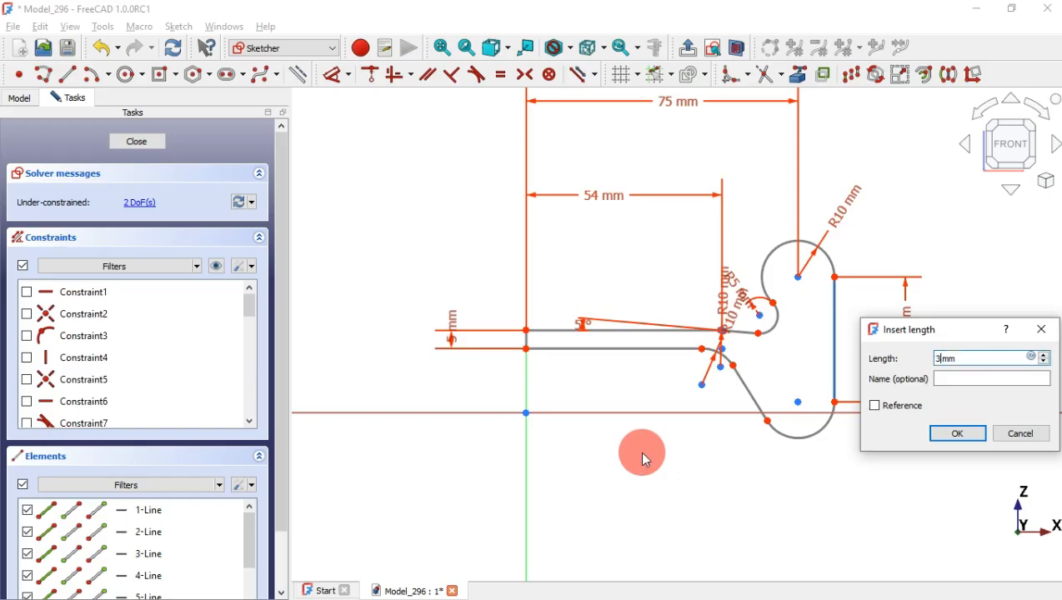
pyautogui.press('Return')
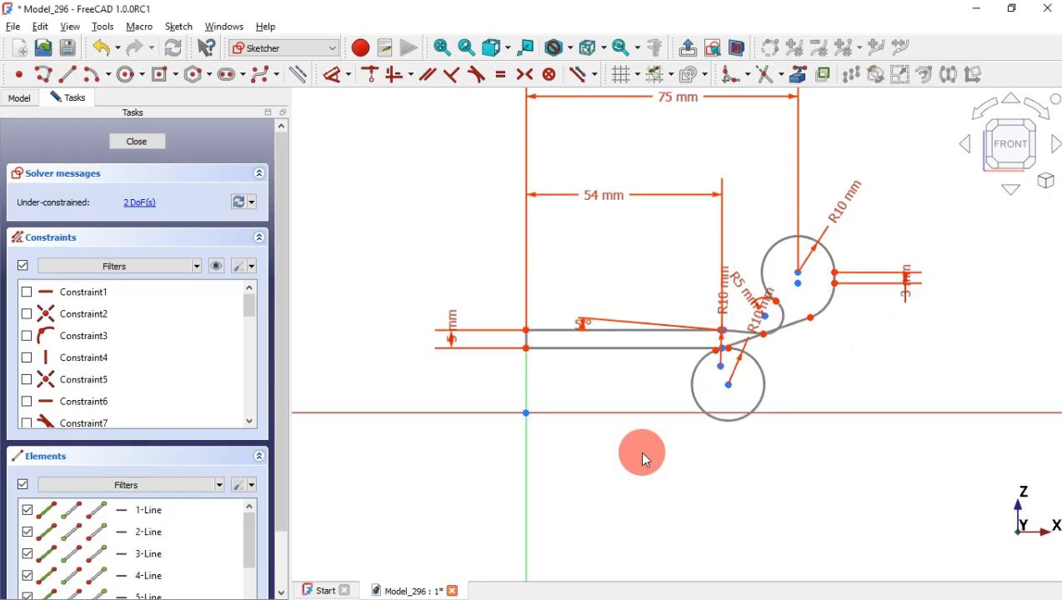
pyautogui.hotkey('ctrl', 'z')
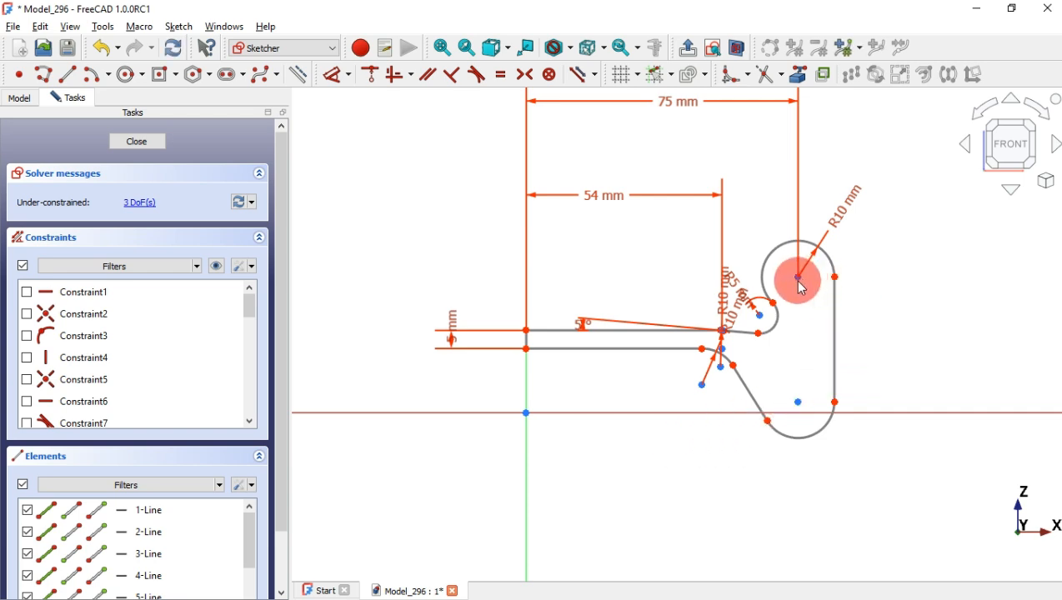
# Move the upper arc's centre down to shorten the slot-shaped end and dimension its straight outer edge as 3 mm
pyautogui.moveTo(800, 280); pyautogui.dragTo(799, 384)
pyautogui.click(842, 355)
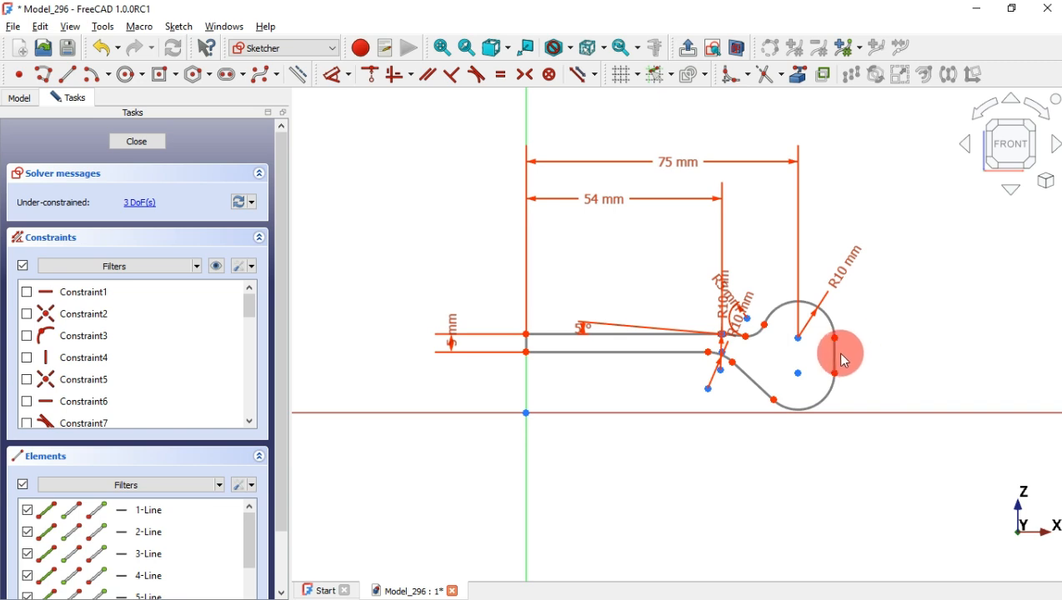
pyautogui.click(464, 127)
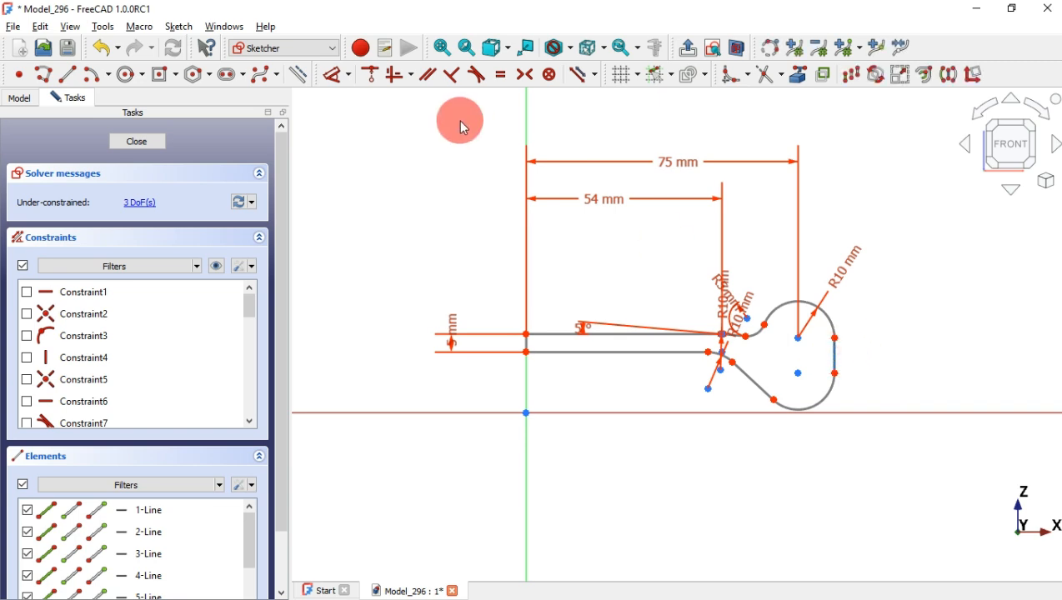
pyautogui.click(337, 73)
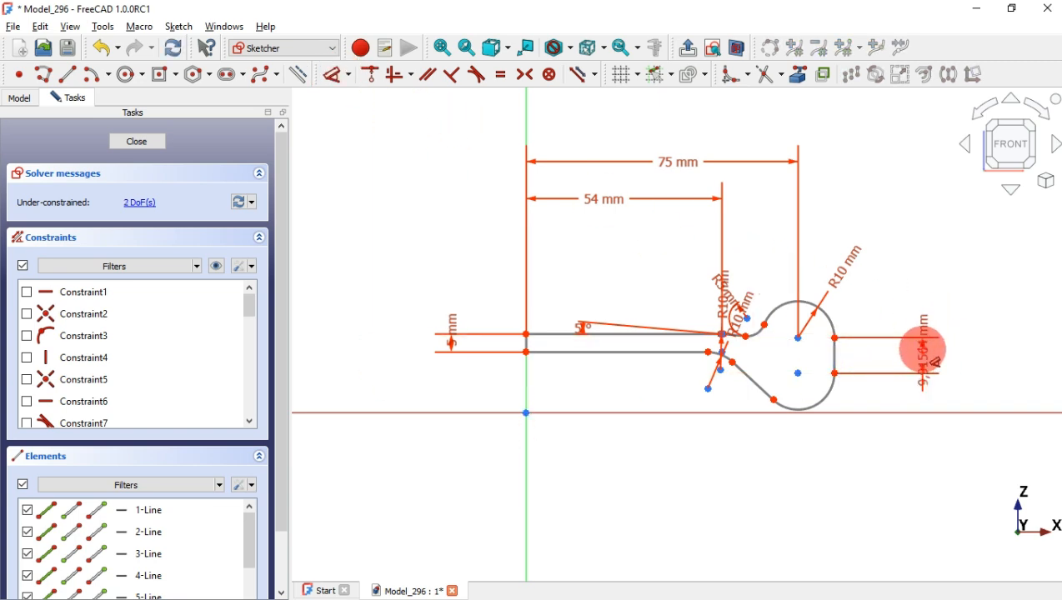
pyautogui.click(925, 350)
pyautogui.write('3')
pyautogui.press('Return')
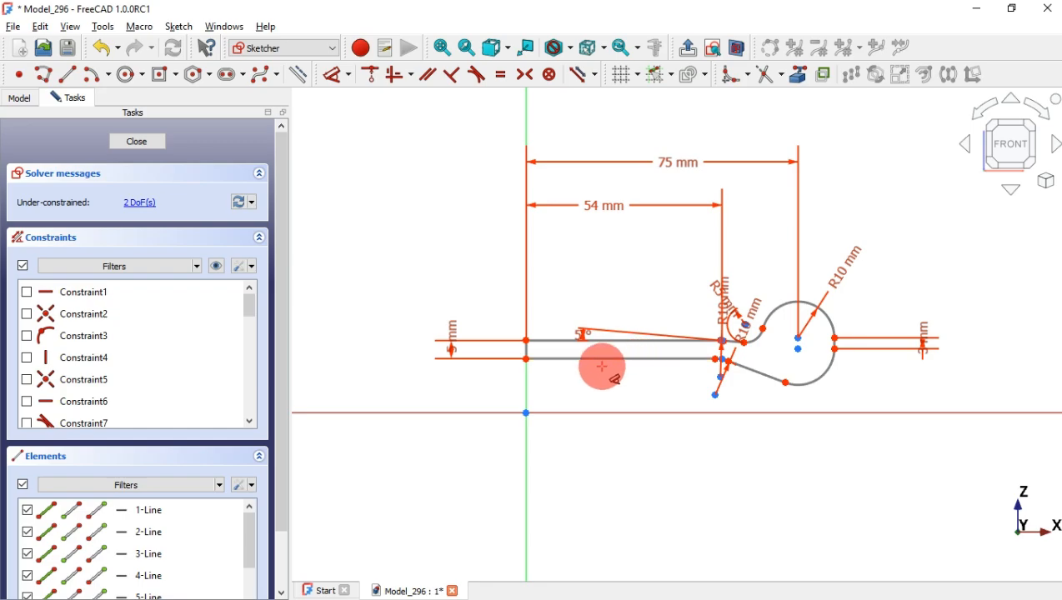
# Make the Cylinder001 solid visible behind the open sketch as a reference
pyautogui.hotkey('alt', 'Tab')
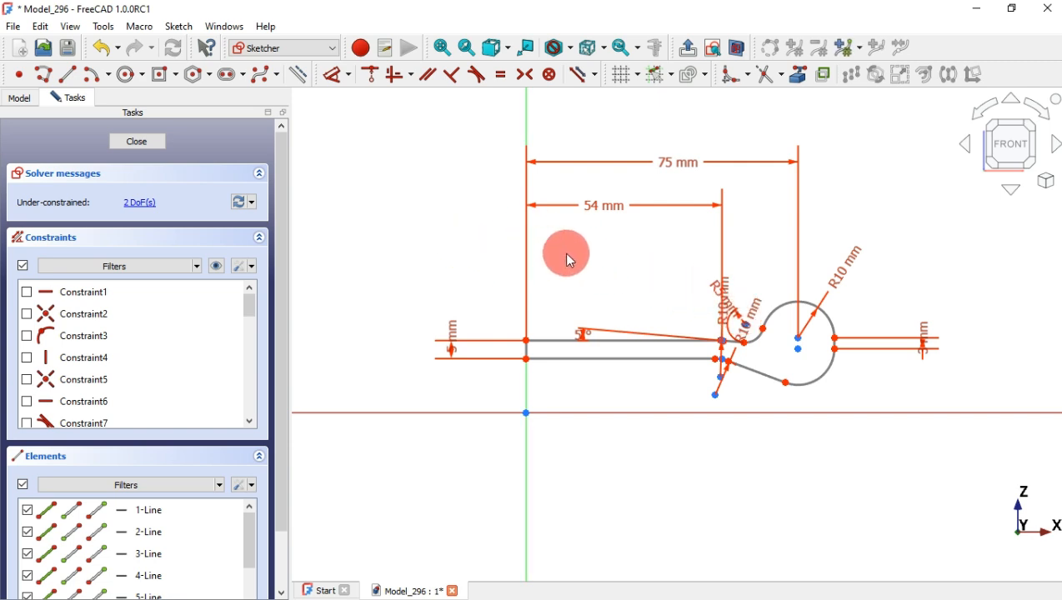
pyautogui.click(29, 101)
pyautogui.click(114, 209)
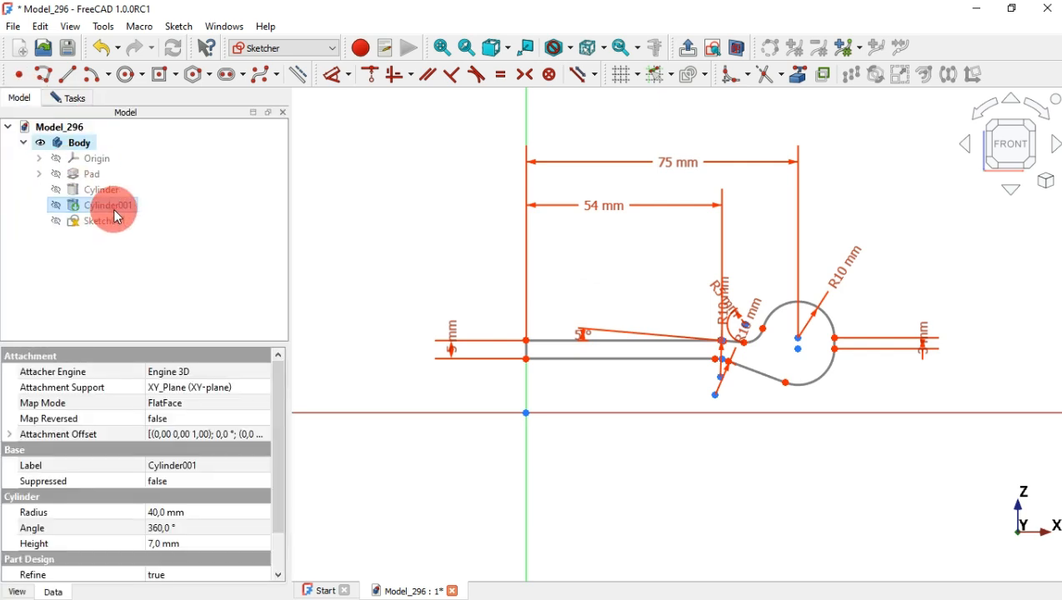
pyautogui.press('space')
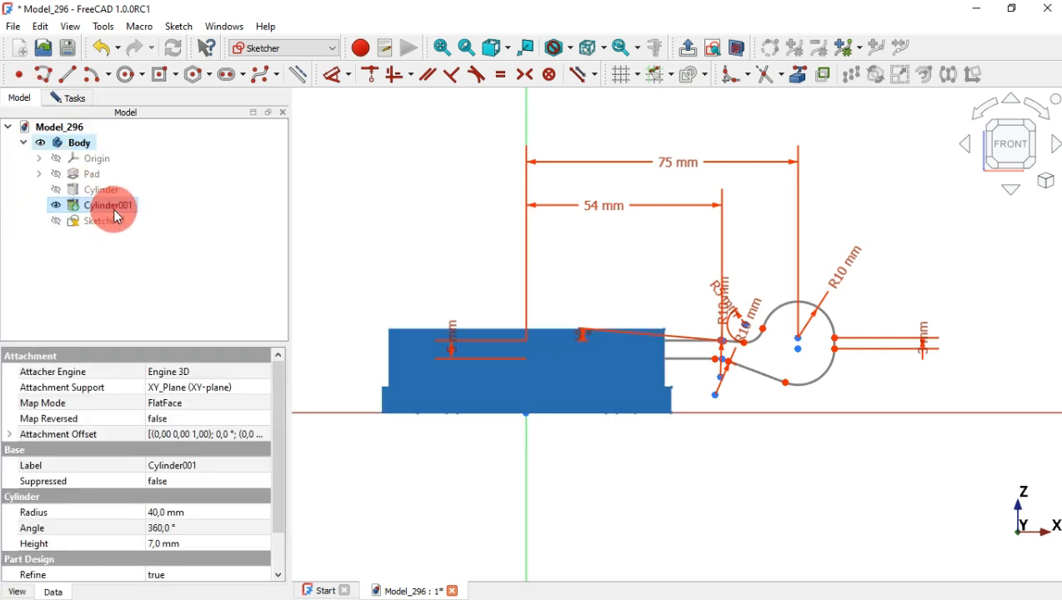
pyautogui.click(65, 101)
pyautogui.press('space')
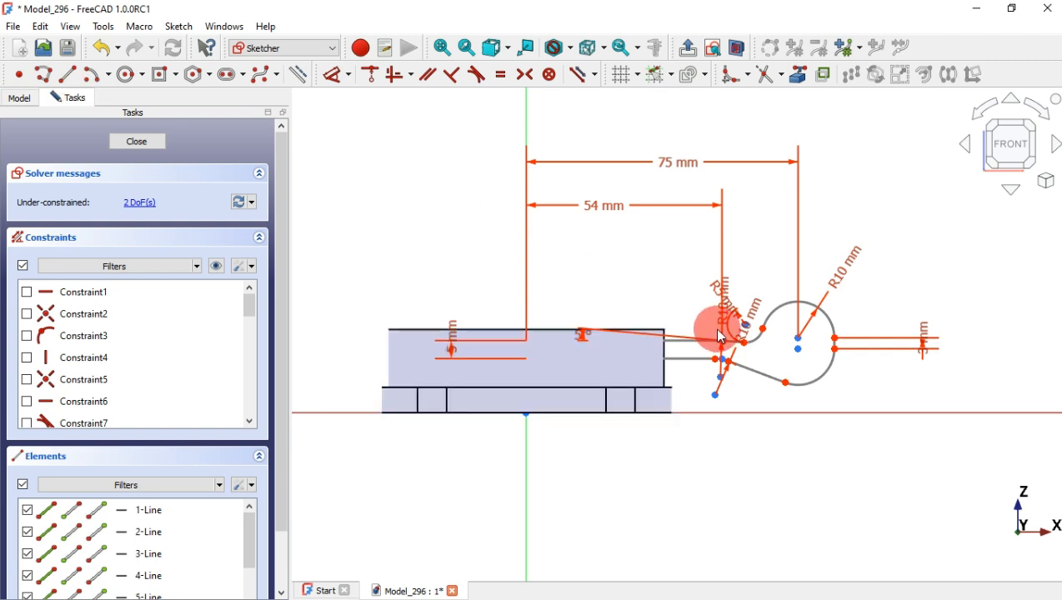
# Project the solid's upper outer corner on the arm's side as external geometry and section the view at the sketch plane
pyautogui.scroll(1, 665, 343)
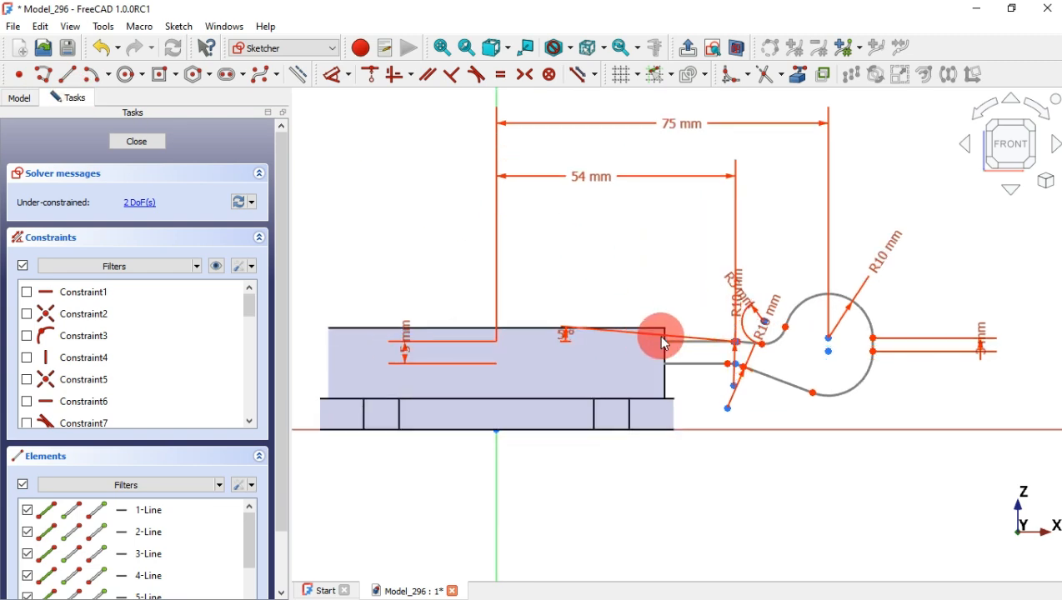
pyautogui.click(796, 74)
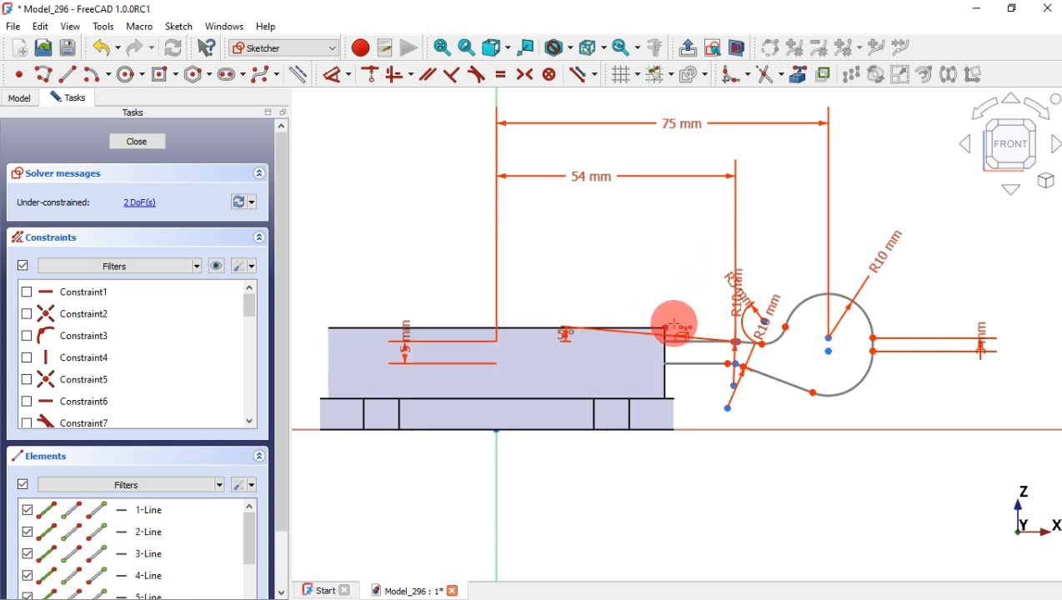
pyautogui.click(737, 48)
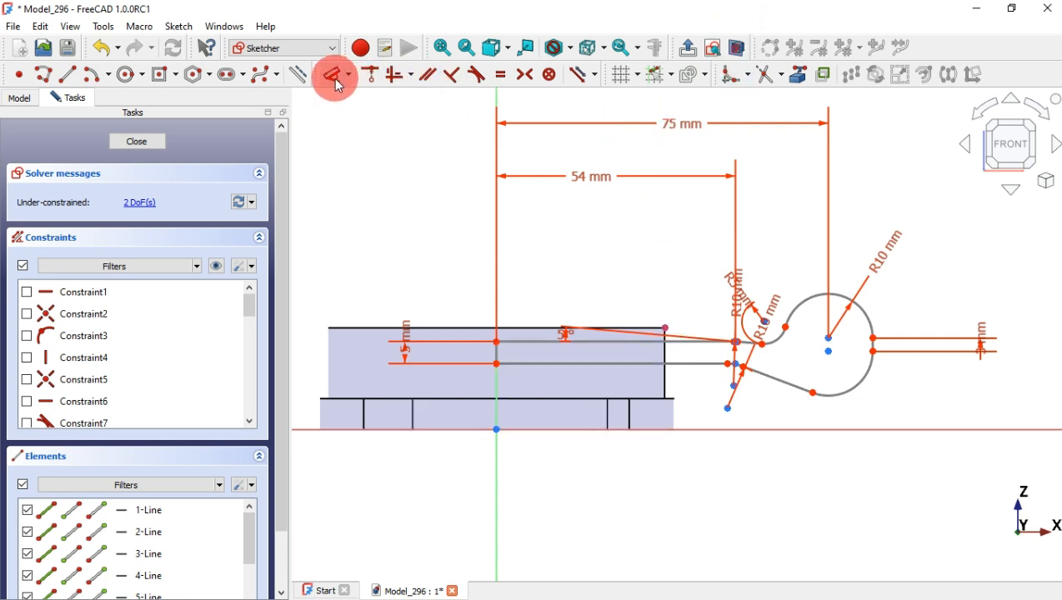
# Dimension the vertical distance between the slot-shaped end's lower arc centre and the projected solid corner as 25 mm
pyautogui.click(828, 351)
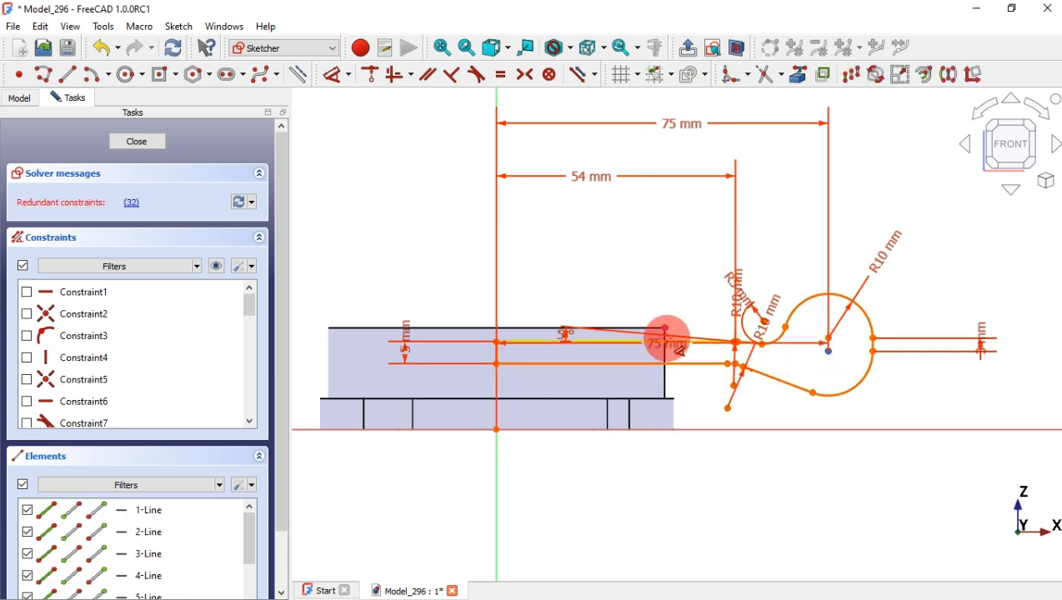
pyautogui.click(665, 328)
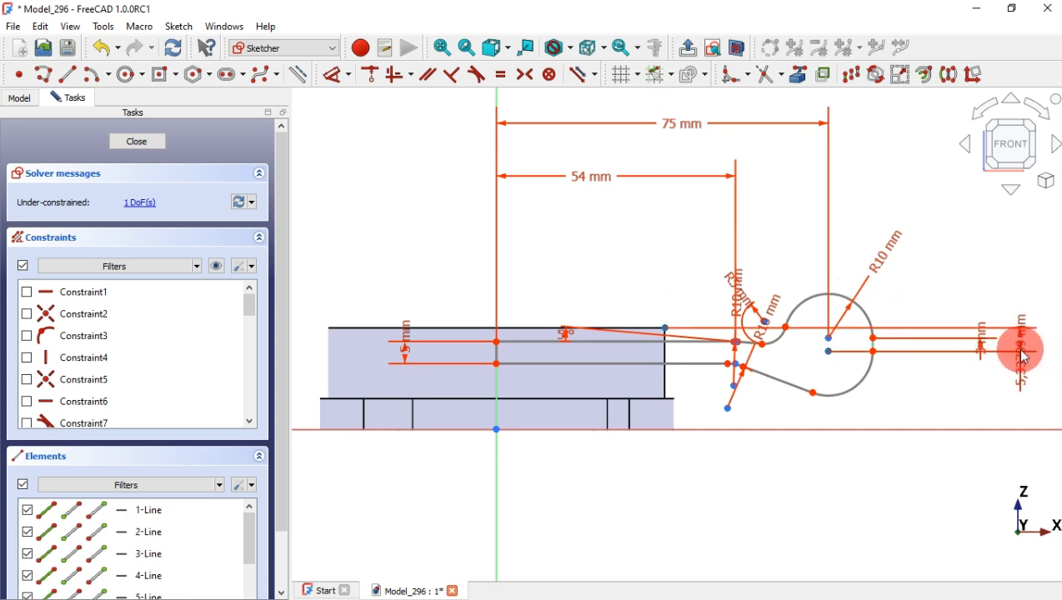
pyautogui.click(1024, 357)
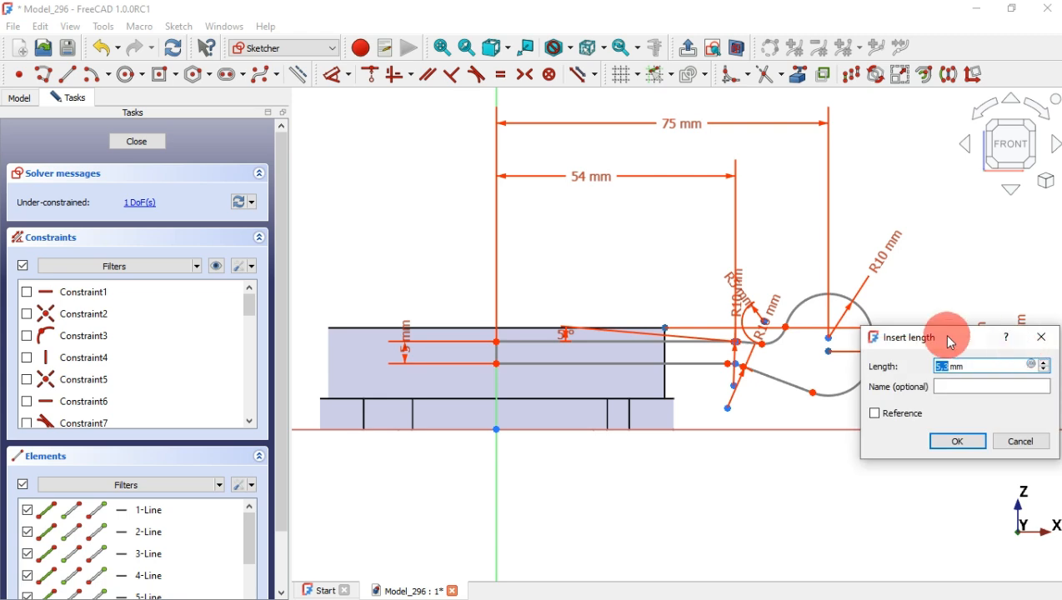
pyautogui.press('Return')
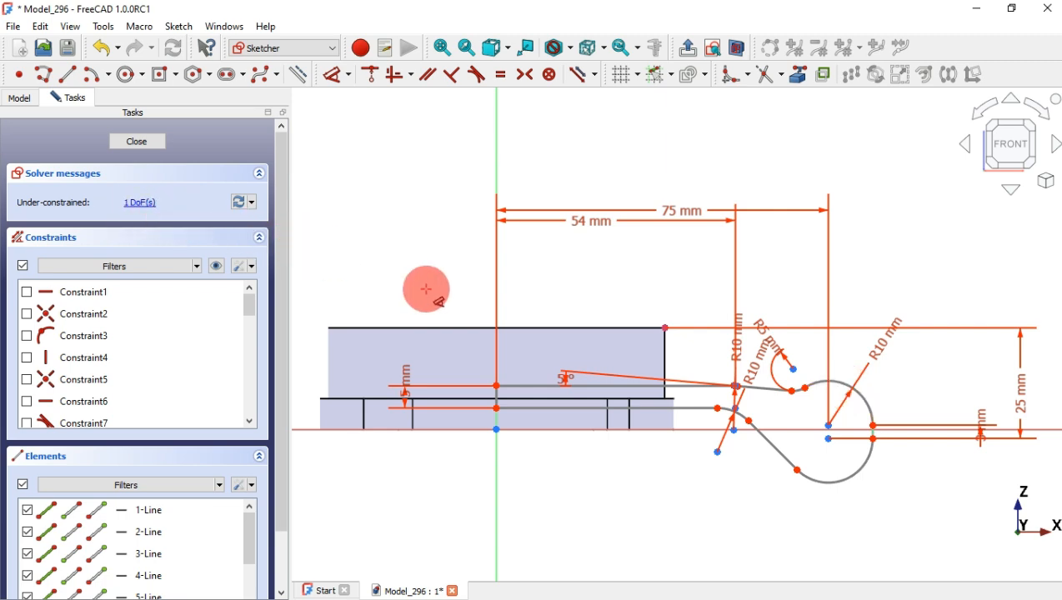
# Dimension the vertical distance between the sketch origin and the arm profile's lower inner corner as 2 mm
pyautogui.click(496, 430)
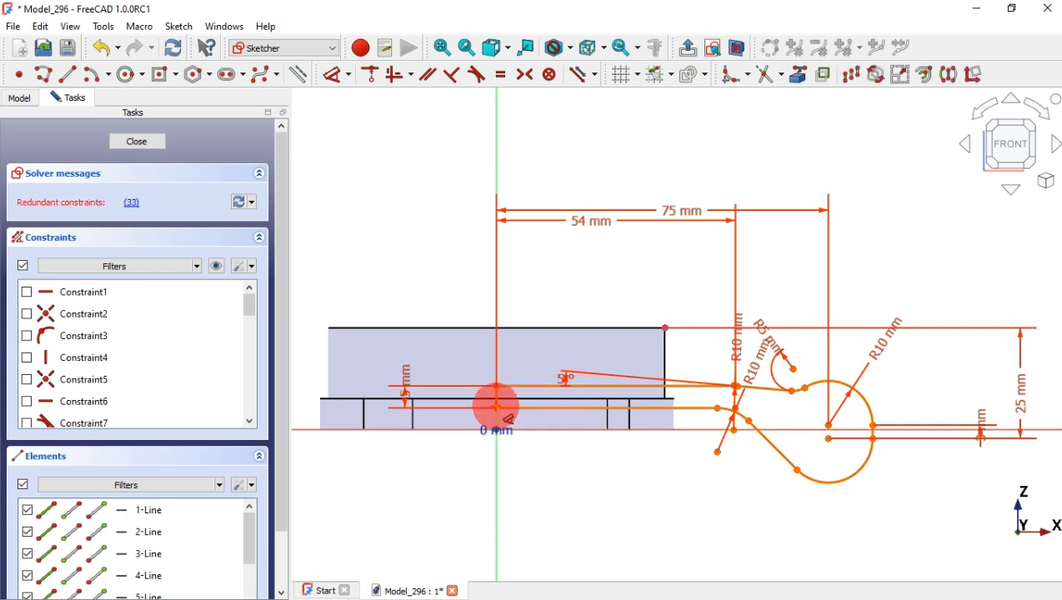
pyautogui.click(496, 407)
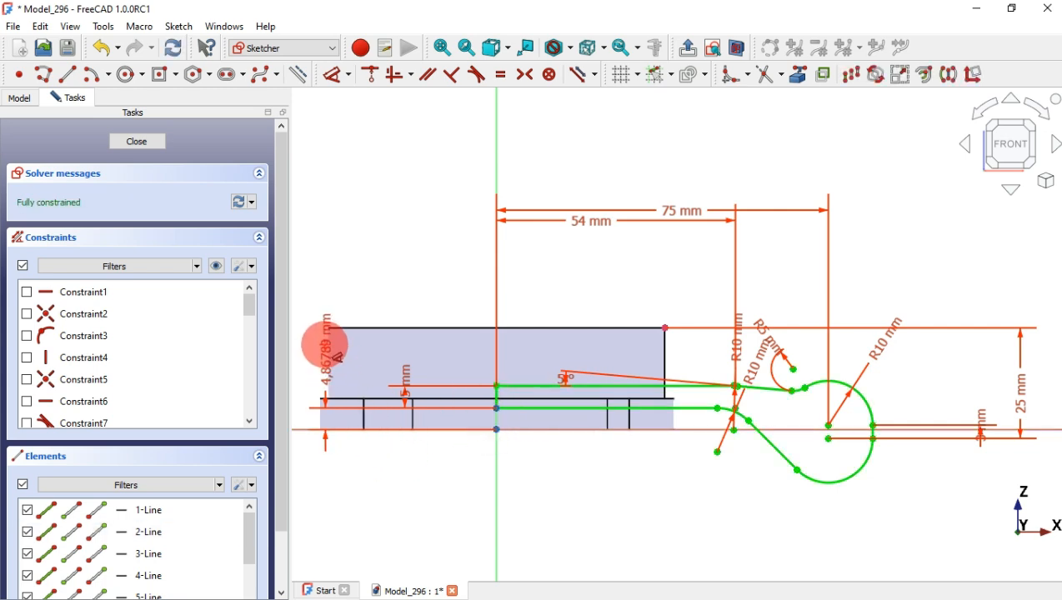
pyautogui.click(329, 355)
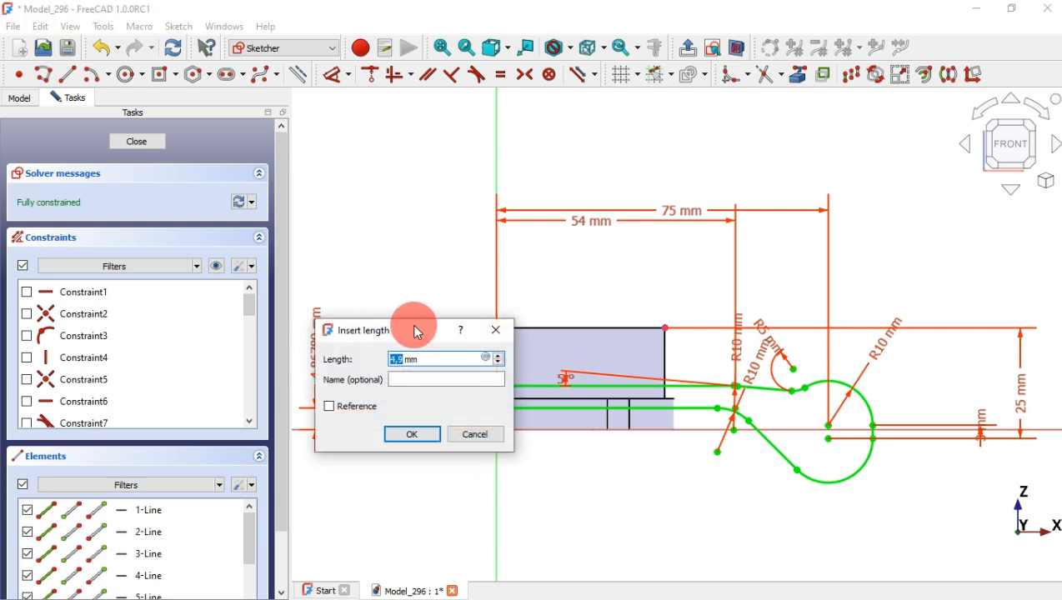
pyautogui.write('5')
pyautogui.press('Return')
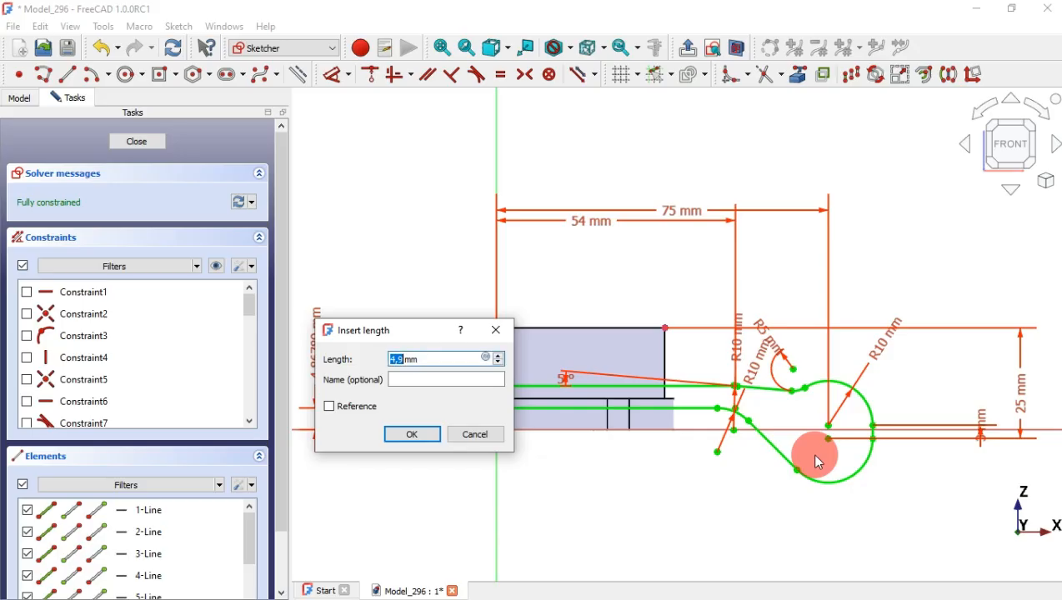
pyautogui.write('2mm')
pyautogui.press('Return')
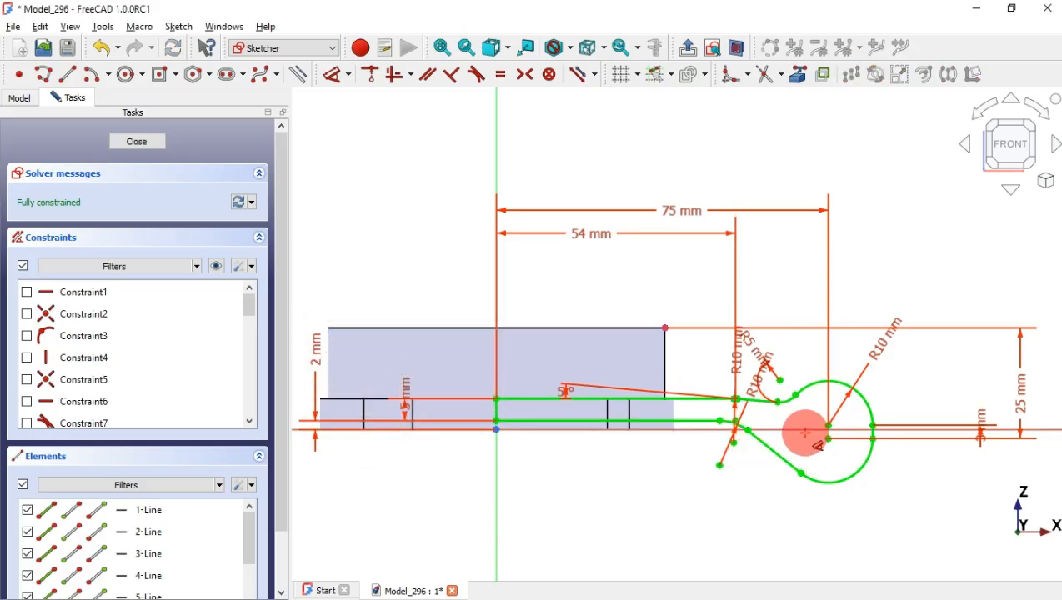
# Hide all constraints and dimensions of the arm sketch
pyautogui.click(217, 267)
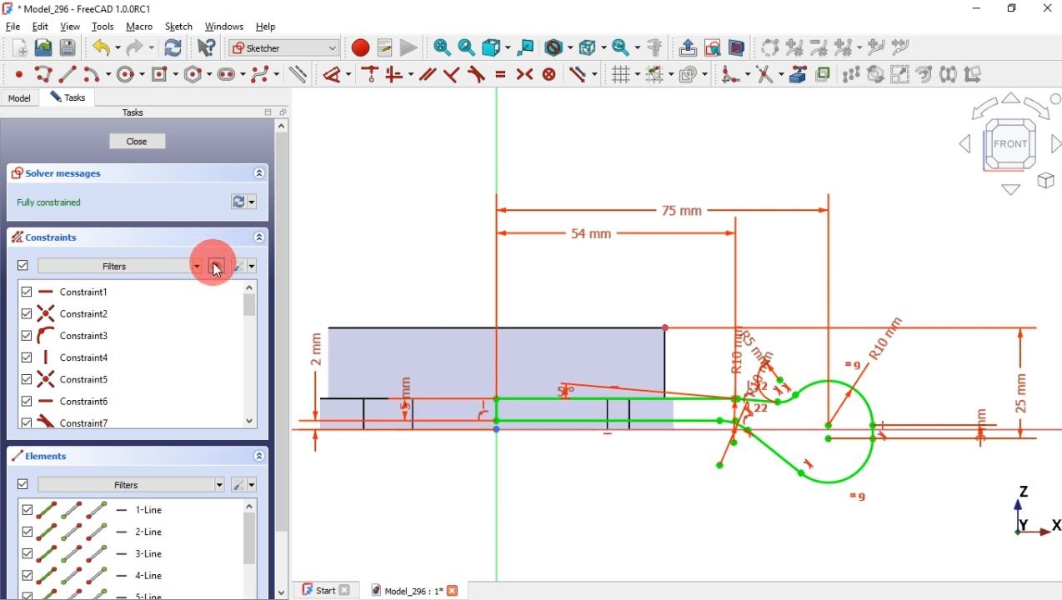
pyautogui.click(217, 267)
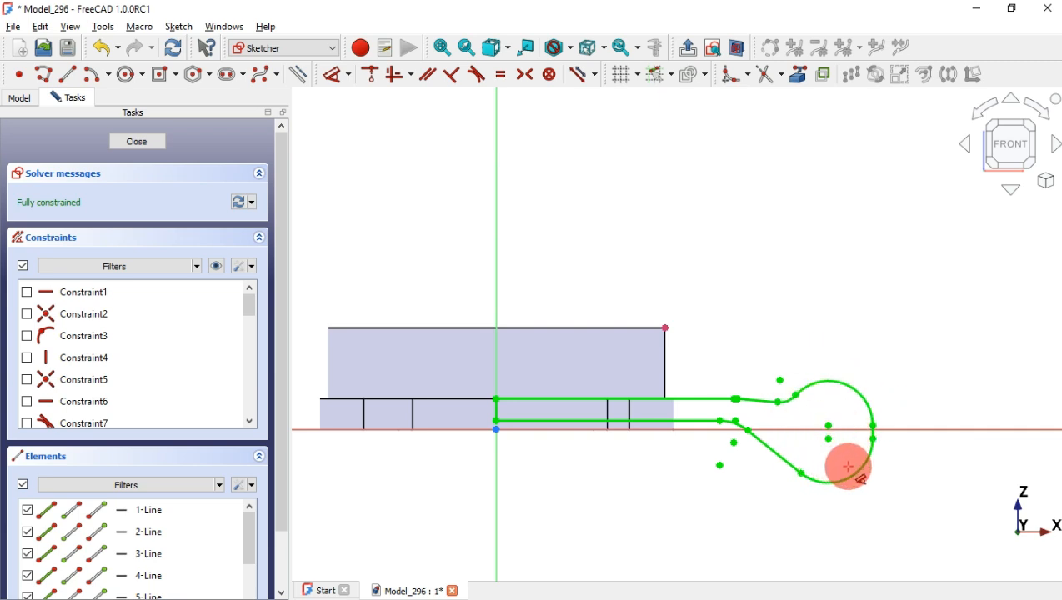
pyautogui.scroll(2, 848, 467)
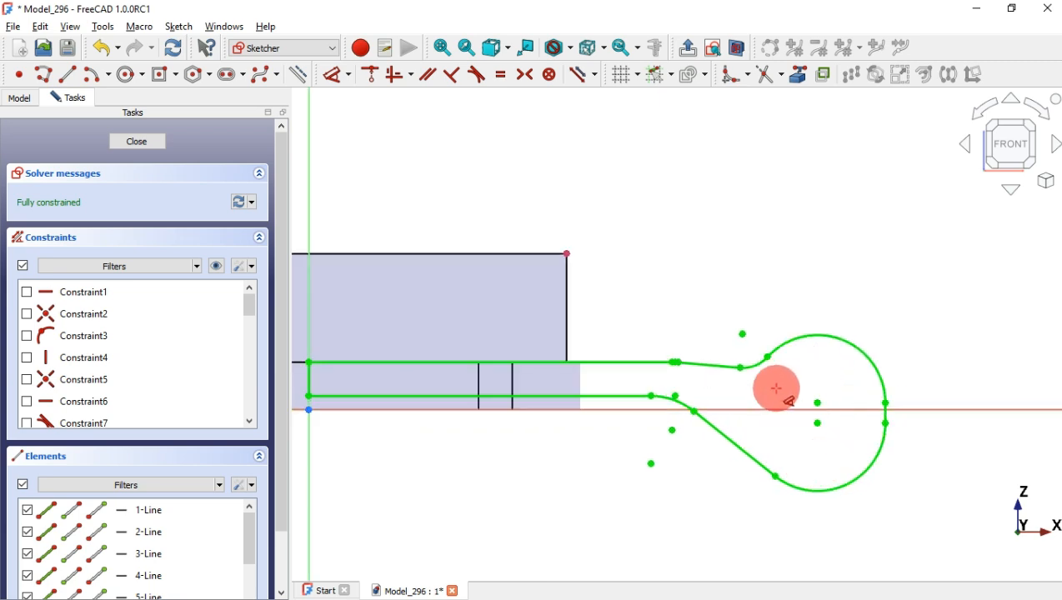
# Draw a vertical slot between the two arc centres of the arm's rounded end with a 4 mm radius, and close the sketch
pyautogui.hotkey('alt', 'Tab')
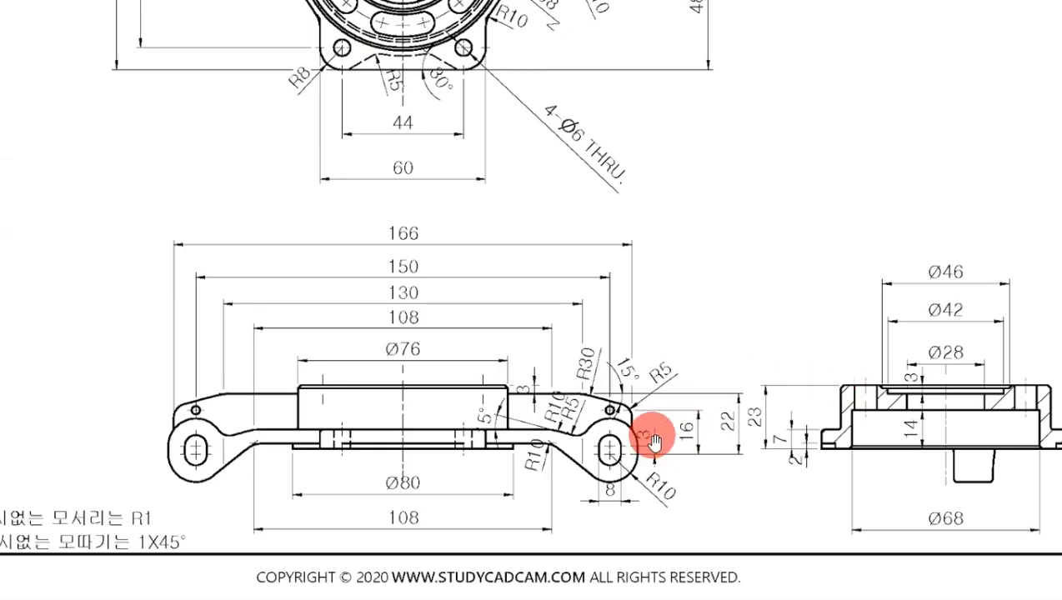
pyautogui.hotkey('alt', 'Tab')
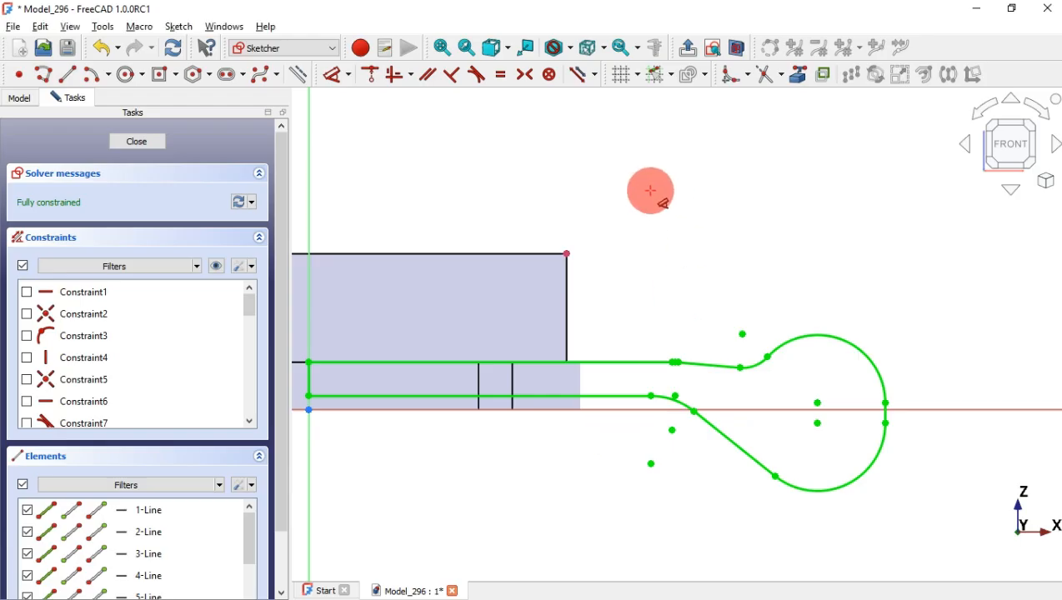
pyautogui.click(235, 80)
pyautogui.scroll(1, 884, 363)
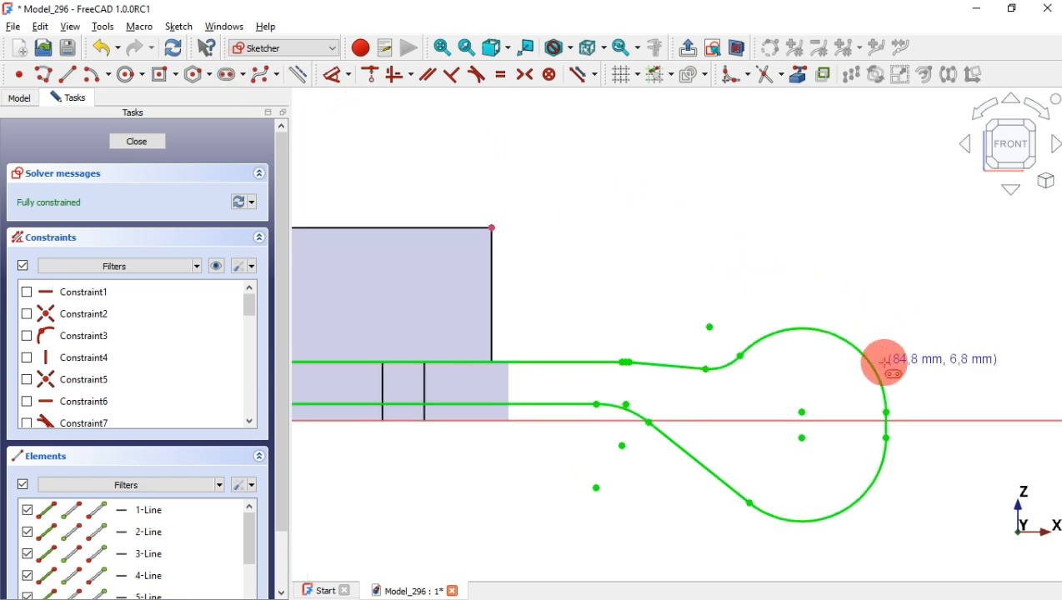
pyautogui.click(800, 411)
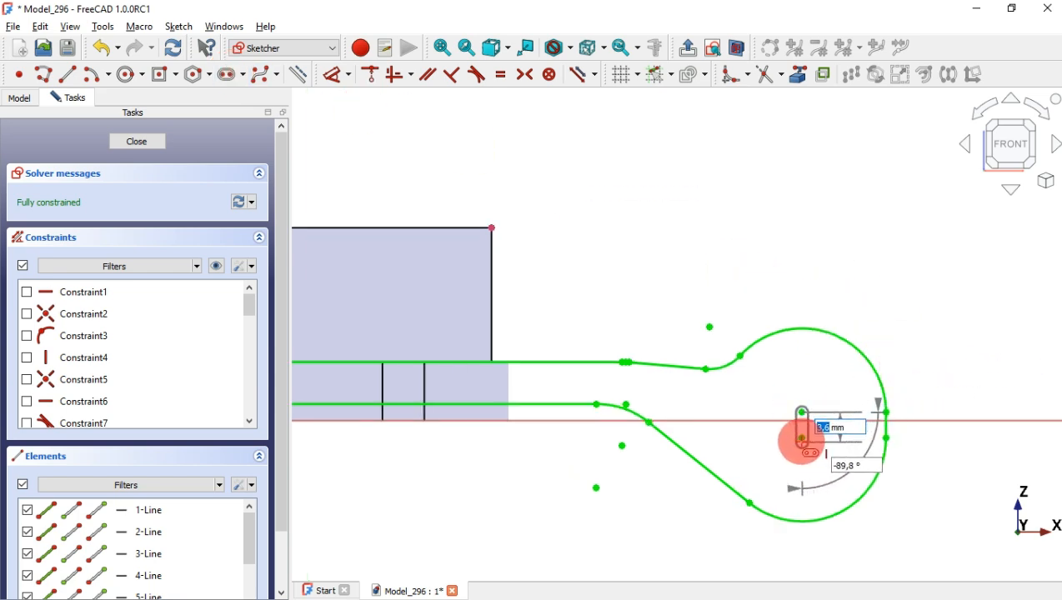
pyautogui.click(801, 438)
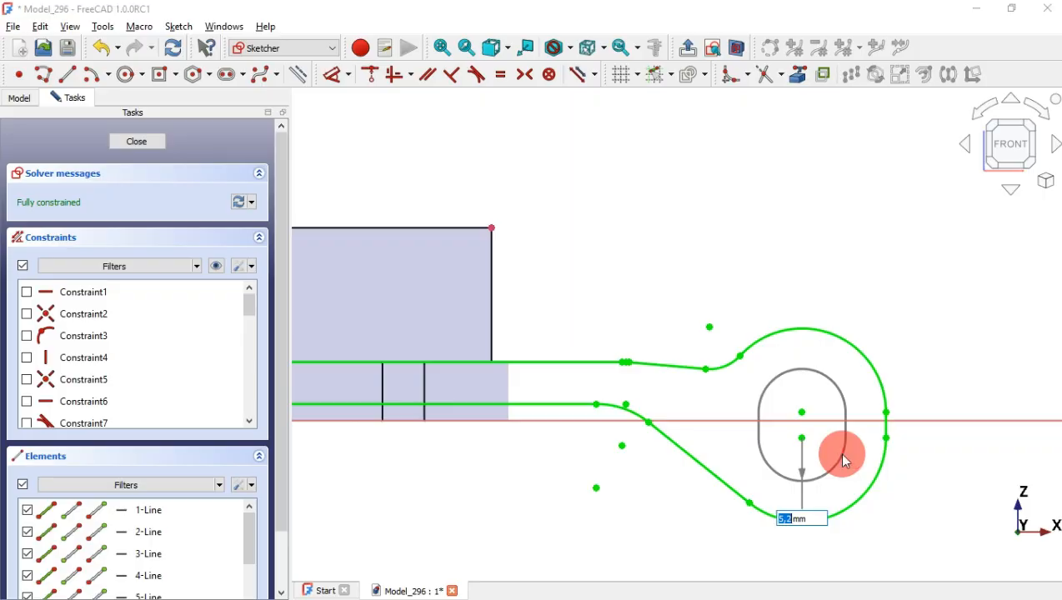
pyautogui.hotkey('alt', 'Tab')
pyautogui.hotkey('alt', 'Tab')
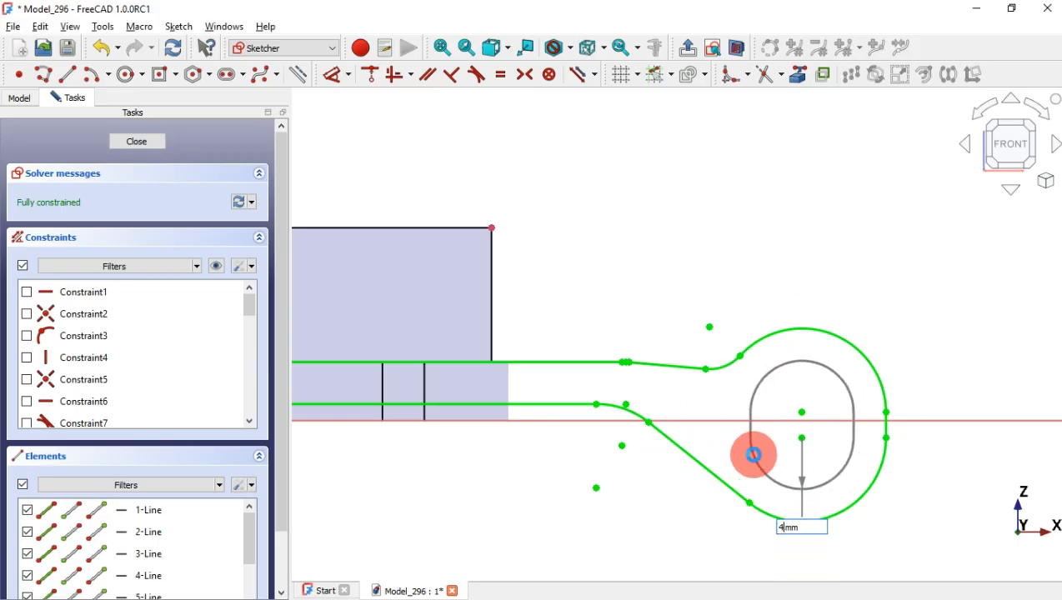
pyautogui.press('Return')
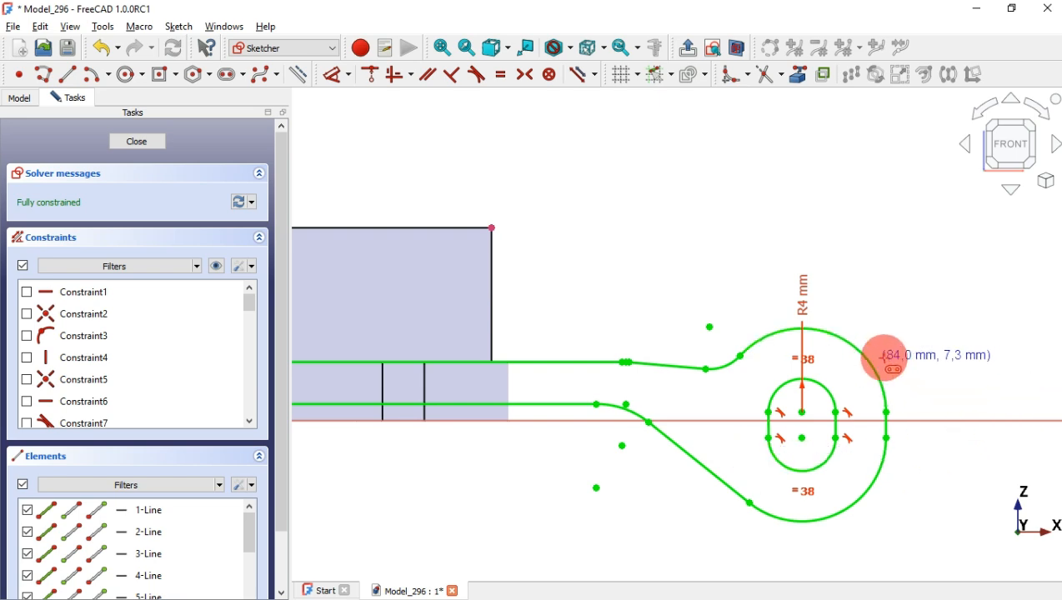
pyautogui.scroll(-3, 882, 325)
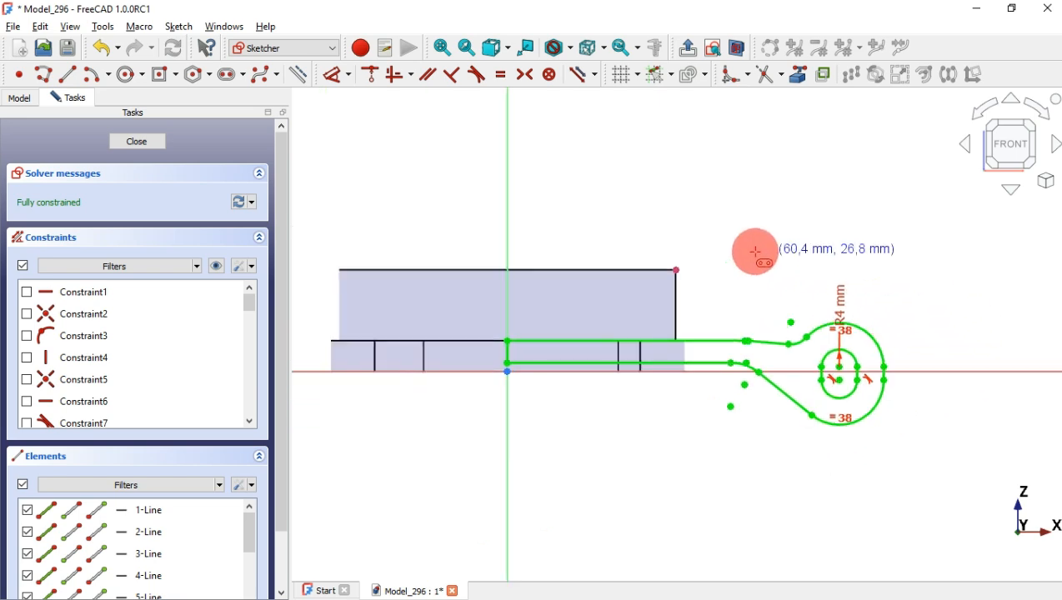
pyautogui.press('Escape')
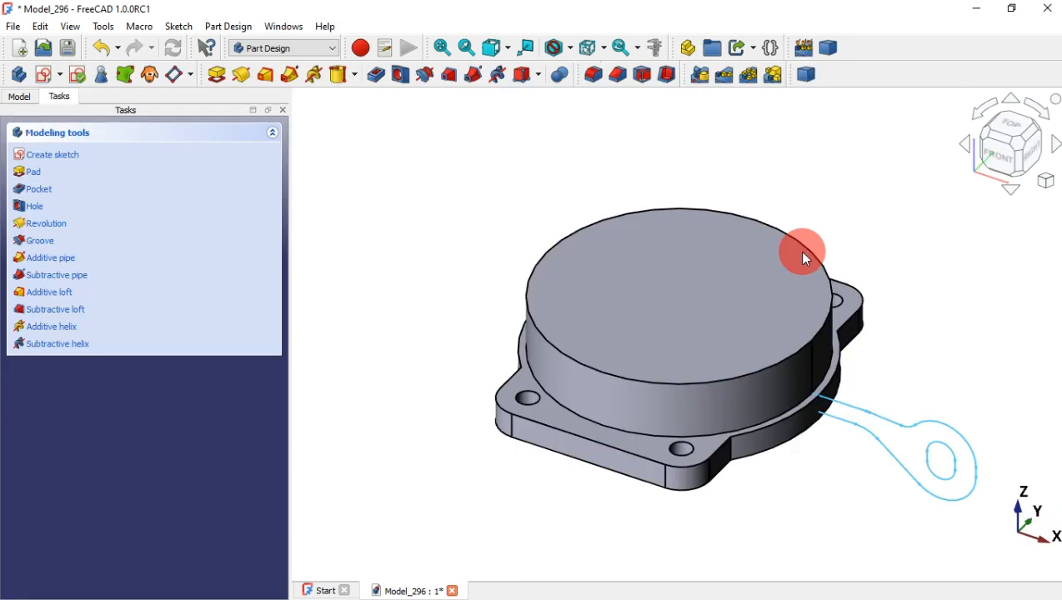
# Pad the arm sketch symmetrically to its plane with a length of 64 mm, based on the plan view of the drawing
pyautogui.click(216, 81)
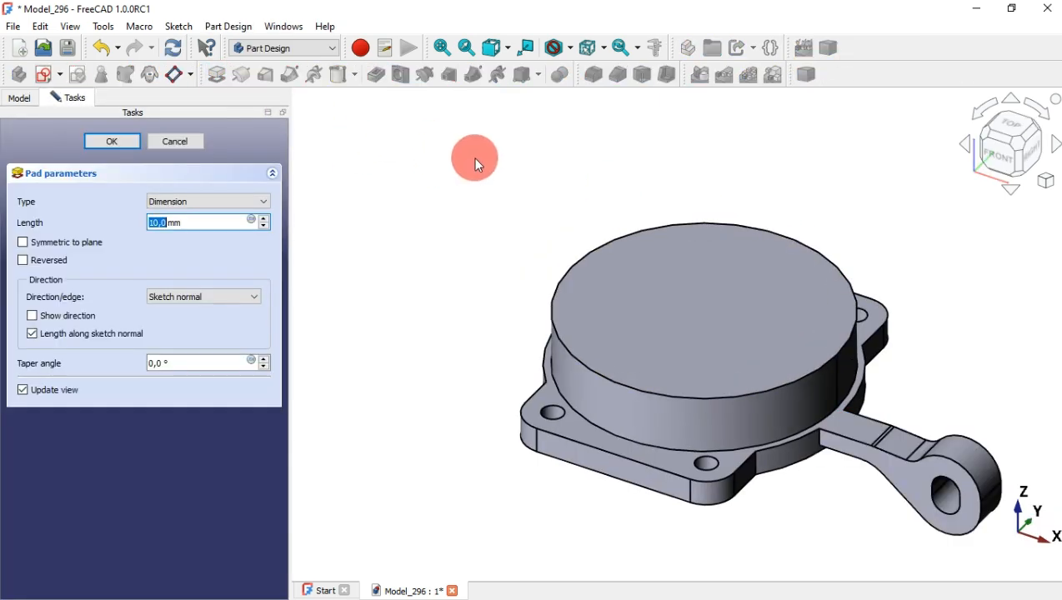
pyautogui.click(79, 251)
pyautogui.moveTo(214, 223); pyautogui.dragTo(81, 214)
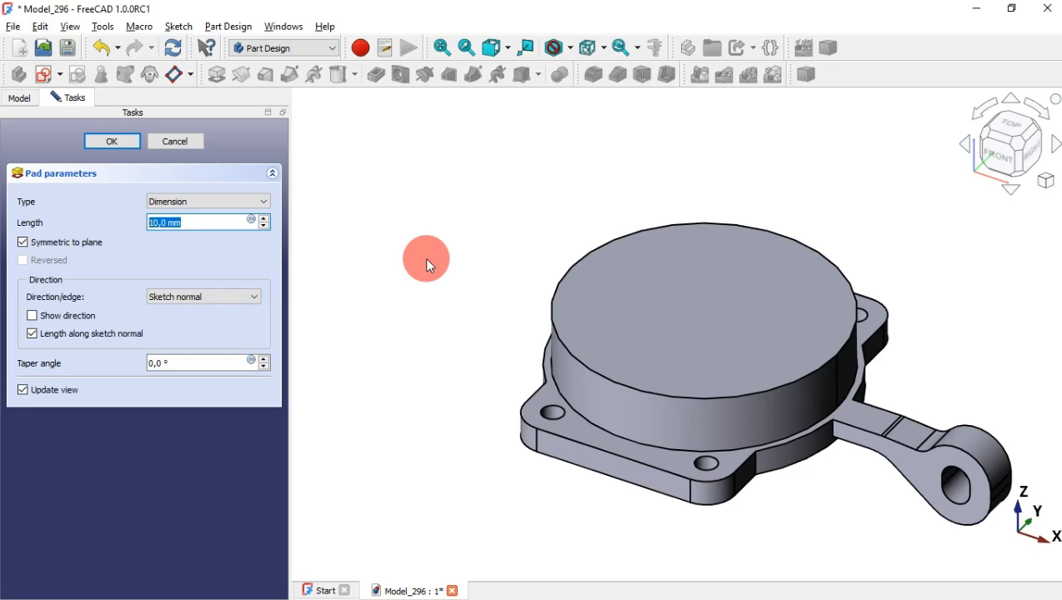
pyautogui.hotkey('alt', 'Tab')
pyautogui.moveTo(445, 150); pyautogui.dragTo(463, 331)
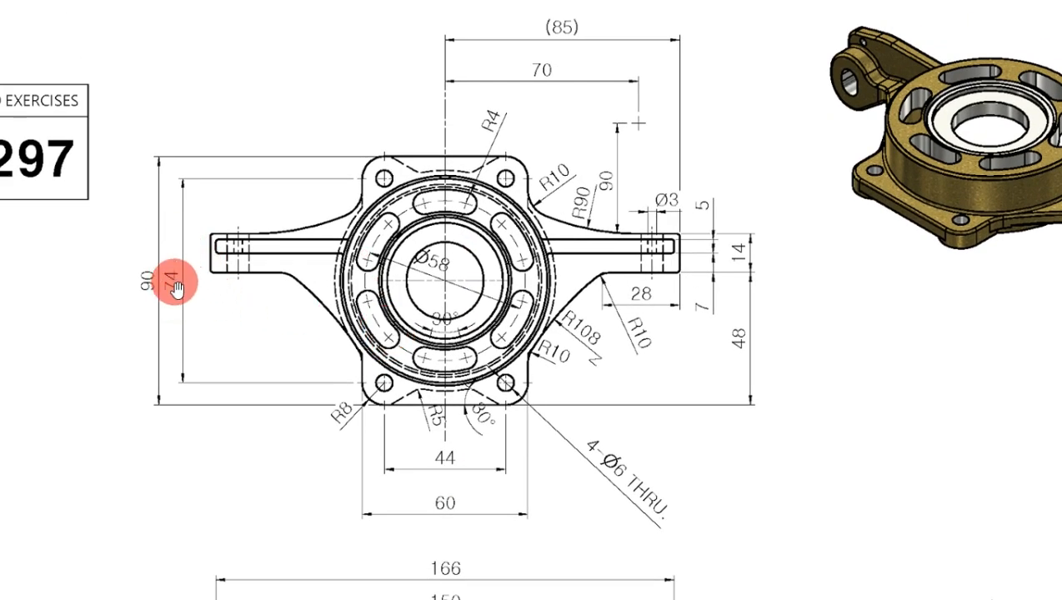
pyautogui.hotkey('alt', 'Tab')
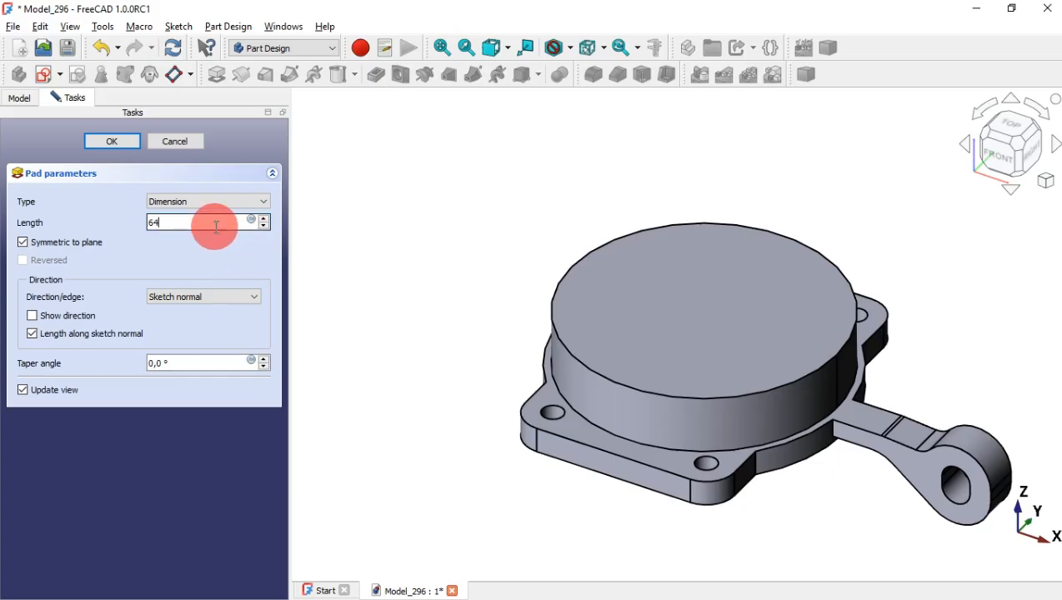
pyautogui.press('Return')
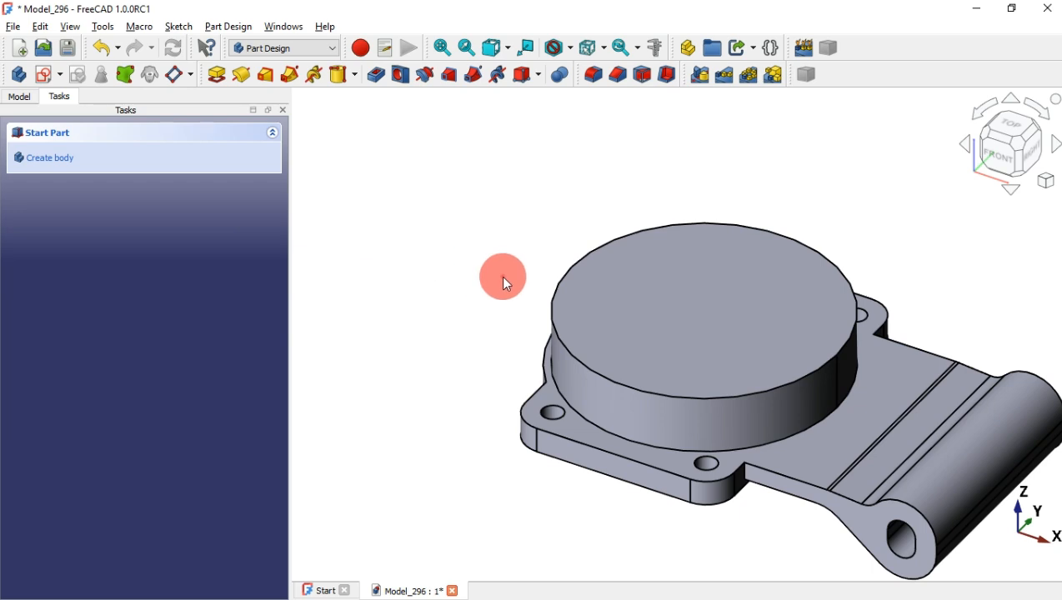
# Check the upper arm in the reference drawing and start a new sketch on the XZ-plane
pyautogui.press('v')
pyautogui.press('f')
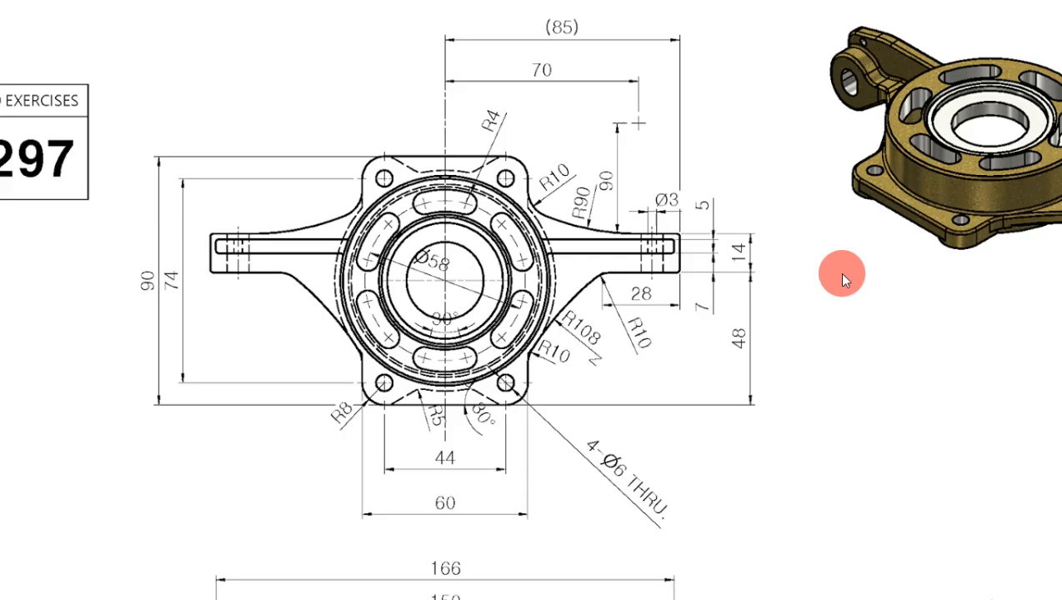
pyautogui.moveTo(668, 332); pyautogui.dragTo(620, 104)
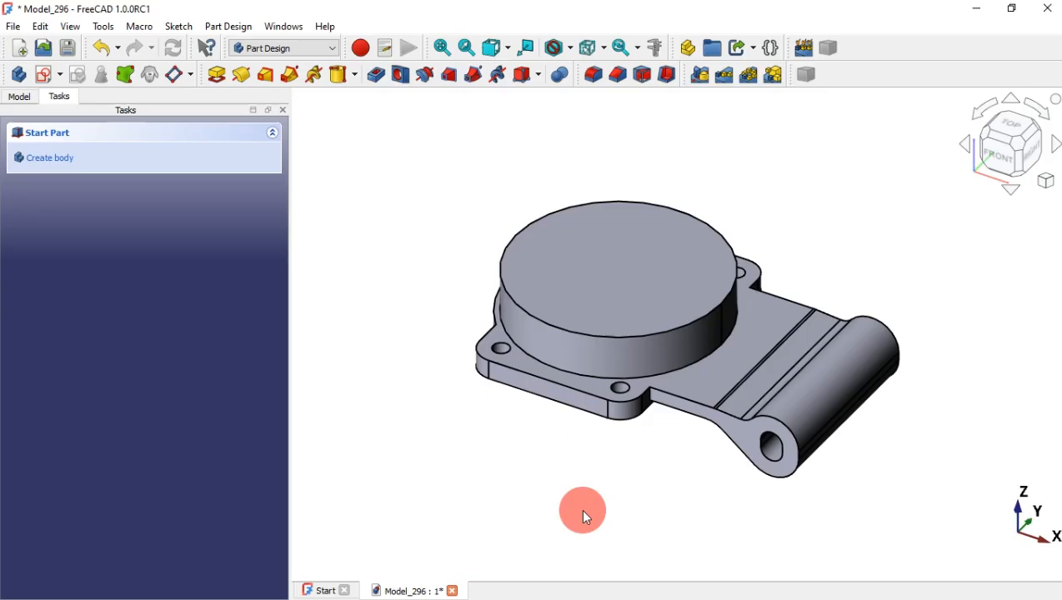
pyautogui.click(50, 77)
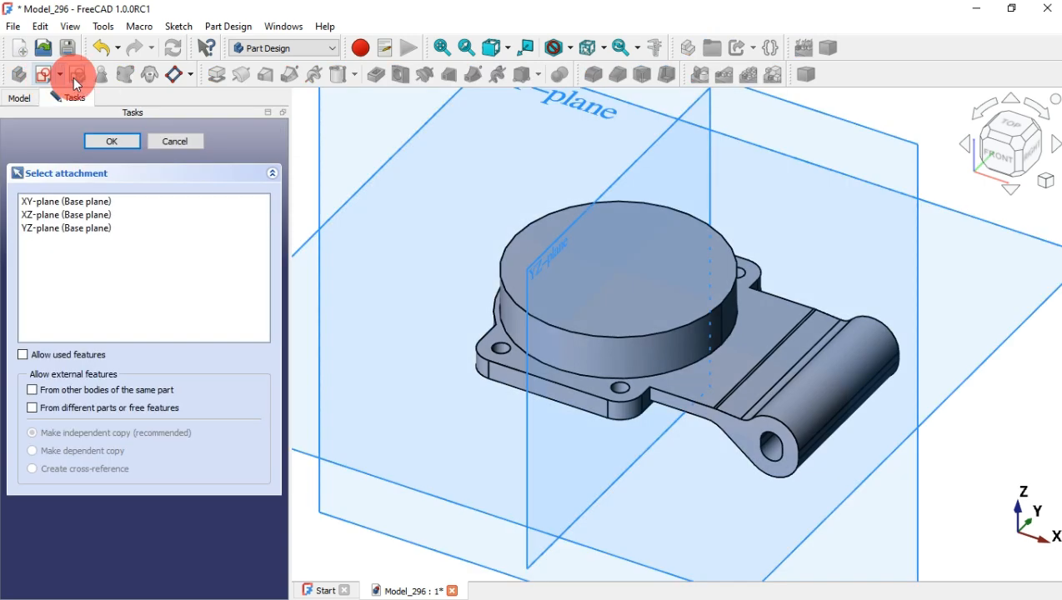
pyautogui.scroll(-5, 646, 245)
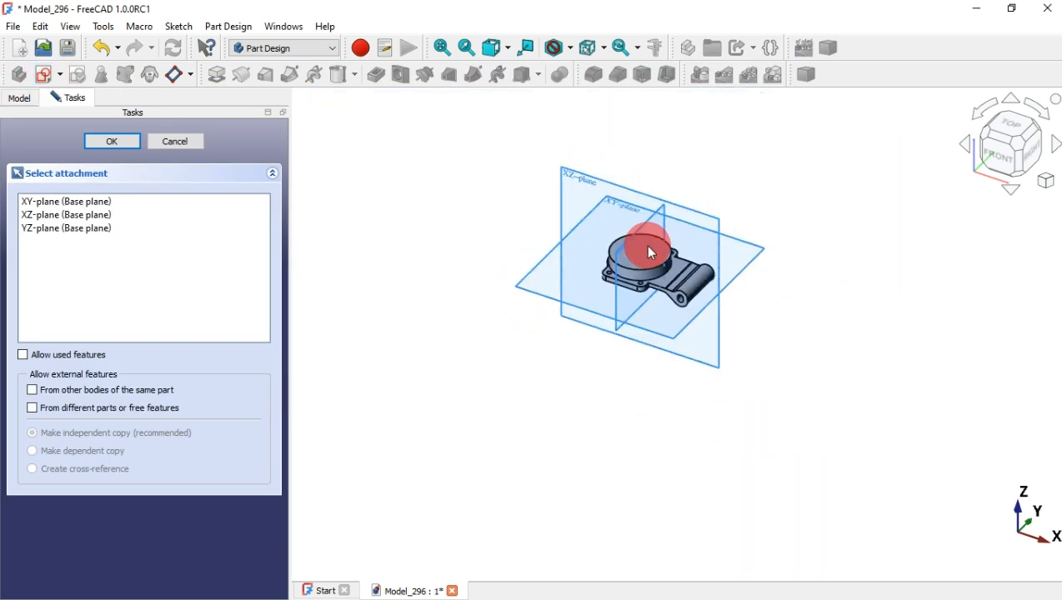
pyautogui.click(574, 176)
pyautogui.scroll(8, 670, 278)
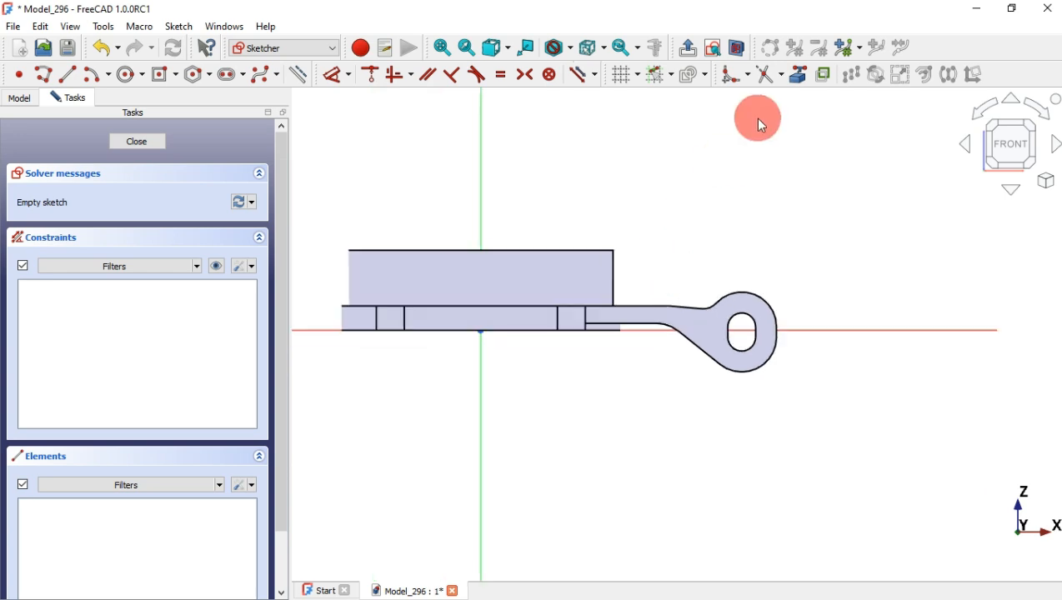
pyautogui.scroll(1, 553, 187)
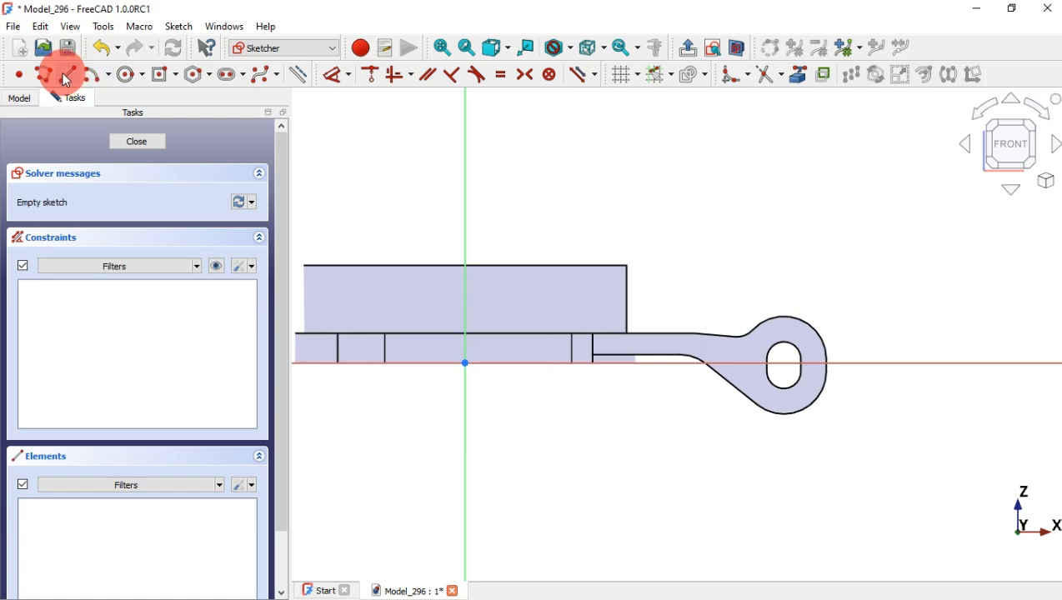
# Draw a closed five-sided profile above the arm from the vertical axis, about 84 mm wide and 23 mm high, with its outer upper edge sloping down
pyautogui.click(53, 73)
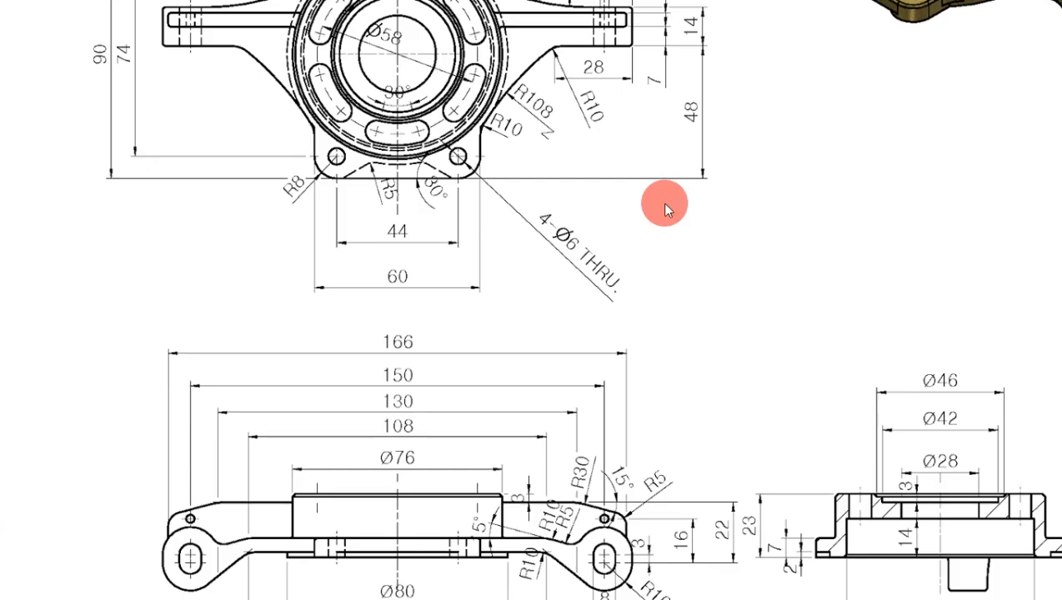
pyautogui.moveTo(594, 461); pyautogui.dragTo(600, 374)
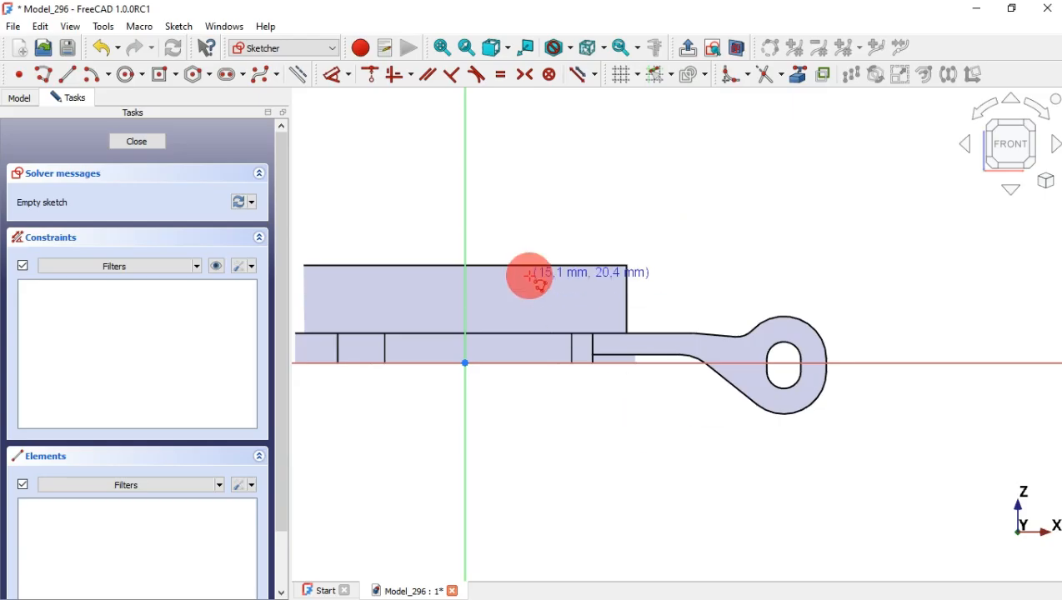
pyautogui.click(466, 321)
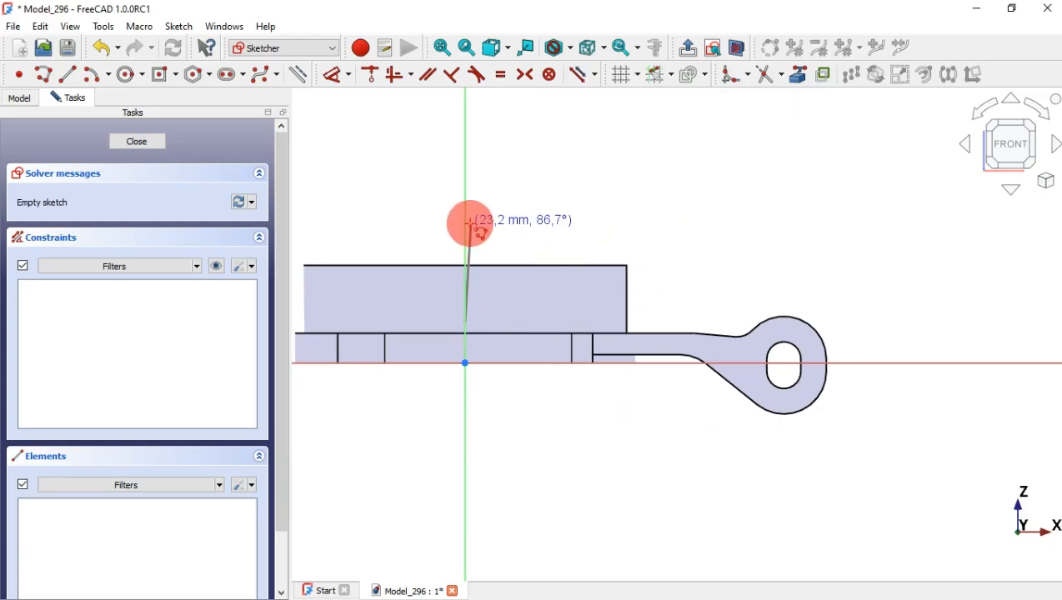
pyautogui.click(466, 222)
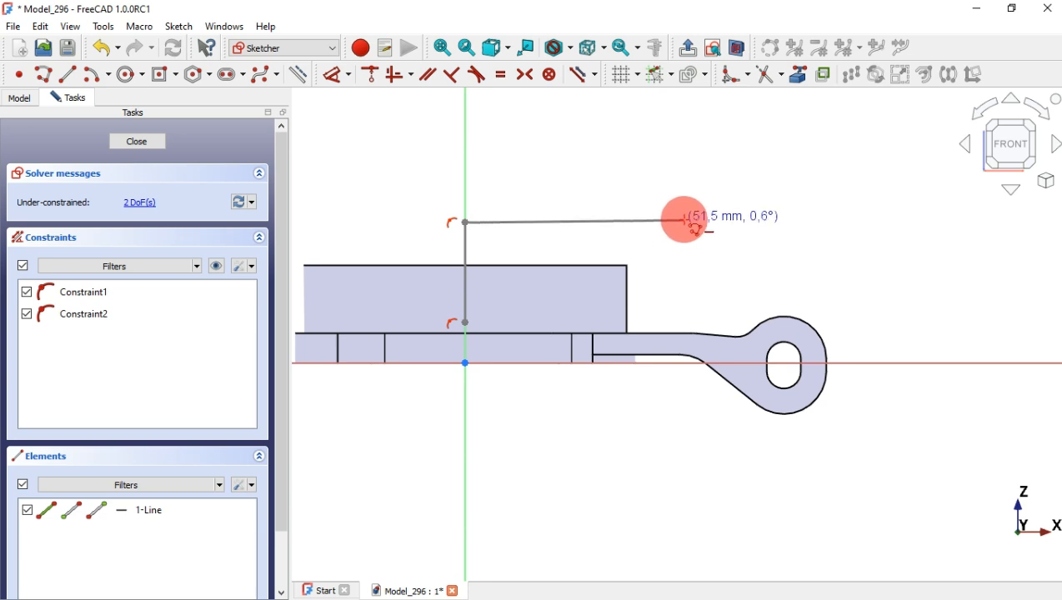
pyautogui.click(685, 221)
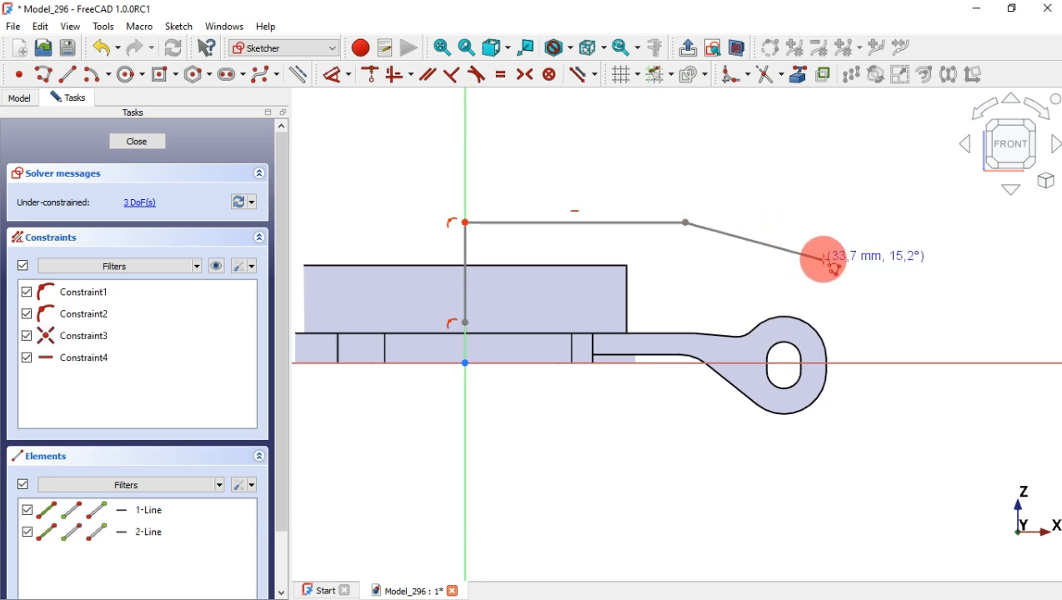
pyautogui.click(824, 260)
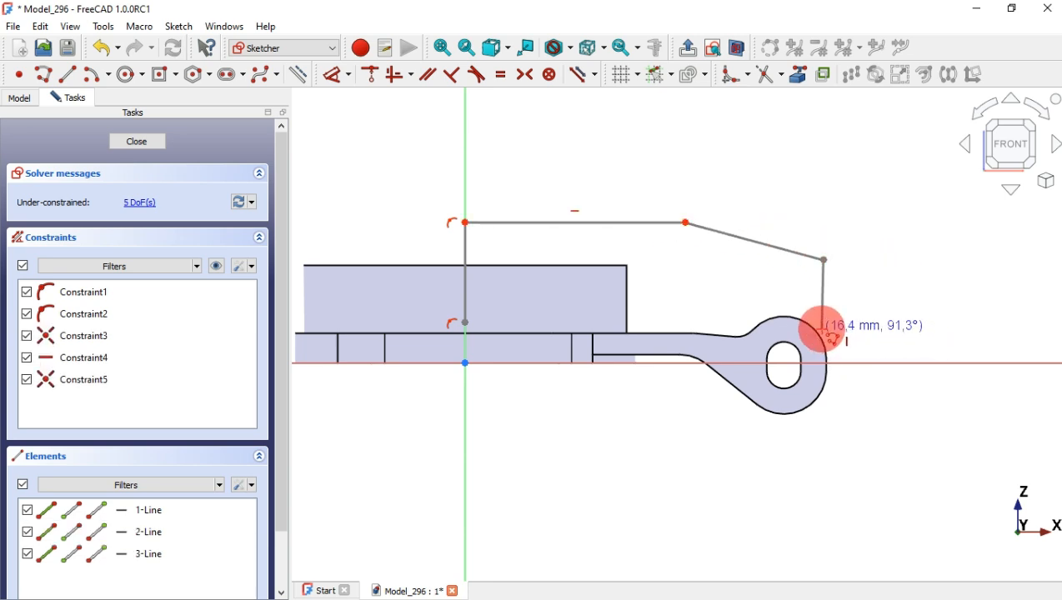
pyautogui.click(823, 329)
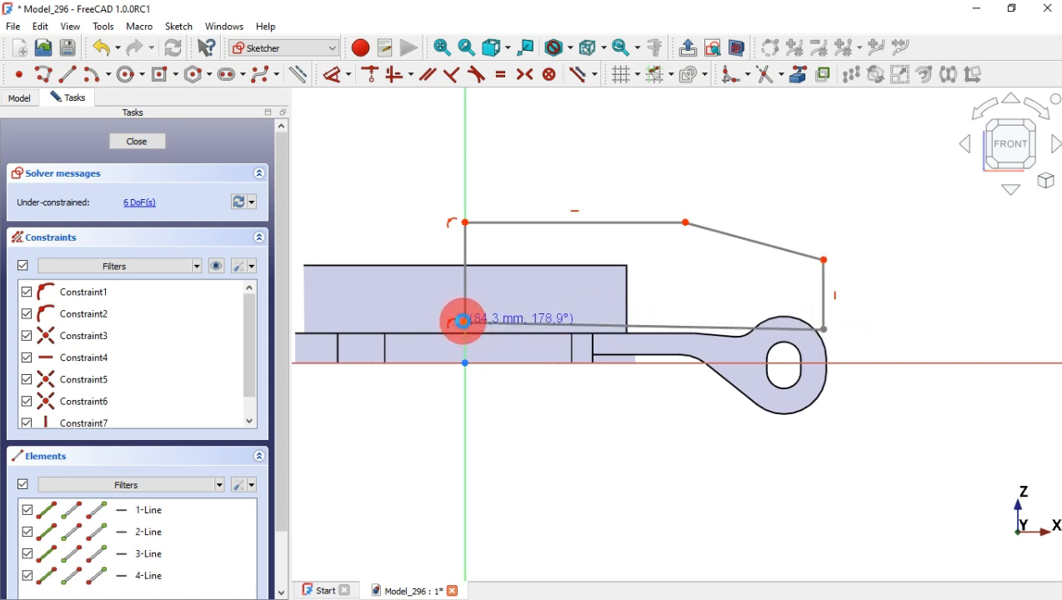
pyautogui.click(463, 324)
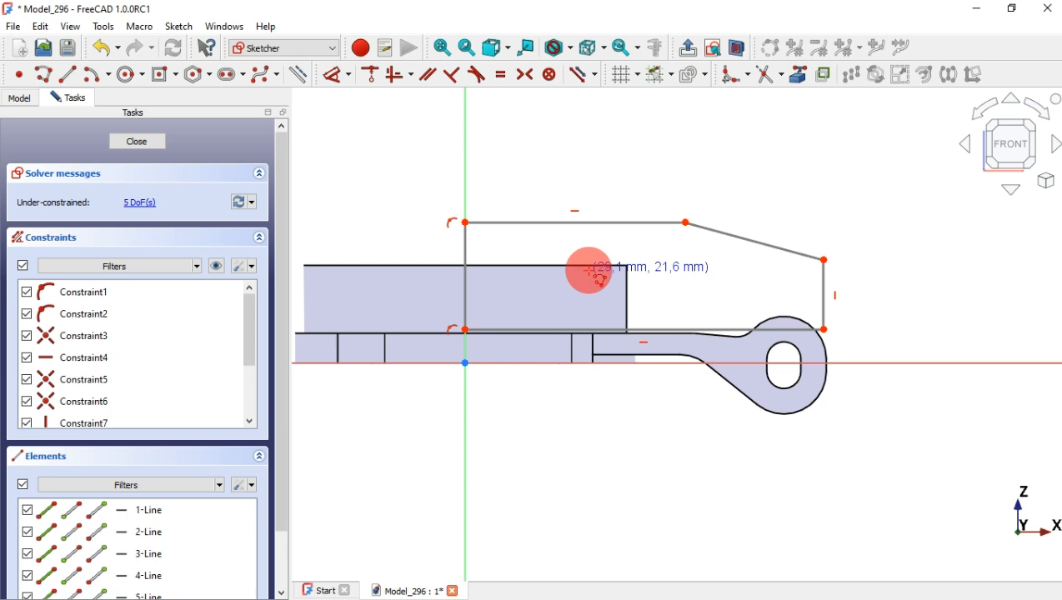
# Fillet the corners at both ends of the profile's sloped edge, preserving the corner points, and hide all constraints
pyautogui.click(729, 82)
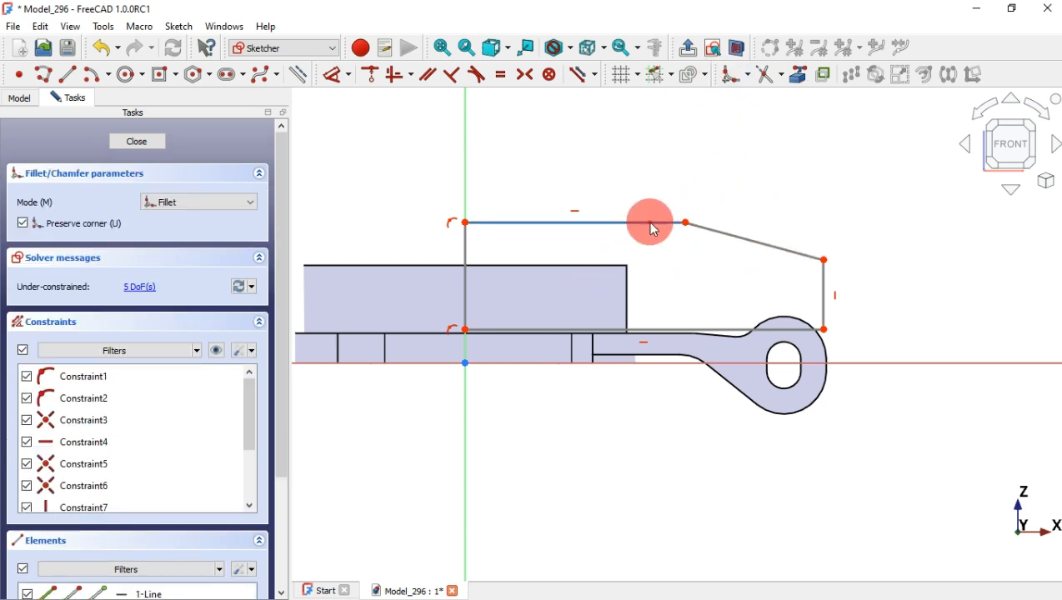
pyautogui.click(729, 237)
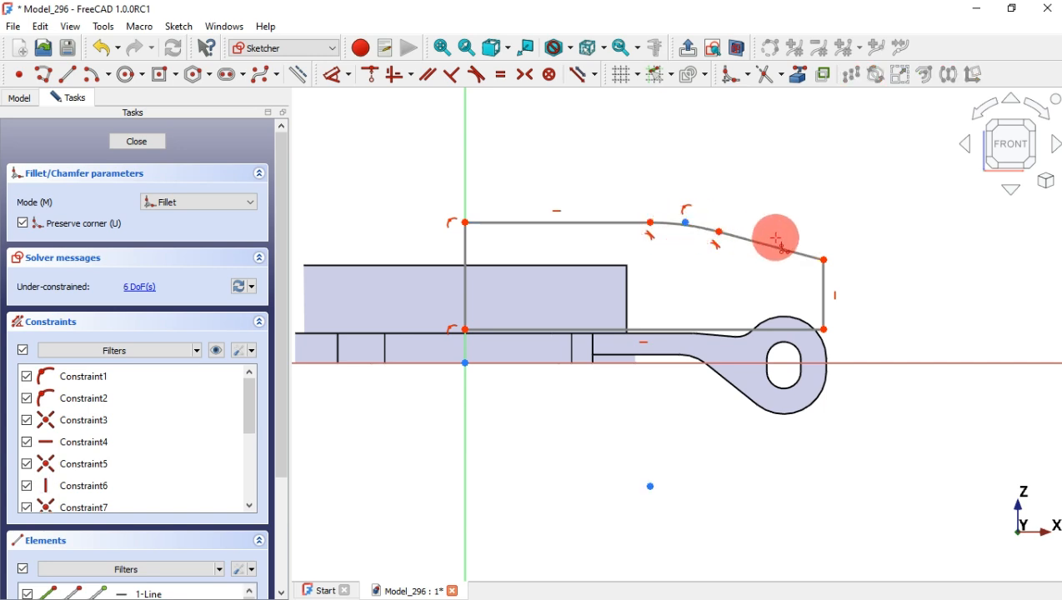
pyautogui.click(823, 284)
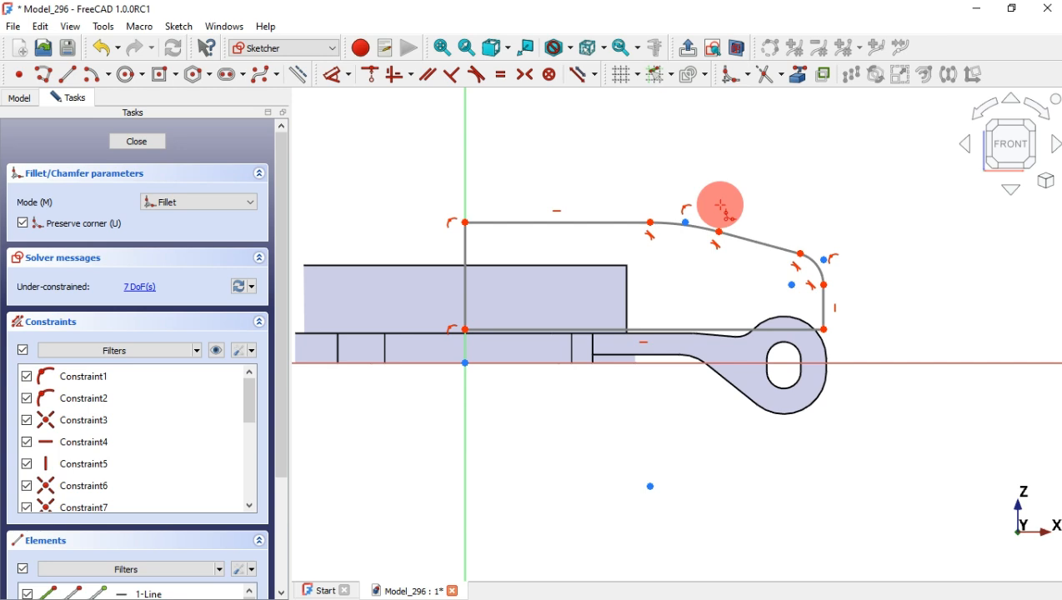
pyautogui.scroll(2, 721, 206)
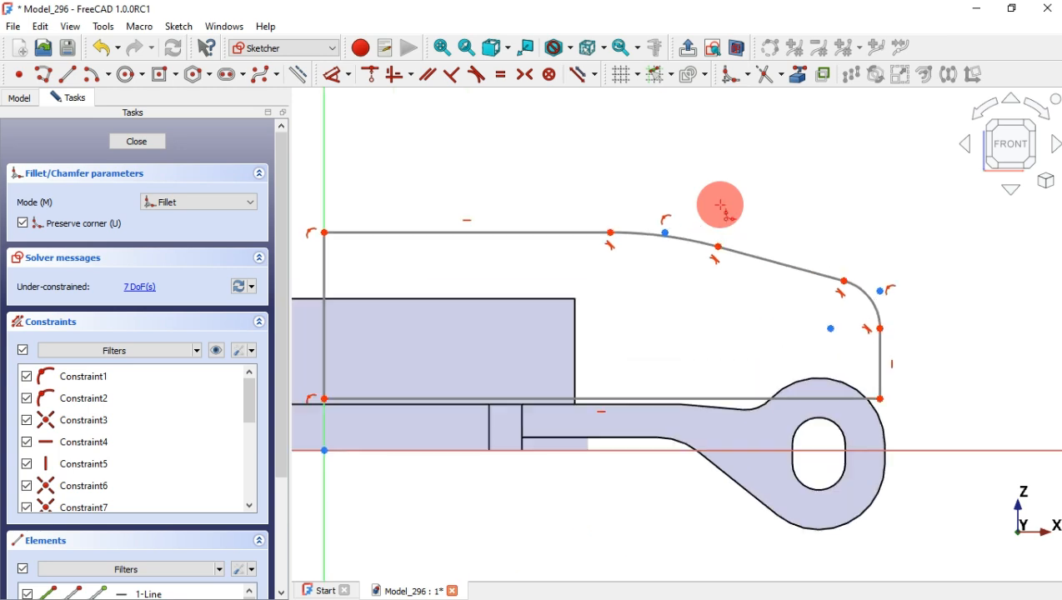
pyautogui.click(220, 354)
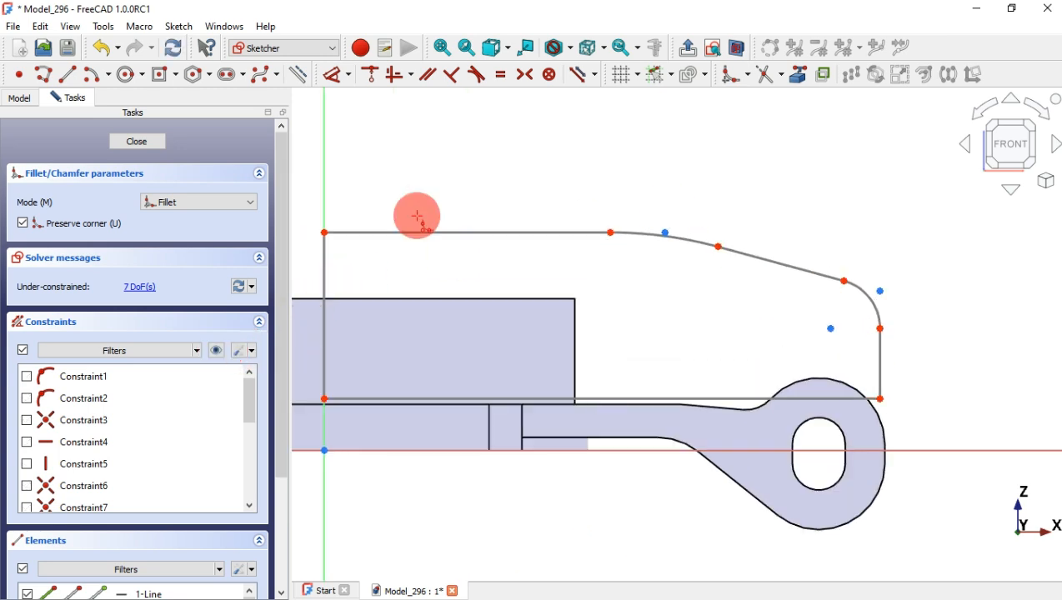
# Check the front view of the drawing and constrain the sloped edge to 15° from the horizontal top edge
pyautogui.click(338, 79)
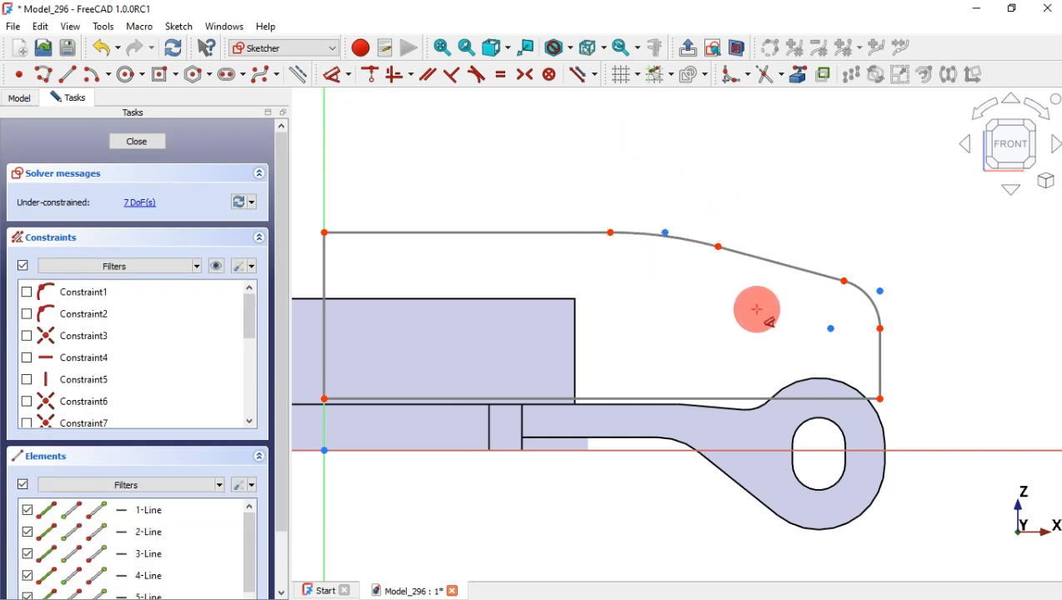
pyautogui.hotkey('alt', 'Tab')
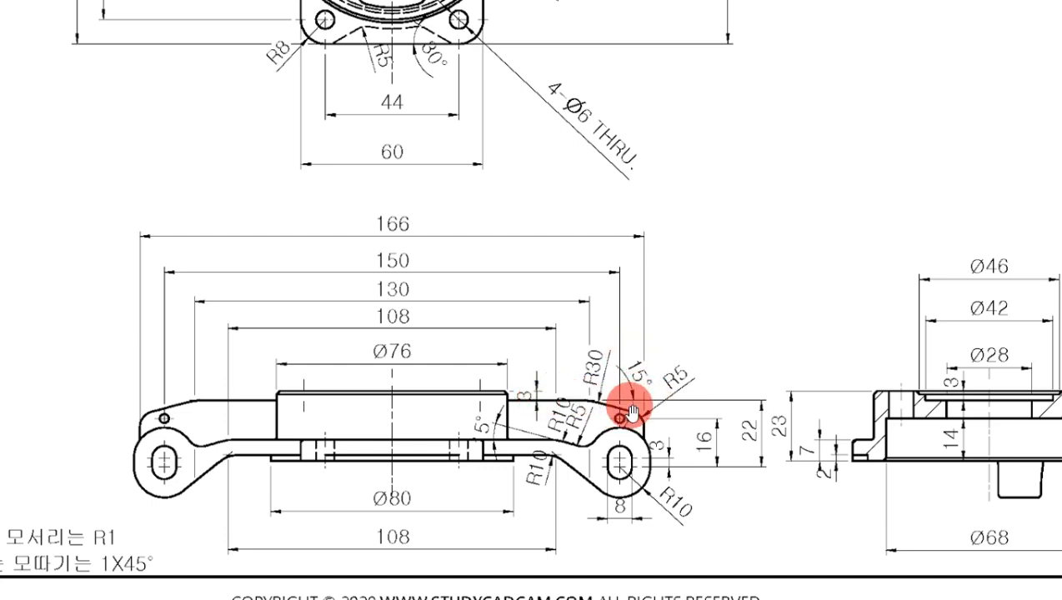
pyautogui.hotkey('alt', 'Tab')
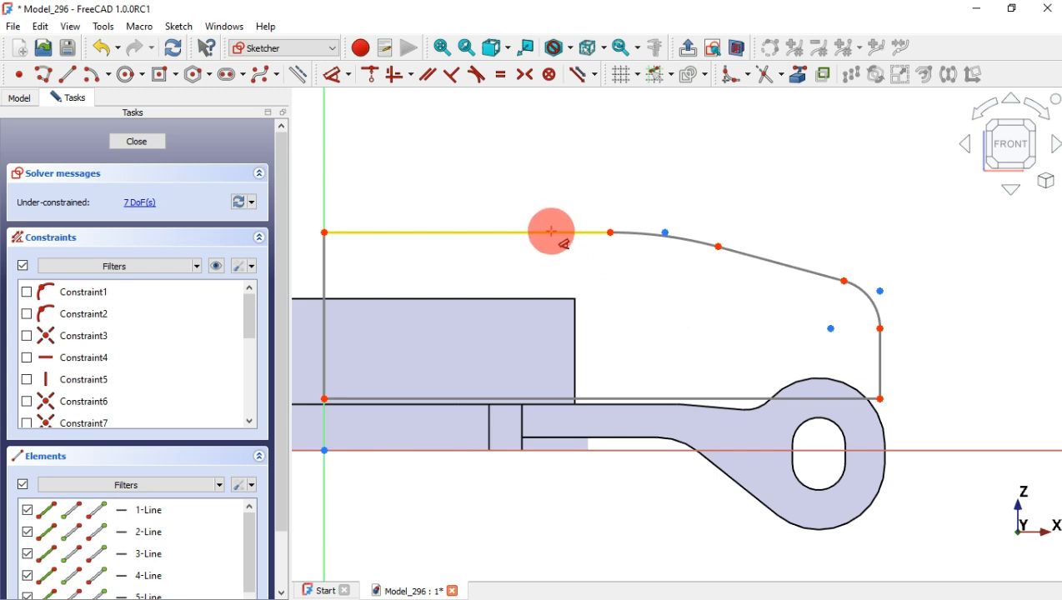
pyautogui.click(556, 232)
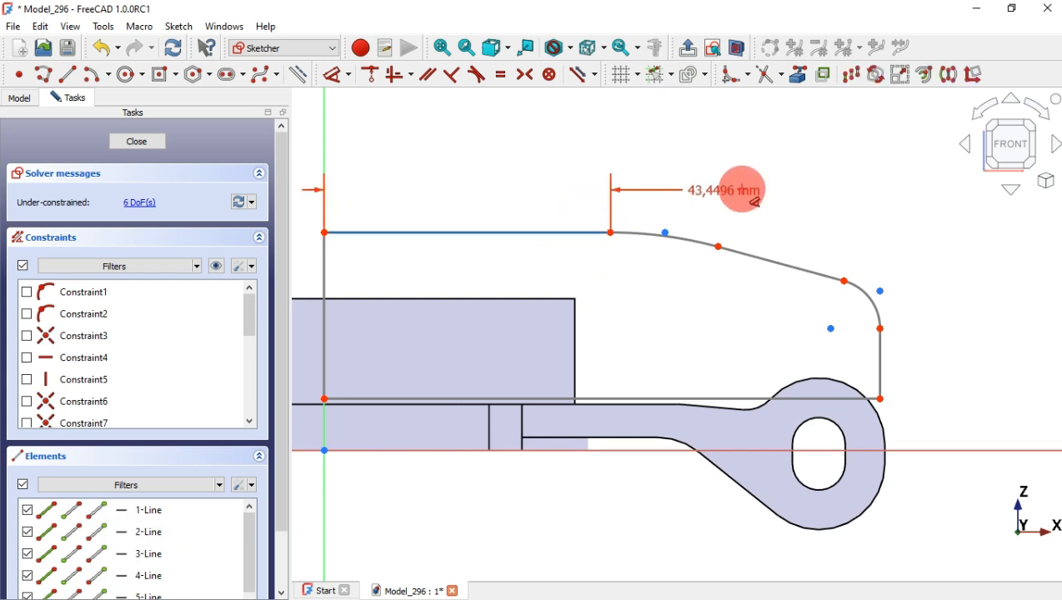
pyautogui.click(792, 271)
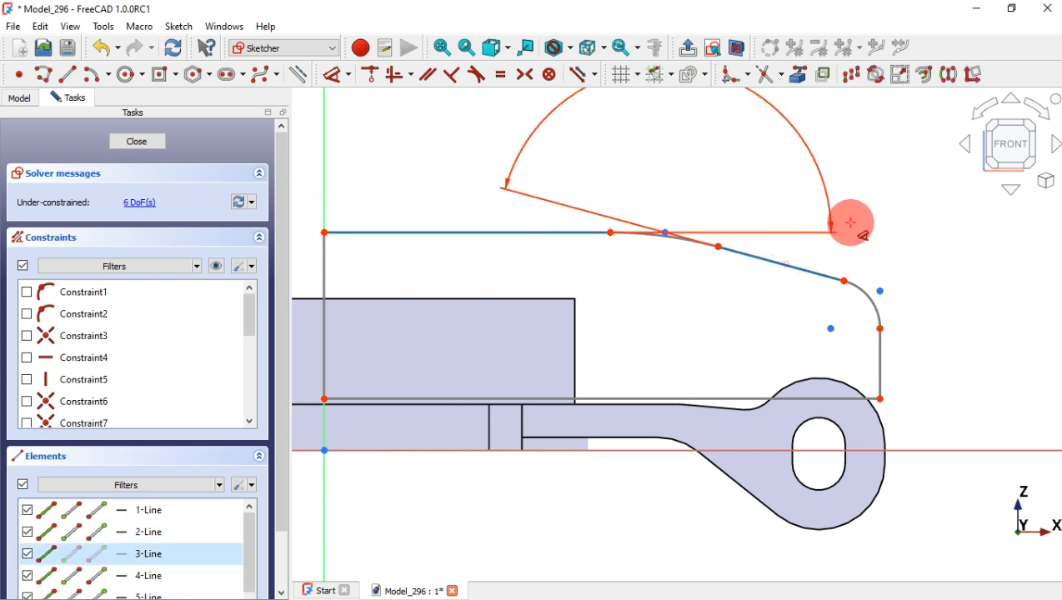
pyautogui.click(841, 266)
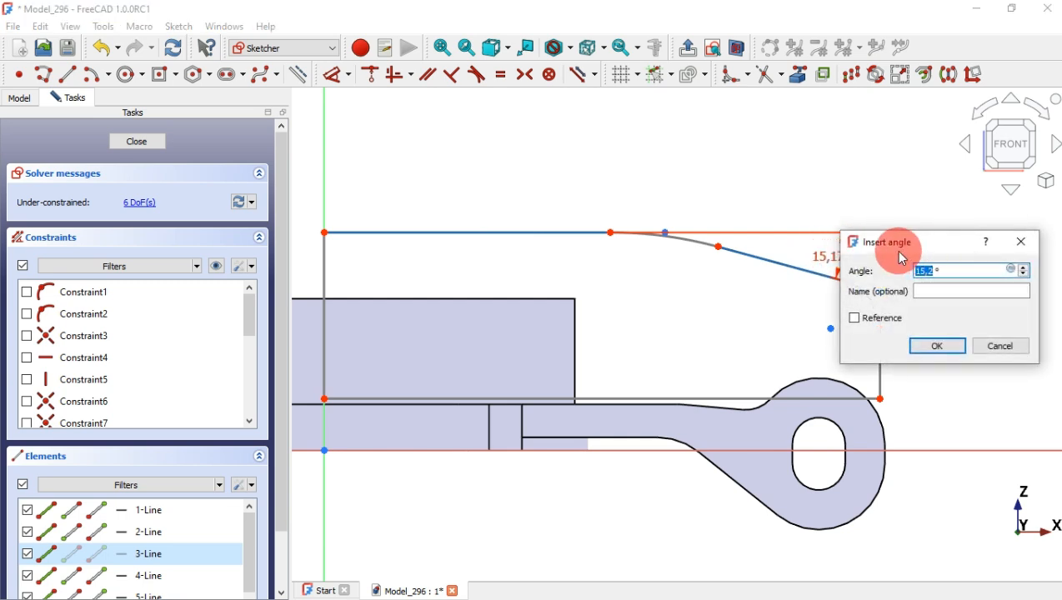
pyautogui.write('15')
pyautogui.press('Return')
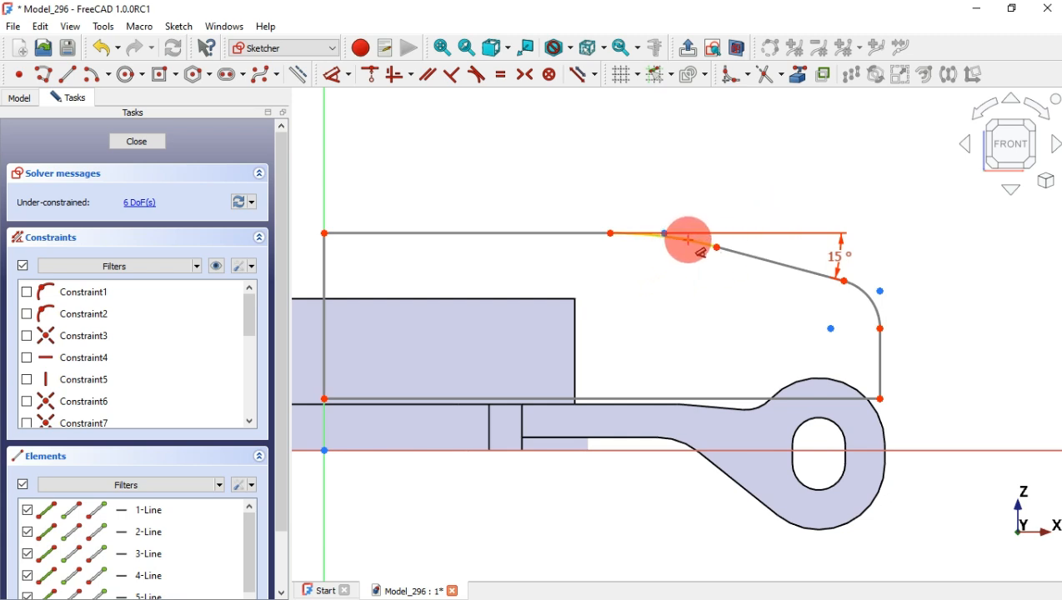
# Set the radius of the fillet joining the top and sloped edges to 30 mm and the outer corner fillet to 5 mm
pyautogui.moveTo(689, 240); pyautogui.dragTo(672, 168)
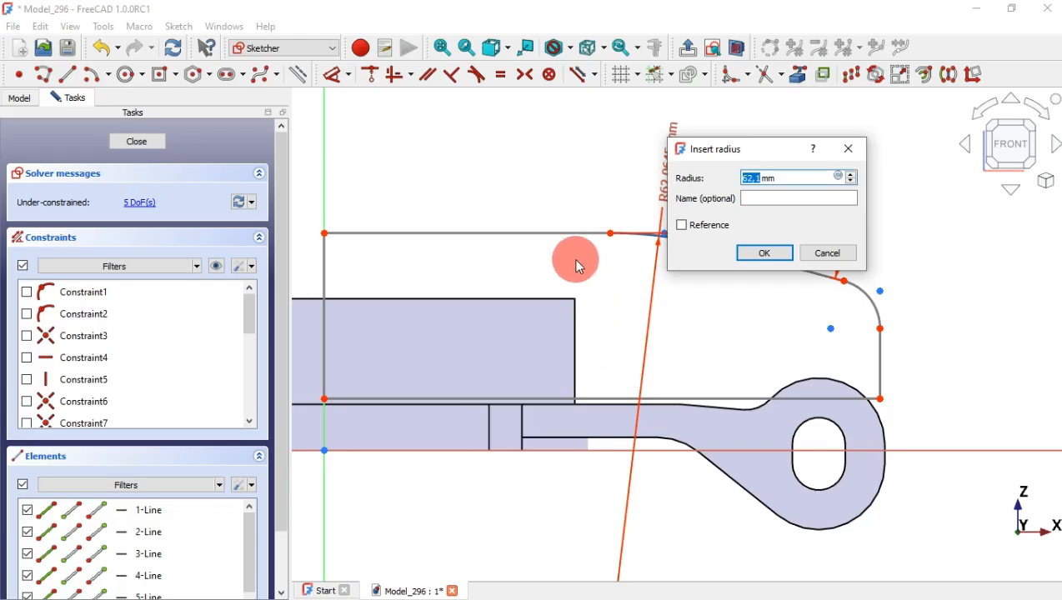
pyautogui.write('30')
pyautogui.press('Return')
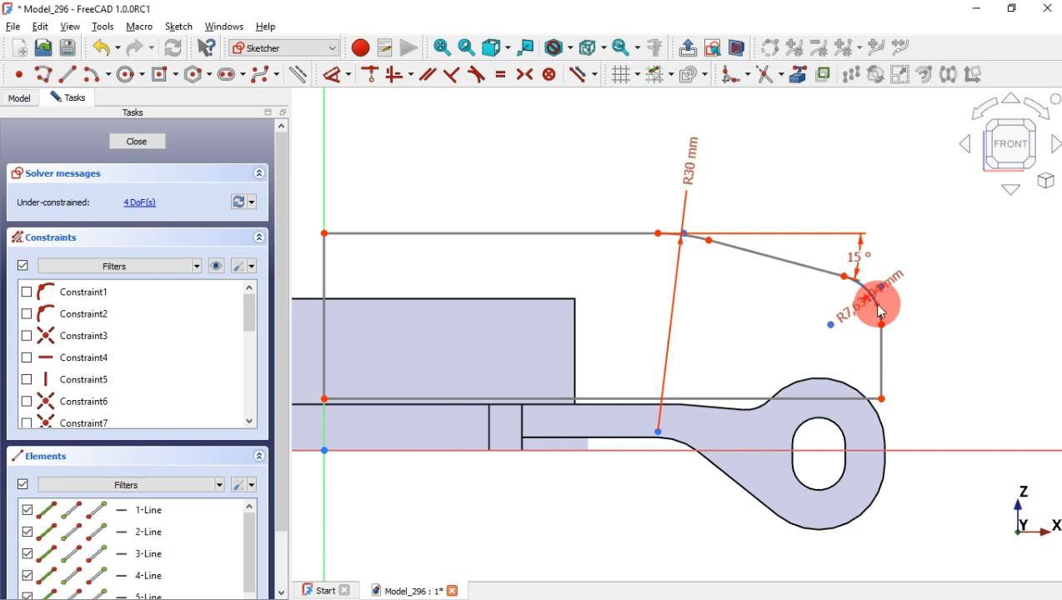
pyautogui.click(940, 251)
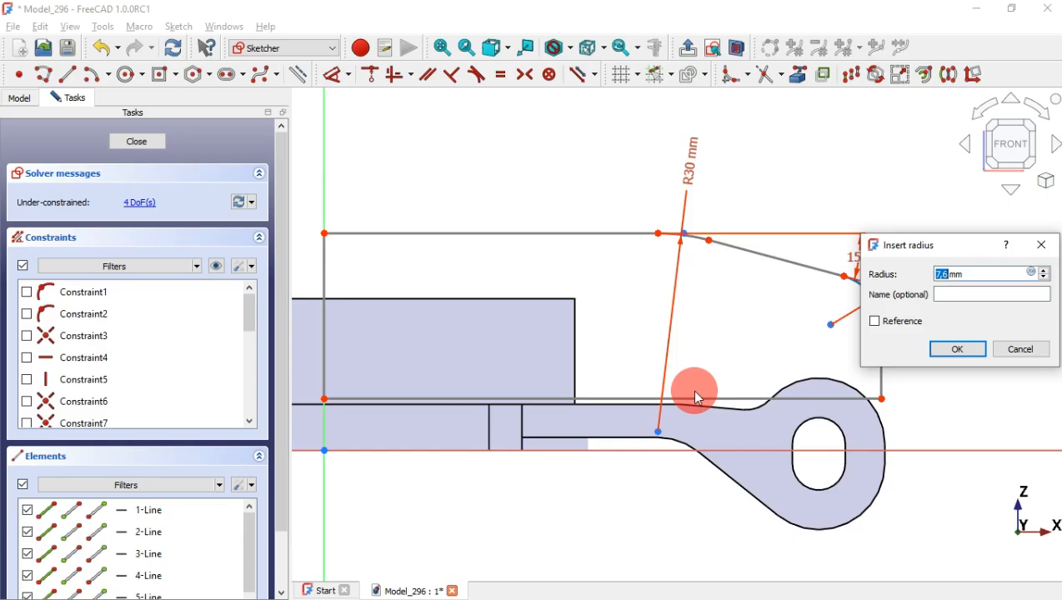
pyautogui.write('5')
pyautogui.press('Return')
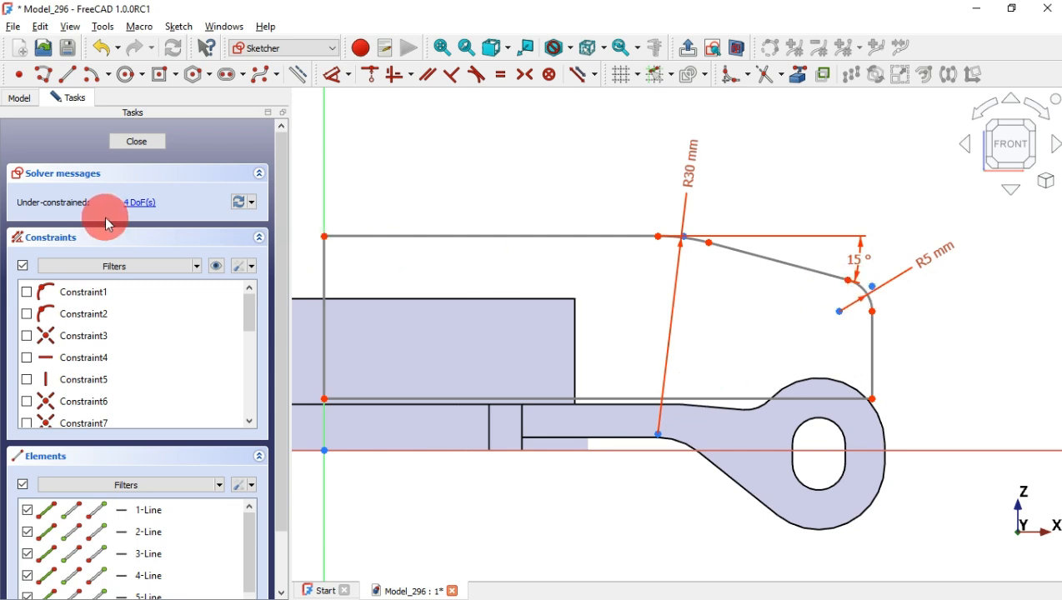
# Set the horizontal distance from the profile's corner on the vertical axis to the preserved corner point of the R30 fillet to 65 mm
pyautogui.scroll(-3, 679, 254)
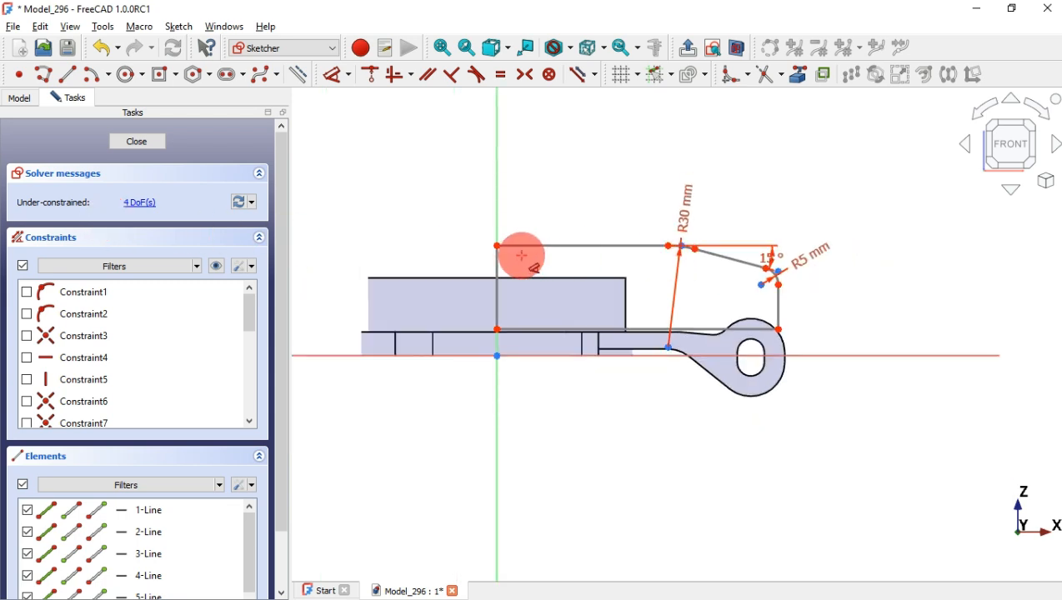
pyautogui.scroll(2, 523, 255)
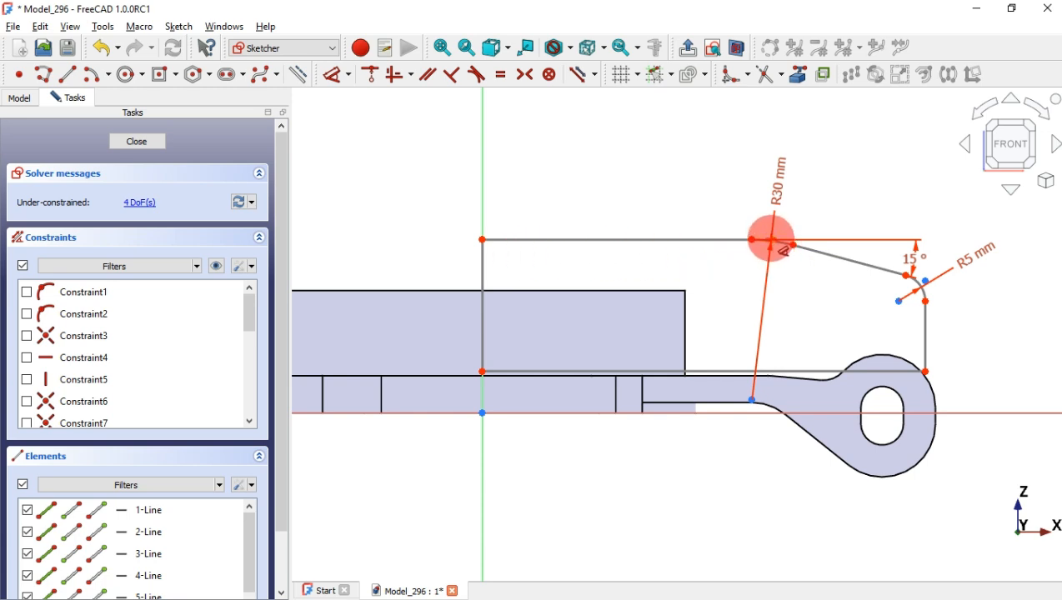
pyautogui.click(482, 239)
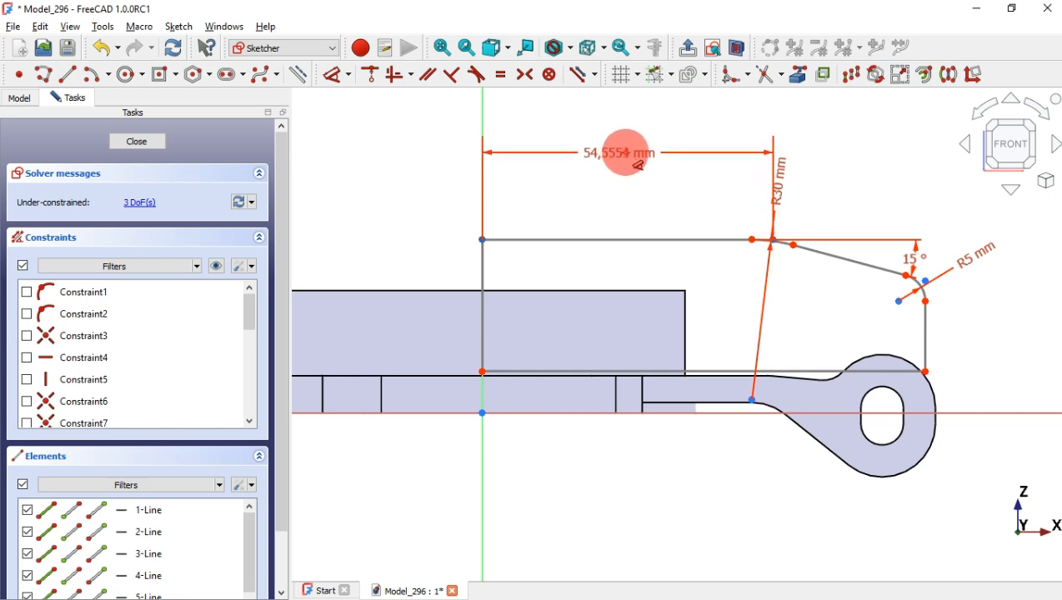
pyautogui.click(630, 158)
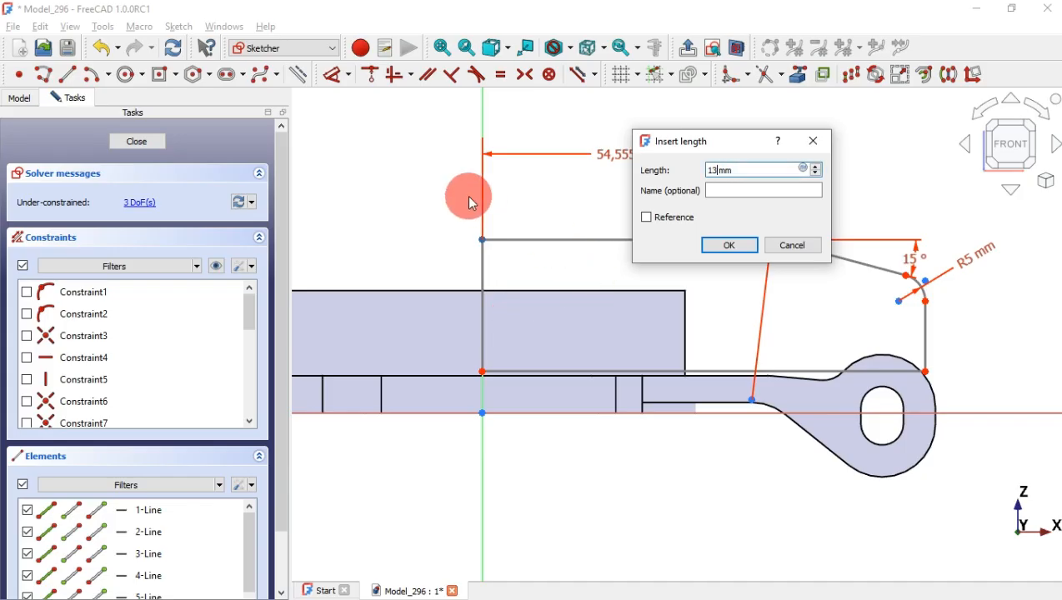
pyautogui.write('2')
pyautogui.press('Return')
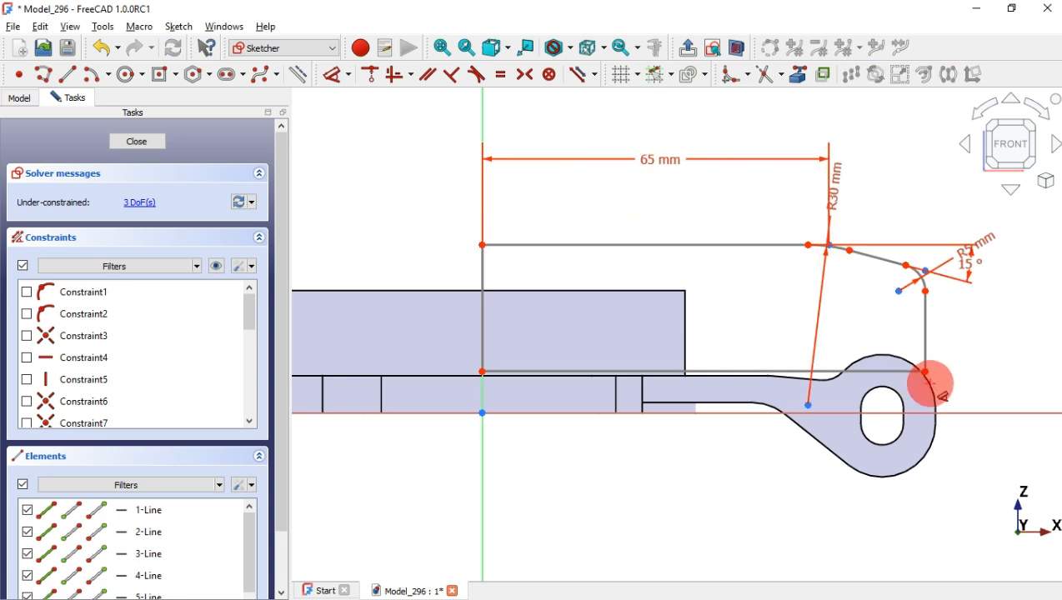
# Check the overall width in the drawing and set the length of the profile's bottom edge to 166/2 mm
pyautogui.click(739, 369)
pyautogui.click(694, 487)
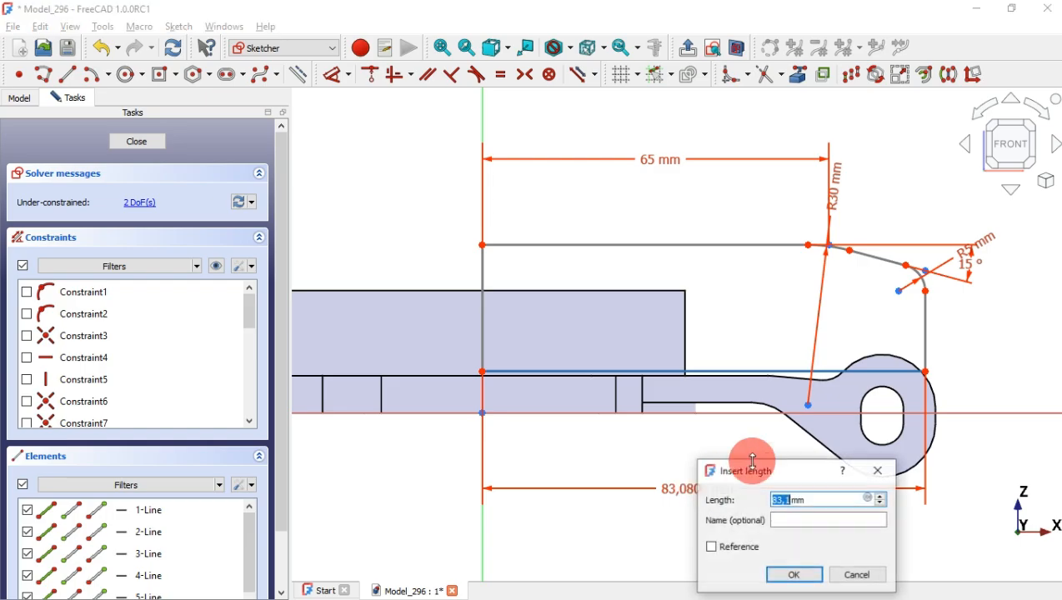
pyautogui.hotkey('alt', 'Tab')
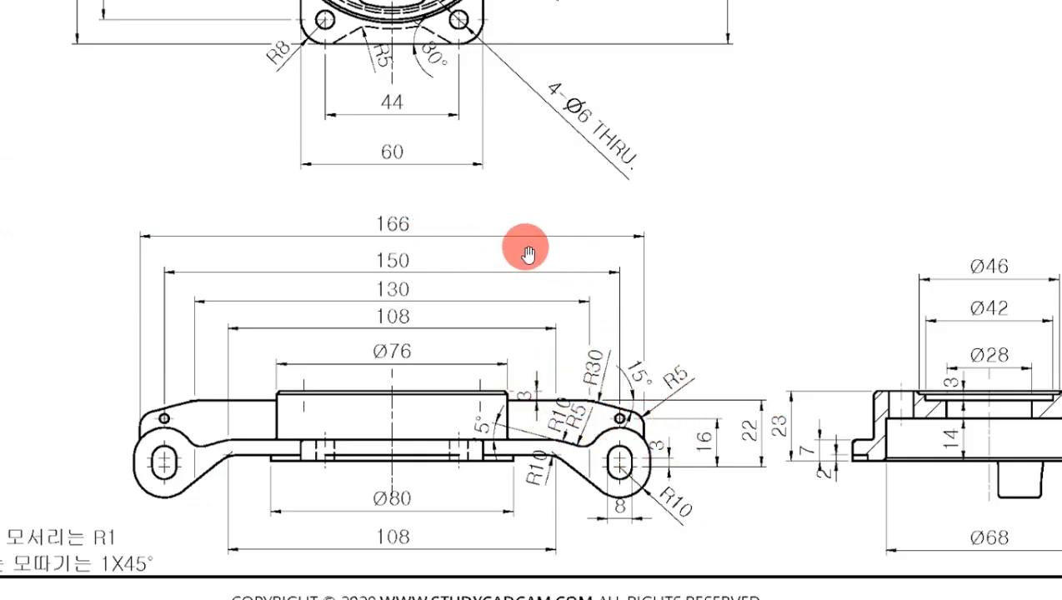
pyautogui.hotkey('alt', 'Tab')
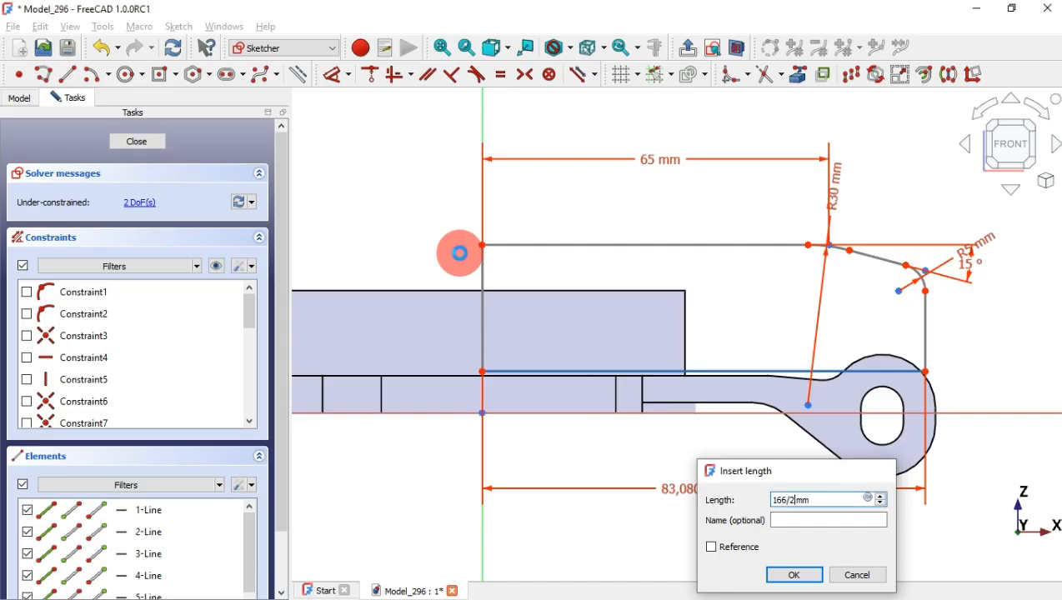
pyautogui.press('Return')
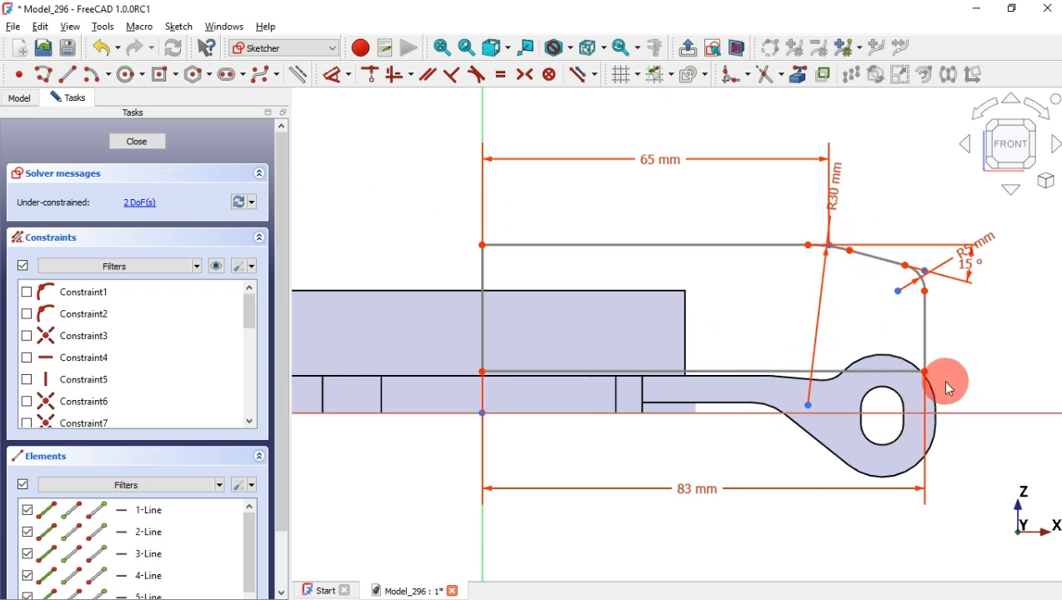
# Project the arm's concave upper fillet arc as external geometry and constrain the profile's bottom edge tangent to it
pyautogui.scroll(3, 942, 380)
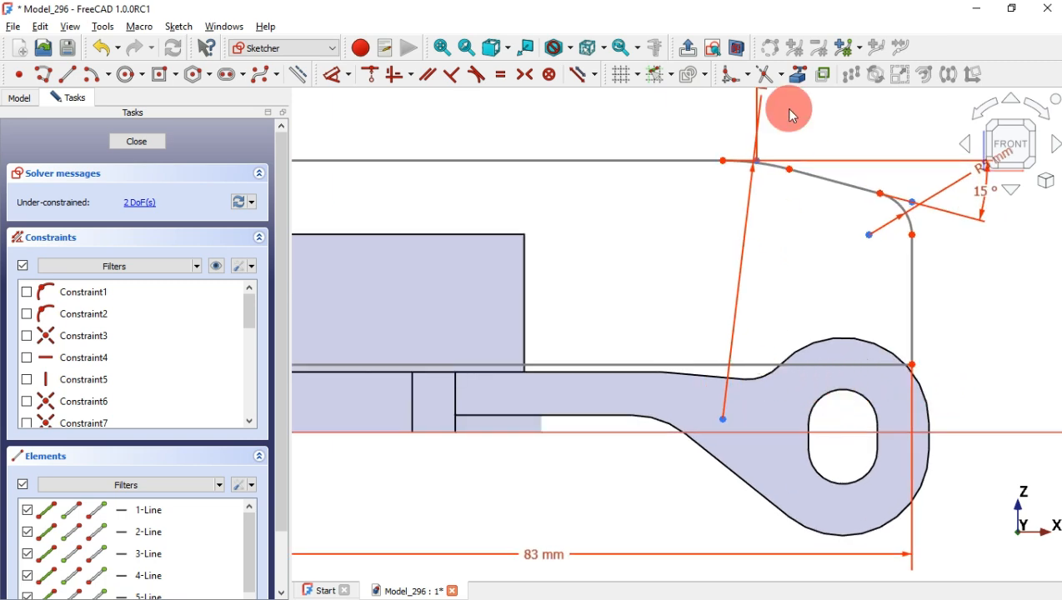
pyautogui.click(798, 80)
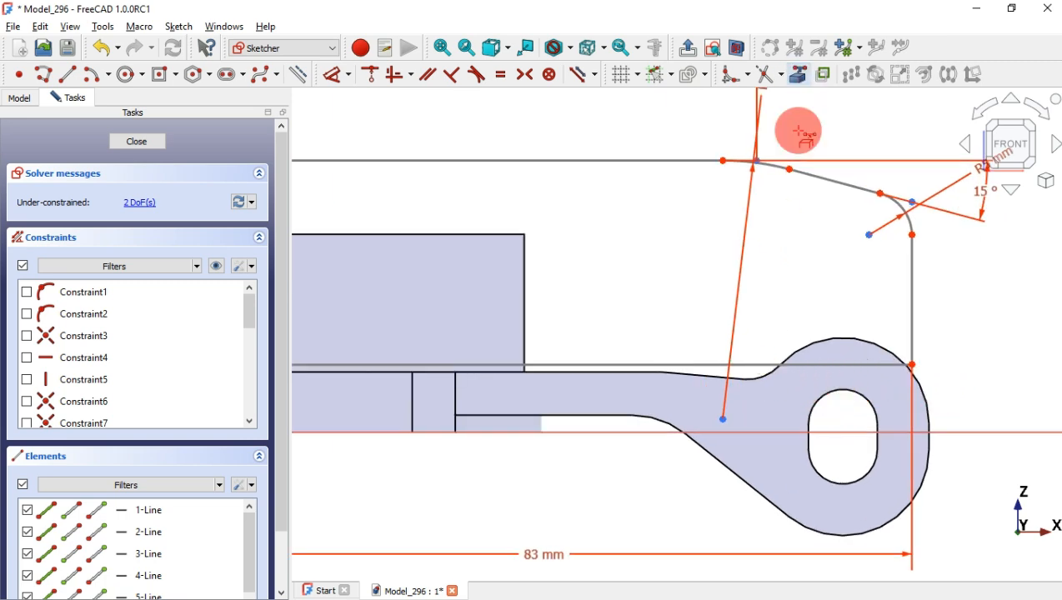
pyautogui.click(757, 377)
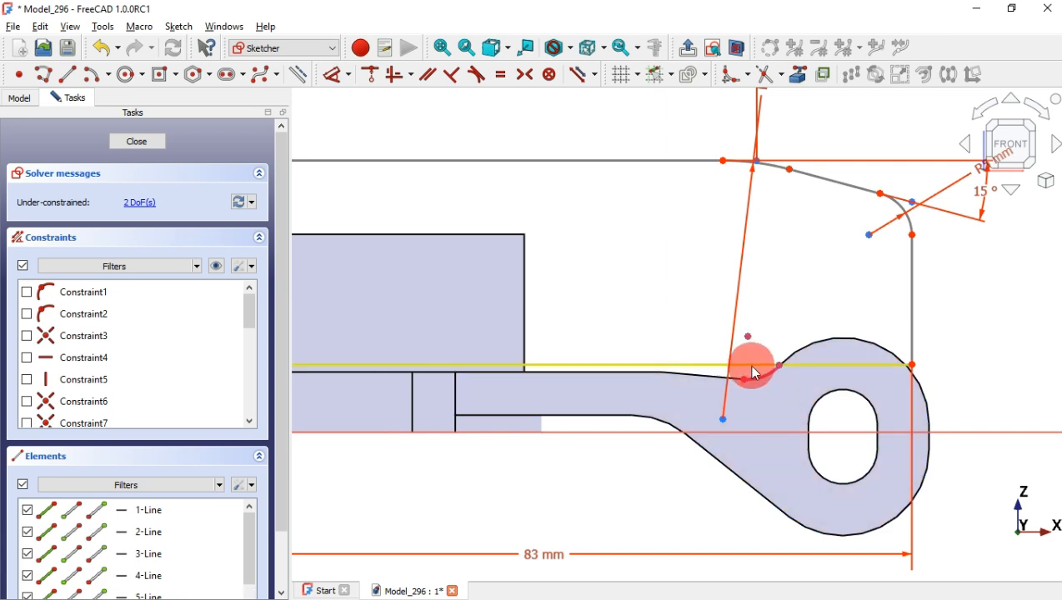
pyautogui.moveTo(750, 365); pyautogui.dragTo(757, 387)
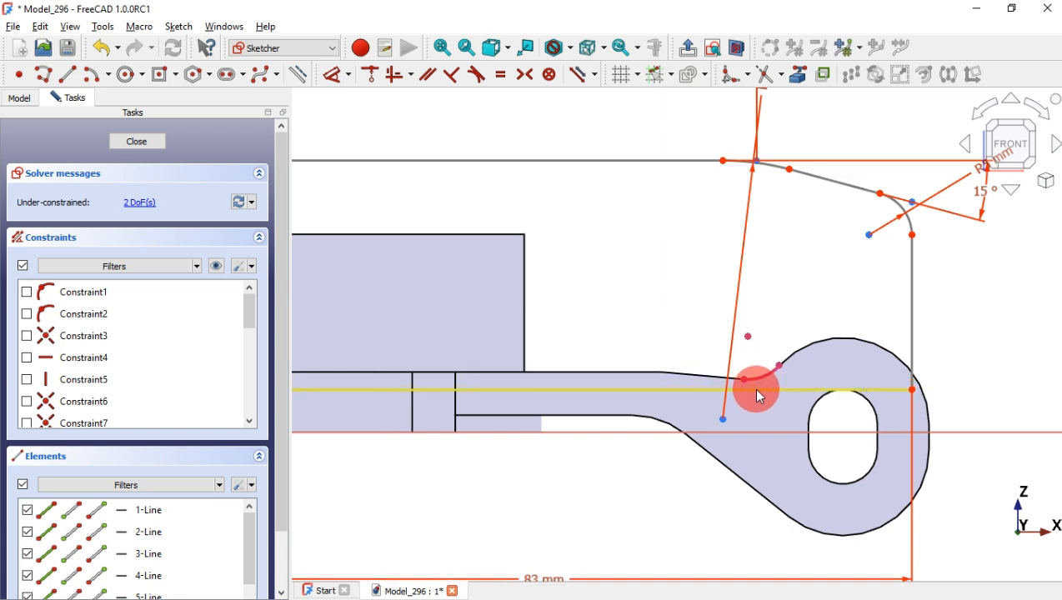
pyautogui.scroll(5, 756, 389)
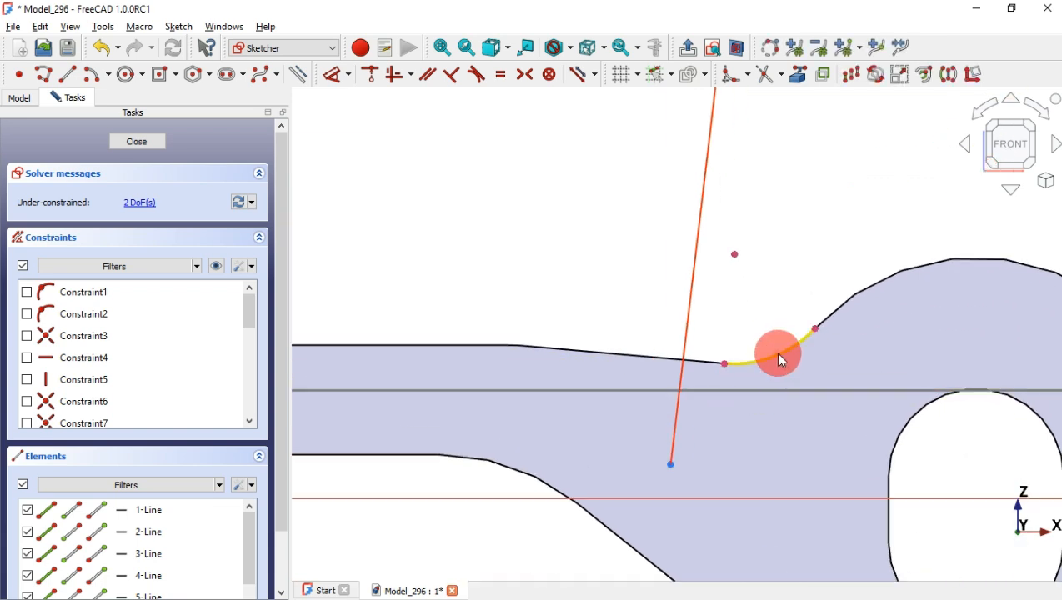
pyautogui.click(788, 390)
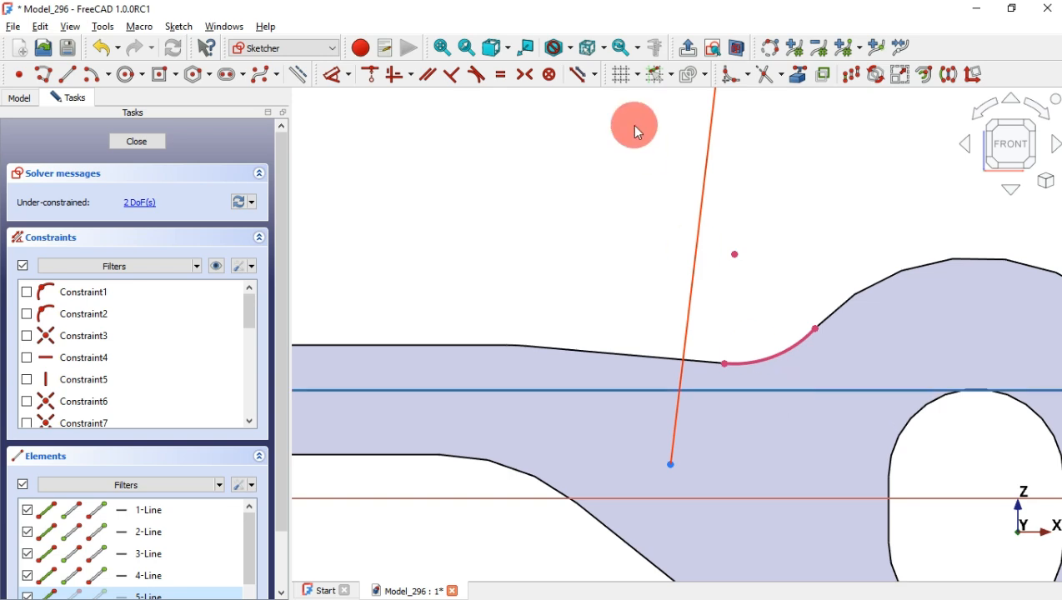
pyautogui.click(475, 80)
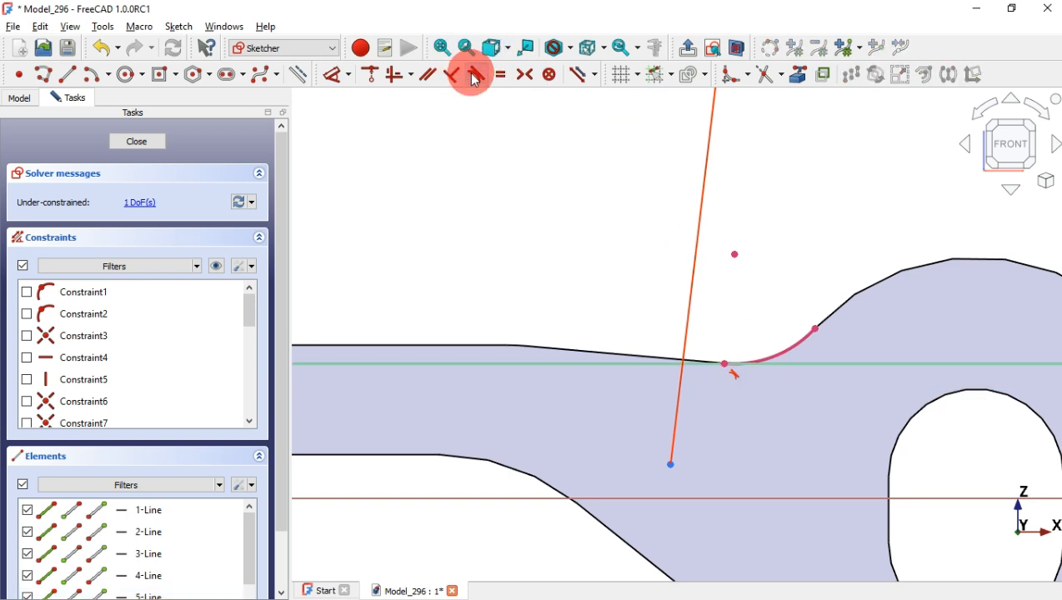
# Check the front view for the top offset, project the boss's top edge as external geometry, and lower the profile's top edge below it
pyautogui.scroll(-8, 723, 215)
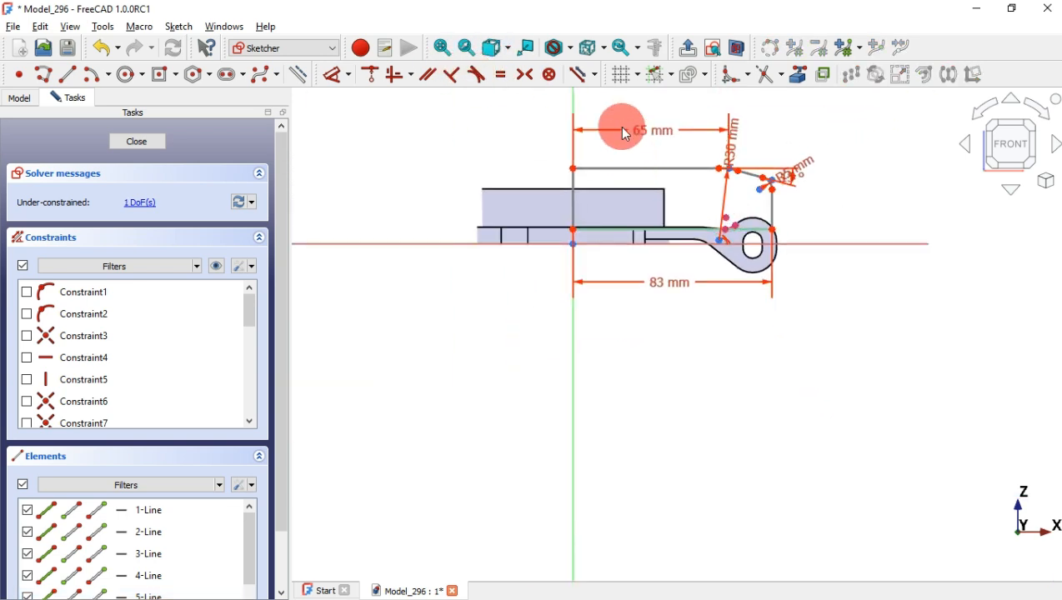
pyautogui.scroll(5, 626, 131)
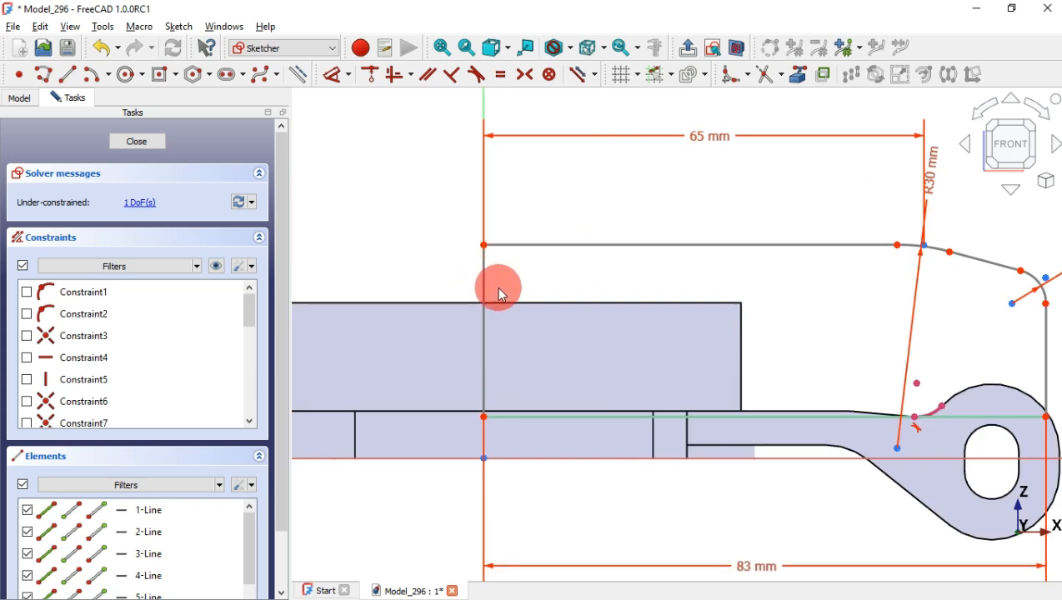
pyautogui.hotkey('alt', 'Tab')
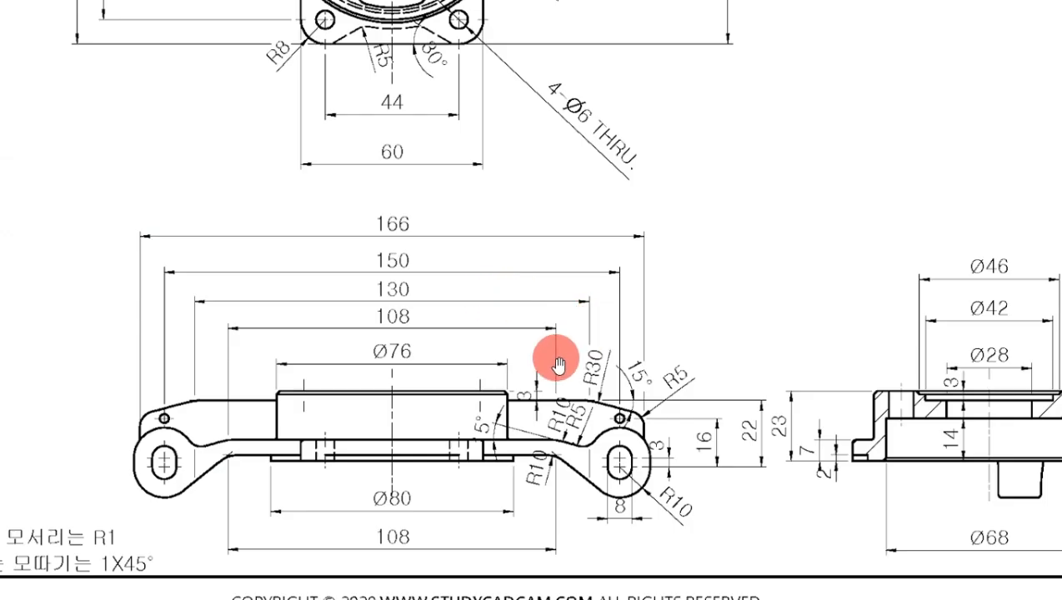
pyautogui.moveTo(536, 428); pyautogui.dragTo(537, 401)
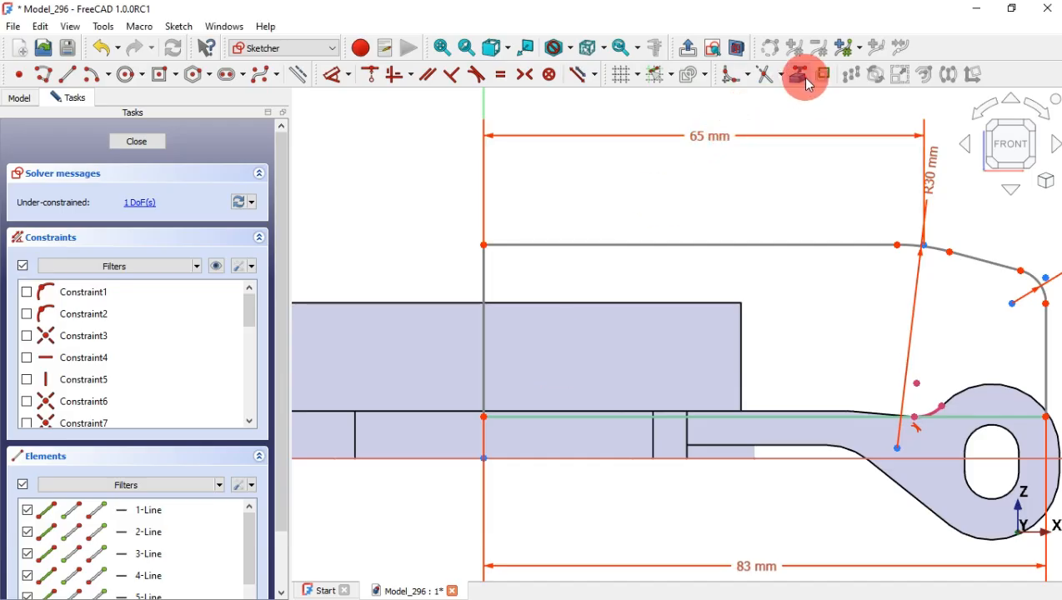
pyautogui.click(722, 303)
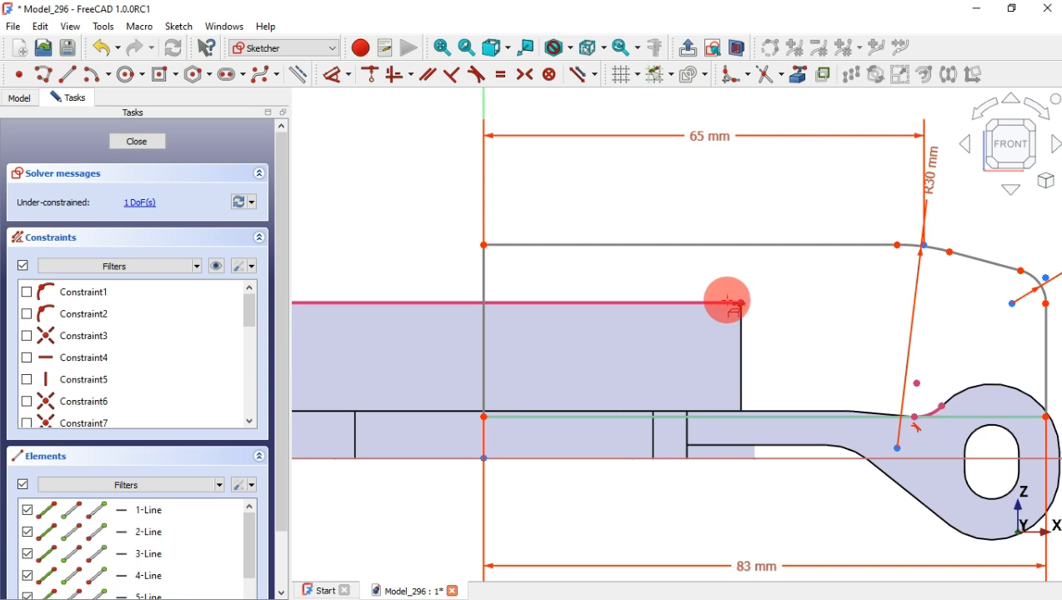
pyautogui.click(749, 246)
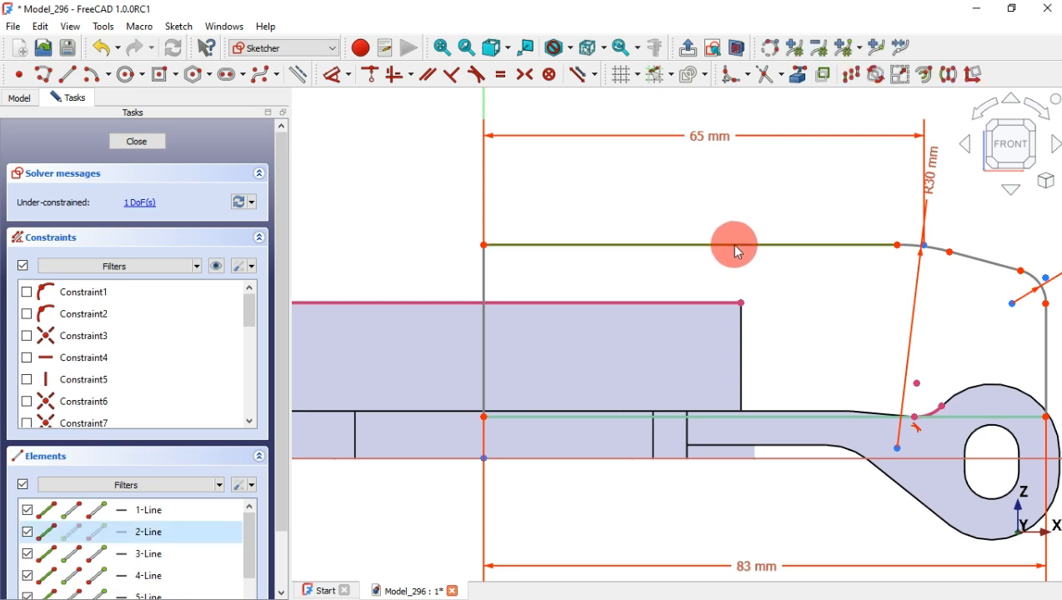
pyautogui.moveTo(739, 247); pyautogui.dragTo(749, 340)
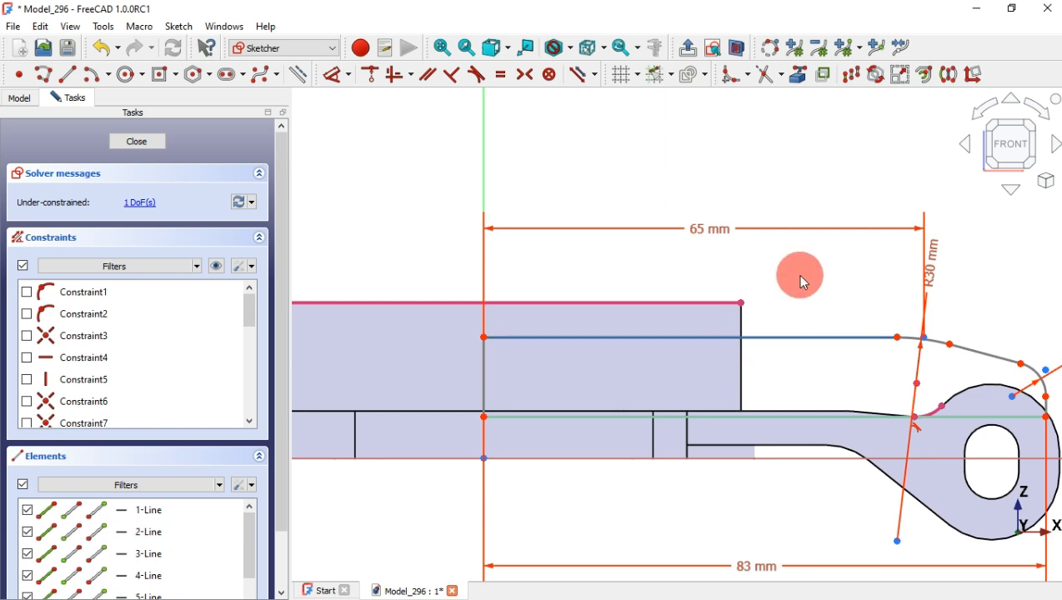
pyautogui.click(803, 269)
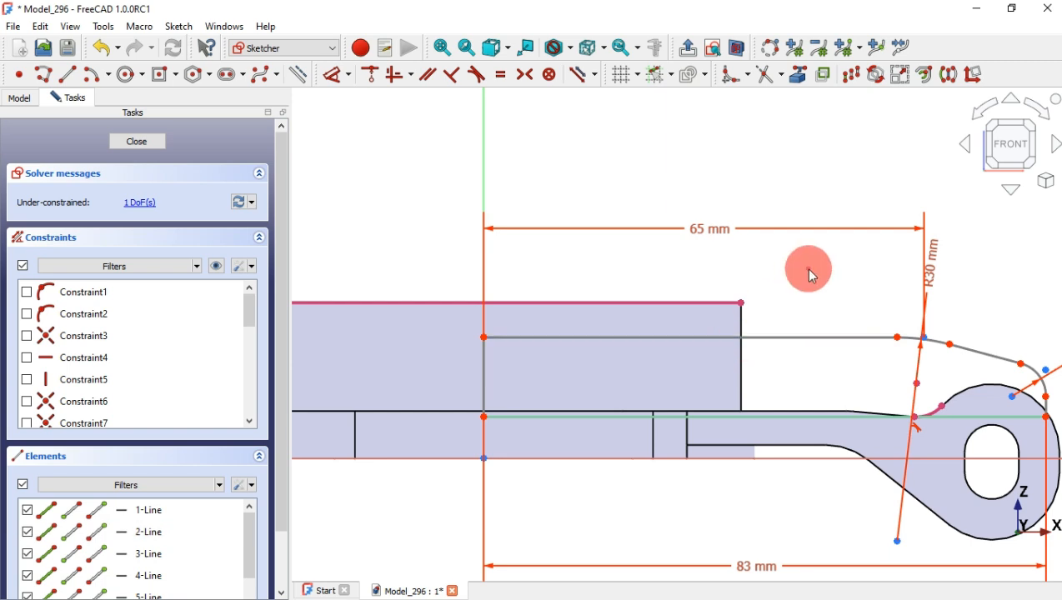
# Set the vertical distance between the boss's projected top corner and the profile's upper corner on the vertical axis to 3 mm
pyautogui.click(331, 74)
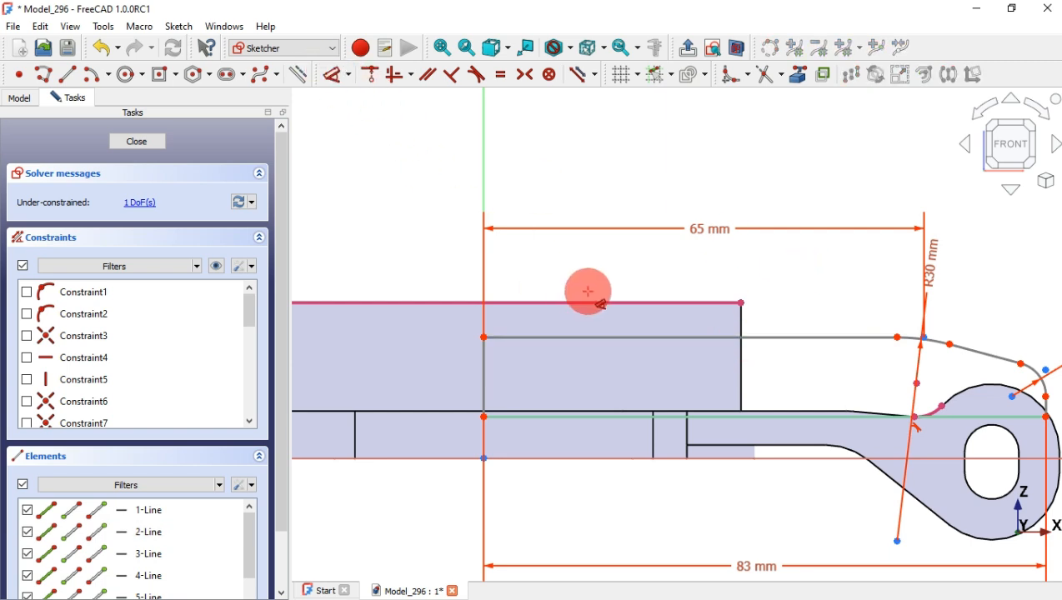
pyautogui.click(741, 301)
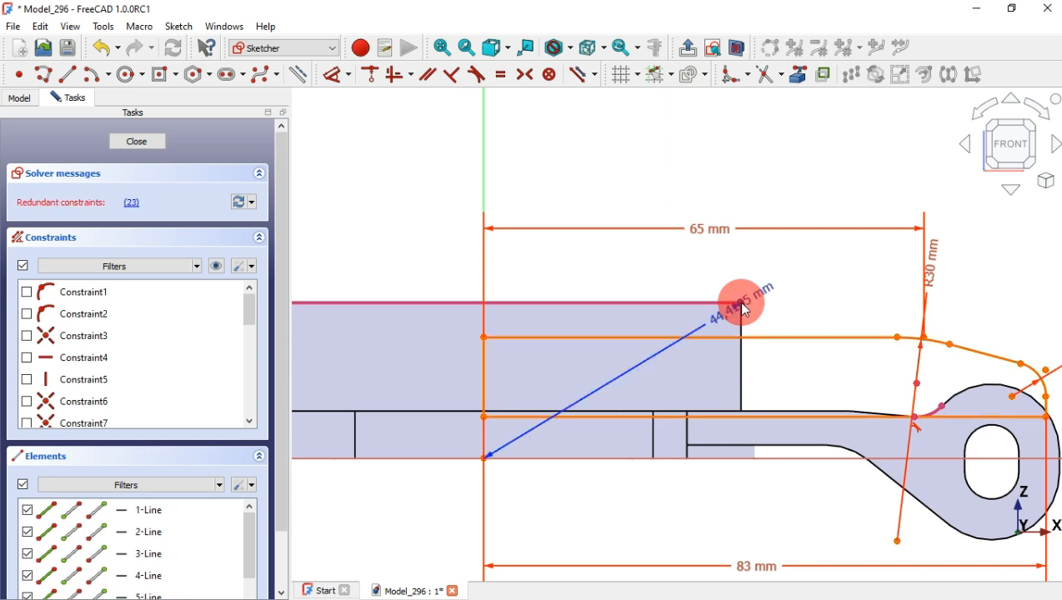
pyautogui.click(483, 337)
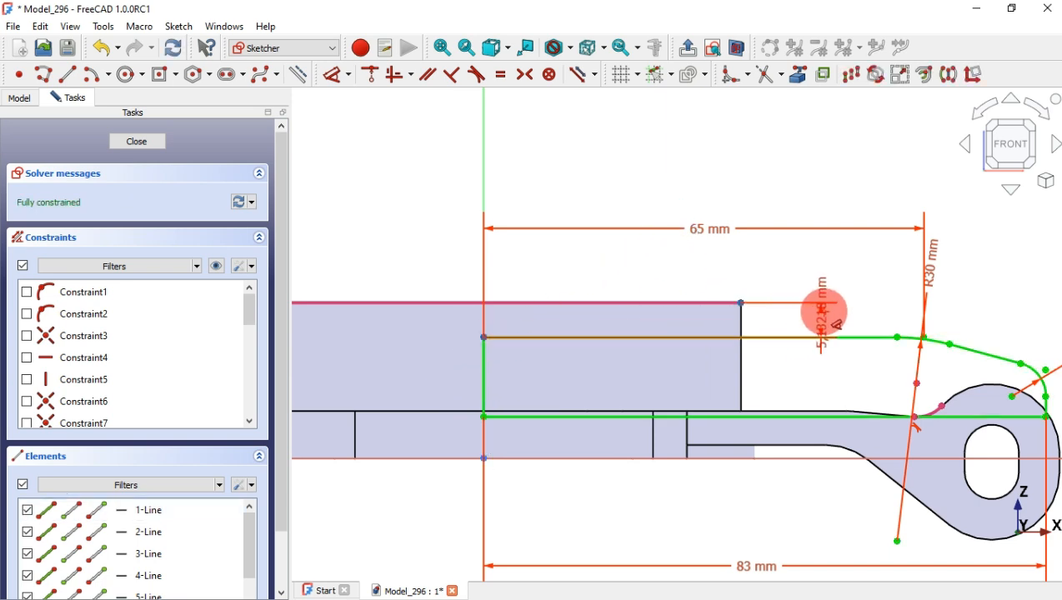
pyautogui.click(833, 315)
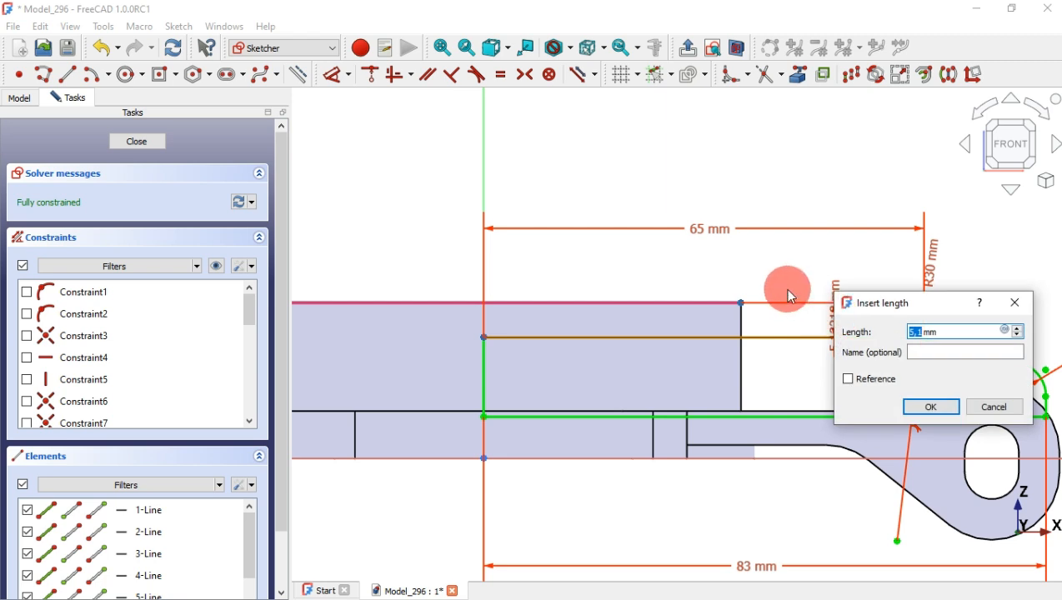
pyautogui.press('Return')
pyautogui.scroll(-5, 713, 289)
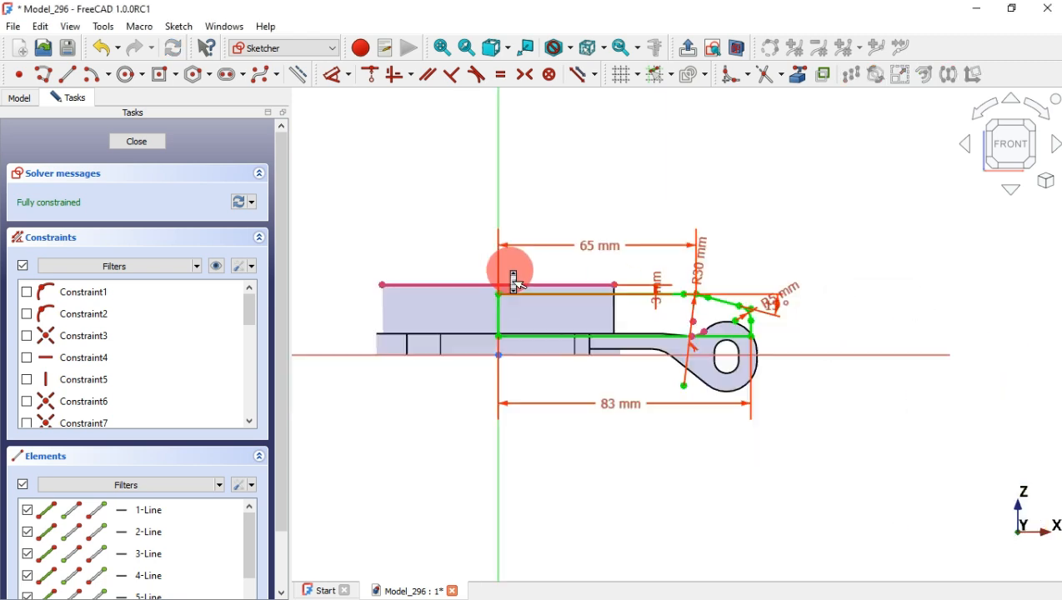
# Hide the existing constraints and, after checking the hole size in the drawing, sketch a 3 mm diameter circle inside the profile's sloped end
pyautogui.scroll(4, 644, 304)
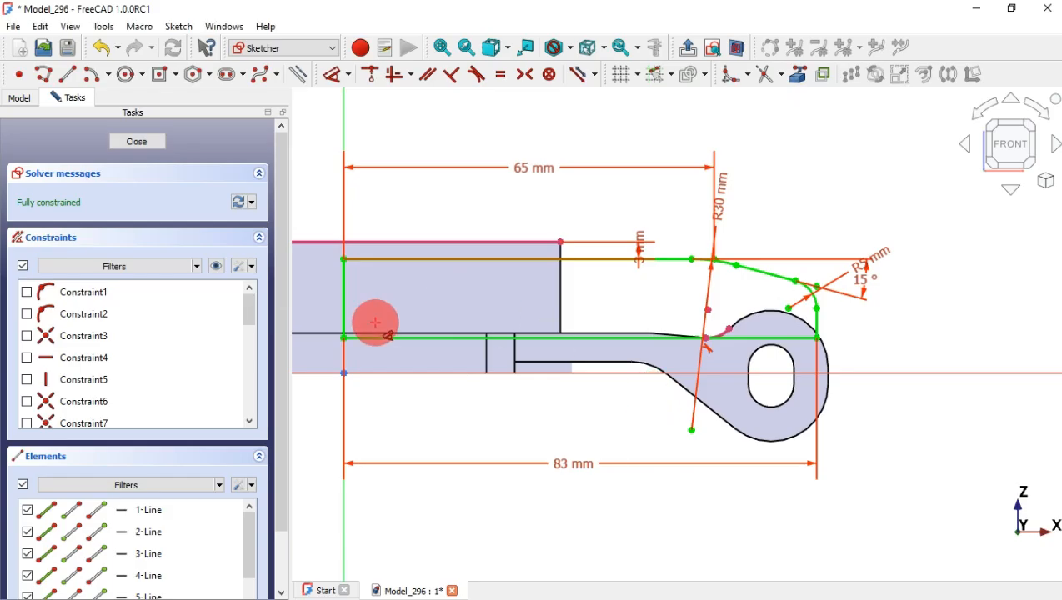
pyautogui.click(217, 267)
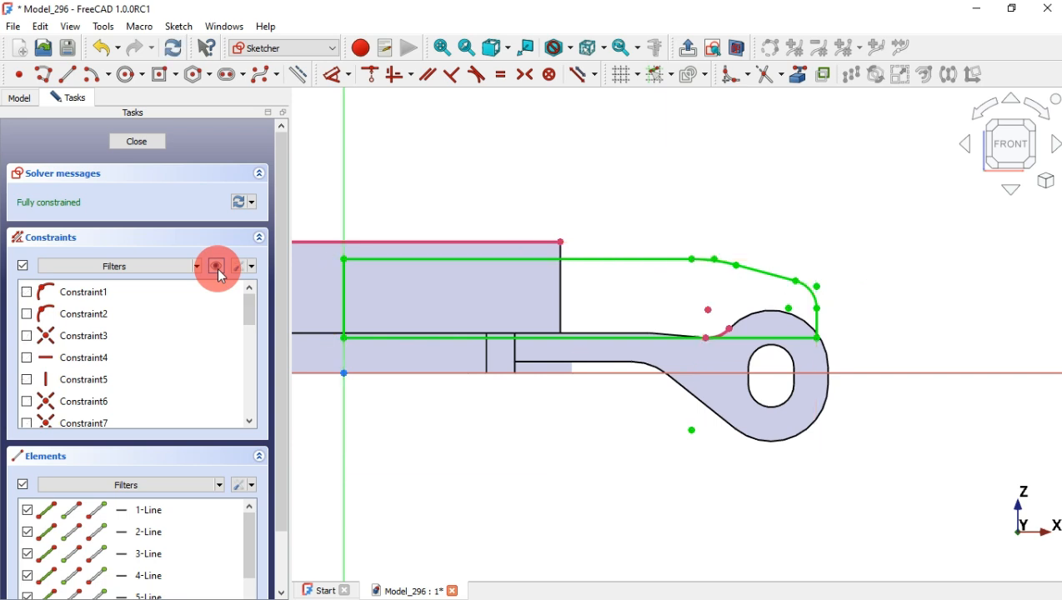
pyautogui.click(130, 74)
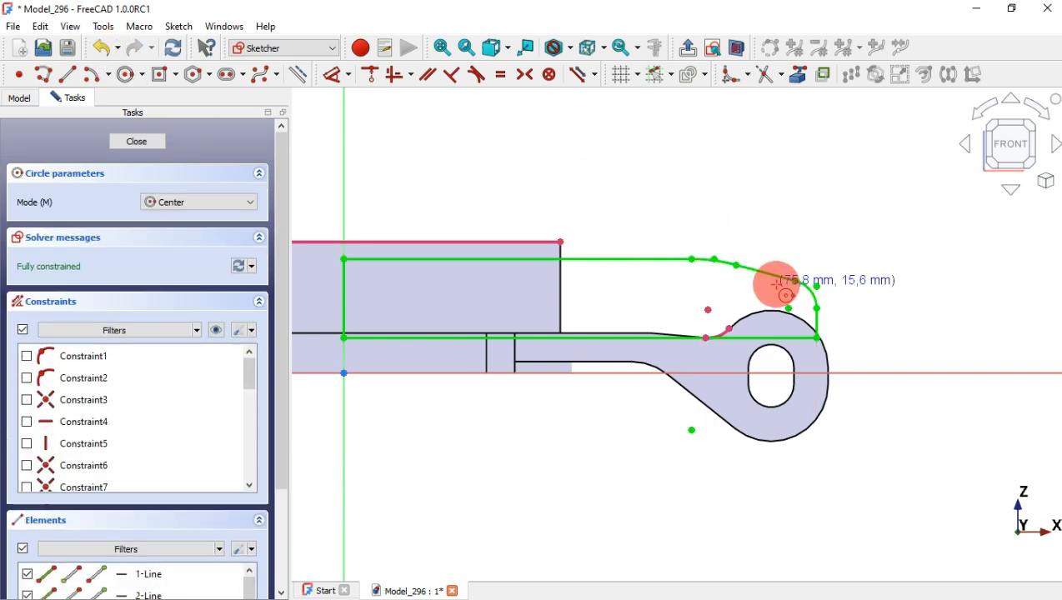
pyautogui.click(750, 291)
pyautogui.hotkey('alt', 'Tab')
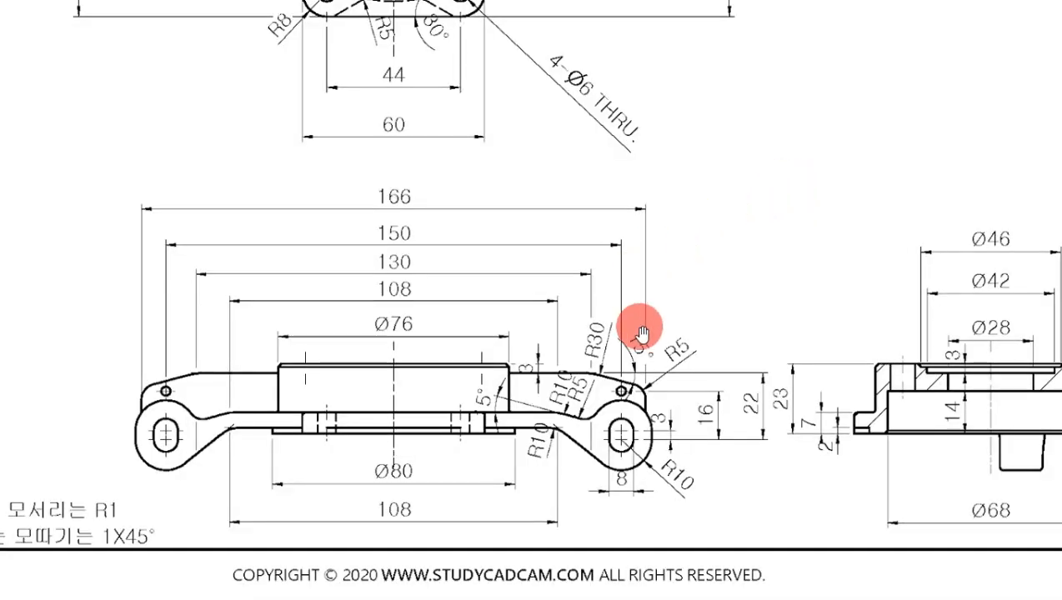
pyautogui.moveTo(570, 135); pyautogui.dragTo(612, 405)
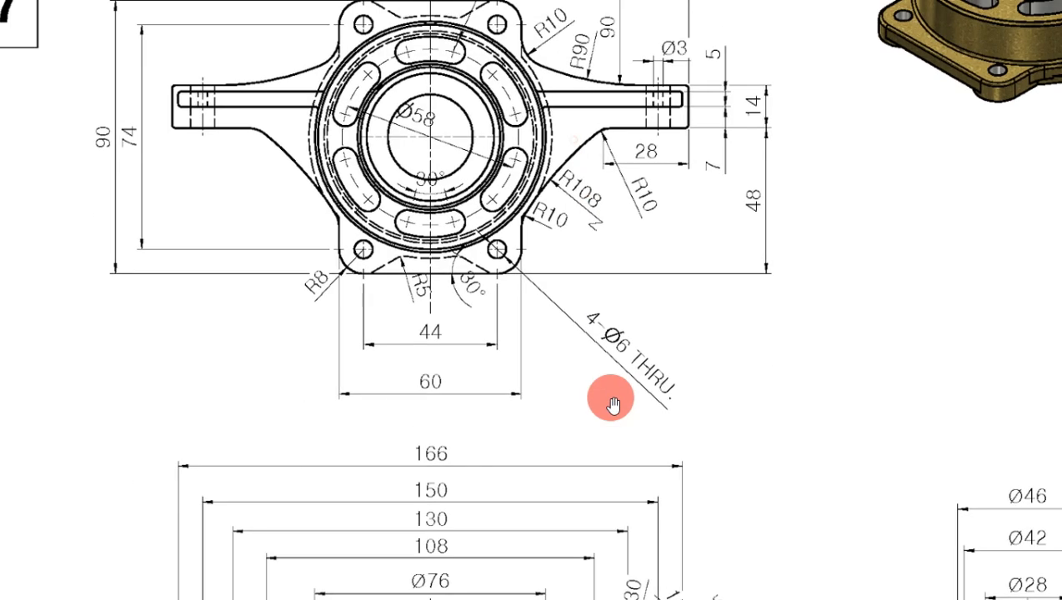
pyautogui.hotkey('alt', 'Tab')
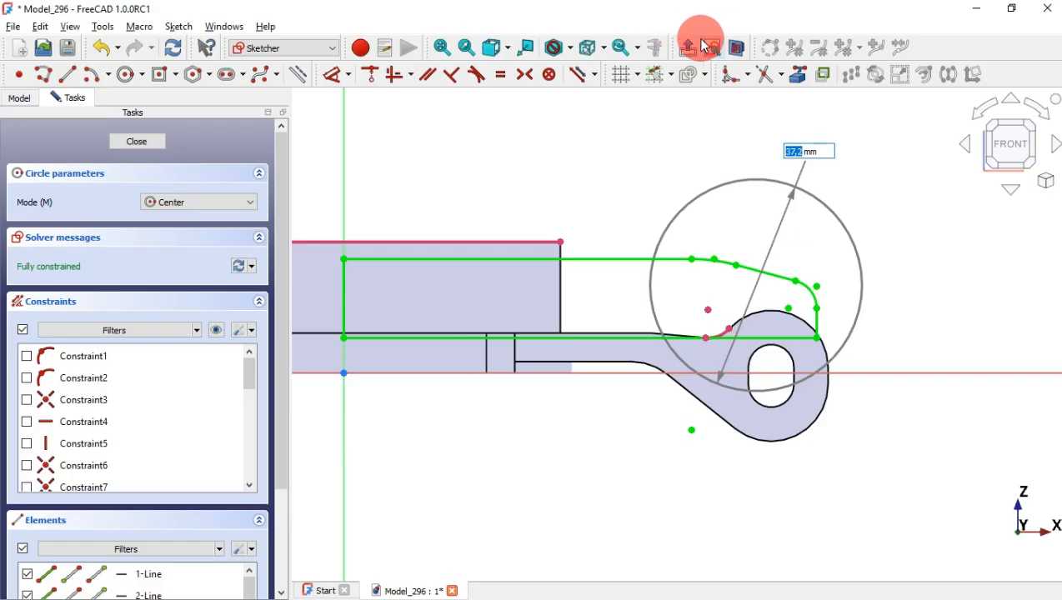
pyautogui.write('3')
pyautogui.press('Return')
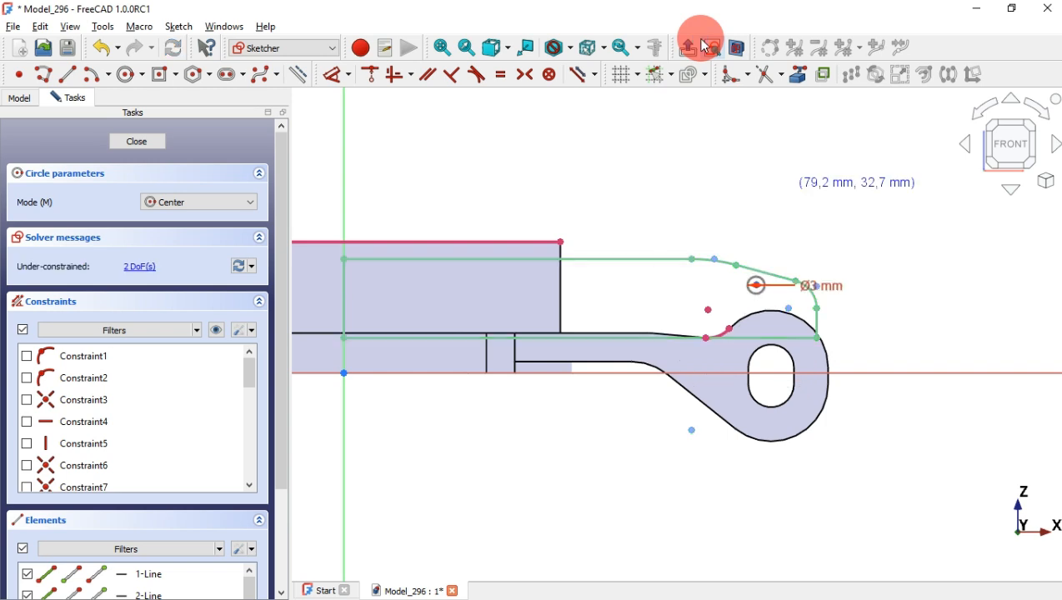
pyautogui.scroll(1, 804, 217)
pyautogui.scroll(1, 801, 217)
pyautogui.rightClick(790, 216)
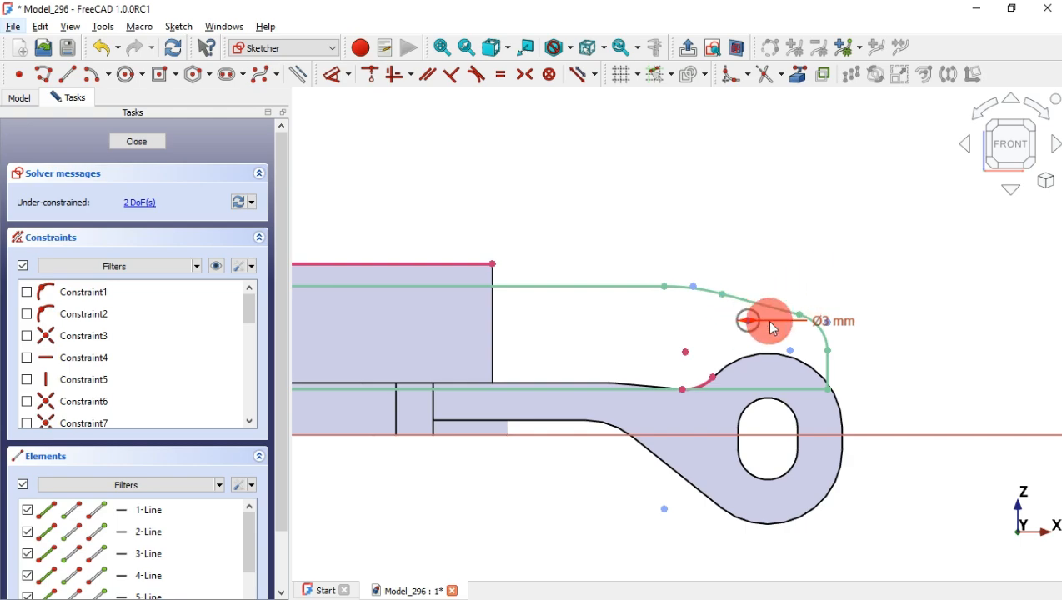
# Check the small hole's position in the front view and project the slot's lower arc as external geometry
pyautogui.hotkey('alt', 'Tab')
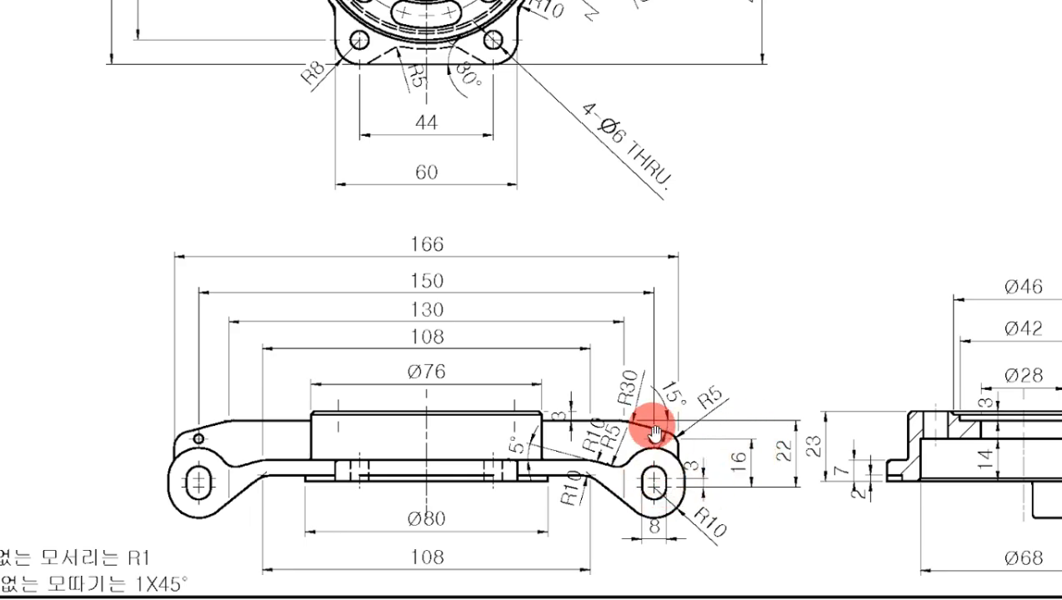
pyautogui.hotkey('alt', 'Tab')
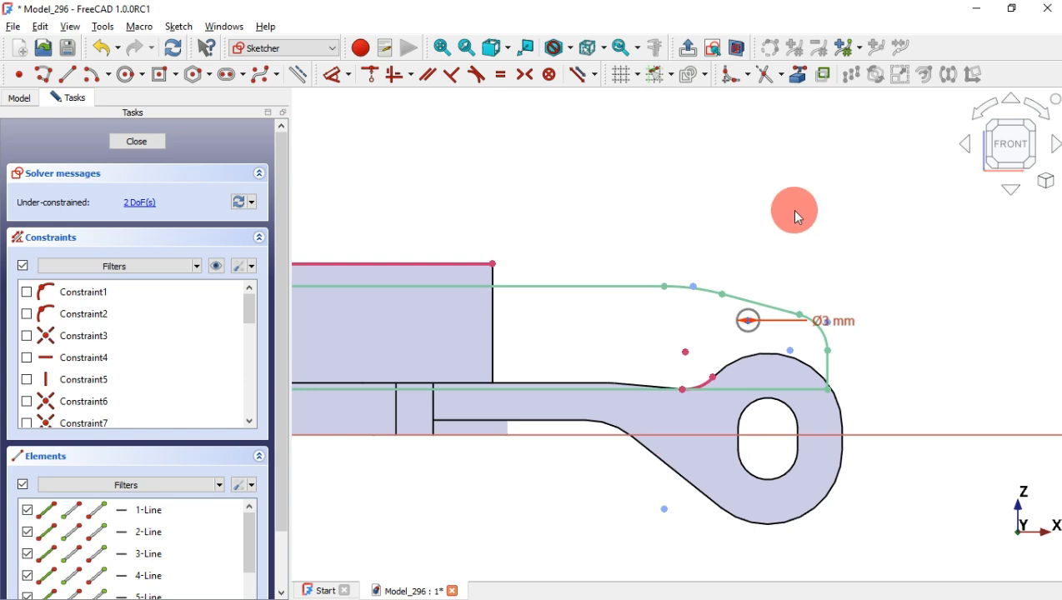
pyautogui.click(801, 77)
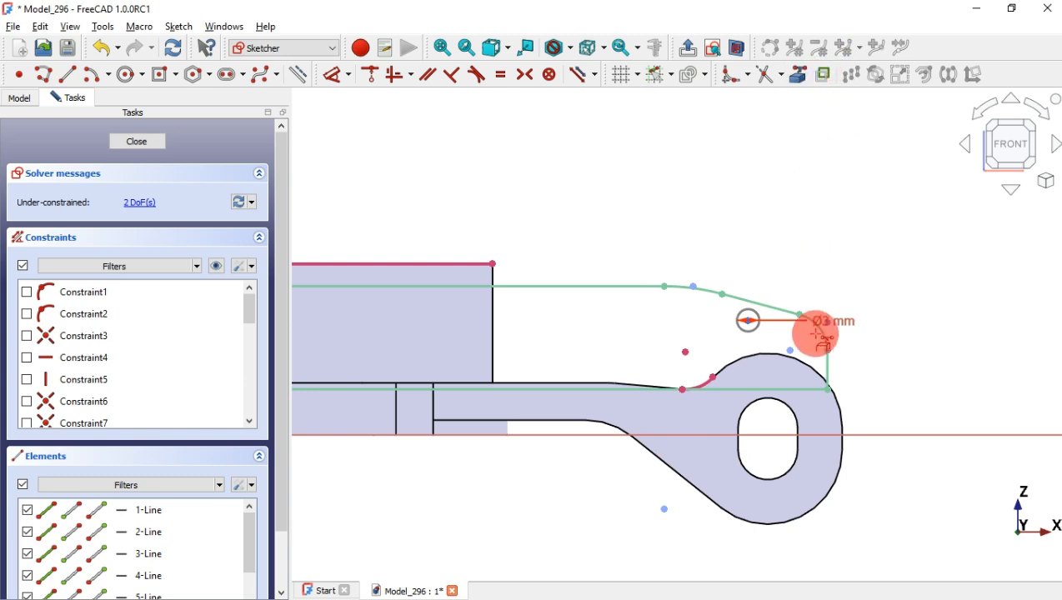
pyautogui.click(791, 472)
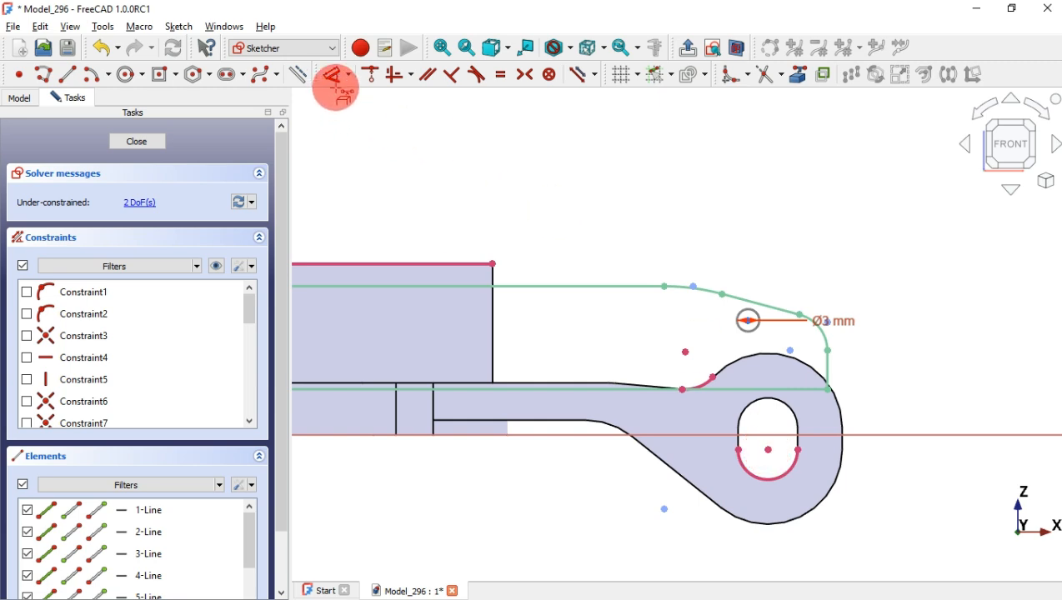
# Set the vertical distance between the slot's lower arc centre and the small circle's centre to 16 mm
pyautogui.click(336, 84)
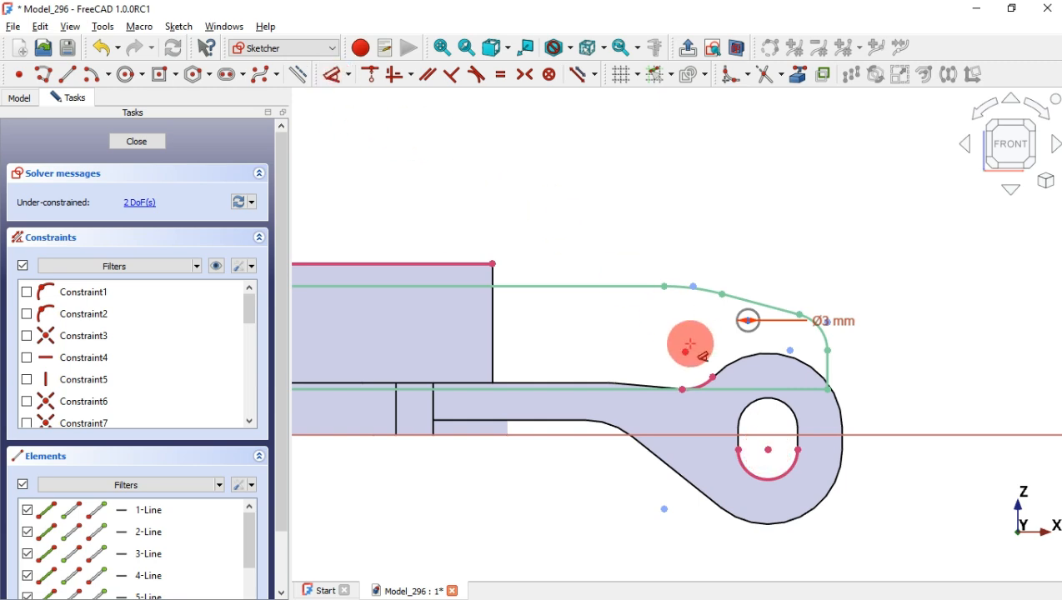
pyautogui.click(768, 450)
pyautogui.click(748, 320)
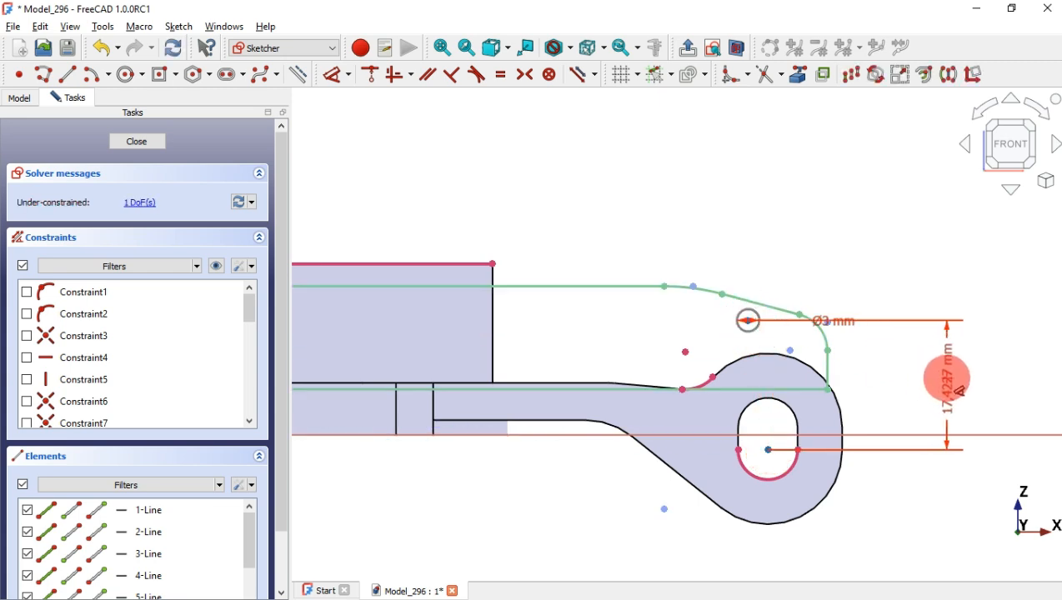
pyautogui.click(941, 377)
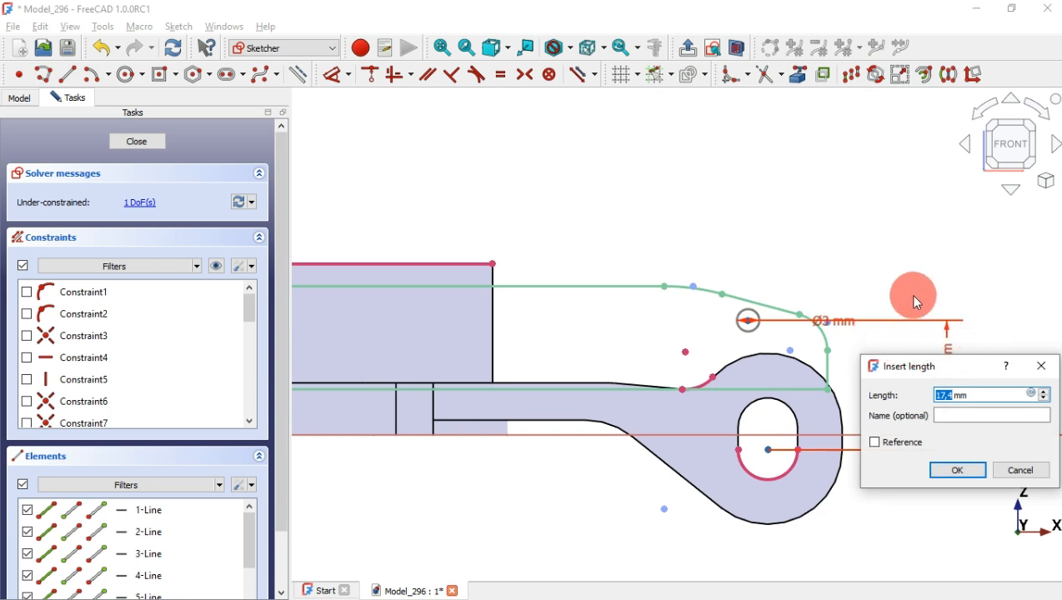
pyautogui.write('16')
pyautogui.press('Return')
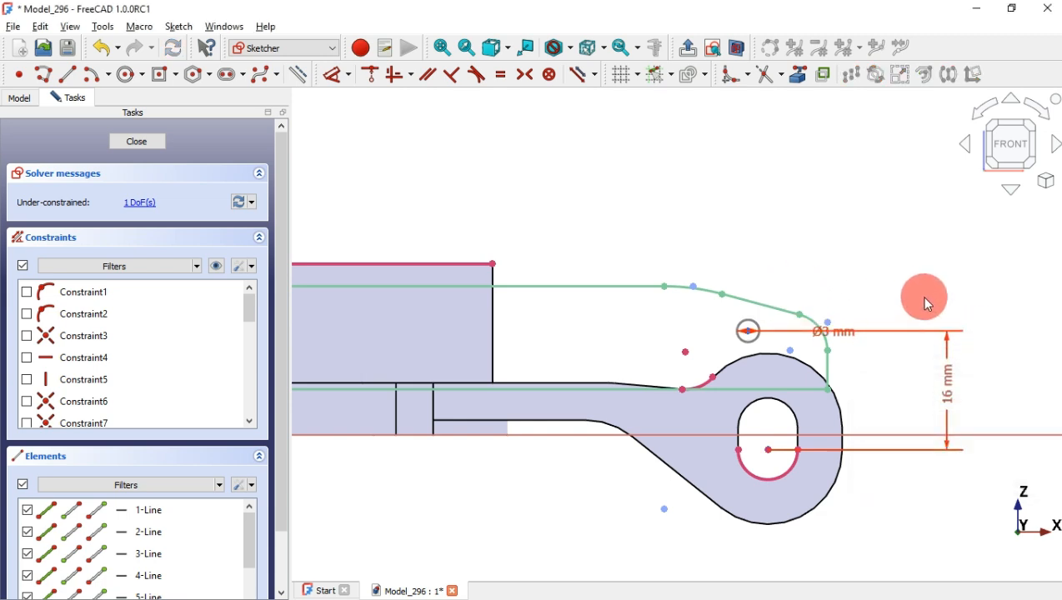
# Check the hole's horizontal position in the front view, align its centre vertically with the slot's lower arc centre, and close the sketch
pyautogui.scroll(-1, 920, 296)
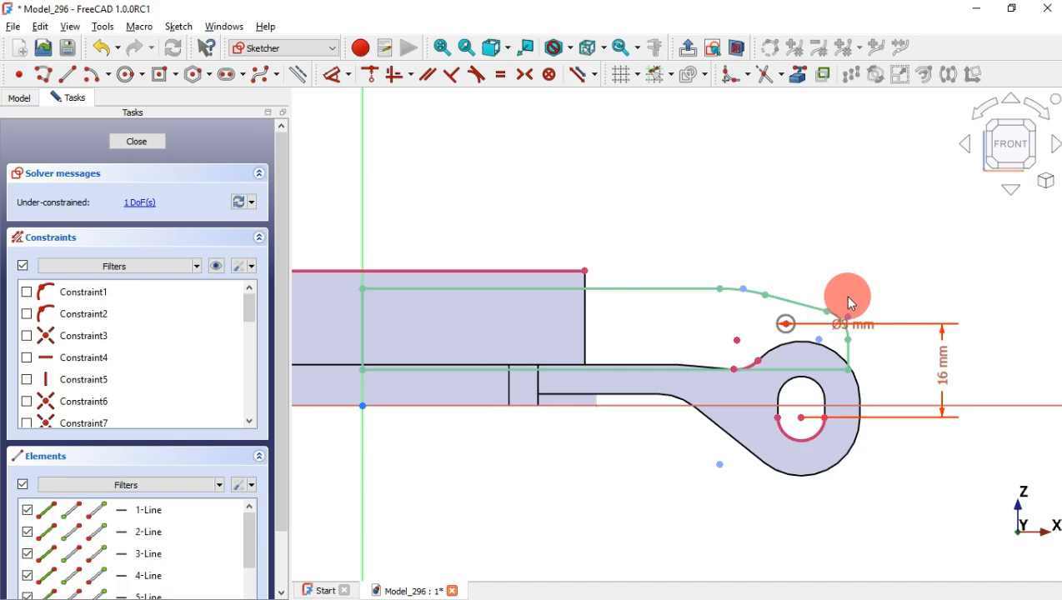
pyautogui.hotkey('alt', 'Tab')
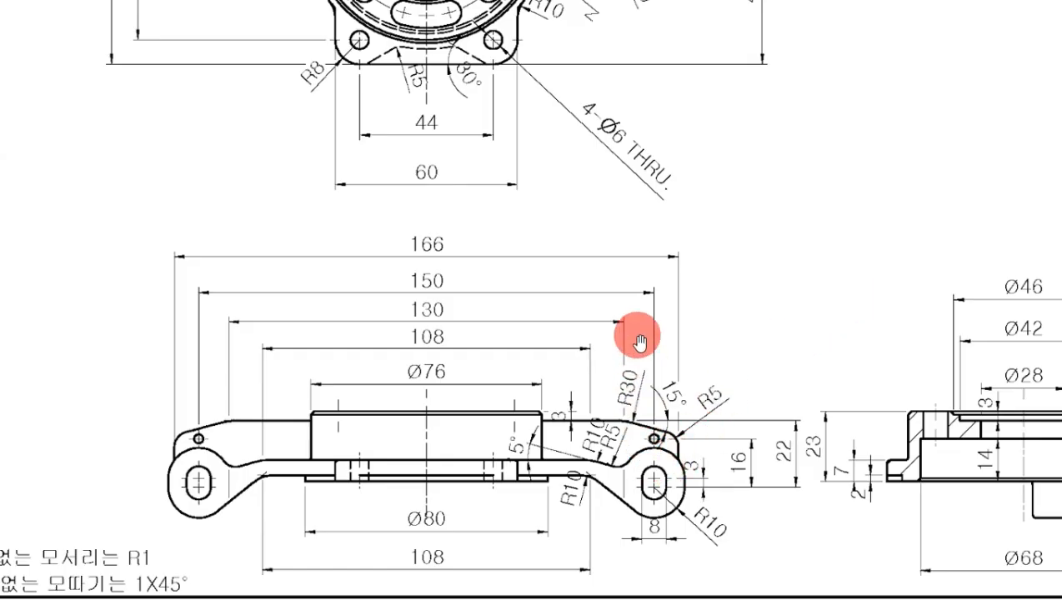
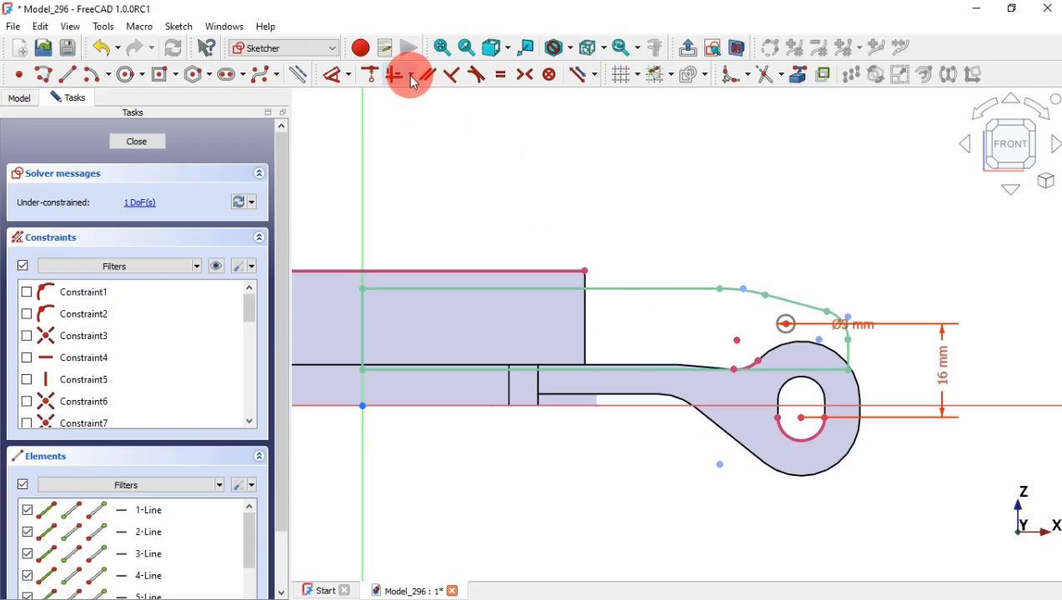
pyautogui.click(412, 76)
pyautogui.click(487, 135)
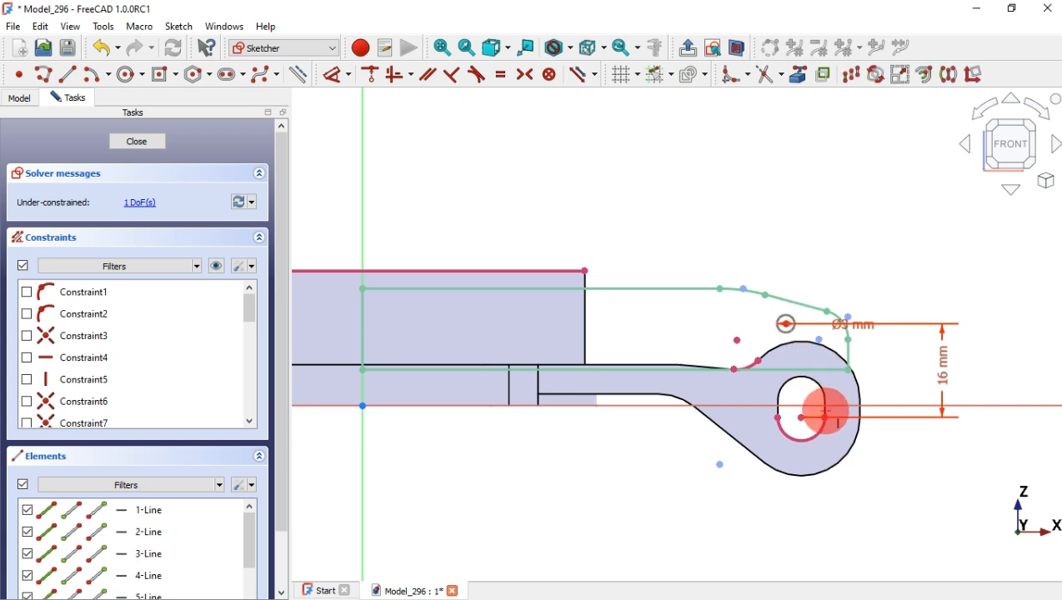
pyautogui.click(800, 416)
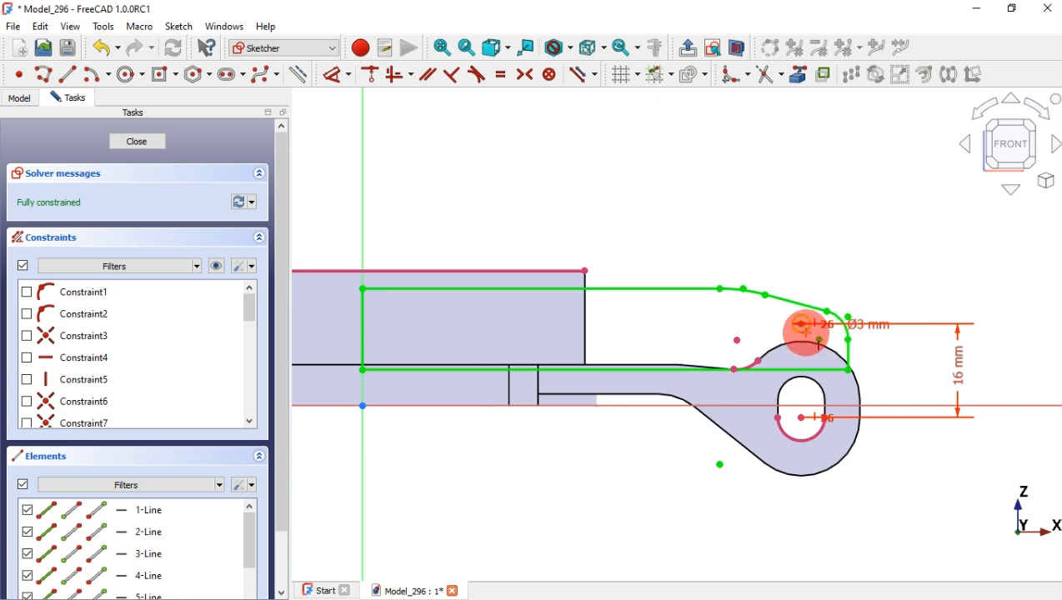
pyautogui.press('Escape')
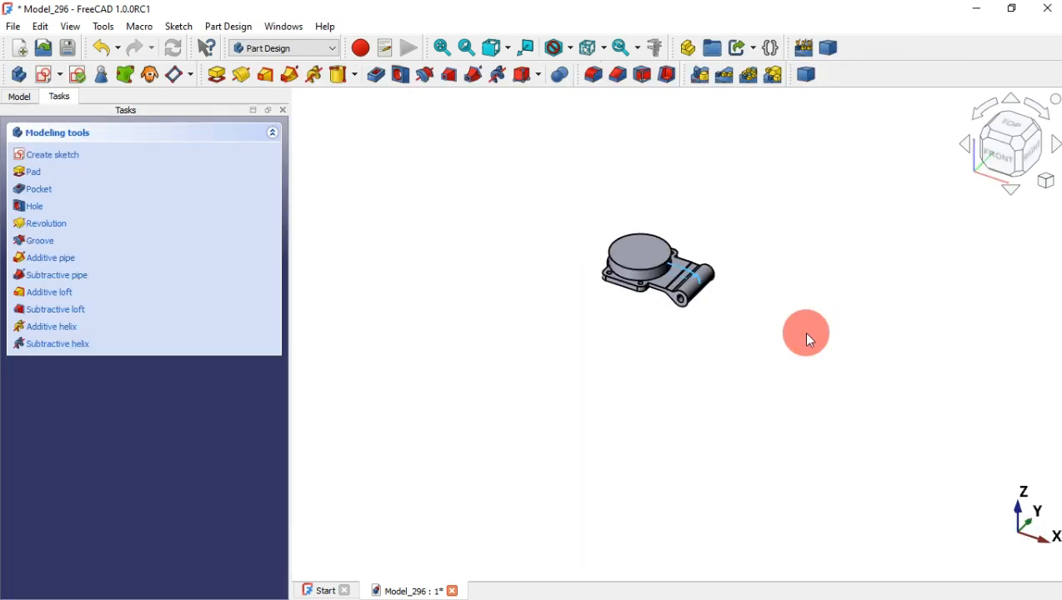
# Pad the upper arm profile with a length of 5 mm
pyautogui.scroll(5, 675, 263)
pyautogui.scroll(3, 681, 268)
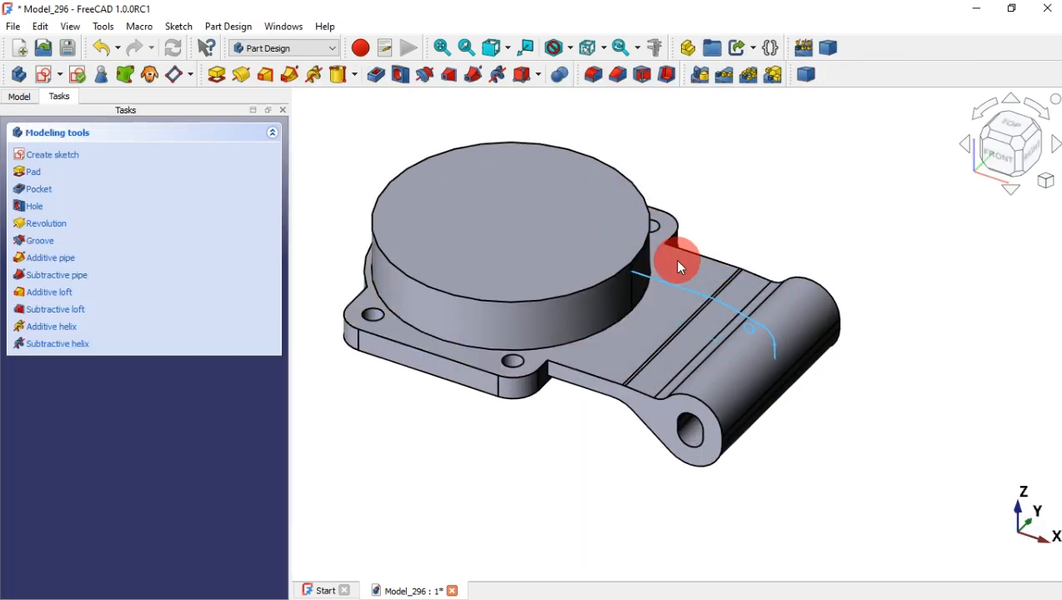
pyautogui.click(216, 75)
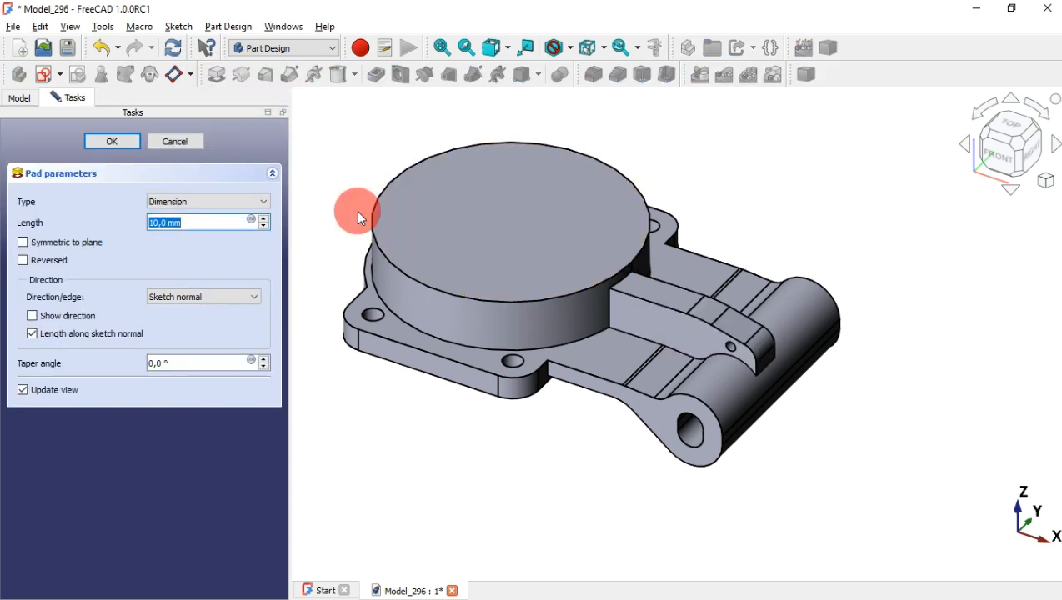
pyautogui.write('5')
pyautogui.press('Return')
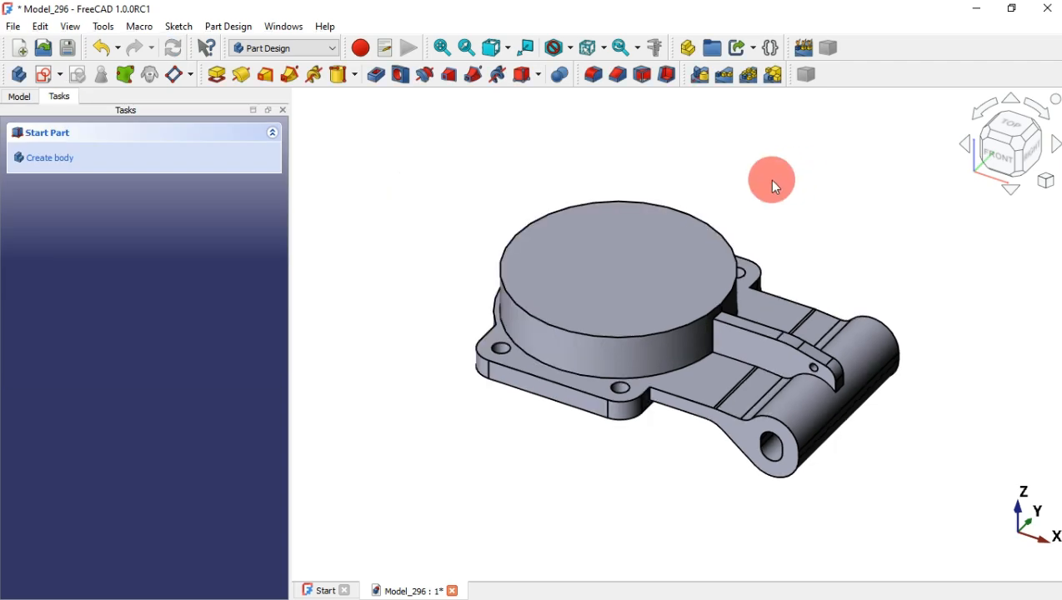
pyautogui.moveTo(770, 180); pyautogui.dragTo(726, 216)
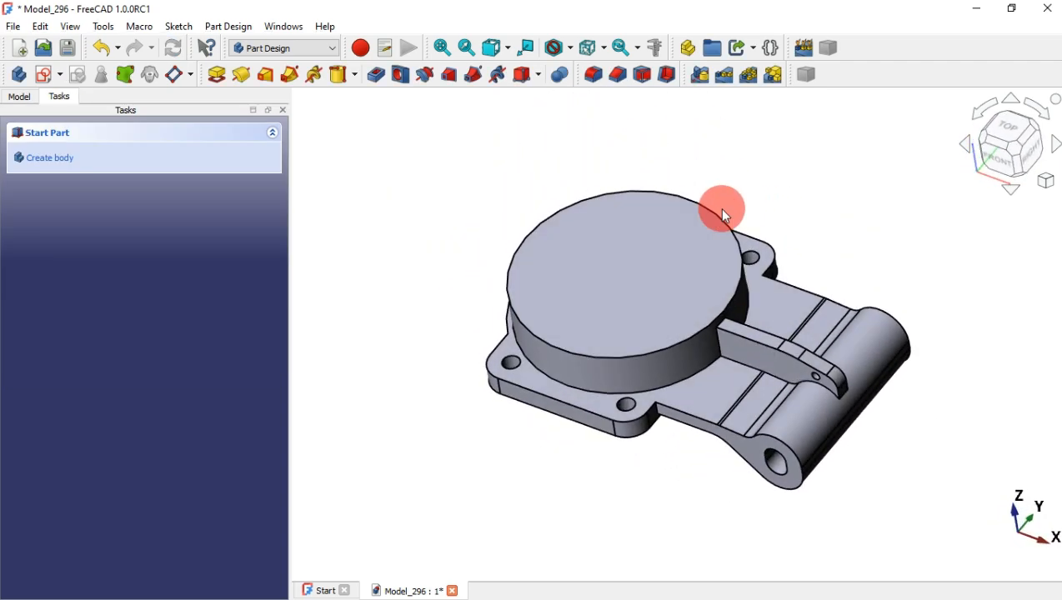
# Check the upper arm's position in the drawing's top view and show the sketch Sketch002 under Pad002
pyautogui.hotkey('alt', 'Tab')
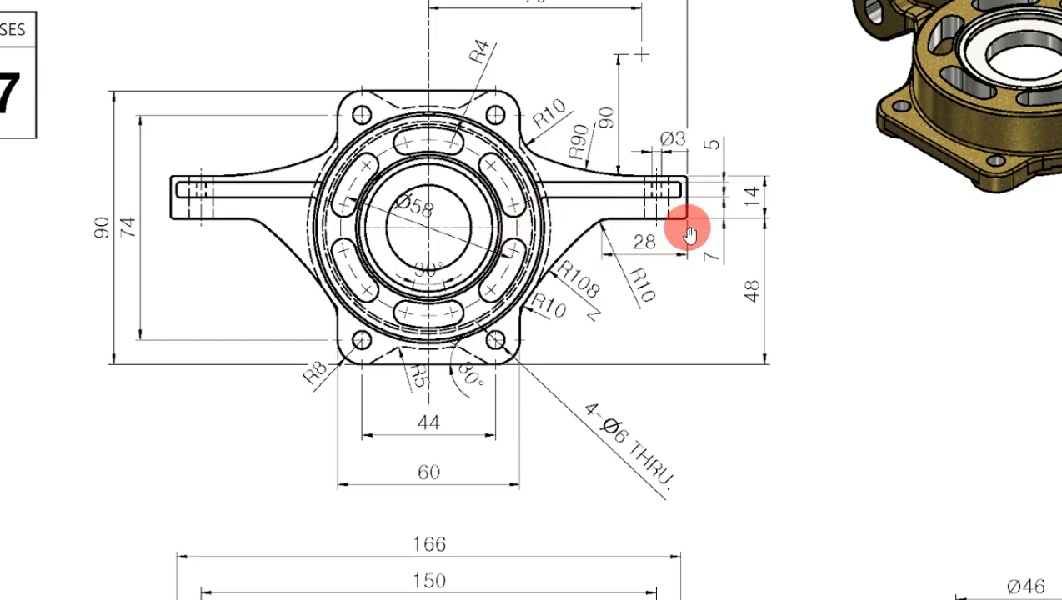
pyautogui.hotkey('alt', 'Tab')
pyautogui.moveTo(847, 228); pyautogui.dragTo(831, 244, button='middle')
pyautogui.press('Home')
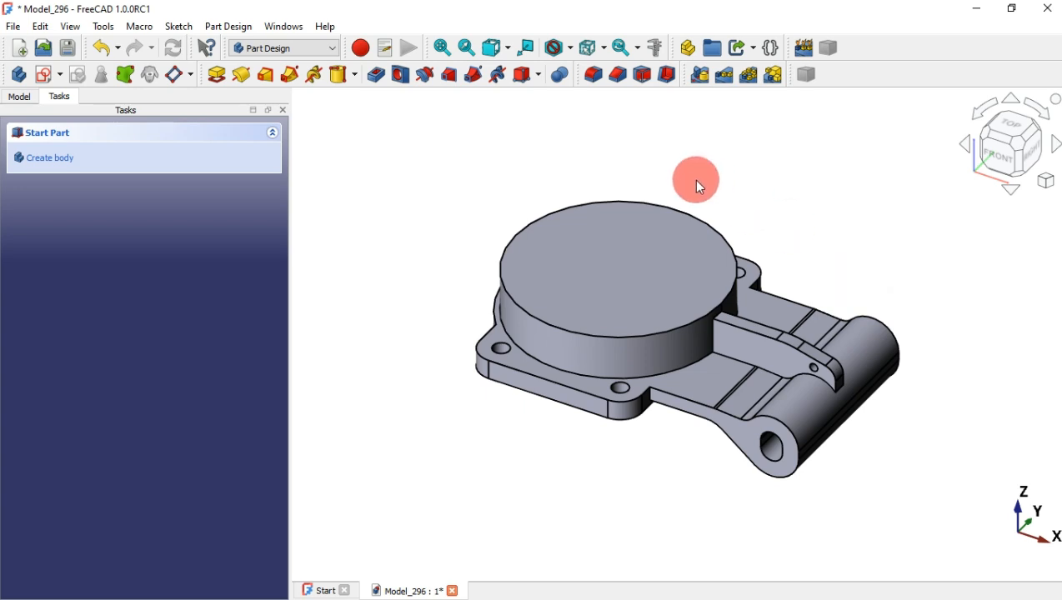
pyautogui.click(25, 100)
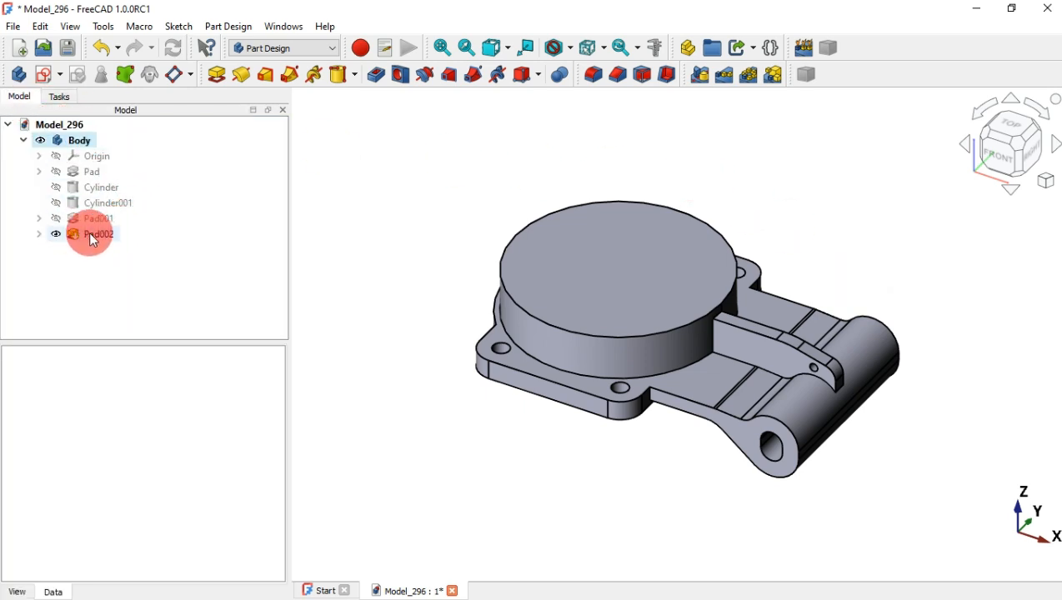
pyautogui.click(135, 249)
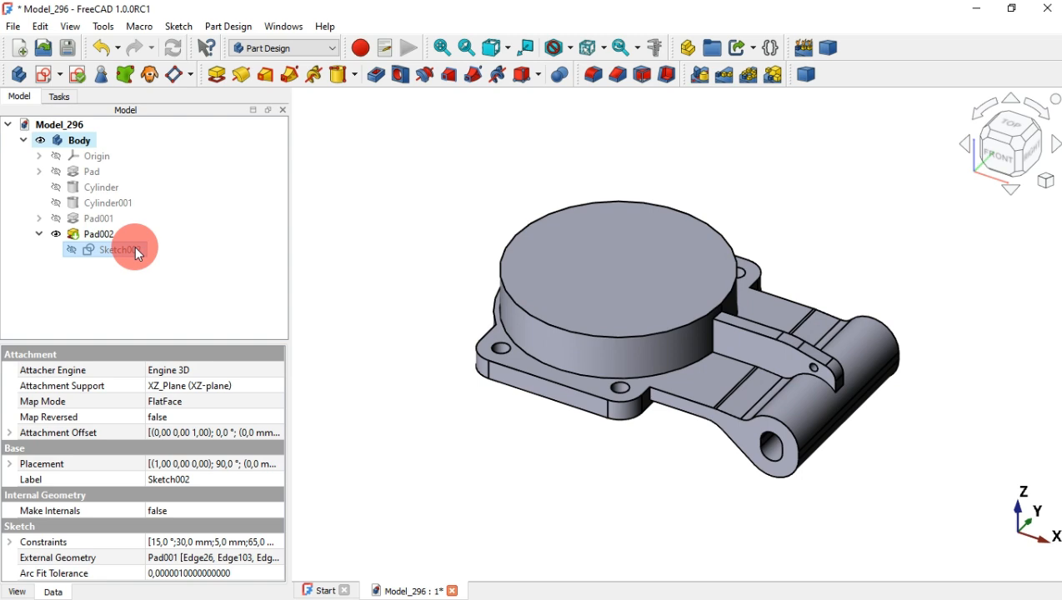
pyautogui.press('space')
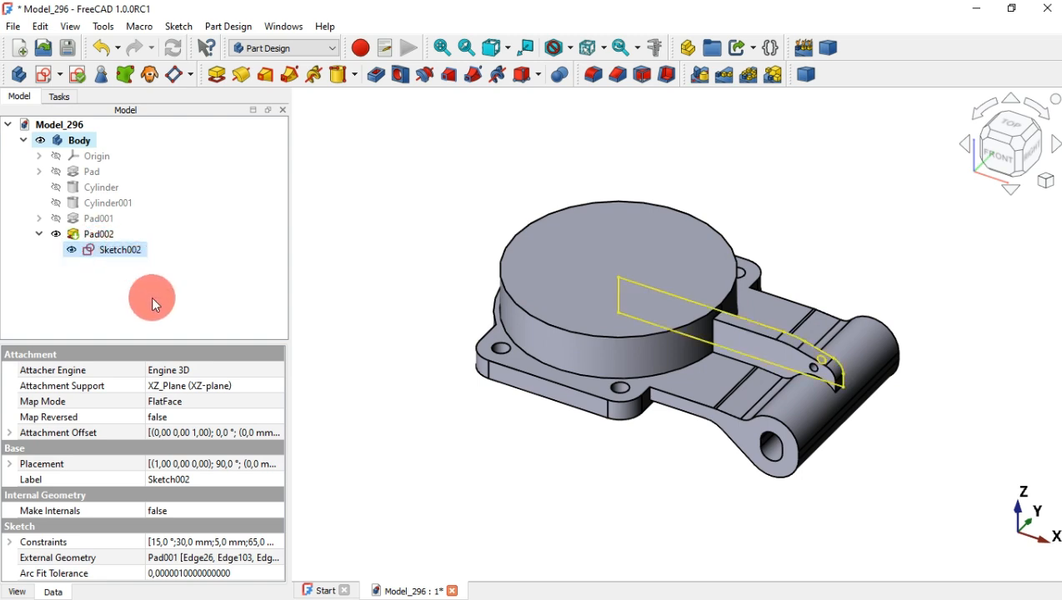
# Set the z position of Sketch002's attachment offset to -15 mm, using the top view to judge the direction
pyautogui.click(10, 434)
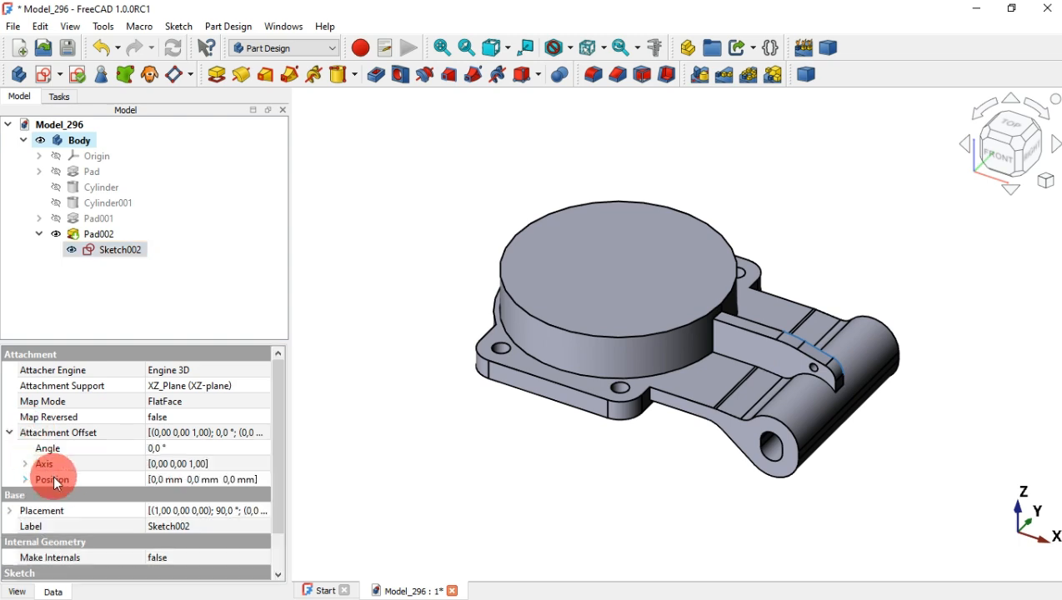
pyautogui.click(30, 478)
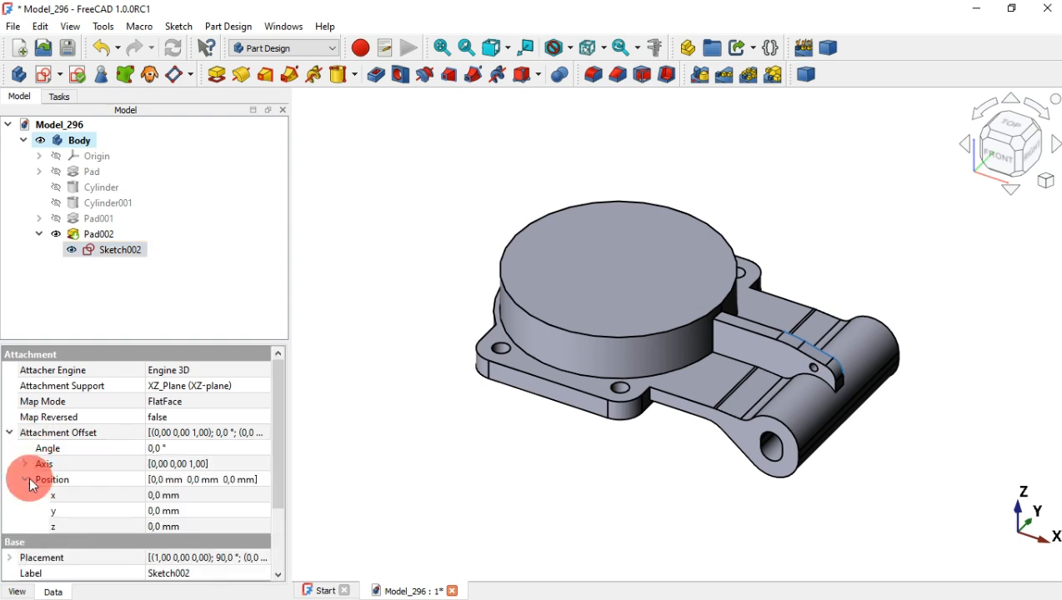
pyautogui.click(239, 529)
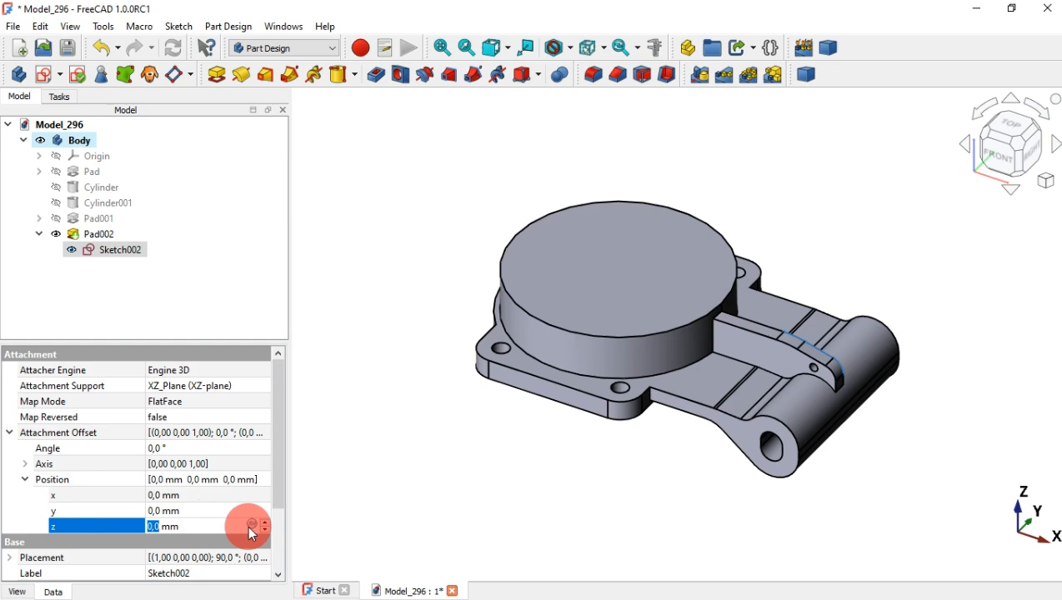
pyautogui.click(1012, 125)
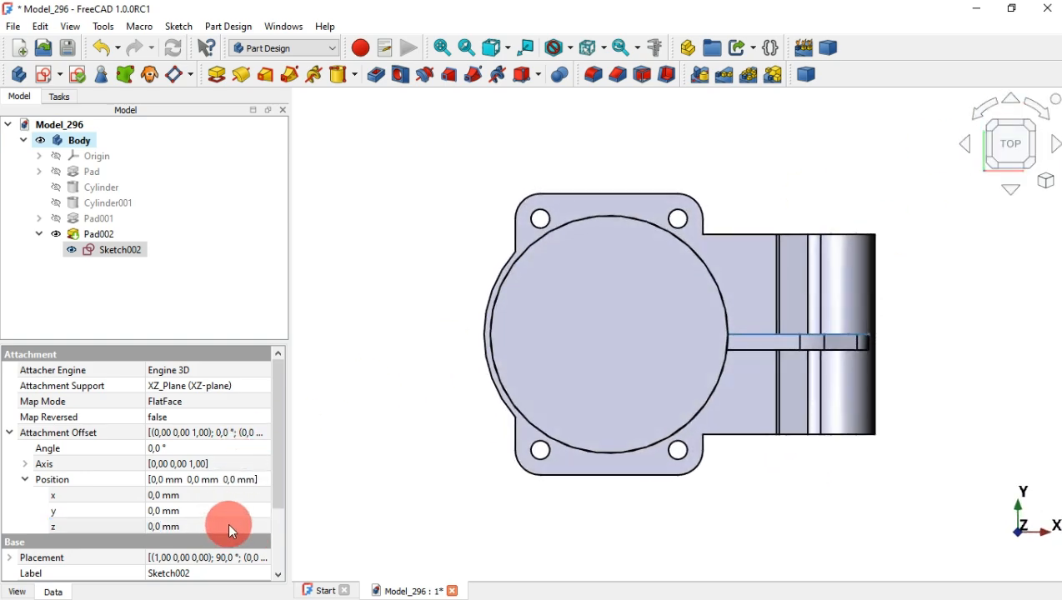
pyautogui.click(230, 526)
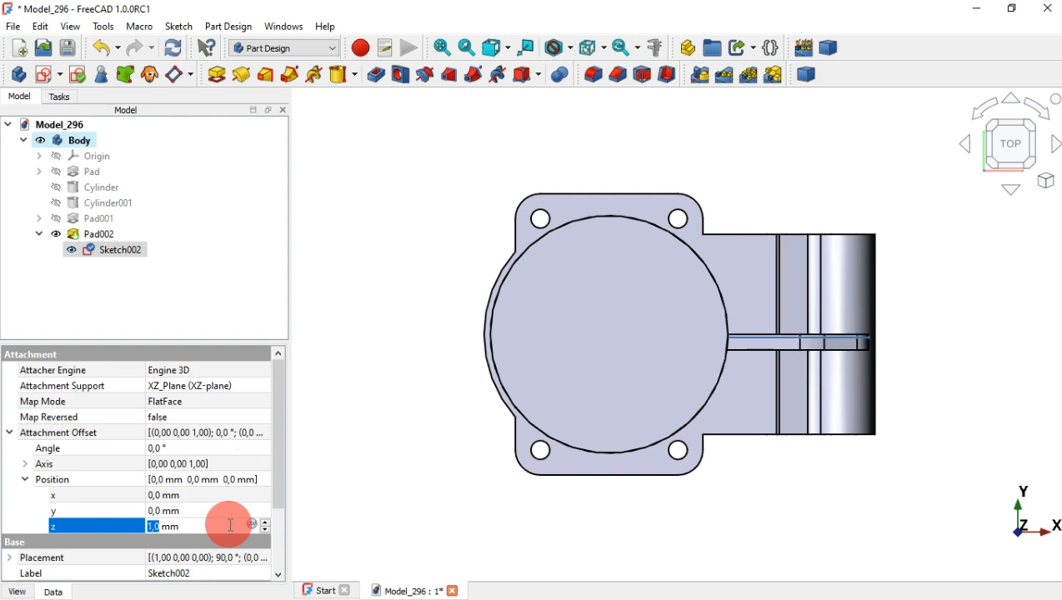
pyautogui.scroll(14, 230, 525)
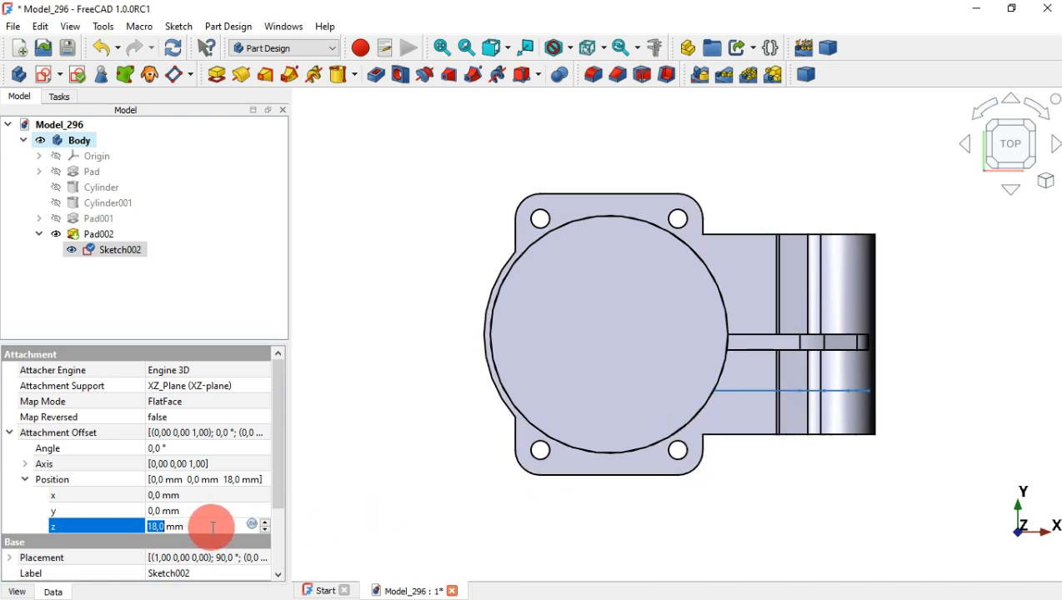
pyautogui.scroll(-3, 214, 527)
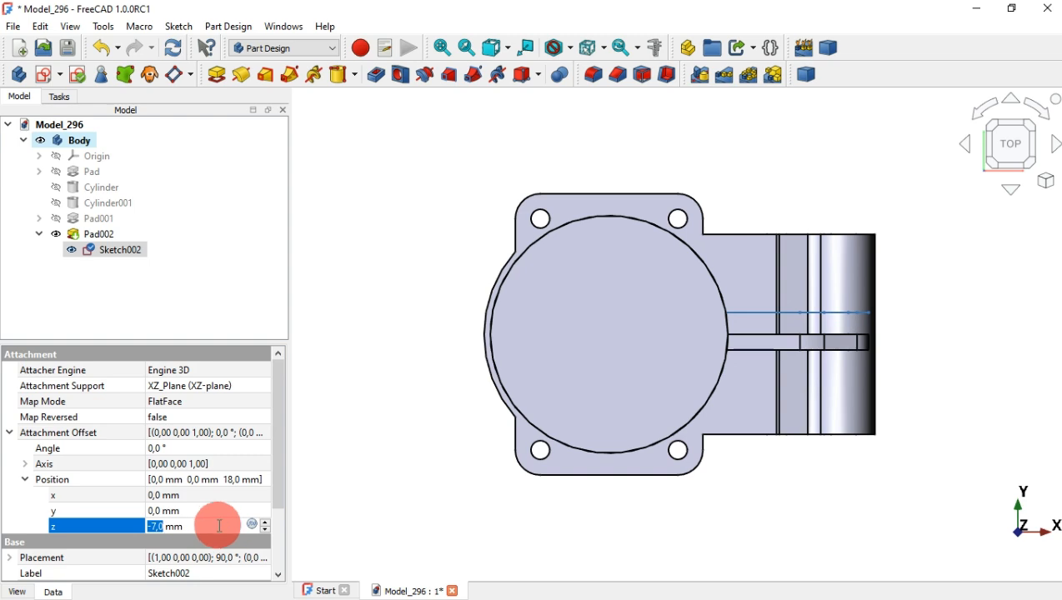
pyautogui.click(133, 533)
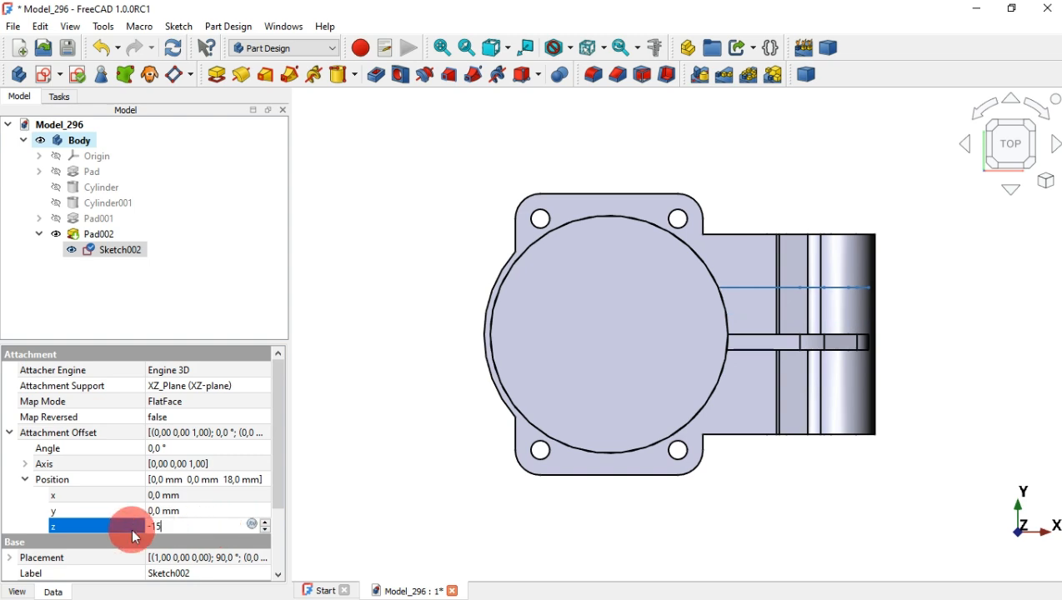
pyautogui.write('-15')
pyautogui.press('Return')
pyautogui.moveTo(277, 471); pyautogui.dragTo(278, 522)
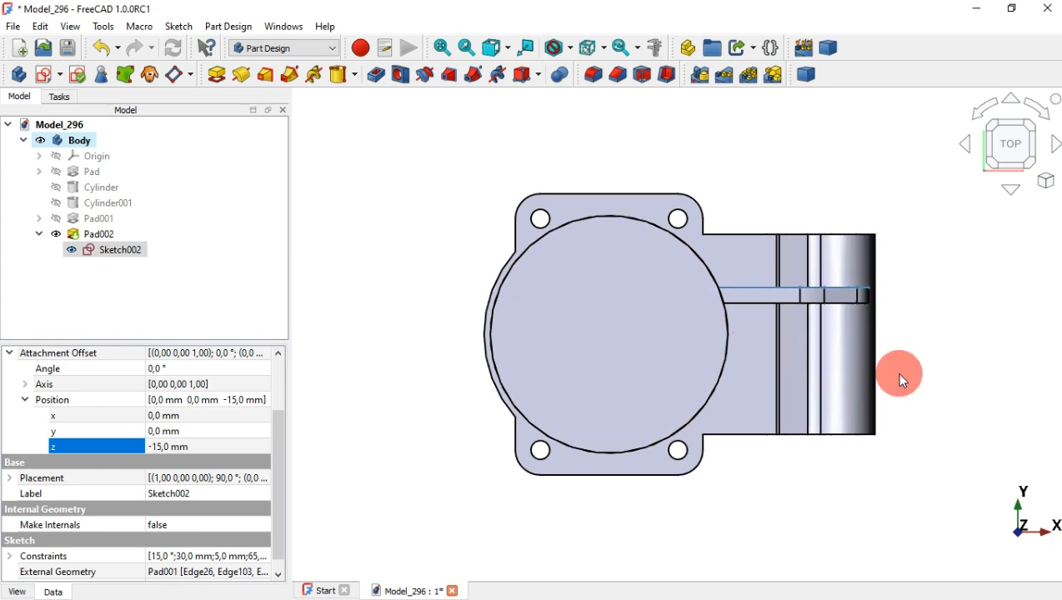
# Hide Sketch002, inspect the repositioned arm in the isometric view, and clear the selection
pyautogui.moveTo(896, 372); pyautogui.dragTo(754, 403)
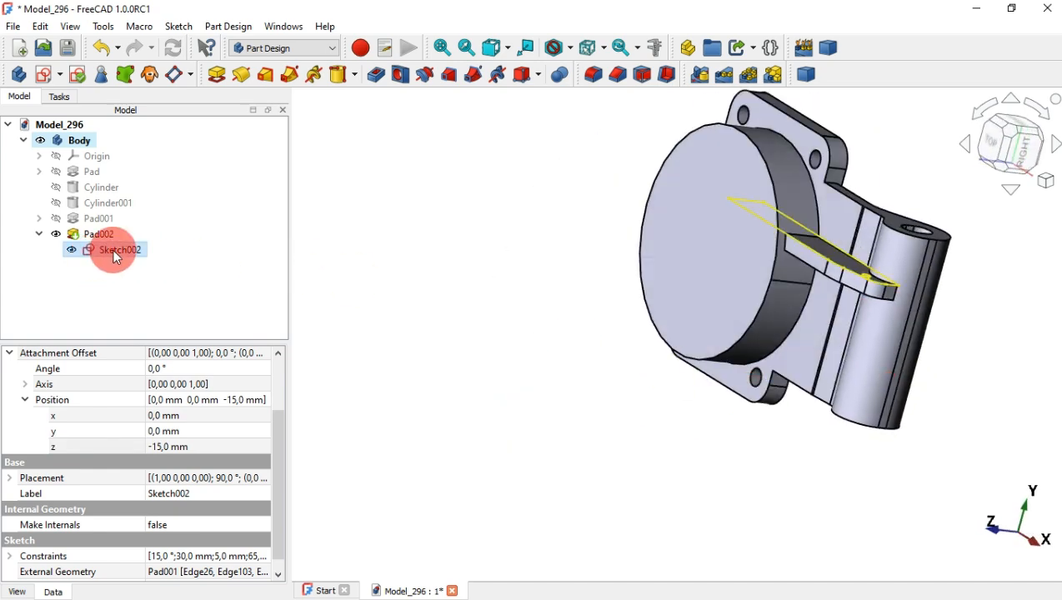
pyautogui.press('0')
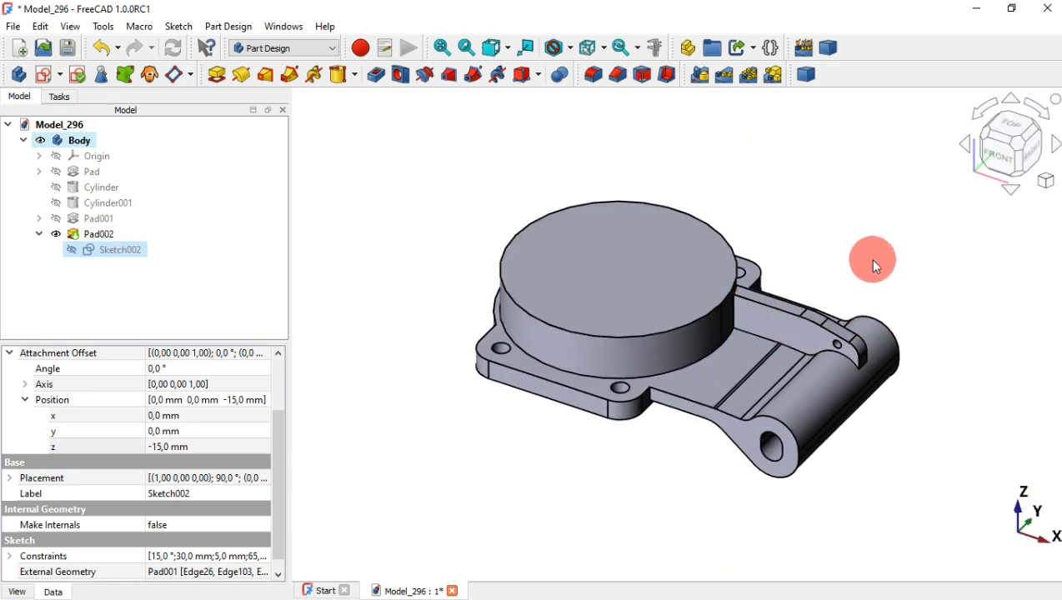
pyautogui.moveTo(871, 261)
pyautogui.mouseDown()
pyautogui.moveTo(678, 318)
pyautogui.moveTo(785, 341)
pyautogui.moveTo(846, 287)
pyautogui.mouseUp()
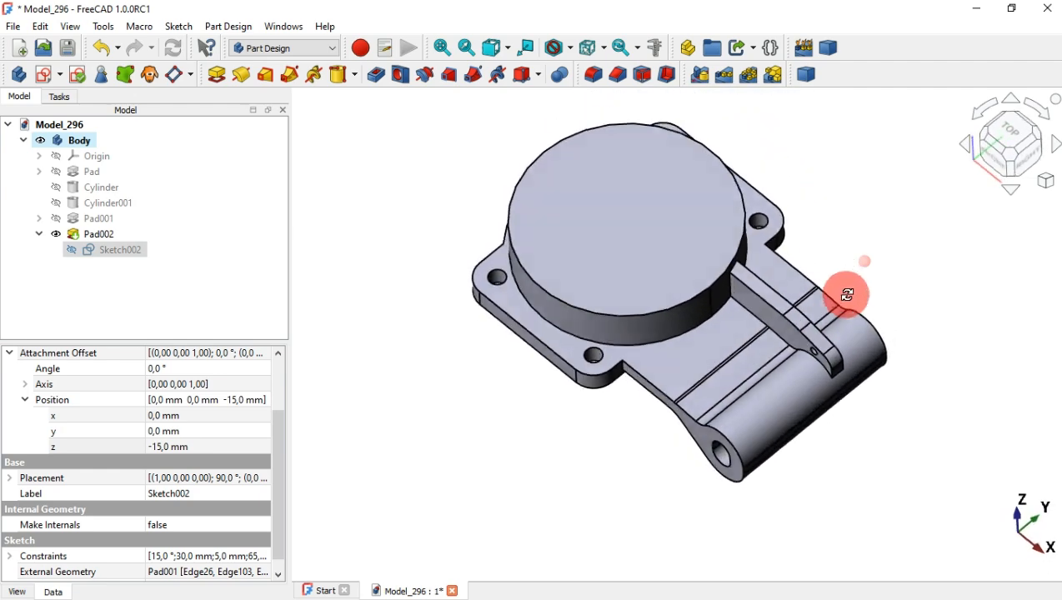
pyautogui.press('0')
pyautogui.click(846, 183)
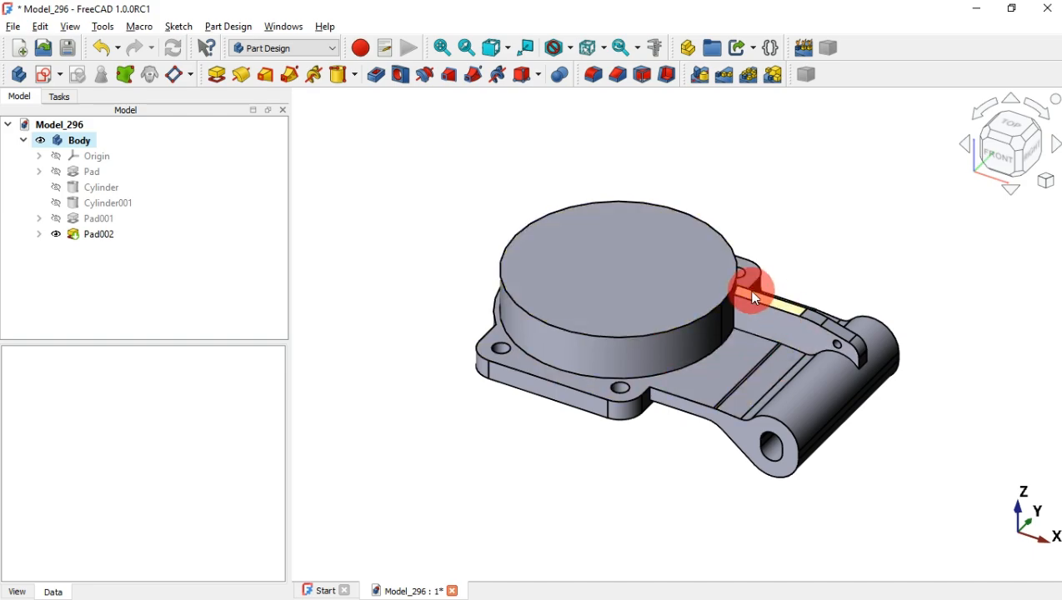
# Check the flange outline in the drawing's top view and start a new sketch on the boss's circular top face
pyautogui.hotkey('alt', 'Tab')
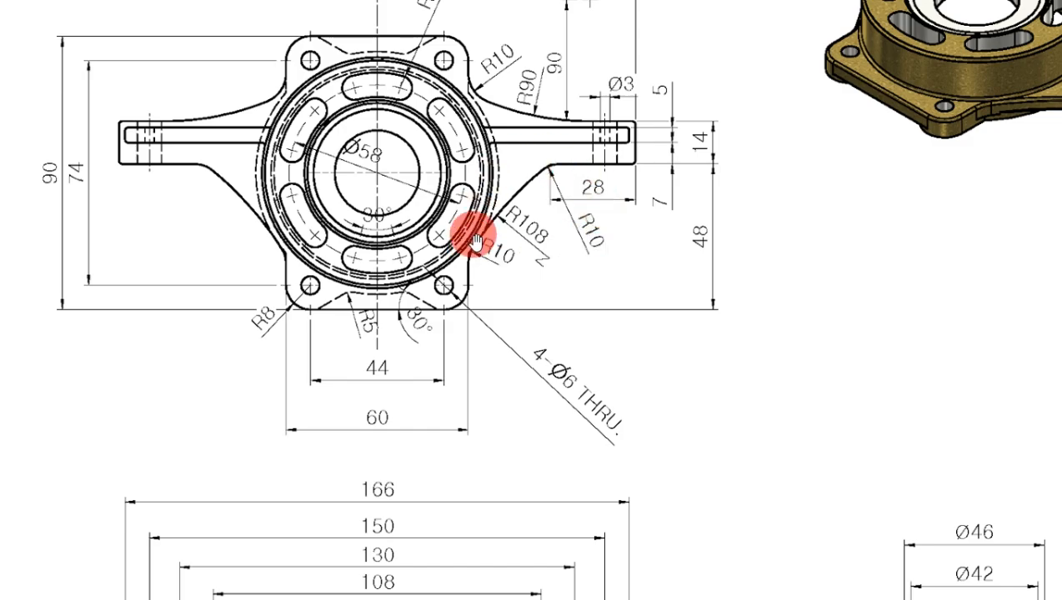
pyautogui.hotkey('alt', 'Tab')
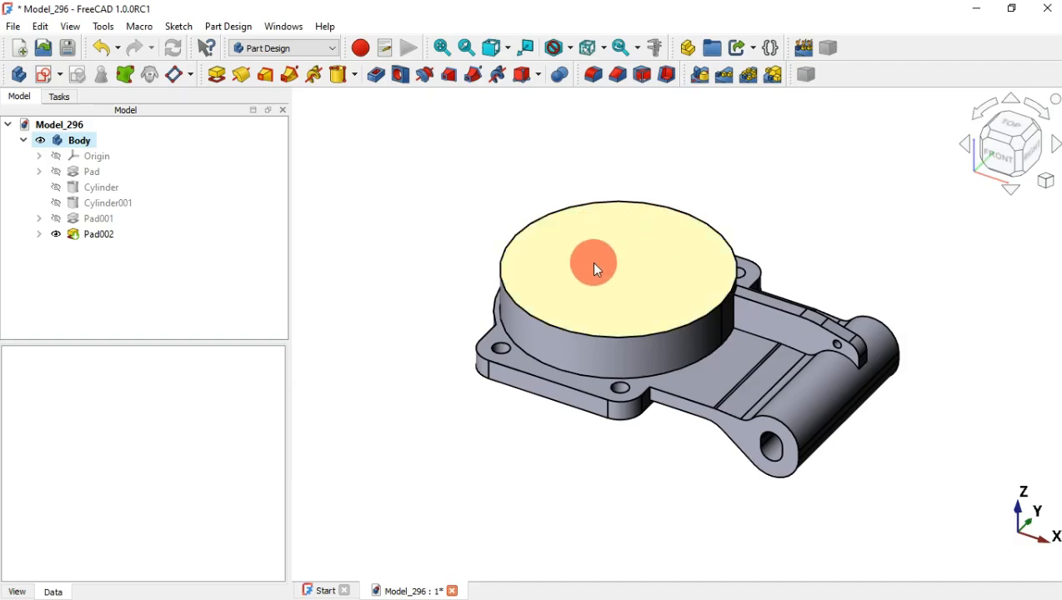
pyautogui.click(598, 270)
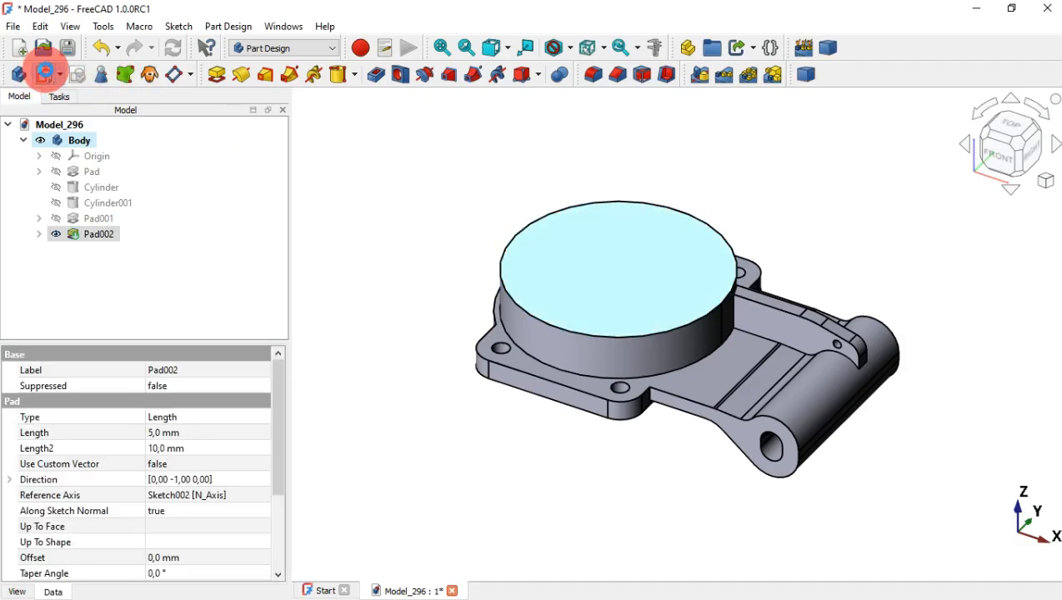
pyautogui.click(46, 74)
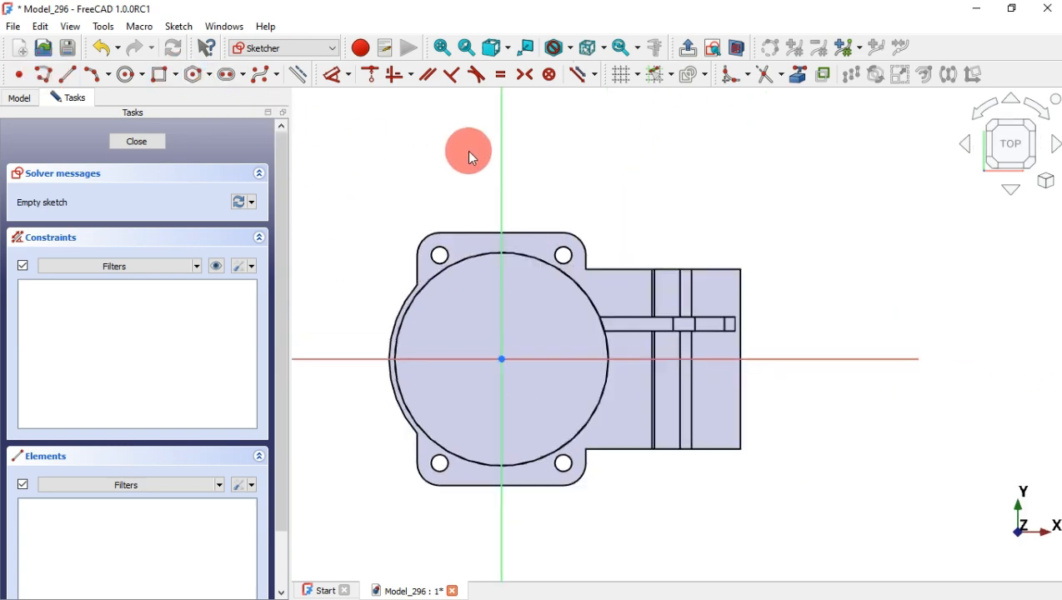
# Draw a large centered rectangle around the hinge end, centred on the horizontal axis, and delete its side nearest the boss
pyautogui.click(176, 75)
pyautogui.click(247, 116)
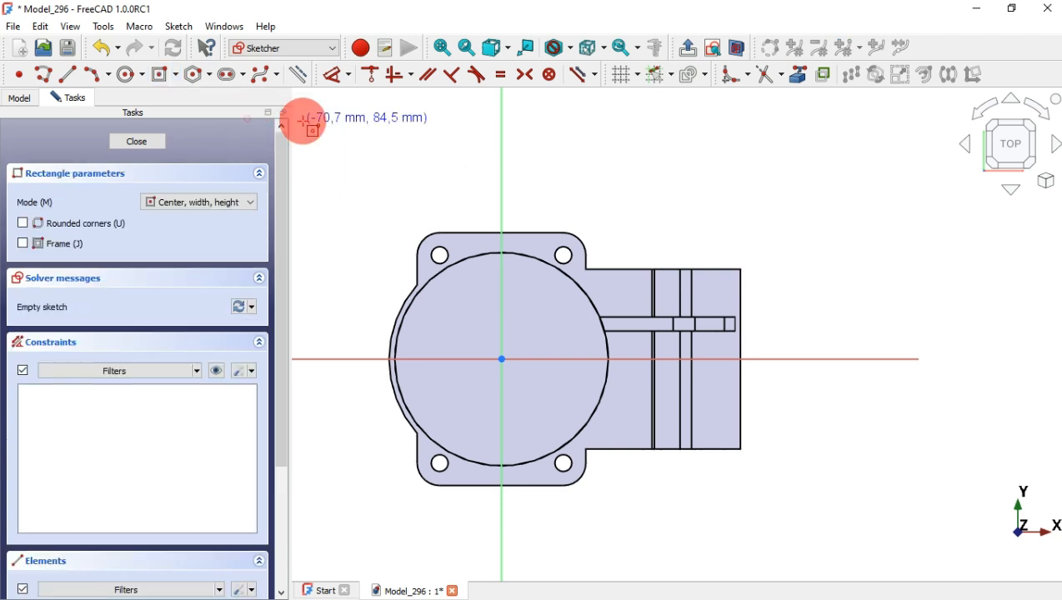
pyautogui.click(737, 359)
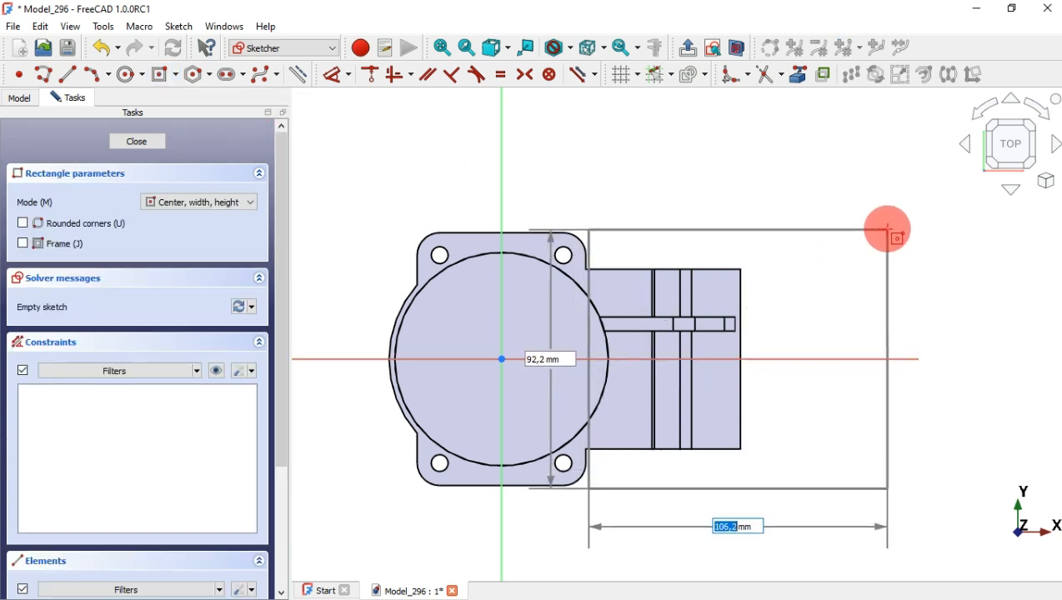
pyautogui.click(917, 178)
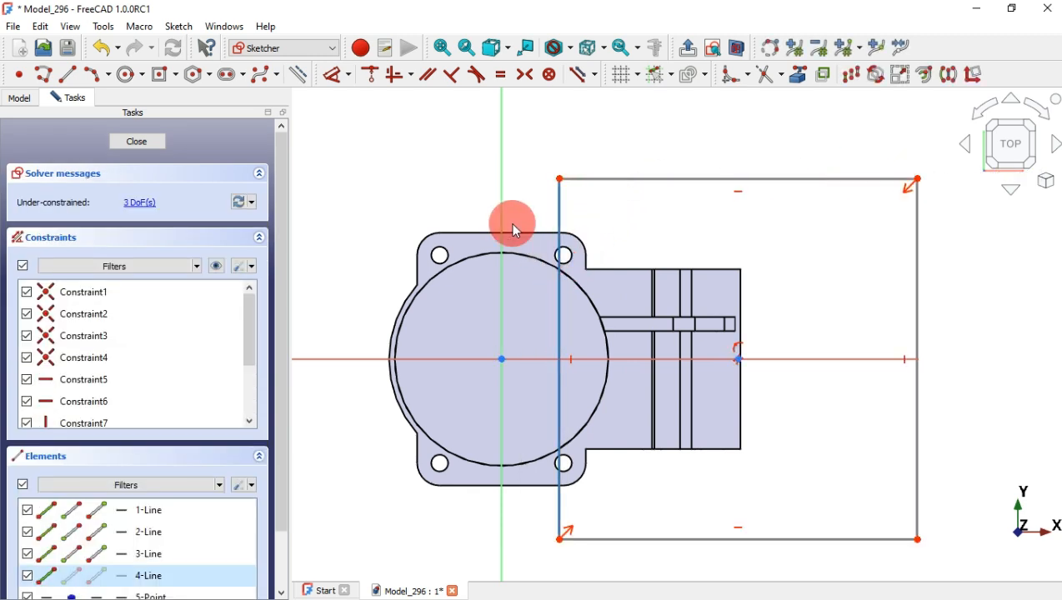
pyautogui.press('Delete')
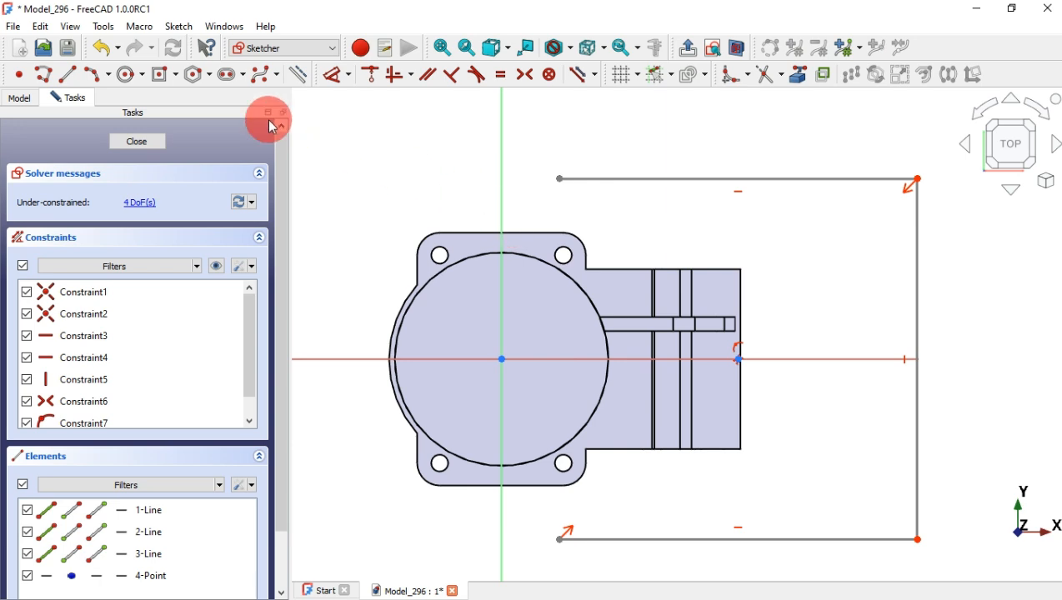
# Draw a vertical line about 33 mm long from the open end of the rectangle's upper side down to the boss edge
pyautogui.click(79, 76)
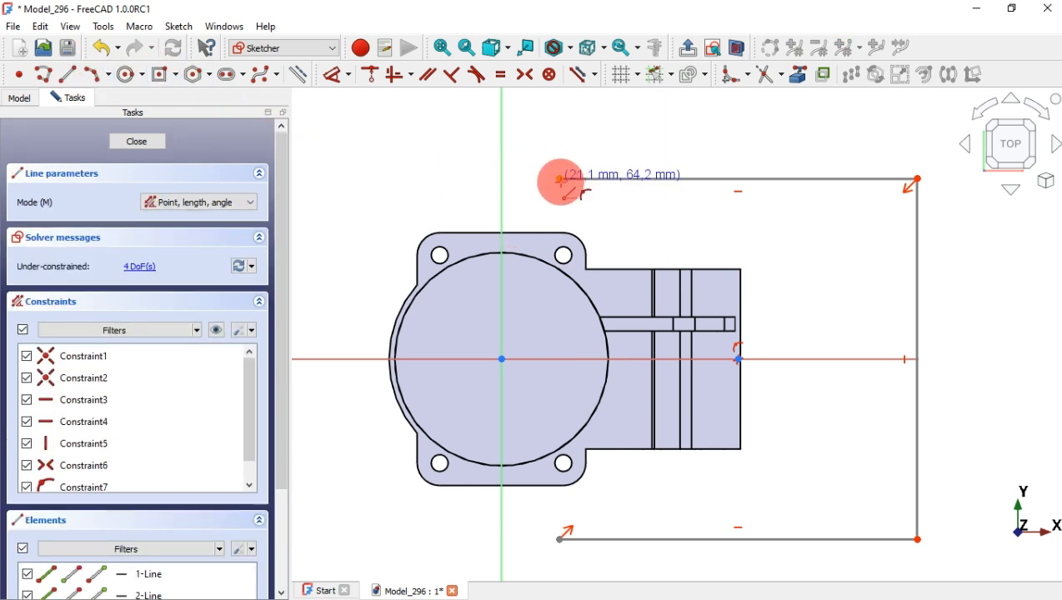
pyautogui.click(560, 178)
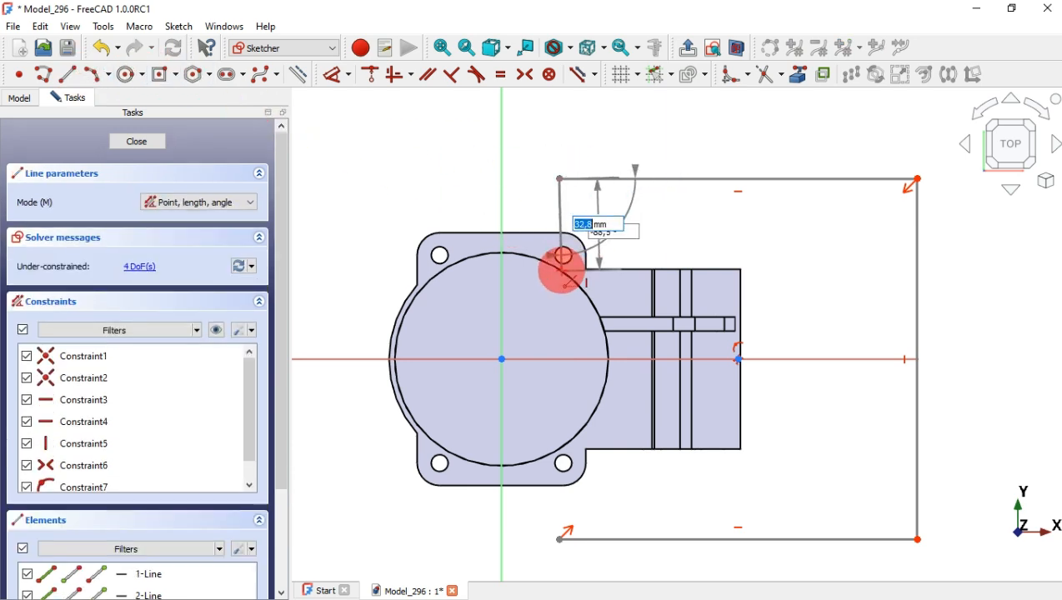
pyautogui.click(562, 271)
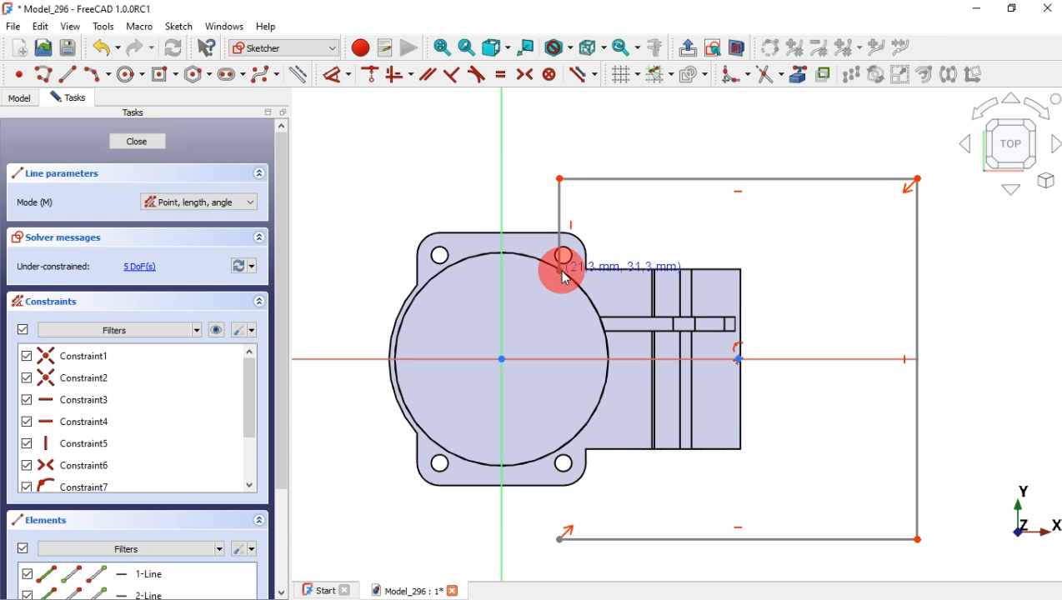
# Draw two connected three-point arcs from the vertical line's lower end along the boss edge to the arm's upper edge
pyautogui.click(108, 75)
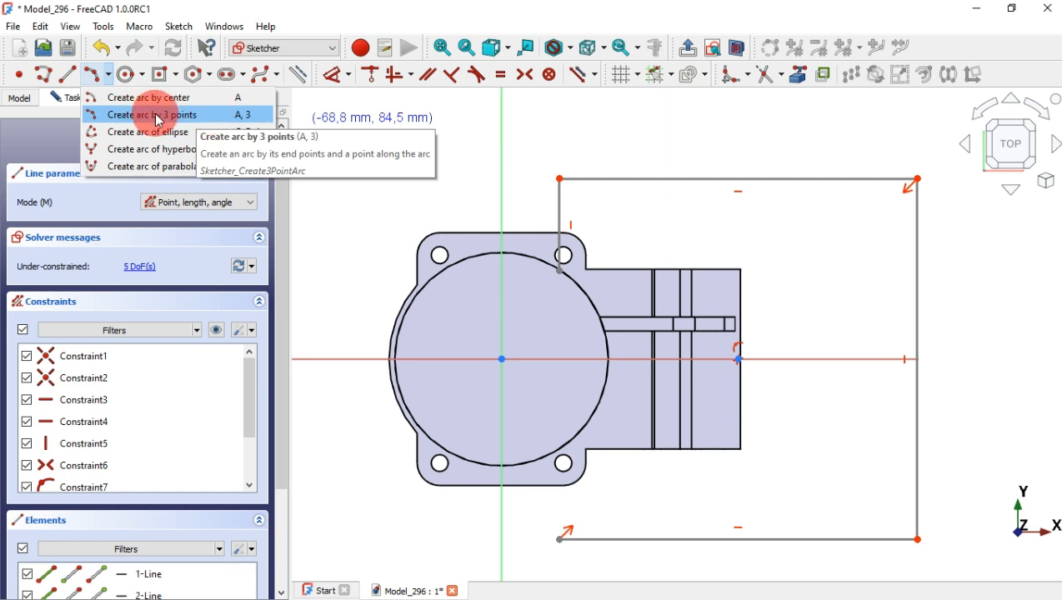
pyautogui.click(221, 119)
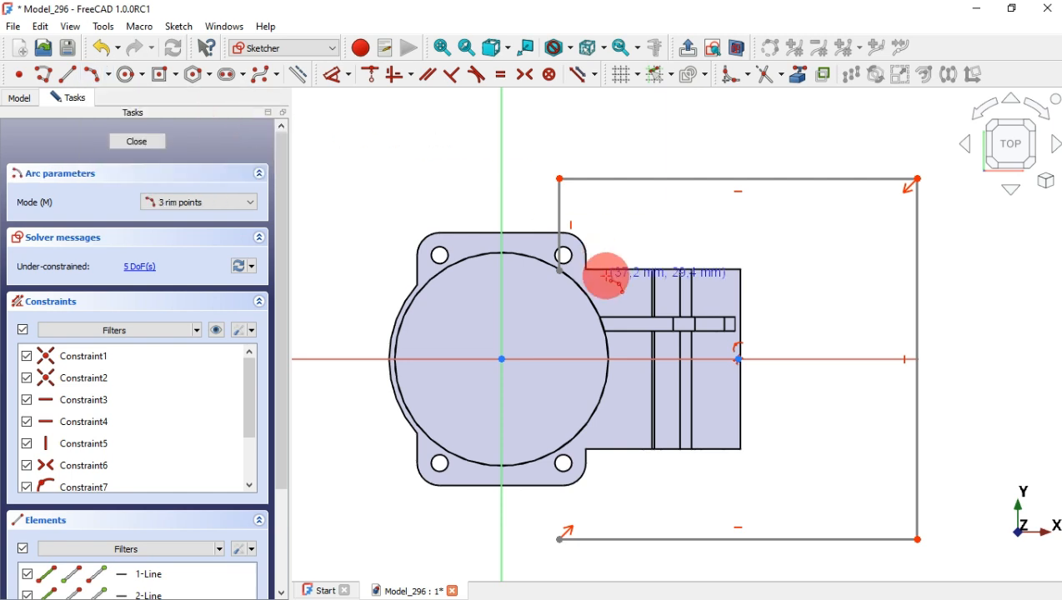
pyautogui.scroll(5, 606, 275)
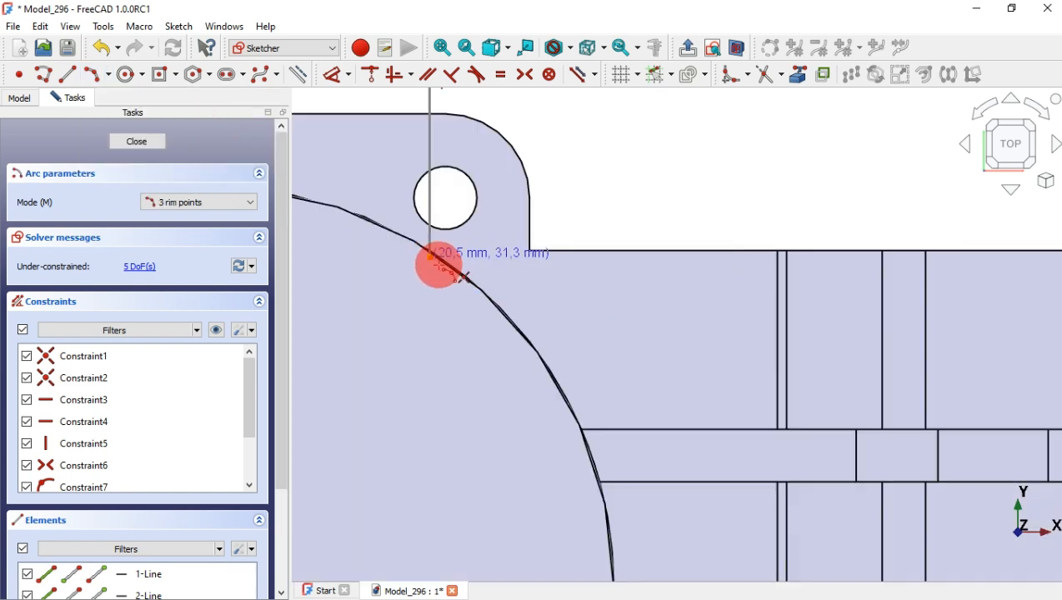
pyautogui.click(430, 256)
pyautogui.click(547, 373)
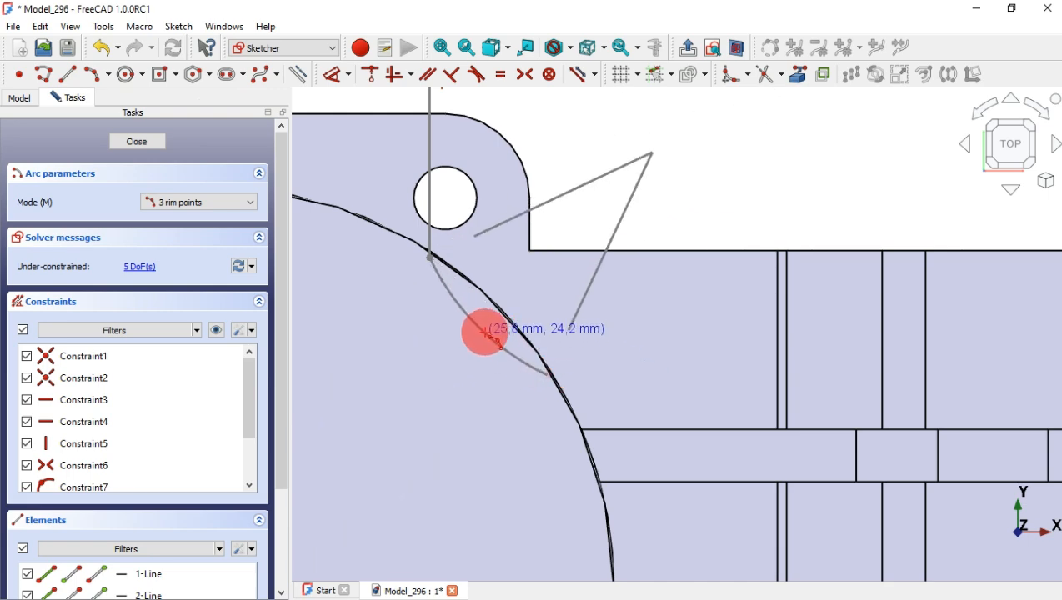
pyautogui.click(526, 280)
pyautogui.scroll(-3, 526, 280)
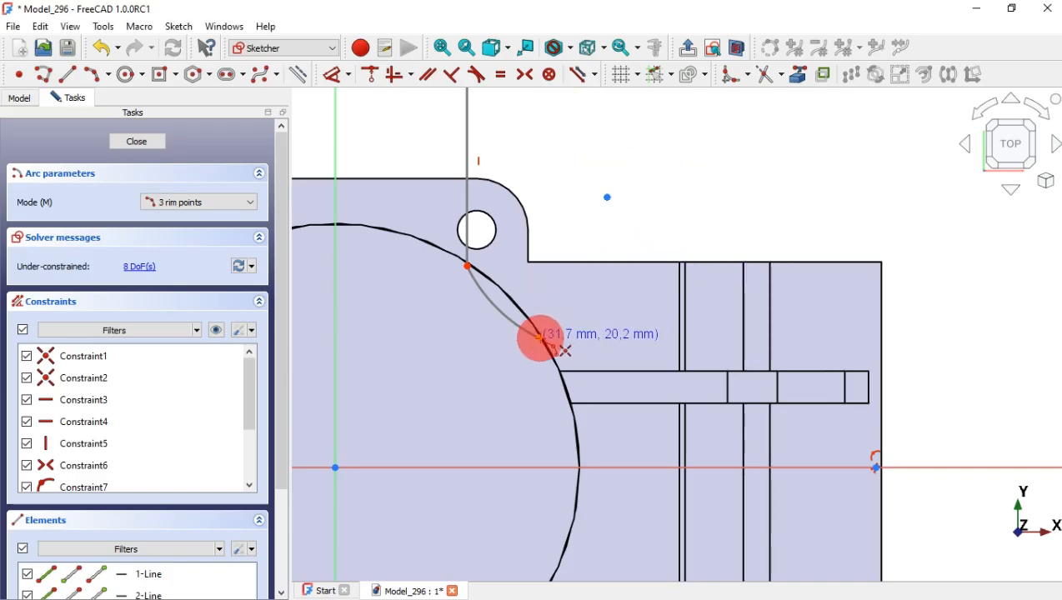
pyautogui.click(541, 338)
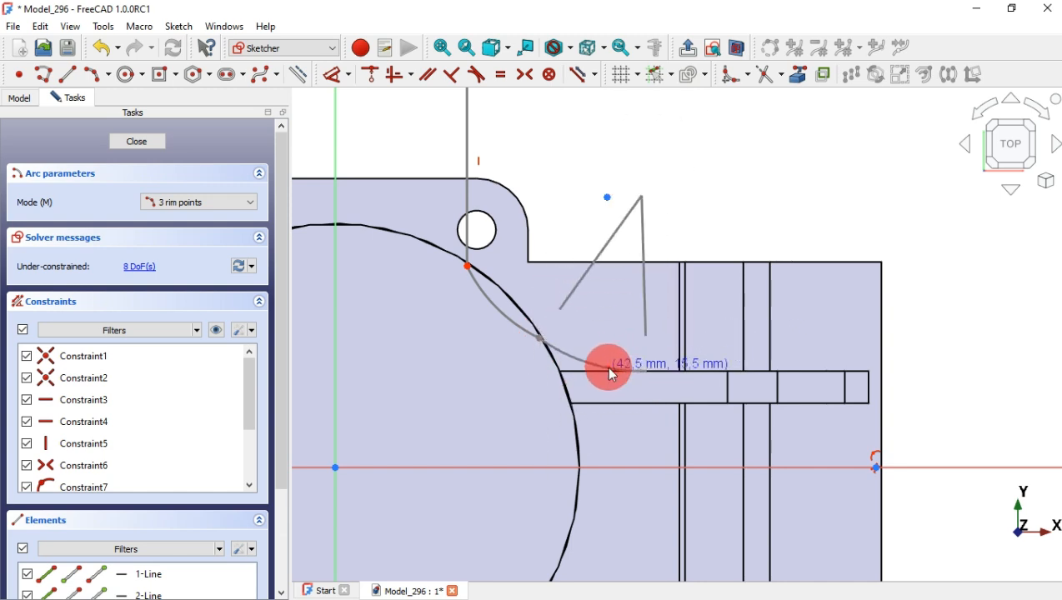
# Draw a corner rectangle of about 41 by 22 mm over the arm's outer end and delete its side nearest the boss
pyautogui.scroll(-4, 534, 273)
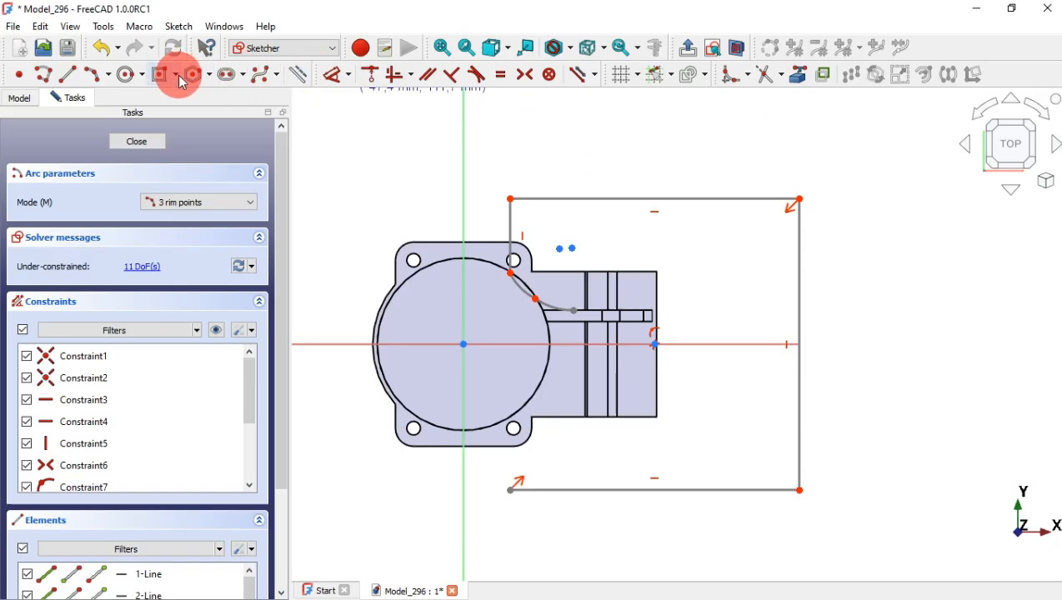
pyautogui.click(180, 80)
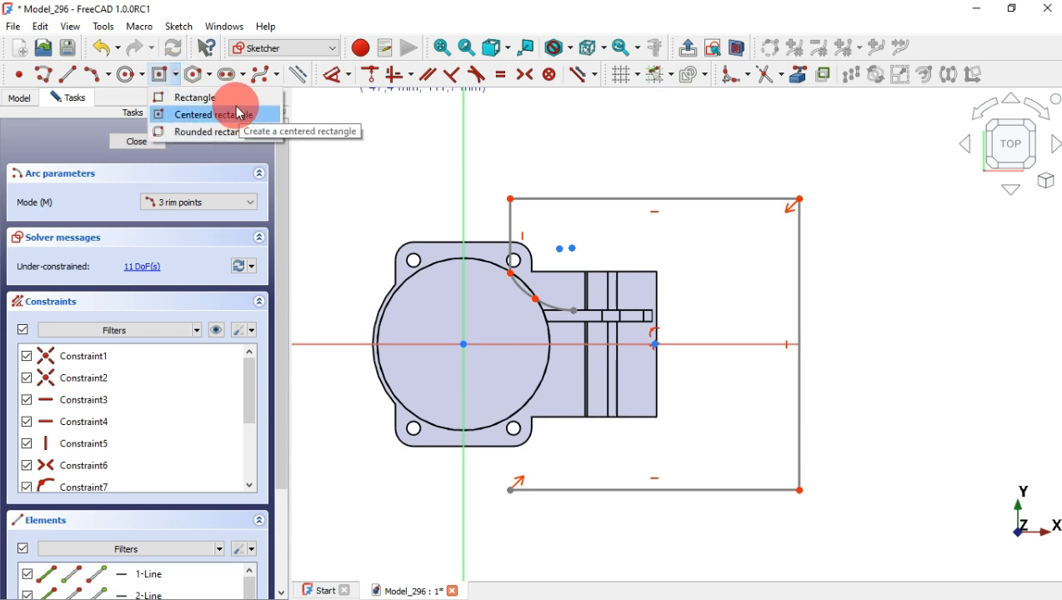
pyautogui.click(235, 94)
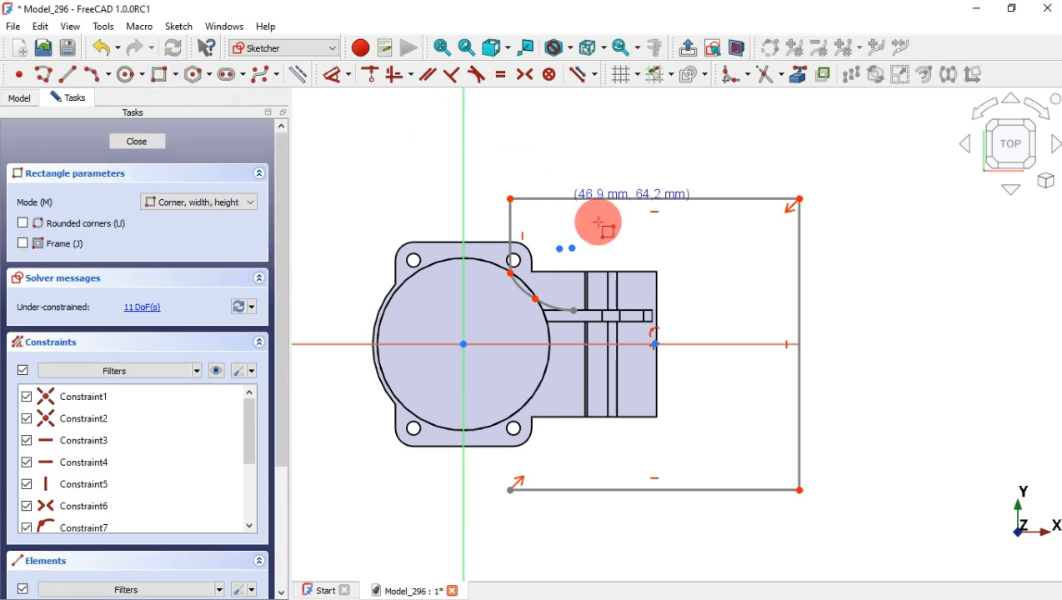
pyautogui.click(594, 310)
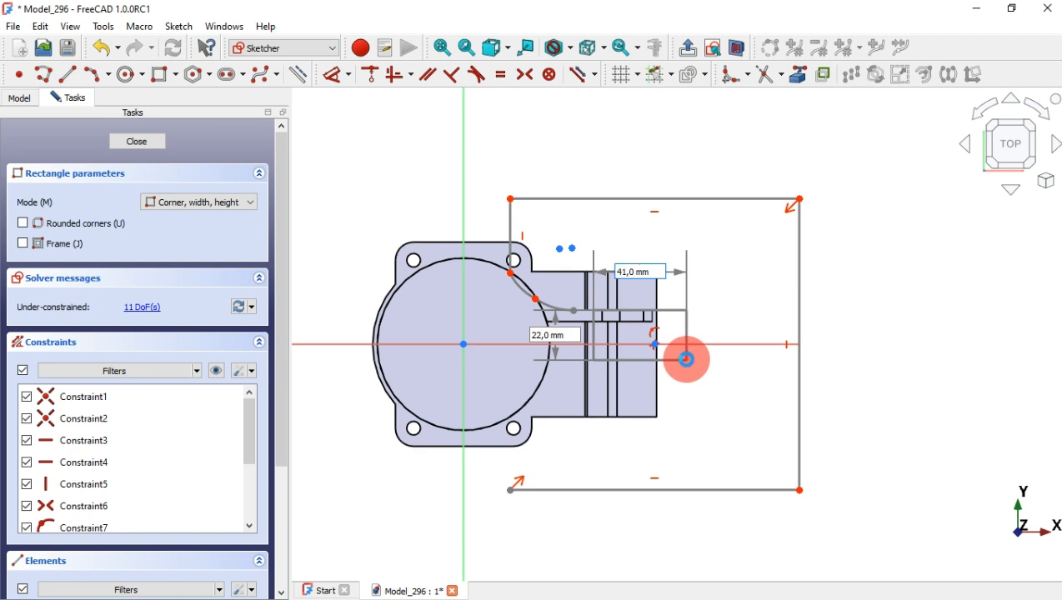
pyautogui.click(686, 359)
pyautogui.scroll(5, 640, 332)
pyautogui.rightClick(640, 333)
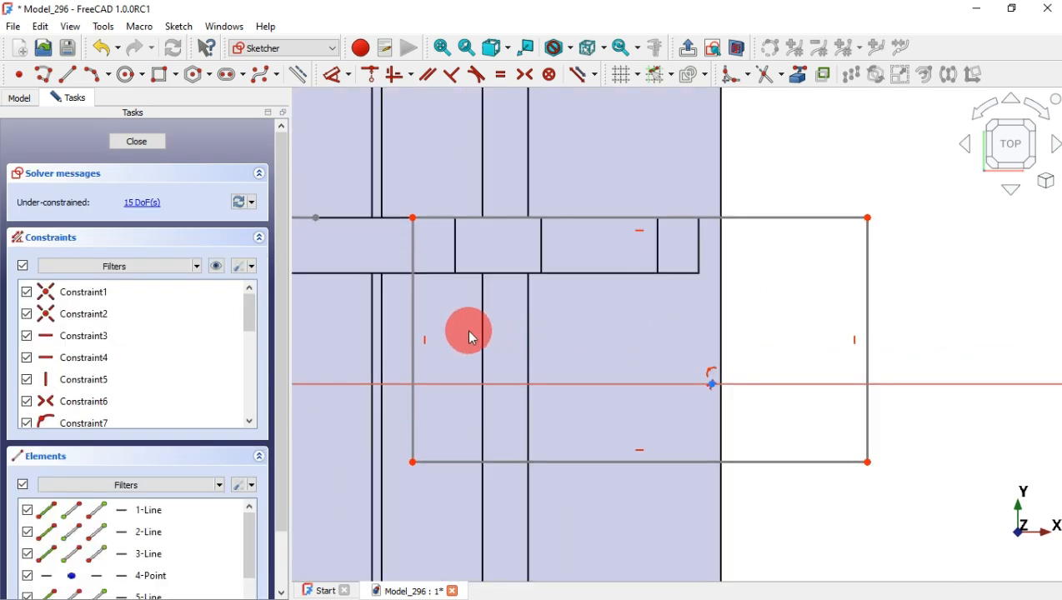
pyautogui.click(410, 314)
pyautogui.press('Delete')
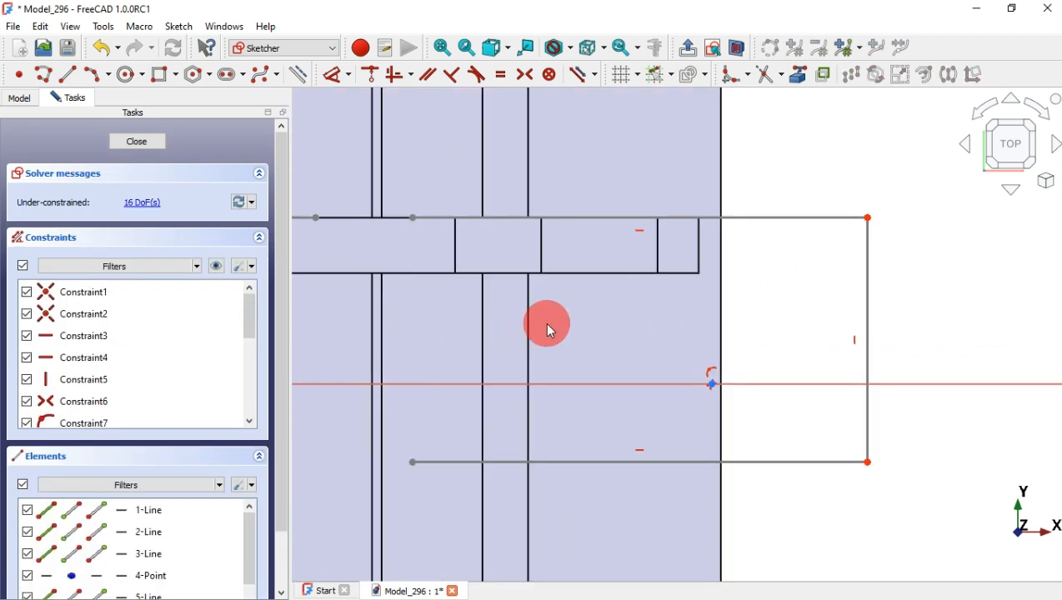
# Make the second arc's free end coincident with the open end of the small rectangle's upper line
pyautogui.scroll(-3, 686, 284)
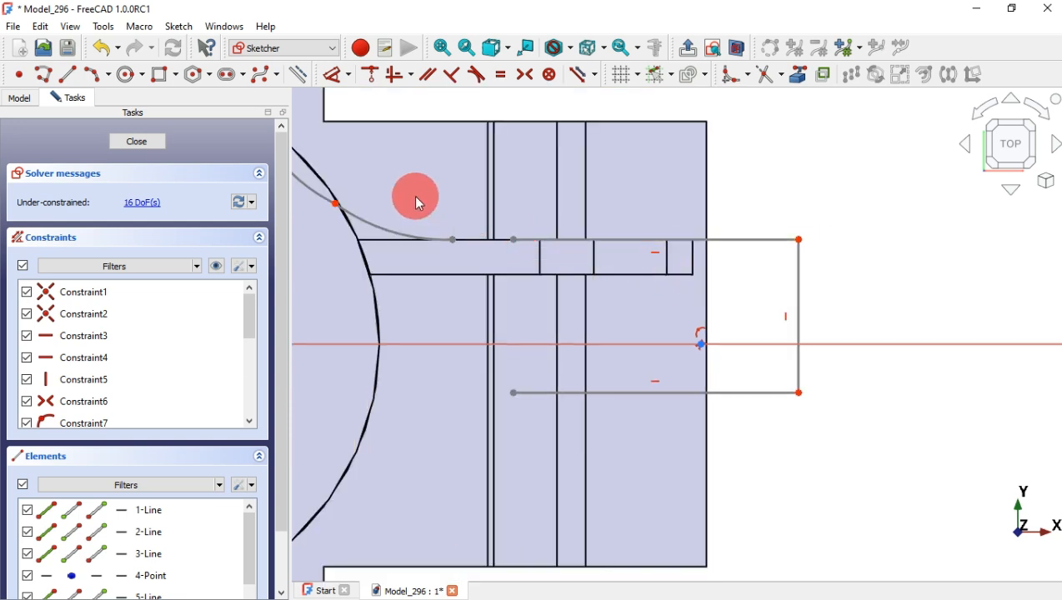
pyautogui.moveTo(415, 195); pyautogui.dragTo(559, 295)
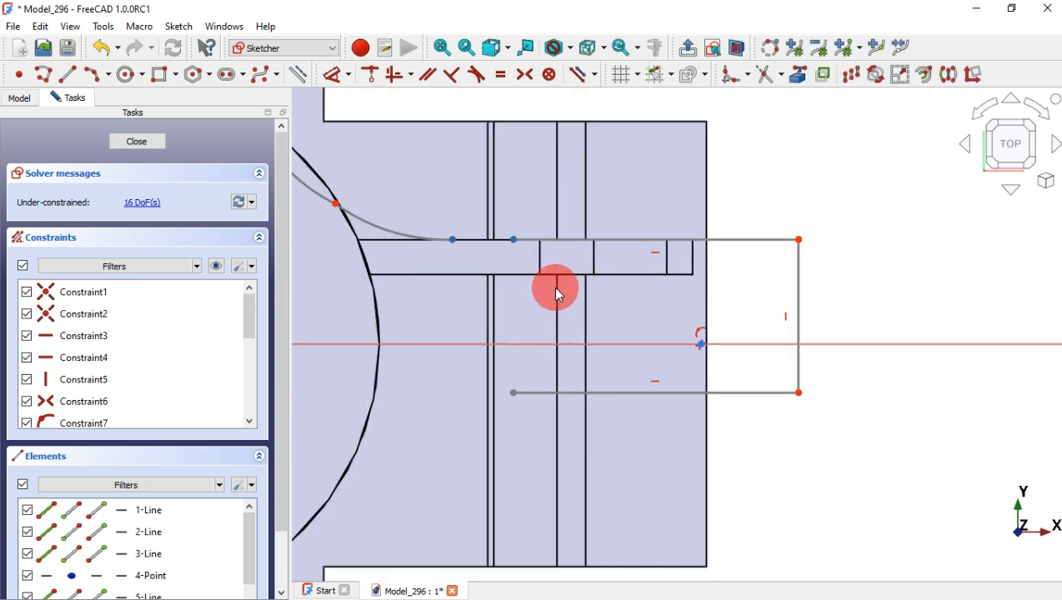
pyautogui.click(372, 79)
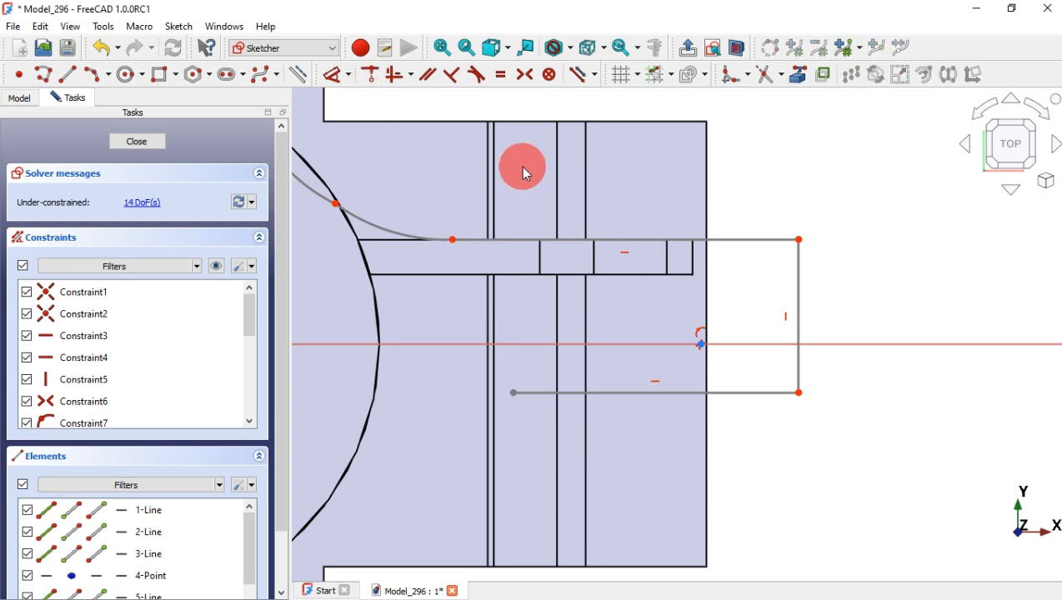
# Apply tangent constraints at both ends of the arc chain and at the joint between the two arcs
pyautogui.scroll(-2, 688, 226)
pyautogui.scroll(-5, 507, 195)
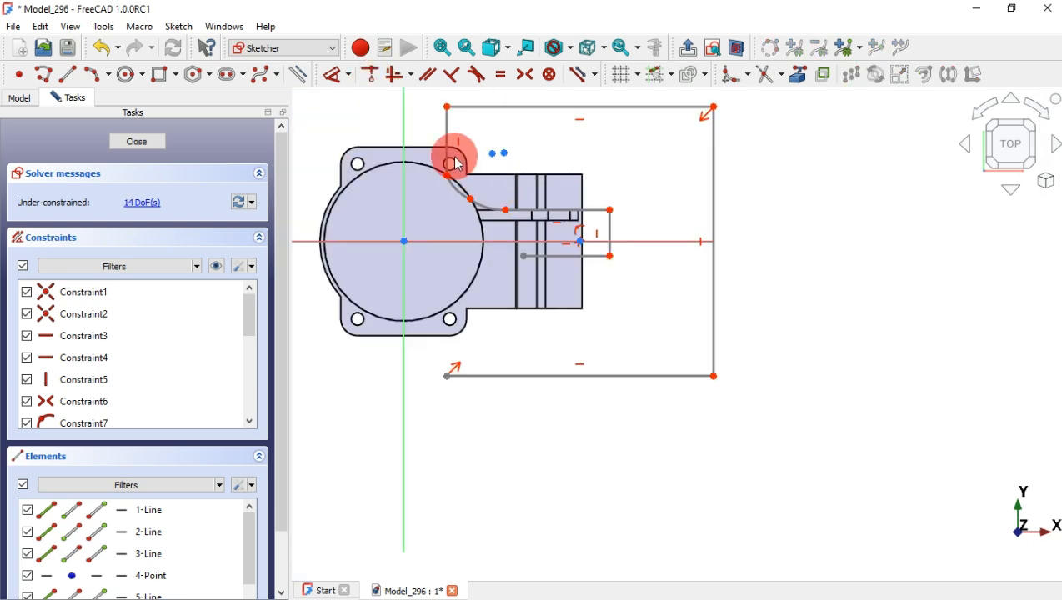
pyautogui.scroll(3, 451, 160)
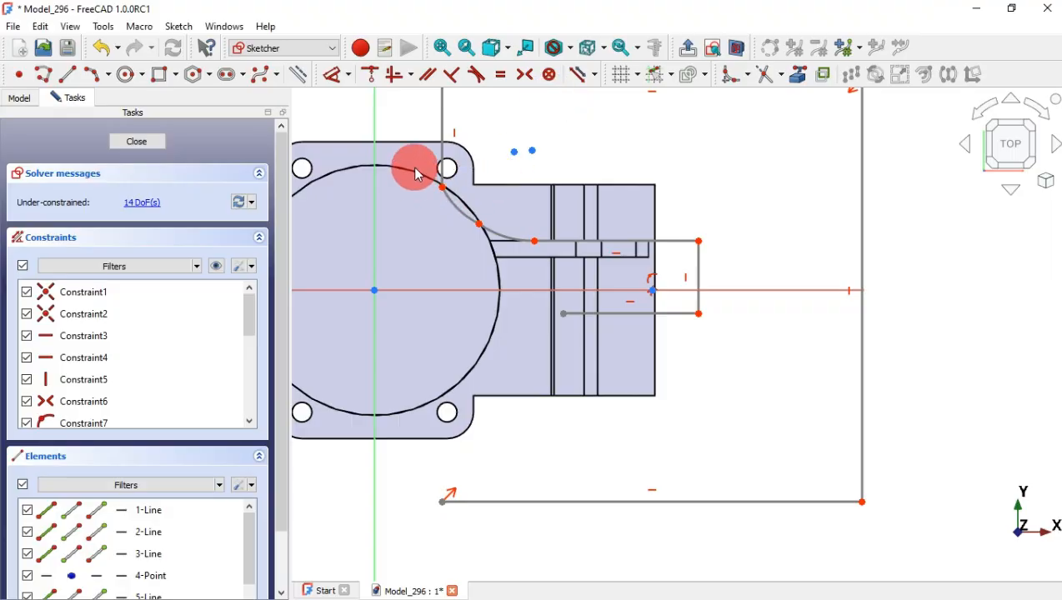
pyautogui.moveTo(415, 168); pyautogui.dragTo(565, 263)
pyautogui.click(474, 80)
pyautogui.click(477, 77)
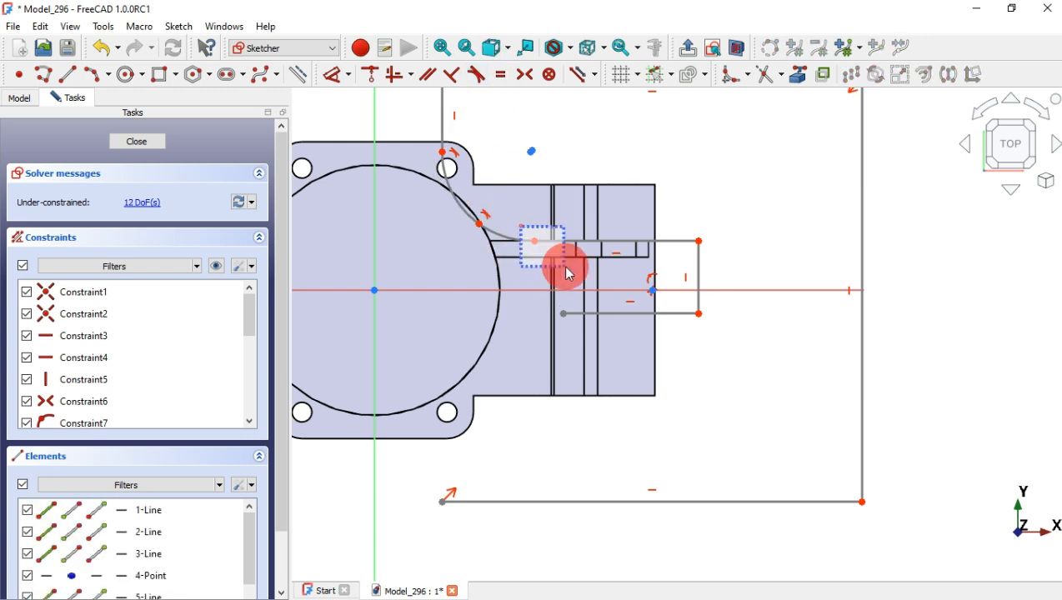
pyautogui.click(484, 80)
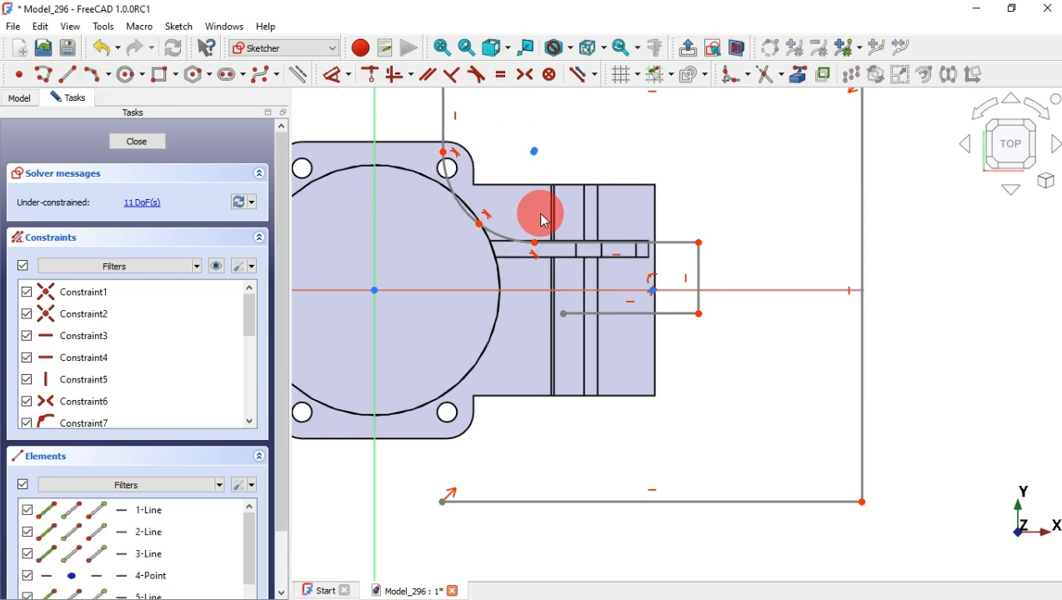
# Draw a vertical line about 31 mm long from the open end of the large rectangle's lower side up to the boss edge
pyautogui.click(79, 76)
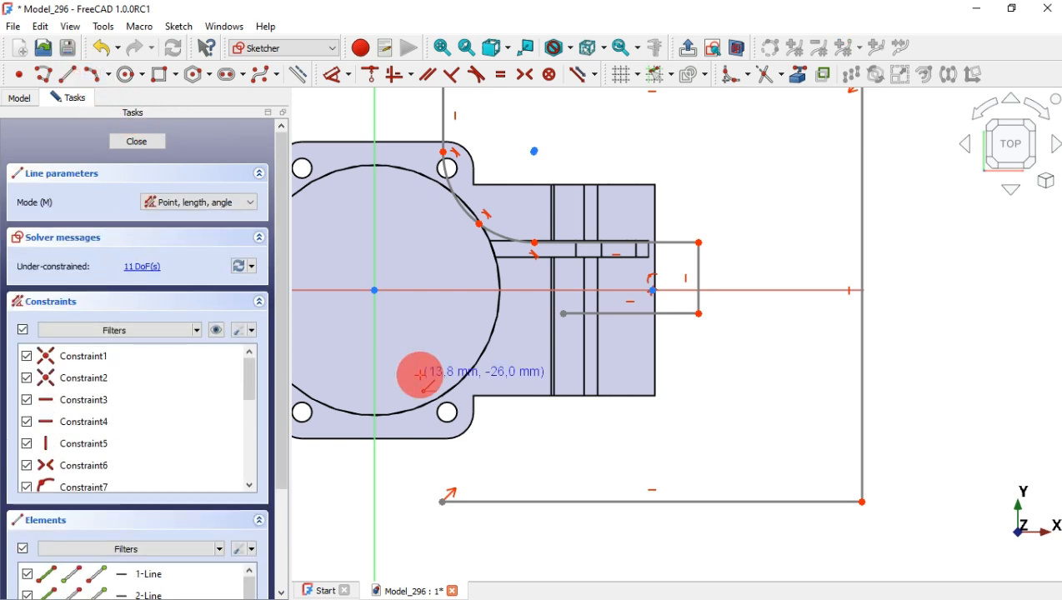
pyautogui.click(444, 500)
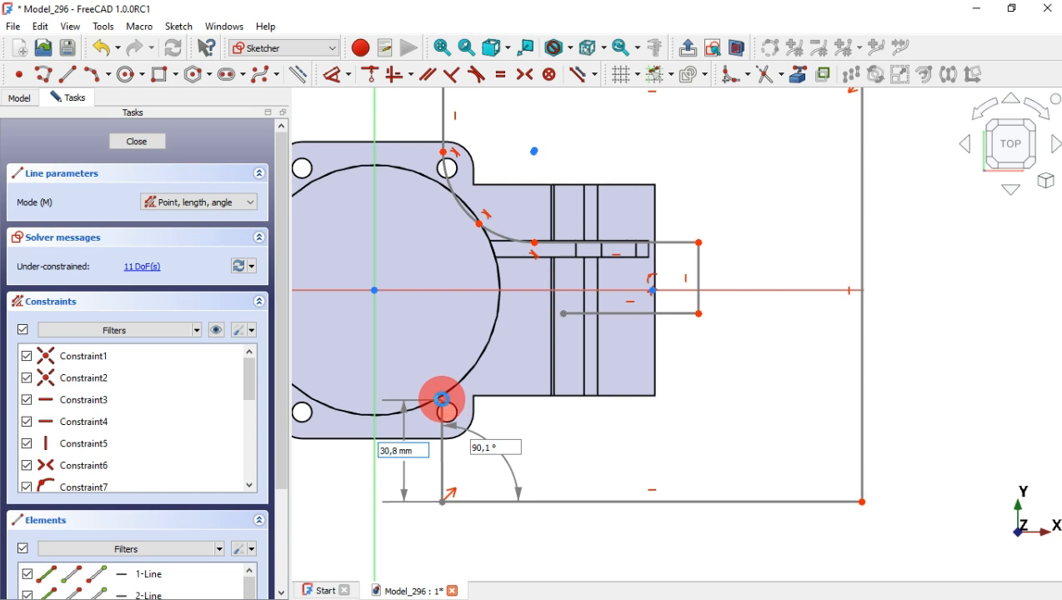
pyautogui.click(443, 403)
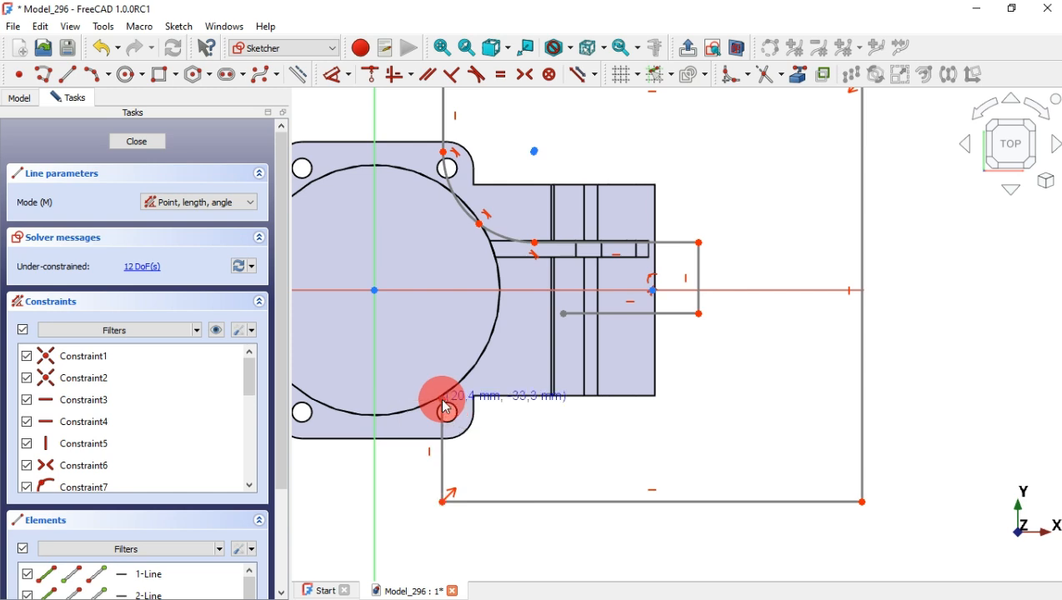
# Draw three connected three-rim-point arcs from the lower vertical line's upper end to the open end of the small rectangle's lower line
pyautogui.click(97, 76)
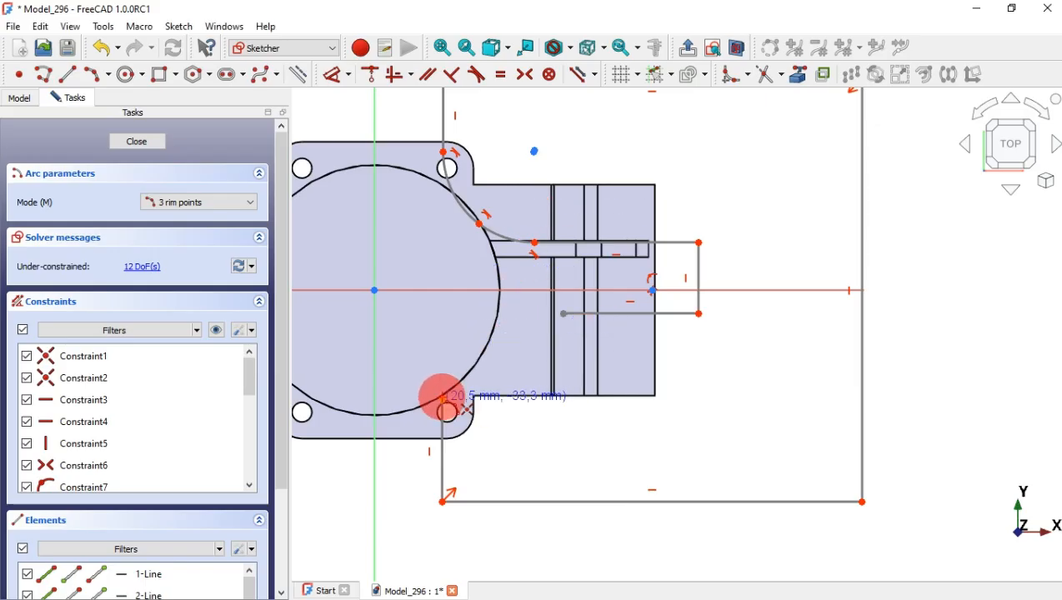
pyautogui.click(443, 398)
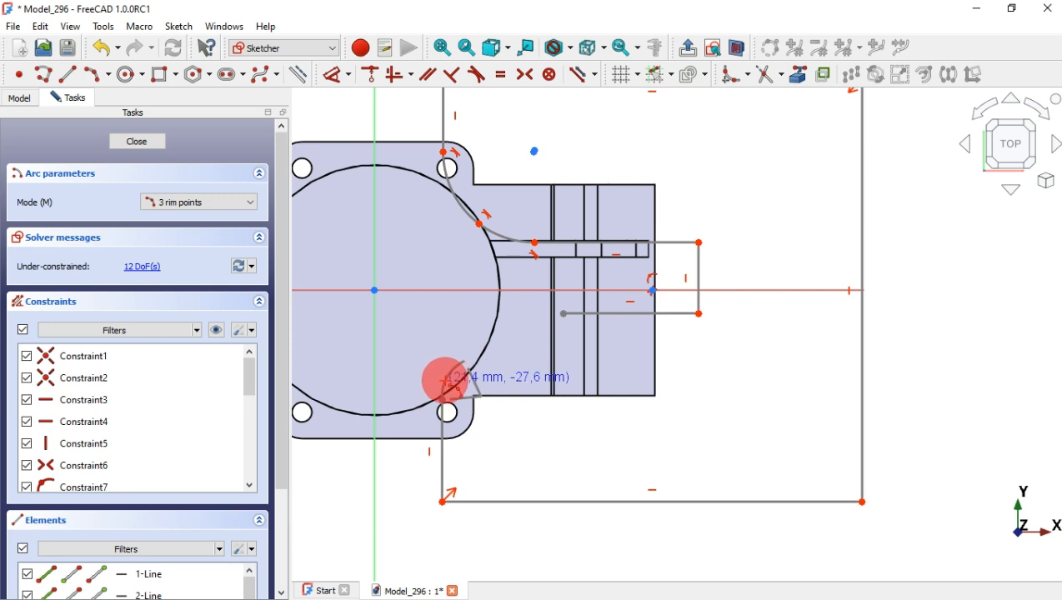
pyautogui.click(445, 382)
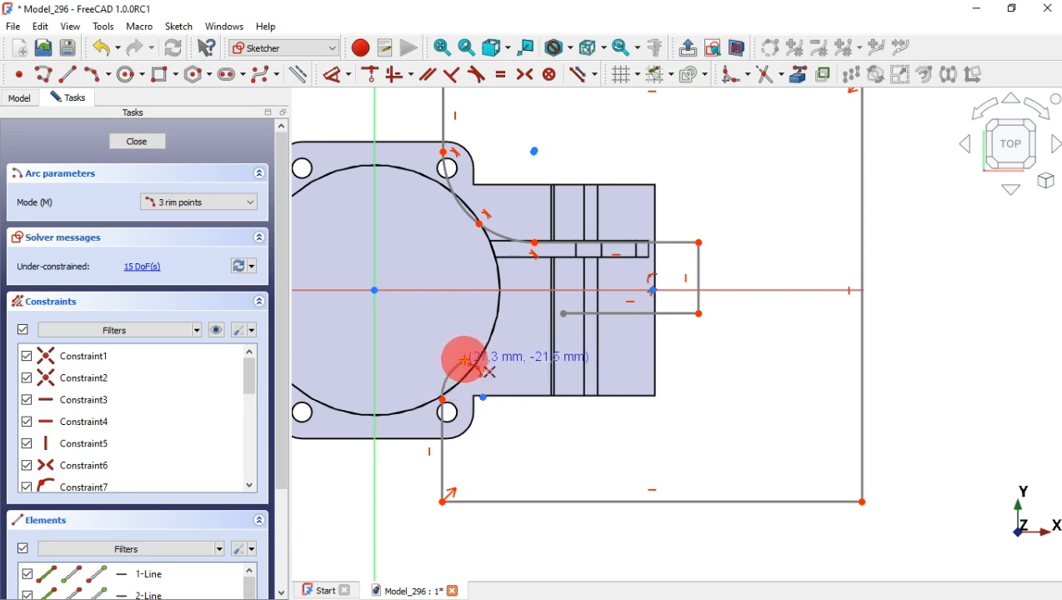
pyautogui.click(465, 360)
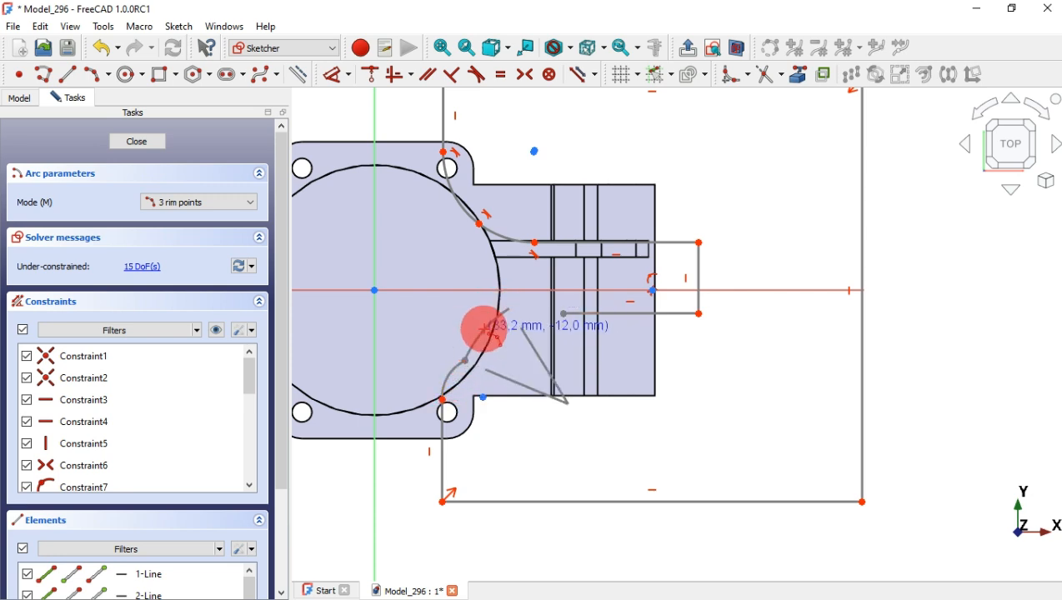
pyautogui.click(508, 306)
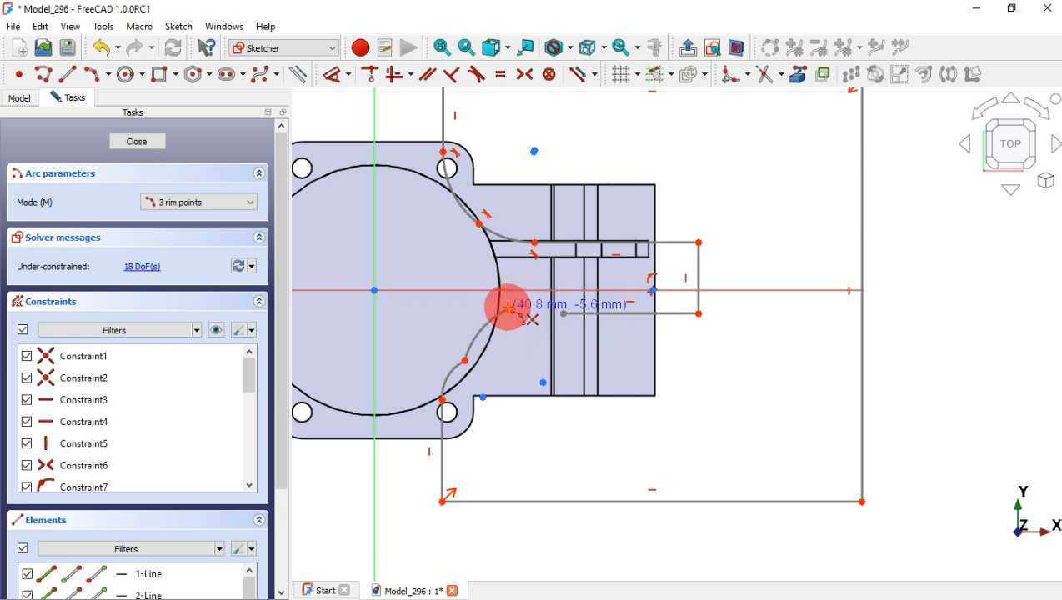
pyautogui.click(509, 309)
pyautogui.click(564, 313)
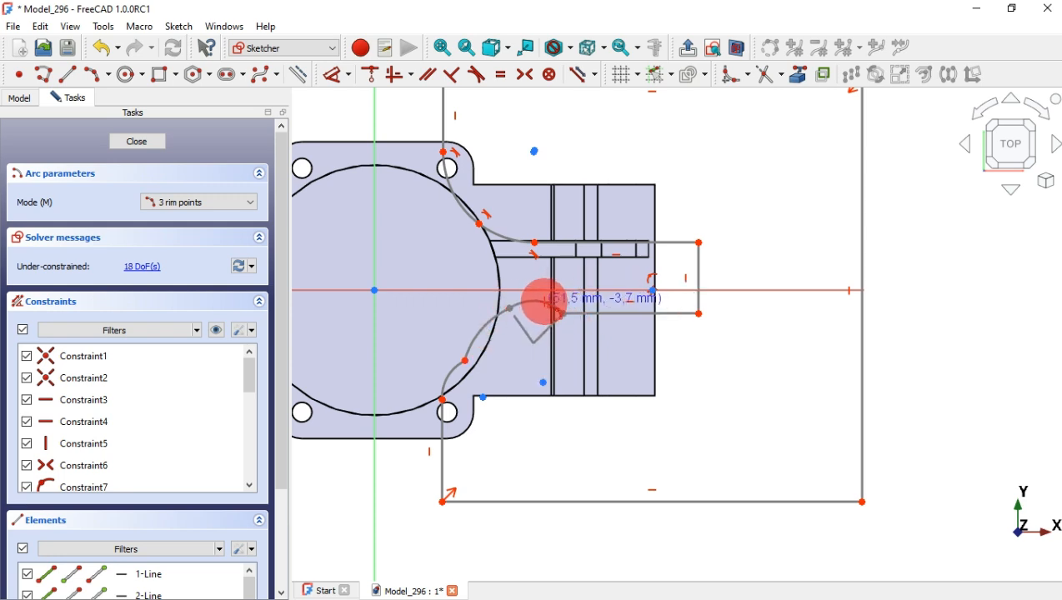
pyautogui.click(542, 302)
pyautogui.rightClick(668, 268)
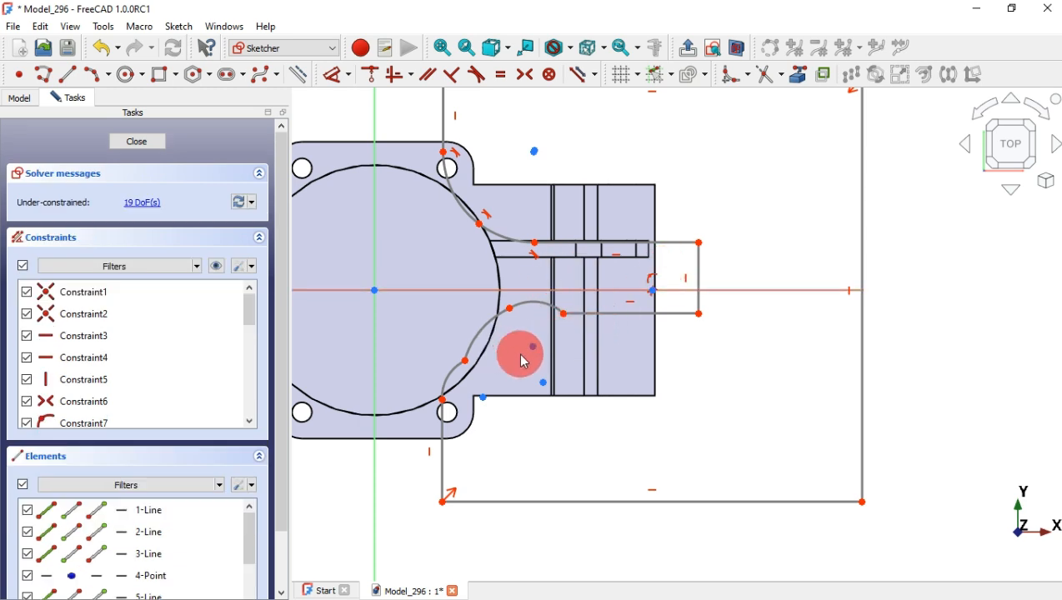
# Apply tangent constraints at both ends of the lower arc chain and at the two joints between its three arcs
pyautogui.moveTo(419, 374); pyautogui.dragTo(462, 414)
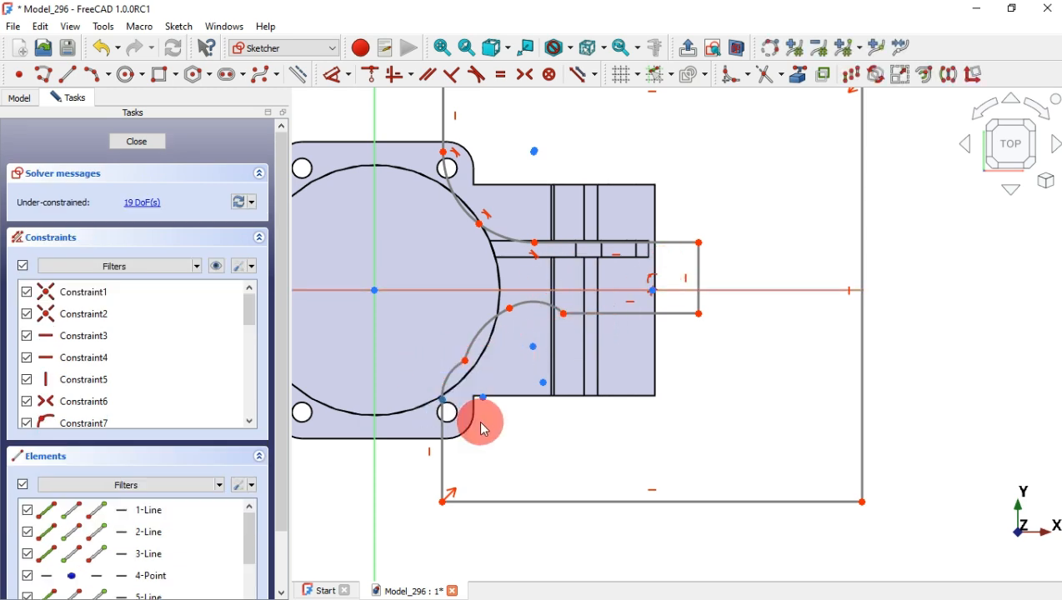
pyautogui.moveTo(417, 379); pyautogui.dragTo(467, 422)
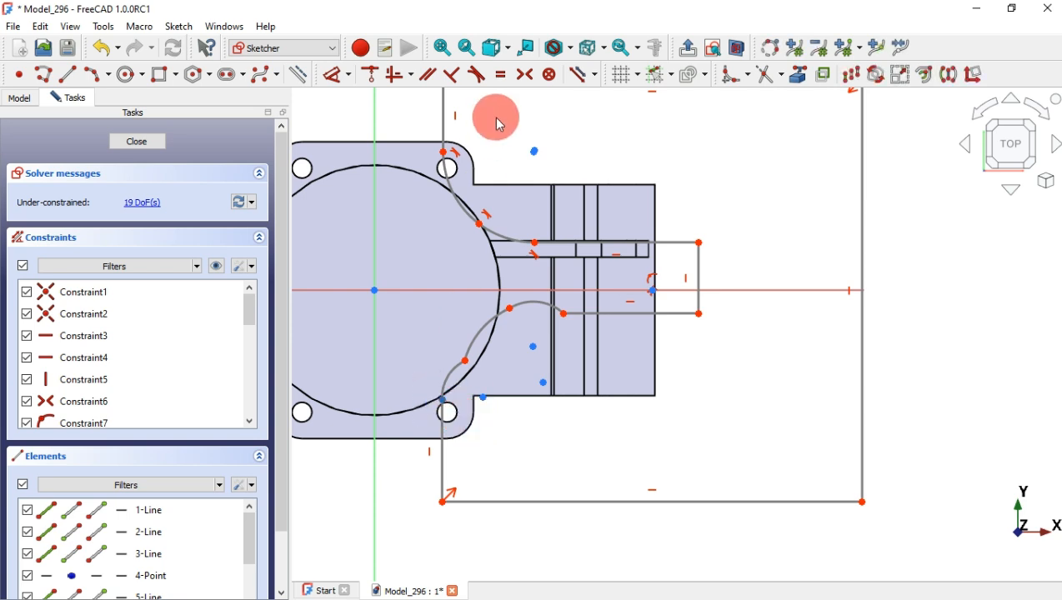
pyautogui.click(478, 84)
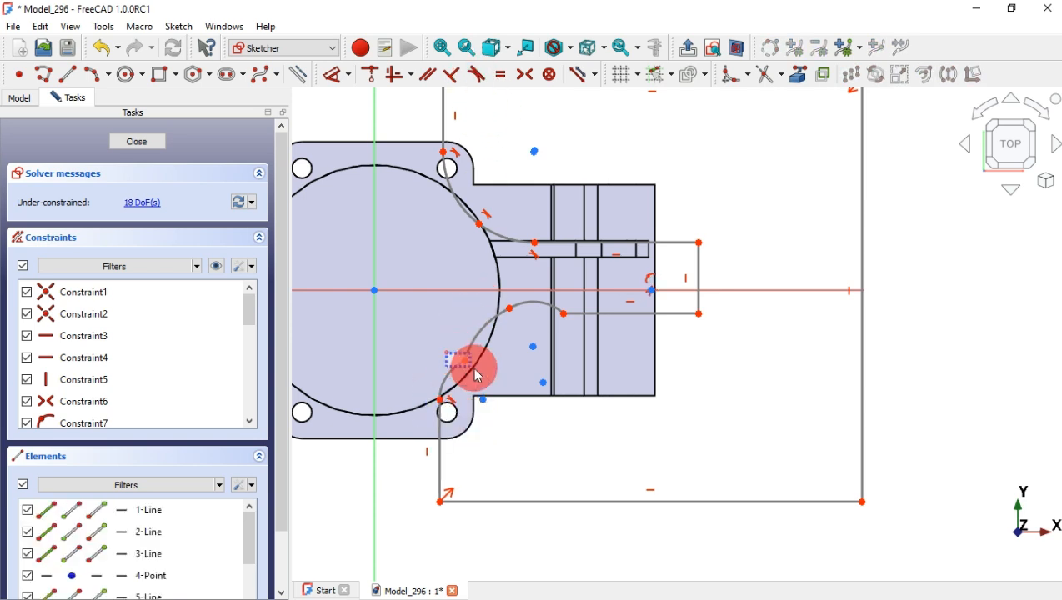
pyautogui.click(481, 77)
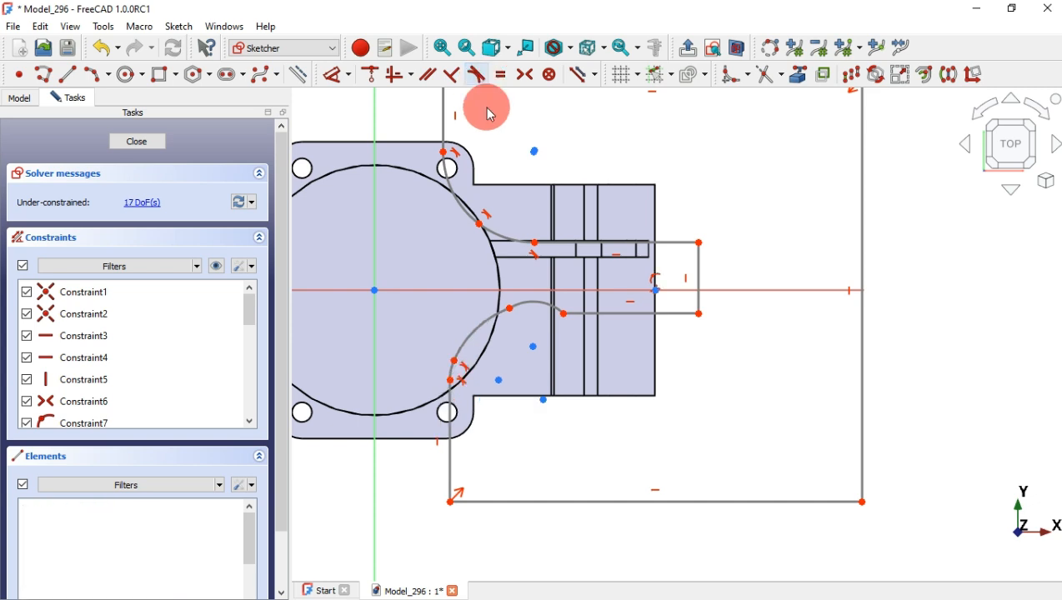
pyautogui.click(500, 323)
pyautogui.moveTo(490, 295); pyautogui.dragTo(580, 337)
pyautogui.click(476, 74)
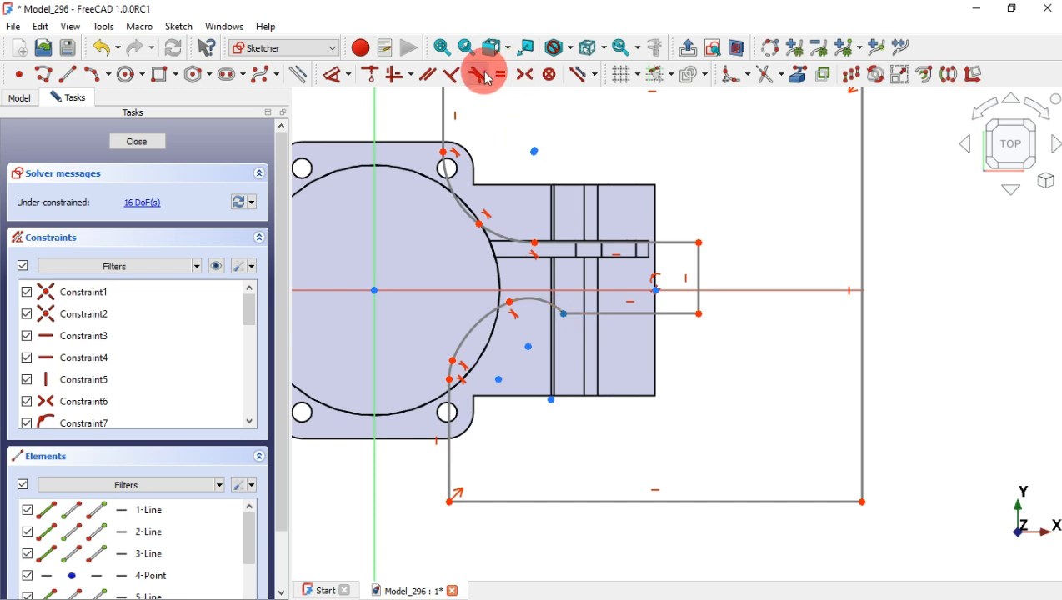
pyautogui.click(488, 78)
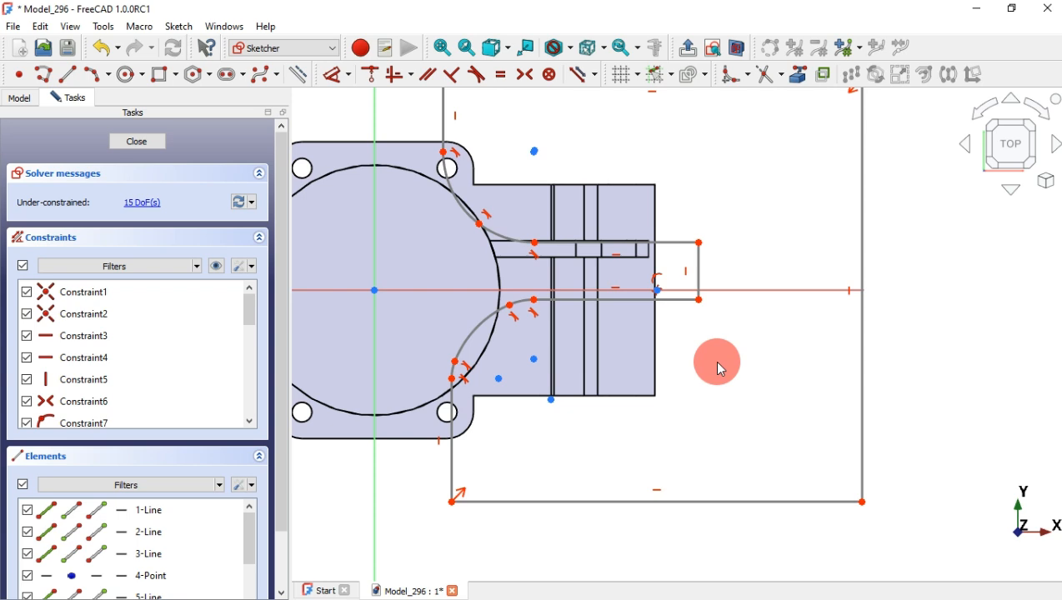
# Vertically align the starting endpoints of the upper and lower arc chains on the boss side
pyautogui.click(409, 75)
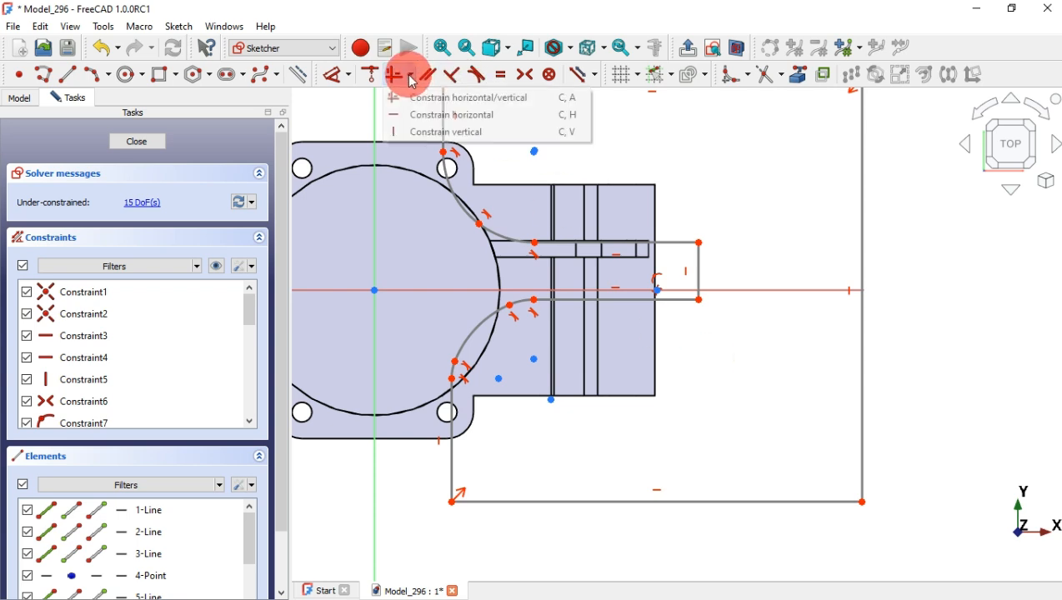
pyautogui.click(461, 133)
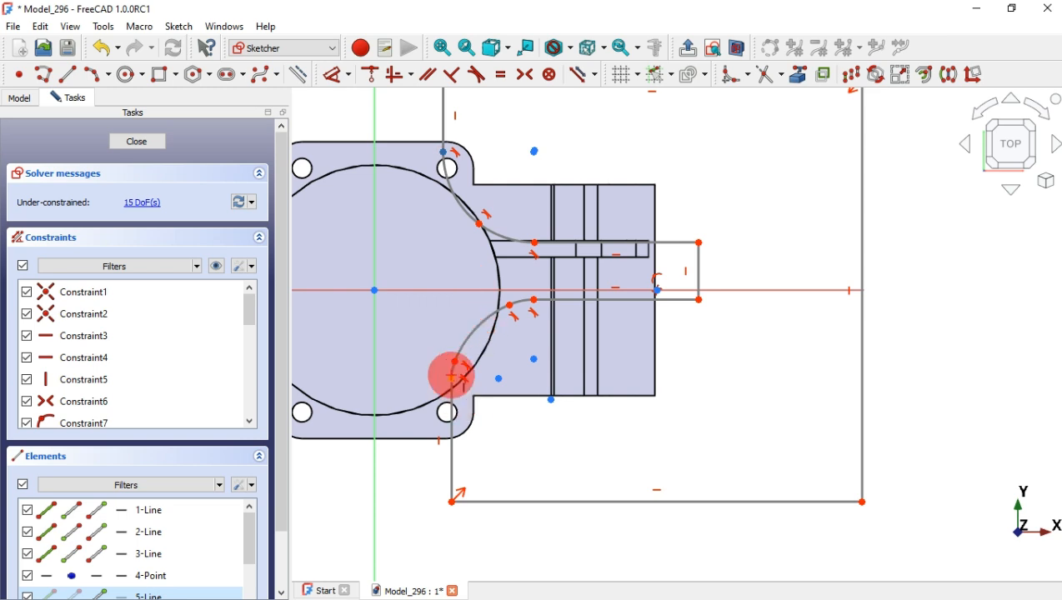
pyautogui.click(451, 377)
pyautogui.click(589, 419)
pyautogui.scroll(-2, 591, 425)
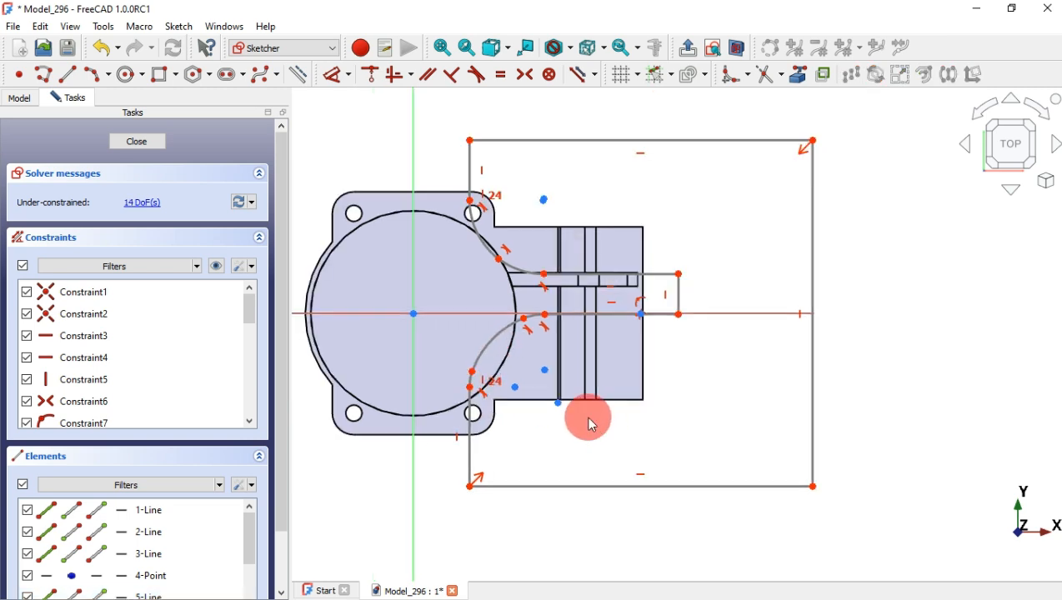
# Dimension the short vertical side of the small rectangle and set its length to 14 mm
pyautogui.click(637, 338)
pyautogui.click(676, 314)
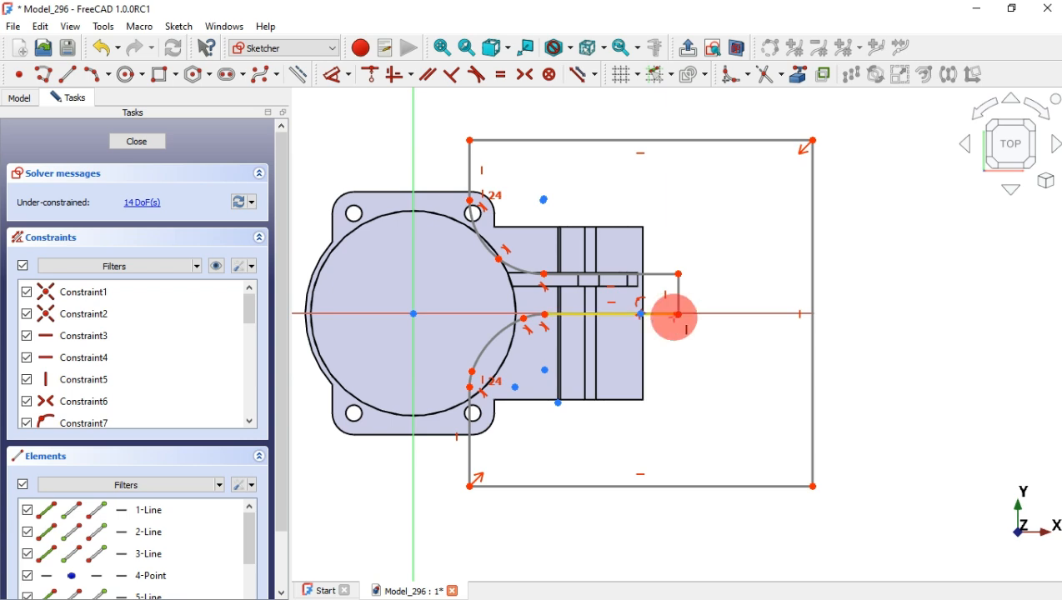
pyautogui.click(680, 285)
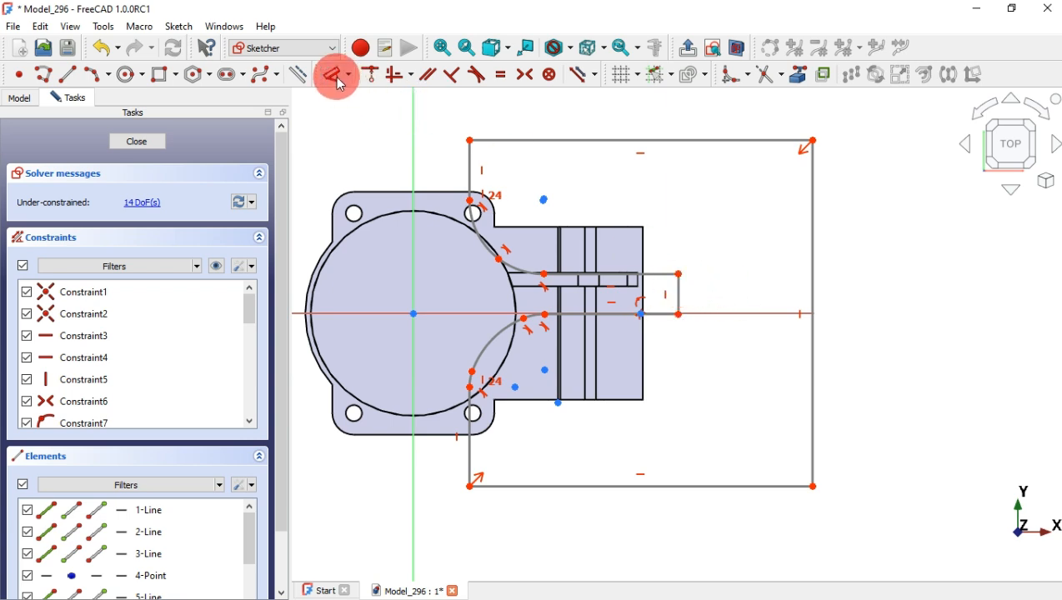
pyautogui.click(679, 293)
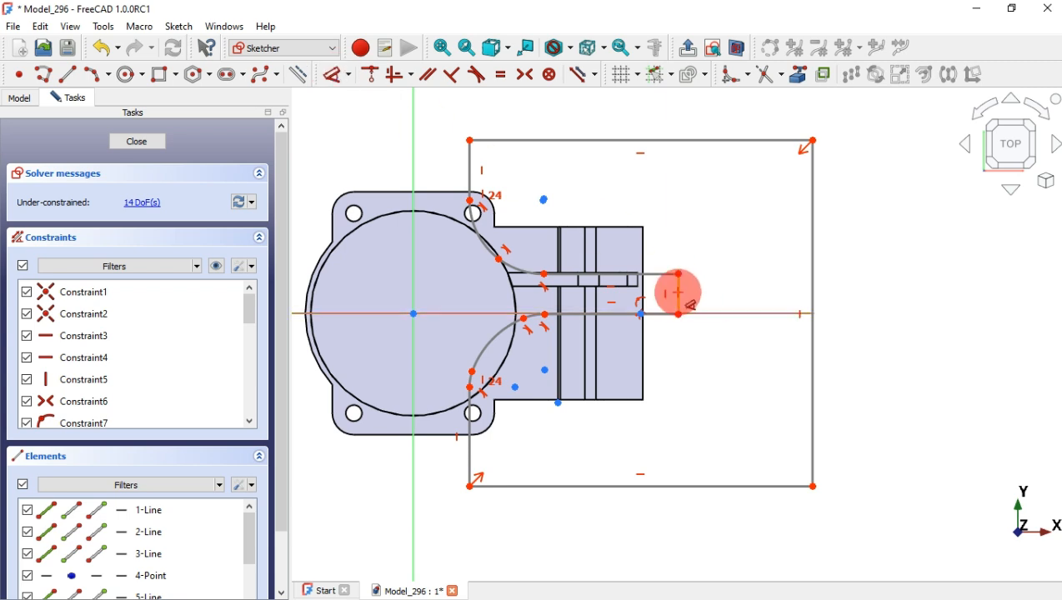
pyautogui.click(737, 216)
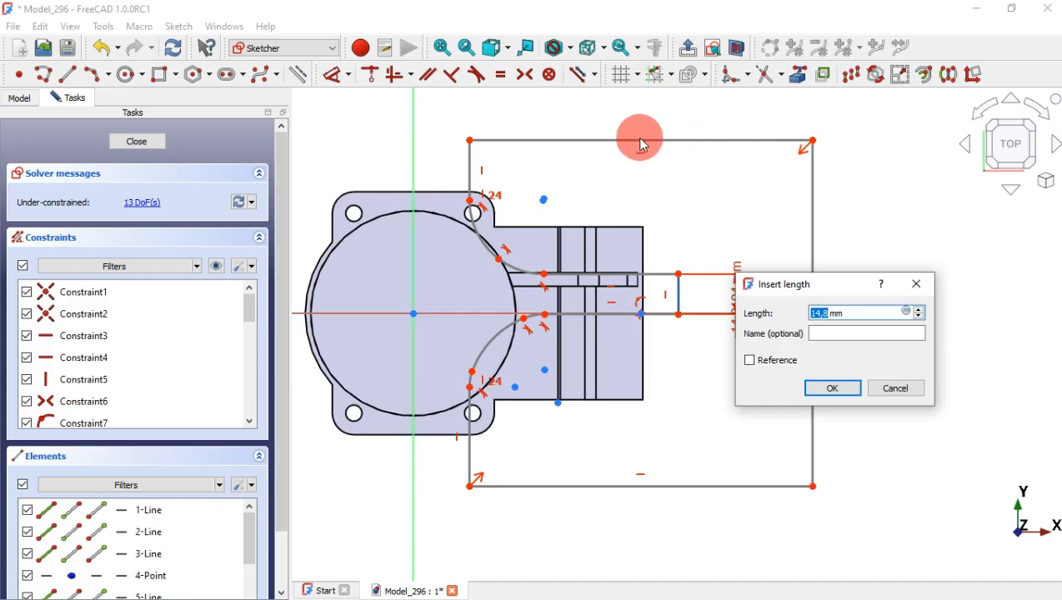
pyautogui.press('Return')
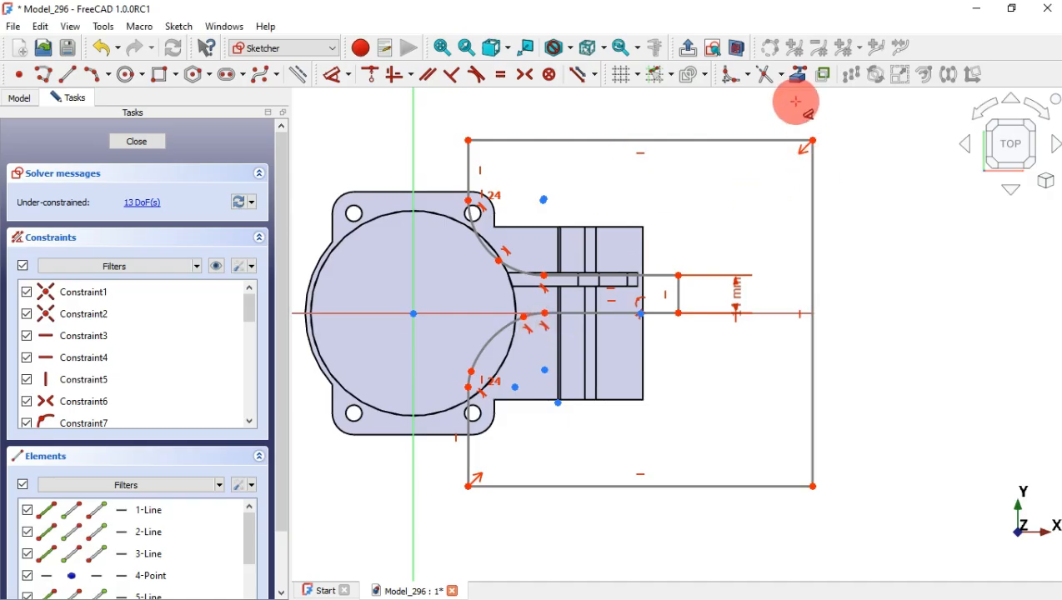
# Project the flange's lower rounded corner as external geometry and set its bottom endpoint 48 mm vertically from the small rectangle's lower outer corner
pyautogui.click(799, 76)
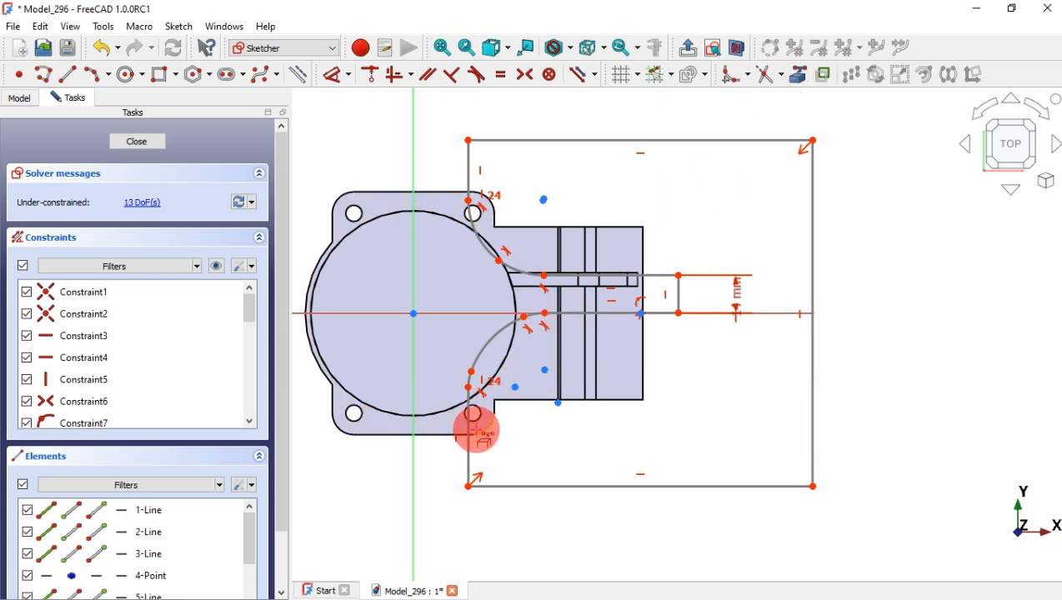
pyautogui.scroll(3, 477, 433)
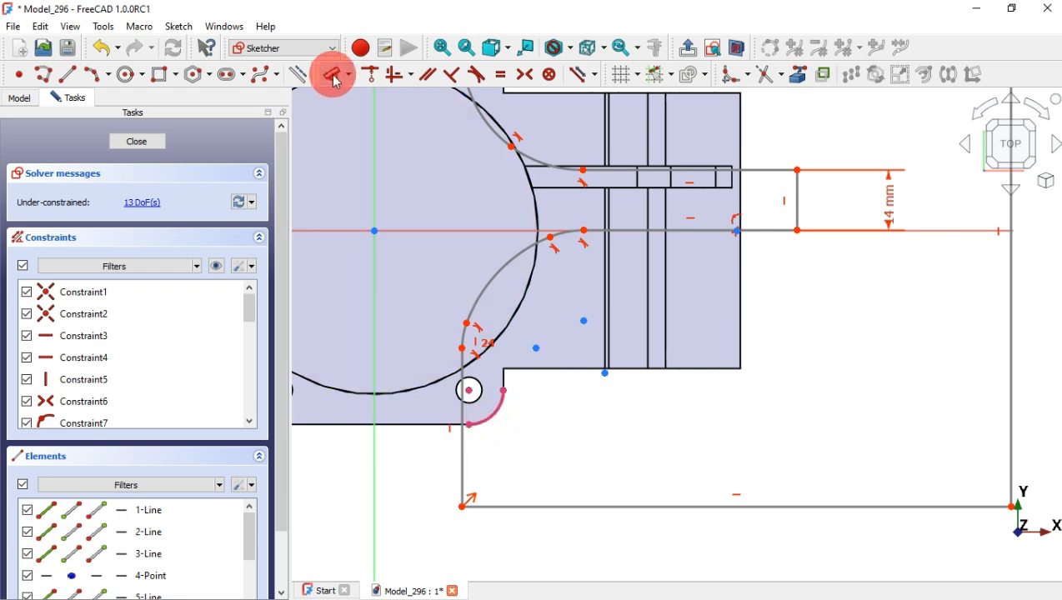
pyautogui.click(331, 74)
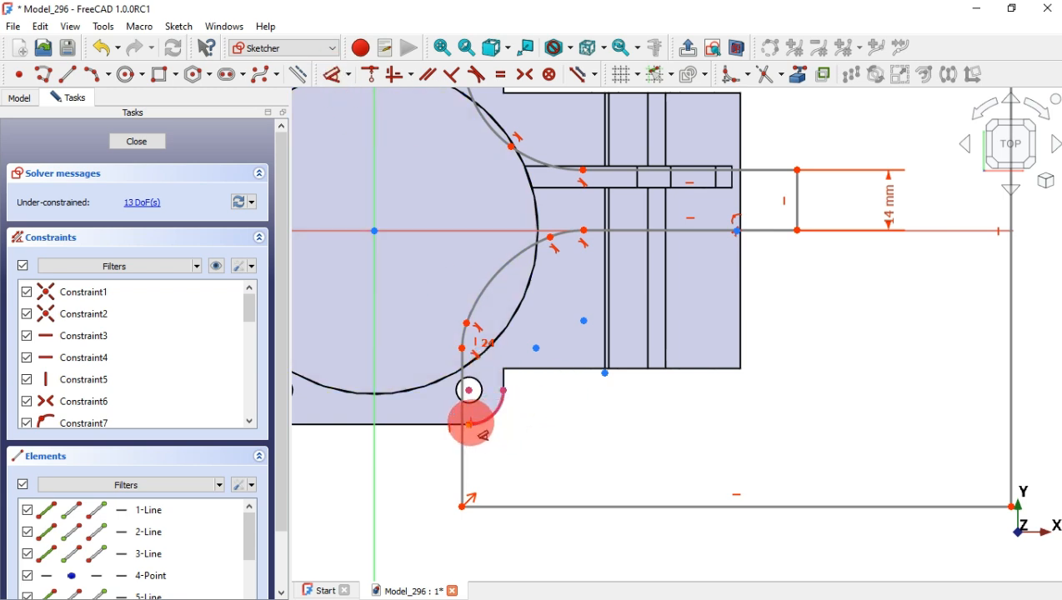
pyautogui.click(470, 424)
pyautogui.click(800, 229)
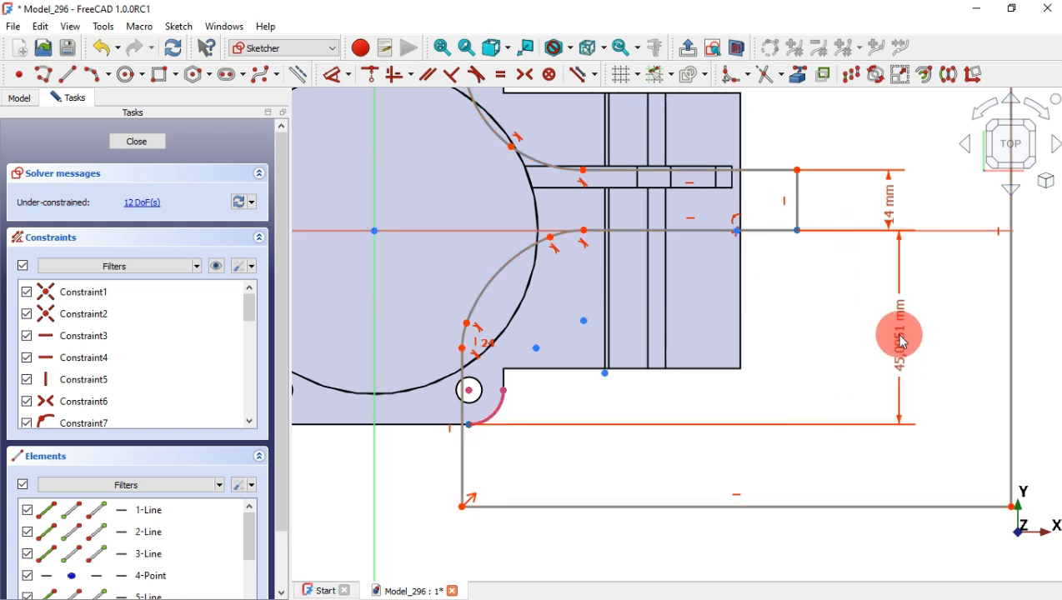
pyautogui.click(904, 342)
pyautogui.write('48')
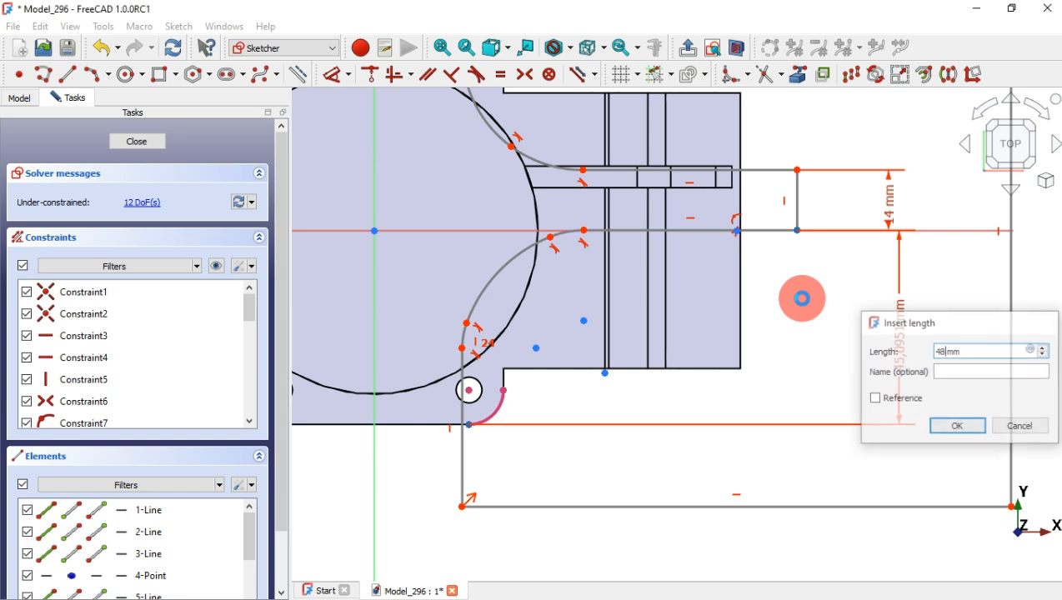
pyautogui.press('Return')
# Project the arm's outer end edge into the sketch as external geometry
pyautogui.scroll(-2, 758, 221)
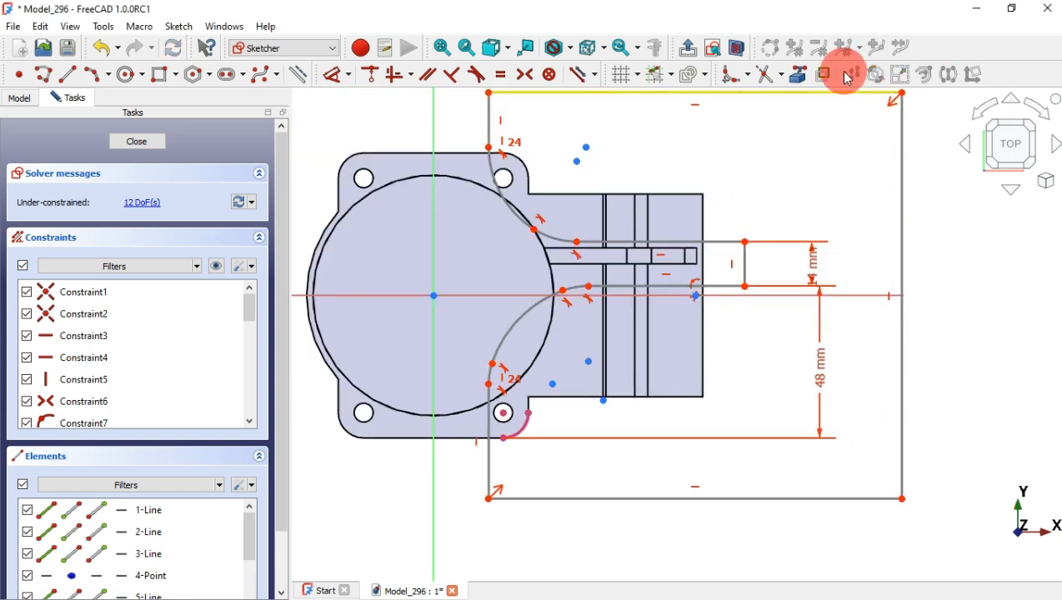
pyautogui.click(705, 194)
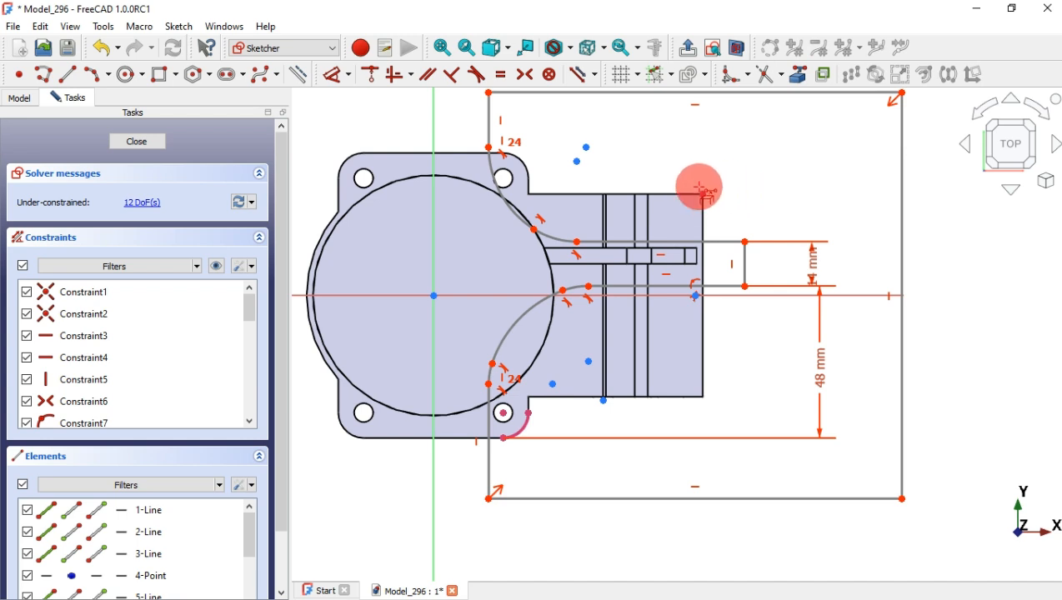
# Constrain the end point of the arm slot profile vertically in line with the projected upper outer corner of the arm block
pyautogui.click(415, 80)
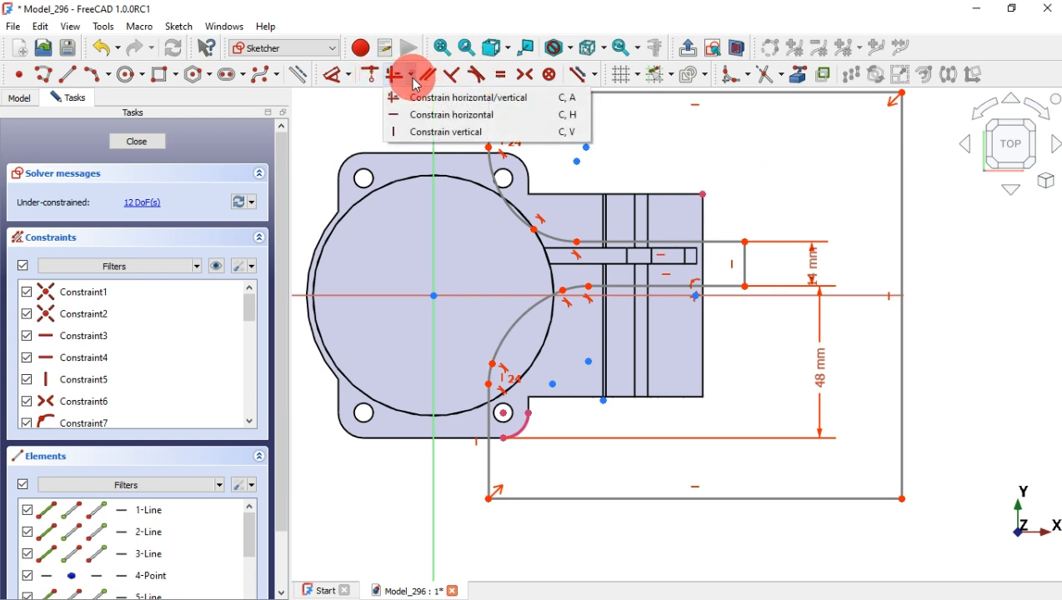
pyautogui.click(472, 130)
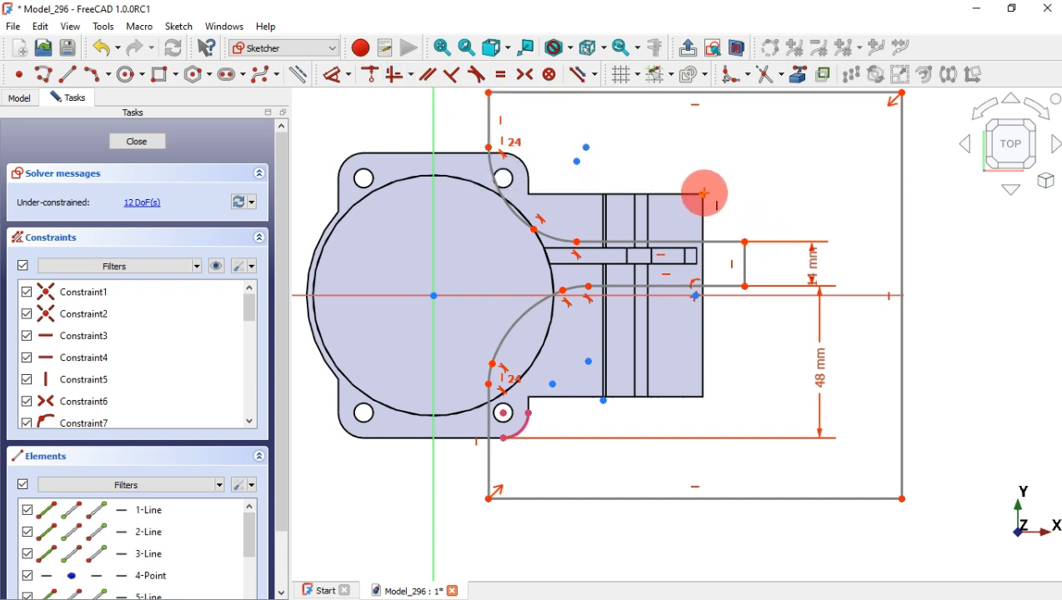
pyautogui.click(704, 193)
pyautogui.click(745, 241)
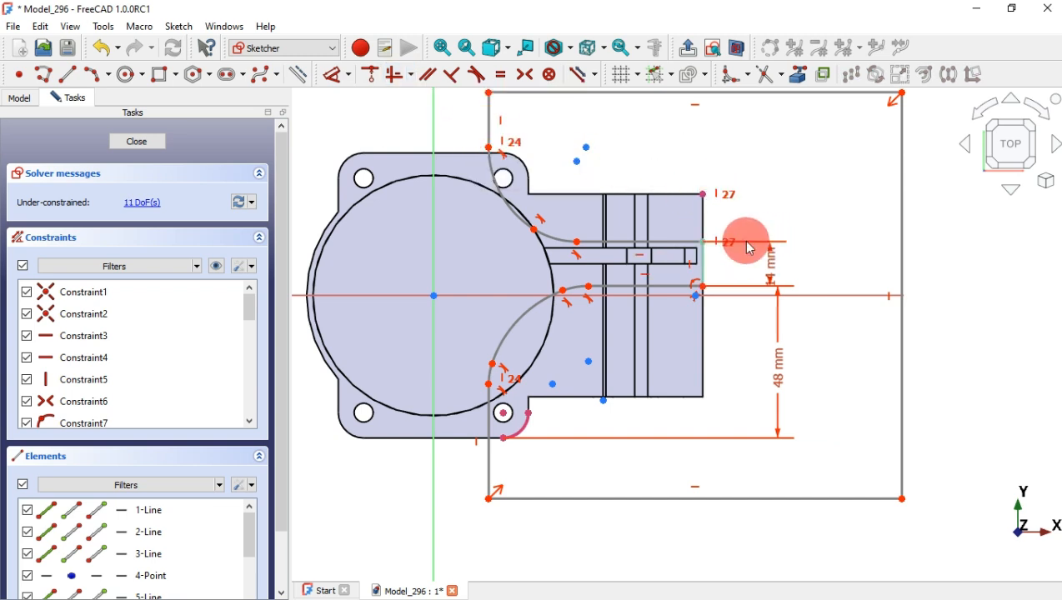
# Project the flange's upper rounded corner nearest the arm into the sketch as external geometry
pyautogui.click(798, 75)
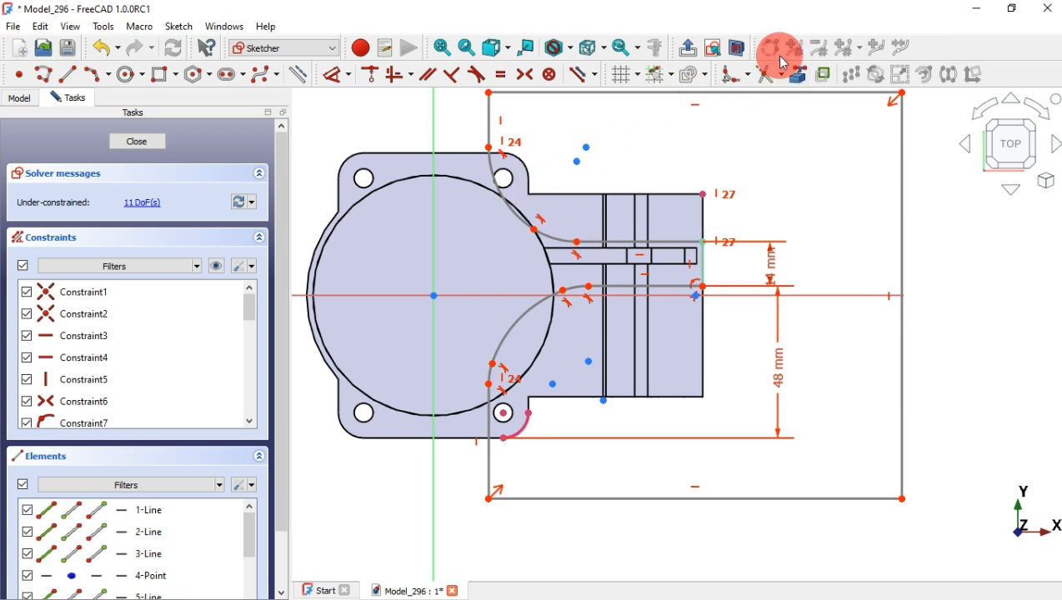
pyautogui.click(798, 75)
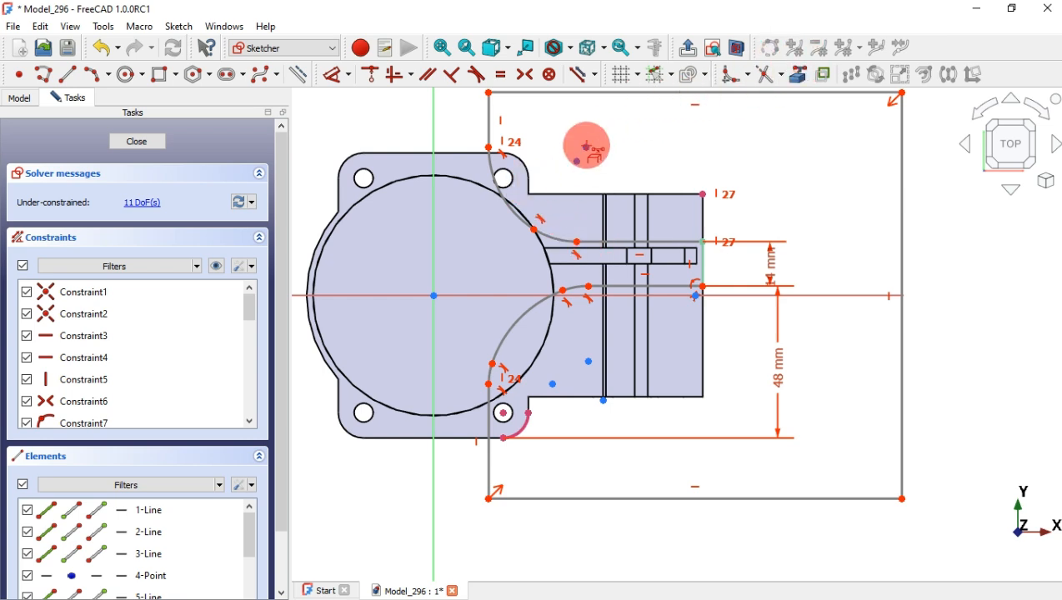
pyautogui.click(526, 171)
# Try to constrain the upper curve's outer end point vertically to the projected corner arc's end point
pyautogui.click(404, 75)
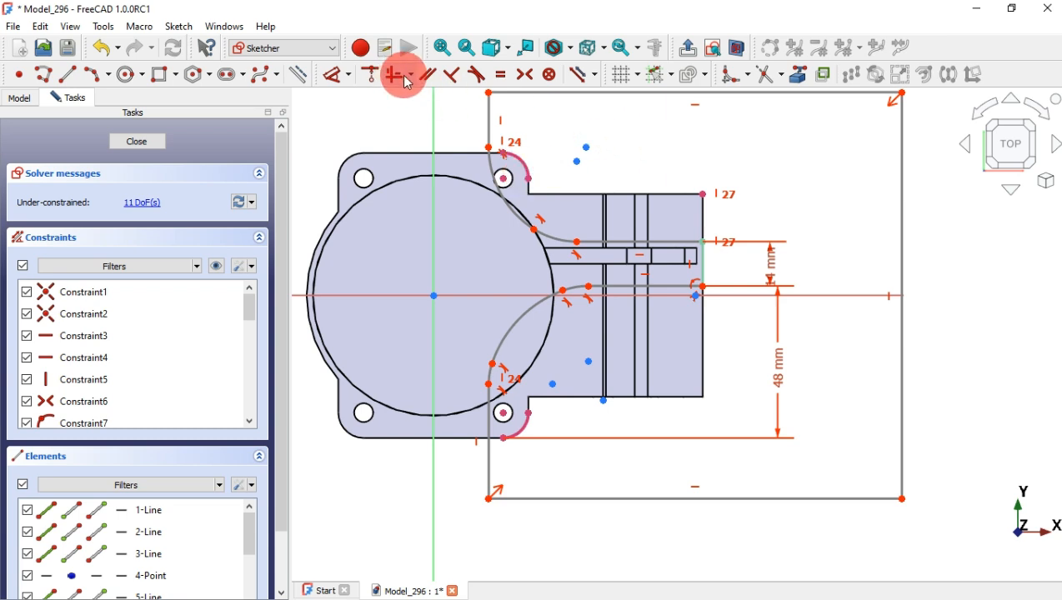
pyautogui.click(452, 130)
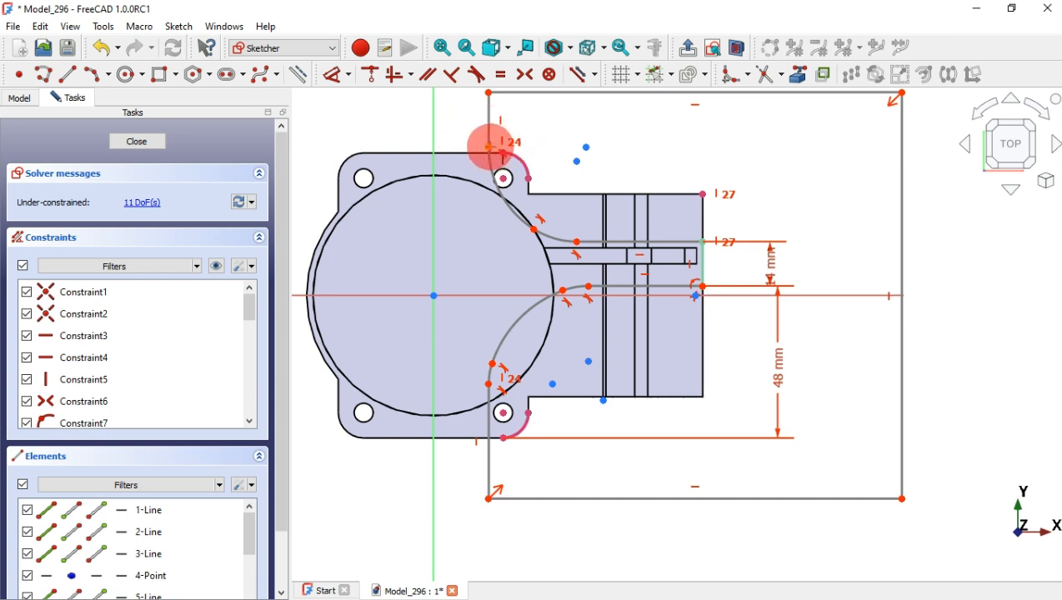
pyautogui.click(529, 177)
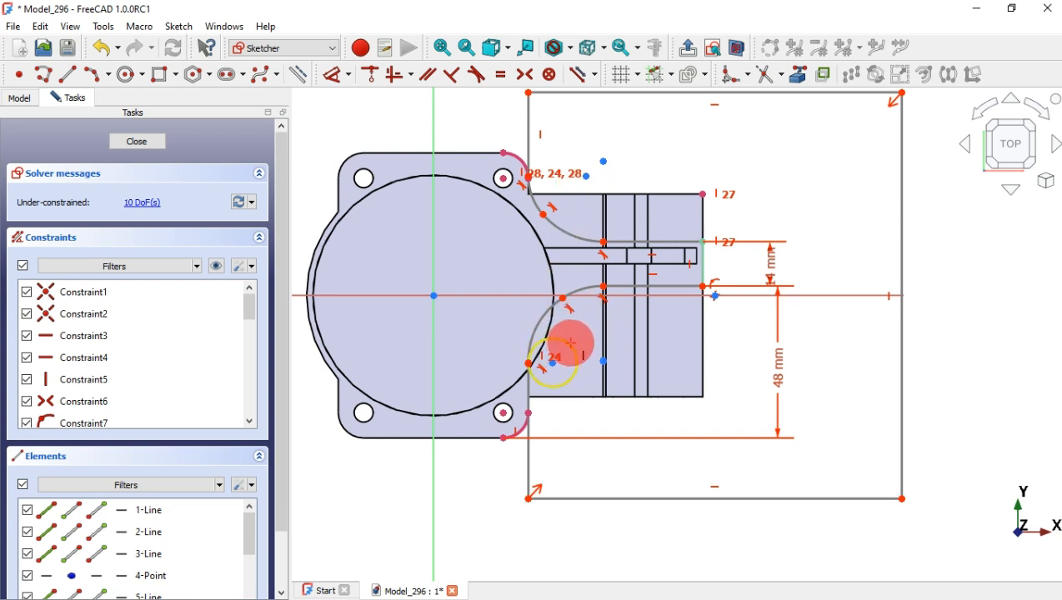
pyautogui.hotkey('ctrl', 'z')
# Set the upper curve's arc radii to 90 mm beside the horizontal edge and 10 mm beside the vertical edge
pyautogui.moveTo(571, 342)
pyautogui.mouseDown()
pyautogui.moveTo(489, 367)
pyautogui.moveTo(503, 346)
pyautogui.moveTo(530, 351)
pyautogui.moveTo(478, 353)
pyautogui.mouseUp()
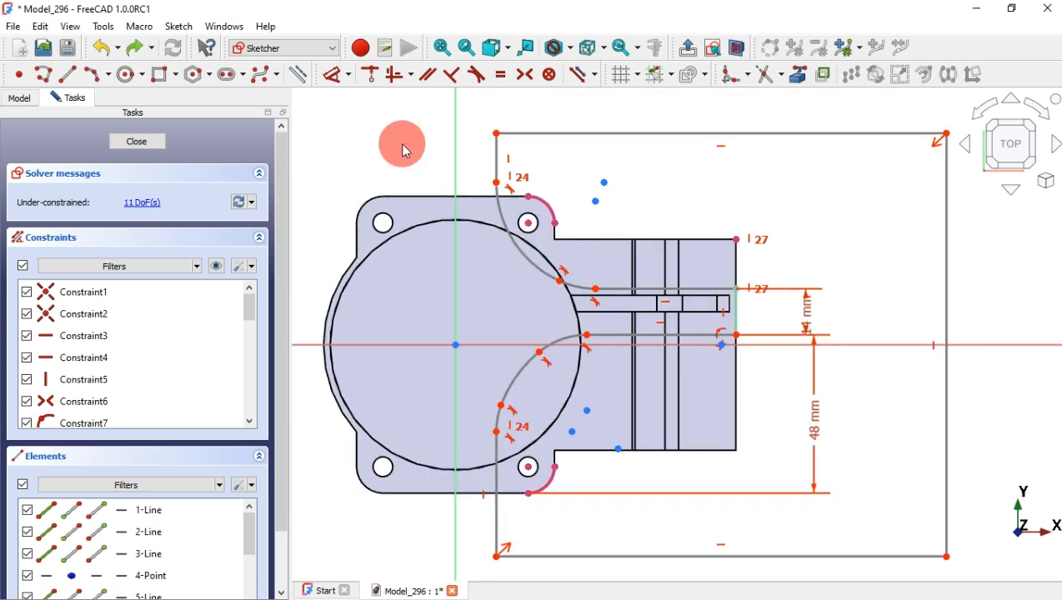
pyautogui.click(348, 76)
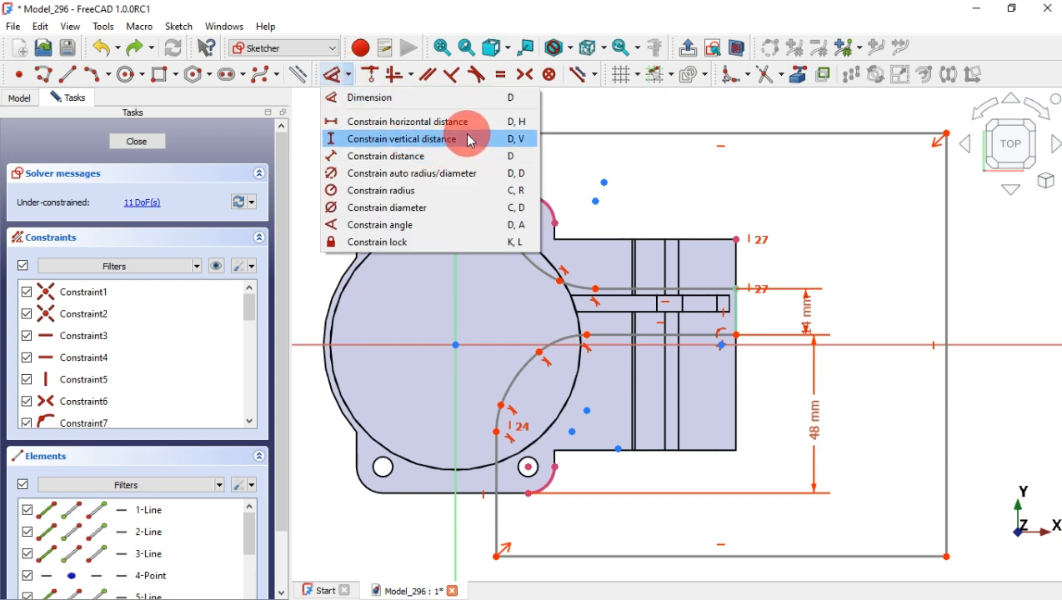
pyautogui.click(434, 190)
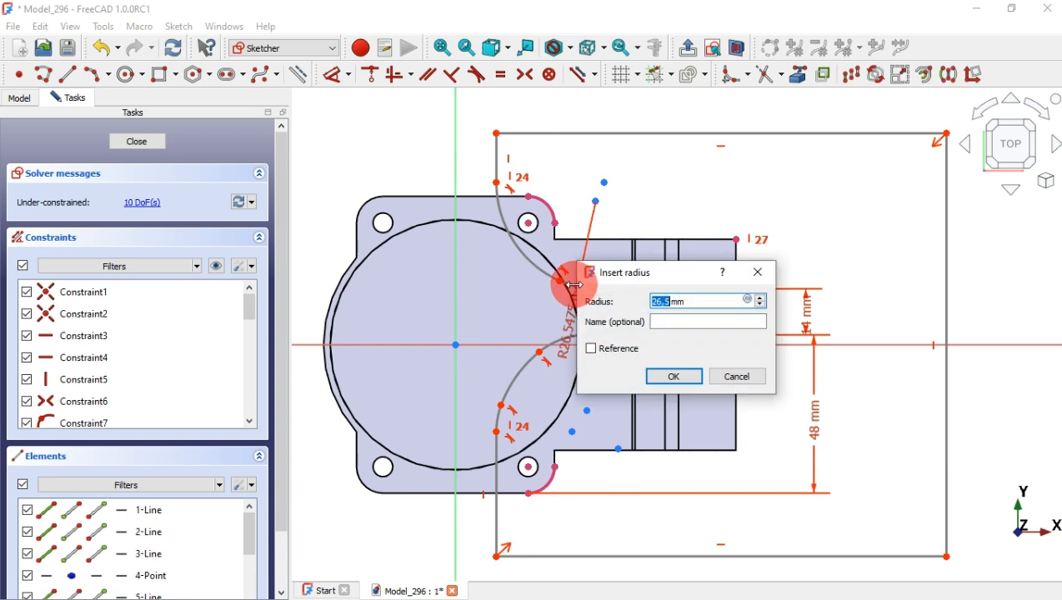
pyautogui.press('Return')
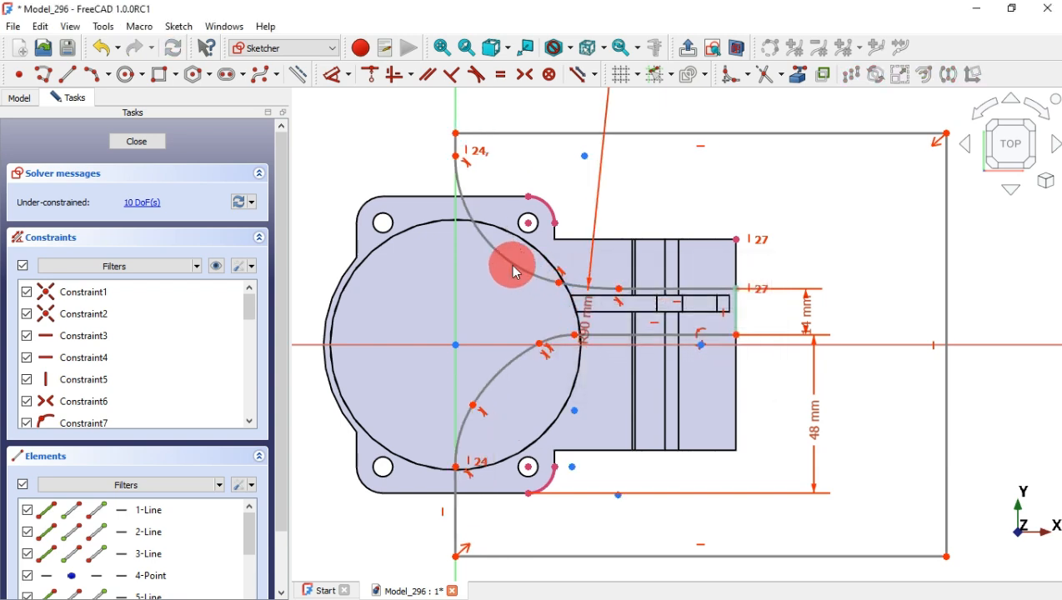
pyautogui.click(500, 251)
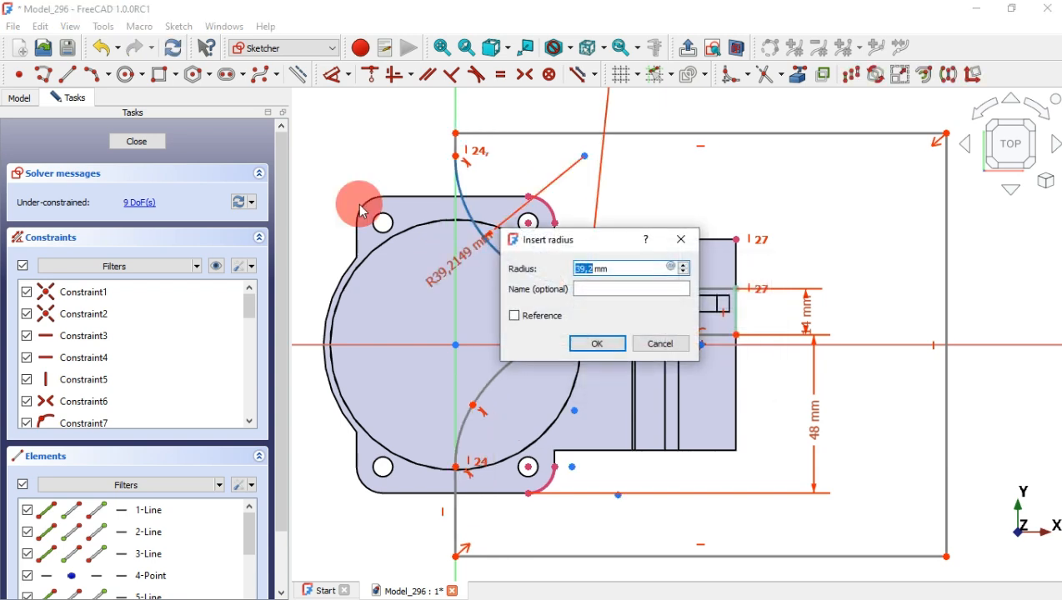
pyautogui.press('Return')
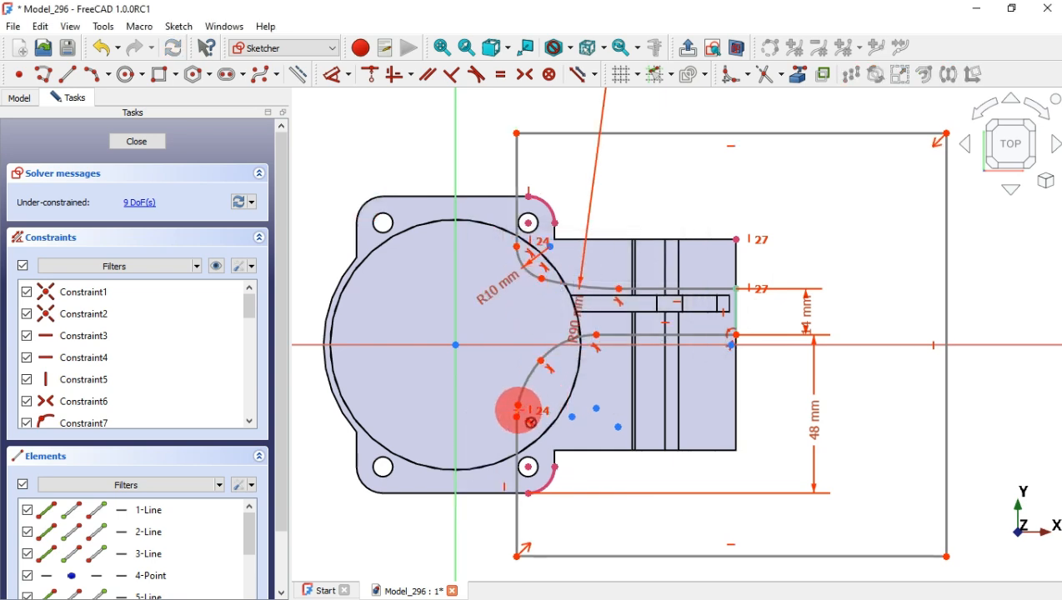
# Set the lower curve's three arc radii, starting from the vertical edge, to 10 mm, 108 mm and 10 mm
pyautogui.click(518, 412)
pyautogui.write('10')
pyautogui.press('Return')
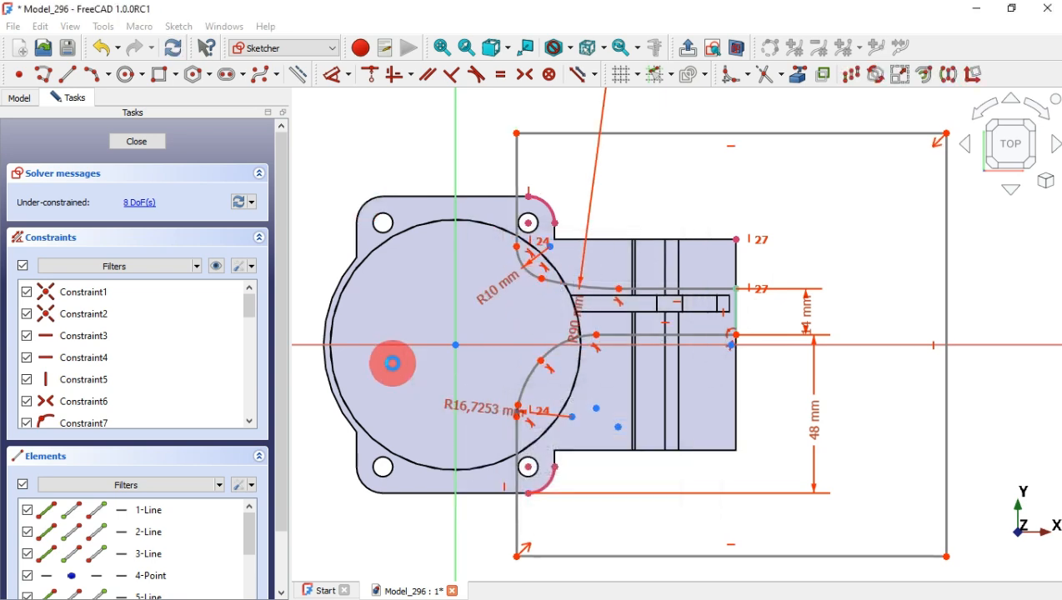
pyautogui.click(531, 378)
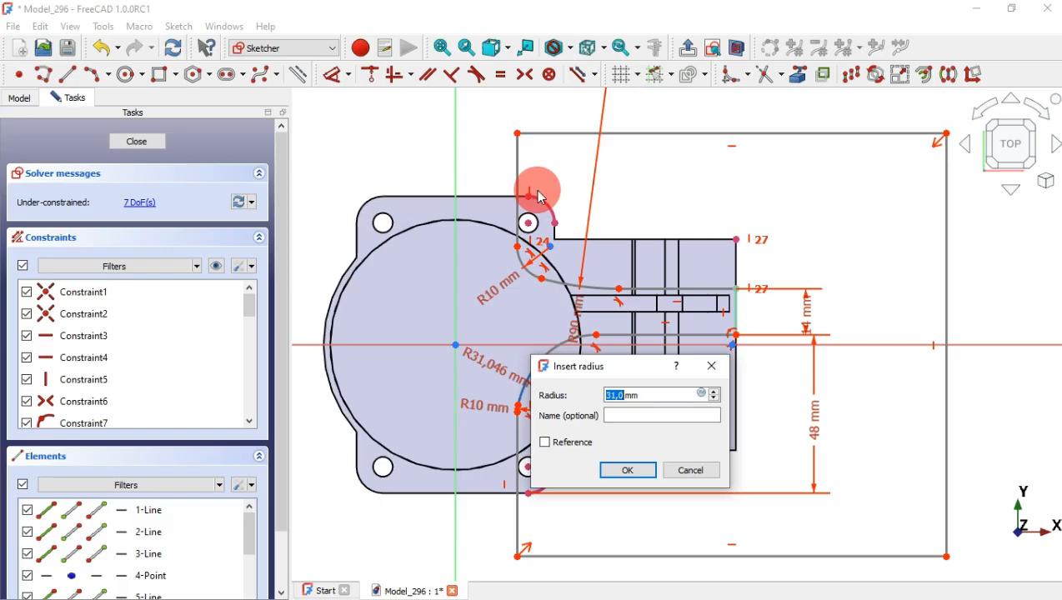
pyautogui.press('Return')
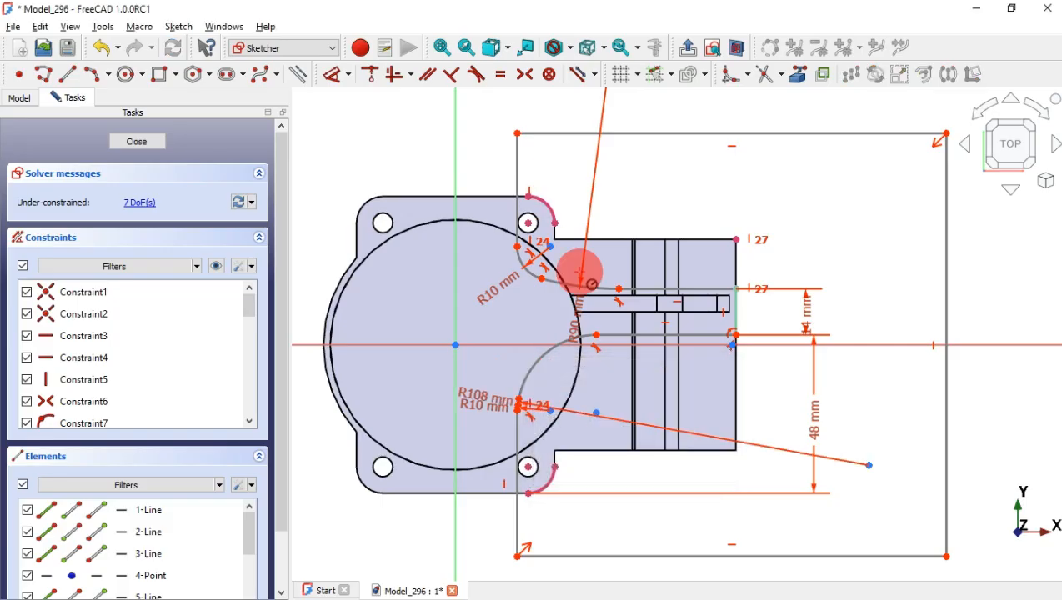
pyautogui.click(560, 354)
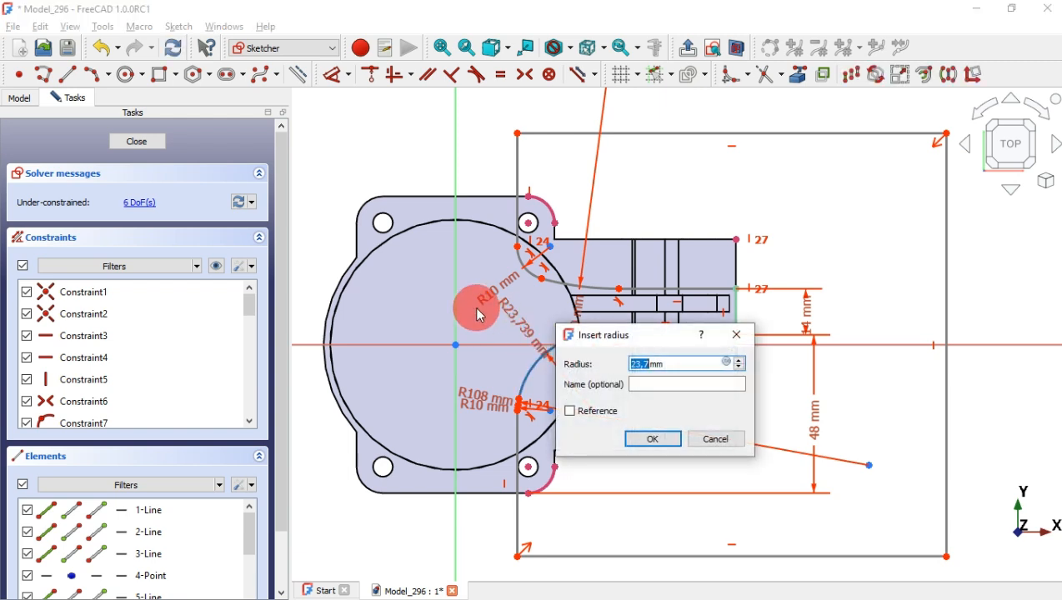
pyautogui.write('10')
pyautogui.press('Return')
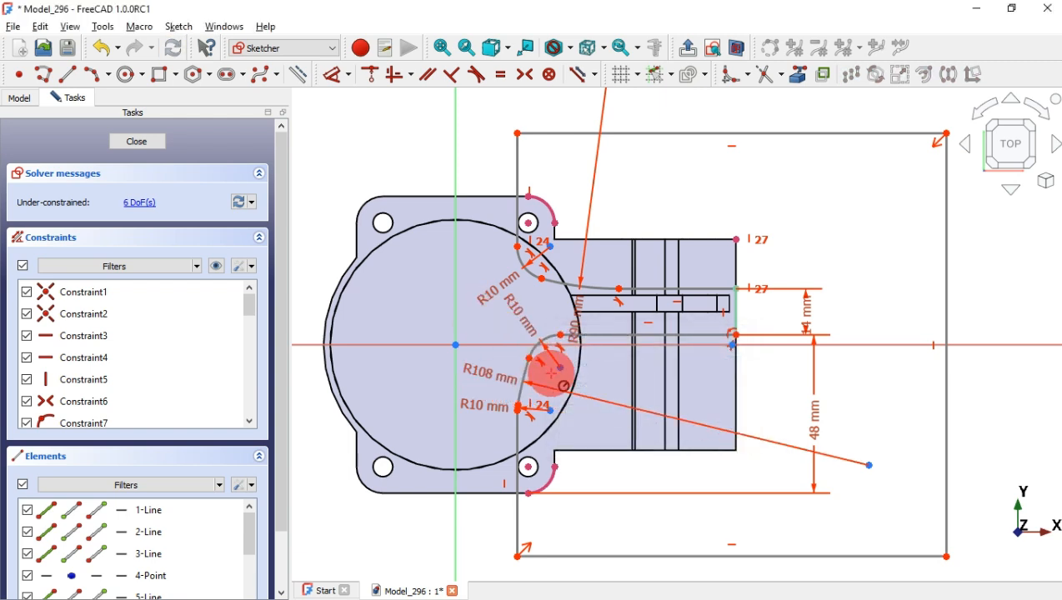
# Shift the curved profile toward the arm's outer end and set the lower horizontal edge's length to 28 mm
pyautogui.moveTo(565, 343); pyautogui.dragTo(635, 337)
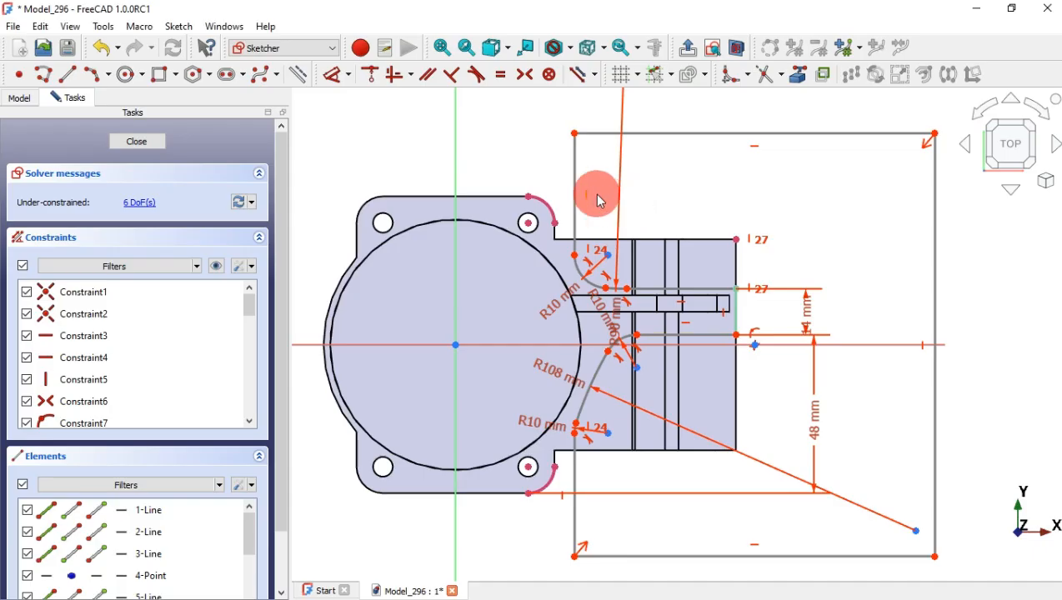
pyautogui.click(333, 73)
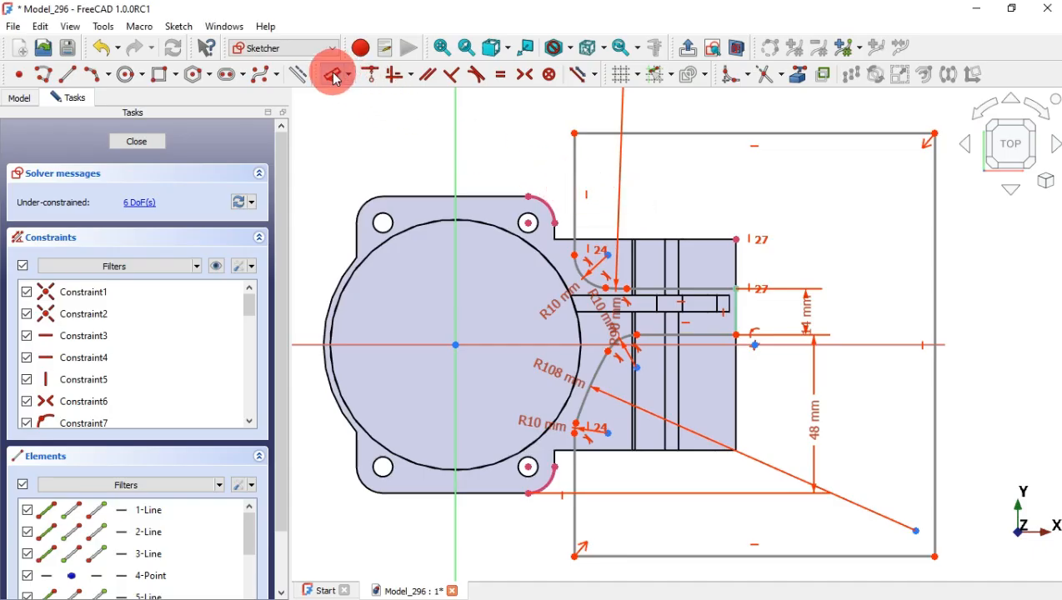
pyautogui.click(692, 334)
pyautogui.click(691, 190)
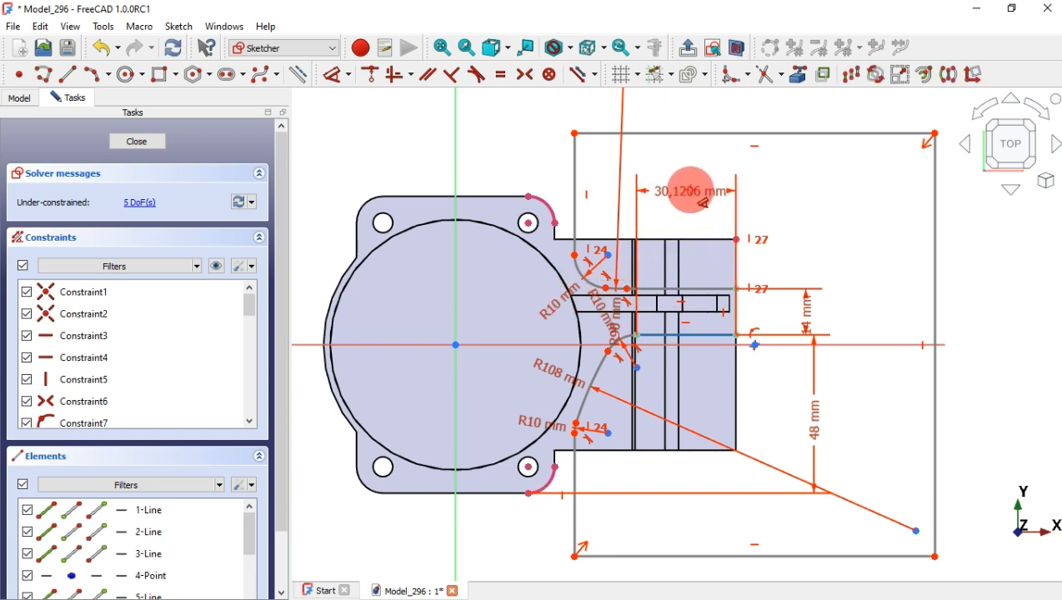
pyautogui.write('28')
pyautogui.press('Return')
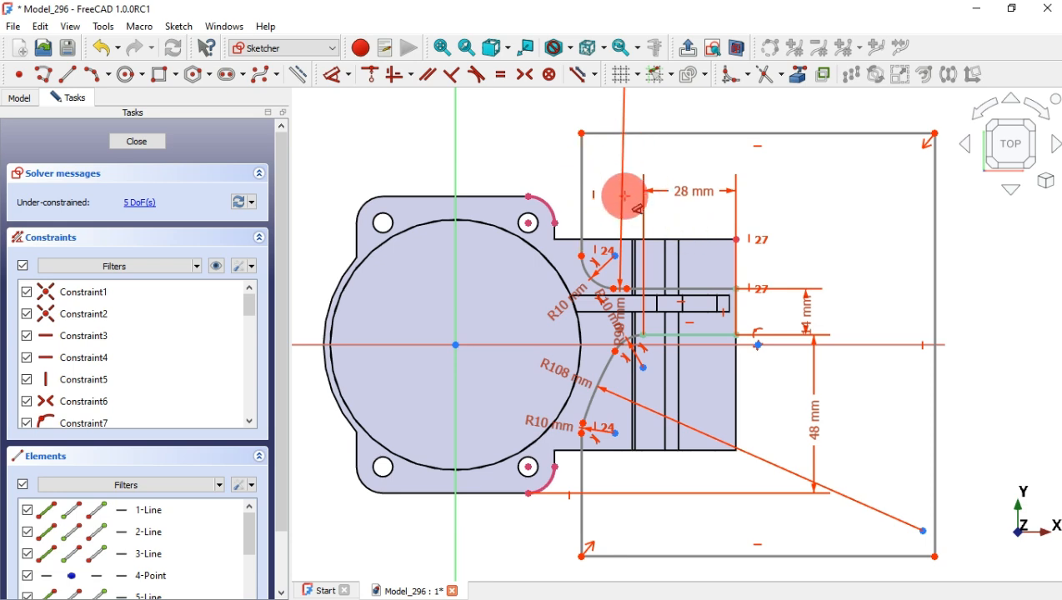
# Constrain the upper 10 mm arc's outer end point vertically to the end point of the projected upper flange corner
pyautogui.click(416, 82)
pyautogui.click(467, 131)
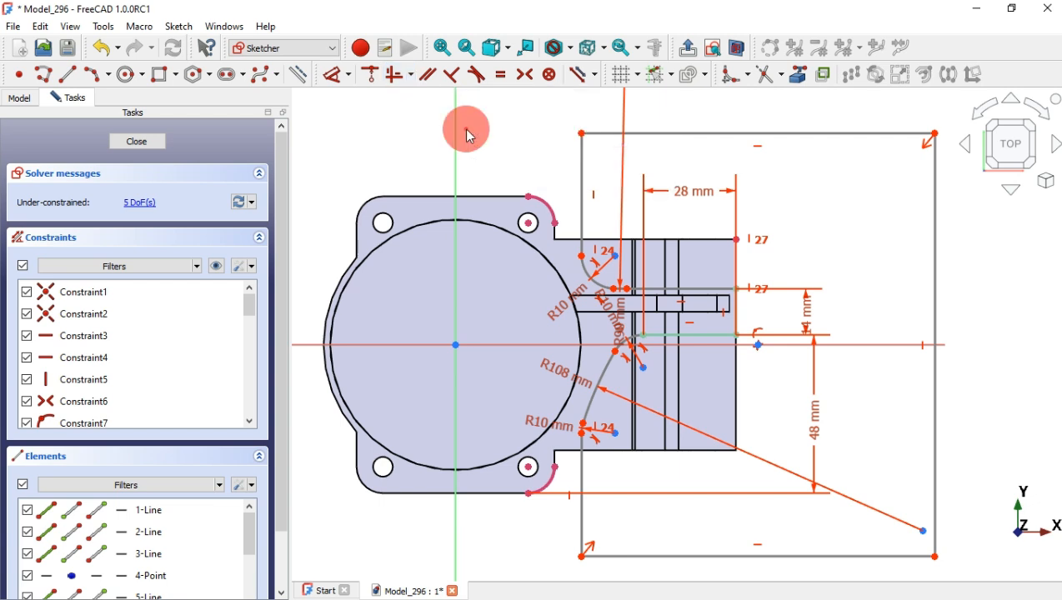
pyautogui.click(555, 223)
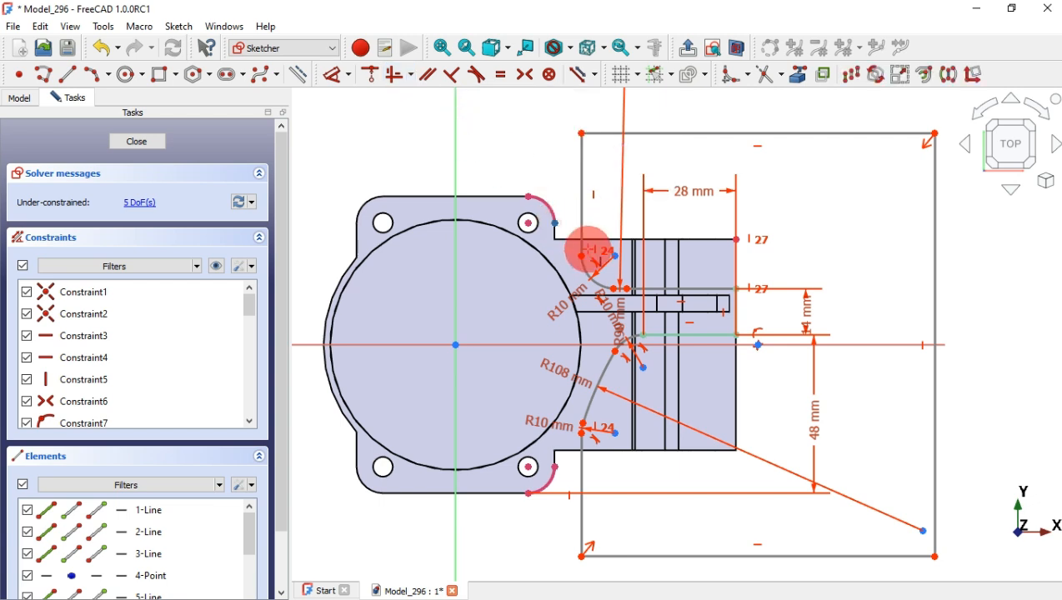
pyautogui.click(582, 256)
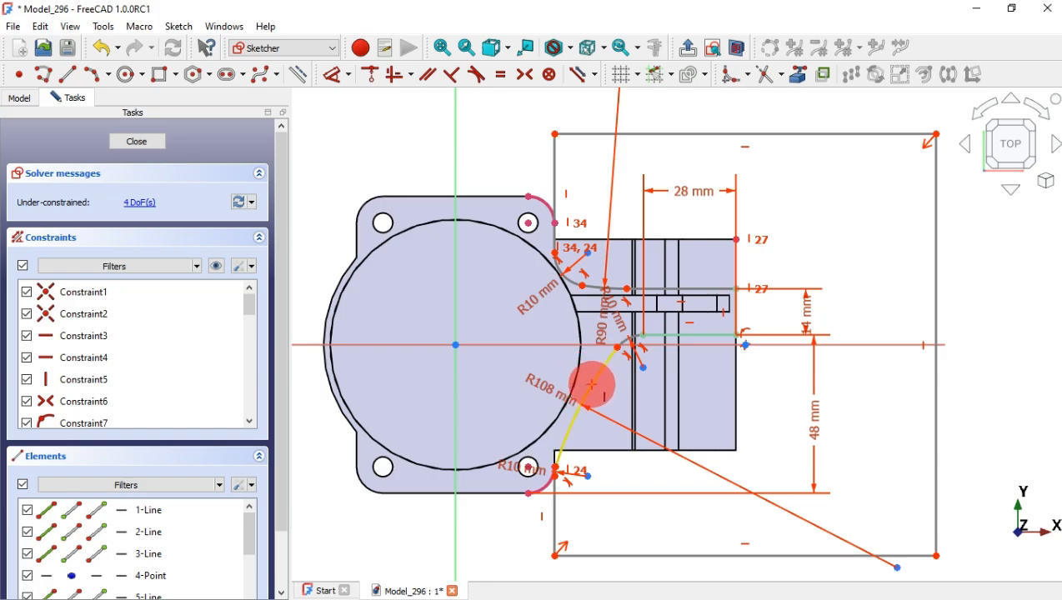
# Consult the reference drawing and sketch an 80 mm diameter construction circle centred on the origin
pyautogui.hotkey('alt', 'Tab')
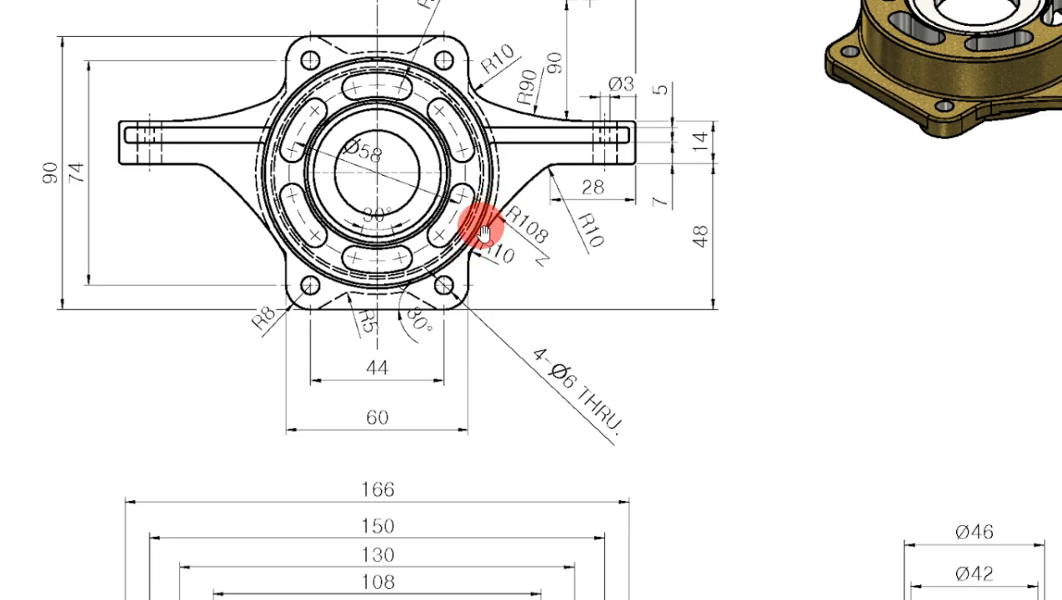
pyautogui.hotkey('alt', 'Tab')
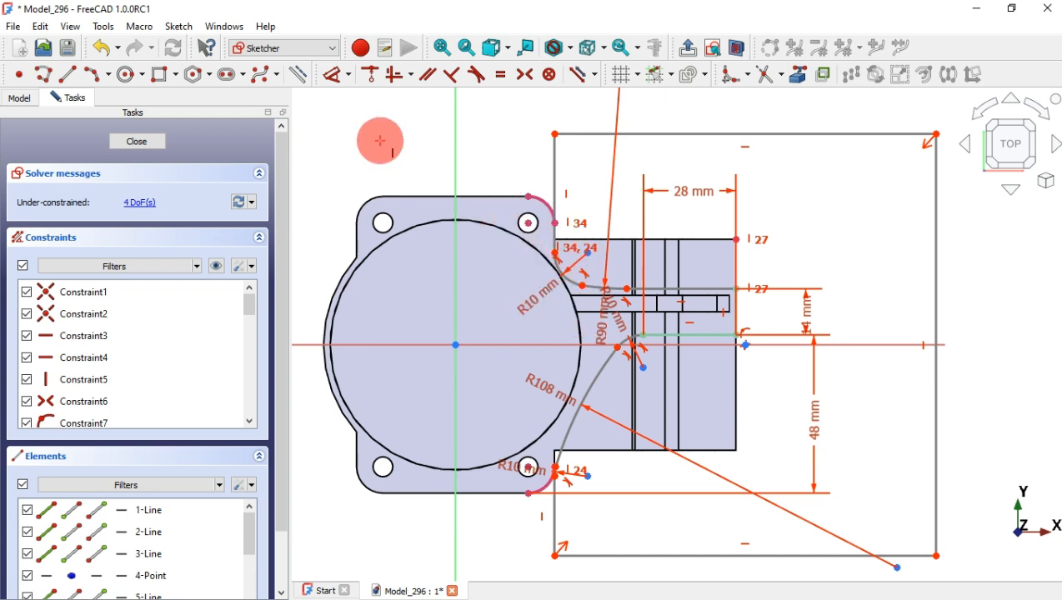
pyautogui.click(127, 75)
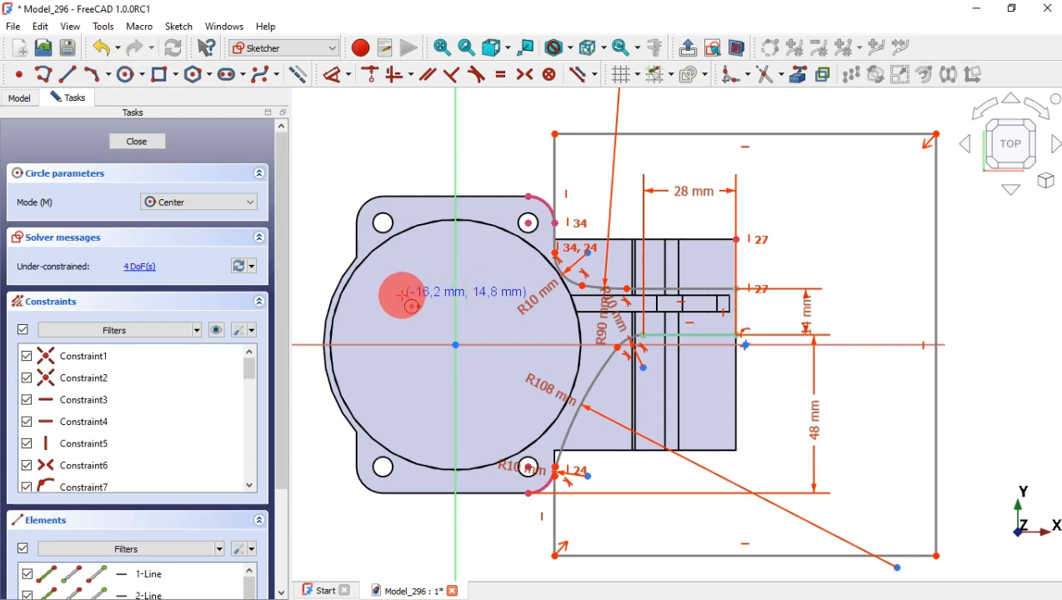
pyautogui.click(455, 343)
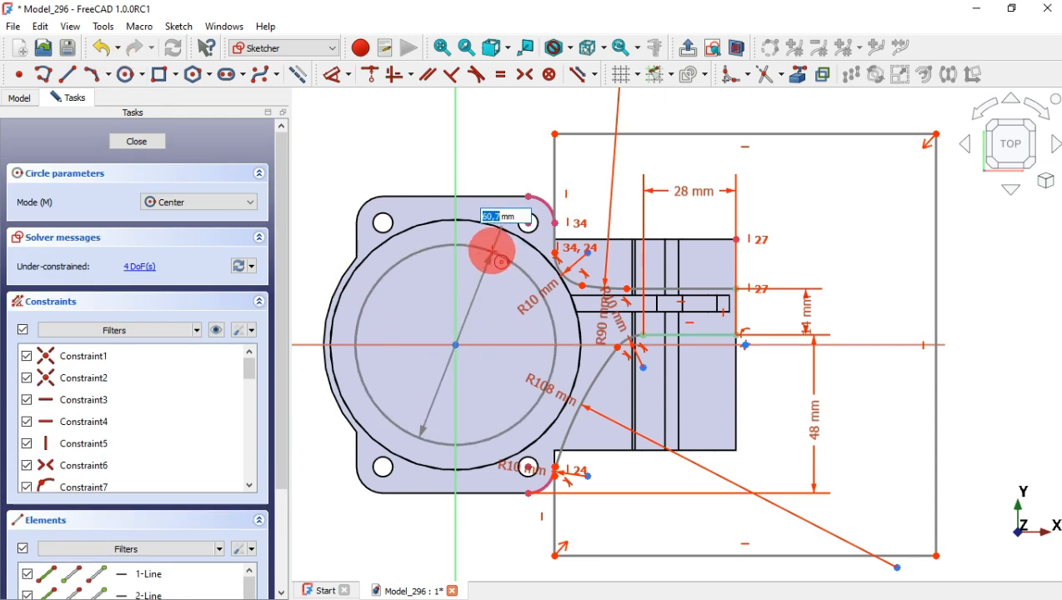
pyautogui.hotkey('alt', 'Tab')
pyautogui.moveTo(518, 412); pyautogui.dragTo(546, 177)
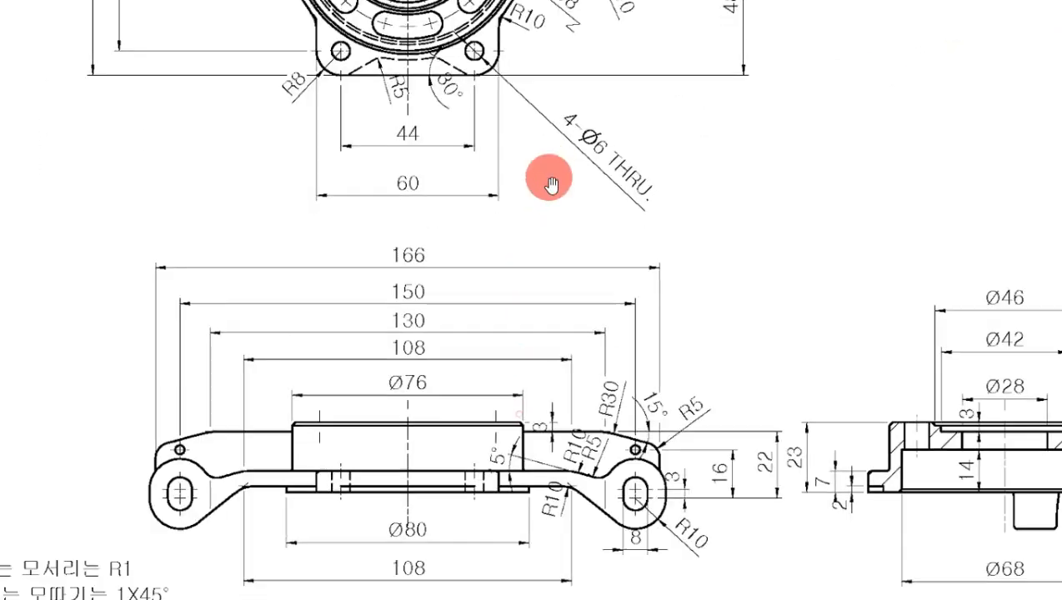
pyautogui.hotkey('alt', 'Tab')
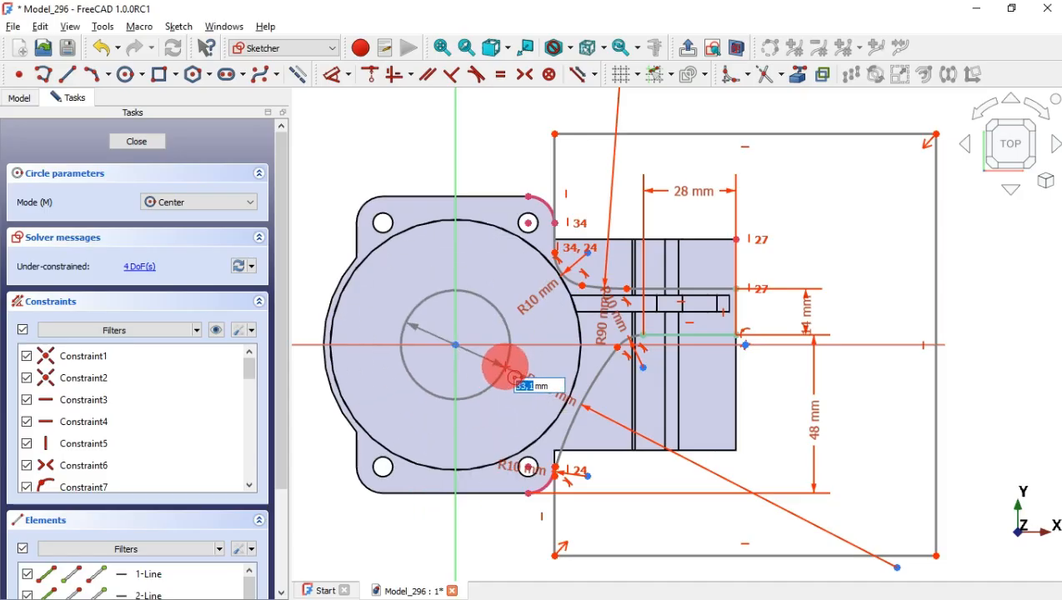
pyautogui.press('Return')
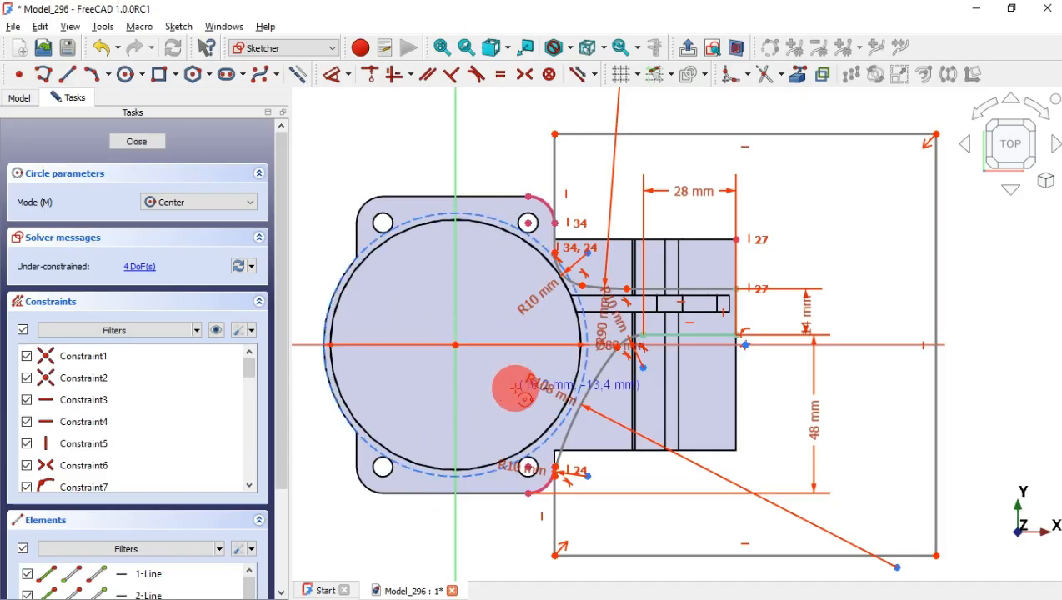
# Make the lower 108 mm arc tangent to the 80 mm construction circle
pyautogui.click(478, 77)
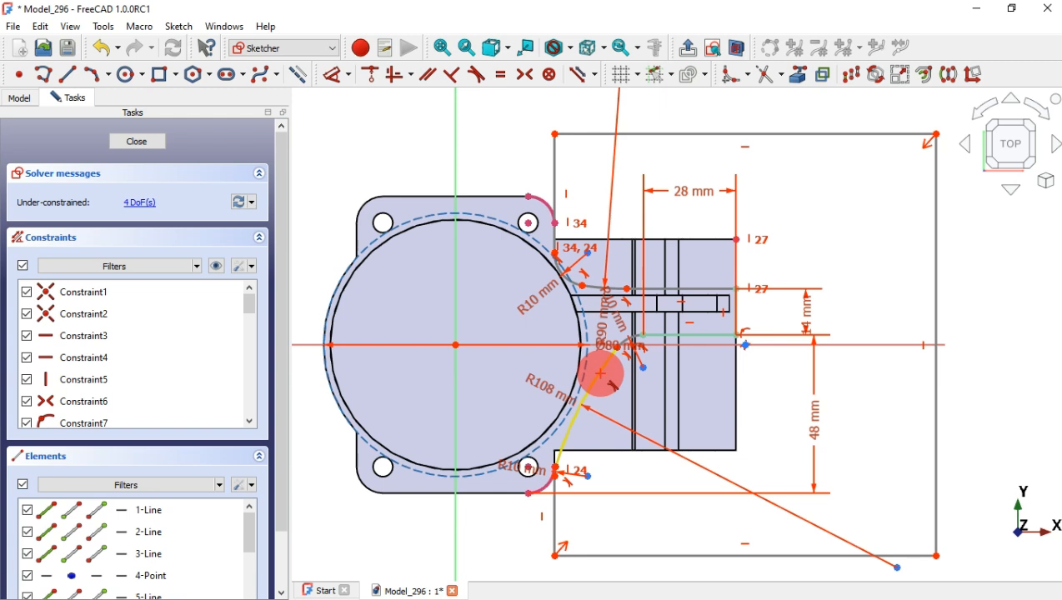
pyautogui.click(600, 373)
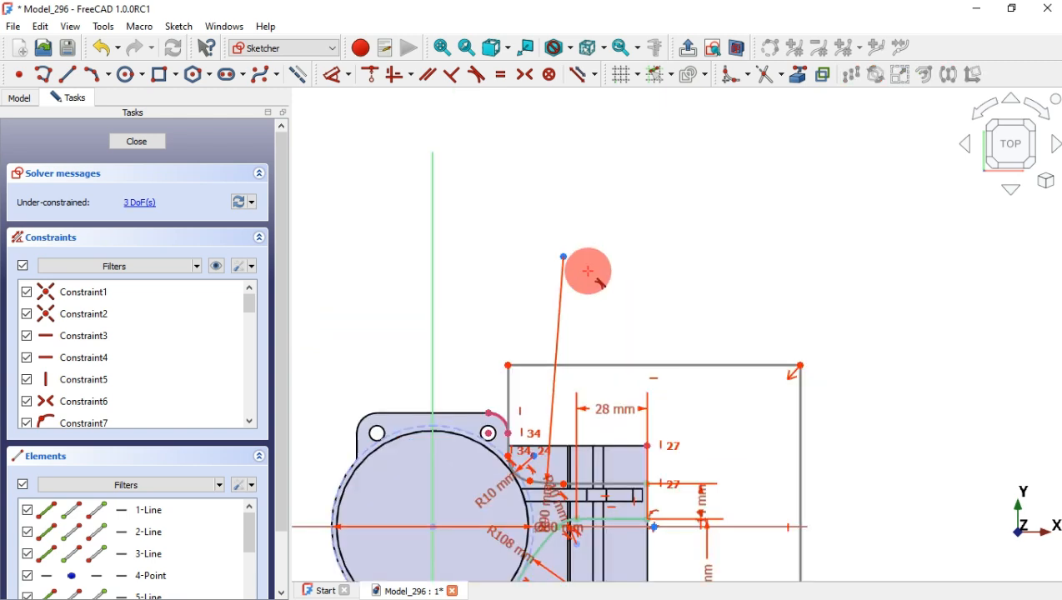
# Dimension the horizontal distance from the origin to the centre point of the upper large arc as 70 mm
pyautogui.click(336, 74)
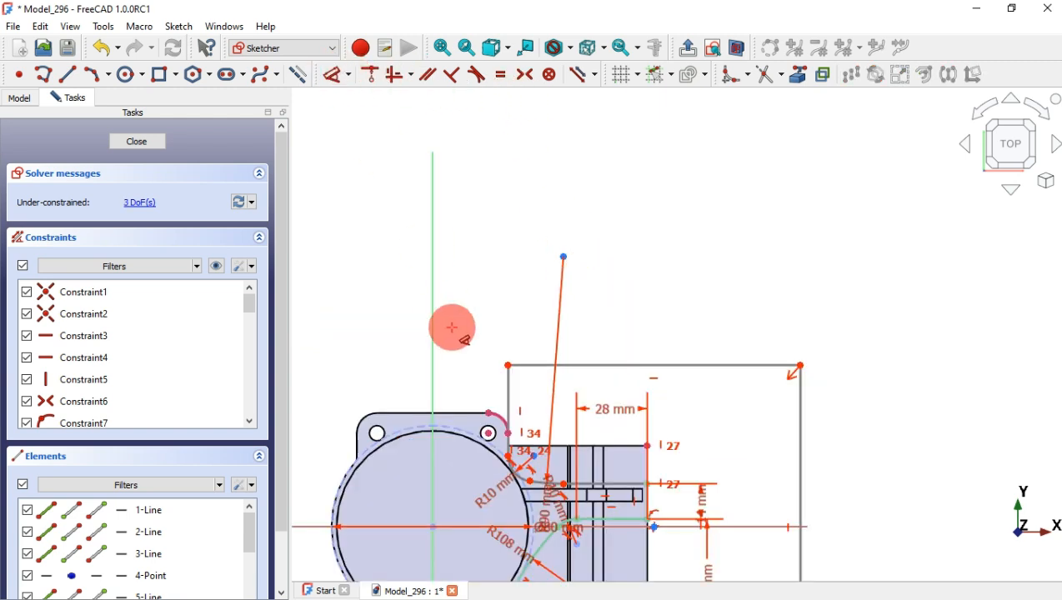
pyautogui.click(434, 527)
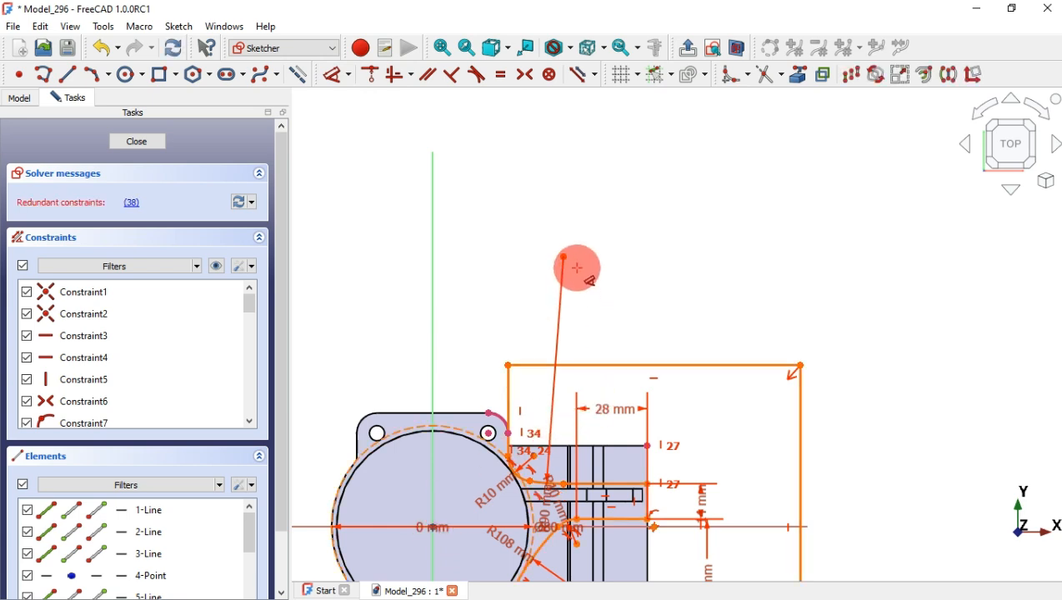
pyautogui.click(563, 255)
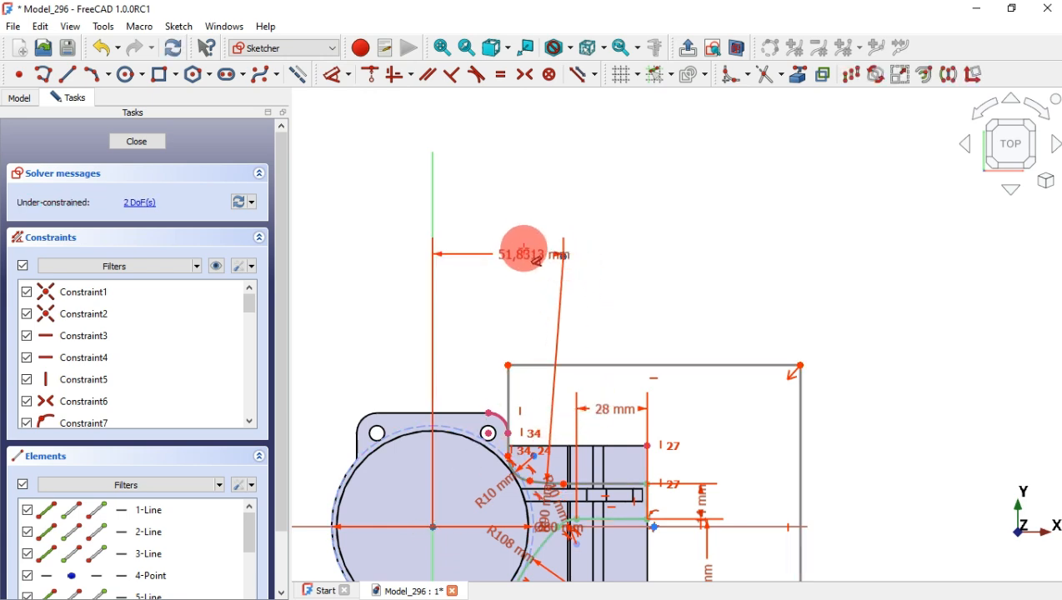
pyautogui.click(511, 208)
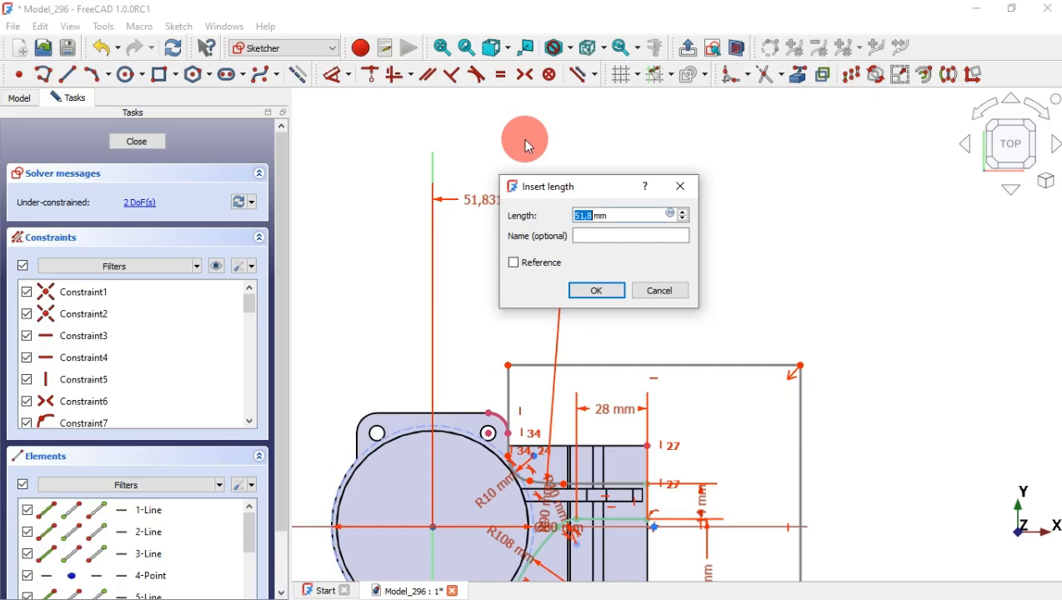
pyautogui.write('70')
pyautogui.press('Return')
pyautogui.scroll(3, 718, 321)
pyautogui.scroll(-3, 718, 321)
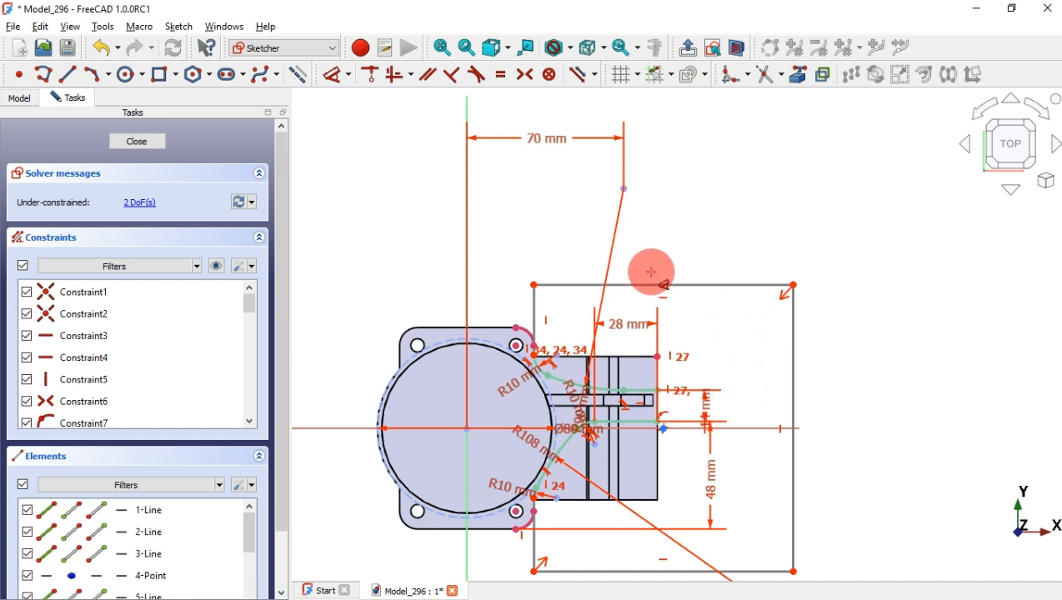
# Set the outer boundary's upper horizontal edge to 100 mm and its outer vertical edge to 125 mm, and close the sketch
pyautogui.click(689, 285)
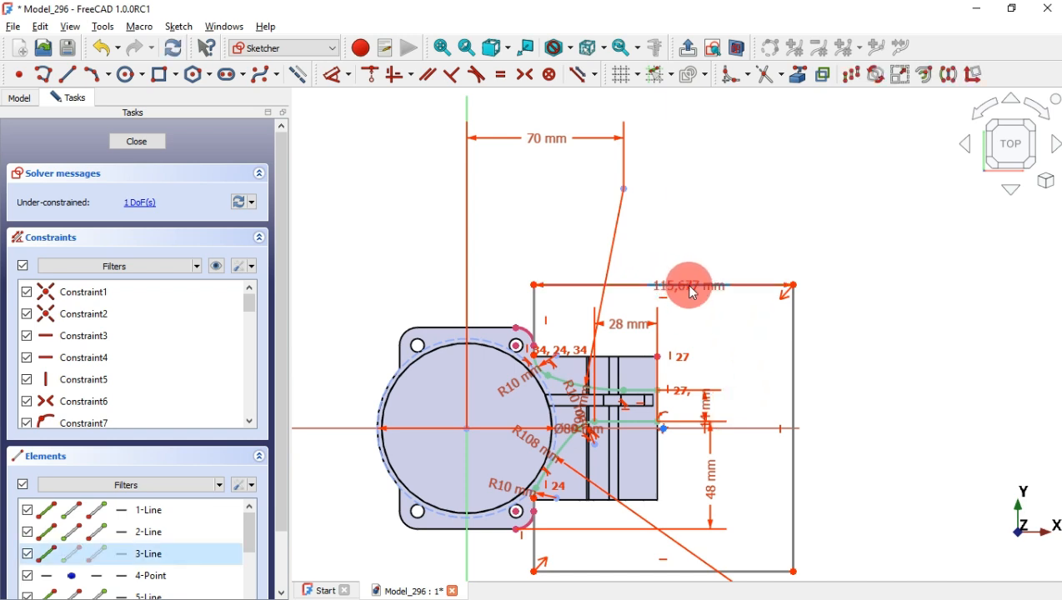
pyautogui.click(680, 222)
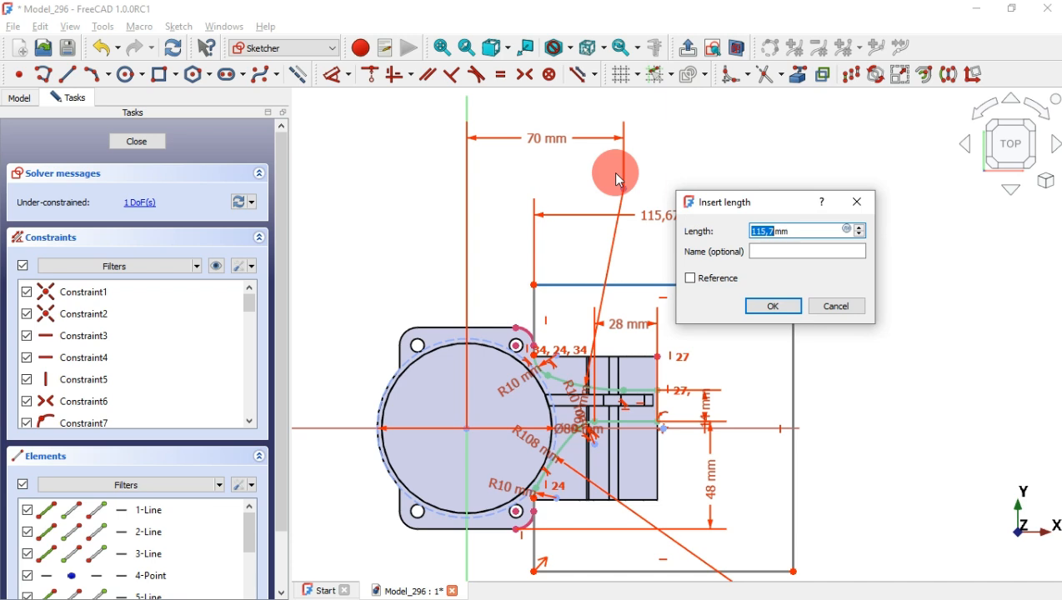
pyautogui.write('100')
pyautogui.press('Return')
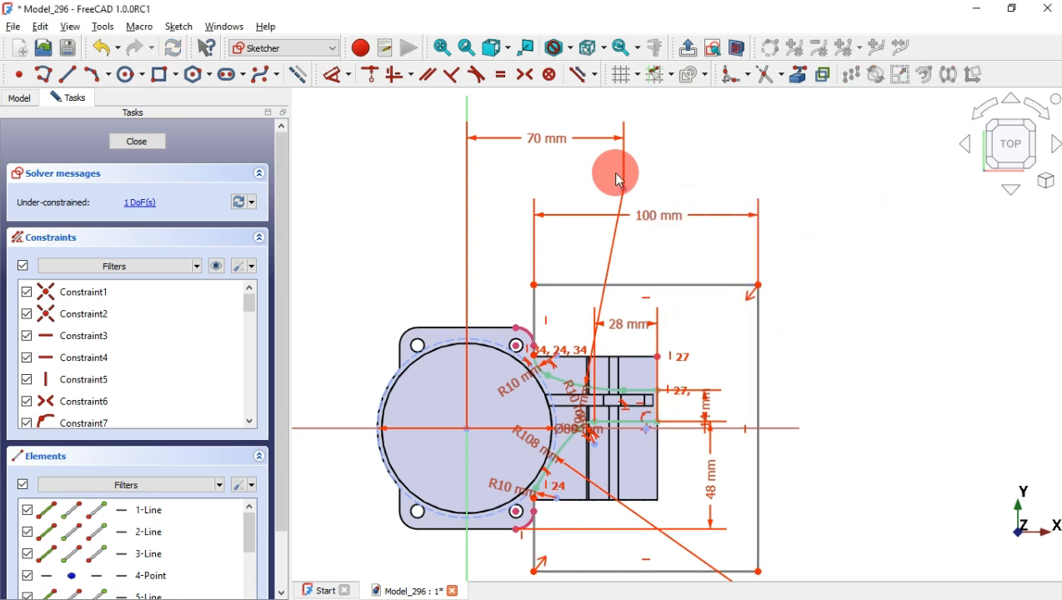
pyautogui.click(756, 334)
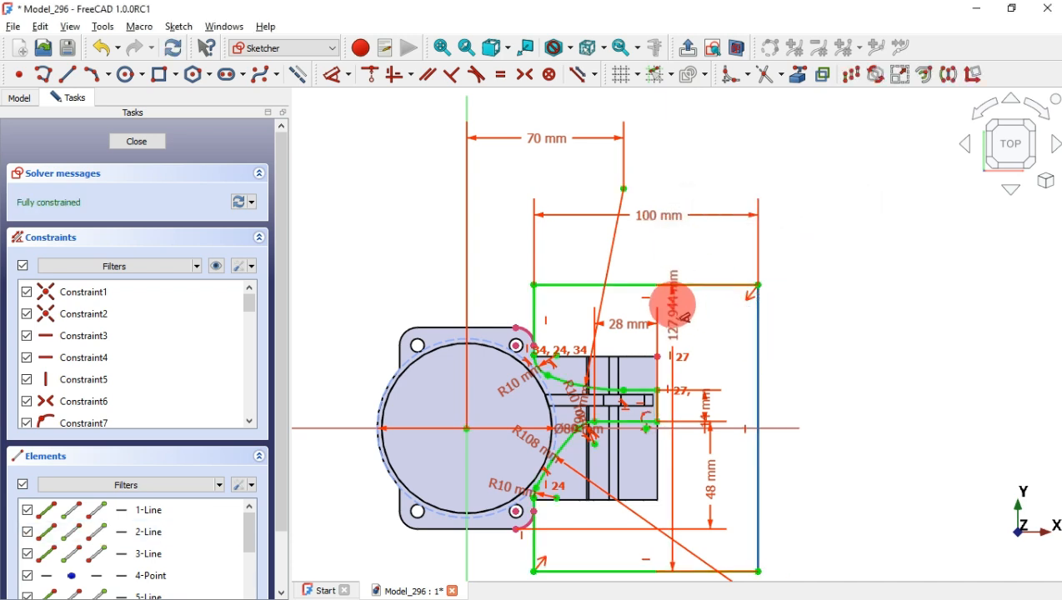
pyautogui.click(892, 362)
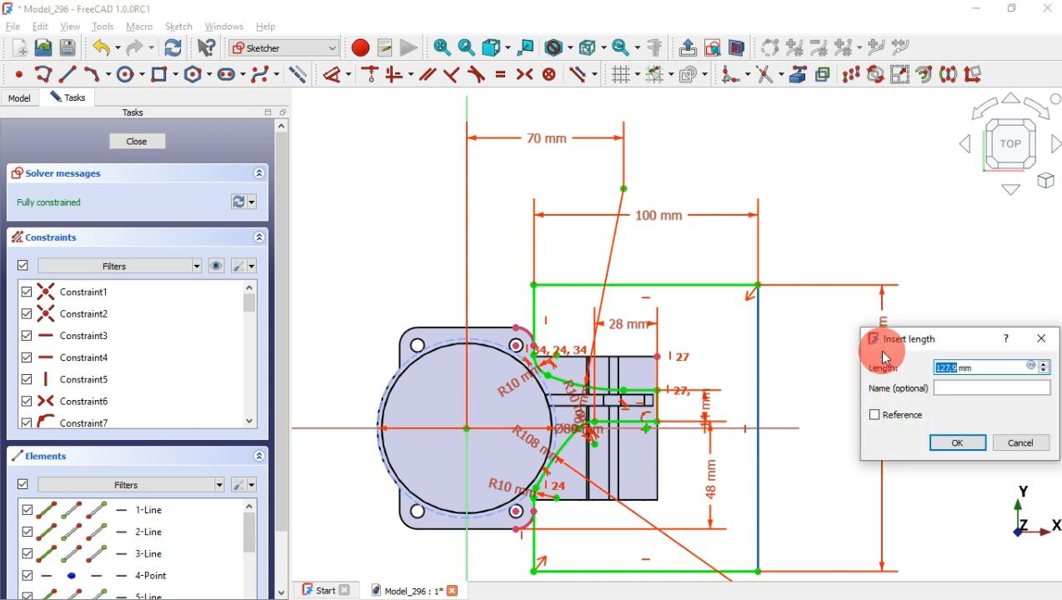
pyautogui.write('125')
pyautogui.press('Return')
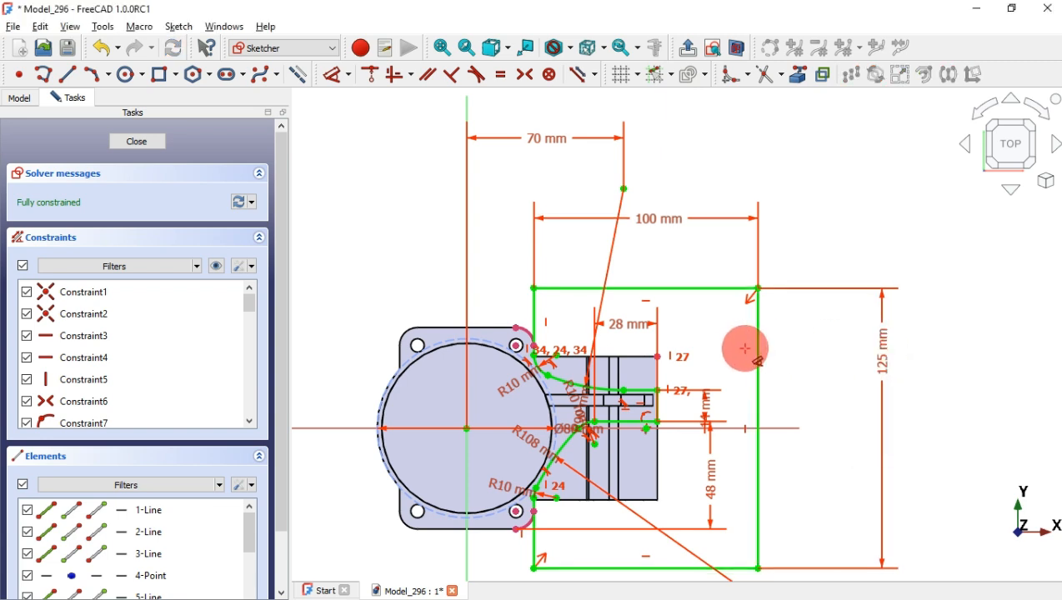
pyautogui.click(216, 265)
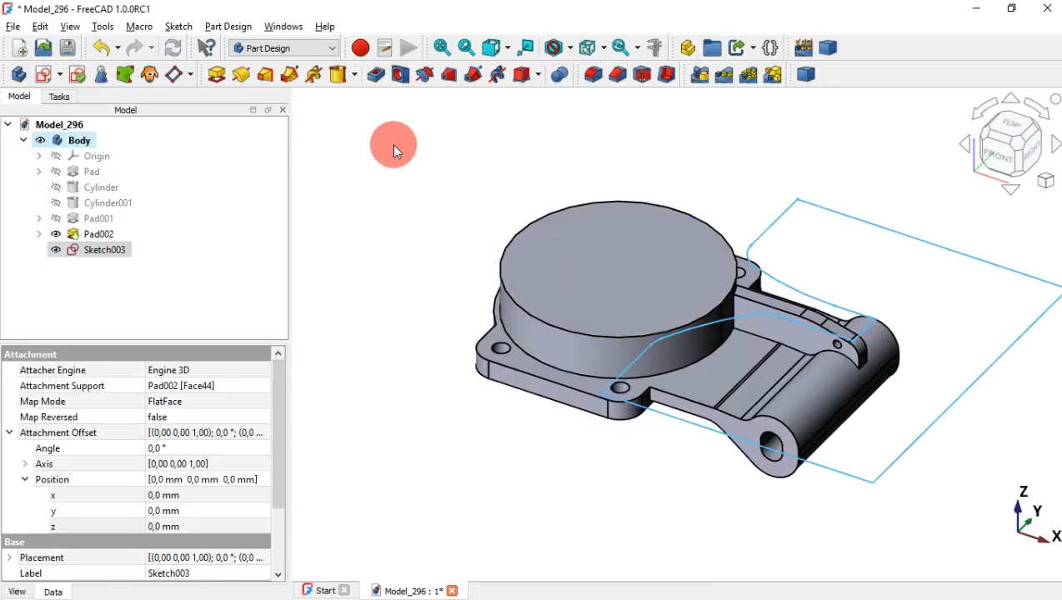
# Pocket the arm's side profile sketch through all of the body
pyautogui.click(383, 77)
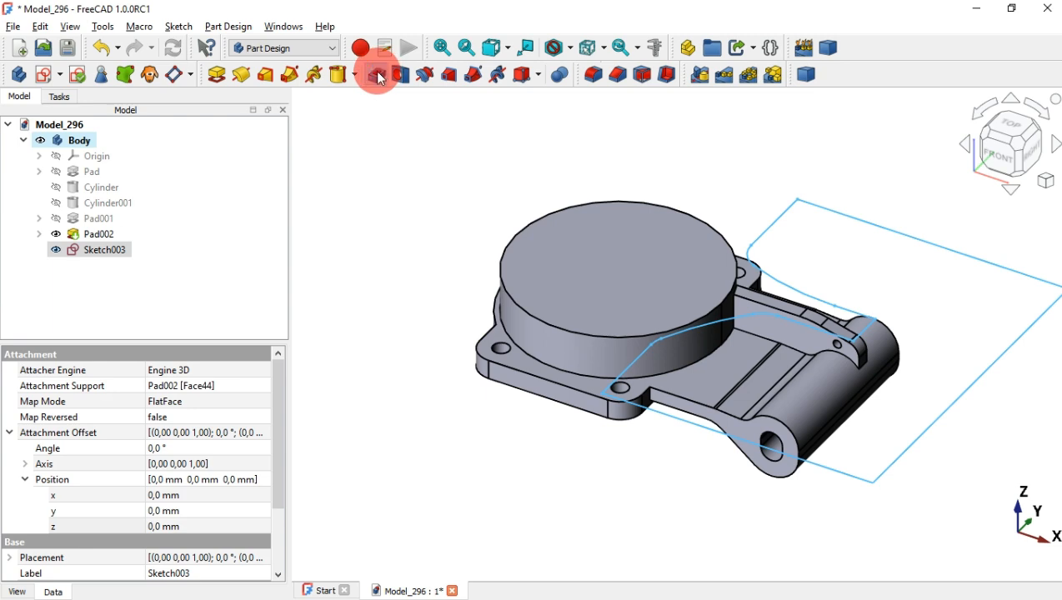
pyautogui.click(196, 198)
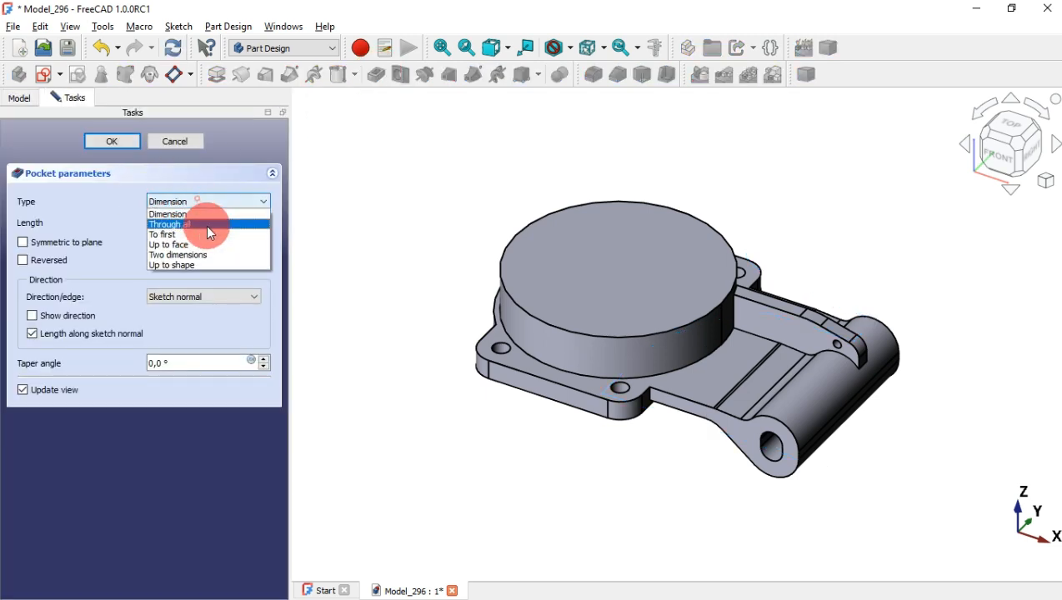
pyautogui.click(213, 226)
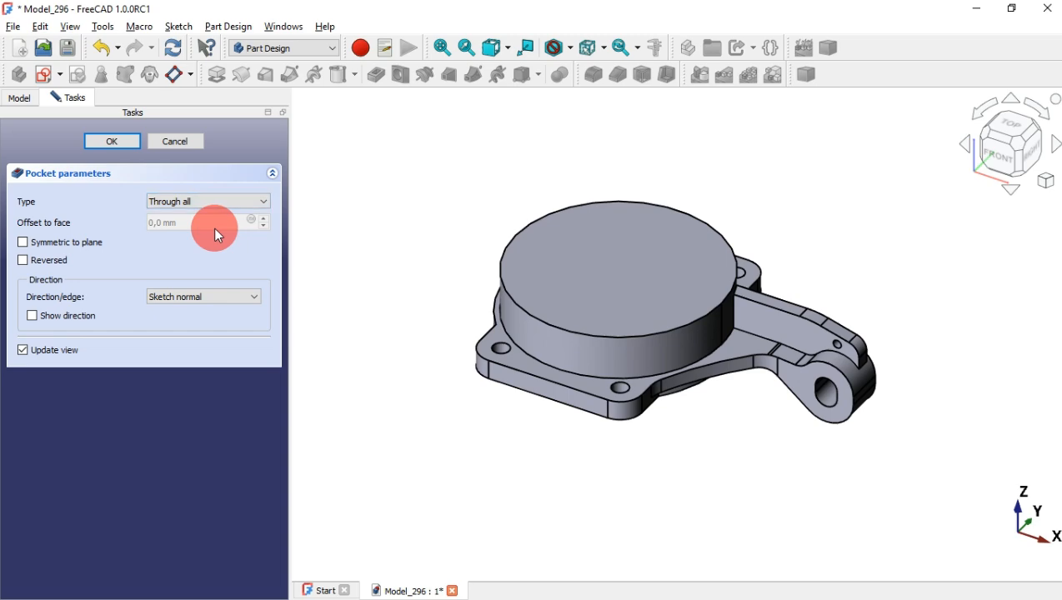
pyautogui.moveTo(826, 230); pyautogui.dragTo(754, 282, button='middle')
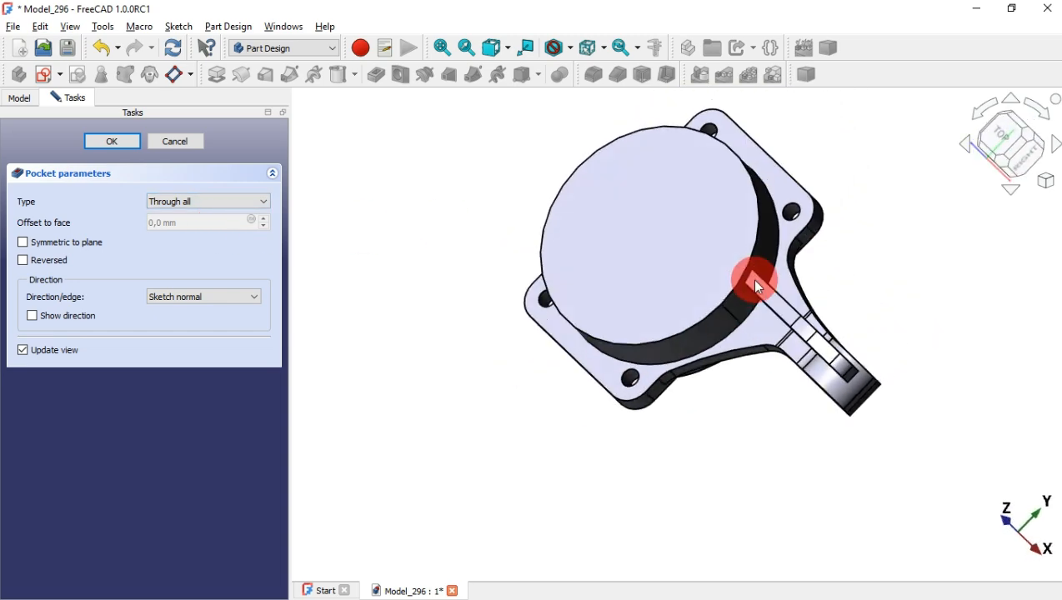
pyautogui.click(135, 144)
pyautogui.press('0')
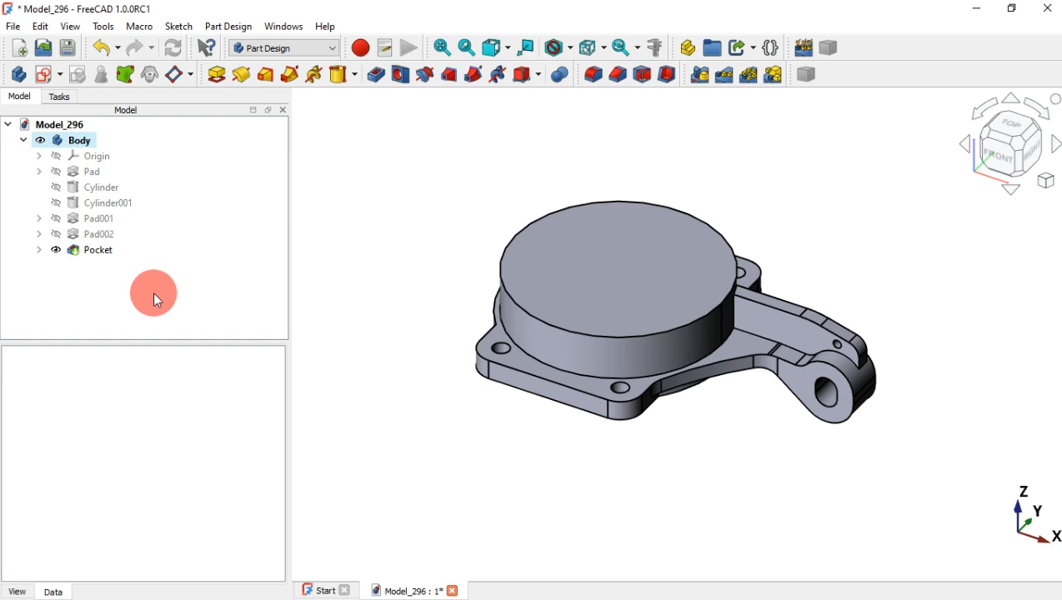
# Mirror Pad001, Pad002 and Pocket together as tool shapes about the vertical sketch axis
pyautogui.click(97, 222)
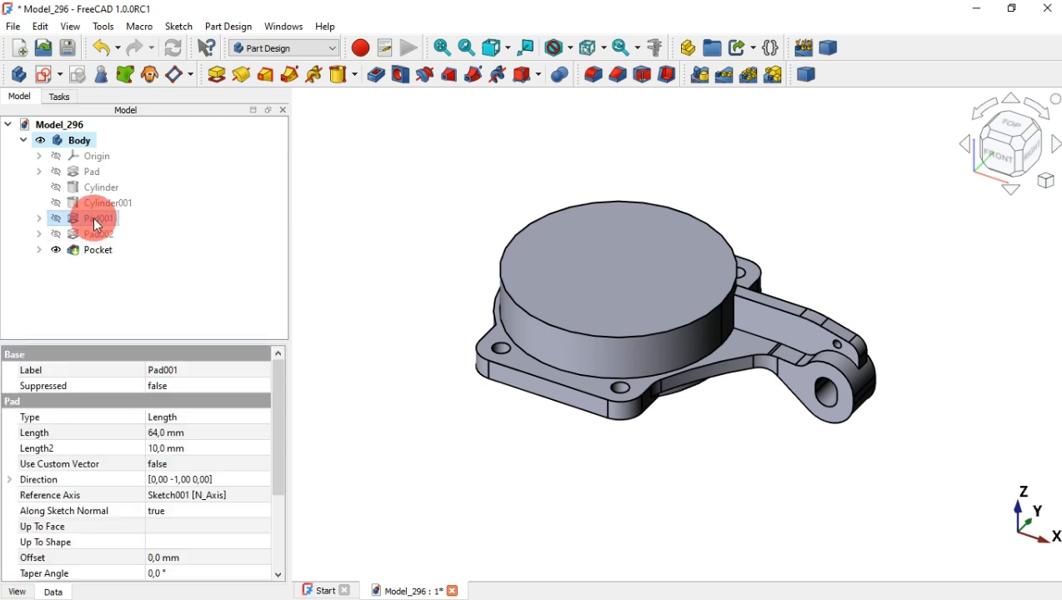
pyautogui.keyDown('shift'); pyautogui.click(99, 250); pyautogui.keyUp('shift')
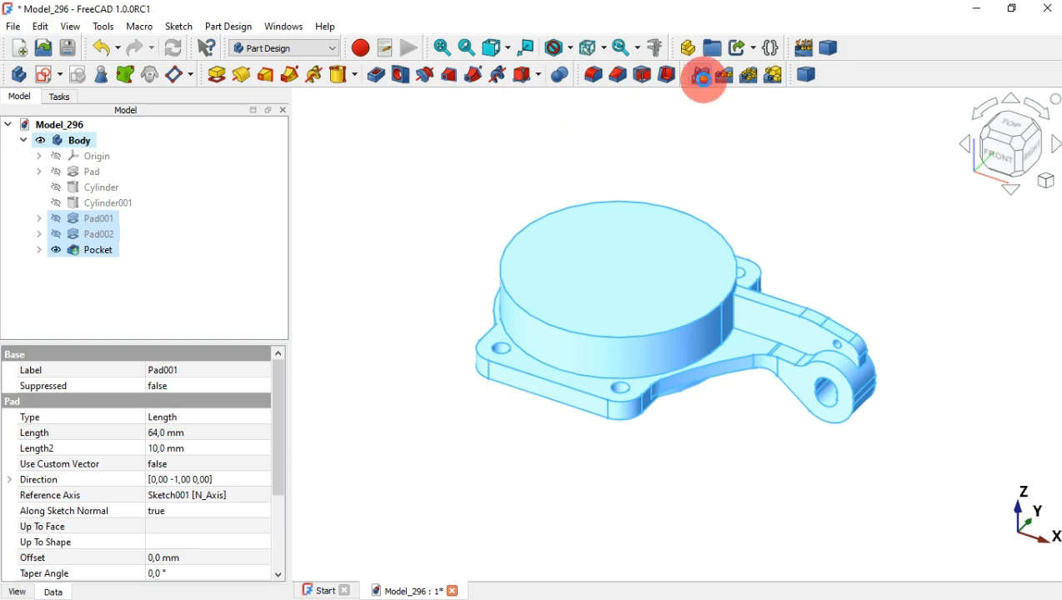
pyautogui.click(702, 78)
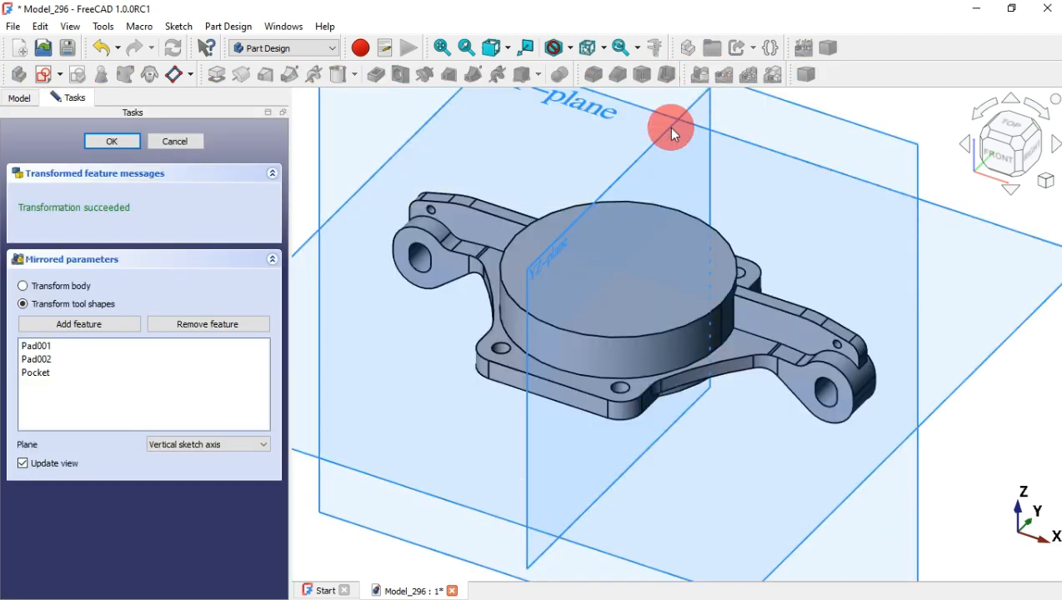
pyautogui.click(132, 143)
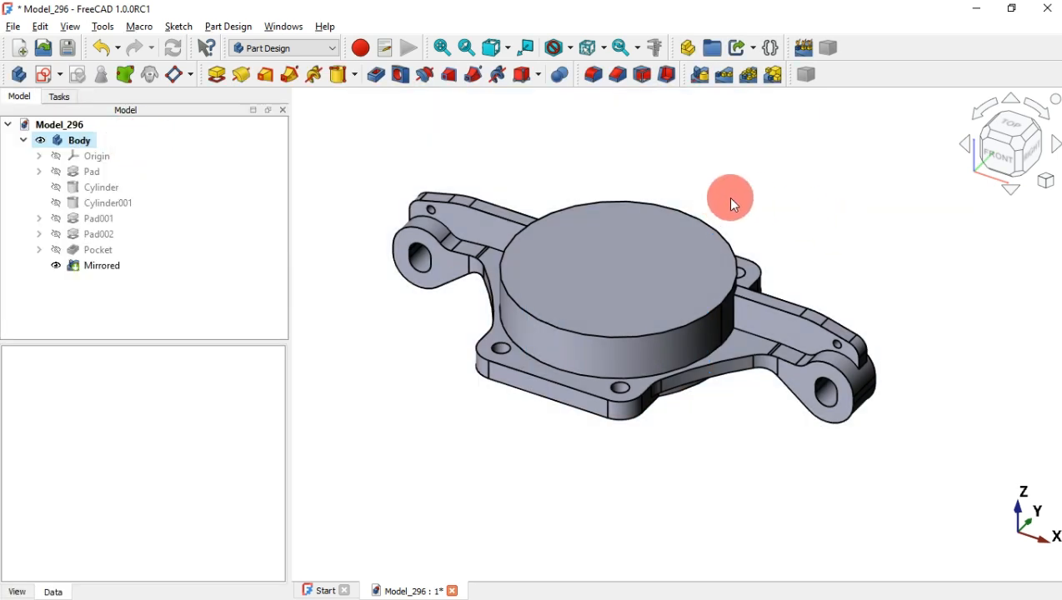
# Consult the drawing's section view, start a sketch on the XZ plane and cut the model display at the sketch plane
pyautogui.hotkey('alt', 'Tab')
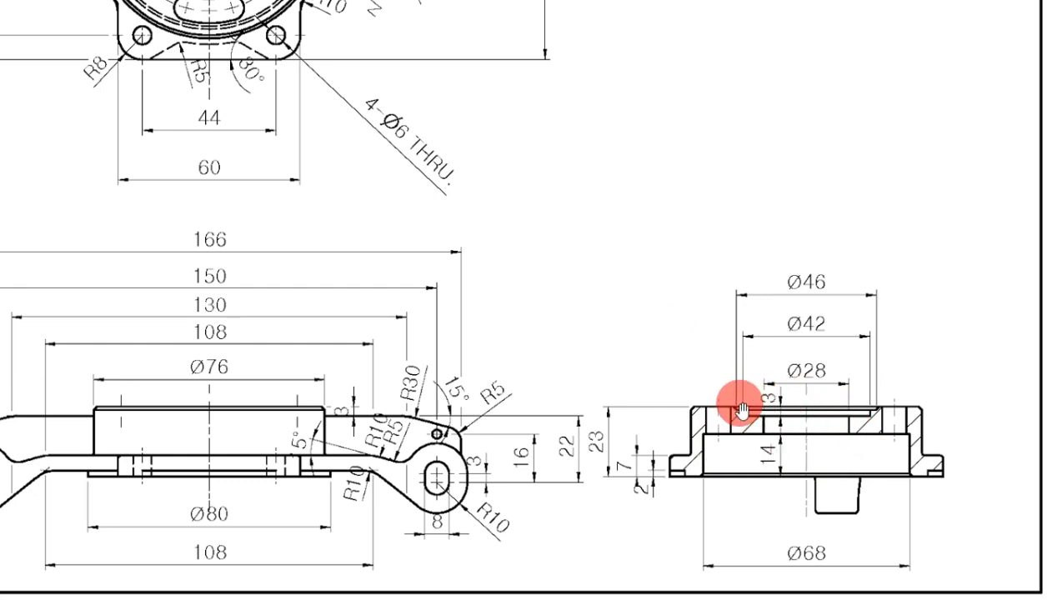
pyautogui.hotkey('alt', 'Tab')
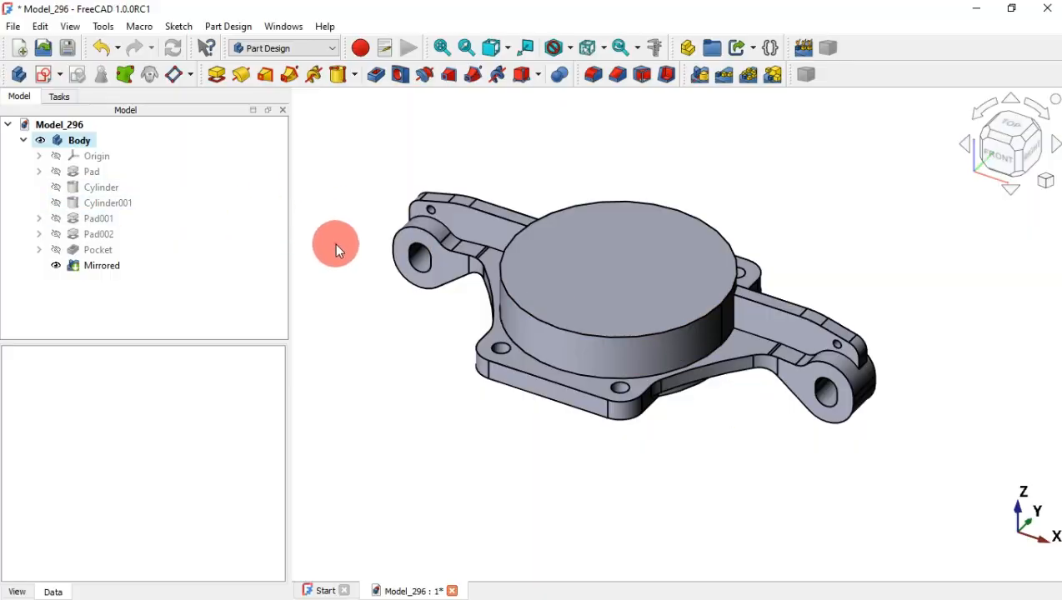
pyautogui.click(50, 79)
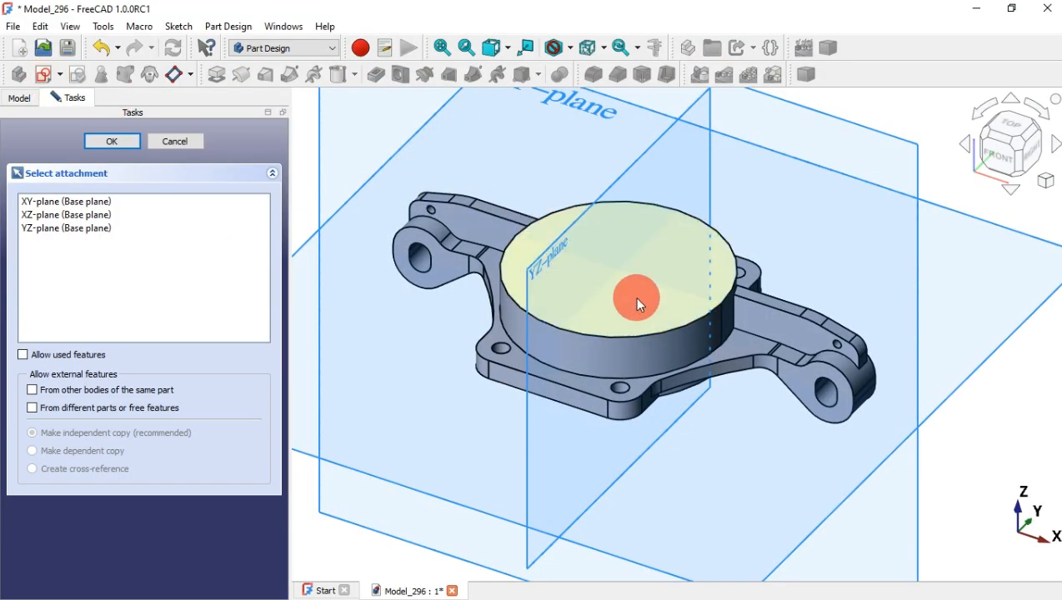
pyautogui.scroll(-5, 634, 296)
pyautogui.click(582, 225)
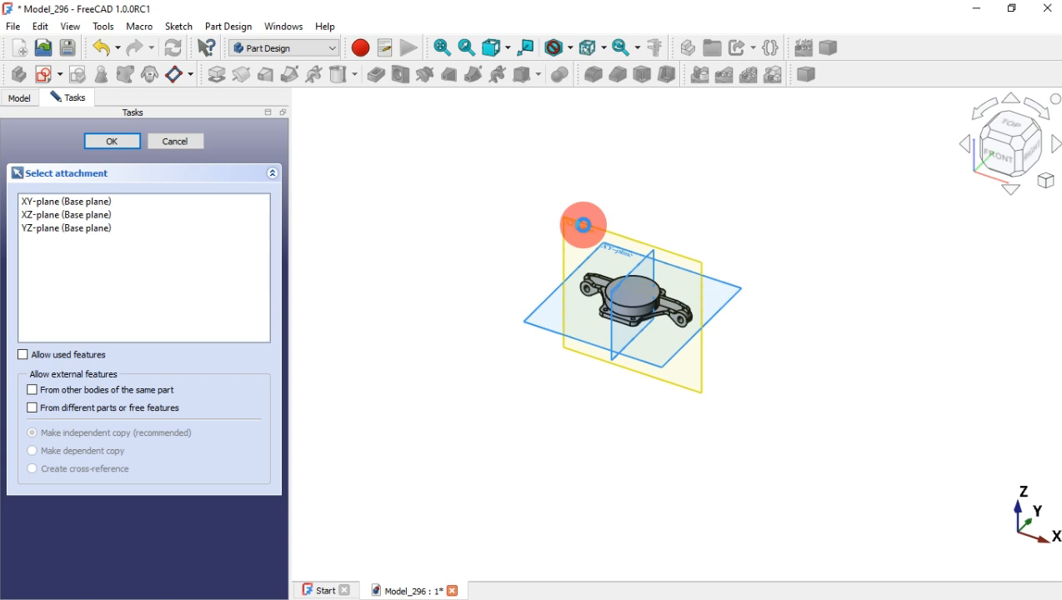
pyautogui.scroll(5, 635, 299)
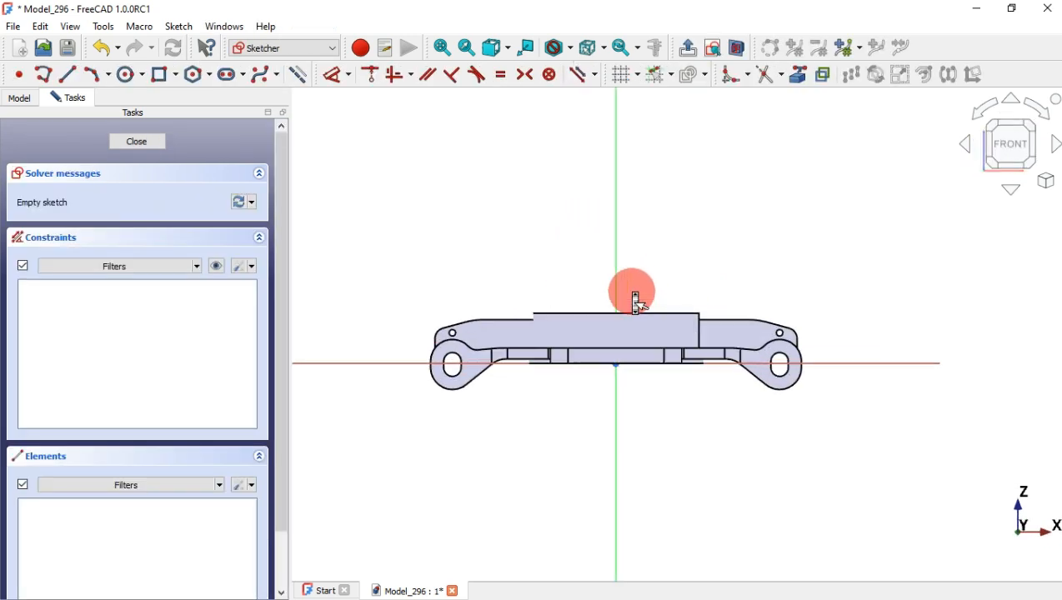
pyautogui.click(736, 49)
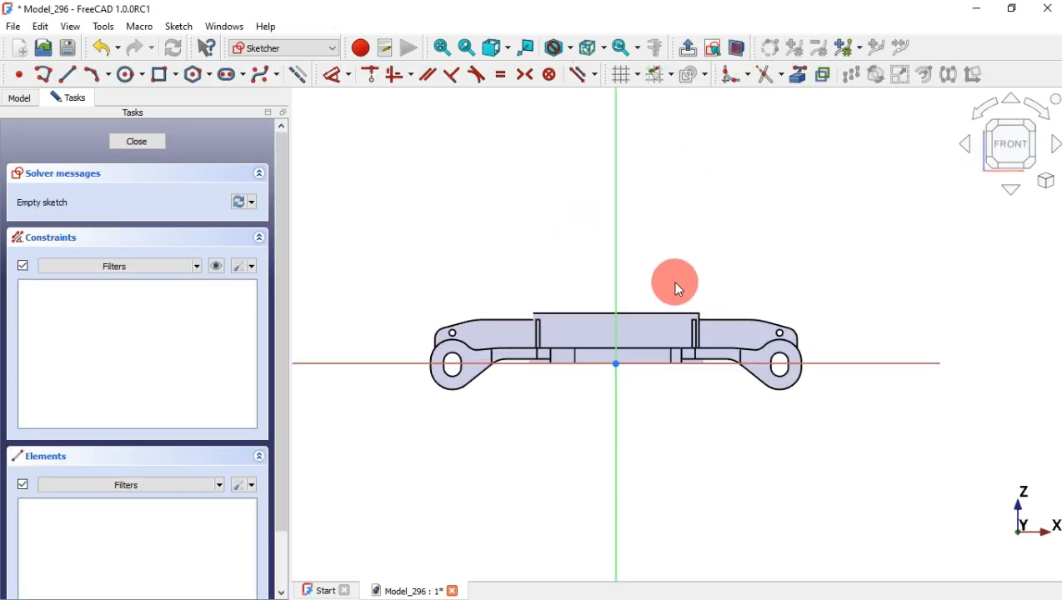
# Start a polyline about 51 mm along the horizontal axis to the origin, about 32 mm up the vertical axis, and horizontally outward above the body
pyautogui.scroll(4, 677, 284)
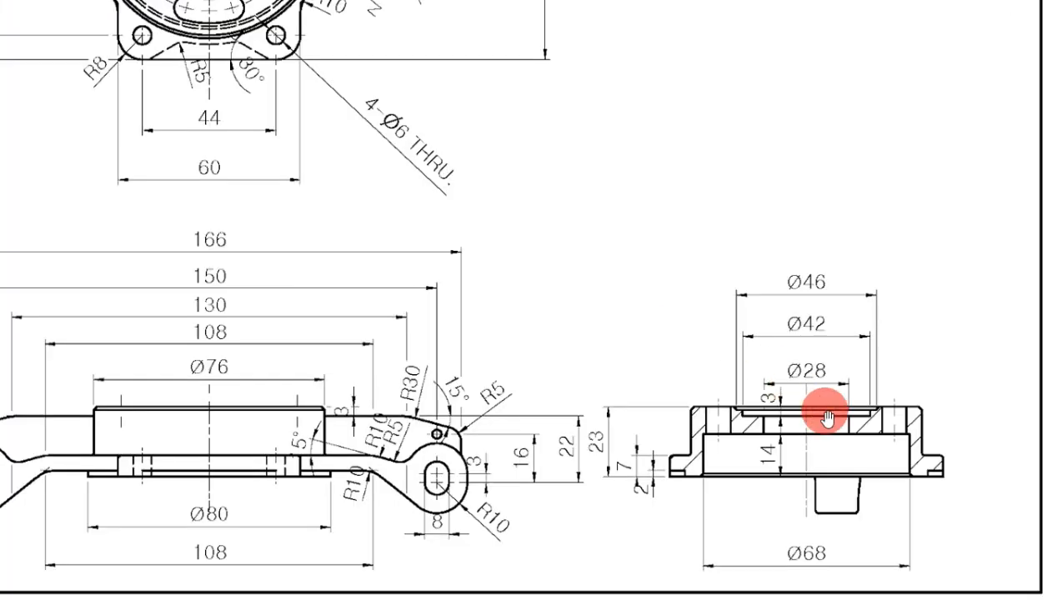
pyautogui.scroll(-1, 825, 413)
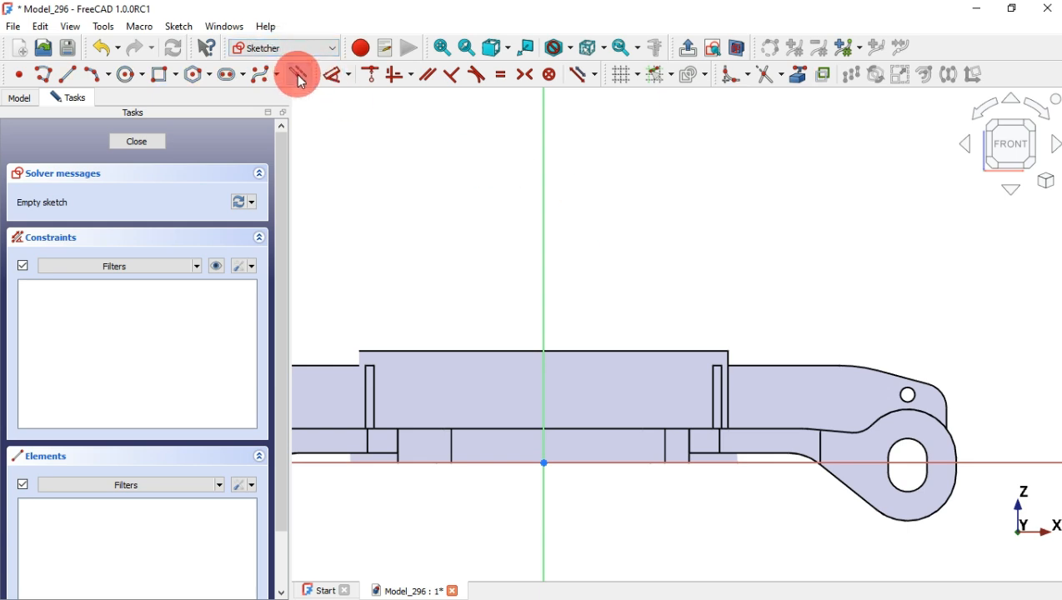
pyautogui.click(46, 75)
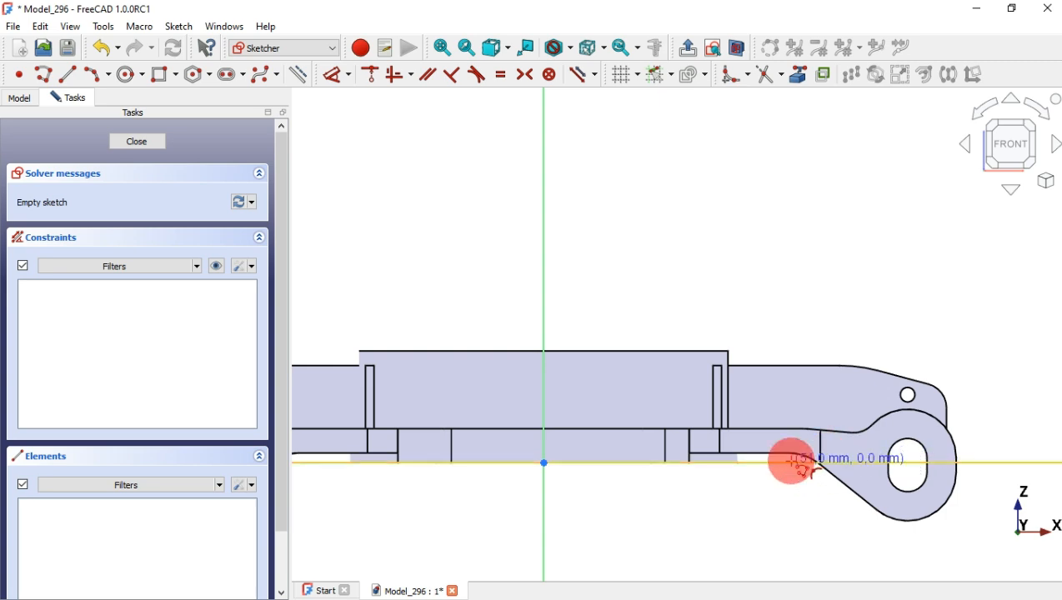
pyautogui.click(793, 461)
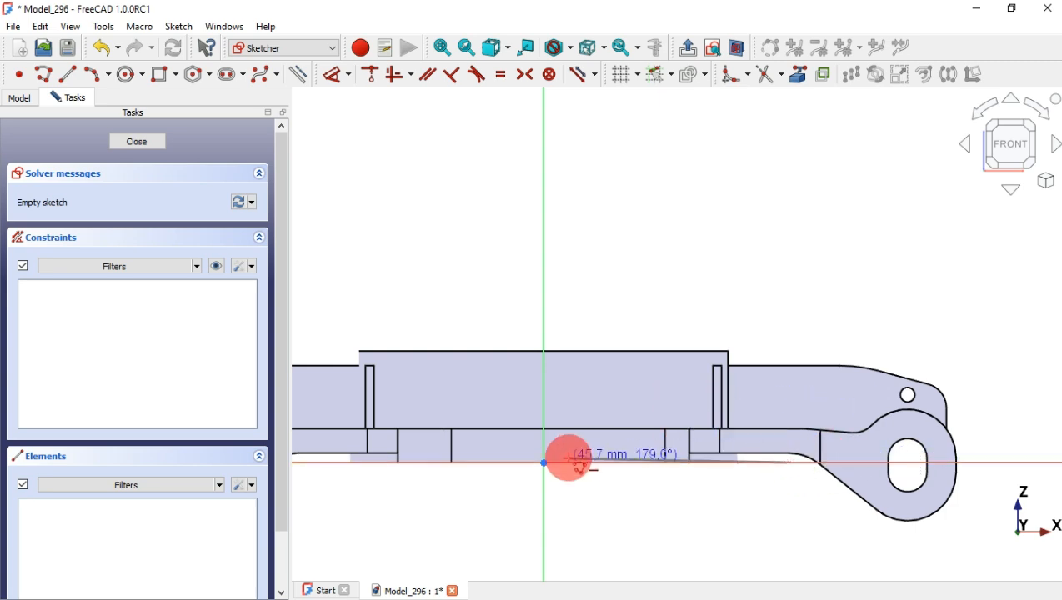
pyautogui.click(543, 463)
pyautogui.click(544, 305)
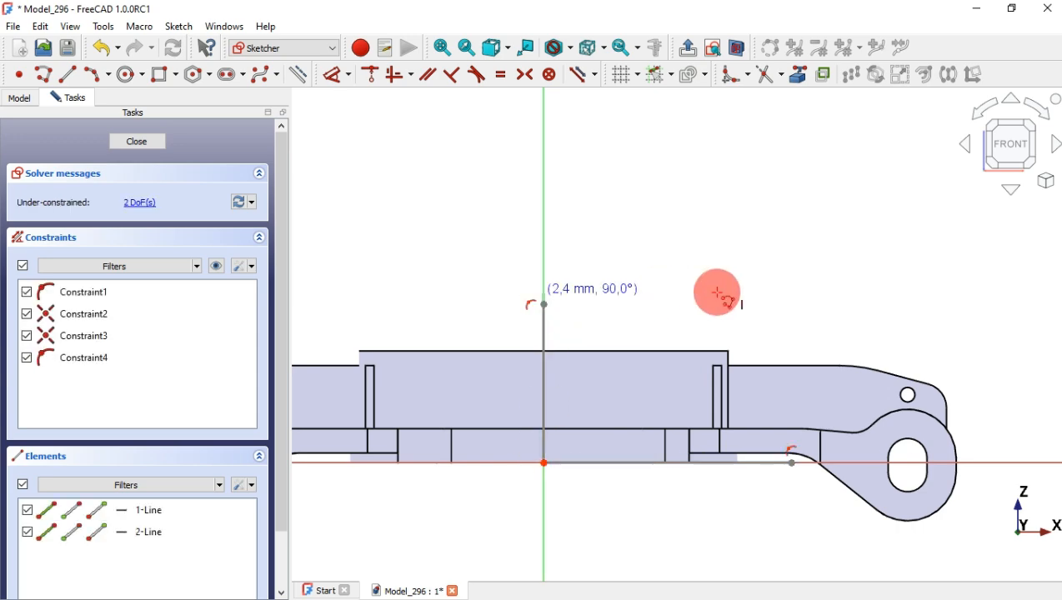
pyautogui.click(762, 304)
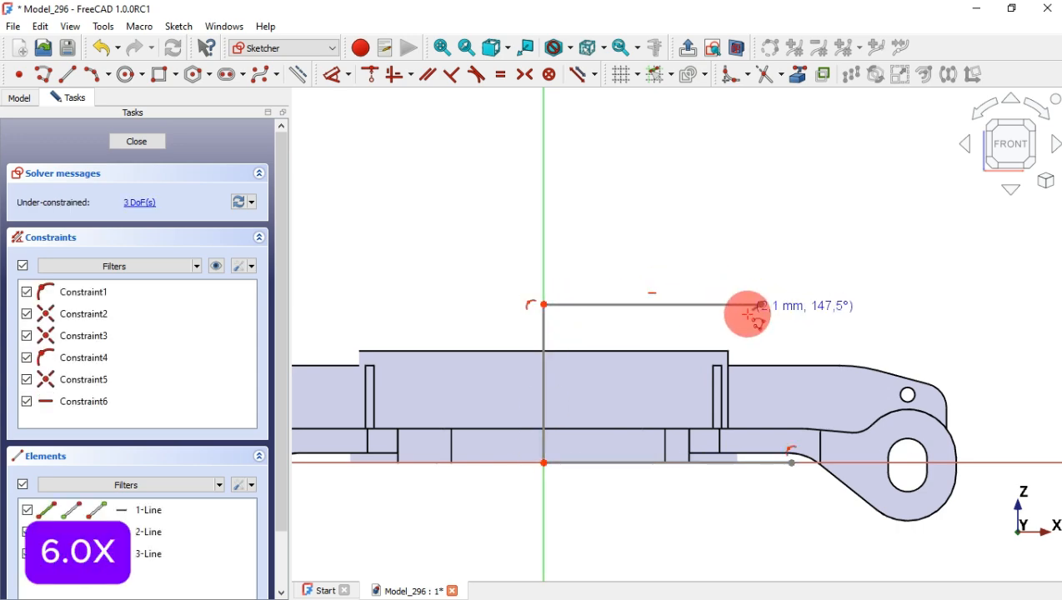
# Continue the polyline with a short inward slant, two inward steps and an outward shoulder, closing it vertically at its start point on the horizontal axis
pyautogui.click(747, 315)
pyautogui.click(679, 315)
pyautogui.click(679, 336)
pyautogui.click(620, 337)
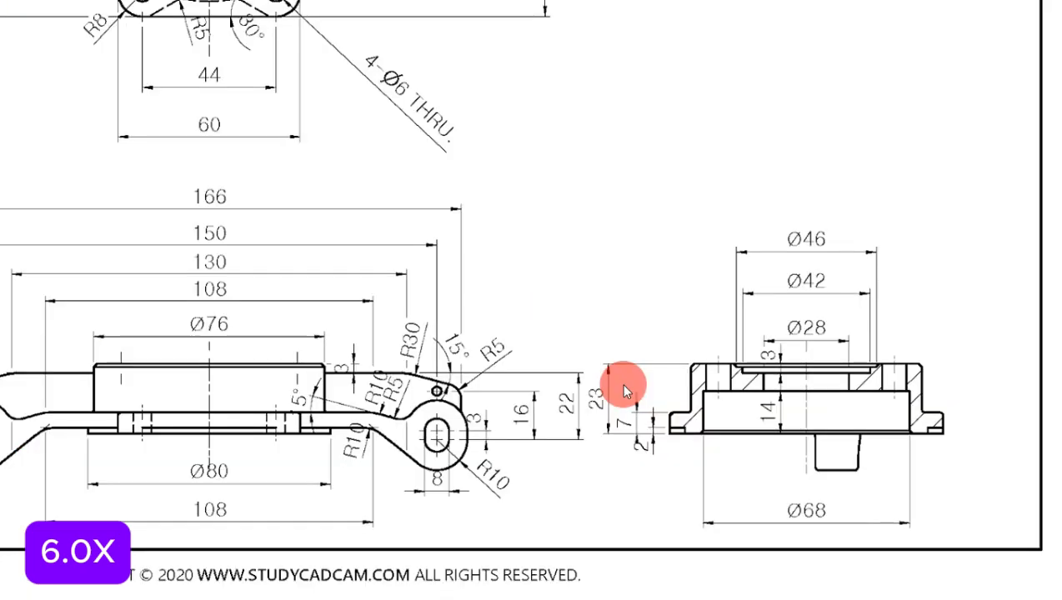
pyautogui.click(620, 369)
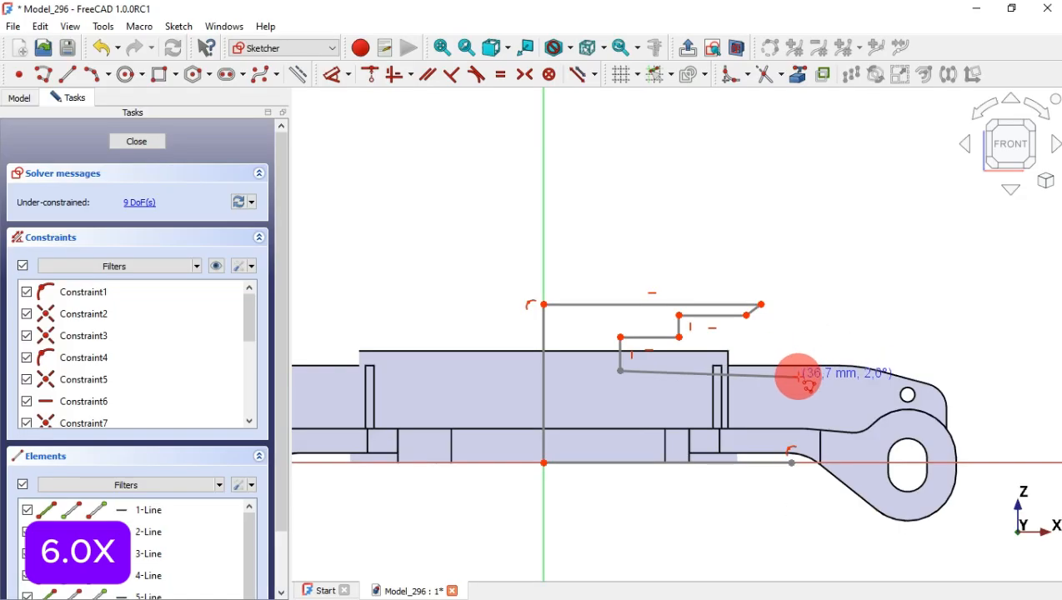
pyautogui.click(793, 369)
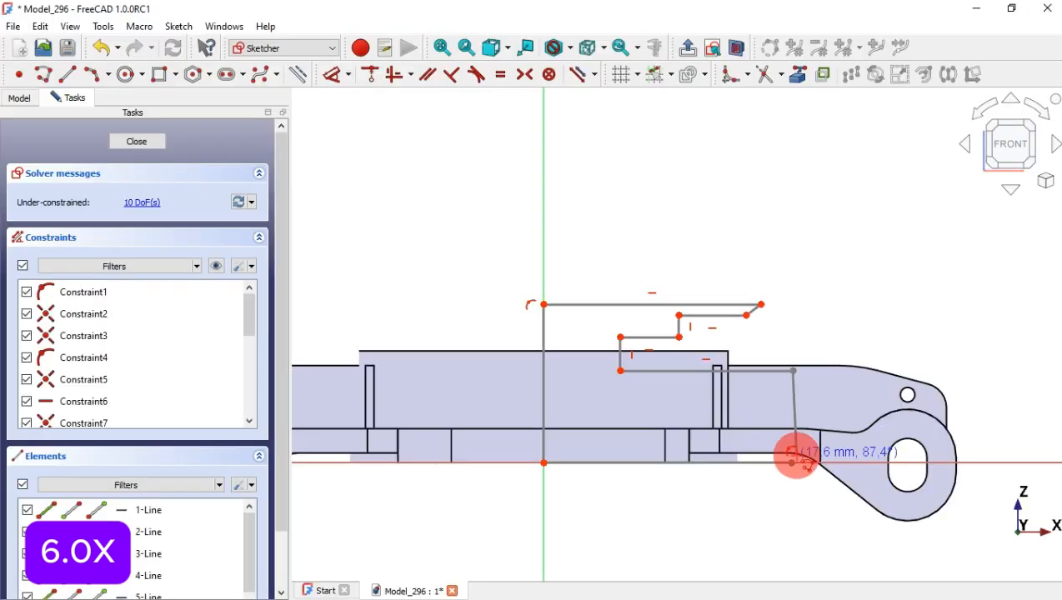
pyautogui.click(792, 463)
# Dimension the horizontal distance between the slanted edge's two end points as 1 mm
pyautogui.scroll(1, 862, 311)
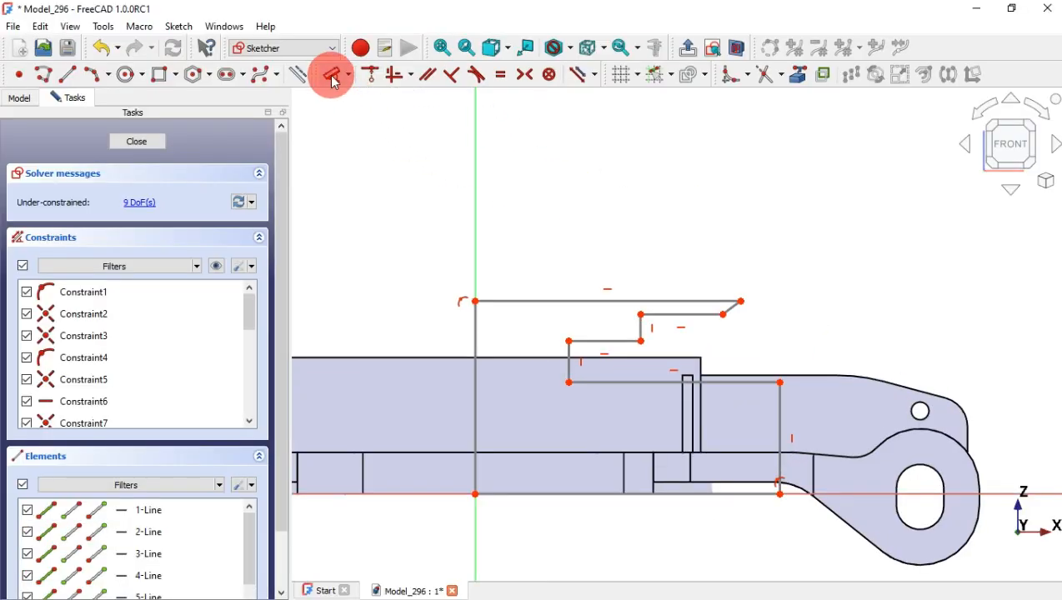
pyautogui.click(333, 81)
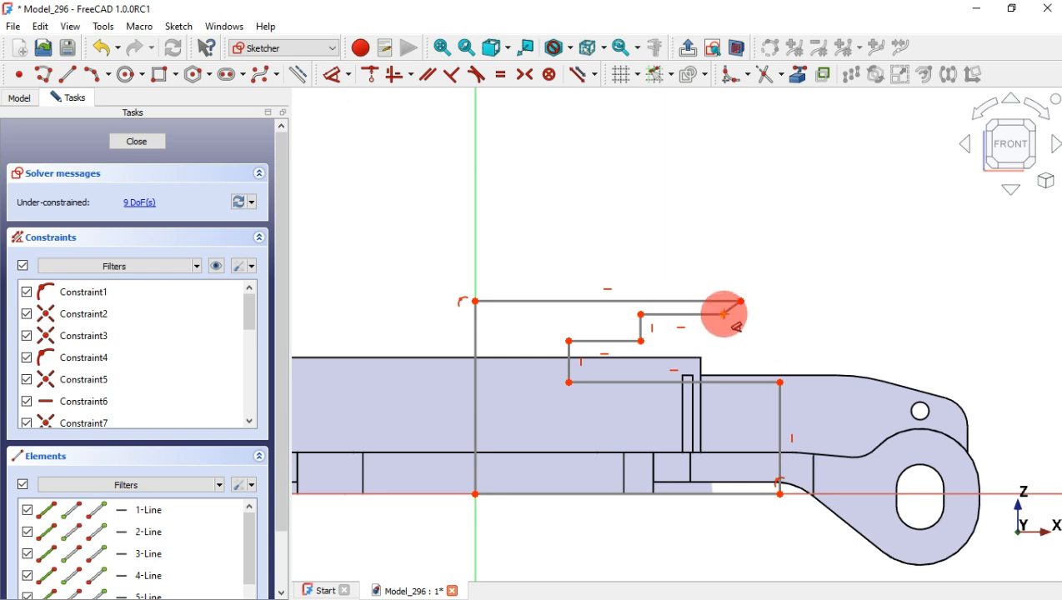
pyautogui.click(726, 316)
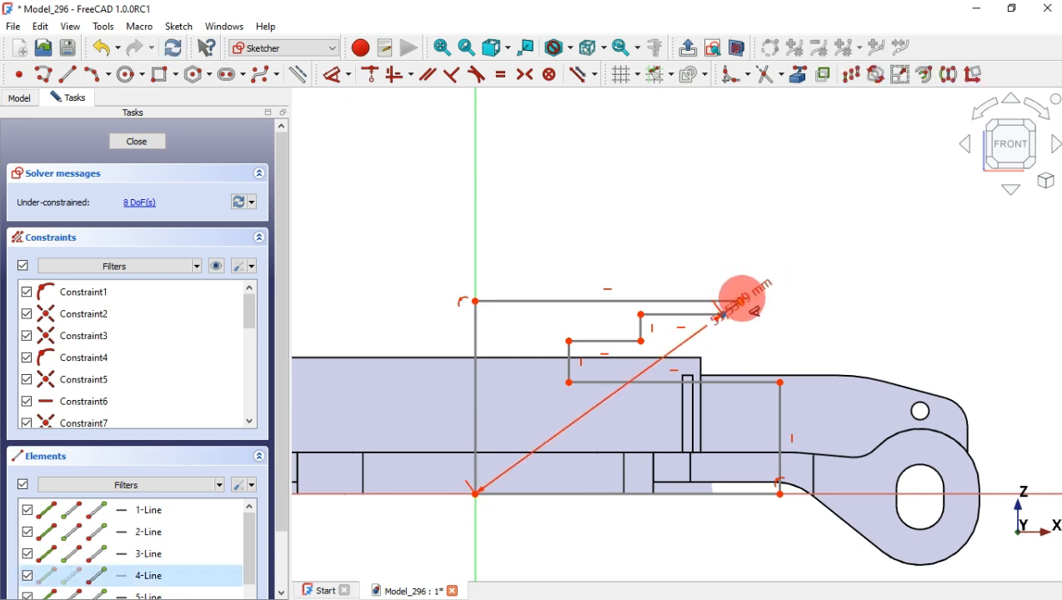
pyautogui.click(741, 299)
pyautogui.moveTo(707, 267); pyautogui.dragTo(731, 289)
pyautogui.write('1mm')
pyautogui.press('Return')
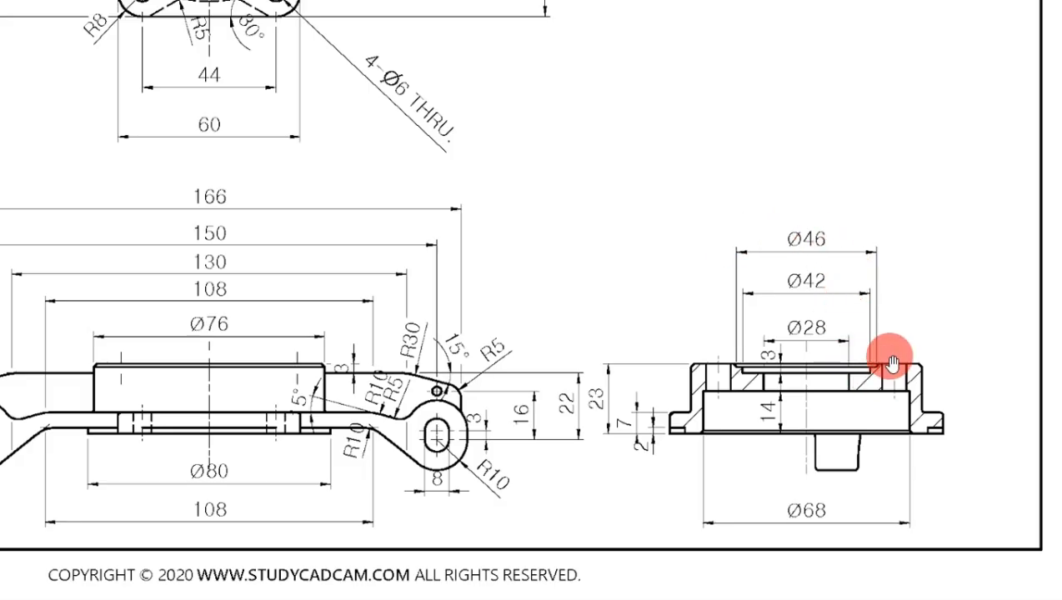
# Check the bore's upper edge in the drawing's section view and set the angle between the slanted edge and the top edge to 45°
pyautogui.moveTo(295, 428); pyautogui.dragTo(569, 355)
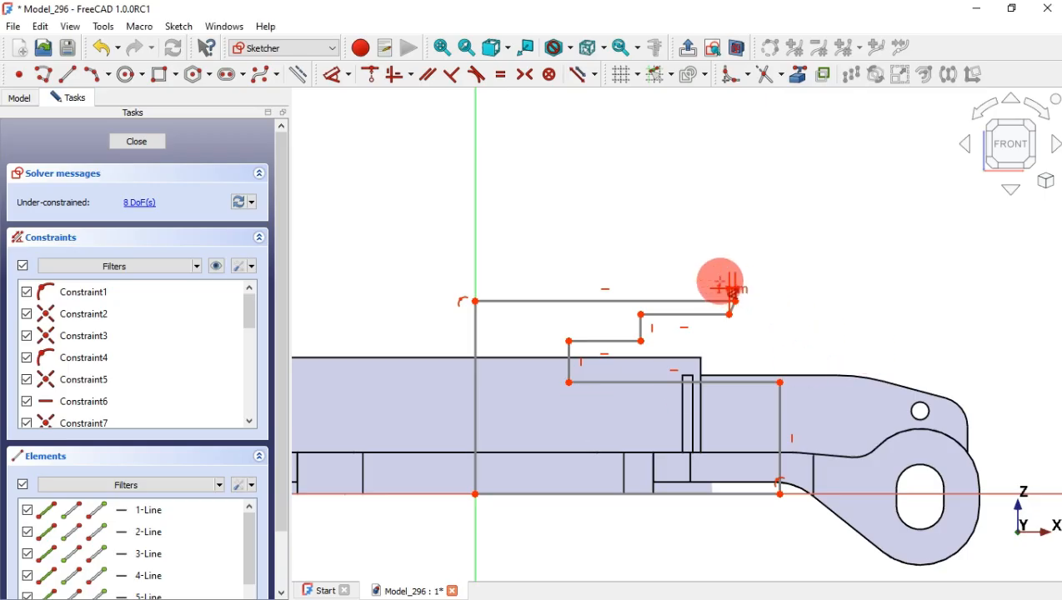
pyautogui.scroll(2, 723, 290)
pyautogui.scroll(2, 729, 295)
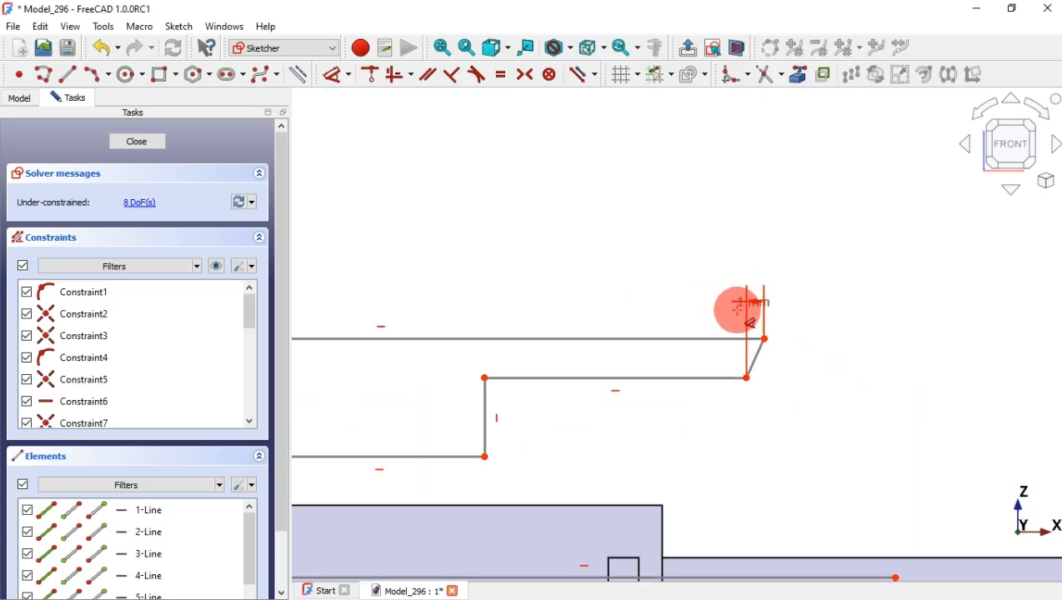
pyautogui.click(755, 361)
pyautogui.click(717, 337)
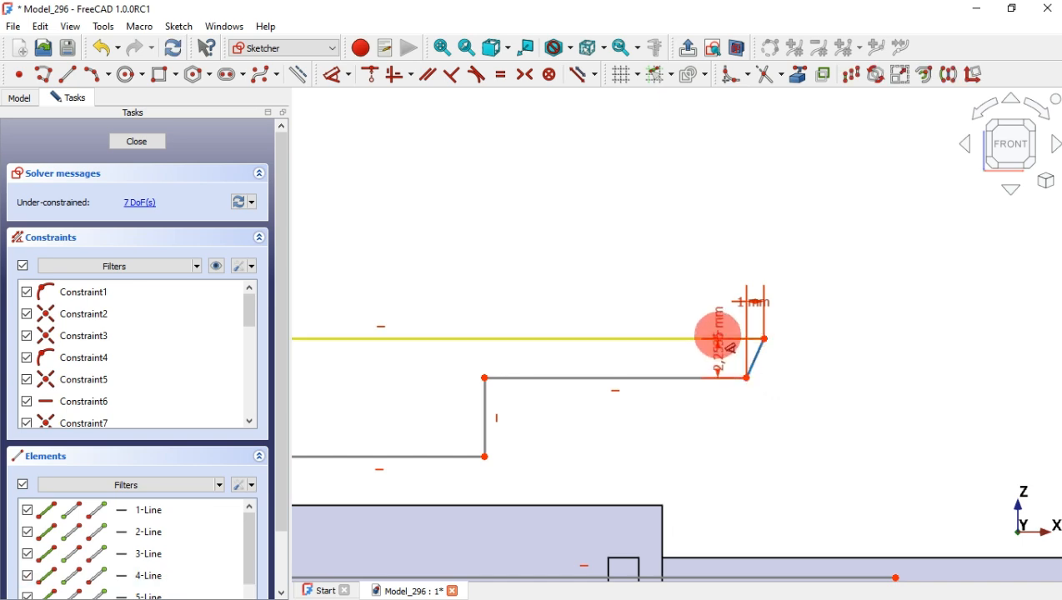
pyautogui.click(717, 337)
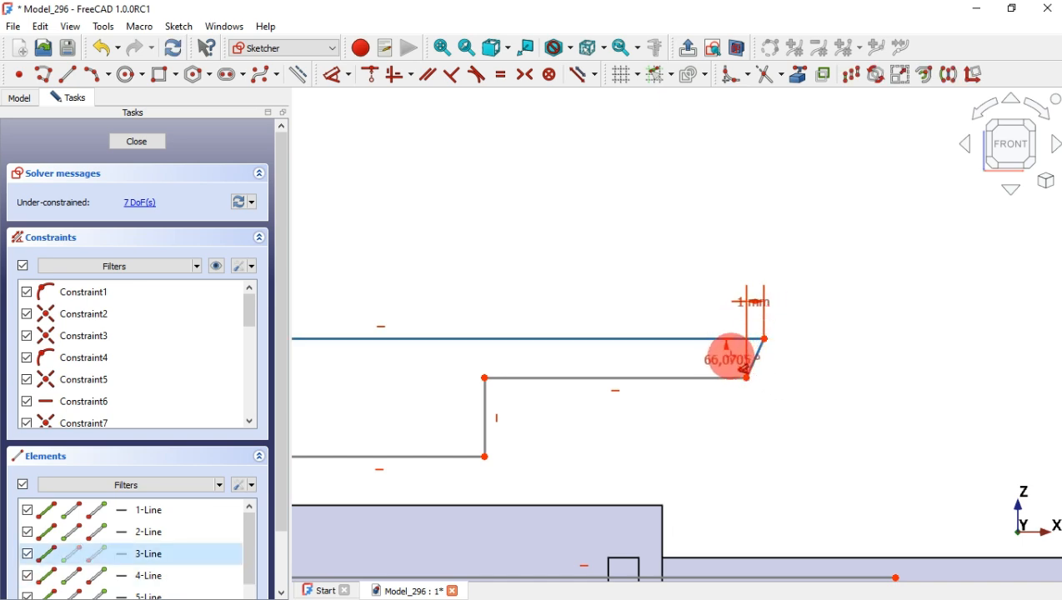
pyautogui.click(730, 357)
pyautogui.write('45')
pyautogui.press('Return')
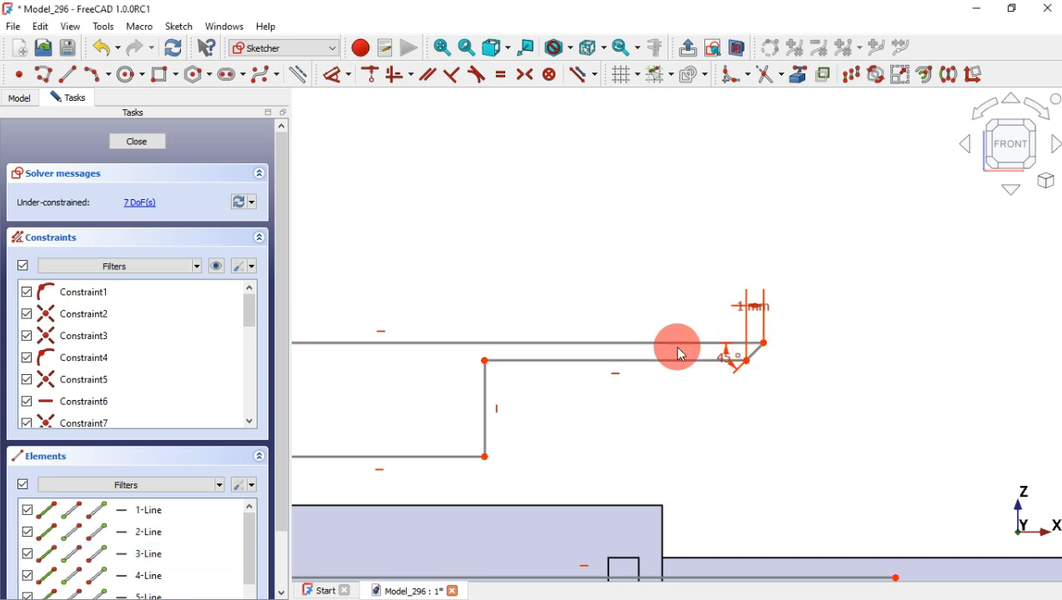
# Consult the section view for the counterbore depth and set the upper step's short vertical edge to 3 mm
pyautogui.scroll(-5, 830, 291)
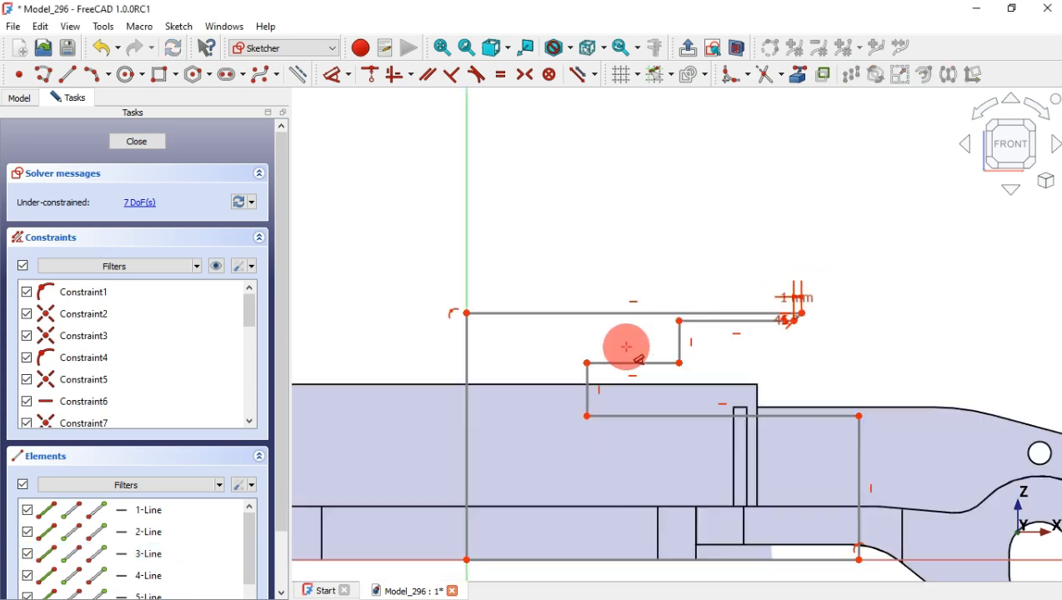
pyautogui.hotkey('alt', 'Tab')
pyautogui.moveTo(827, 361); pyautogui.dragTo(461, 356)
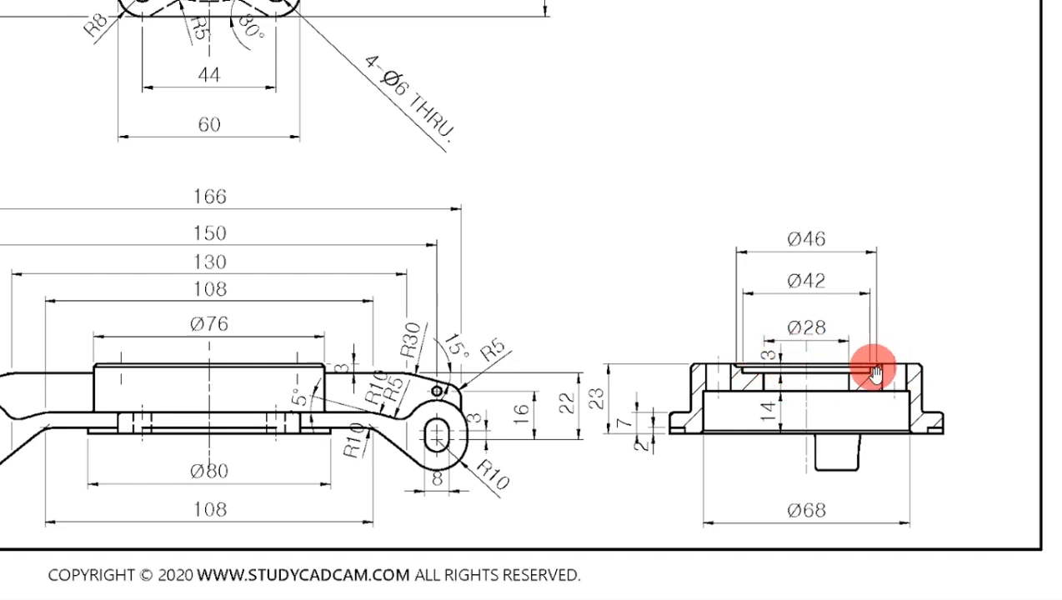
pyautogui.hotkey('alt', 'Tab')
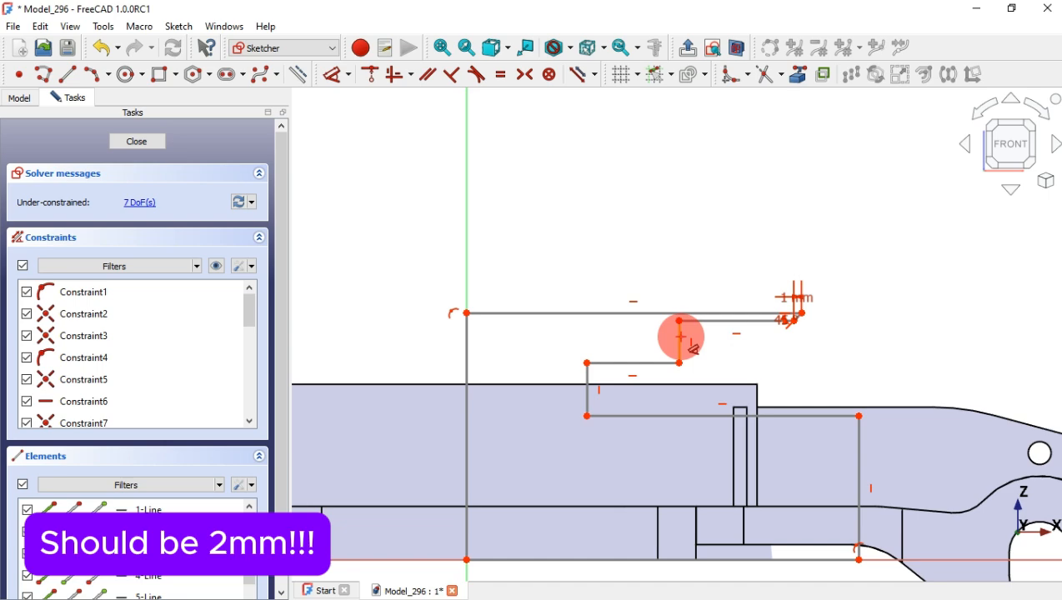
pyautogui.click(680, 336)
pyautogui.click(626, 342)
pyautogui.write('3')
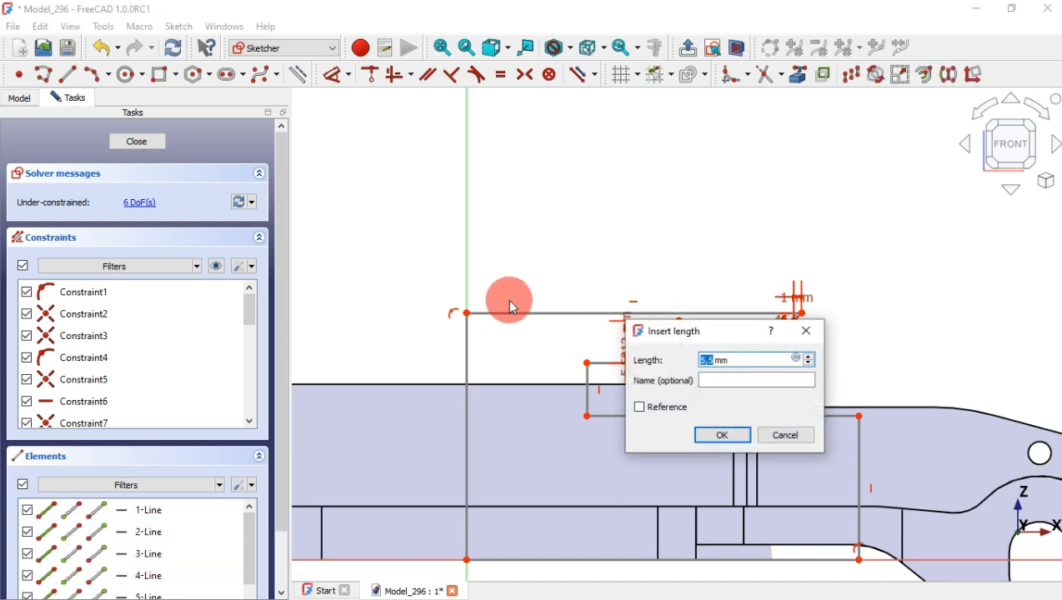
pyautogui.press('Return')
# Set the profile's outer vertical edge to 14 mm and its full height along the vertical axis to 23 mm
pyautogui.scroll(-2, 700, 229)
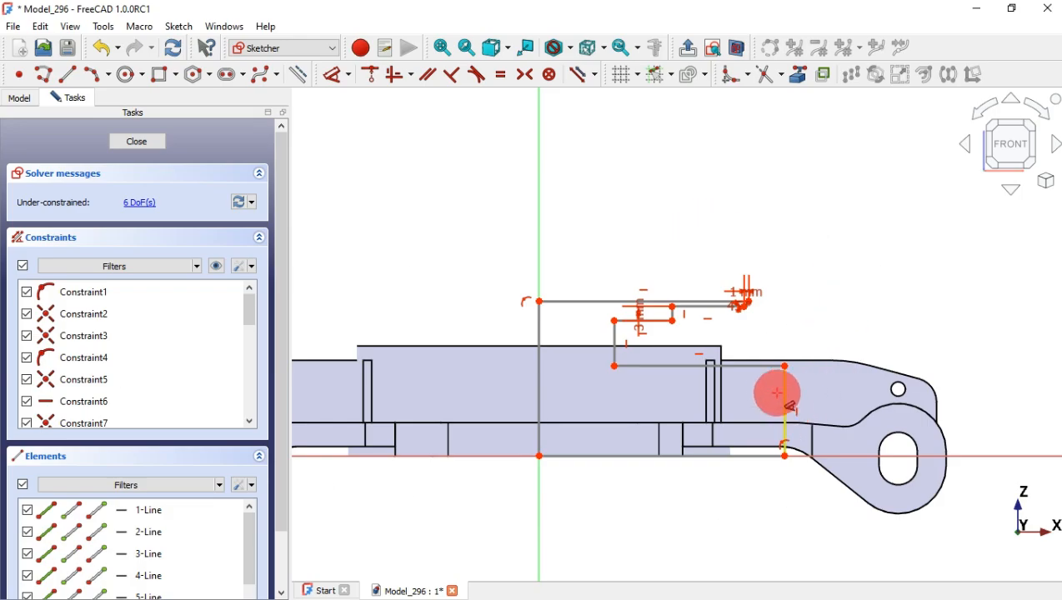
pyautogui.click(784, 390)
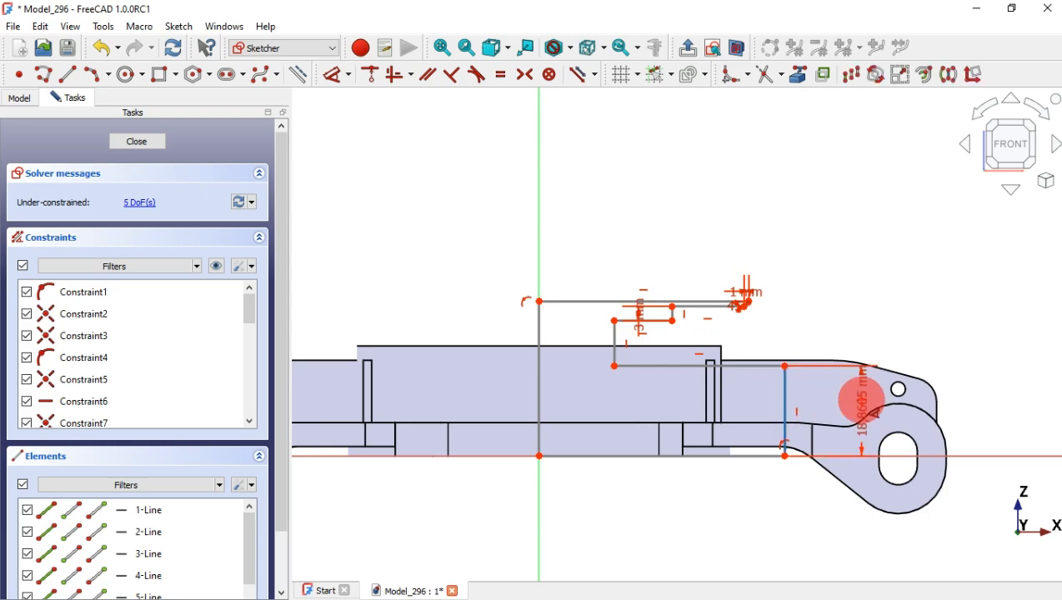
pyautogui.click(858, 403)
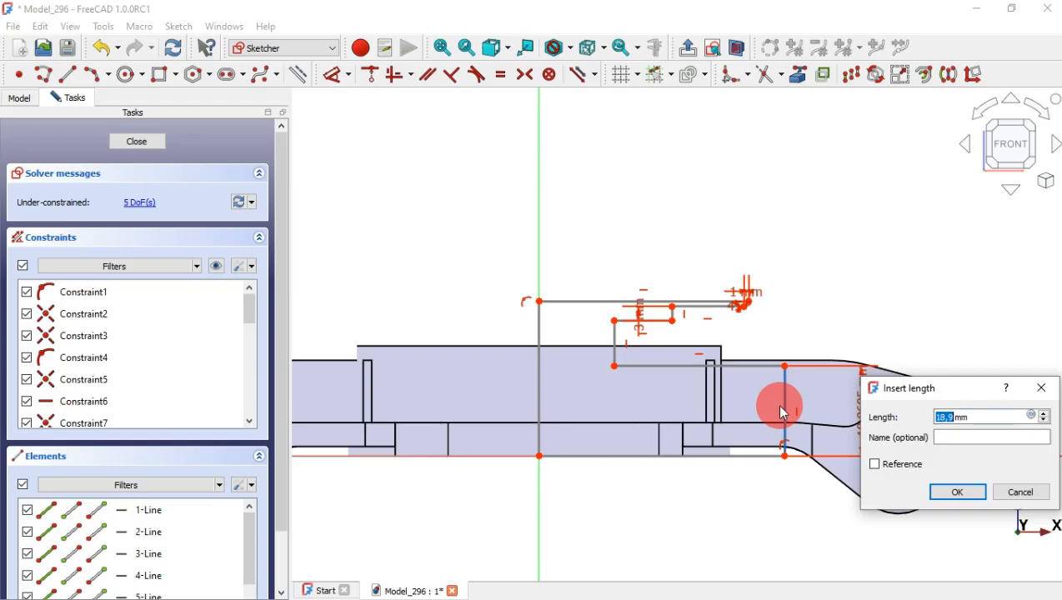
pyautogui.write('14')
pyautogui.press('Return')
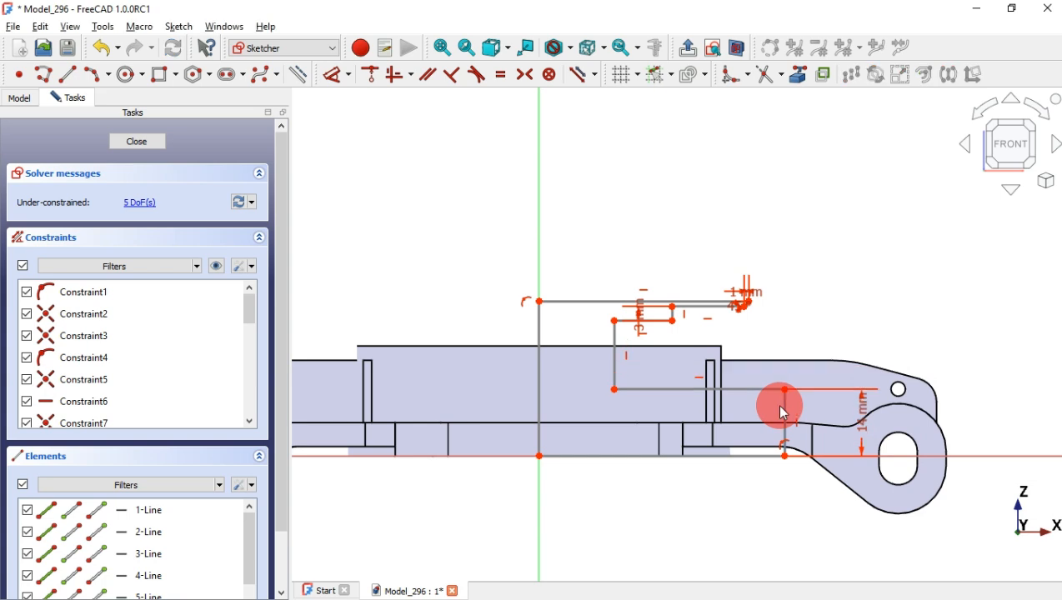
pyautogui.click(540, 356)
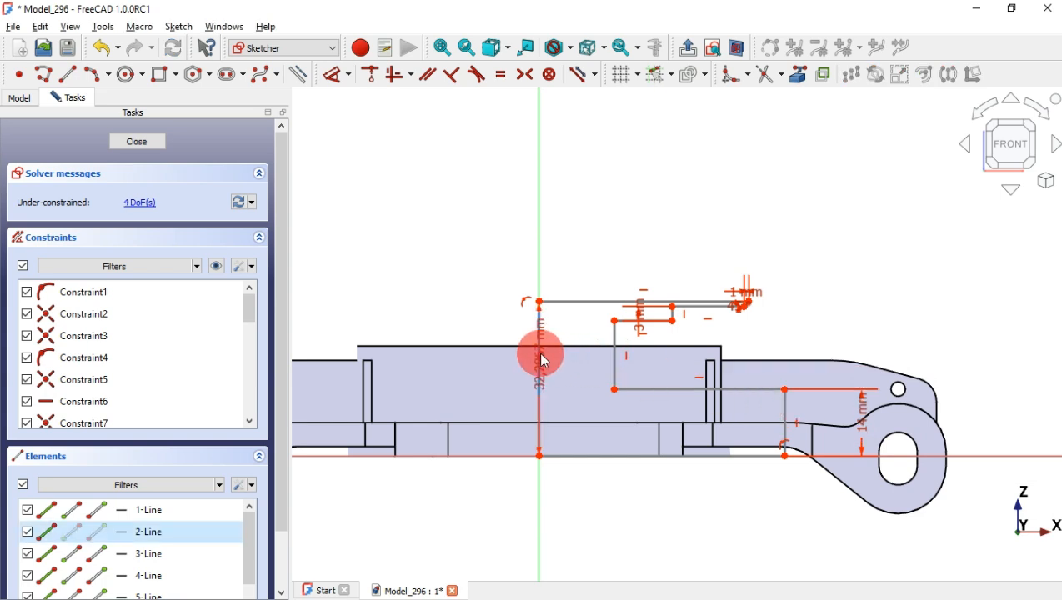
pyautogui.click(464, 358)
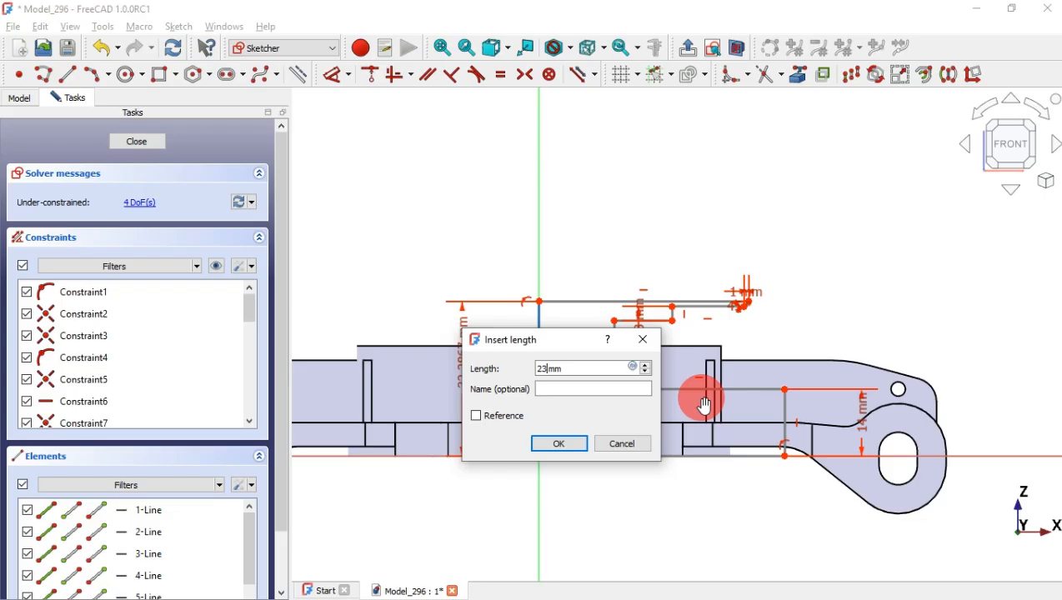
pyautogui.press('Return')
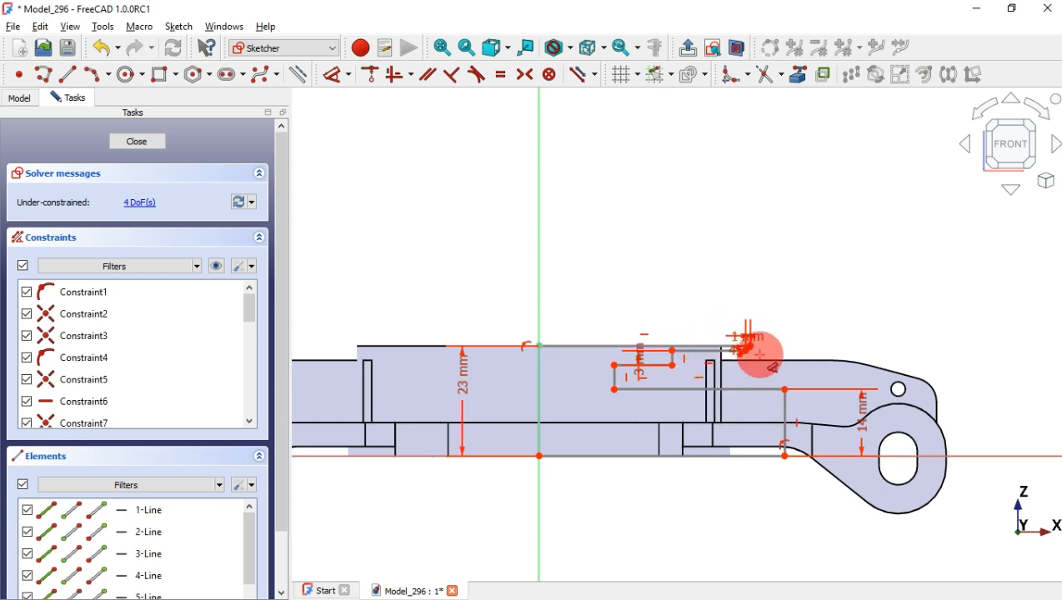
# Check the large bore diameter in the drawing and set the profile's bottom edge to half of it, 68/2 mm
pyautogui.click(662, 455)
pyautogui.click(664, 510)
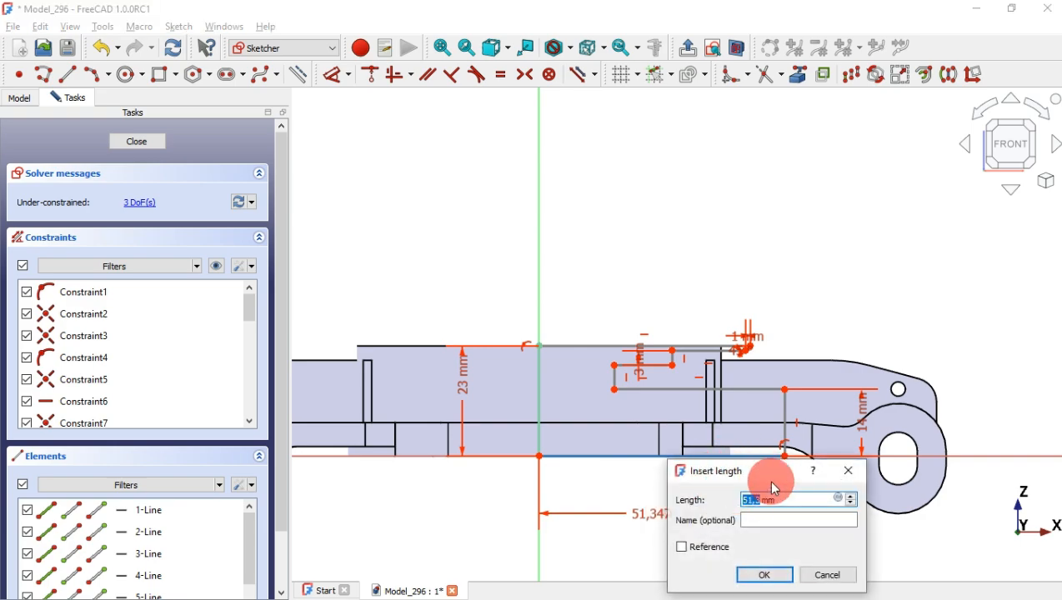
pyautogui.hotkey('alt', 'Tab')
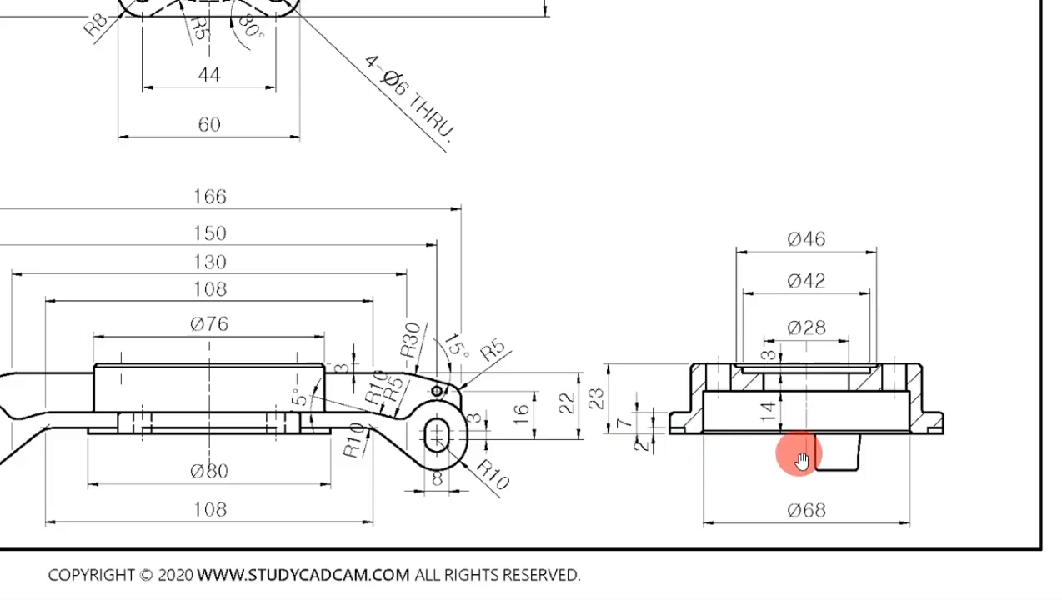
pyautogui.hotkey('alt', 'Tab')
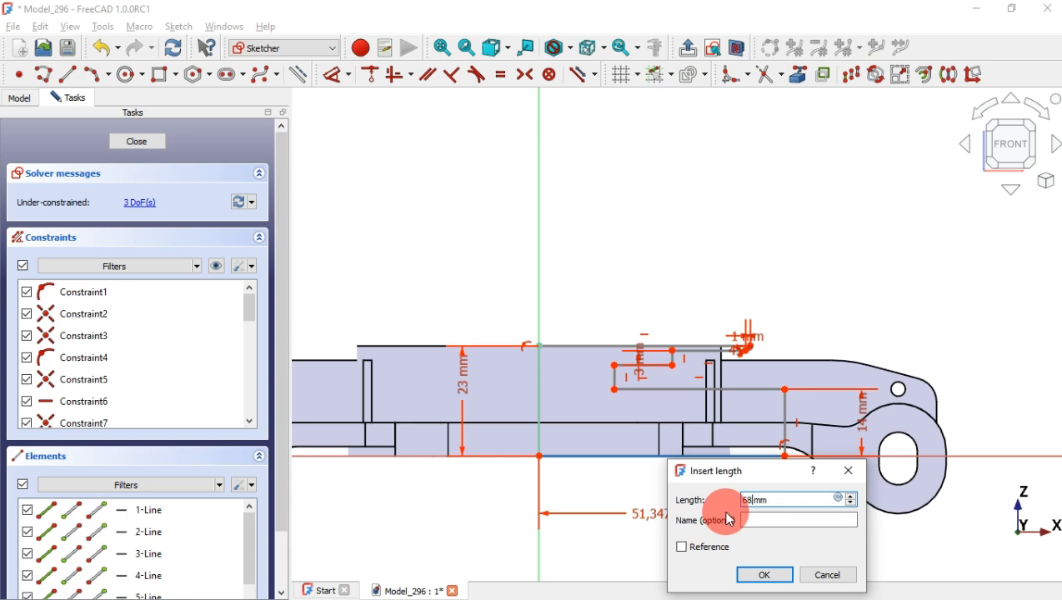
pyautogui.write('68/2')
pyautogui.press('Return')
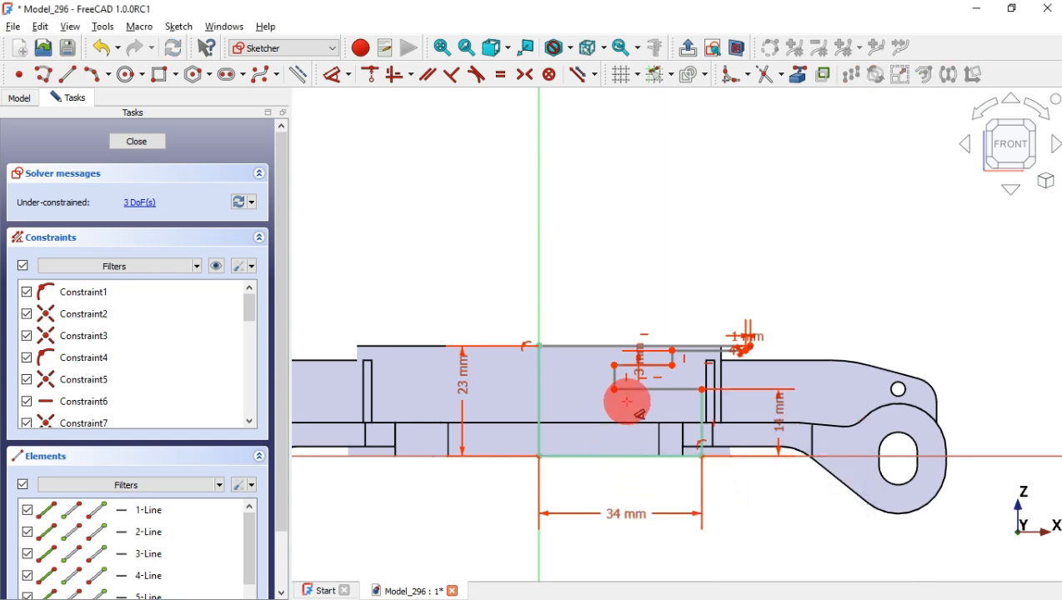
# Set the horizontal distance from the vertical axis to the profile's innermost lower corner to 14 mm
pyautogui.click(614, 389)
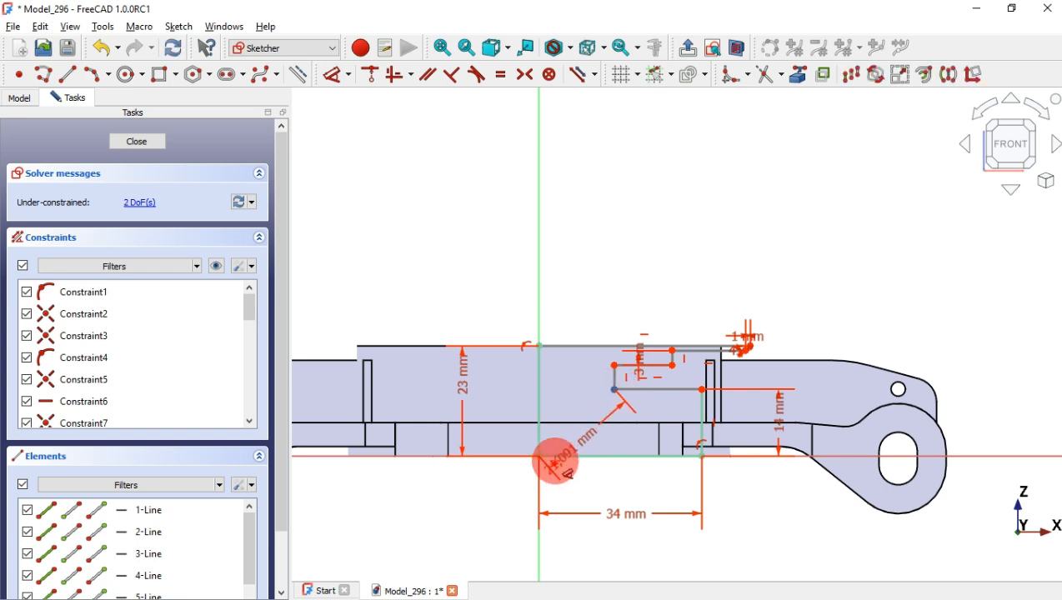
pyautogui.click(540, 457)
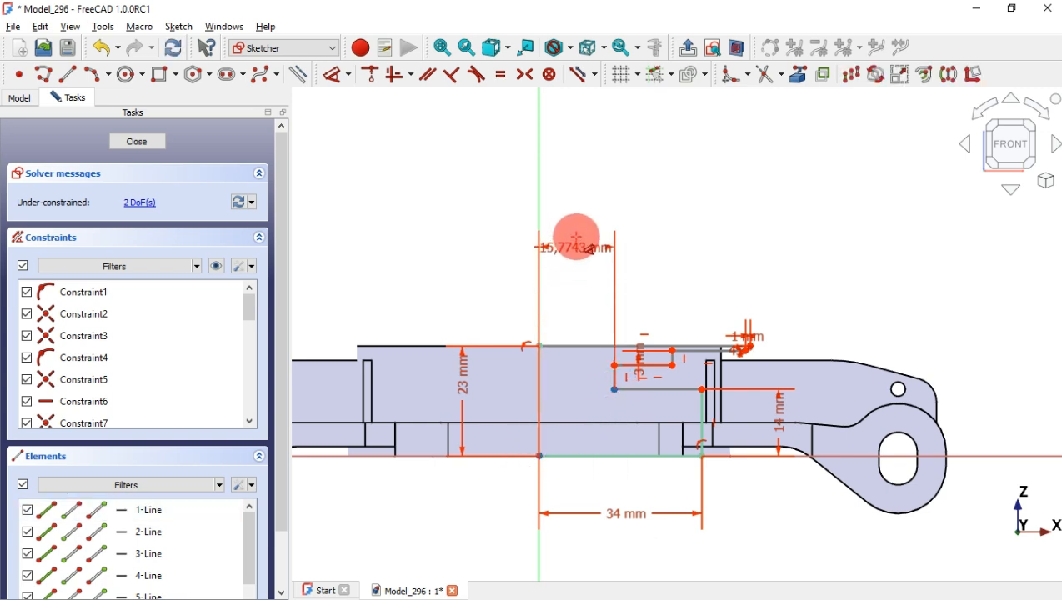
pyautogui.click(591, 207)
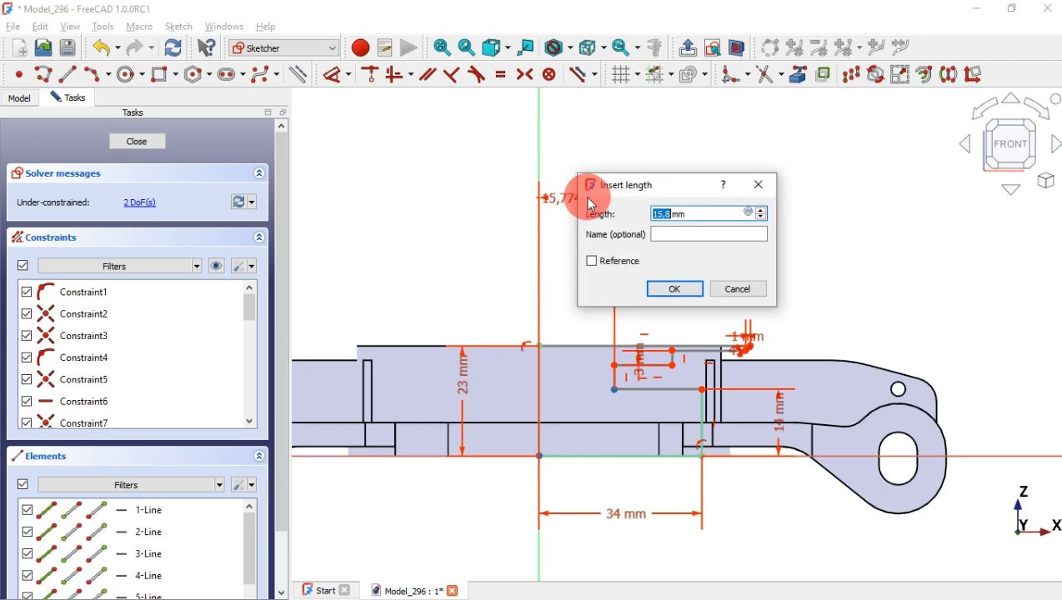
pyautogui.moveTo(677, 189)
pyautogui.mouseDown()
pyautogui.moveTo(823, 154)
pyautogui.moveTo(804, 152)
pyautogui.mouseUp()
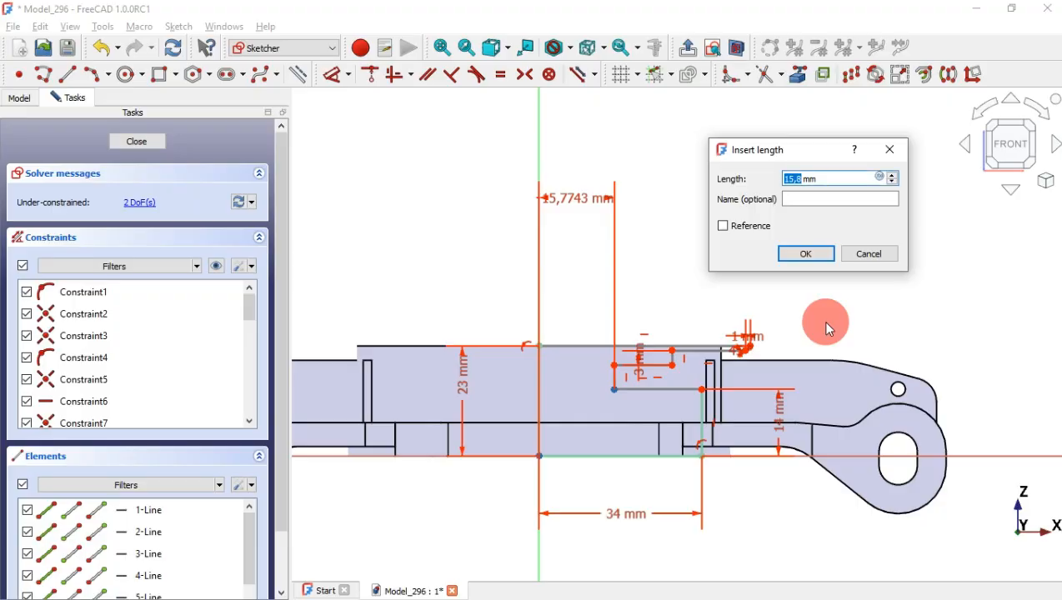
pyautogui.write('14mm')
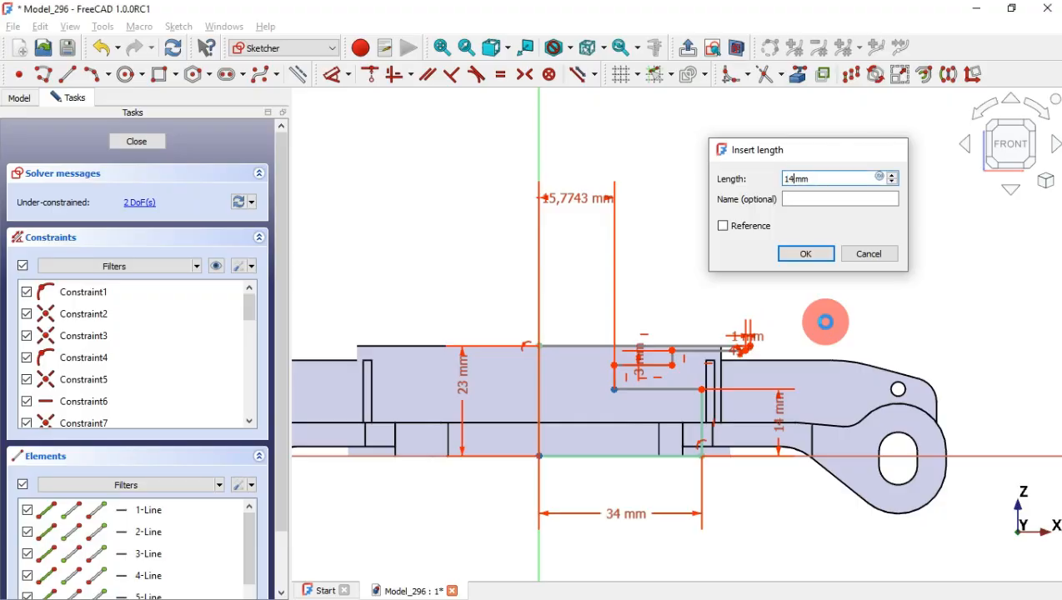
pyautogui.press('Return')
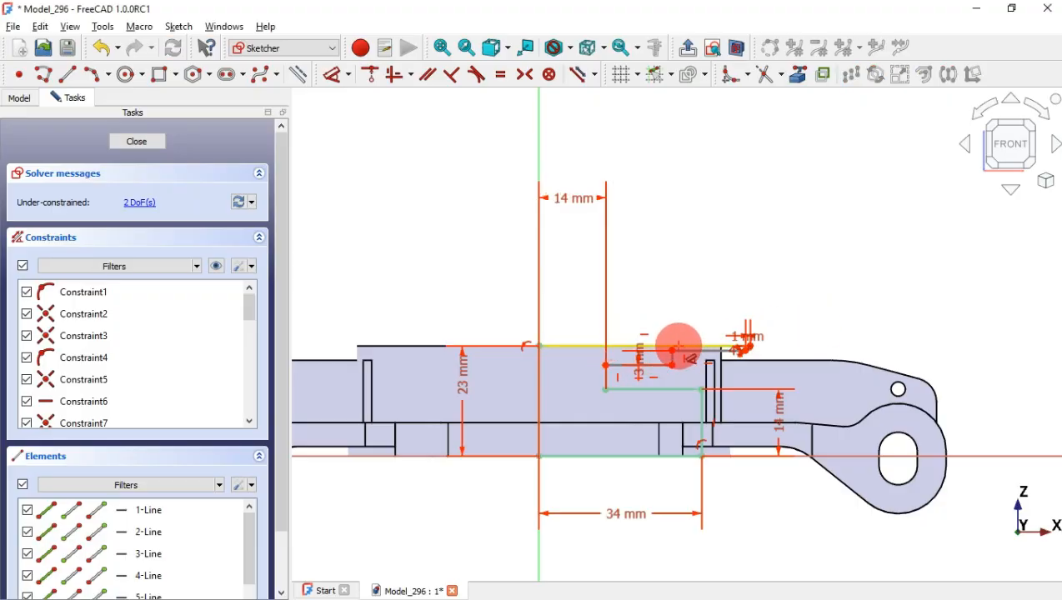
# Set the horizontal distance from the vertical axis to the upper step's short vertical edge to 42/2 mm
pyautogui.click(540, 343)
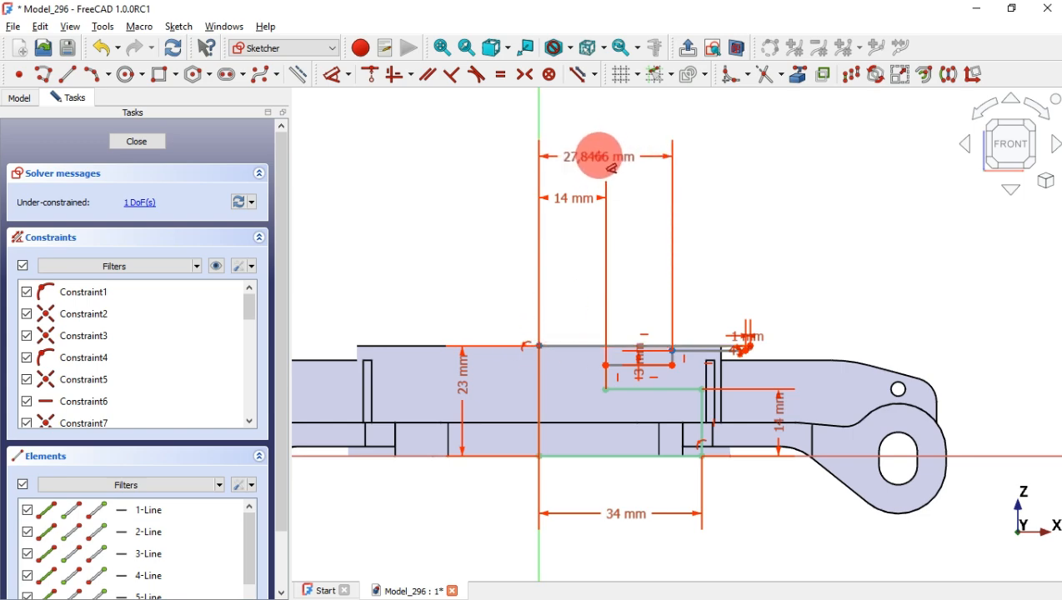
pyautogui.click(605, 156)
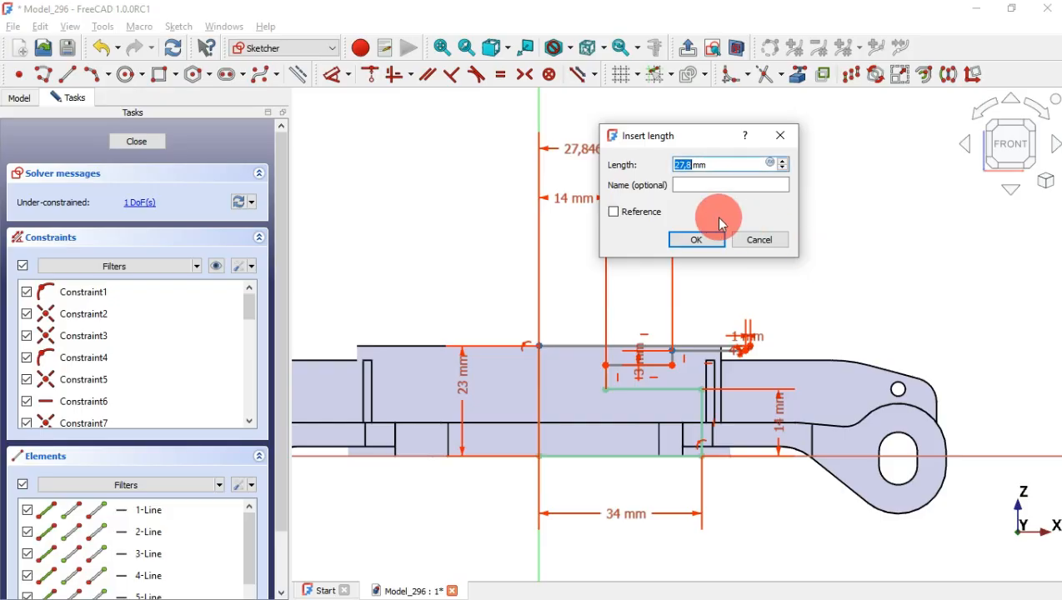
pyautogui.write('42/2')
pyautogui.press('Return')
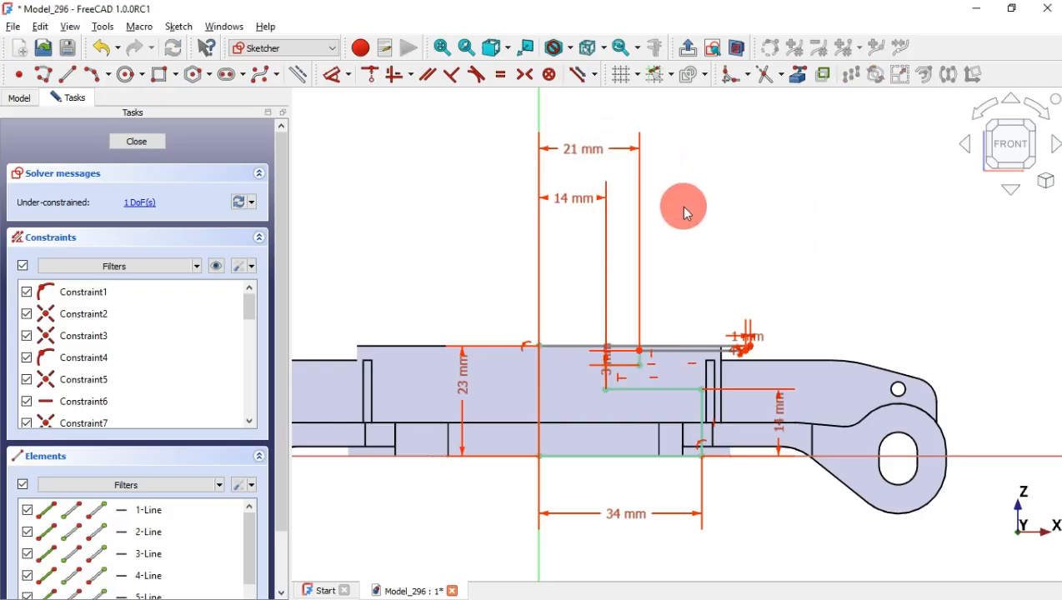
# Set the horizontal distance from the vertical axis to the outer end of the profile's top edge to 23 mm
pyautogui.scroll(4, 750, 337)
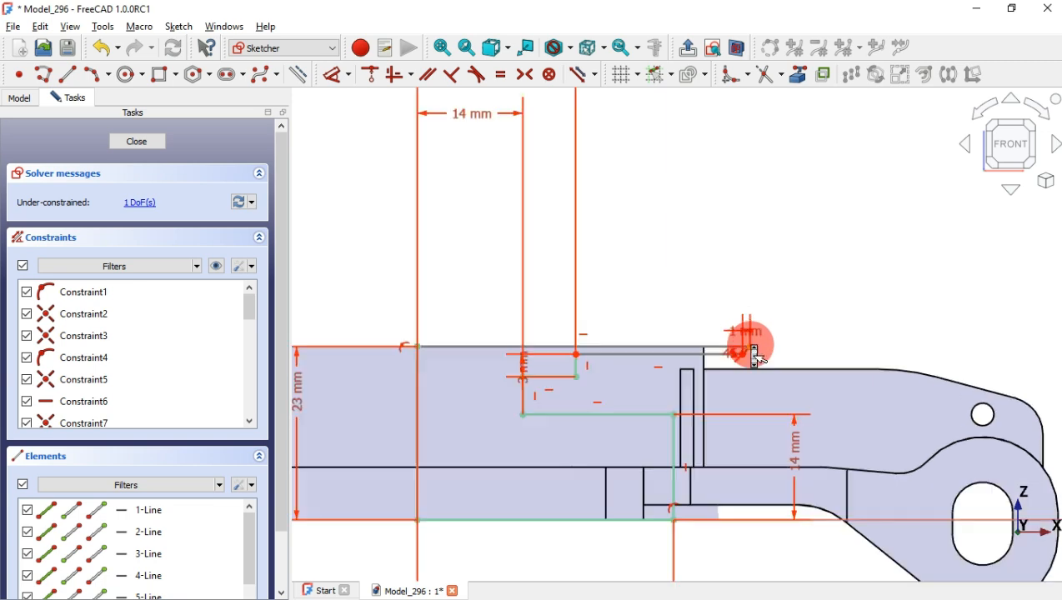
pyautogui.click(750, 349)
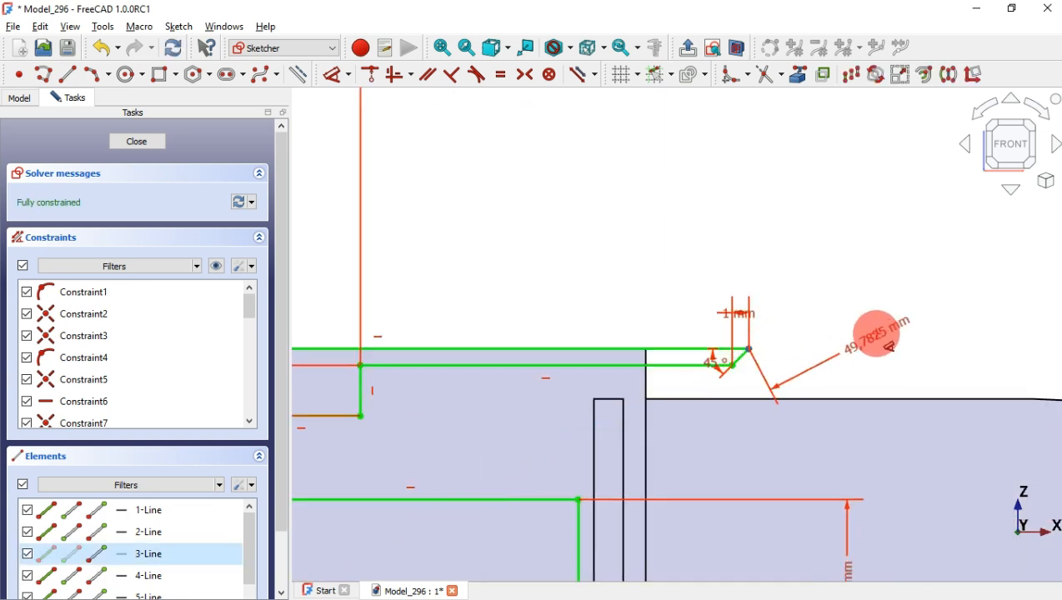
pyautogui.scroll(-4, 875, 334)
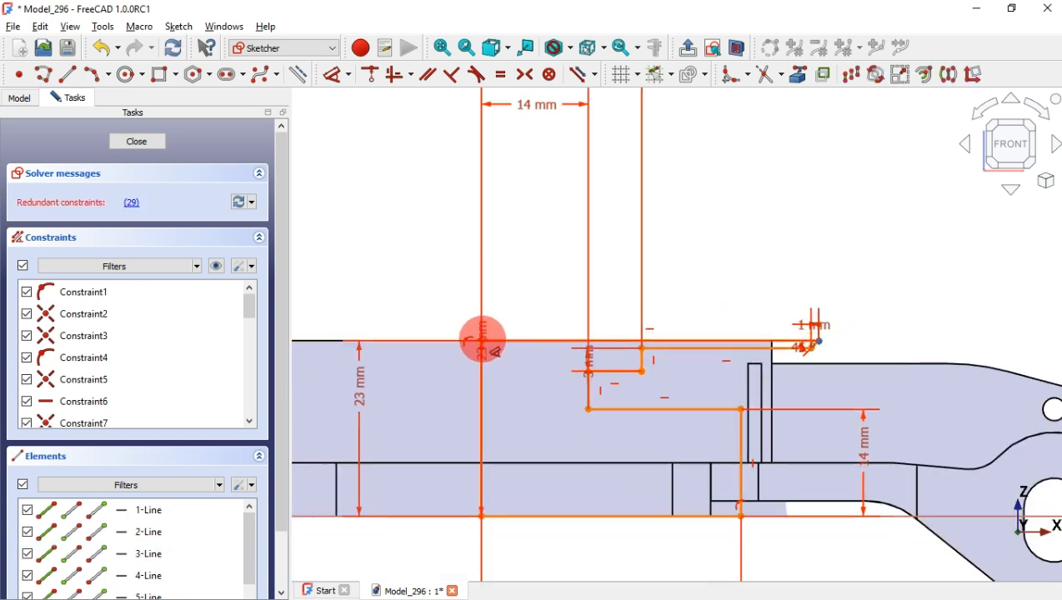
pyautogui.click(481, 340)
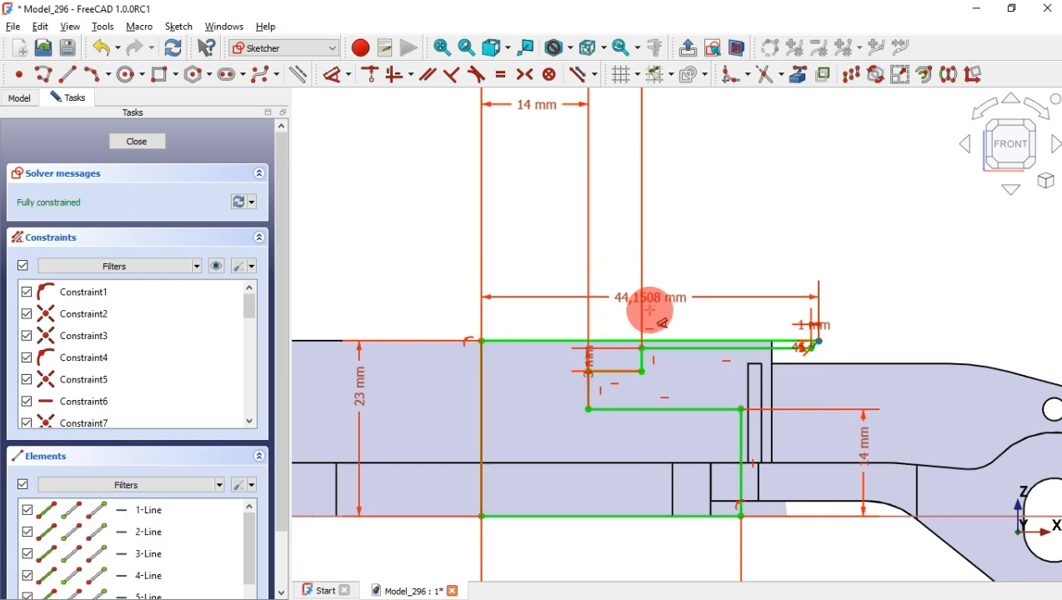
pyautogui.click(652, 327)
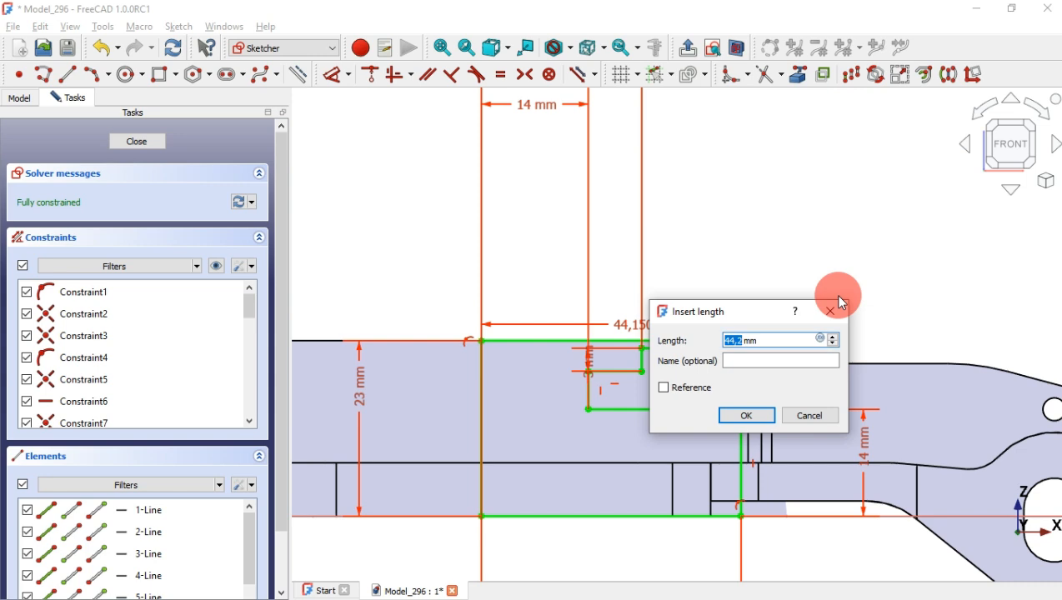
pyautogui.write('23')
pyautogui.press('Return')
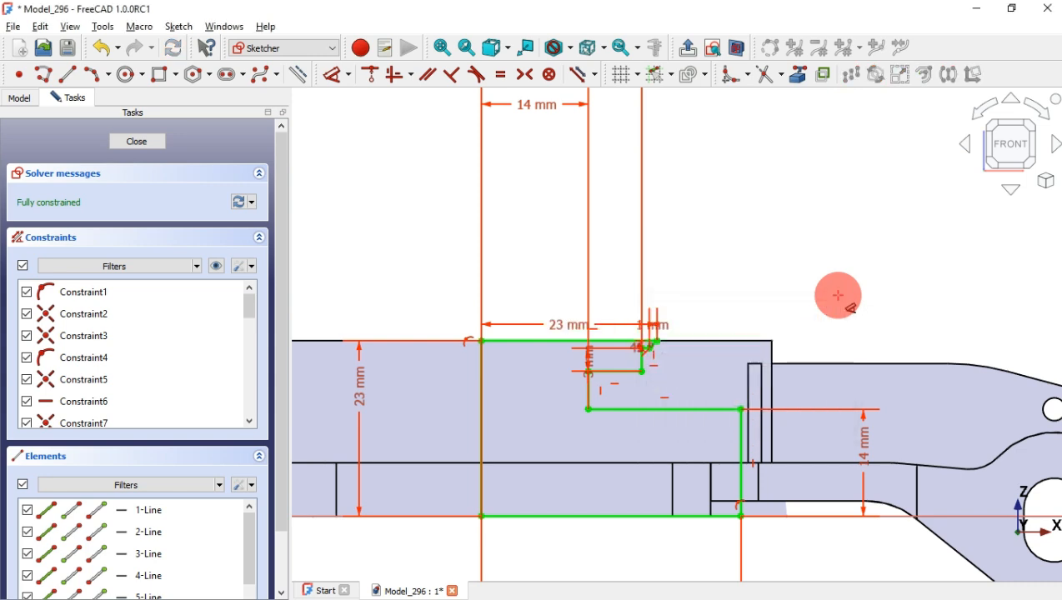
pyautogui.scroll(-3, 655, 330)
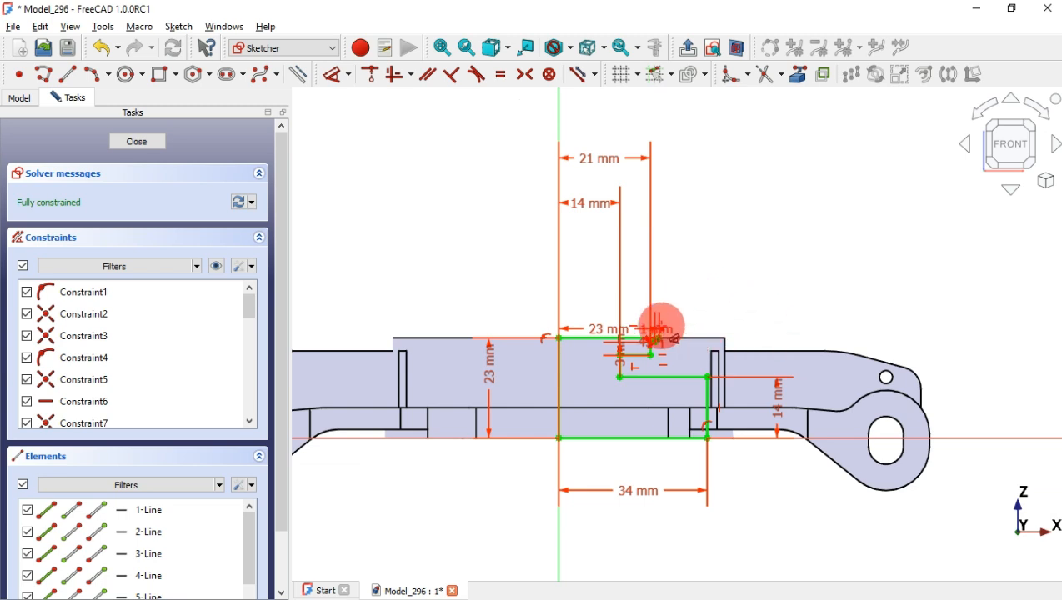
# Finish the bore sketch and cut it out of the housing with a 360° Groove about the vertical sketch axis
pyautogui.press('Escape')
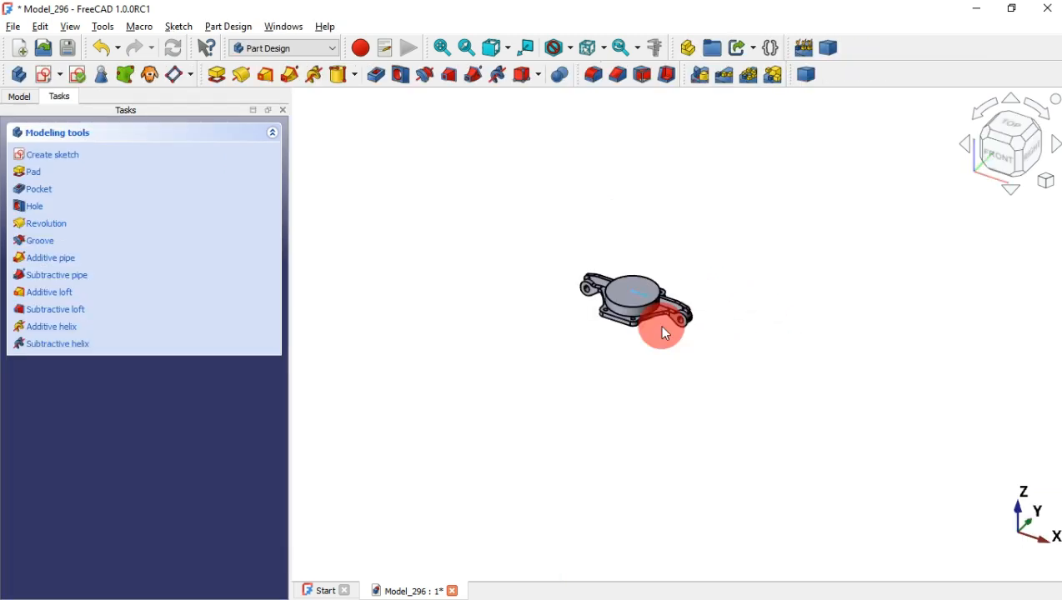
pyautogui.press('v')
pyautogui.press('f')
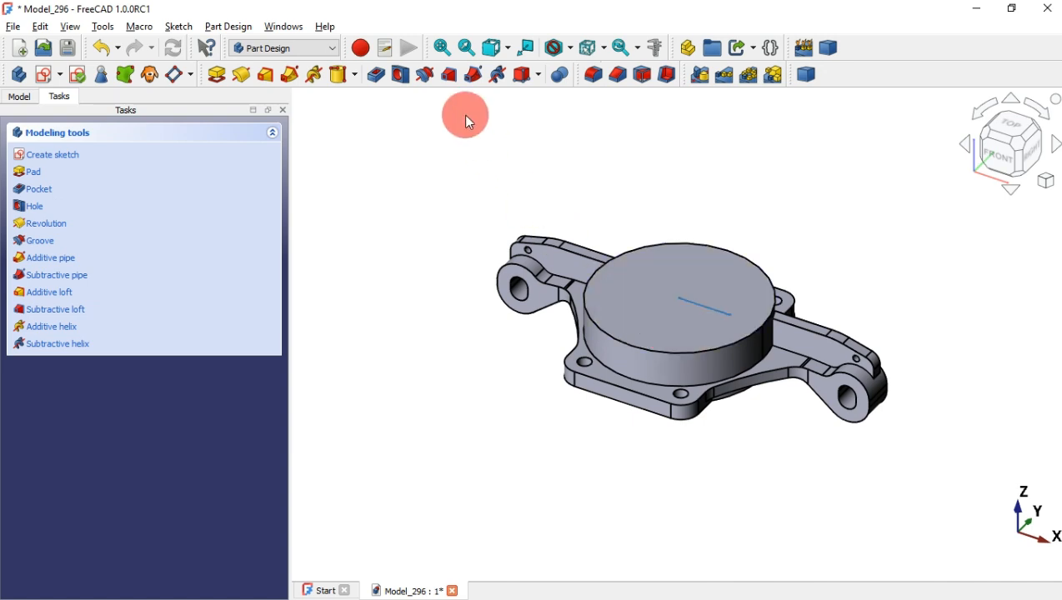
pyautogui.click(425, 75)
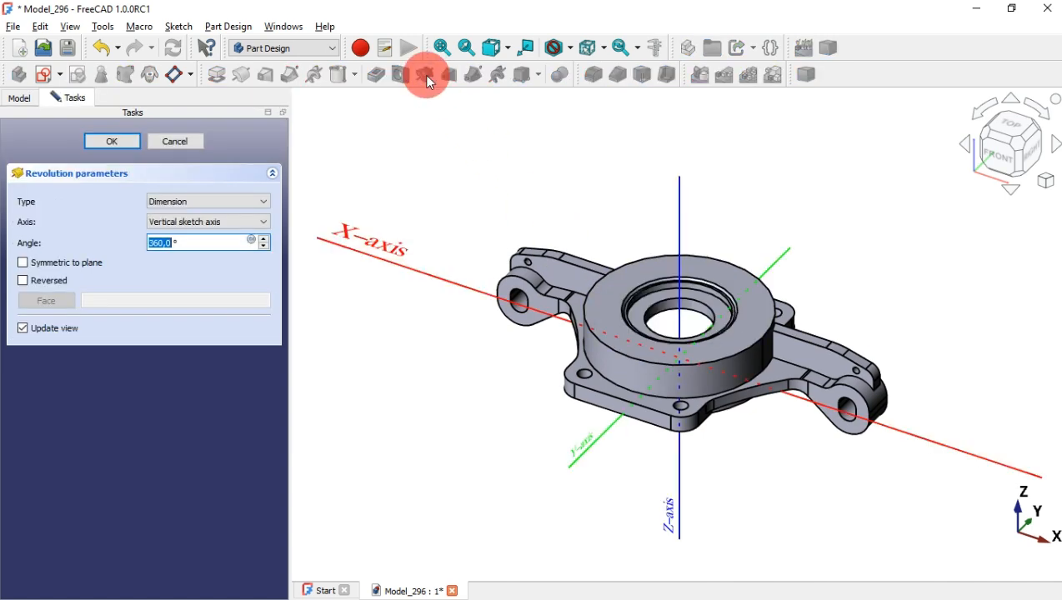
pyautogui.scroll(5, 663, 303)
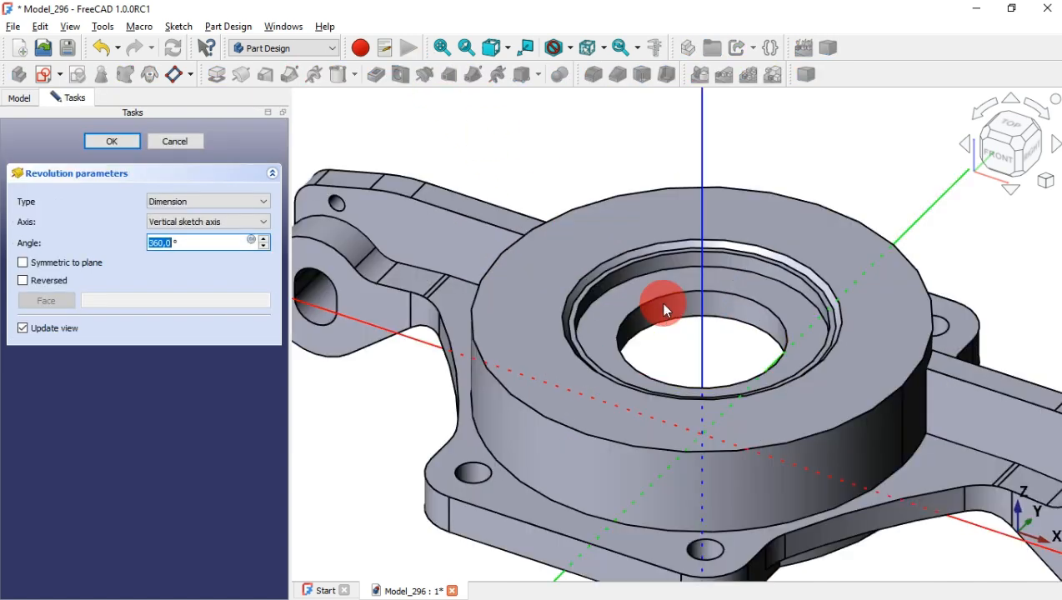
pyautogui.click(133, 147)
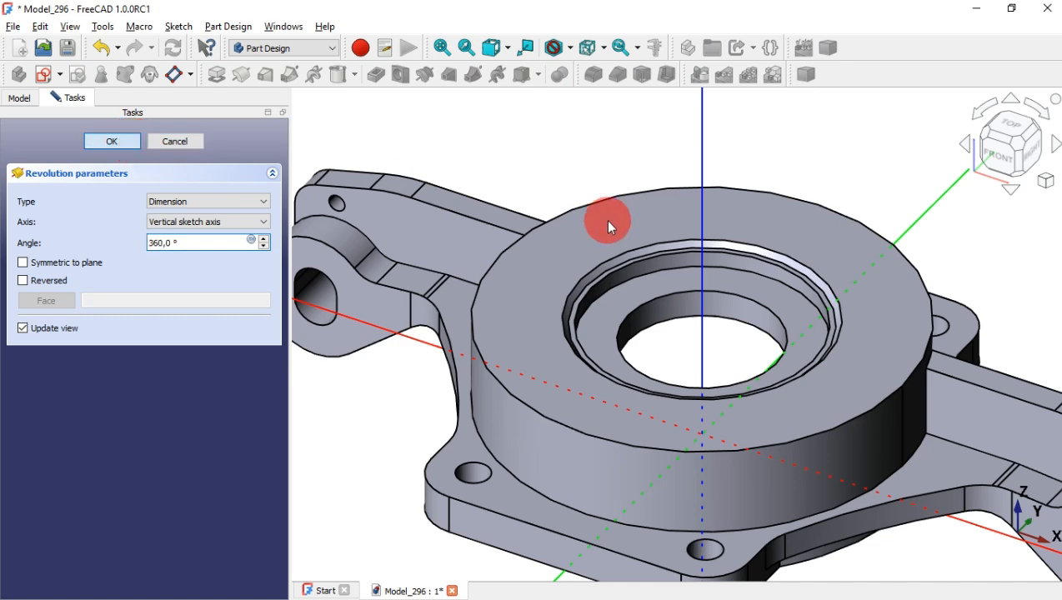
# Chamfer the large bore's bottom circular edge by 1 mm, equal distance, checking the size against the drawing's notes
pyautogui.scroll(-4, 609, 221)
pyautogui.moveTo(657, 344); pyautogui.dragTo(726, 390, button='middle')
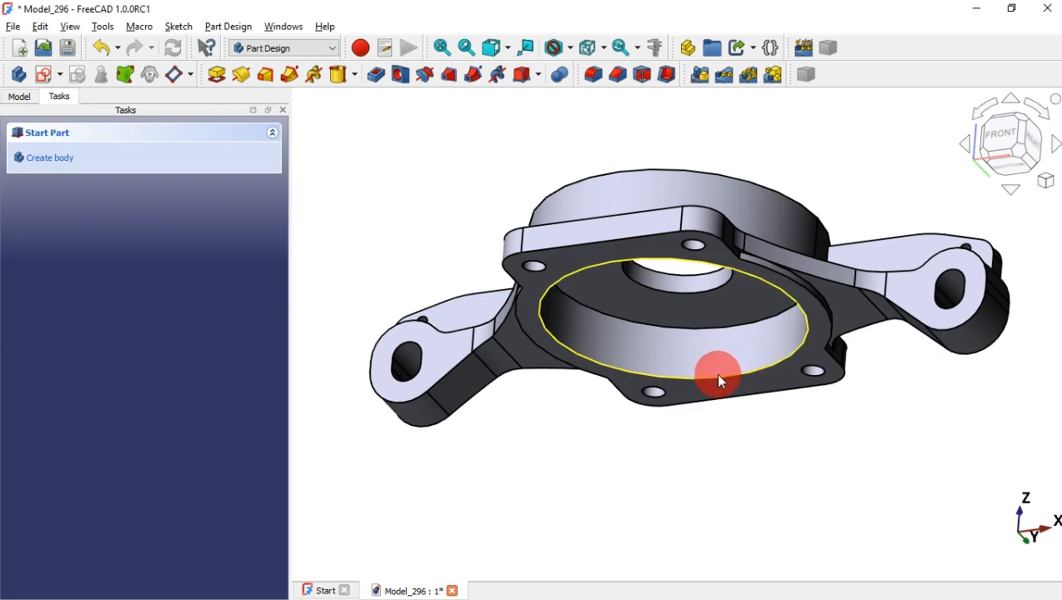
pyautogui.click(721, 379)
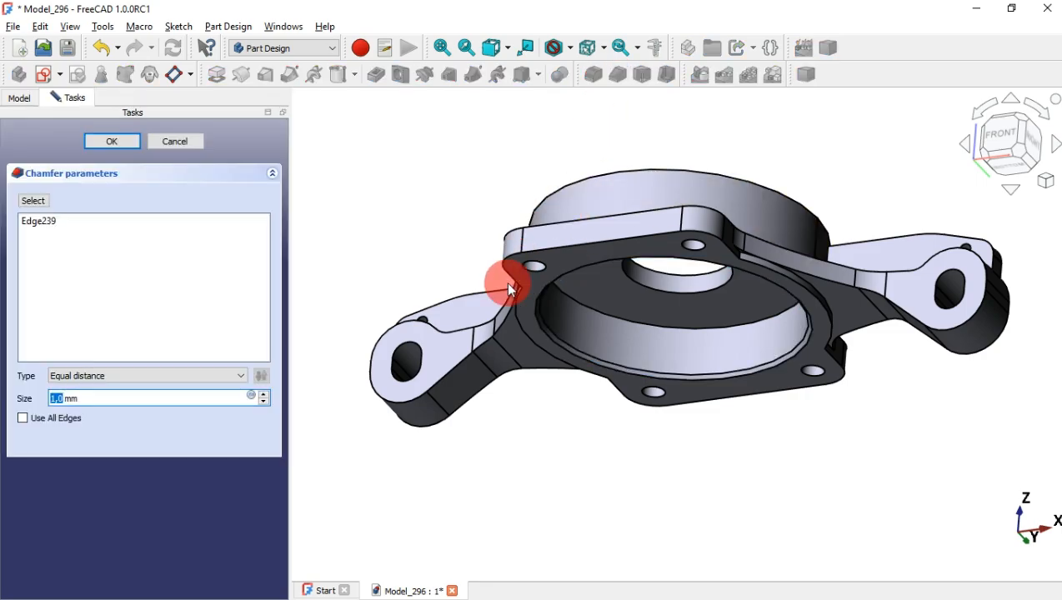
pyautogui.hotkey('alt', 'Tab')
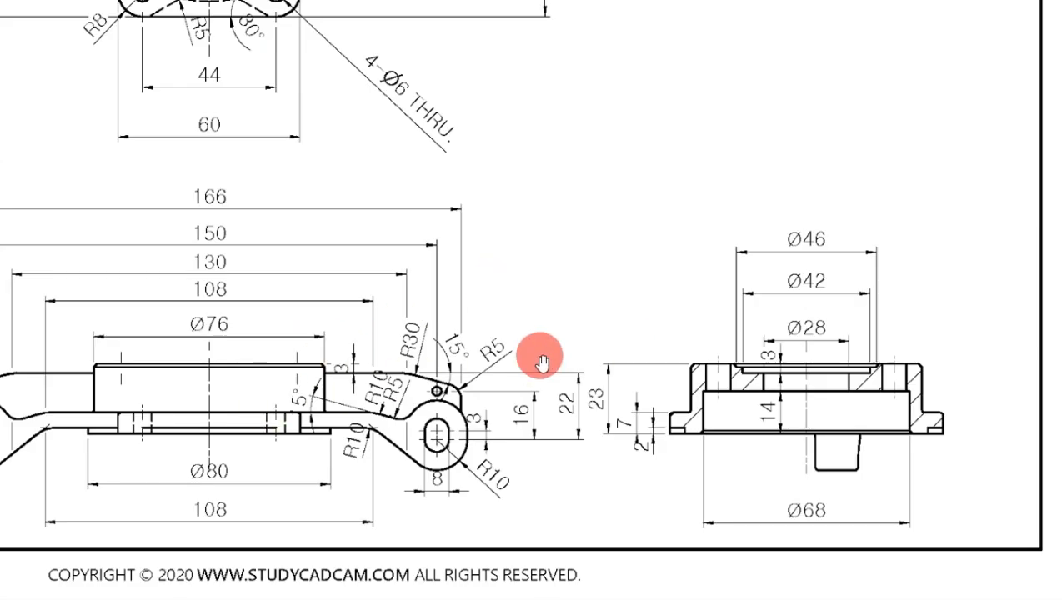
pyautogui.moveTo(296, 394); pyautogui.dragTo(699, 344)
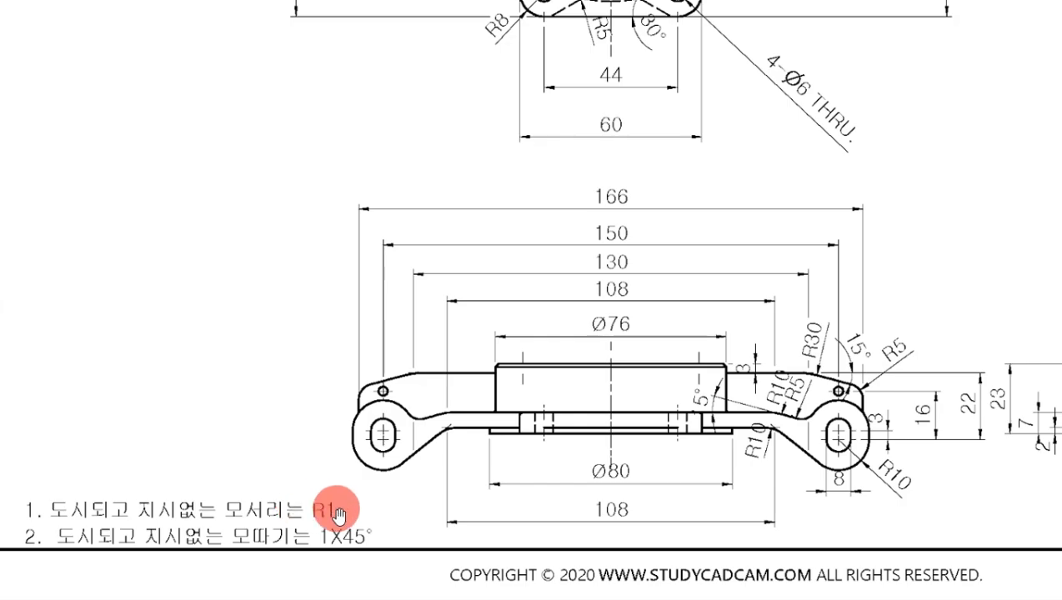
pyautogui.hotkey('alt', 'Tab')
pyautogui.click(125, 145)
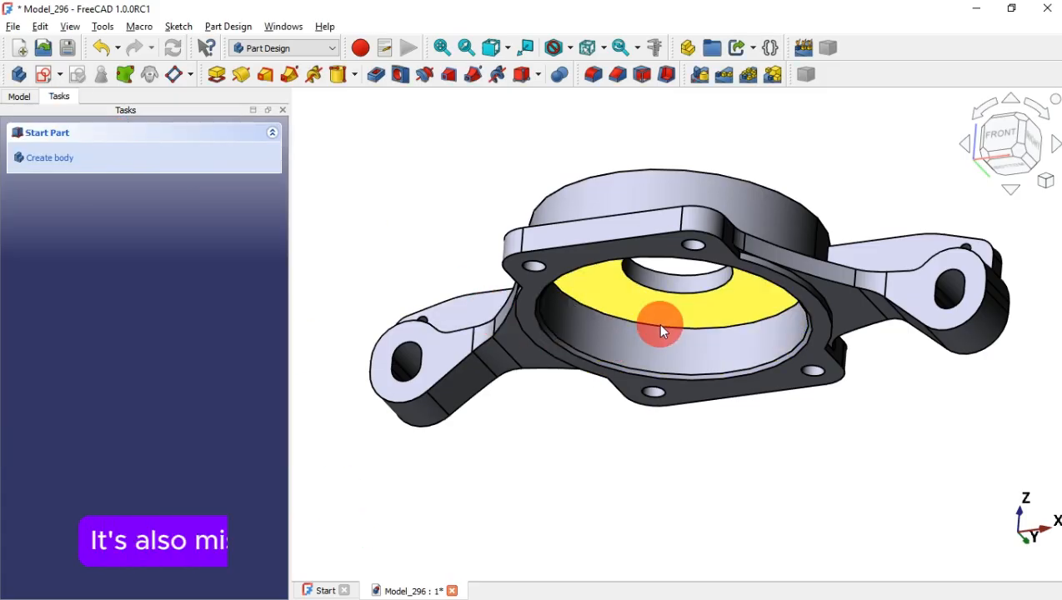
# Check the curved slots in the drawing's top view and create a sketch on the housing's top ring face
pyautogui.moveTo(657, 324); pyautogui.dragTo(654, 436, button='middle')
pyautogui.press('0')
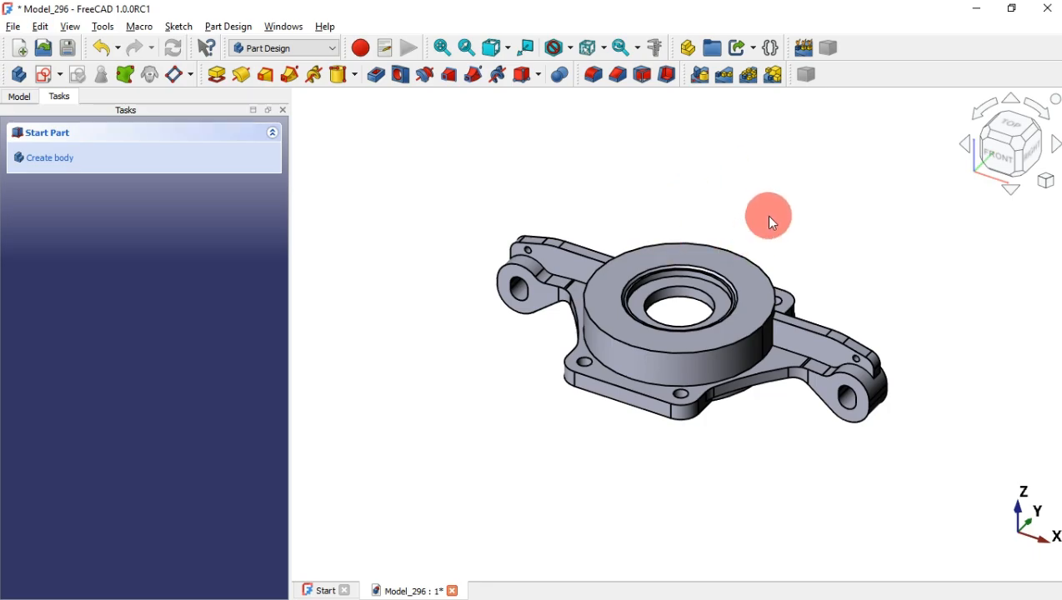
pyautogui.hotkey('alt', 'Tab')
pyautogui.moveTo(623, 125); pyautogui.dragTo(618, 312)
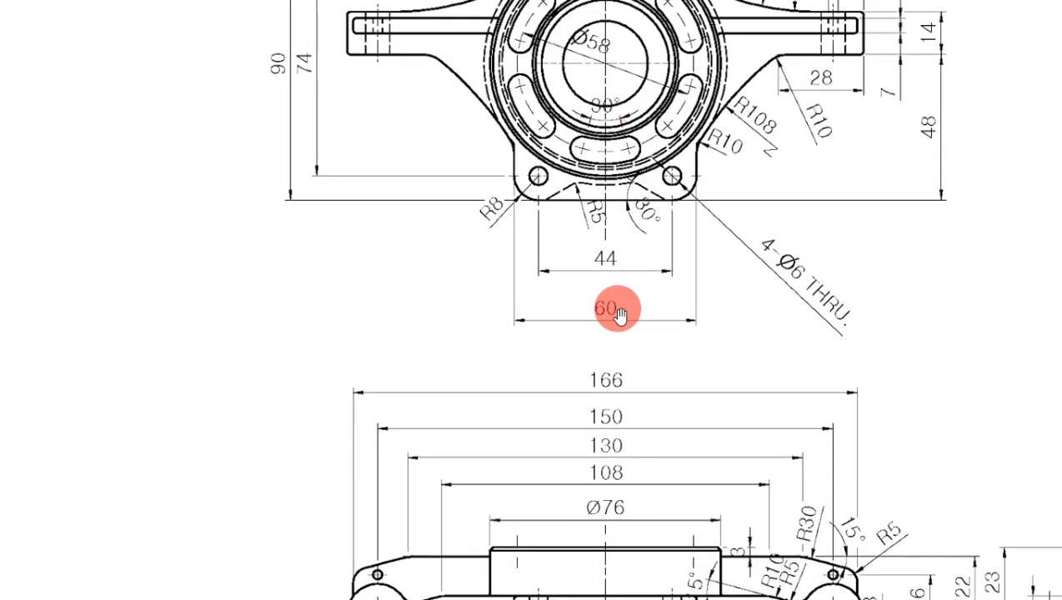
pyautogui.moveTo(690, 138); pyautogui.dragTo(685, 230)
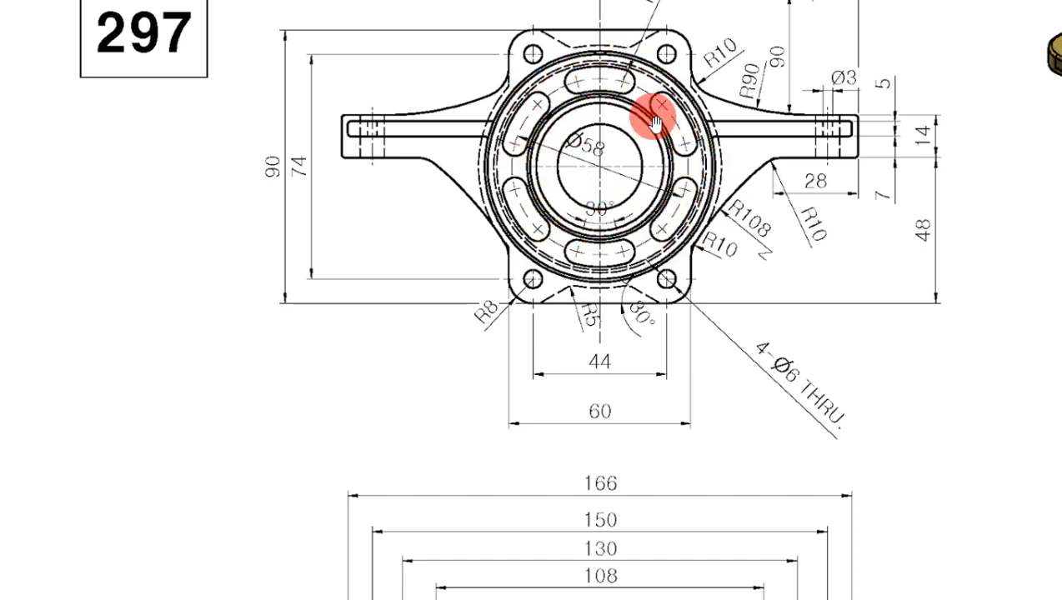
pyautogui.hotkey('alt', 'Tab')
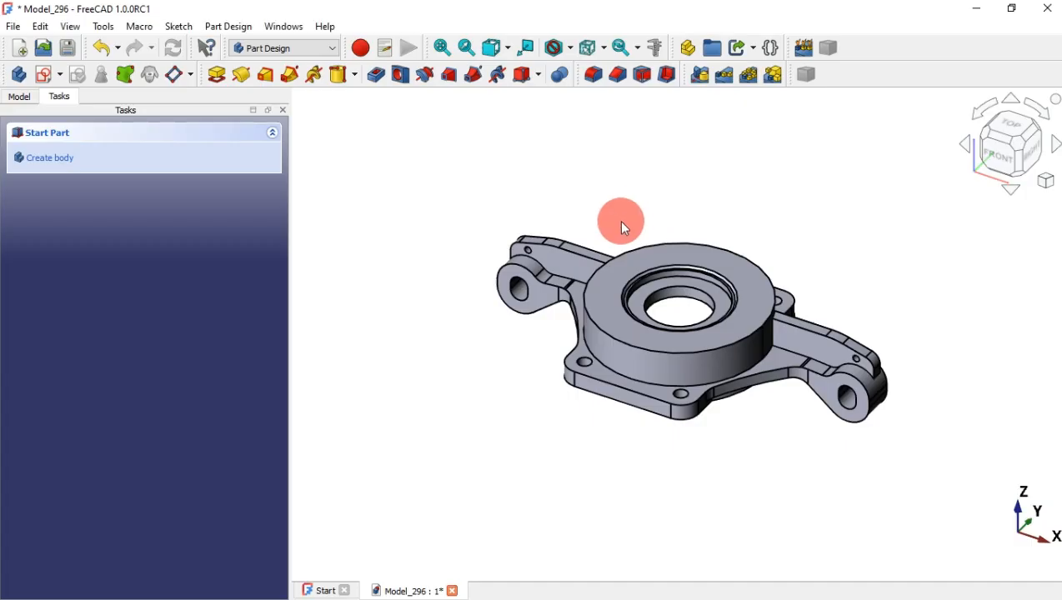
pyautogui.click(601, 294)
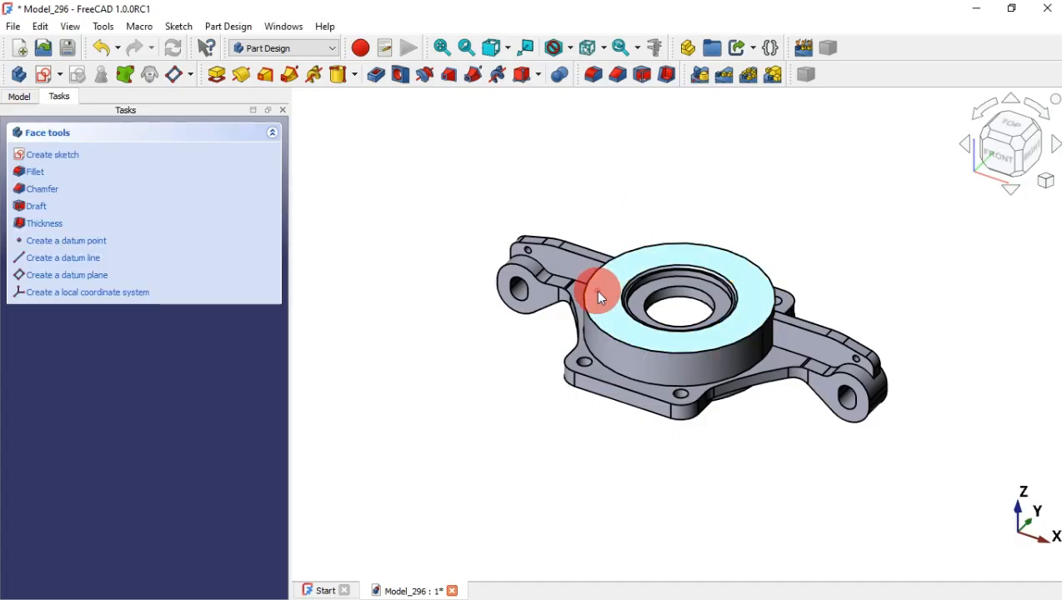
pyautogui.click(48, 79)
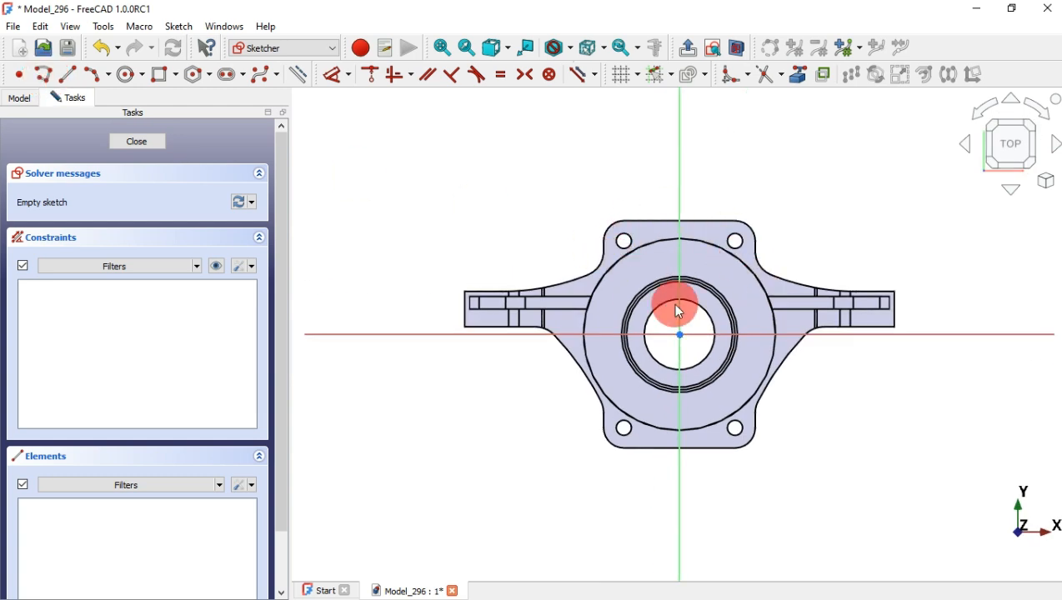
# Hide the Chamfer feature so that only the new sketch's axes are shown, and return to the sketch editing tasks
pyautogui.click(20, 98)
pyautogui.click(104, 299)
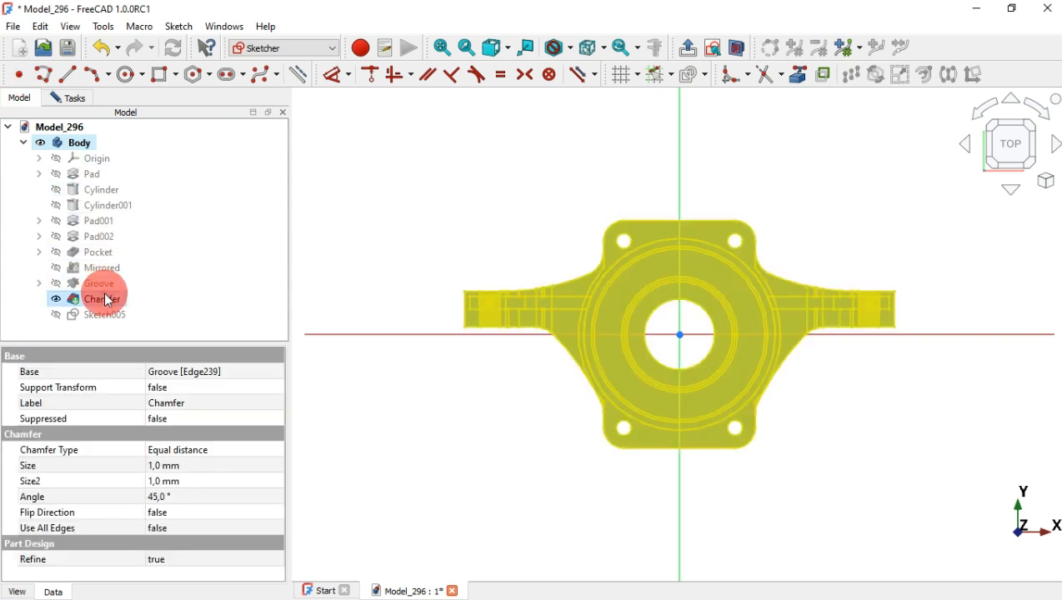
pyautogui.press('space')
pyautogui.click(76, 98)
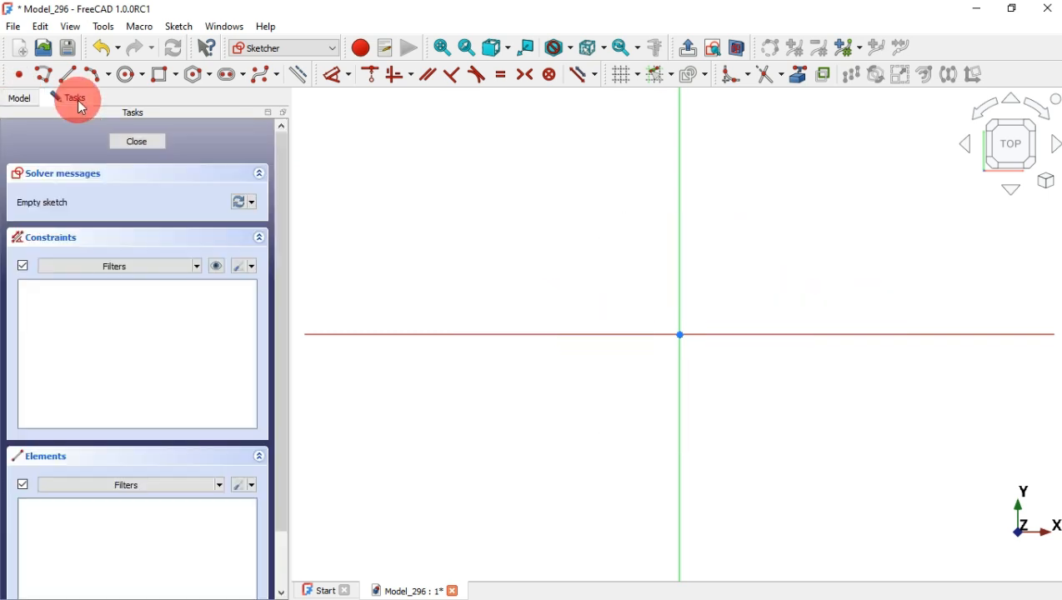
pyautogui.scroll(-1, 528, 343)
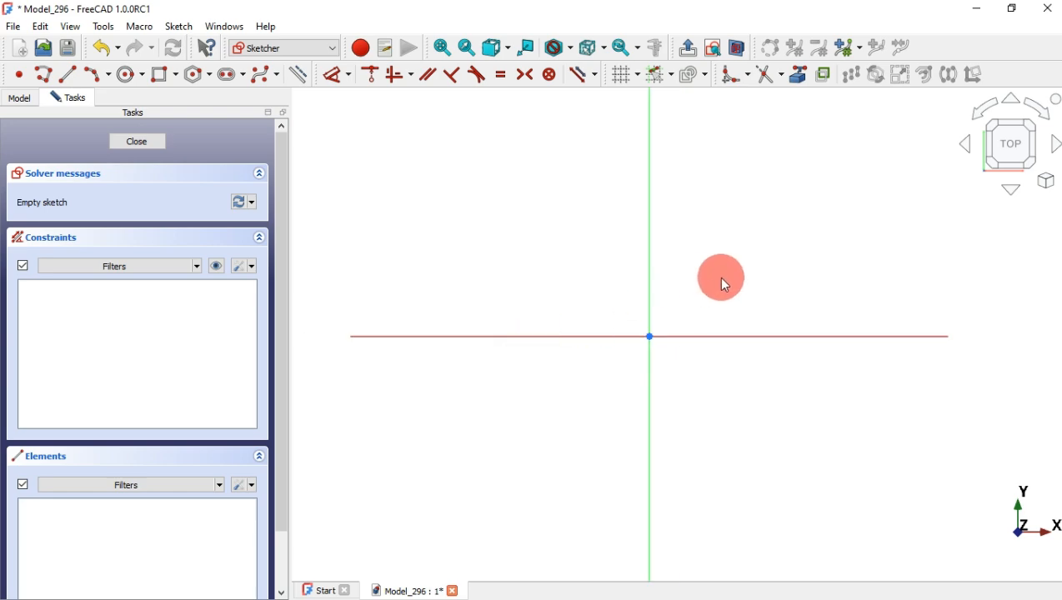
# Check the slot dimensions in the drawing and sketch a 58 mm diameter construction circle centred on the origin
pyautogui.scroll(1, 732, 285)
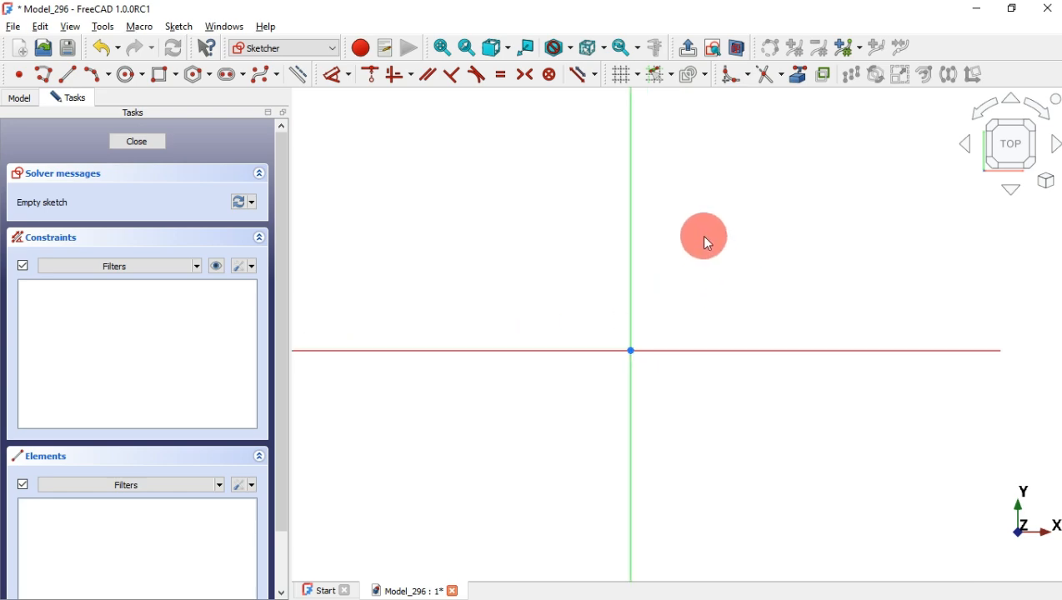
pyautogui.hotkey('alt', 'Tab')
pyautogui.moveTo(631, 211); pyautogui.dragTo(629, 278)
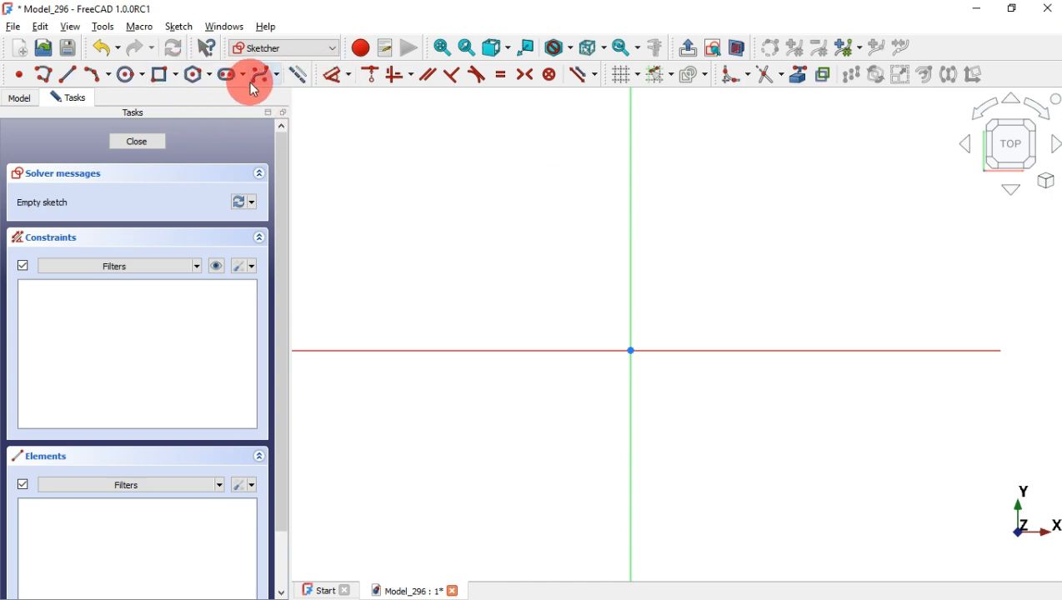
pyautogui.click(131, 78)
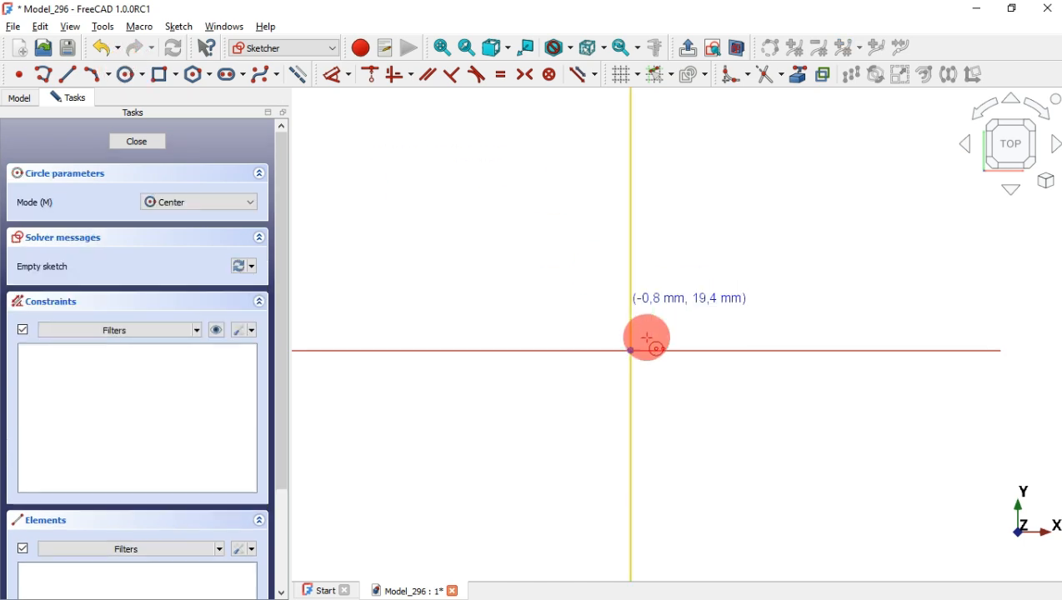
pyautogui.click(631, 350)
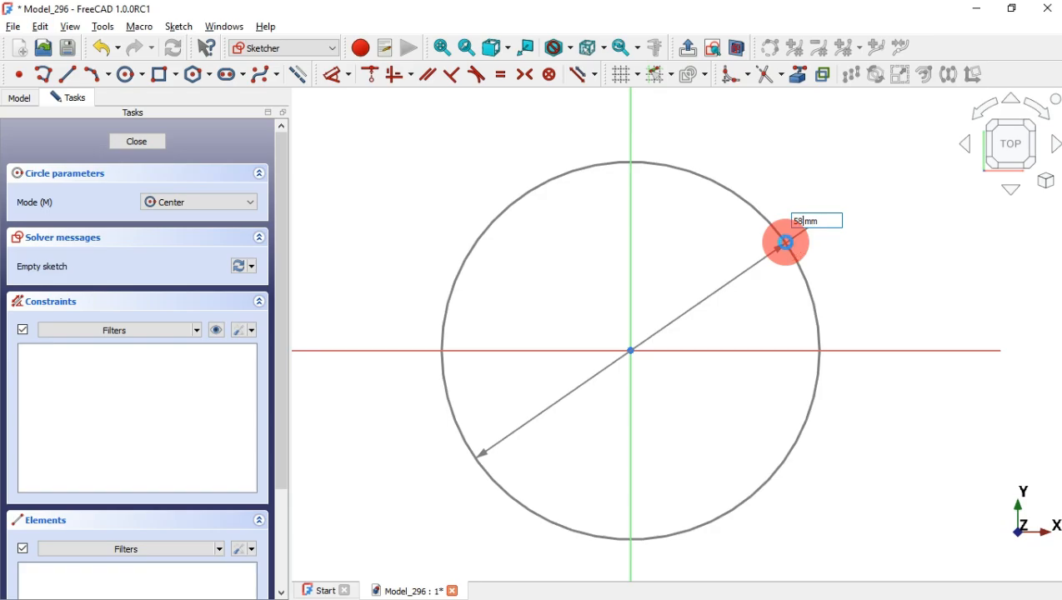
pyautogui.write('58')
pyautogui.press('Return')
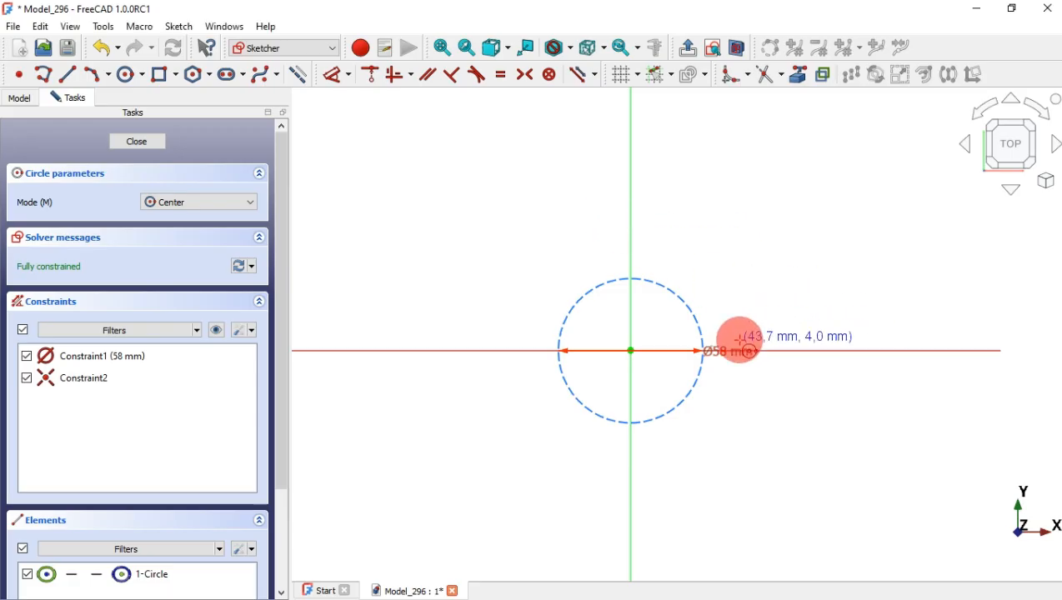
# Draw two construction lines from the origin to the circle's lower half, one on each side of the vertical axis, about 50° below horizontal
pyautogui.scroll(3, 740, 340)
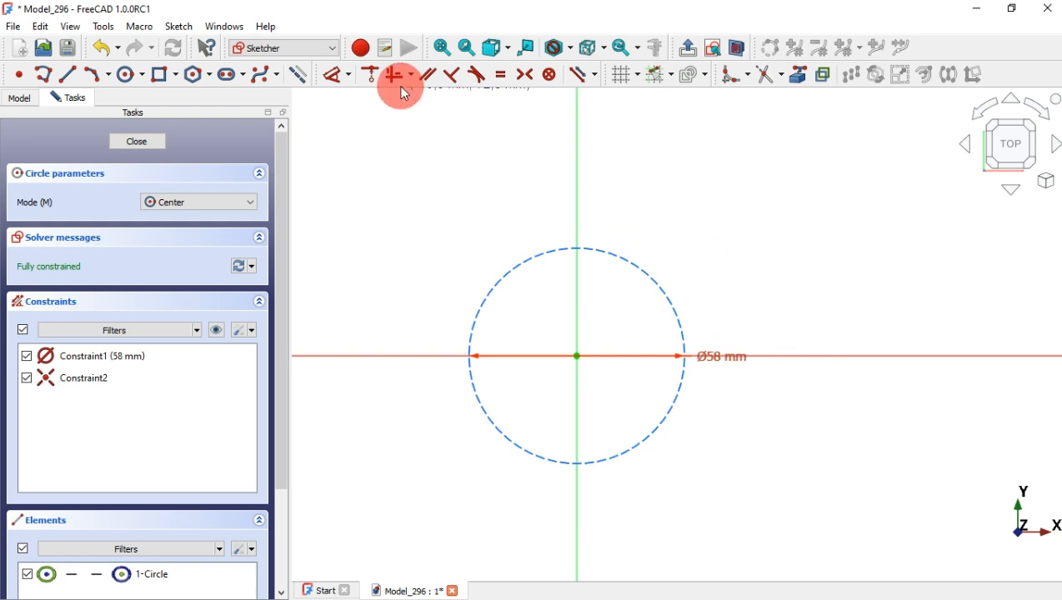
pyautogui.click(76, 81)
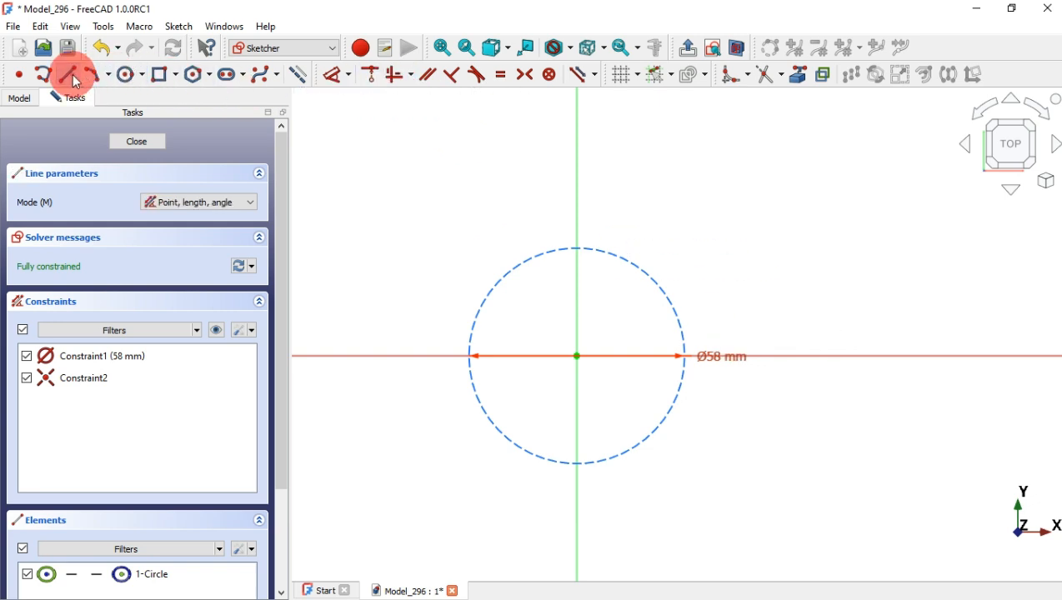
pyautogui.hotkey('alt', 'Tab')
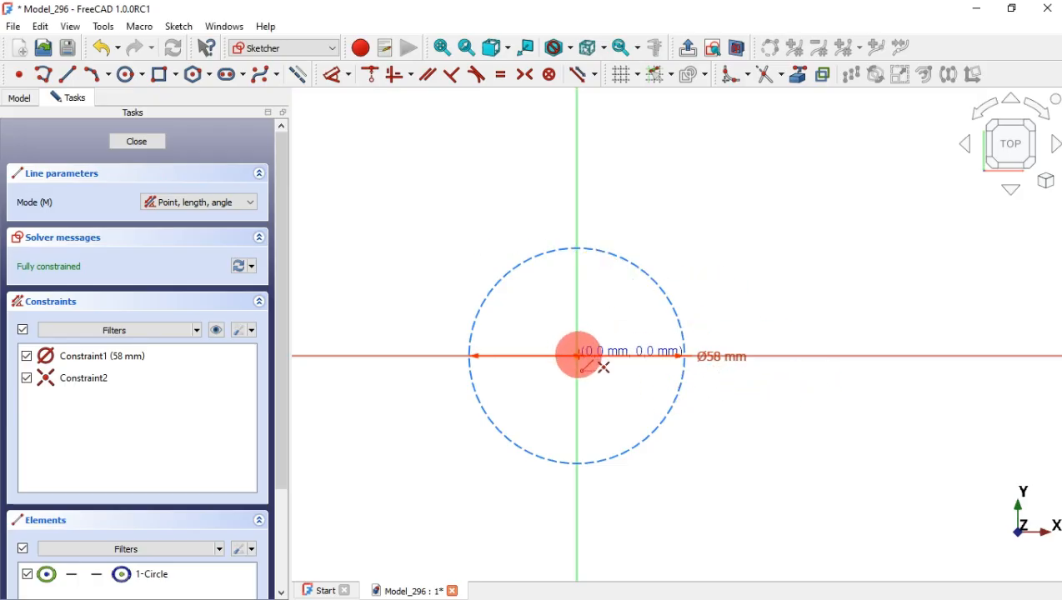
pyautogui.click(580, 359)
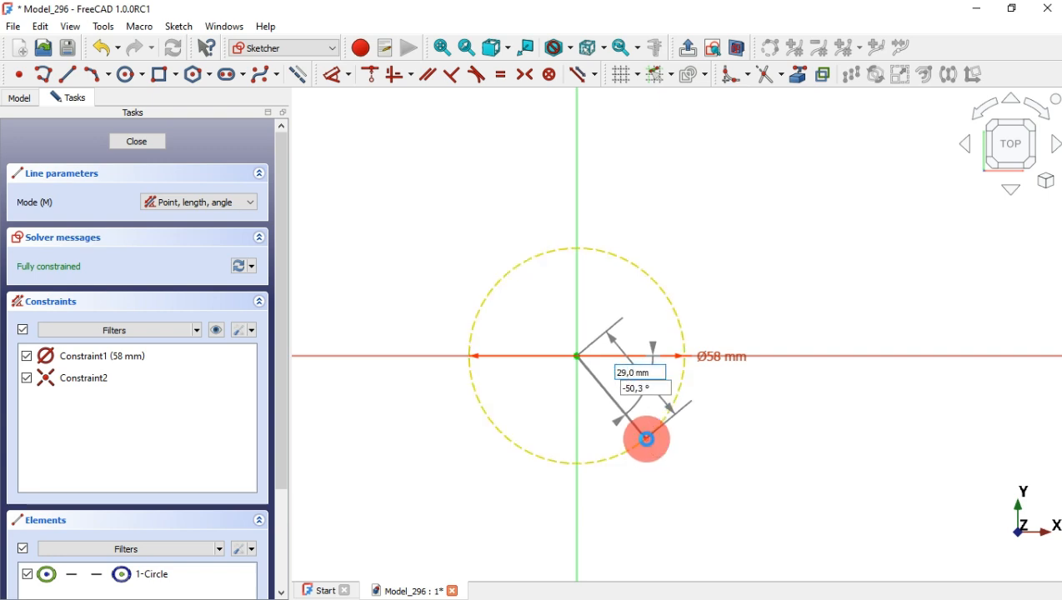
pyautogui.click(647, 439)
pyautogui.click(578, 354)
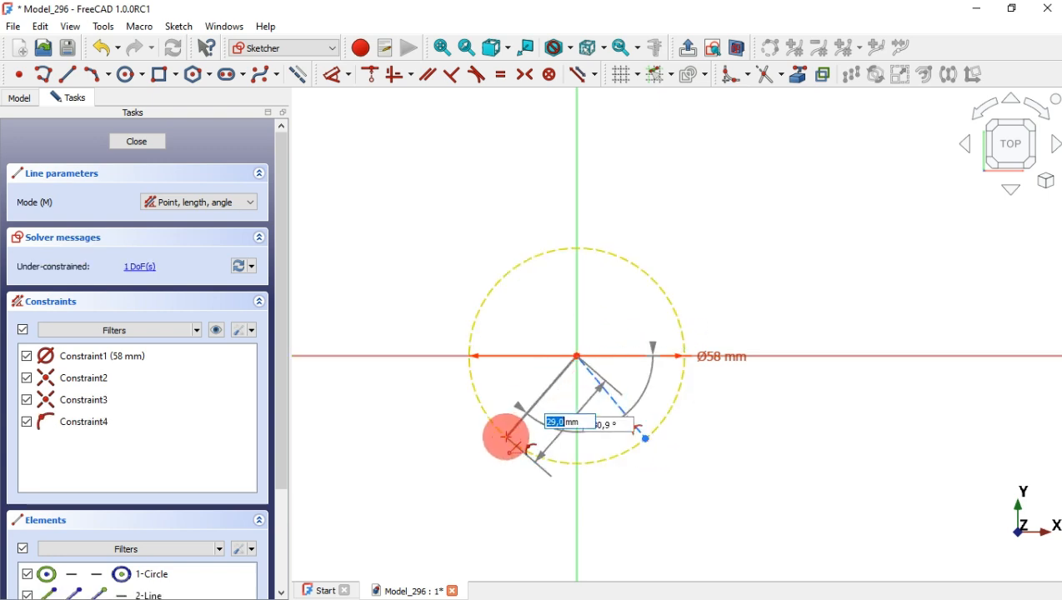
pyautogui.click(507, 438)
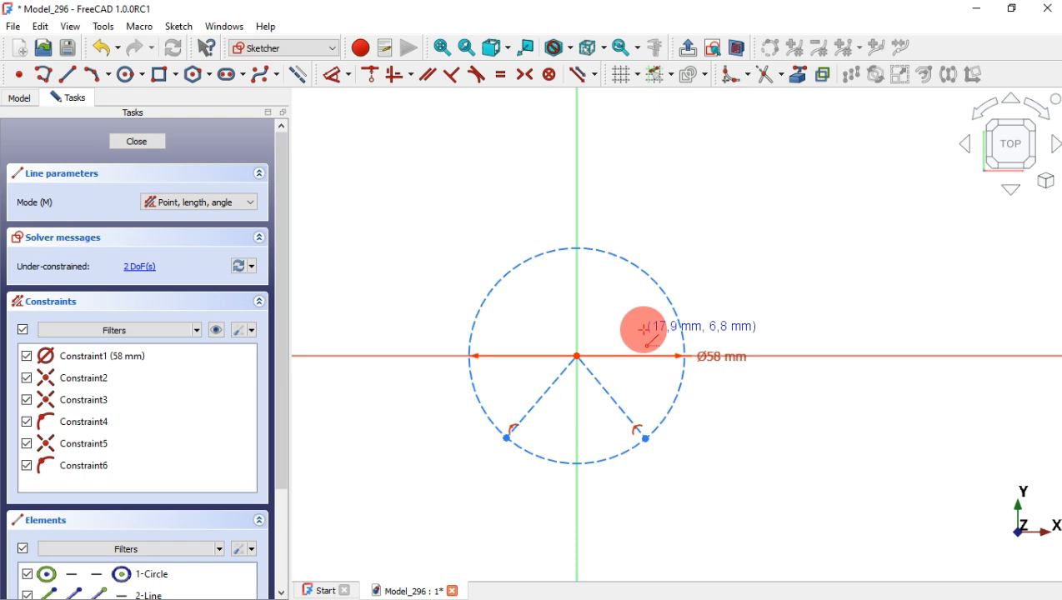
# Constrain the outer endpoints of the two construction lines to be horizontally aligned
pyautogui.click(408, 75)
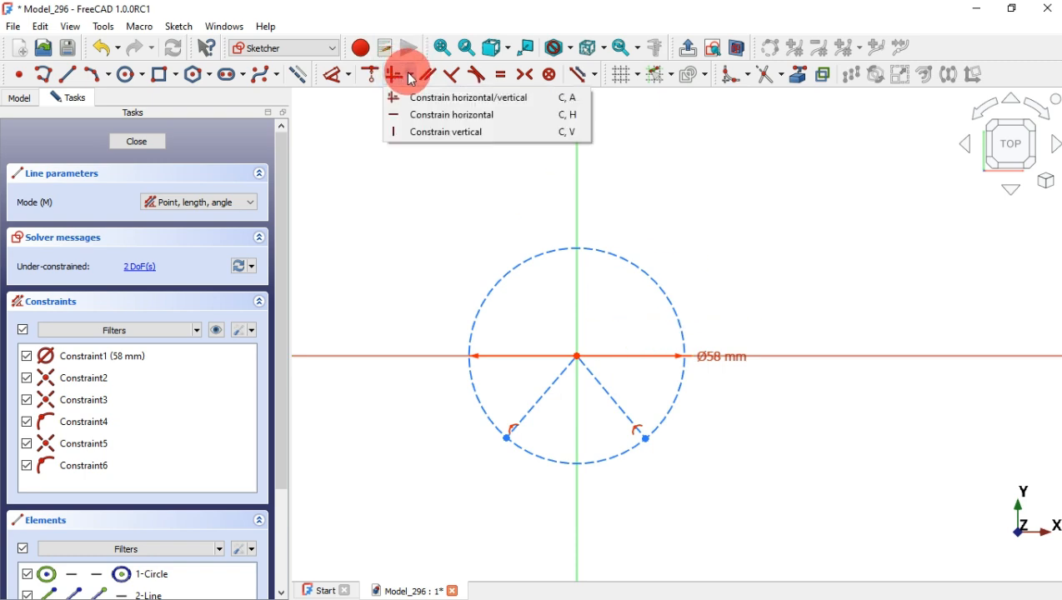
pyautogui.click(500, 116)
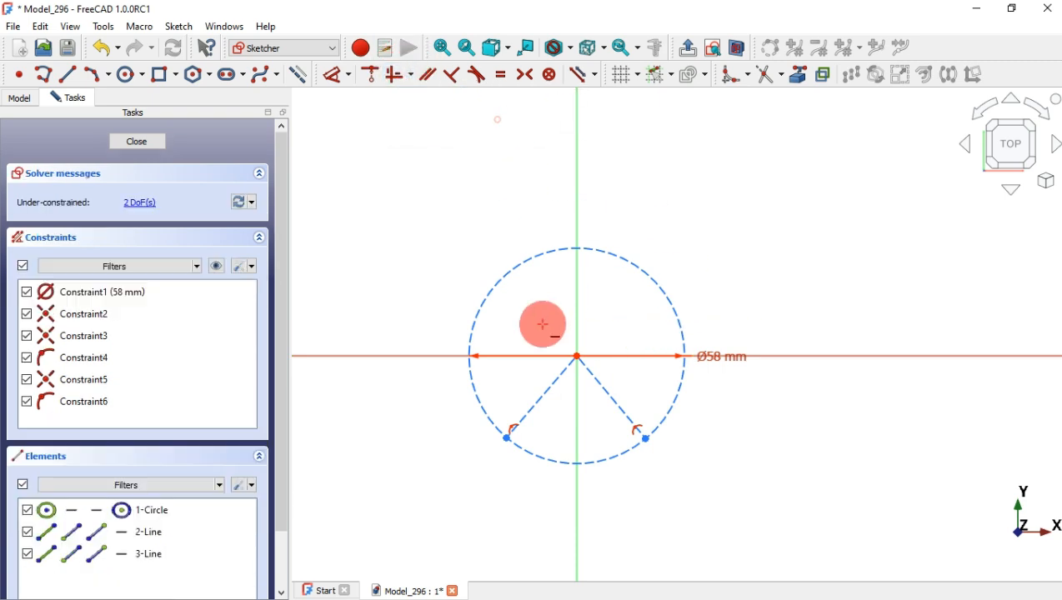
pyautogui.click(506, 438)
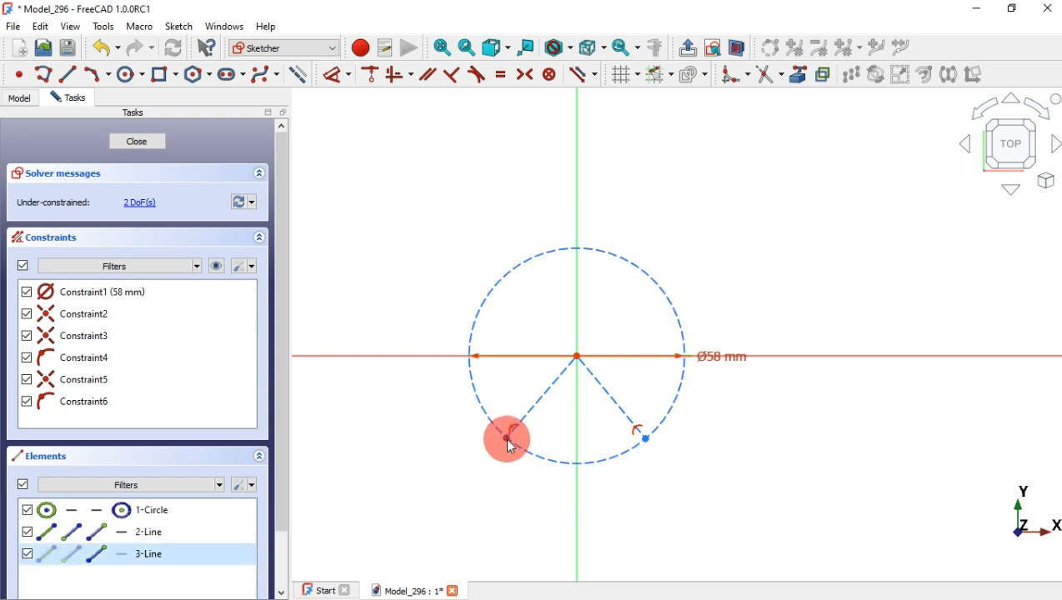
pyautogui.click(647, 440)
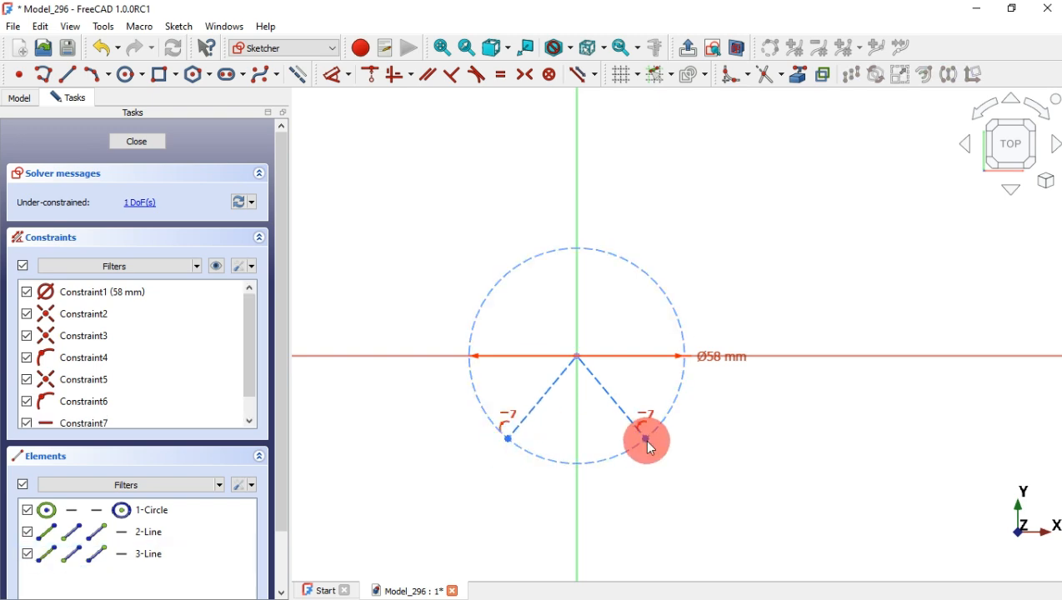
# Dimension the angle between the two construction lines and set it to 30°
pyautogui.click(338, 77)
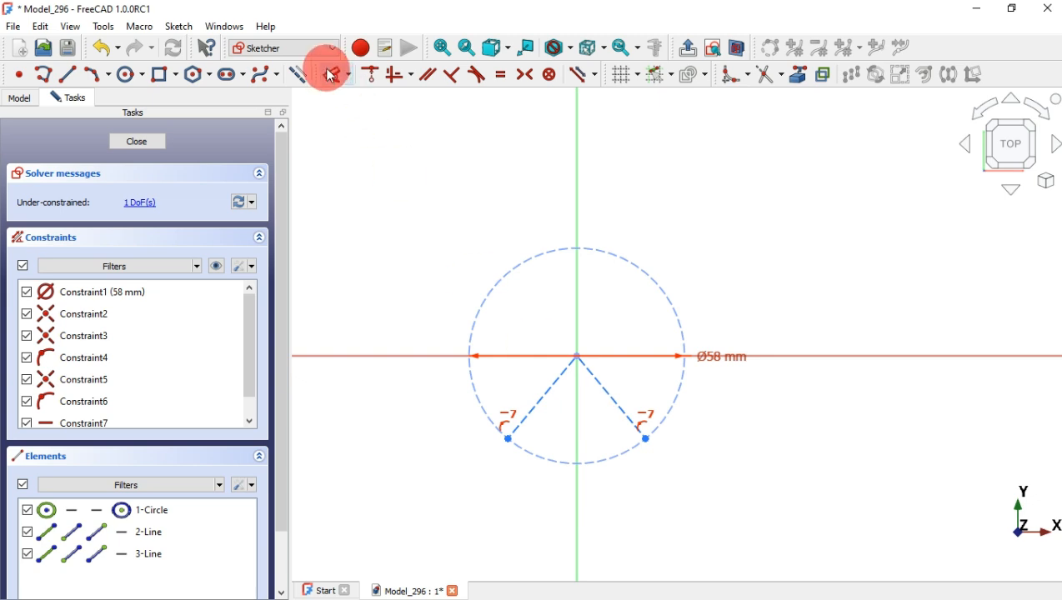
pyautogui.click(555, 386)
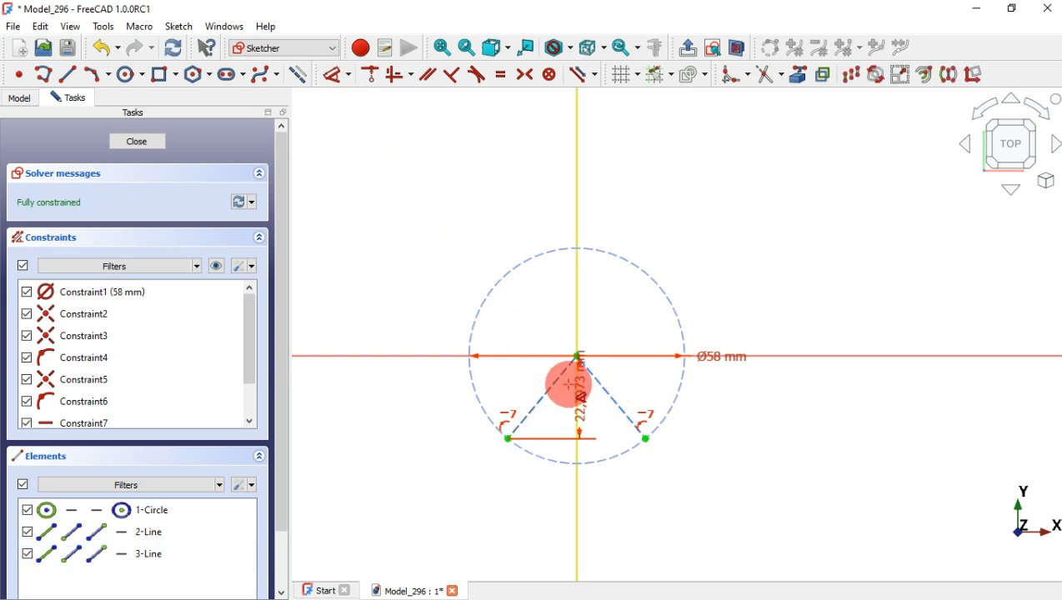
pyautogui.click(556, 379)
pyautogui.click(614, 401)
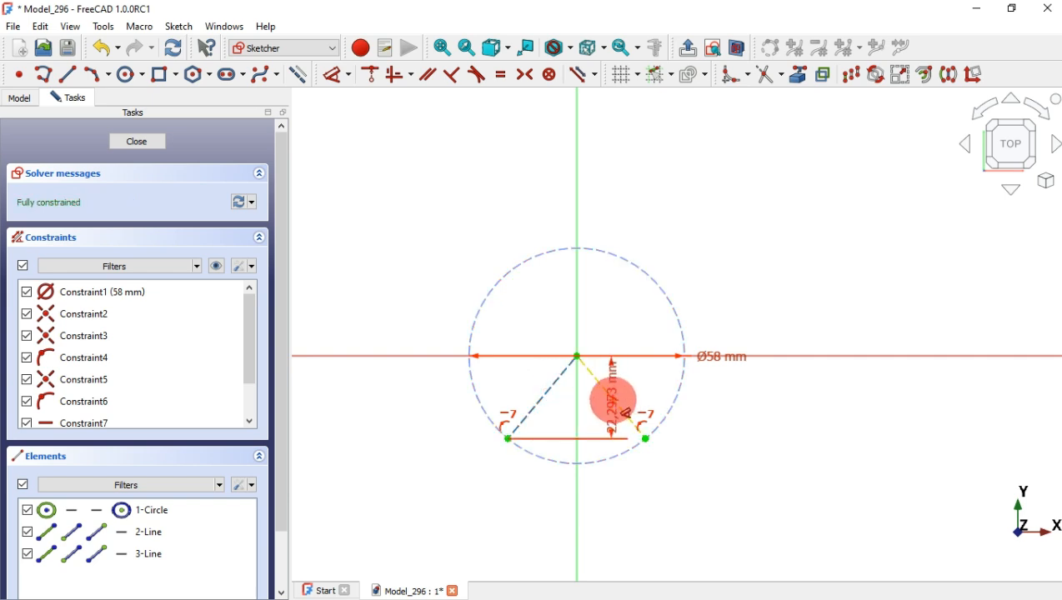
pyautogui.click(614, 401)
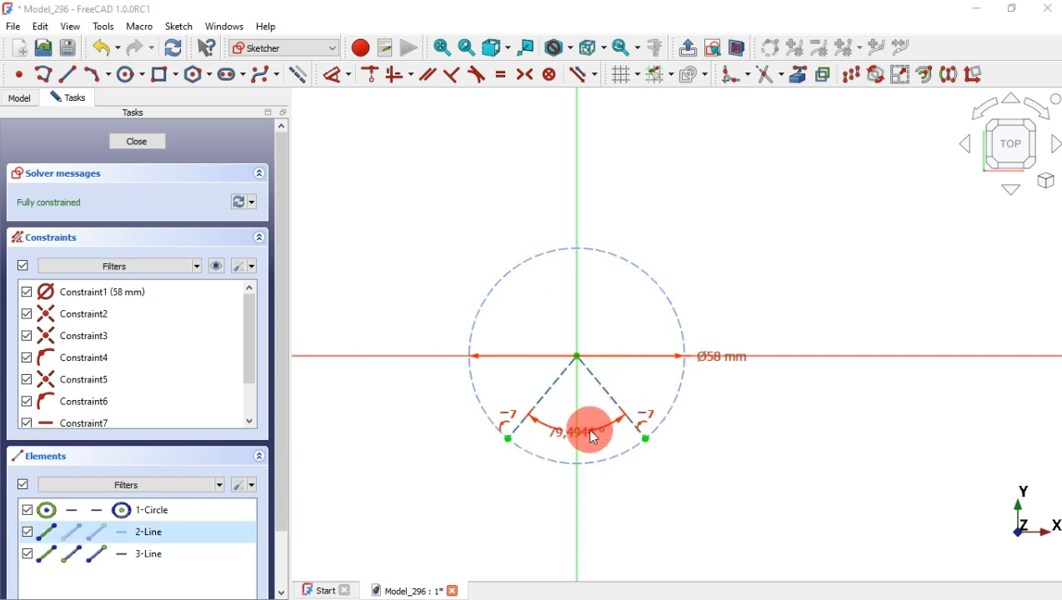
pyautogui.click(595, 438)
pyautogui.moveTo(680, 415); pyautogui.dragTo(669, 202)
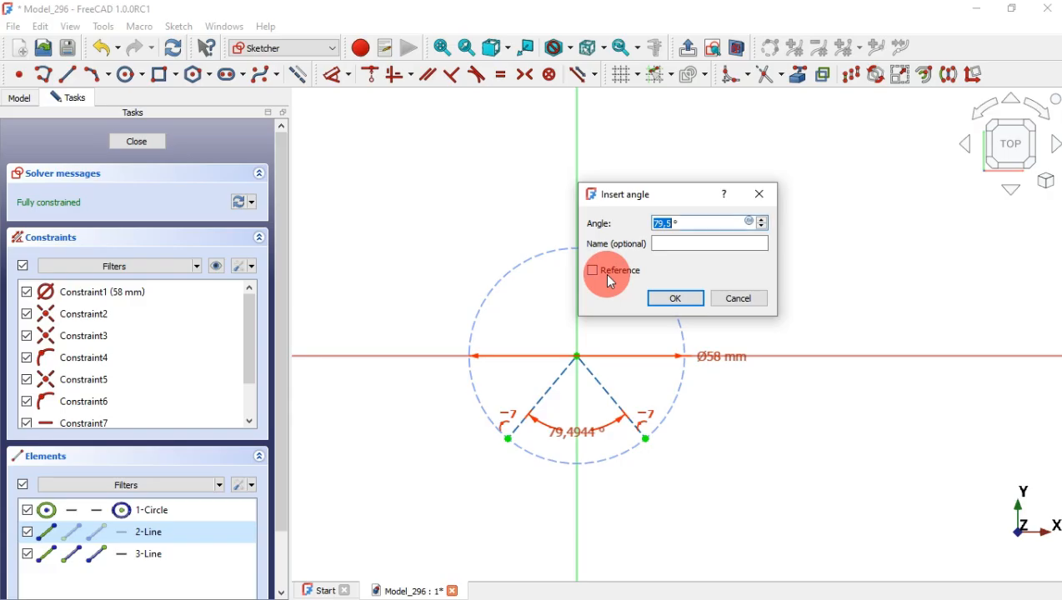
pyautogui.press('Return')
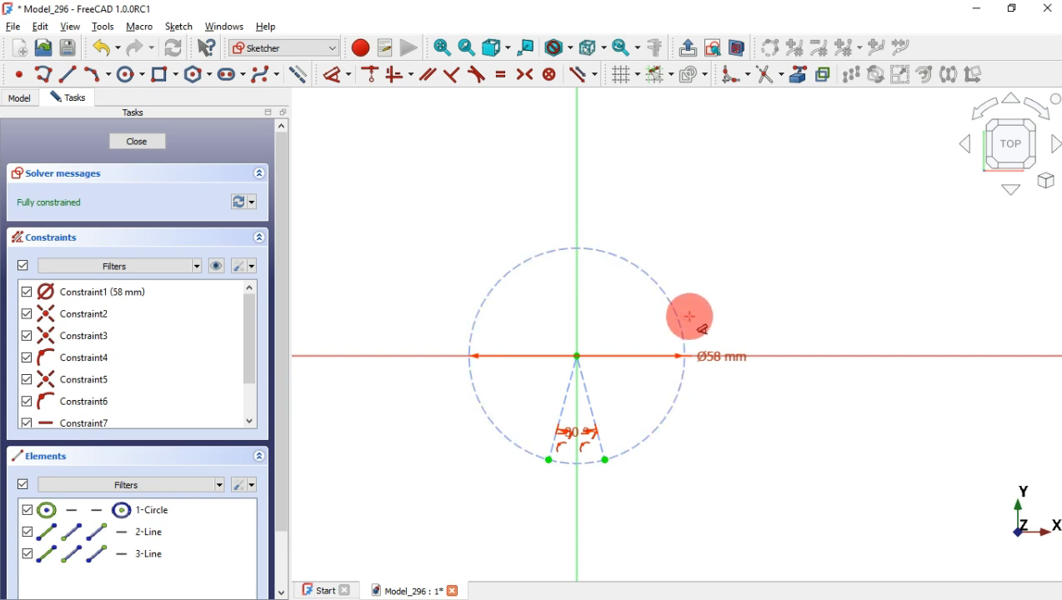
# Hide all constraints in the sketch and switch from construction geometry back to normal geometry
pyautogui.click(217, 266)
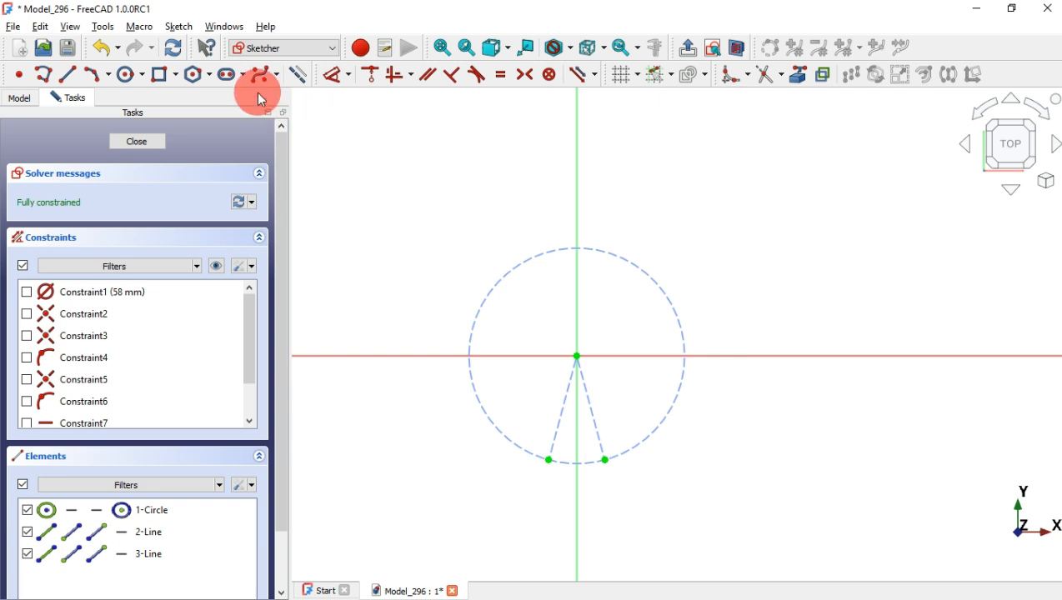
pyautogui.click(299, 75)
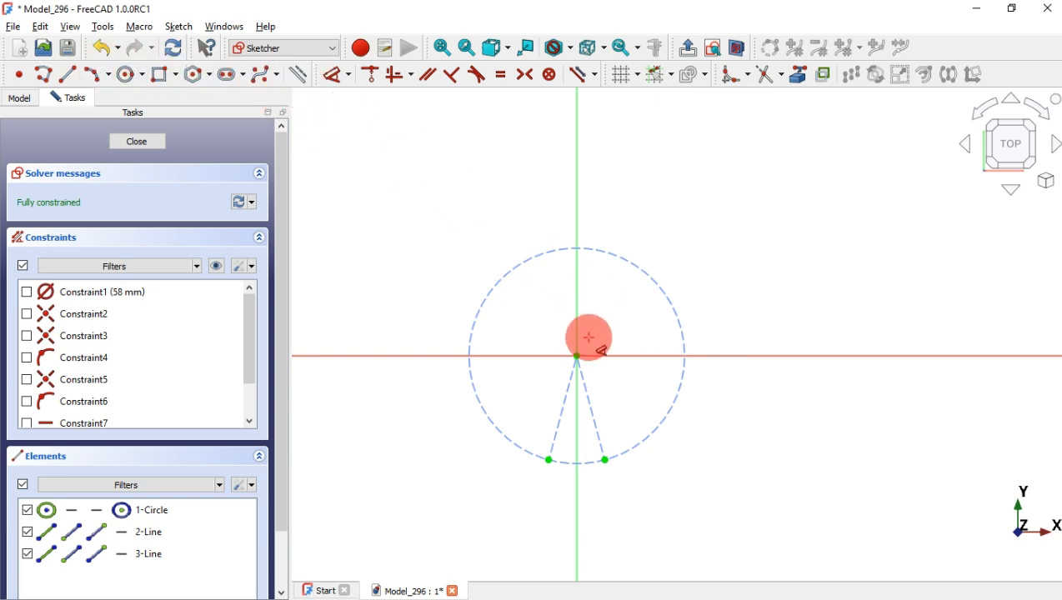
pyautogui.scroll(2, 589, 337)
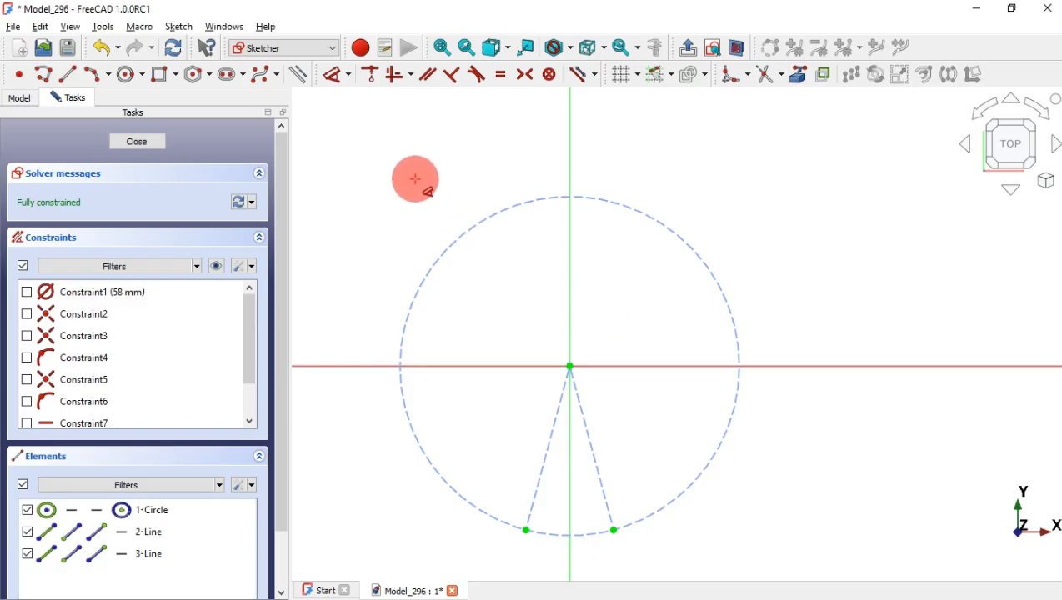
# Create an arc slot centred on the origin between the two construction line endpoints, with a 4 mm end radius
pyautogui.click(245, 77)
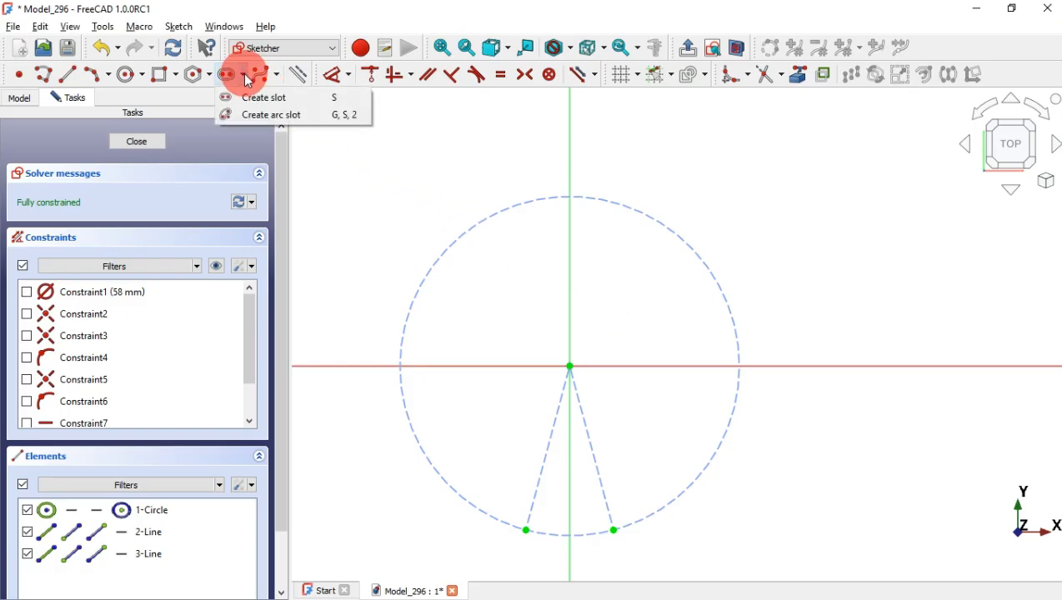
pyautogui.click(332, 118)
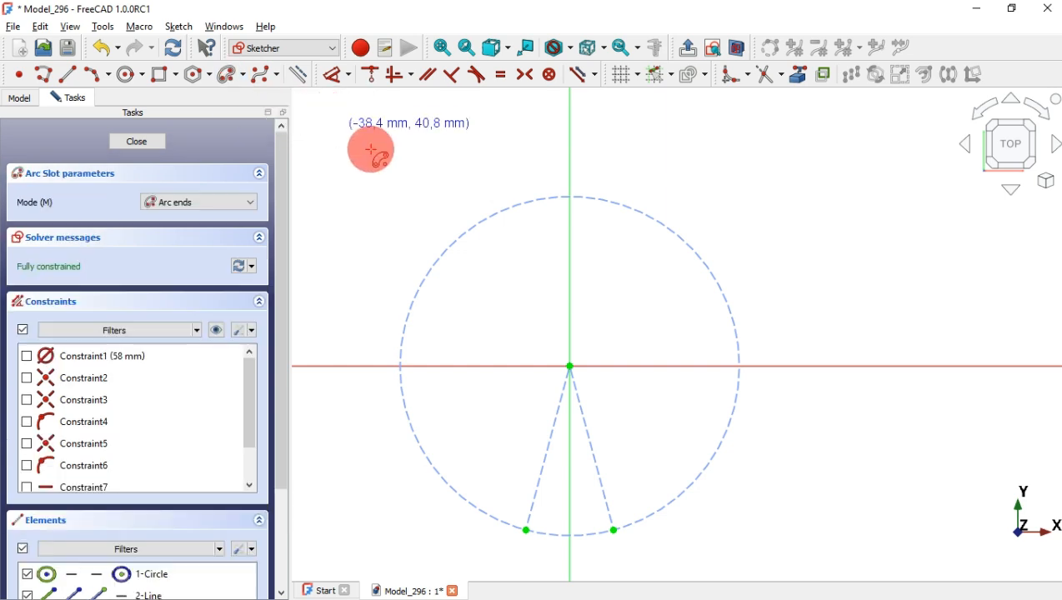
pyautogui.scroll(-2, 620, 255)
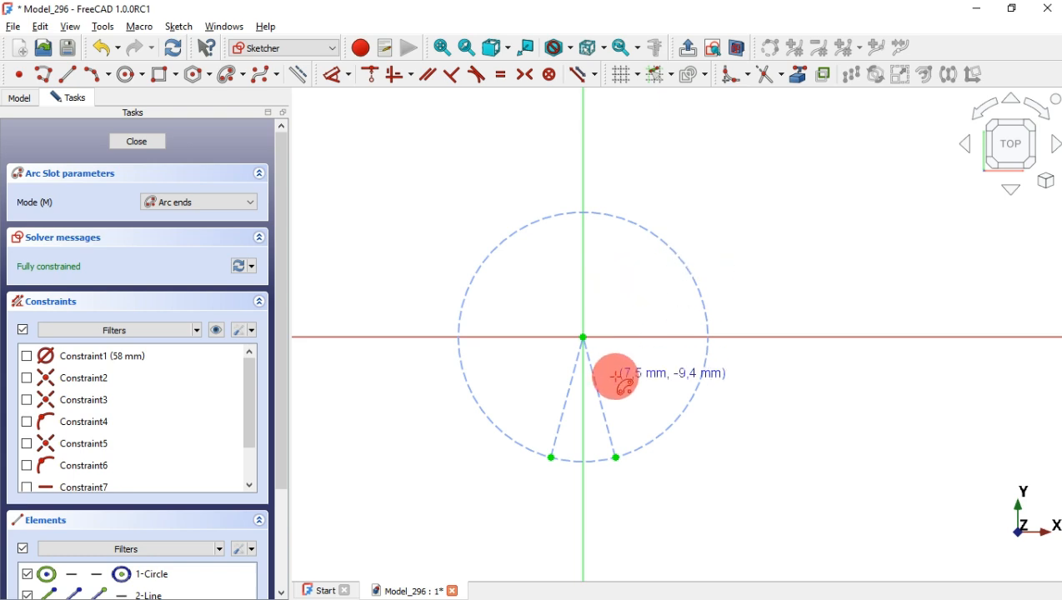
pyautogui.scroll(2, 621, 385)
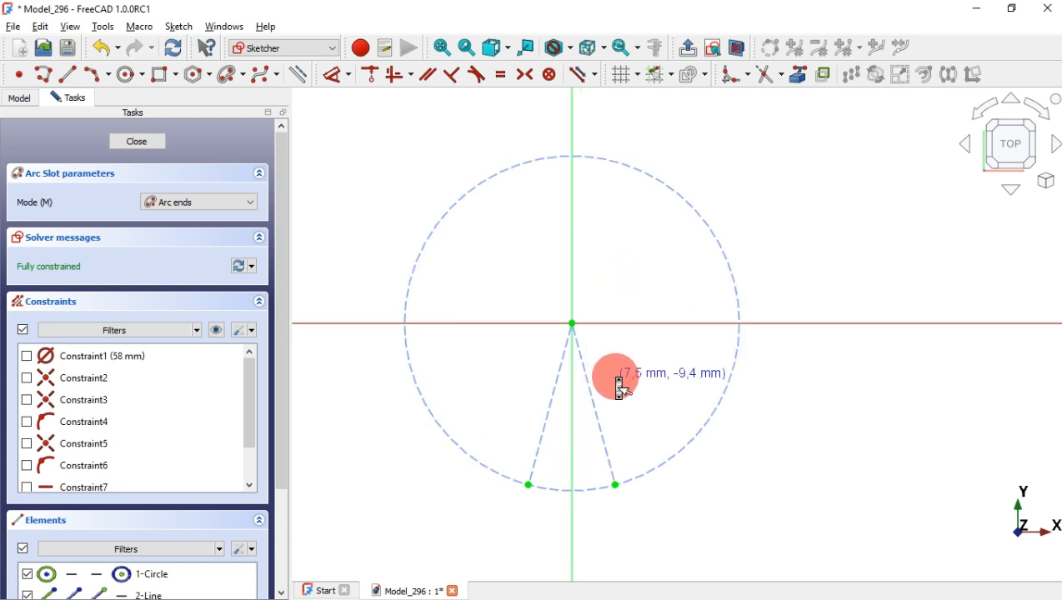
pyautogui.click(572, 323)
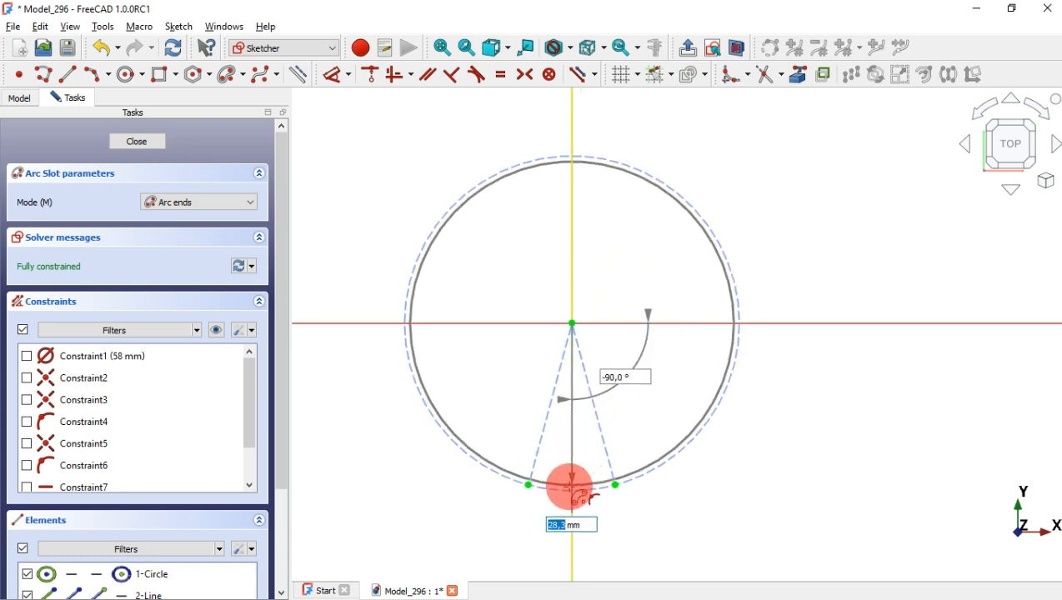
pyautogui.click(529, 485)
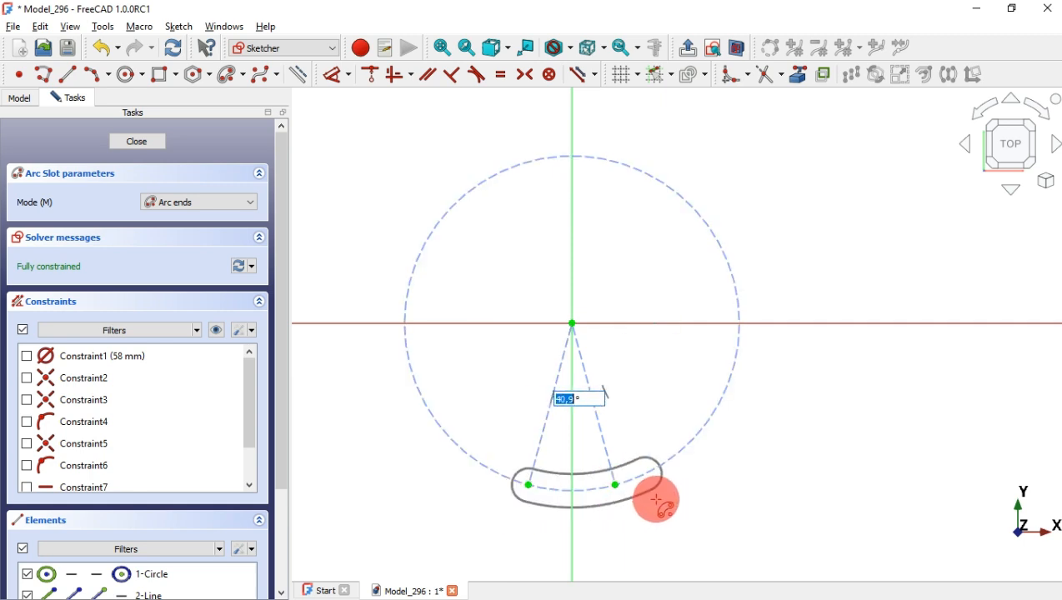
pyautogui.click(617, 485)
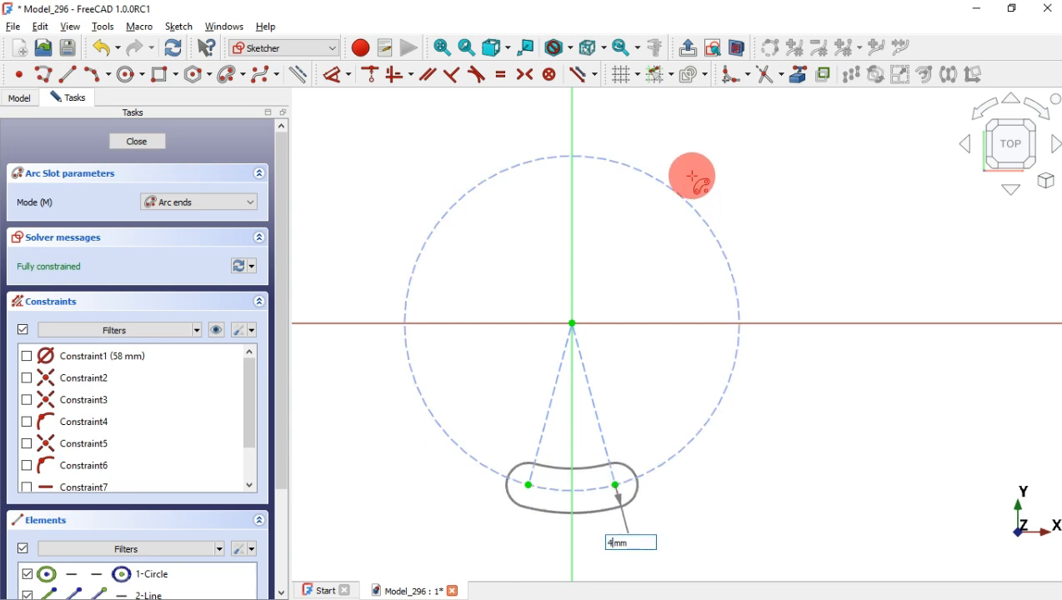
pyautogui.press('Return')
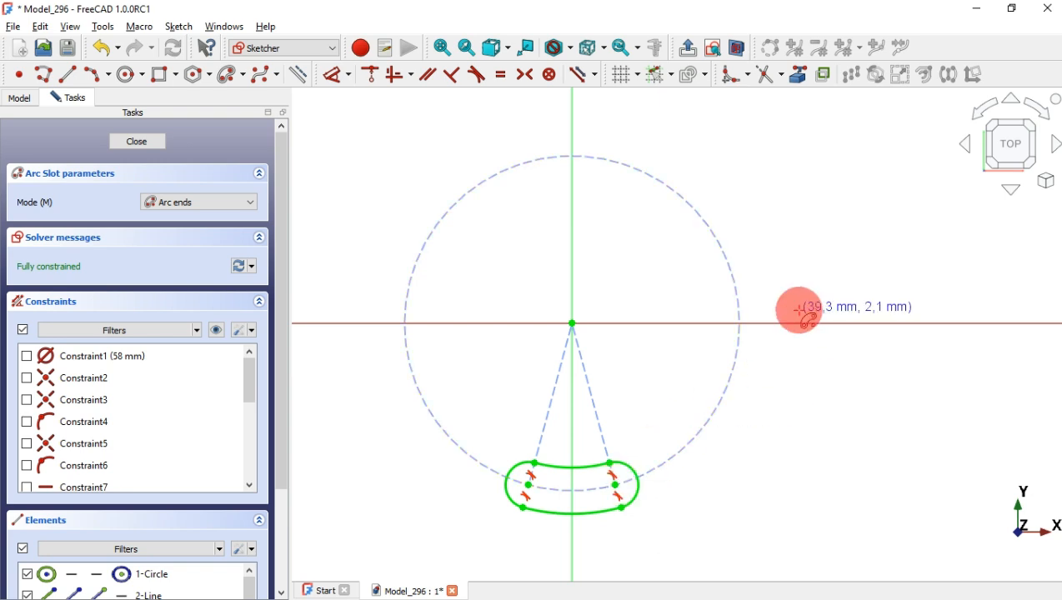
pyautogui.click(811, 167)
pyautogui.press('Escape')
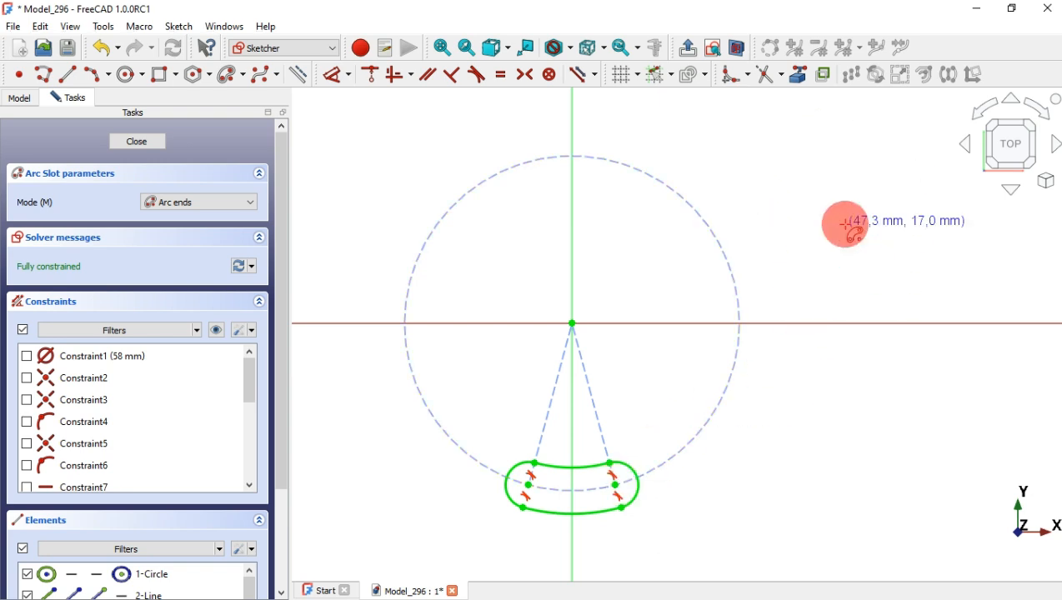
pyautogui.press('Escape')
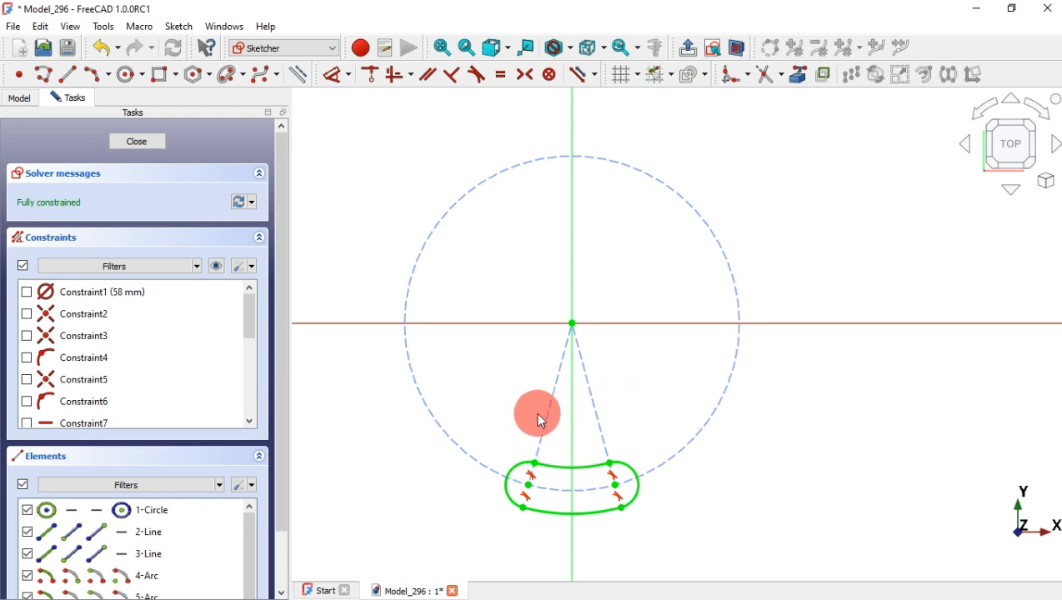
# Rotate-copy the bottom arc slot about the origin through 360° with 6 copies, spacing the slots evenly around the 58 mm circle
pyautogui.moveTo(473, 427); pyautogui.dragTo(671, 531)
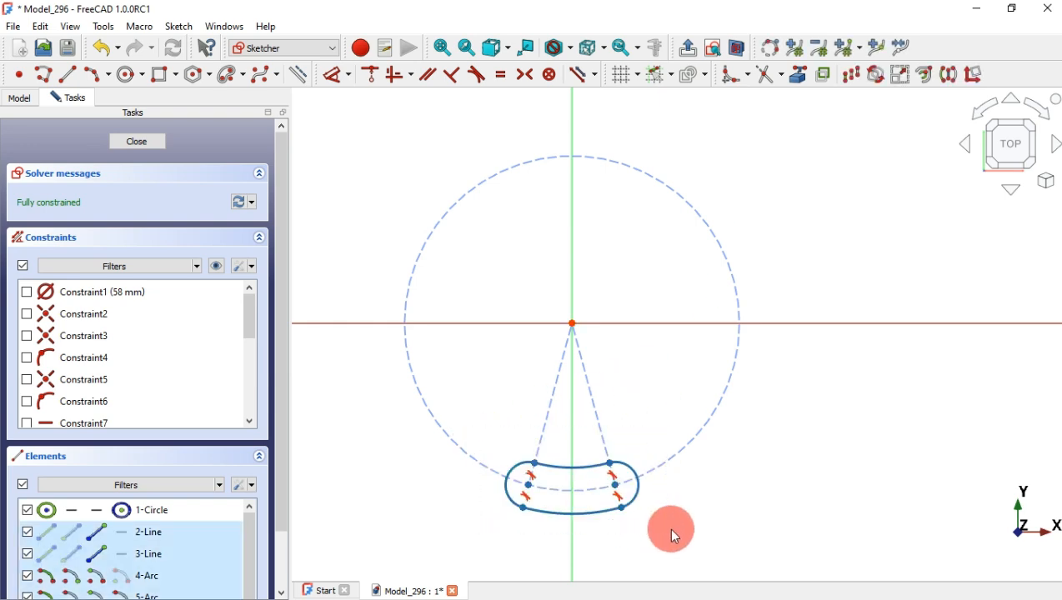
pyautogui.click(877, 77)
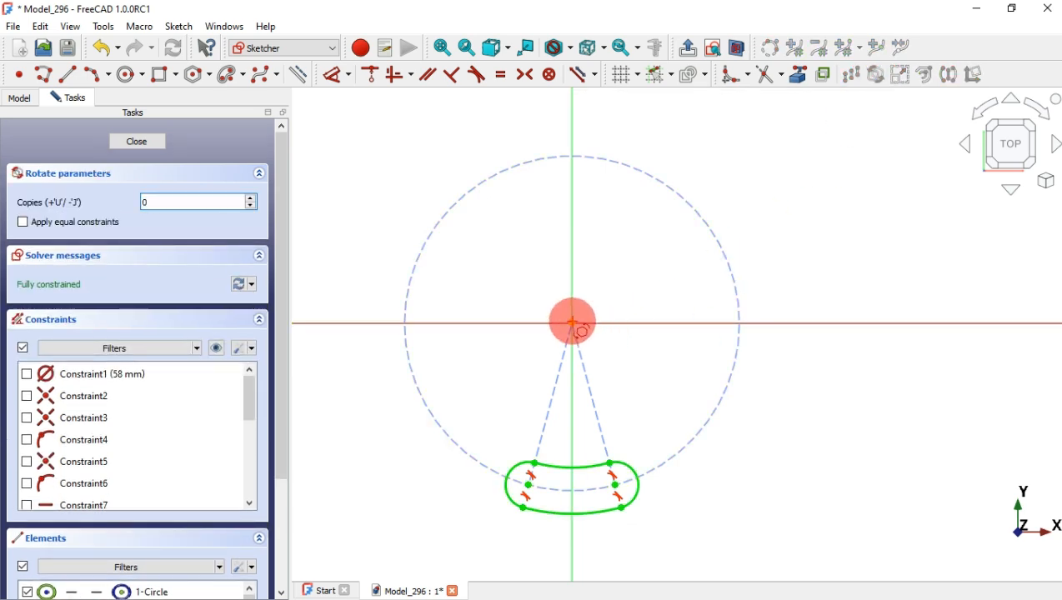
pyautogui.click(571, 322)
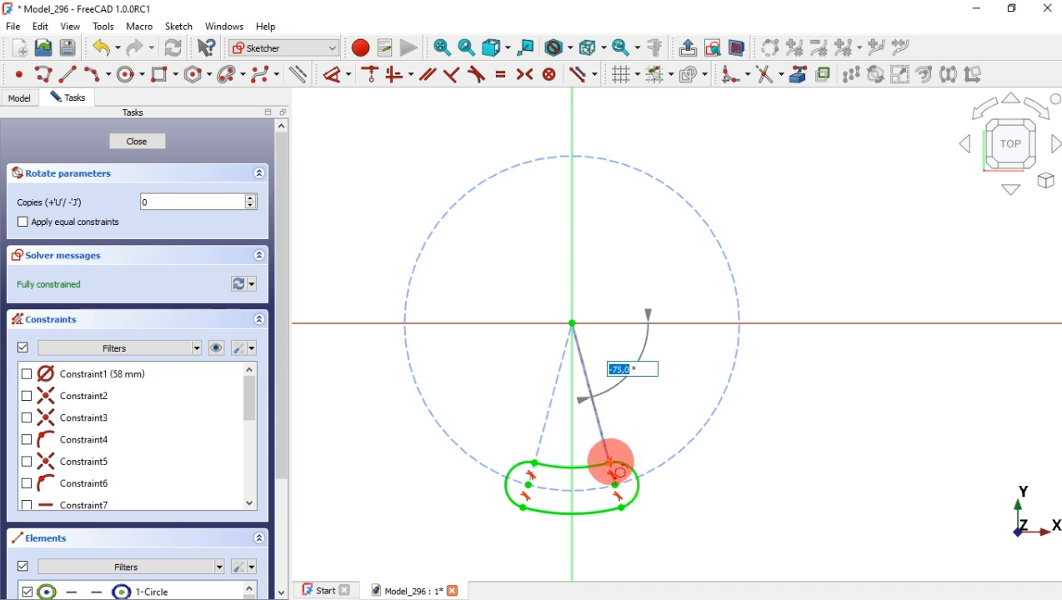
pyautogui.click(611, 462)
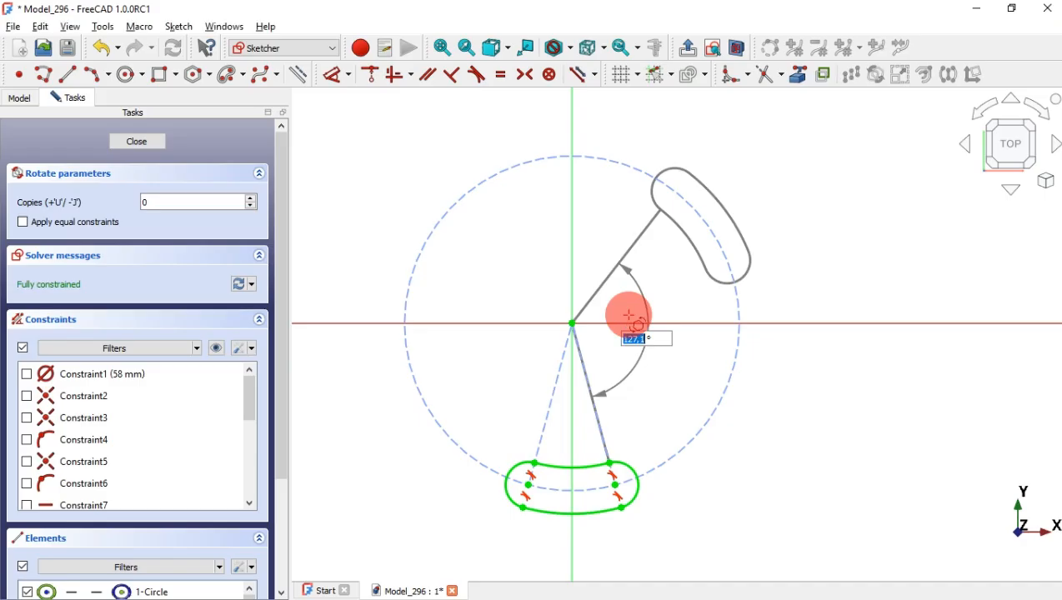
pyautogui.press('u')
pyautogui.press('u')
pyautogui.press('u')
pyautogui.press('u')
pyautogui.press('u')
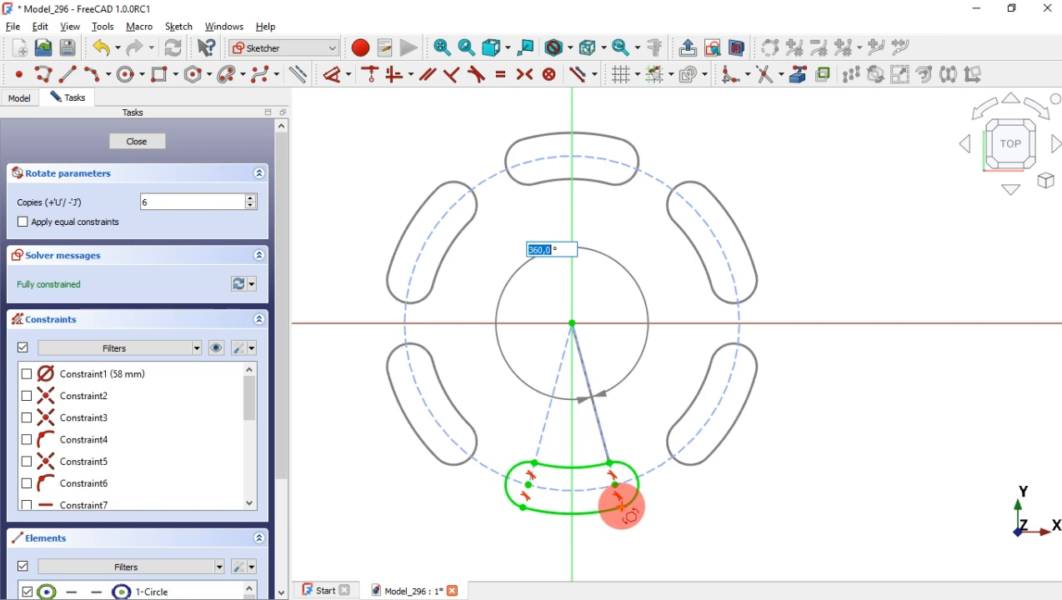
pyautogui.click(621, 505)
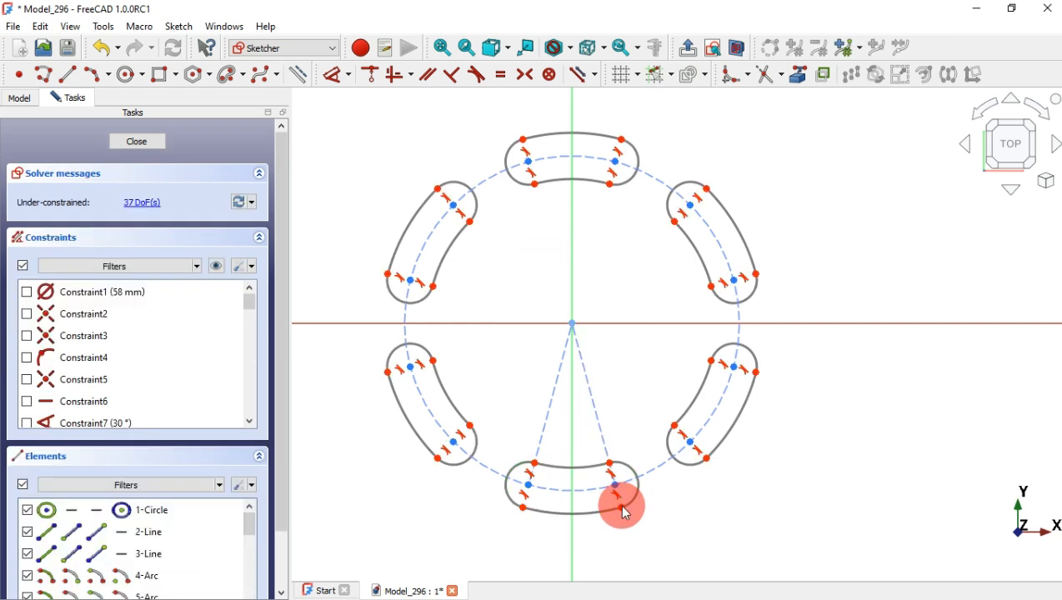
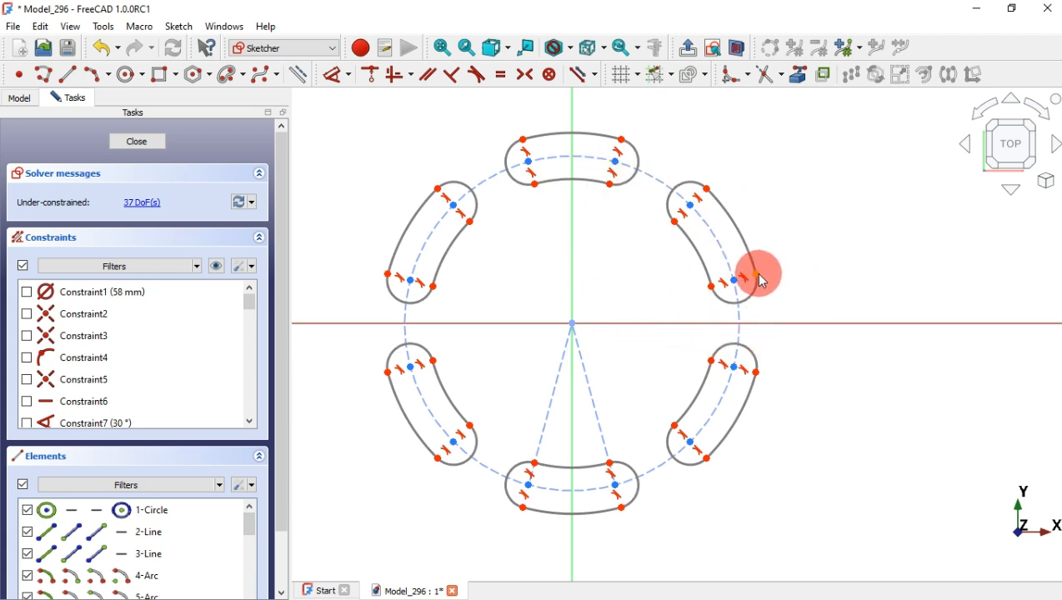
# Close the slot sketch and cut the six curved slots all the way through the part with a Pocket
pyautogui.moveTo(759, 281); pyautogui.dragTo(900, 263)
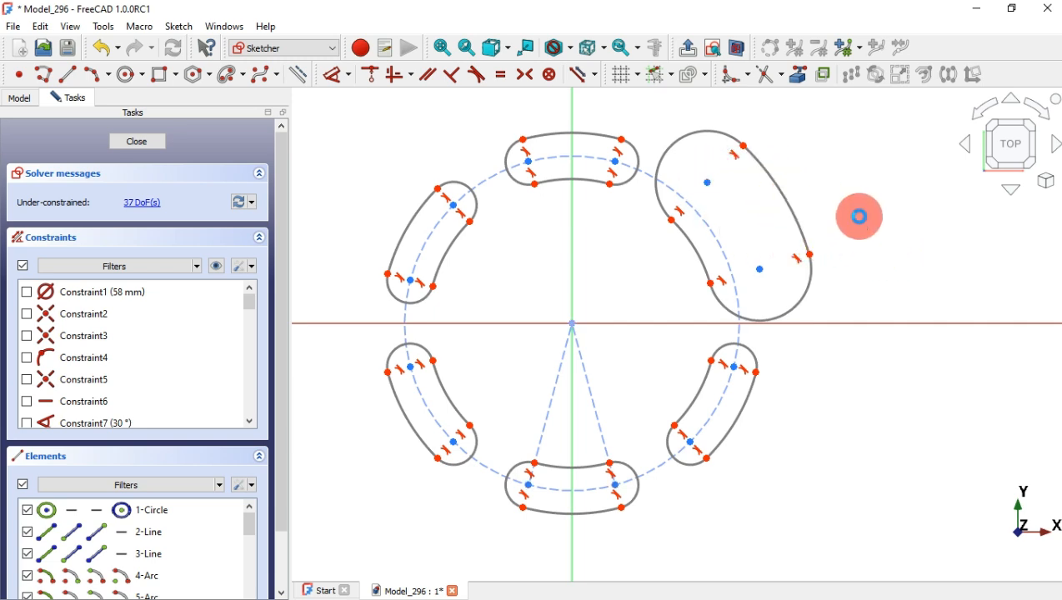
pyautogui.hotkey('ctrl', 'z')
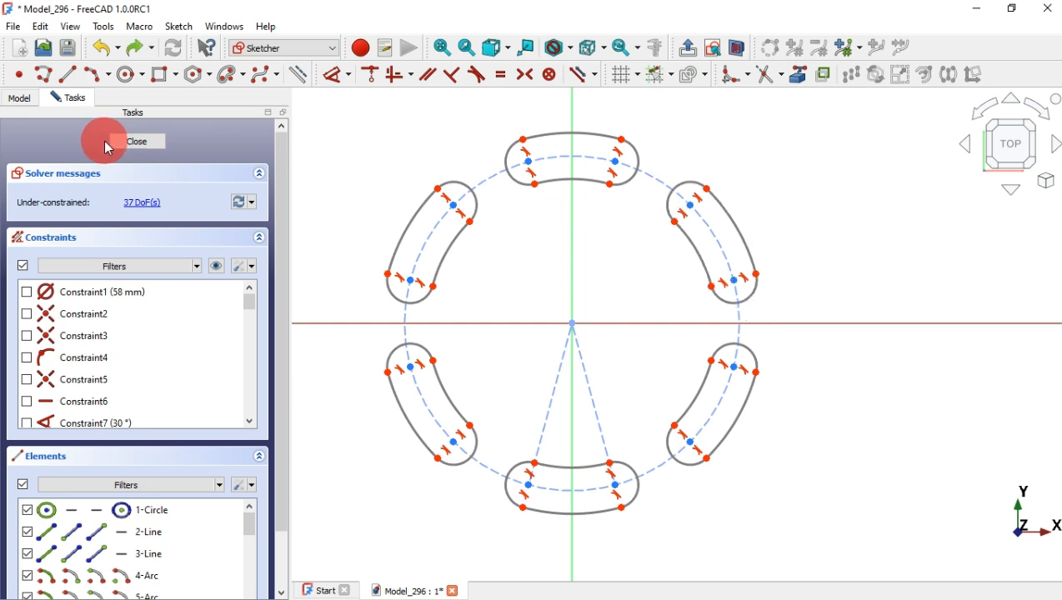
pyautogui.click(143, 150)
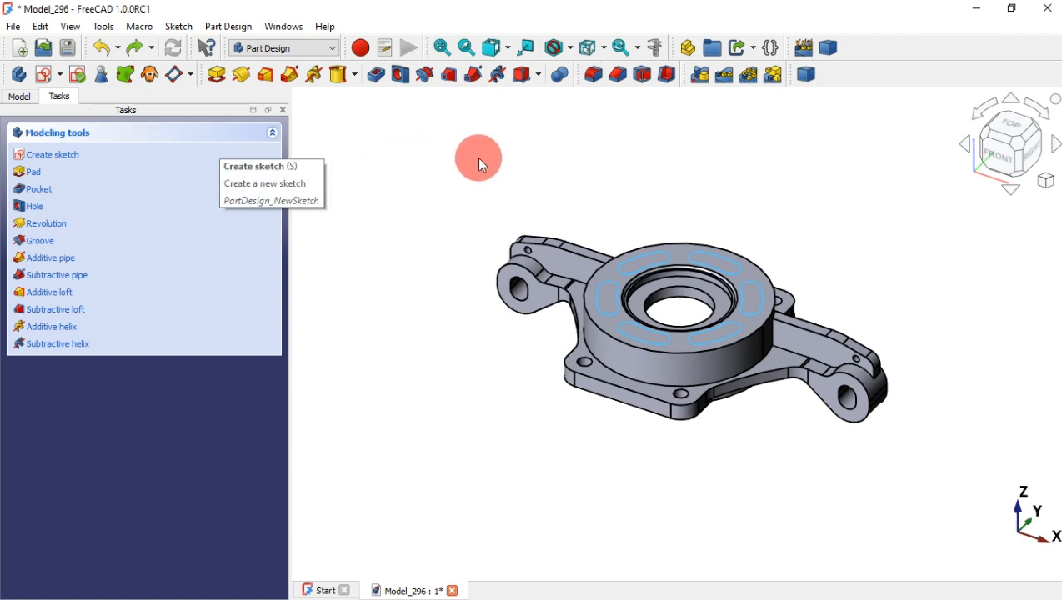
pyautogui.click(379, 78)
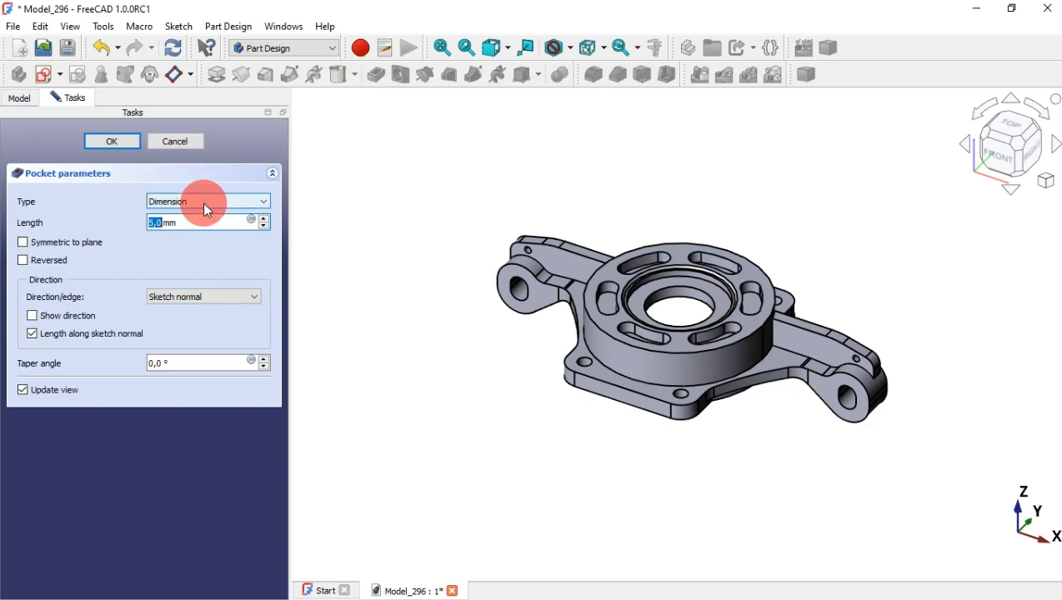
pyautogui.click(203, 202)
pyautogui.click(214, 227)
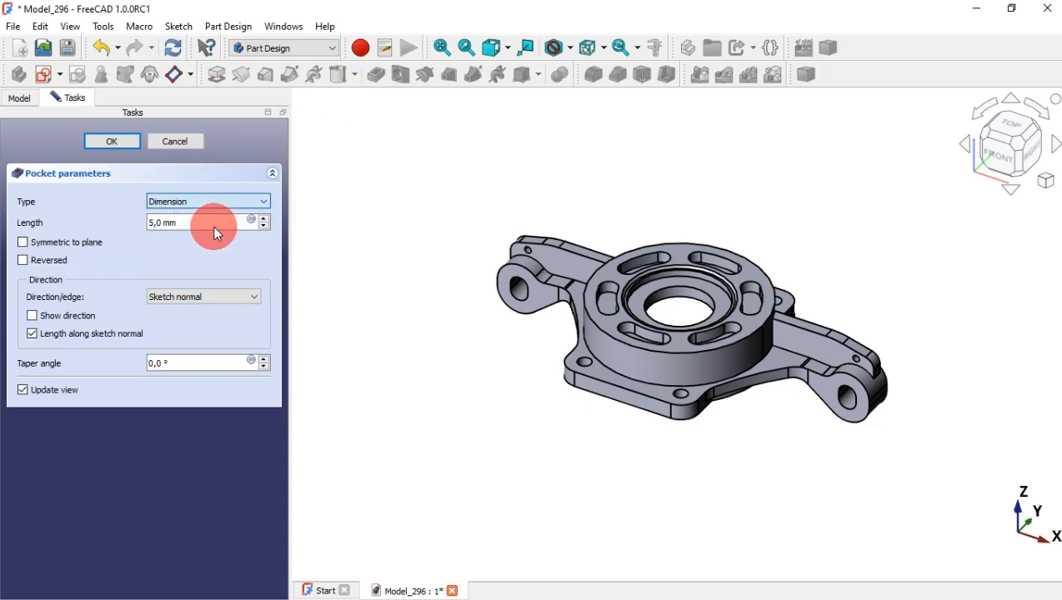
pyautogui.click(134, 150)
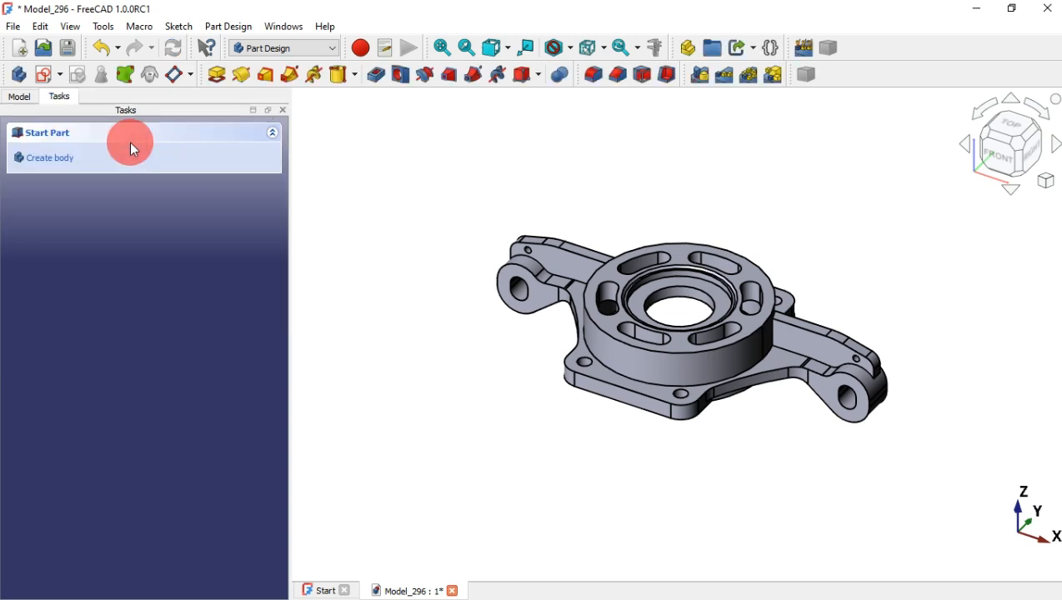
# Apply a 1 mm fillet to the round boss's outer top edge and its base edges on the front and rear sides
pyautogui.moveTo(696, 189); pyautogui.dragTo(709, 206)
pyautogui.moveTo(705, 269); pyautogui.dragTo(671, 225)
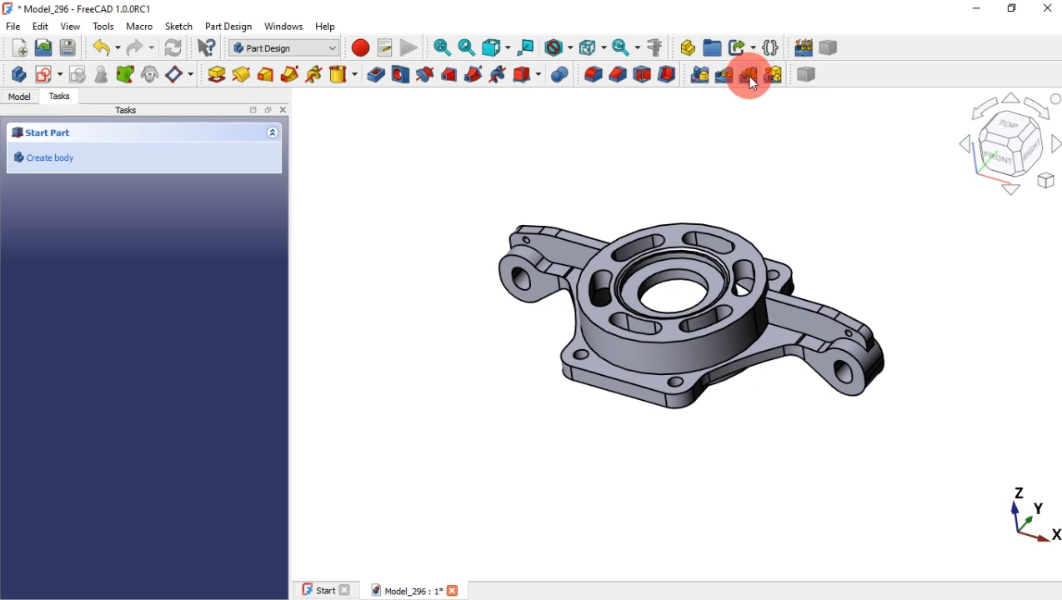
pyautogui.scroll(3, 870, 211)
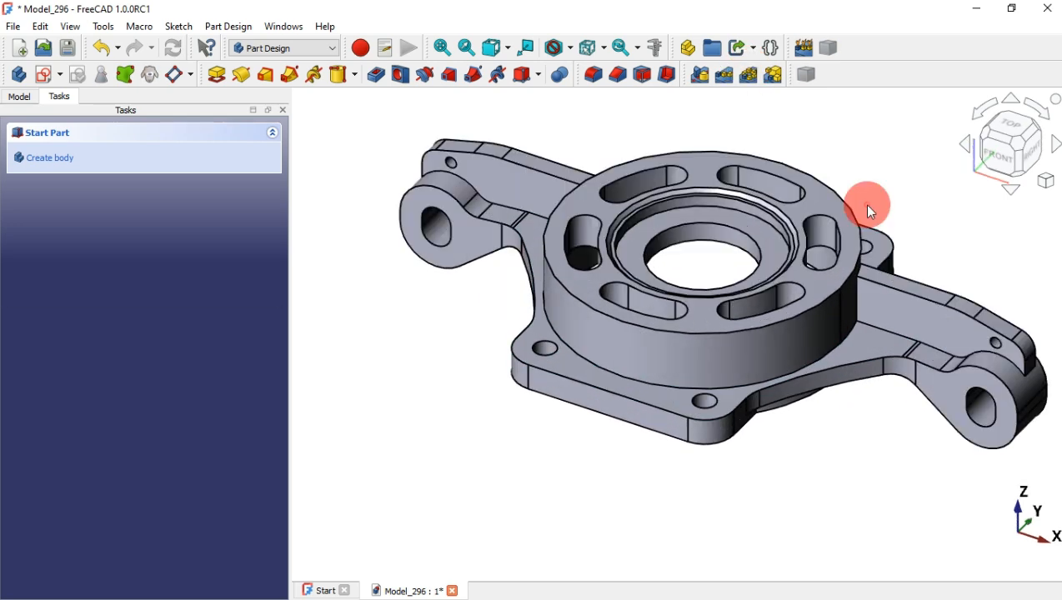
pyautogui.click(725, 335)
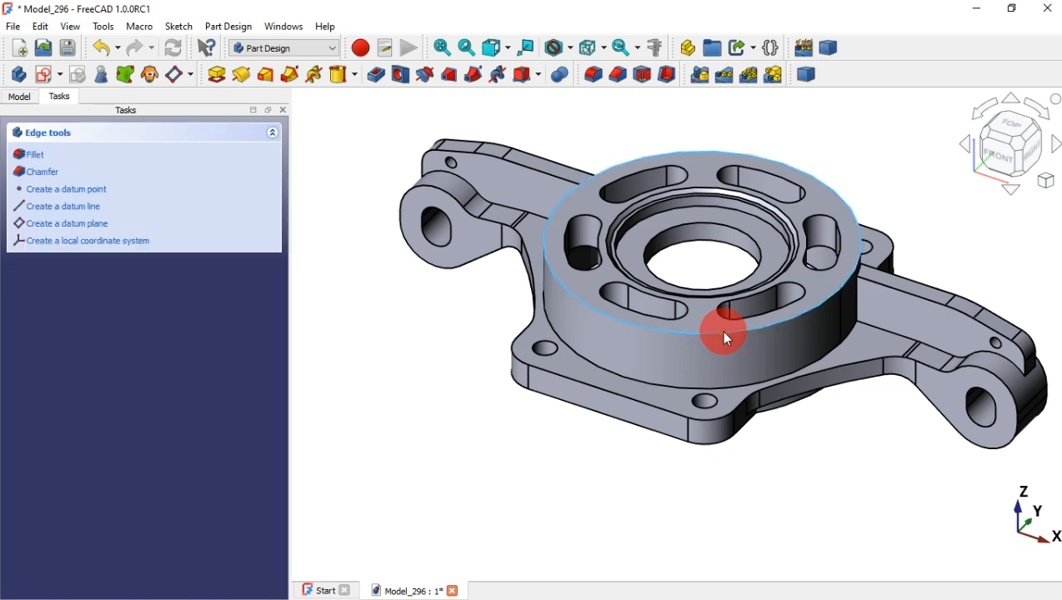
pyautogui.keyDown('ctrl'); pyautogui.click(667, 390); pyautogui.keyUp('ctrl')
pyautogui.moveTo(947, 268); pyautogui.dragTo(752, 330, button='middle')
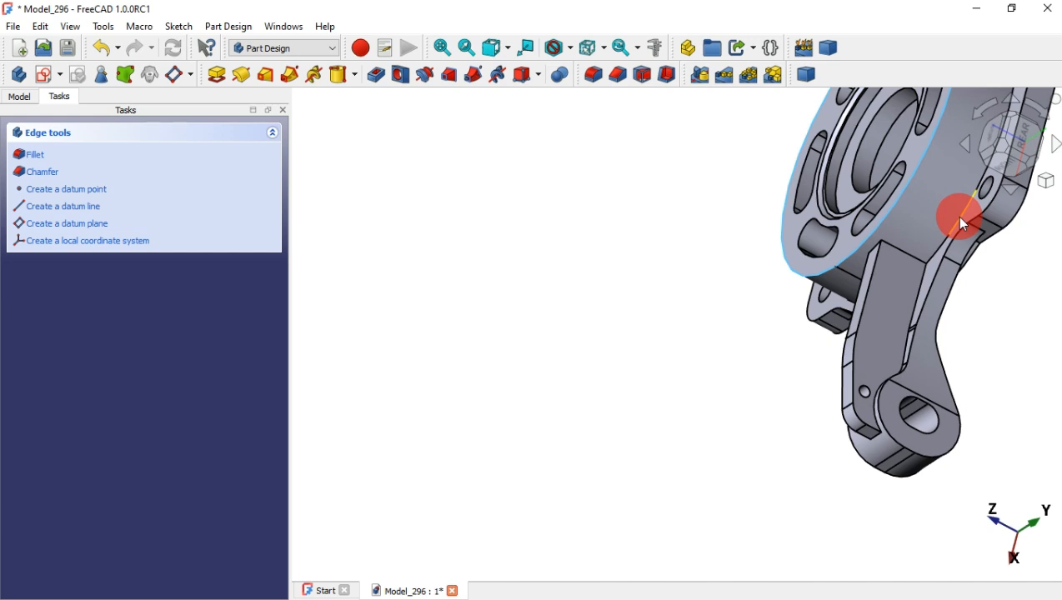
pyautogui.keyDown('ctrl'); pyautogui.click(964, 225); pyautogui.keyUp('ctrl')
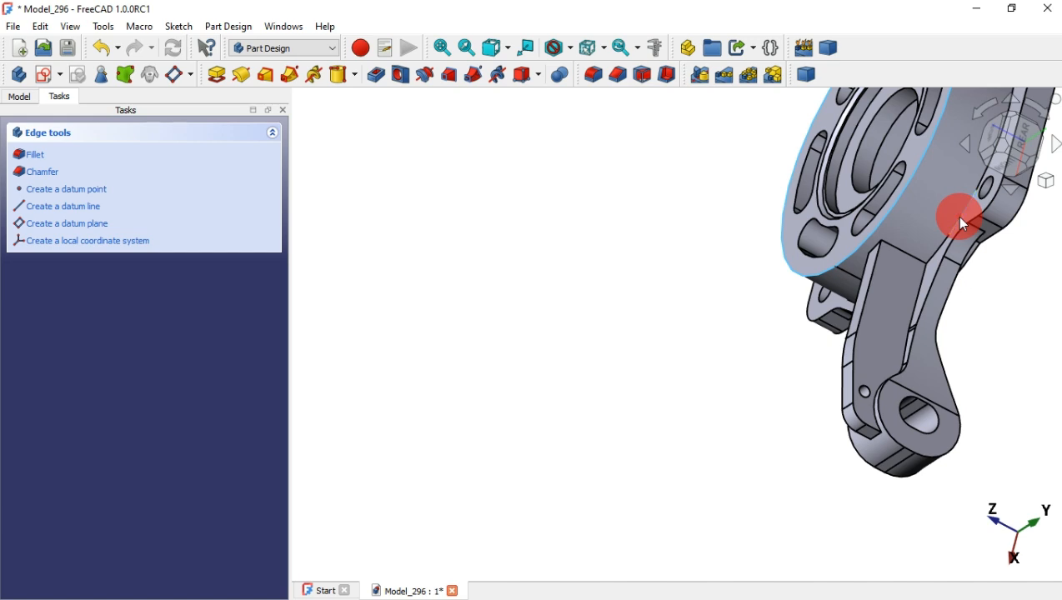
pyautogui.click(595, 73)
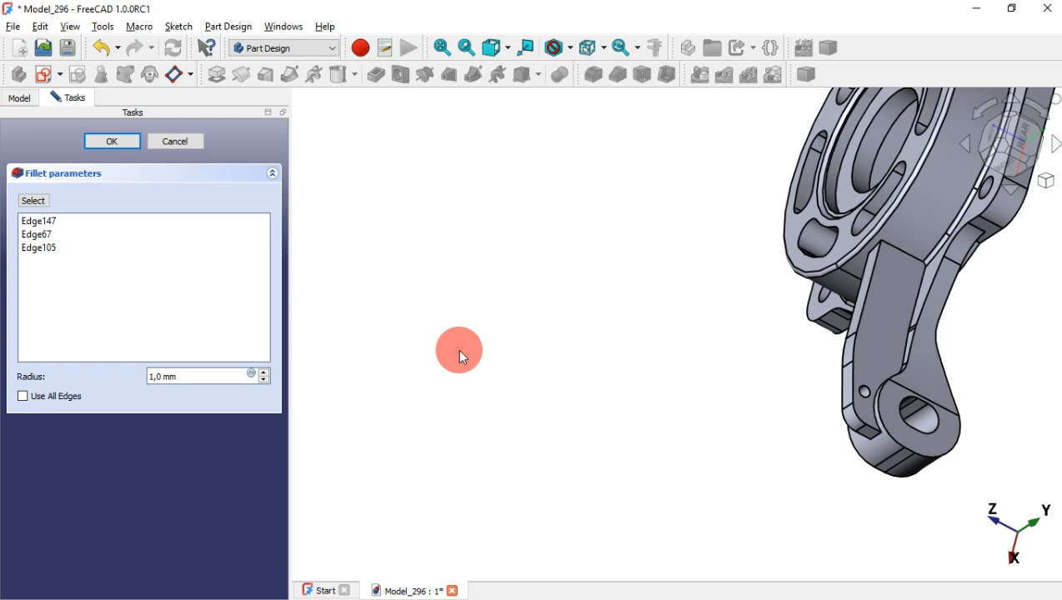
pyautogui.press('0')
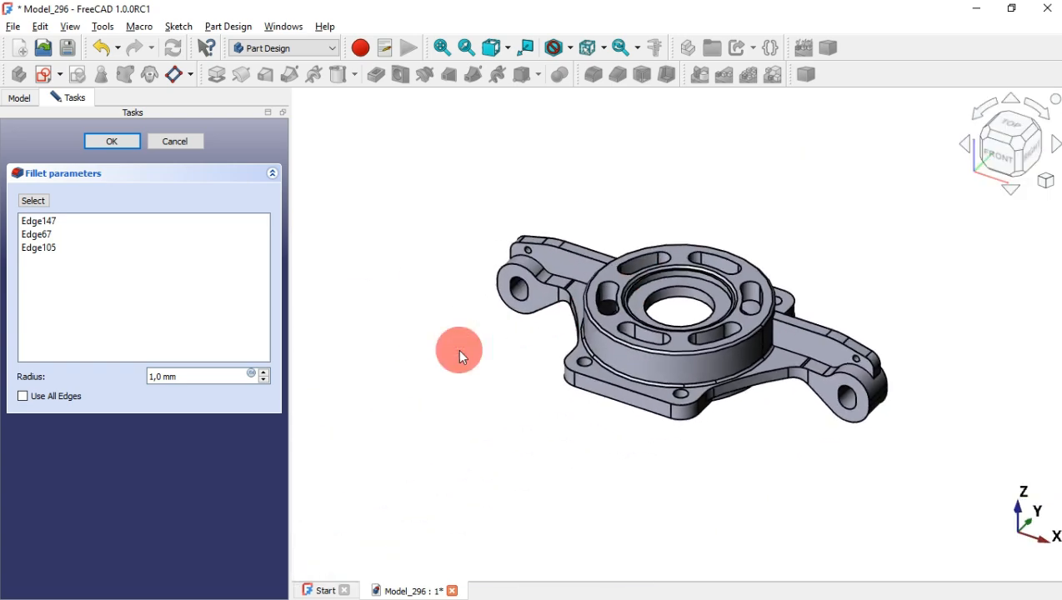
# Add the front edges where the two end lugs meet the upright ribs to the fillet selection
pyautogui.scroll(3, 671, 300)
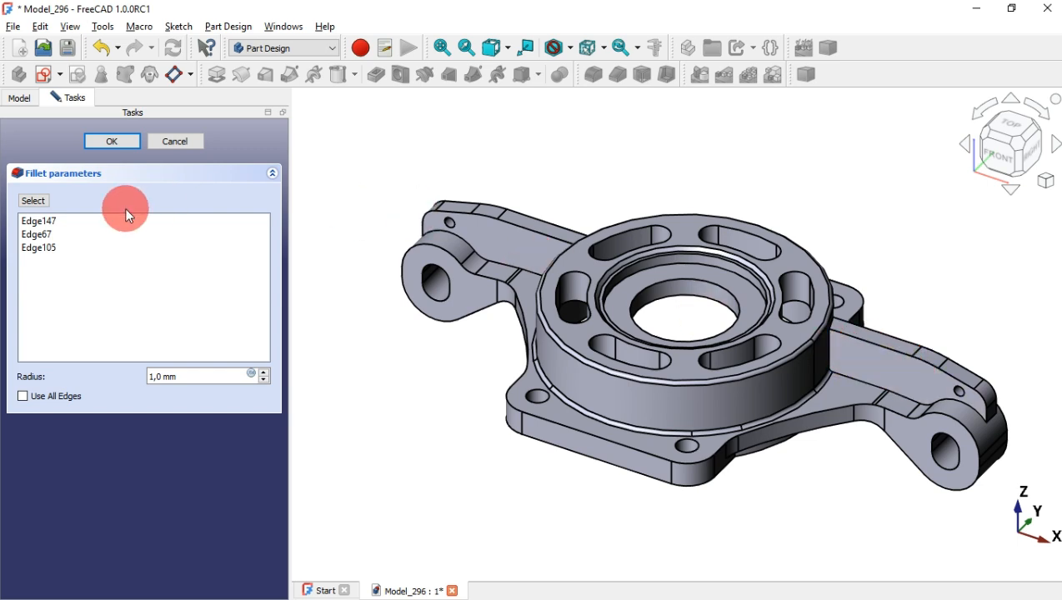
pyautogui.click(39, 203)
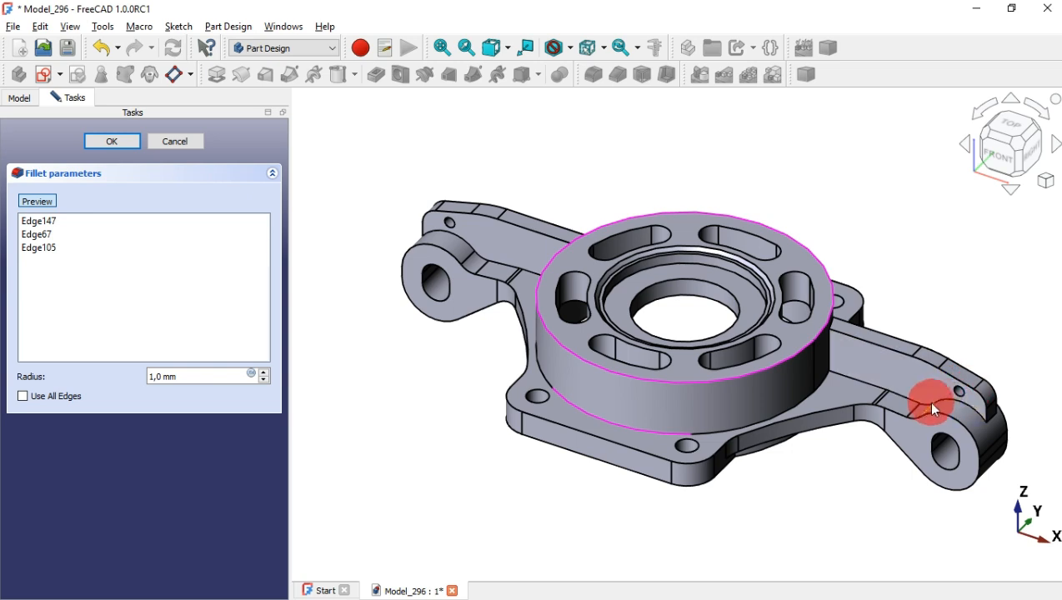
pyautogui.click(959, 406)
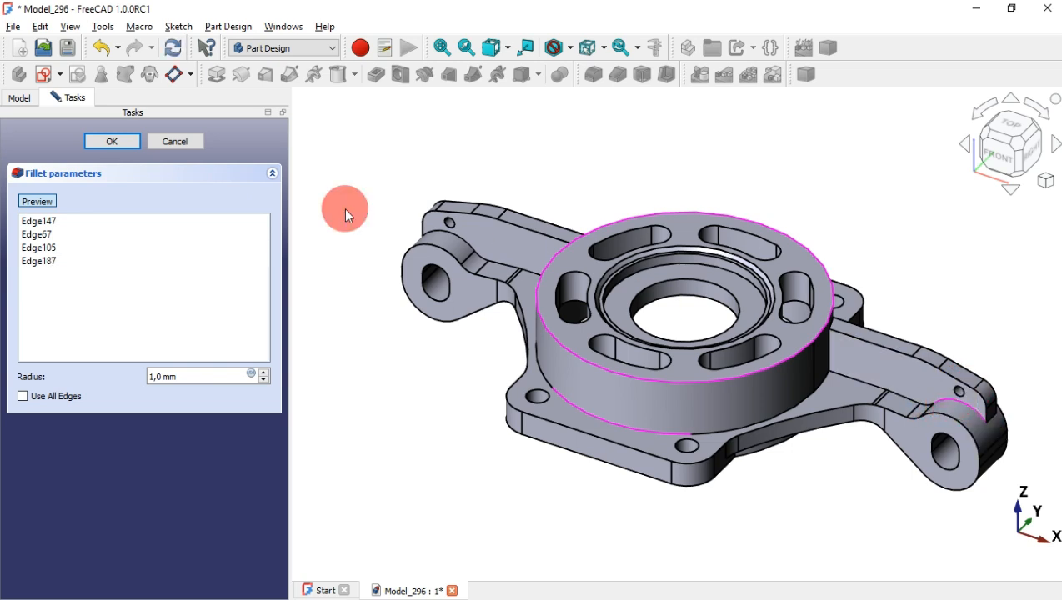
pyautogui.click(38, 202)
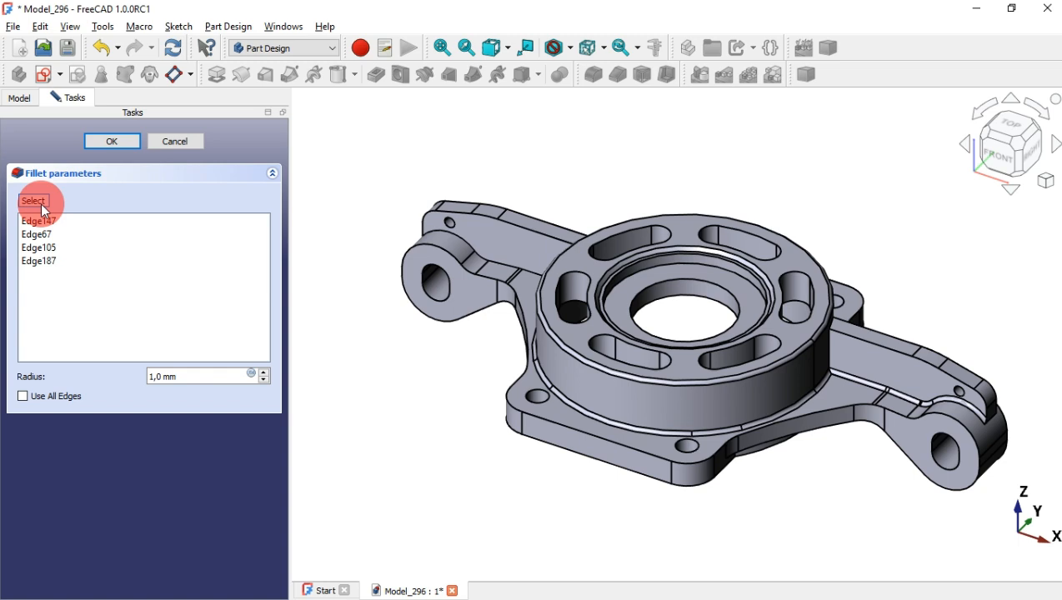
pyautogui.click(38, 201)
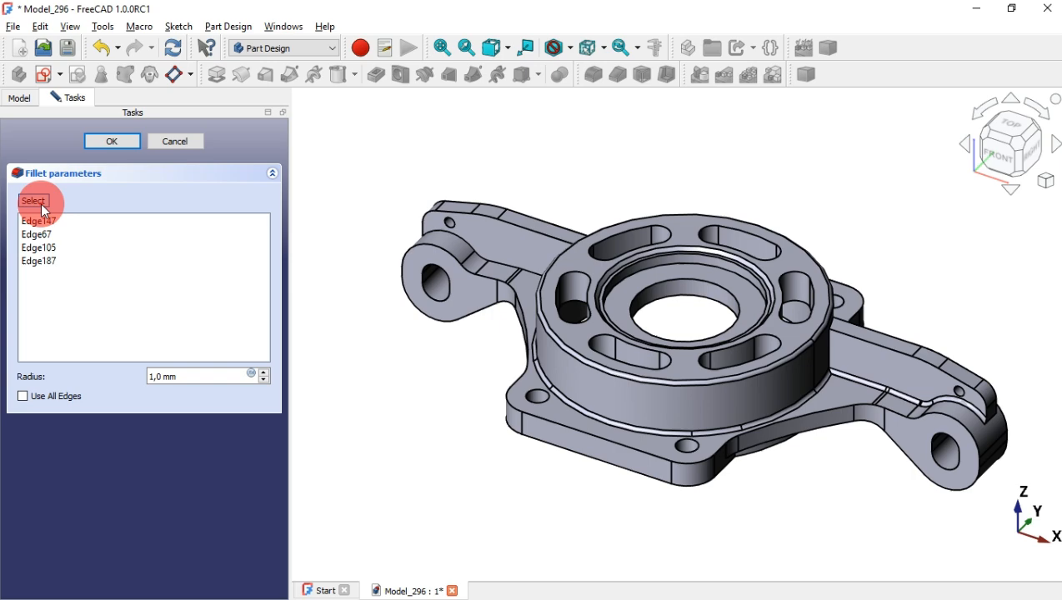
pyautogui.click(481, 261)
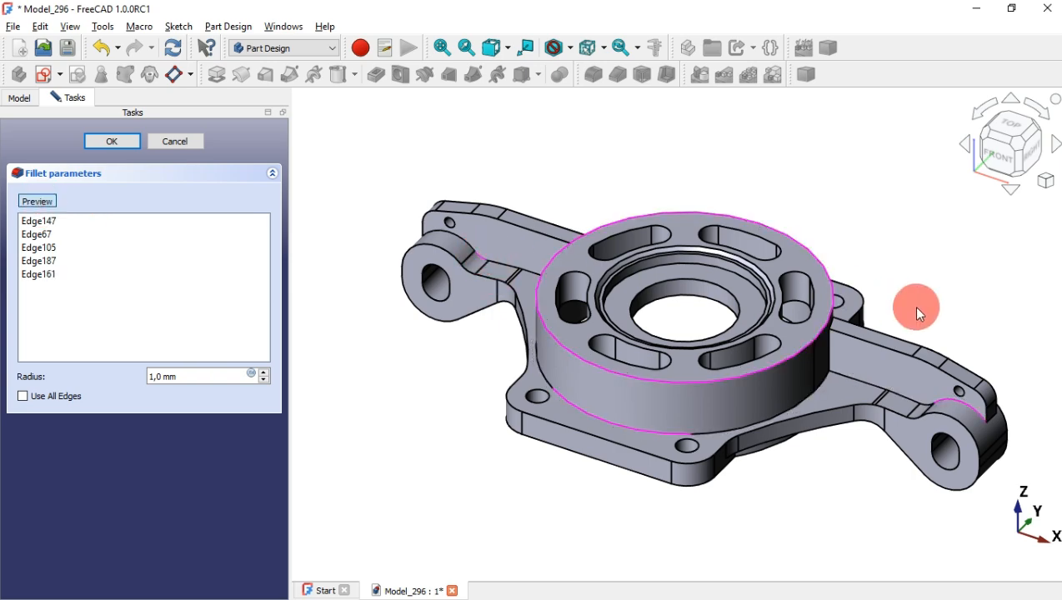
# Add the matching rear edges at the foot of the ribs on both arms and finish the fillet
pyautogui.moveTo(912, 306); pyautogui.dragTo(702, 347, button='middle')
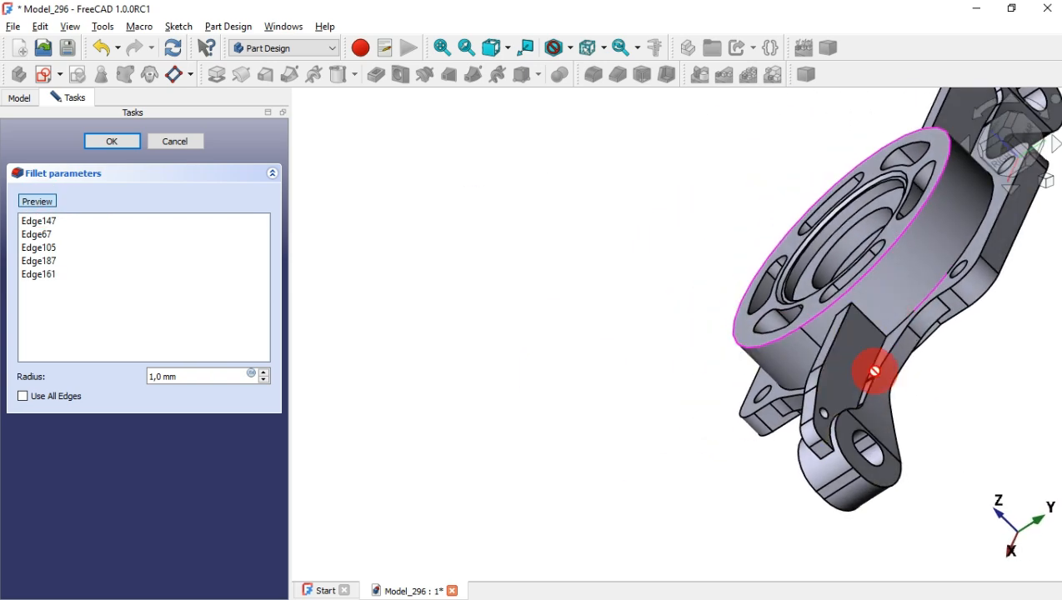
pyautogui.moveTo(874, 370); pyautogui.dragTo(903, 402, button='middle')
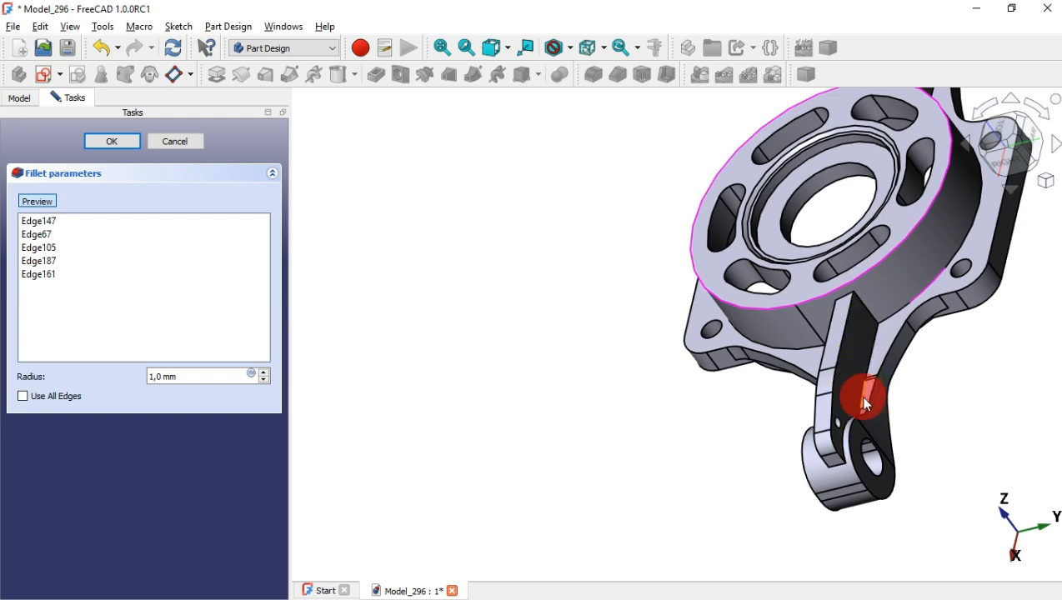
pyautogui.moveTo(1019, 294); pyautogui.dragTo(906, 374, button='middle')
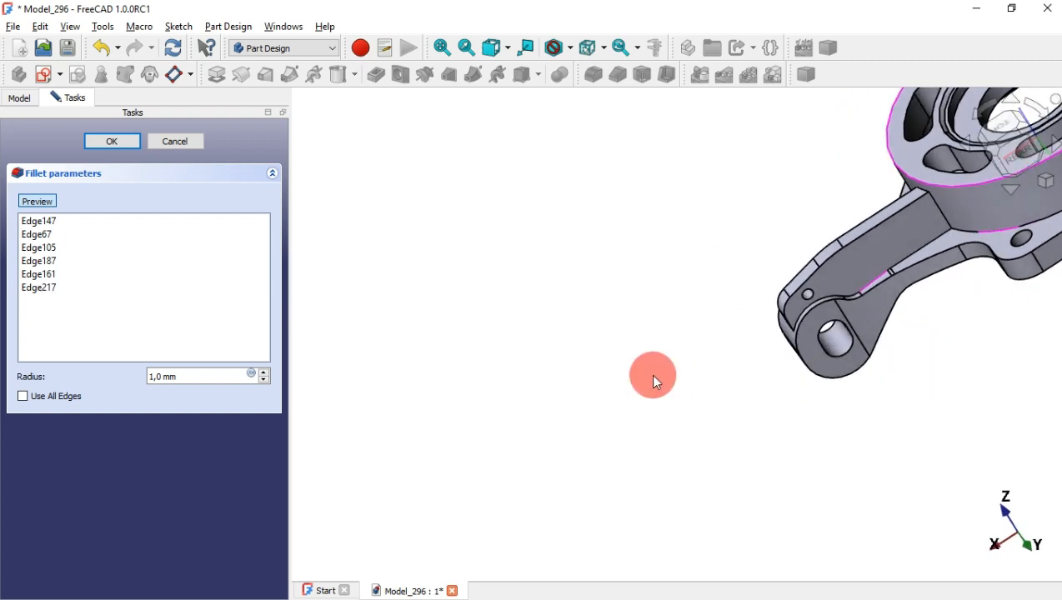
pyautogui.moveTo(655, 381); pyautogui.dragTo(435, 458, button='middle')
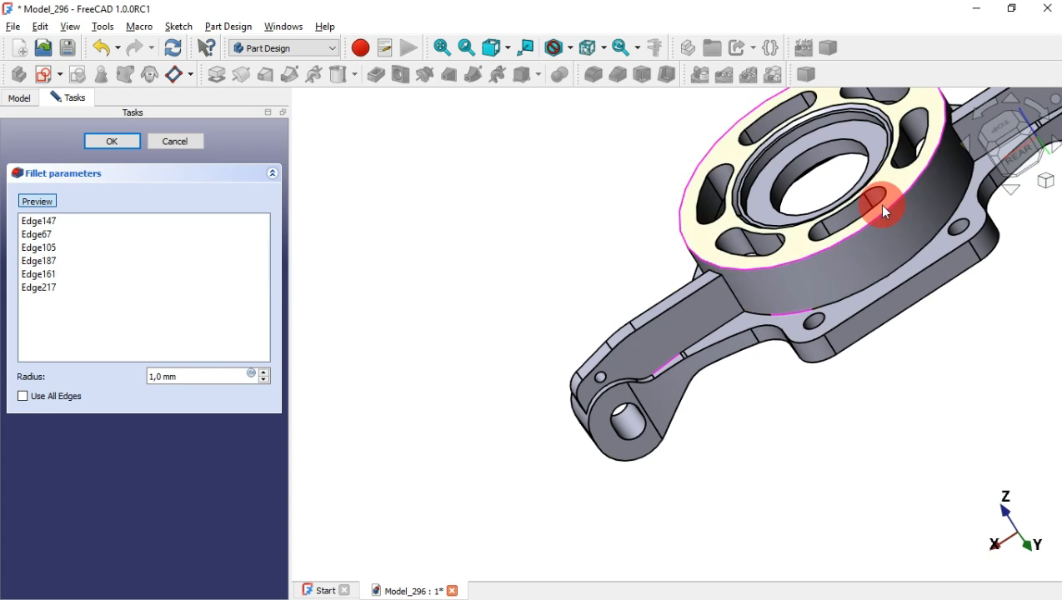
pyautogui.moveTo(878, 204); pyautogui.dragTo(692, 277, button='middle')
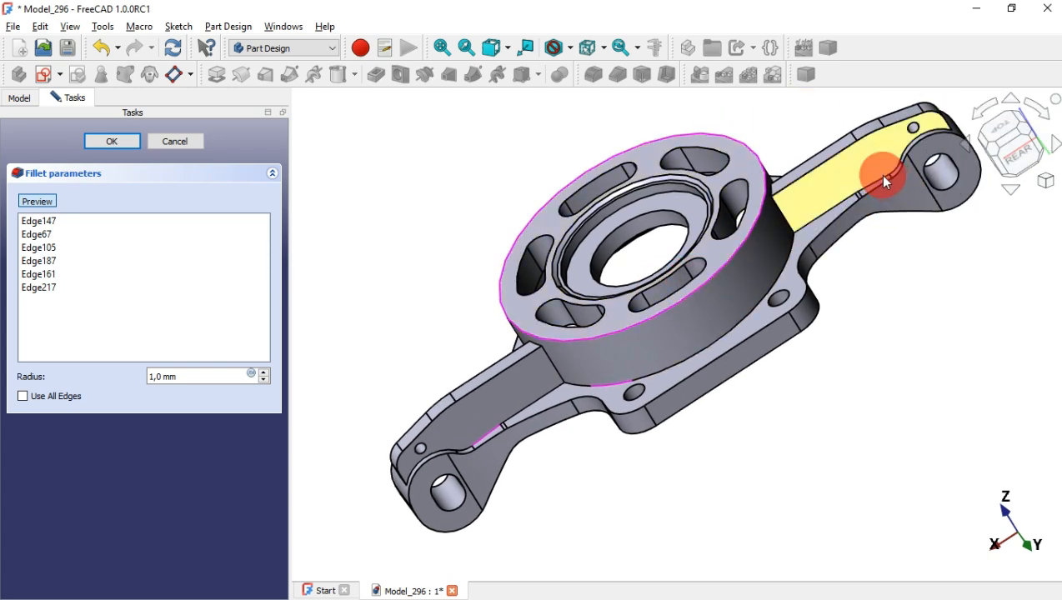
pyautogui.click(879, 177)
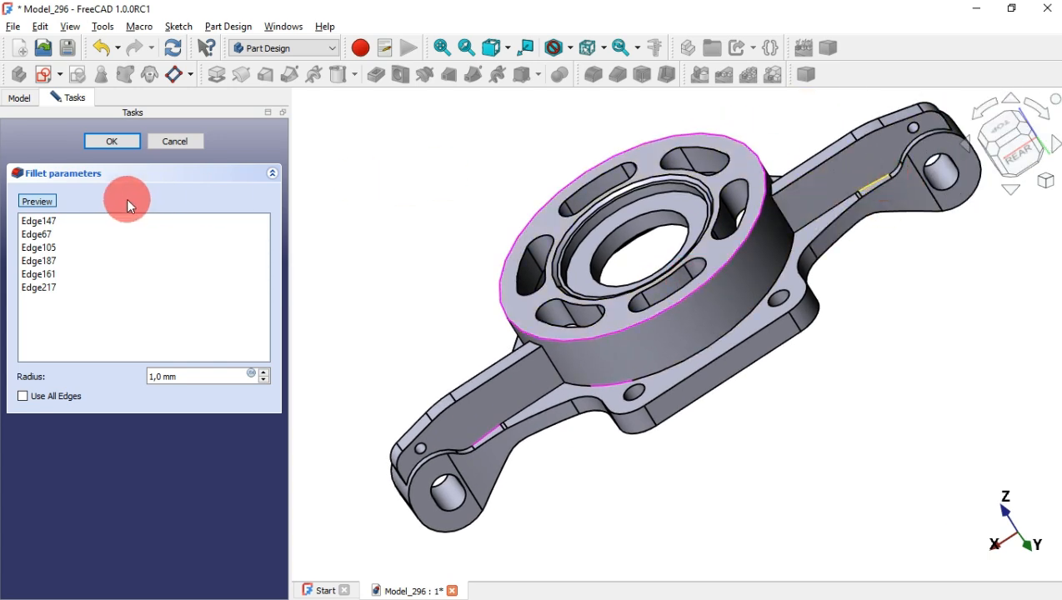
pyautogui.click(37, 202)
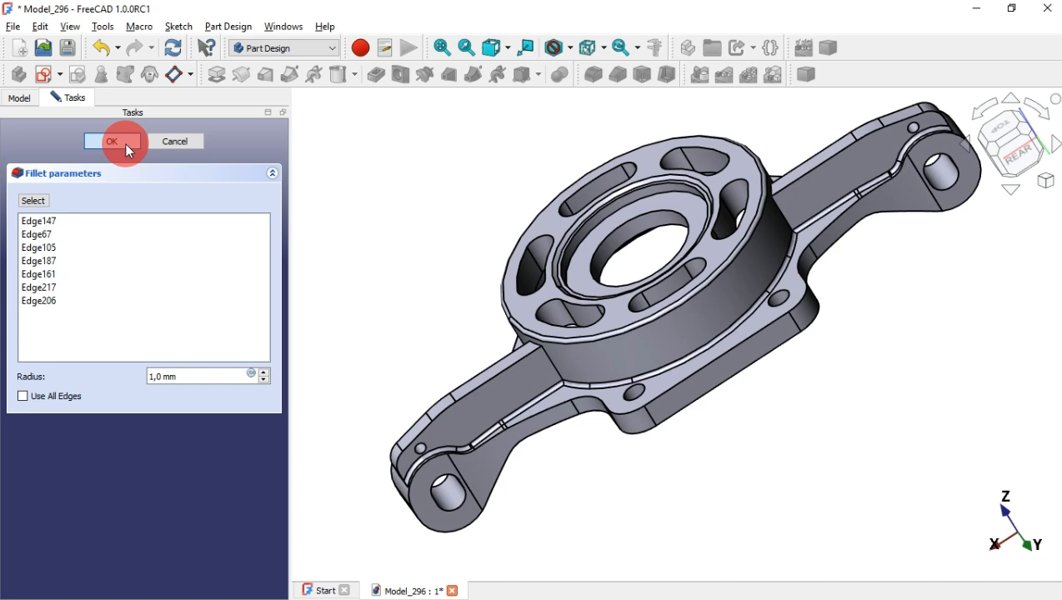
pyautogui.moveTo(401, 291); pyautogui.dragTo(621, 317, button='middle')
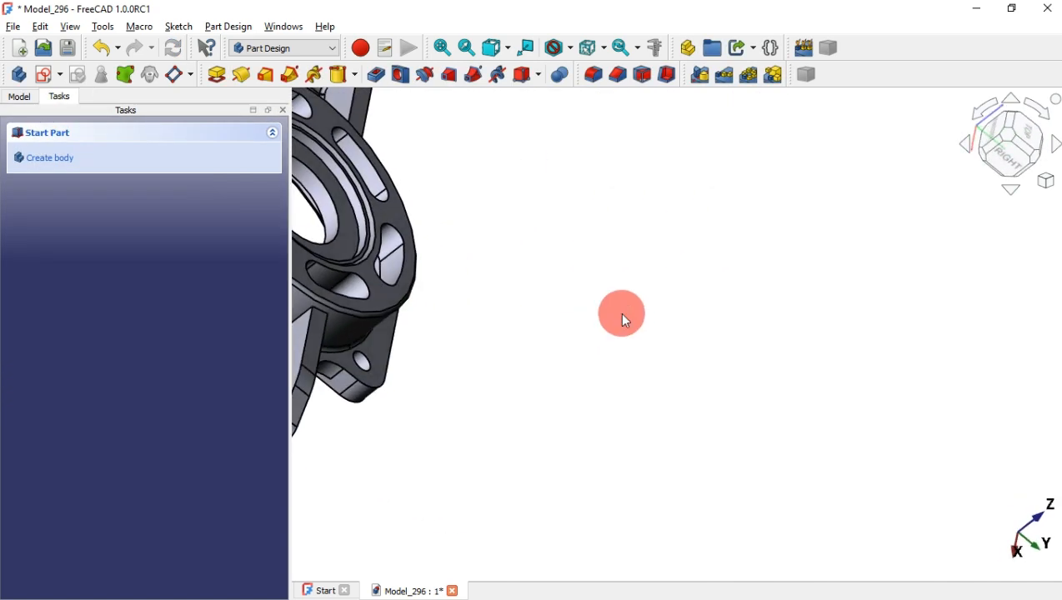
pyautogui.press('Home')
pyautogui.scroll(3, 749, 338)
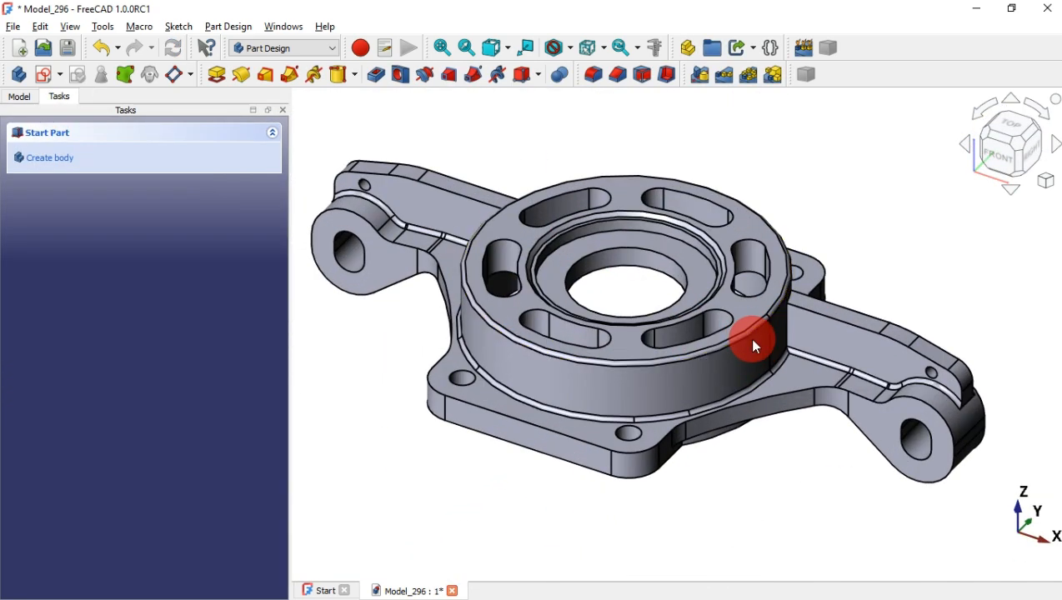
# Try to apply a 1 mm fillet to the front and rear curved top edges of both ribs in one operation
pyautogui.click(907, 348)
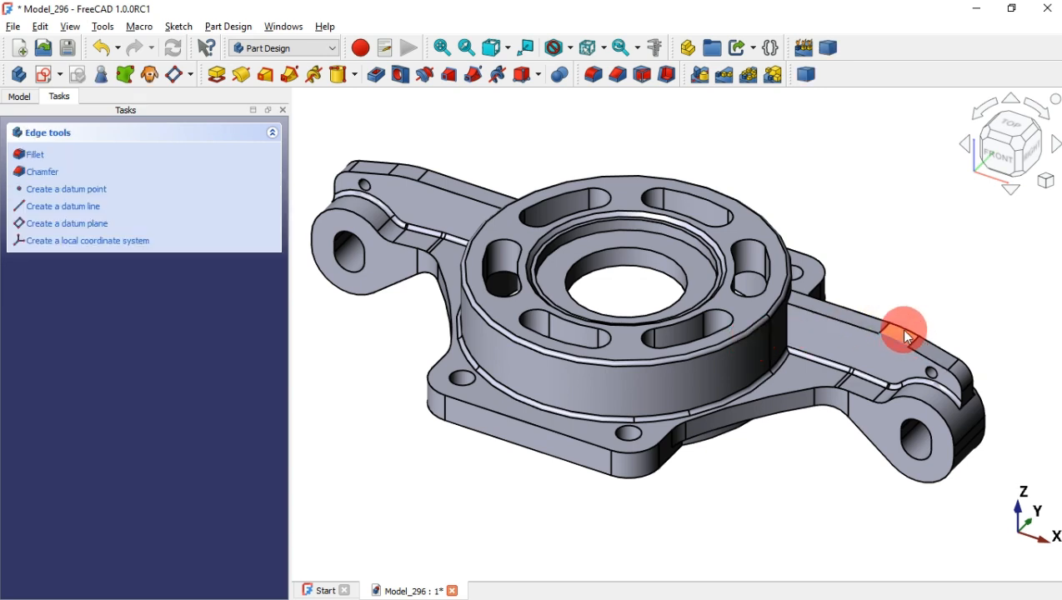
pyautogui.click(909, 334)
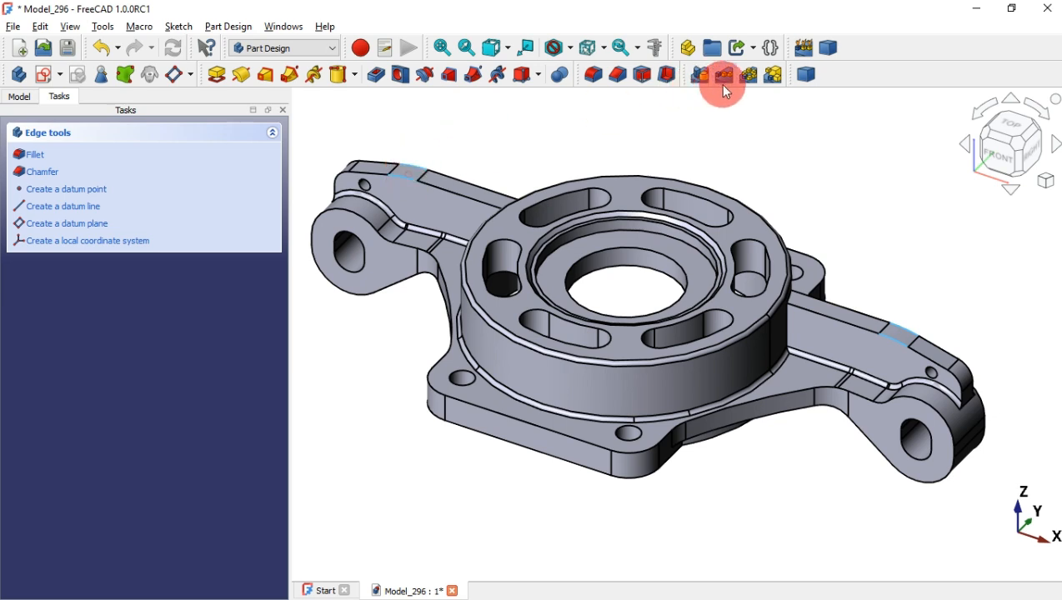
pyautogui.click(594, 75)
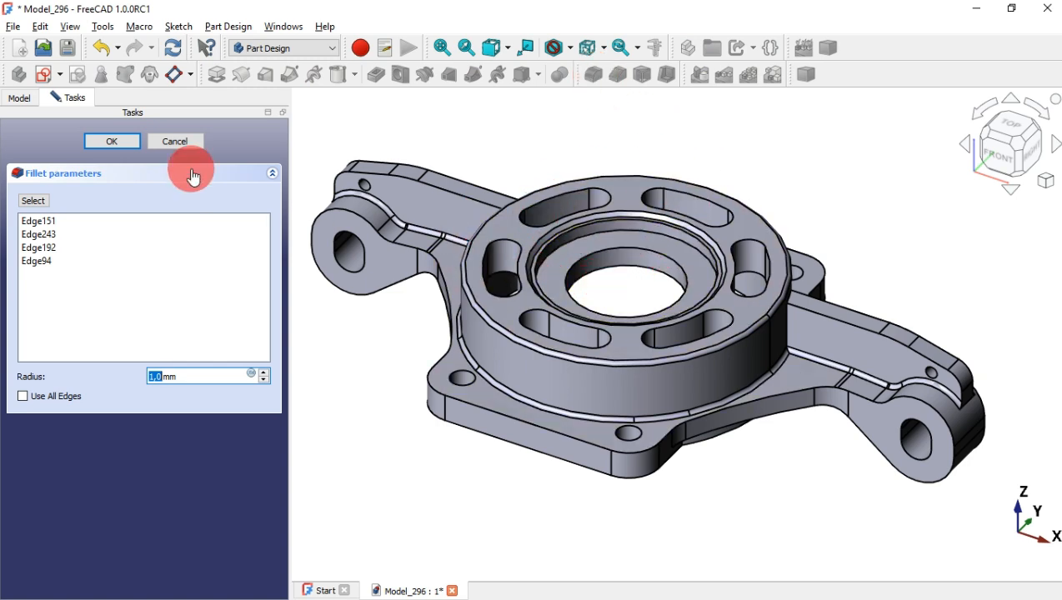
pyautogui.click(109, 141)
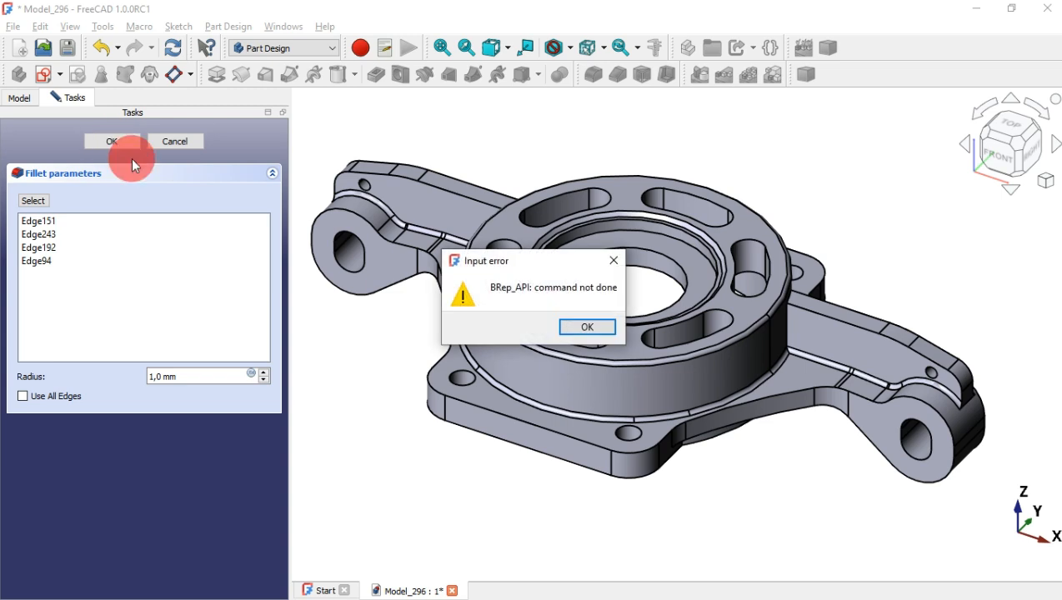
pyautogui.click(597, 328)
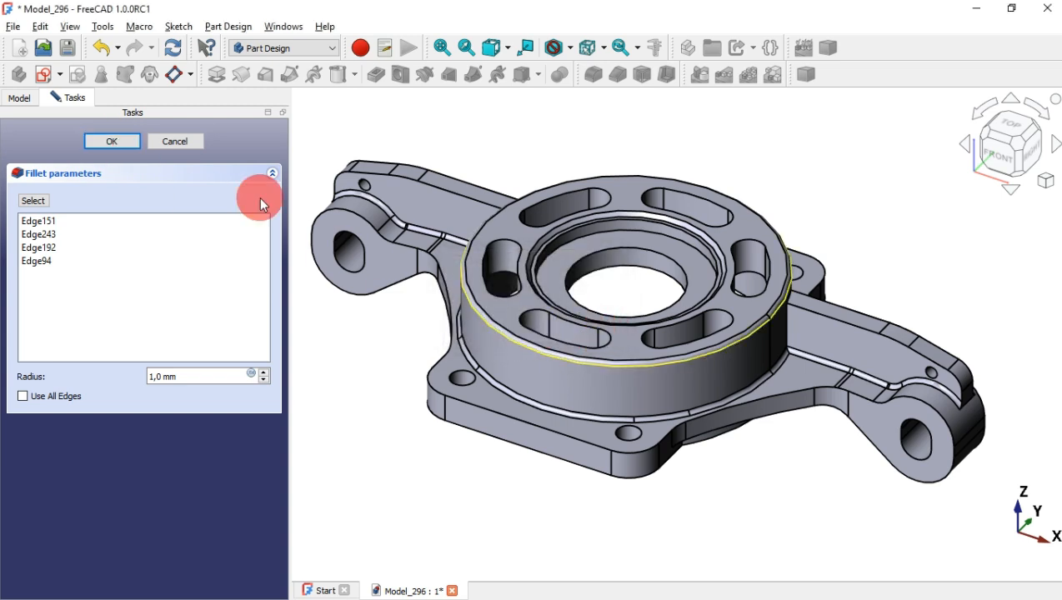
pyautogui.click(176, 142)
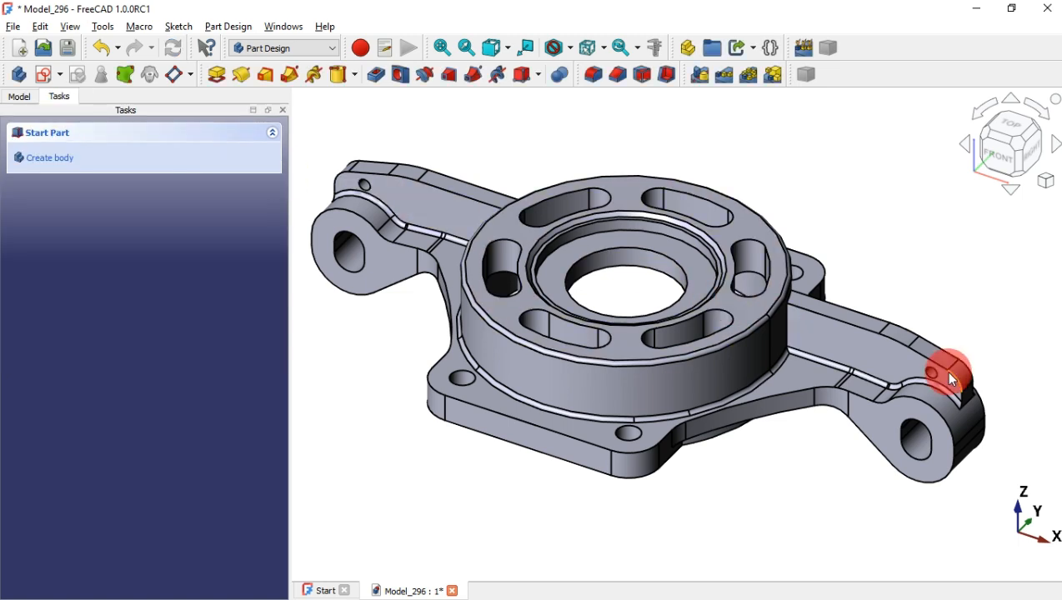
# Start a 1 mm fillet with the front and rear curved top edges of the right arm's rib
pyautogui.click(893, 345)
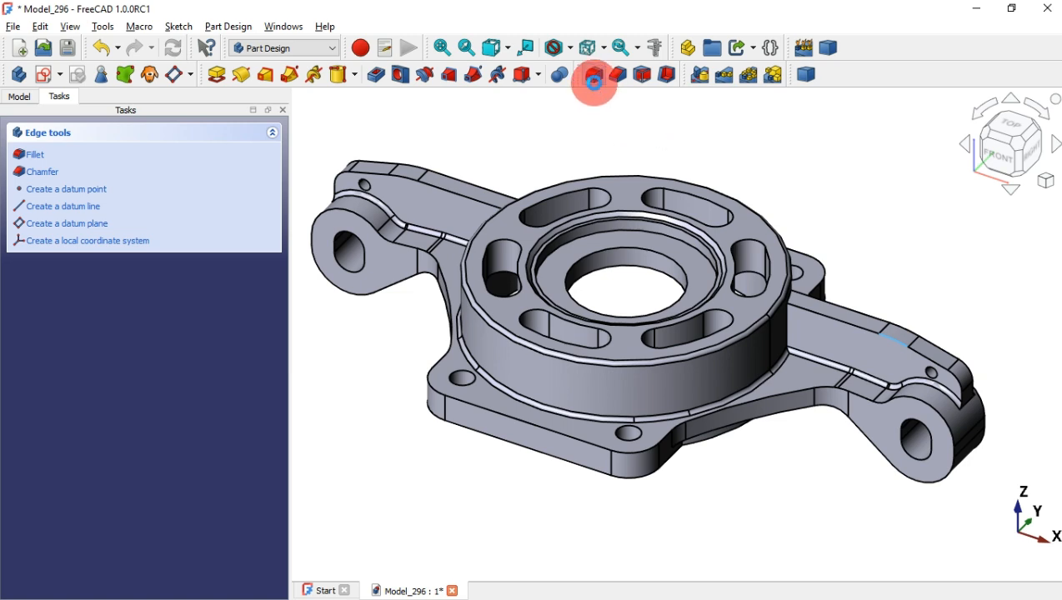
pyautogui.click(593, 80)
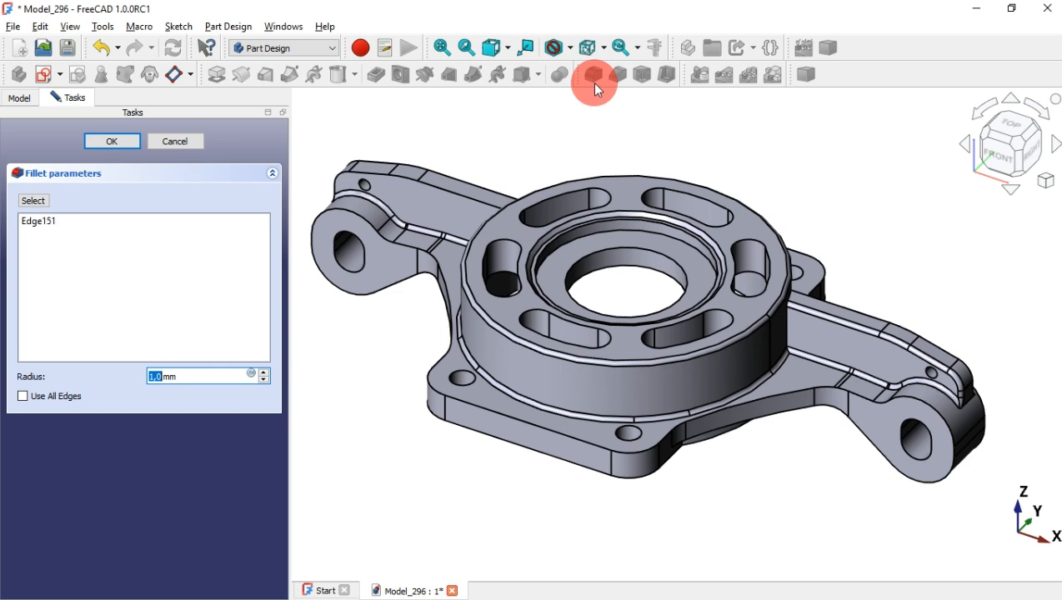
pyautogui.click(33, 200)
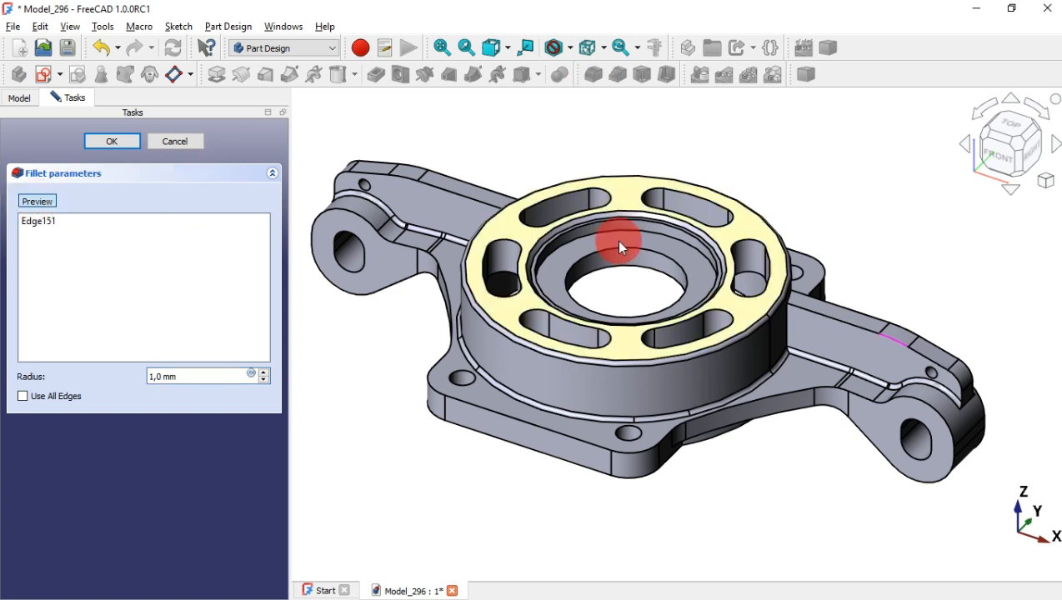
pyautogui.click(906, 333)
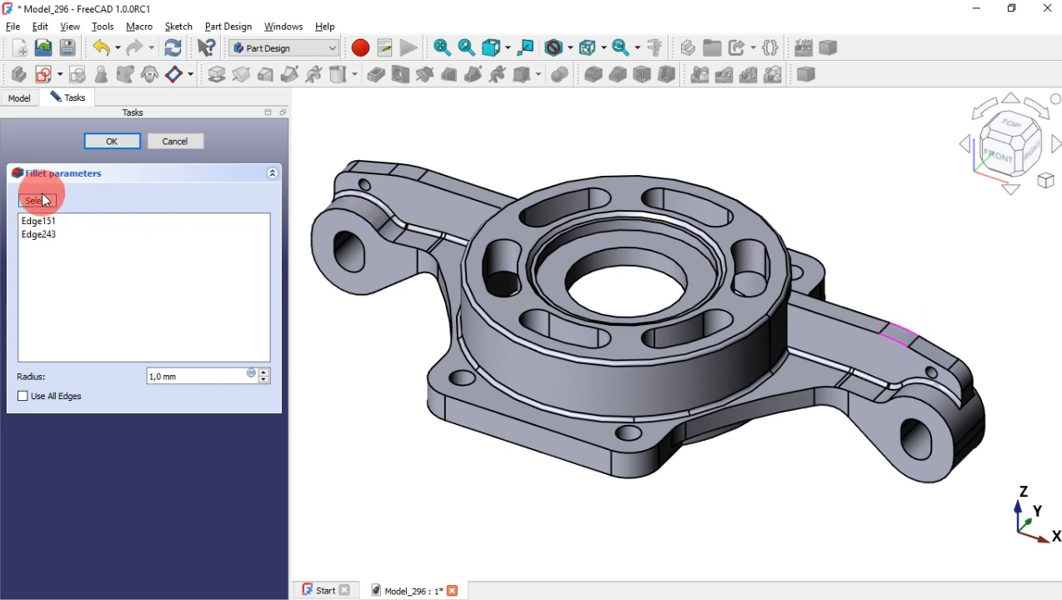
# Add the front and rear curved top edges of the left arm's rib to the 1 mm fillet
pyautogui.moveTo(961, 272); pyautogui.dragTo(931, 295, button='middle')
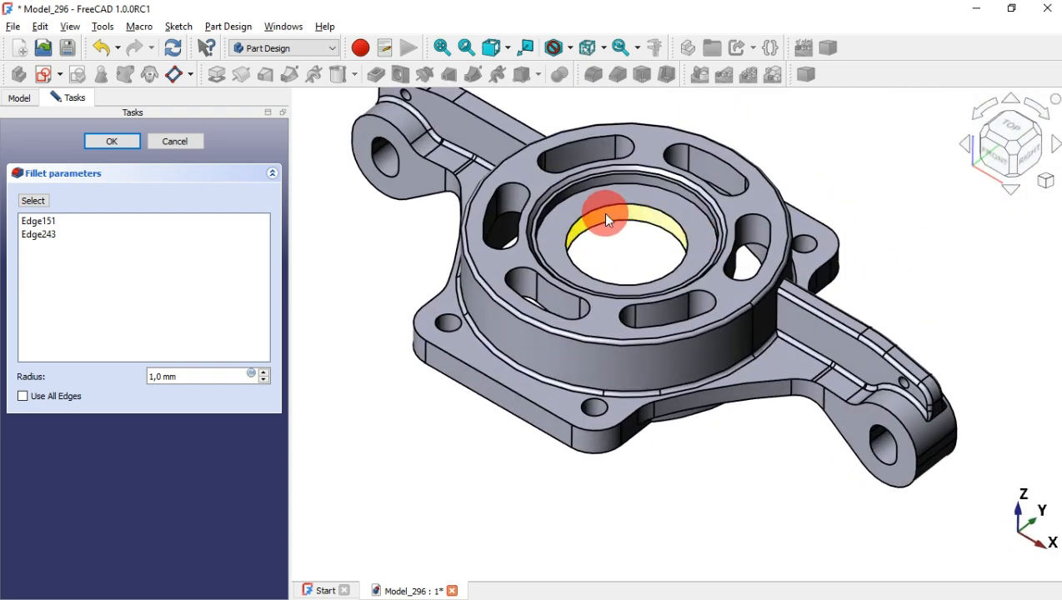
pyautogui.press('Home')
pyautogui.scroll(4, 546, 211)
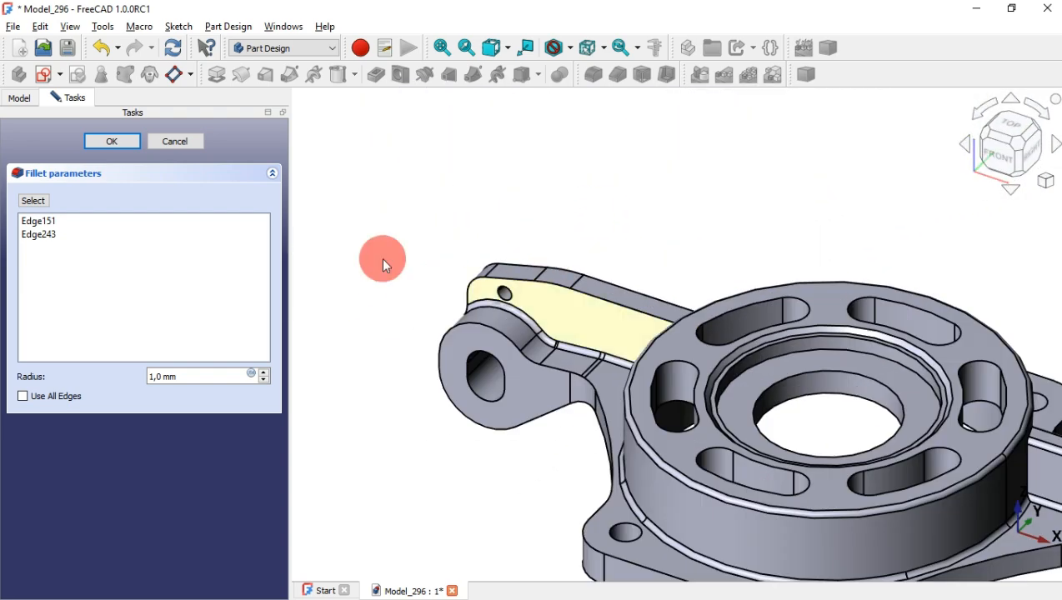
pyautogui.click(35, 203)
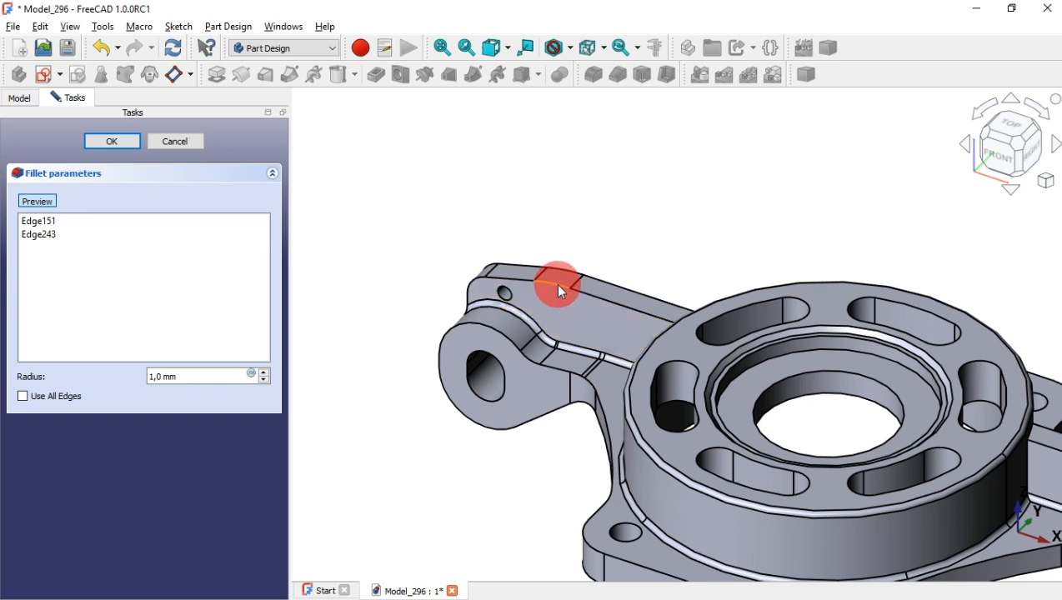
pyautogui.click(556, 283)
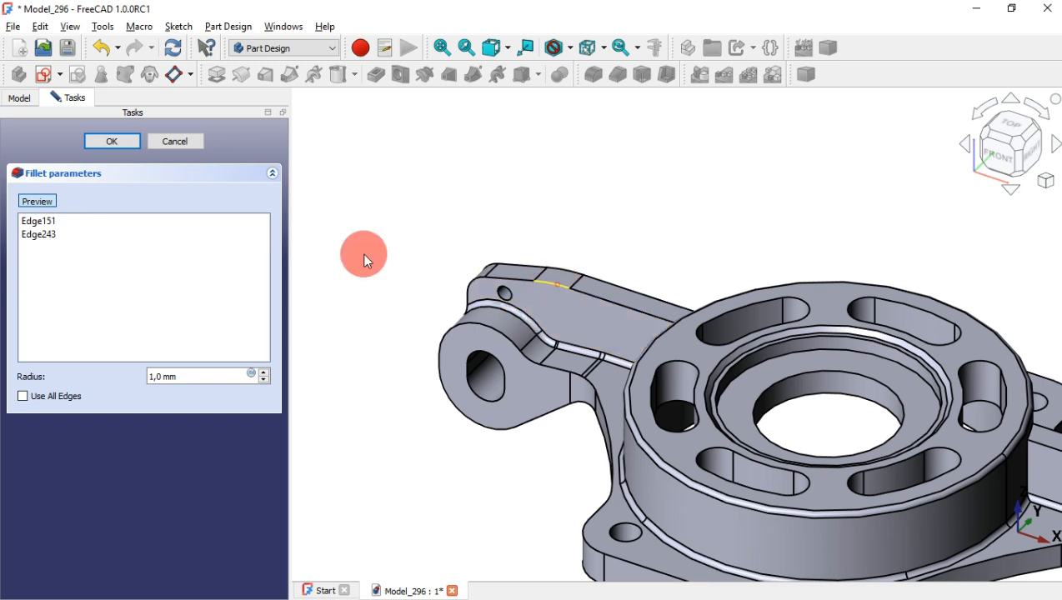
pyautogui.click(35, 203)
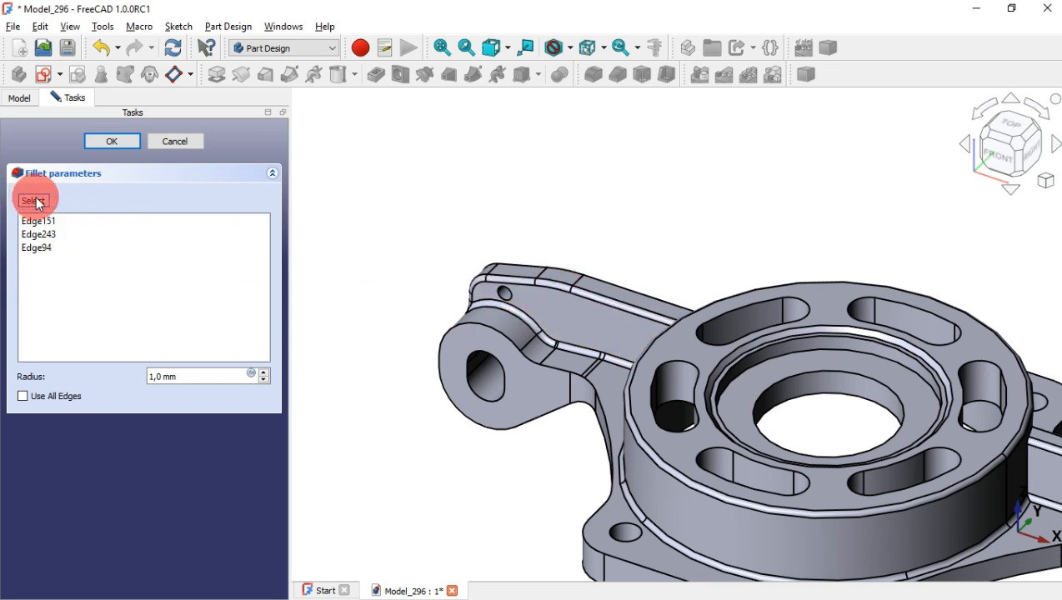
pyautogui.click(37, 203)
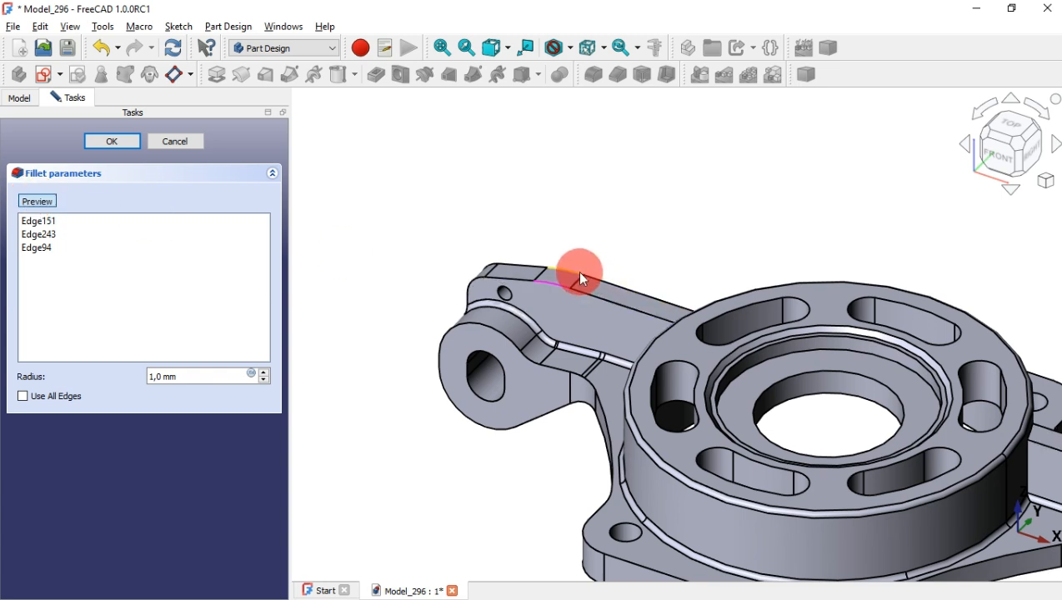
pyautogui.click(581, 280)
pyautogui.click(36, 202)
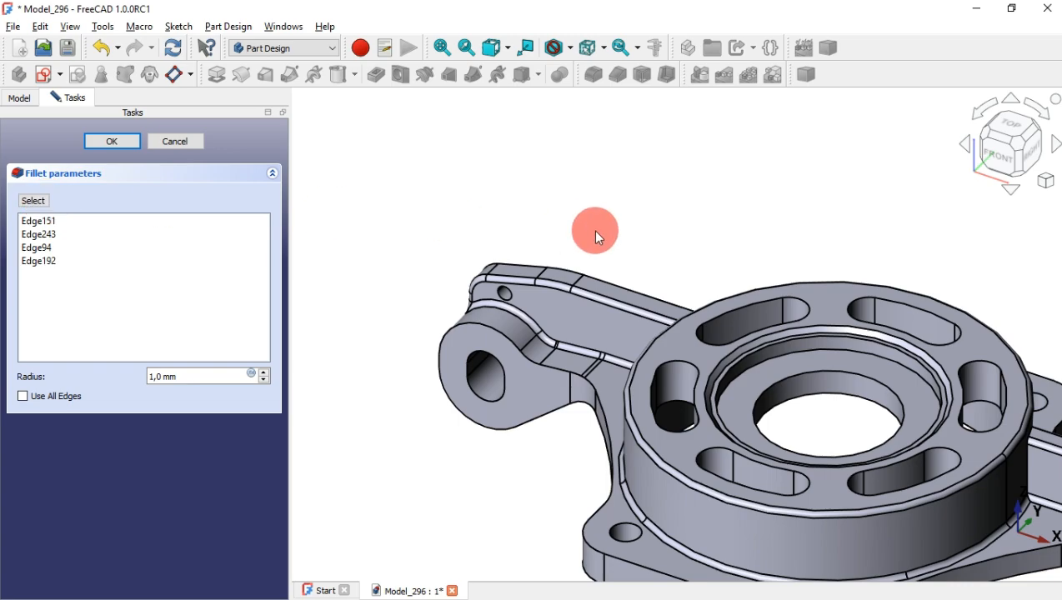
# Take the left rib's rear top edge out of the fillet selection and finish the fillet
pyautogui.moveTo(595, 230); pyautogui.dragTo(552, 339)
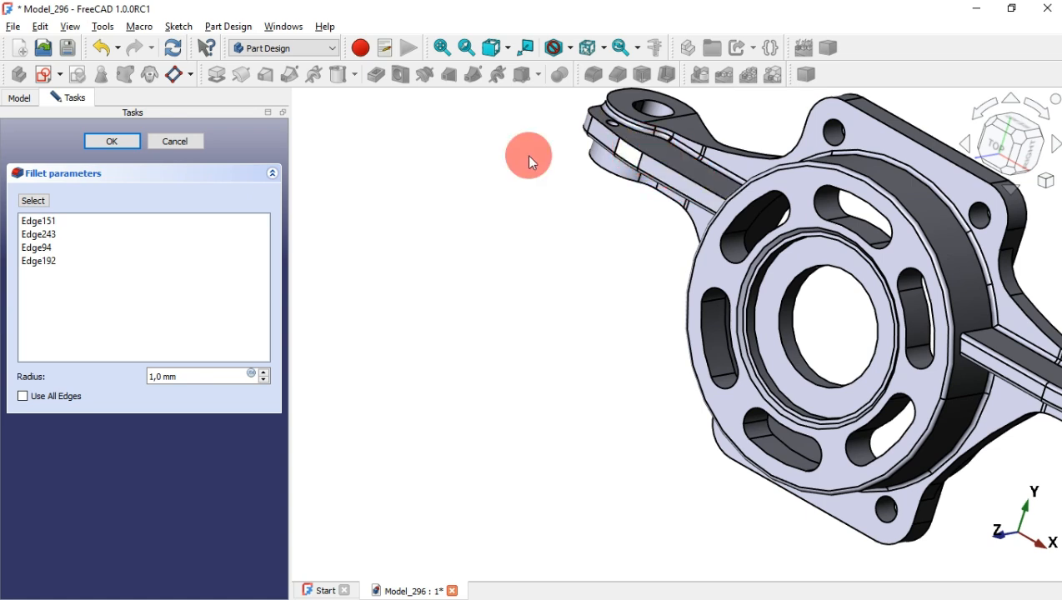
pyautogui.click(35, 200)
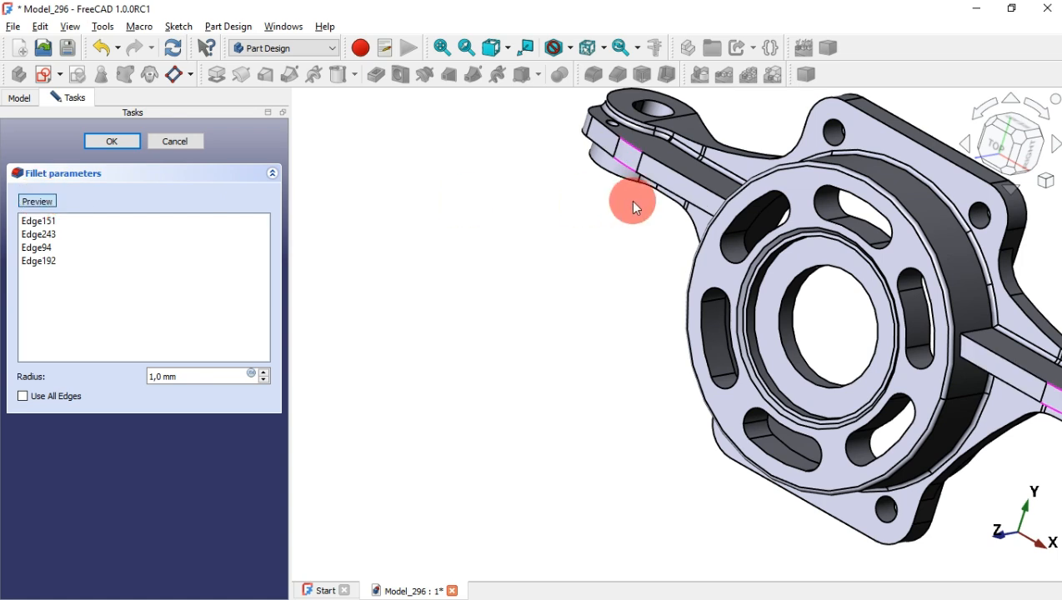
pyautogui.click(638, 150)
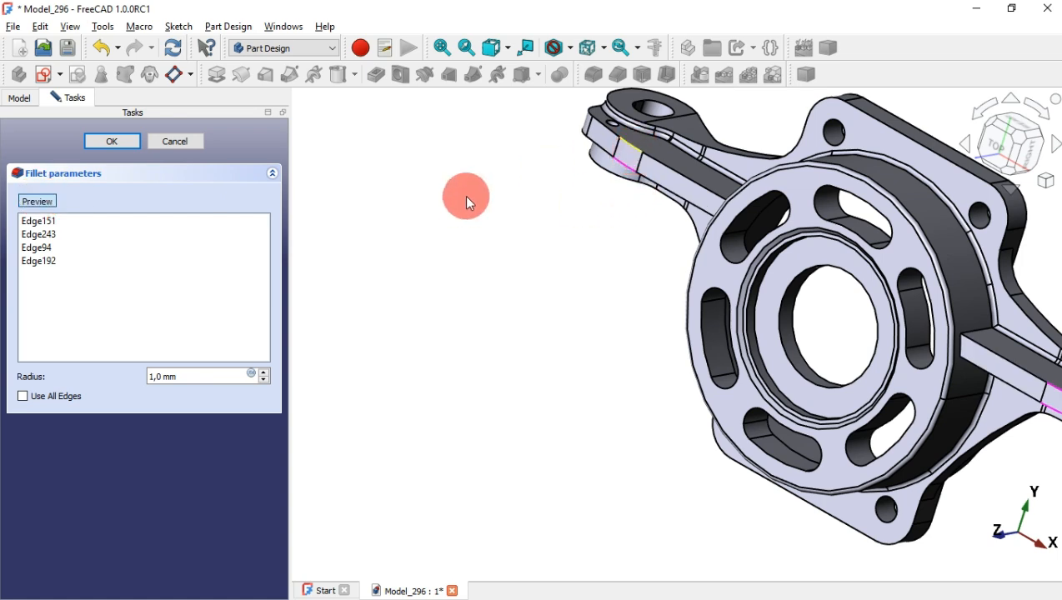
pyautogui.click(120, 139)
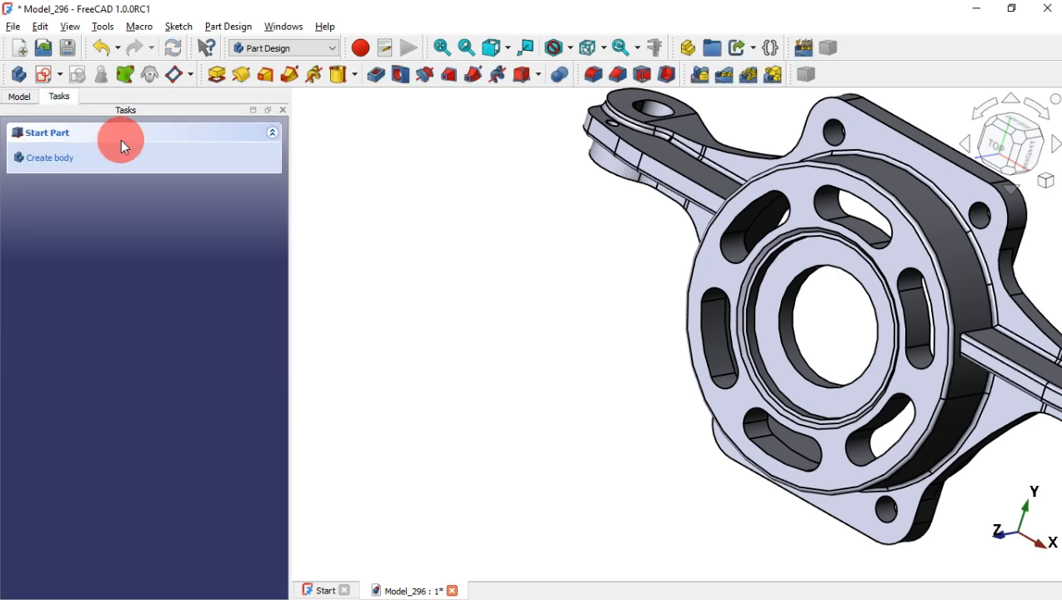
# Apply a separate 1 mm fillet to the rear top edge of the left arm's rib
pyautogui.press('0')
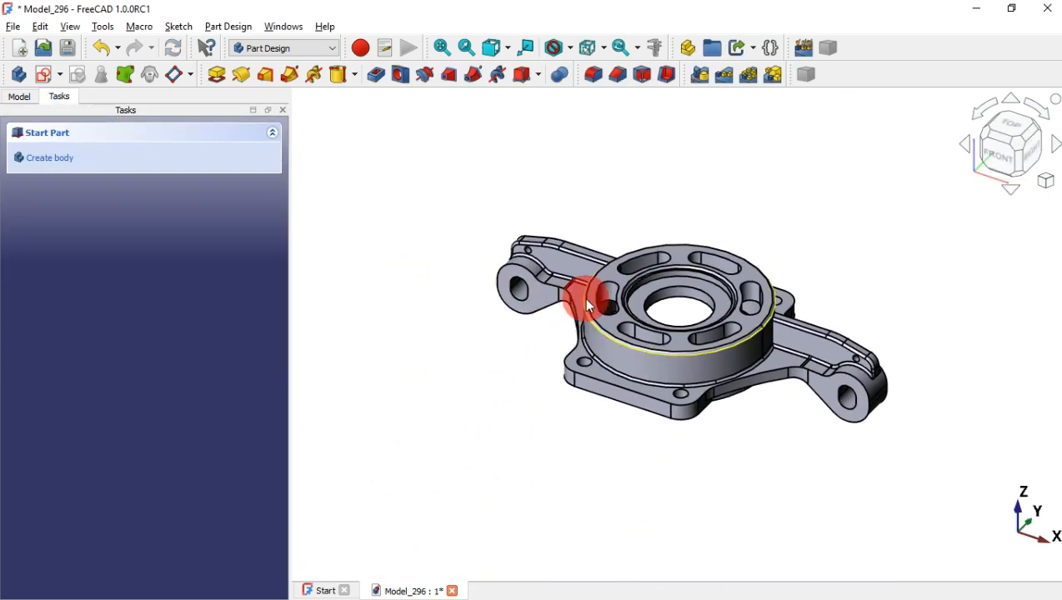
pyautogui.scroll(5, 526, 262)
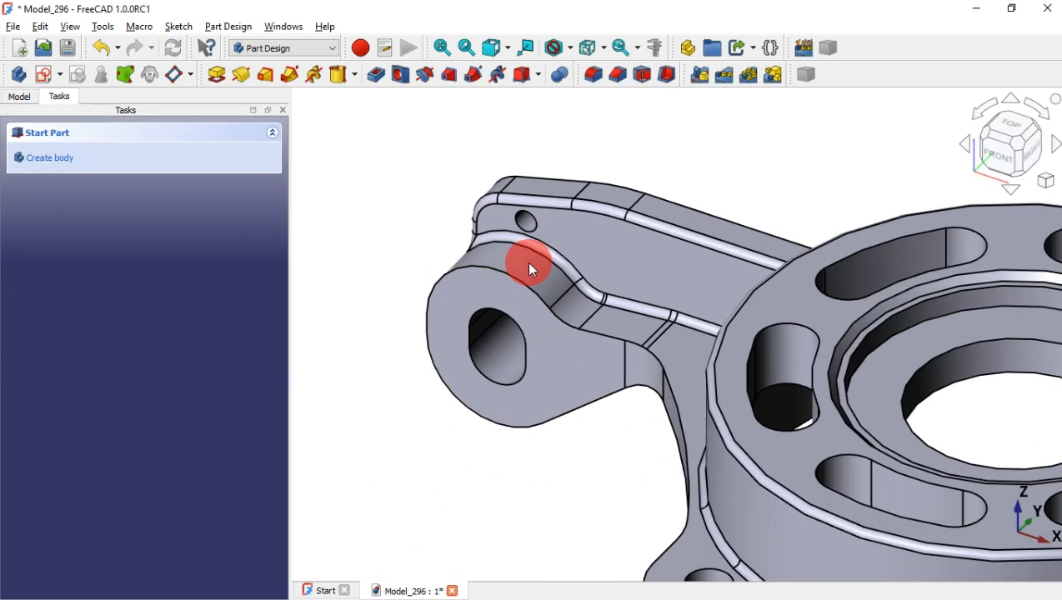
pyautogui.click(634, 191)
pyautogui.click(598, 79)
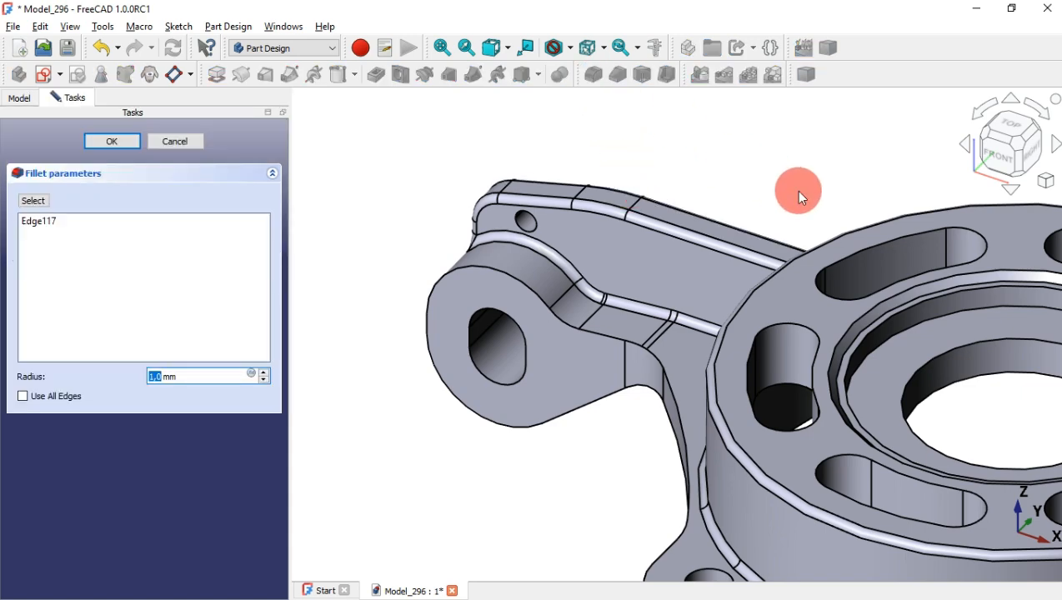
pyautogui.moveTo(796, 190)
pyautogui.mouseDown(button='middle')
pyautogui.moveTo(746, 259)
pyautogui.moveTo(745, 285)
pyautogui.moveTo(873, 118)
pyautogui.moveTo(812, 183)
pyautogui.mouseUp(button='middle')
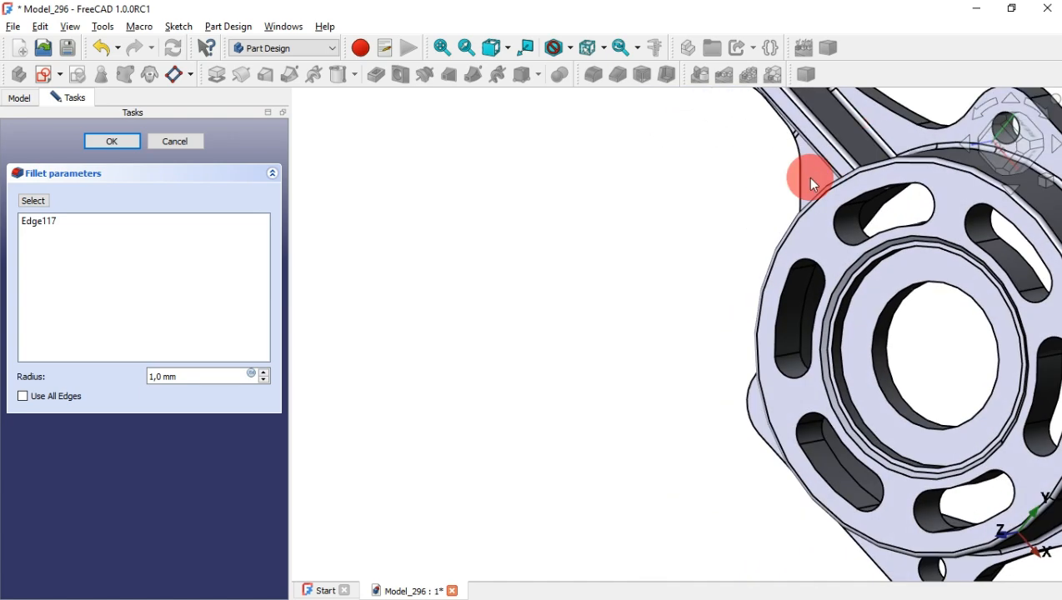
pyautogui.click(119, 144)
# Try to apply a 1 mm fillet to the short curved front top edge where the base plate runs into the right arm
pyautogui.press('0')
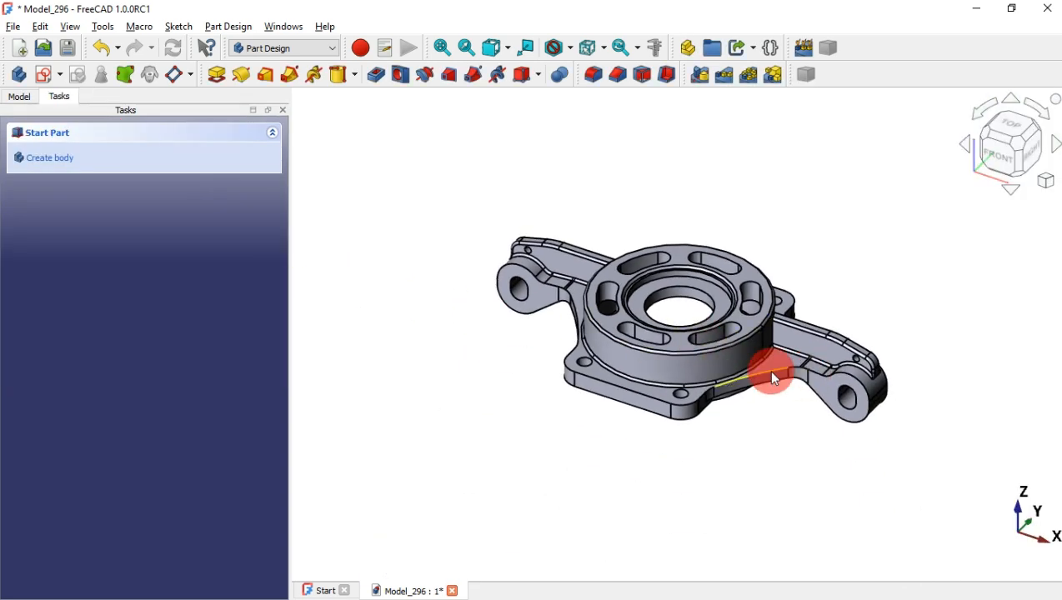
pyautogui.scroll(4, 767, 363)
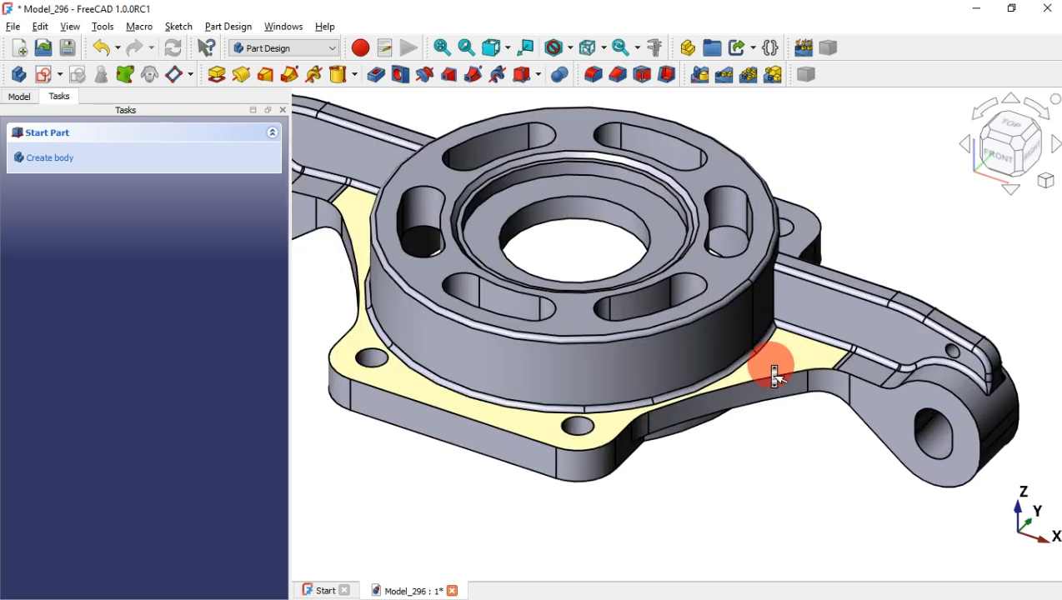
pyautogui.click(822, 367)
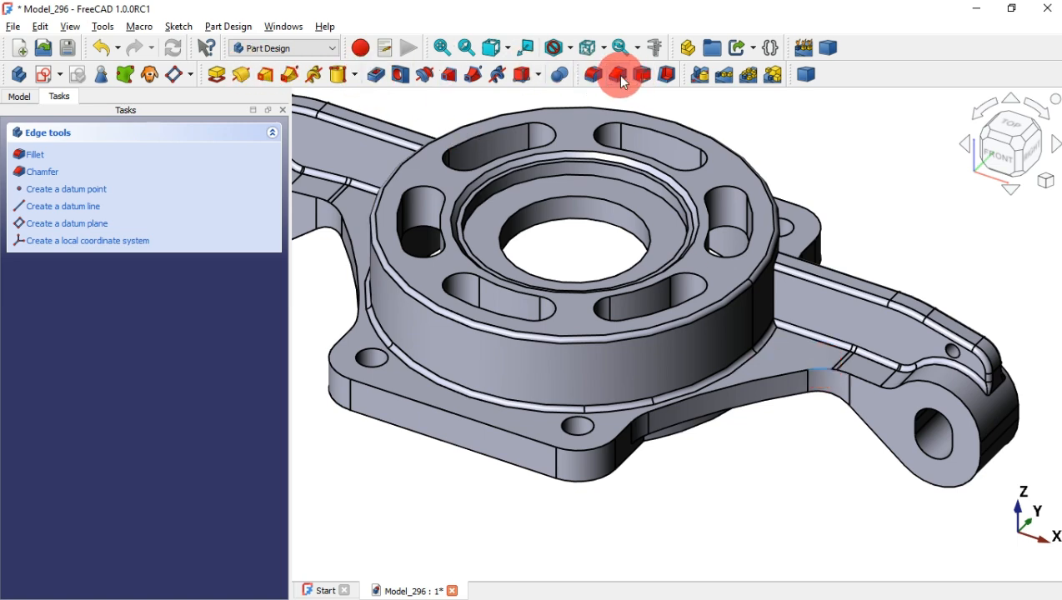
pyautogui.click(595, 77)
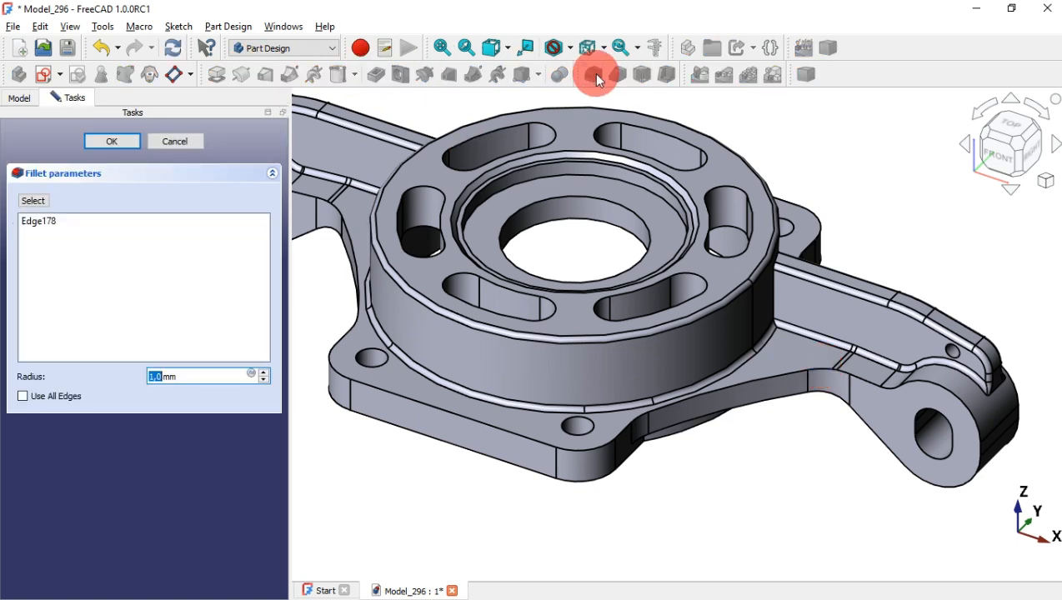
pyautogui.scroll(-5, 829, 264)
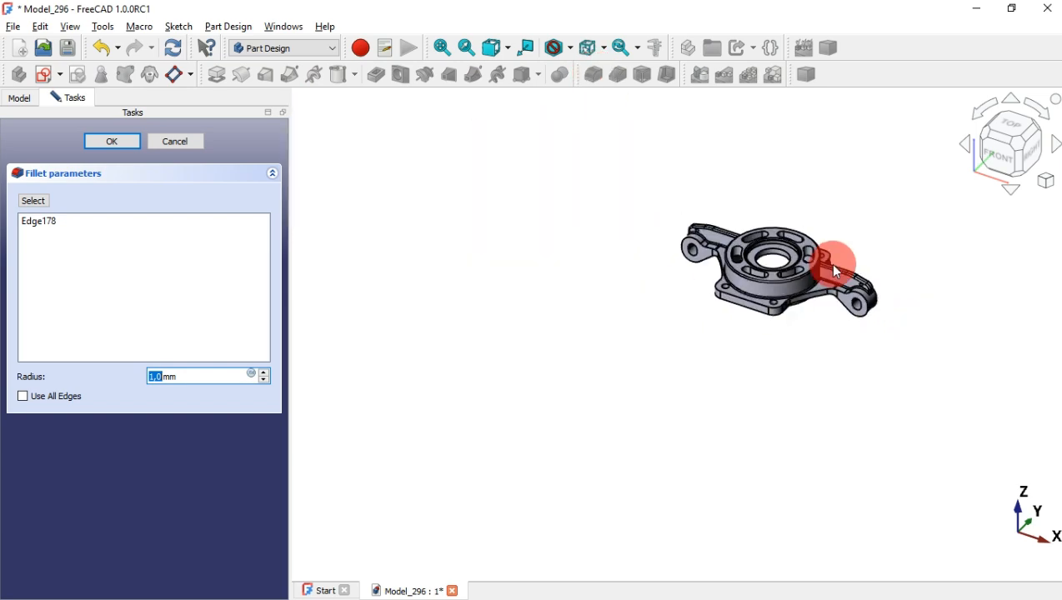
pyautogui.scroll(3, 829, 263)
pyautogui.scroll(3, 837, 271)
pyautogui.click(105, 144)
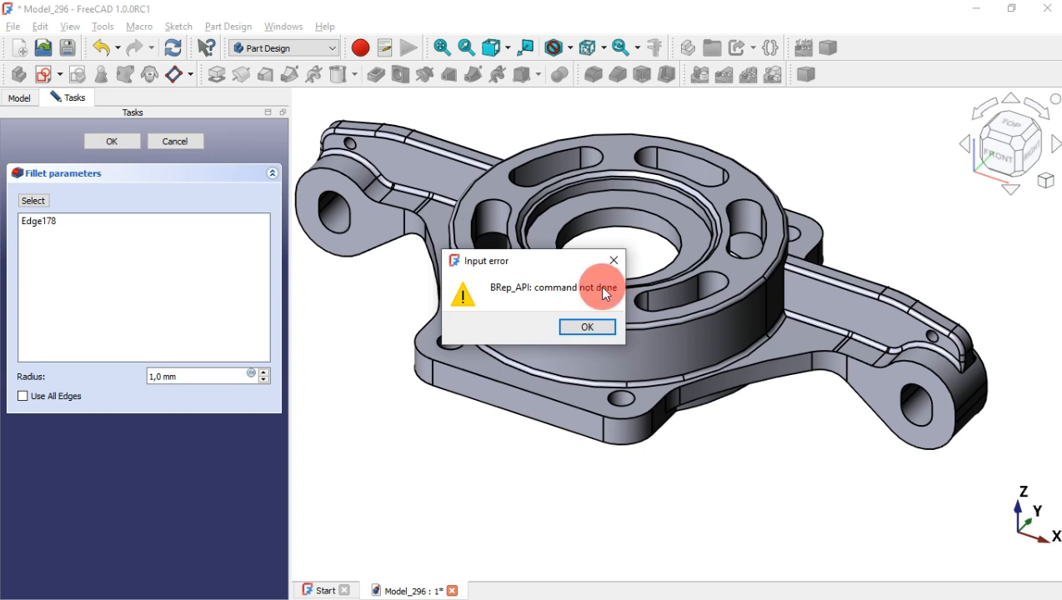
pyautogui.click(617, 269)
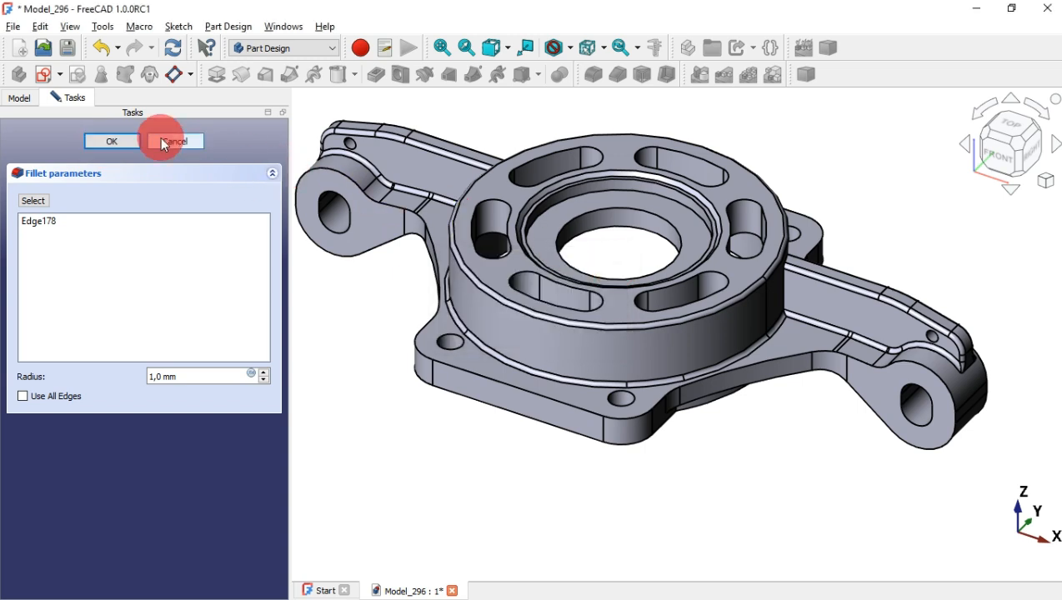
# Try to apply a 1 mm fillet to the short curved front top edge where the base plate runs into the left arm
pyautogui.click(421, 217)
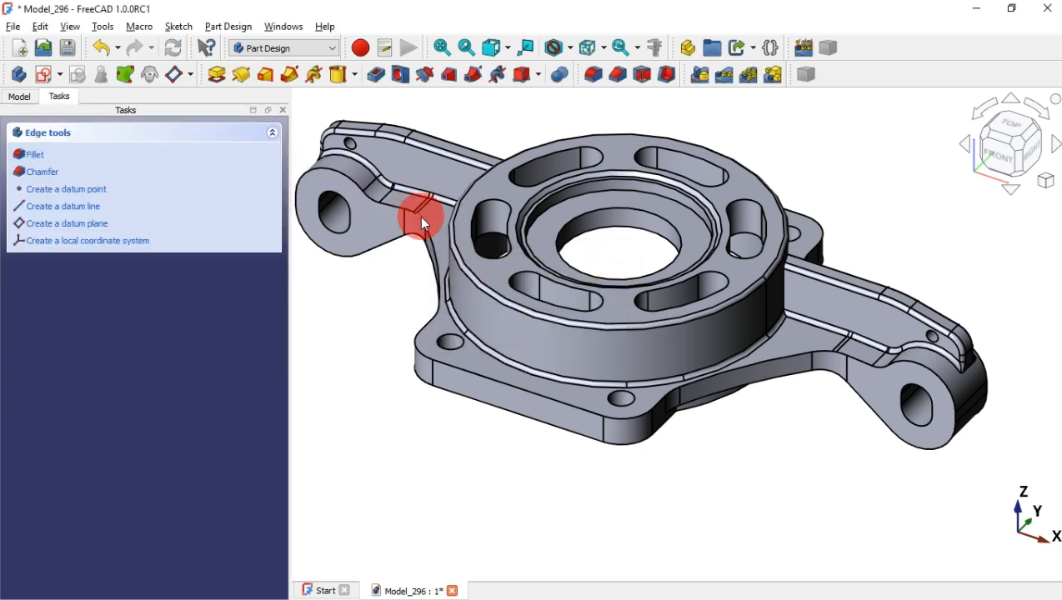
pyautogui.click(605, 76)
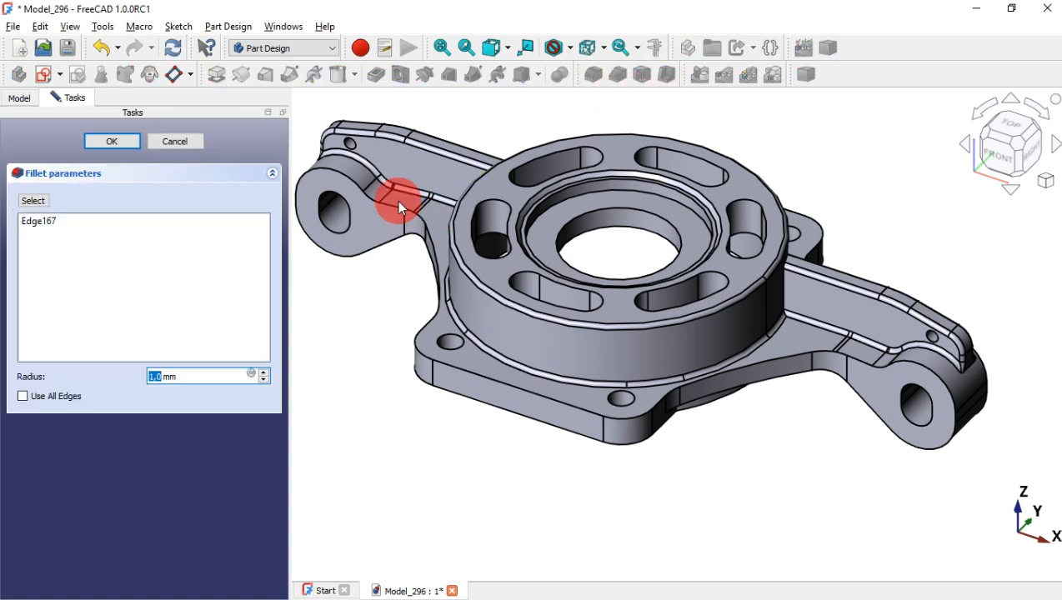
pyautogui.click(120, 150)
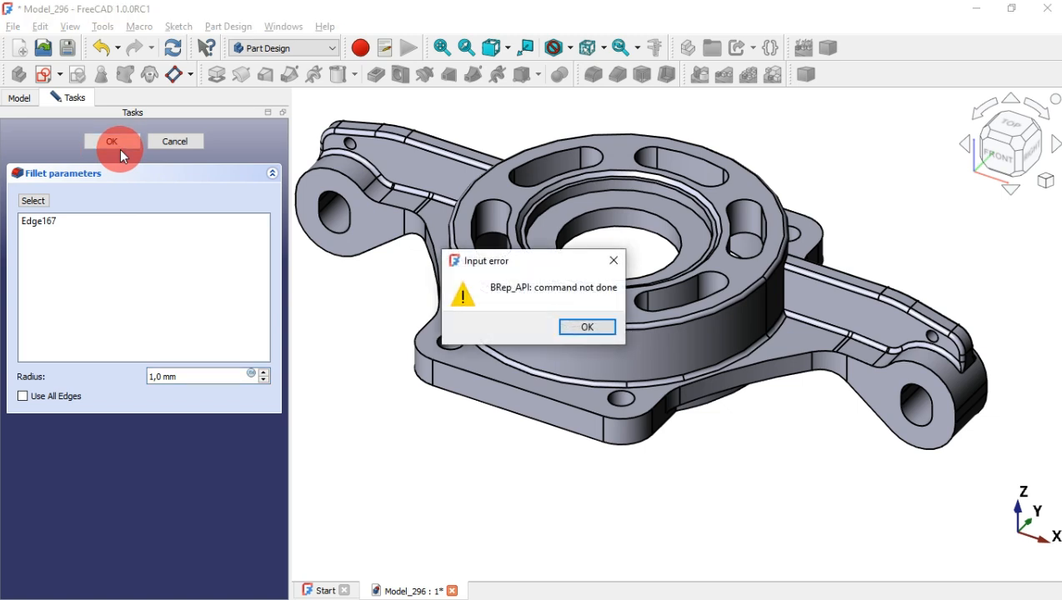
pyautogui.press('Return')
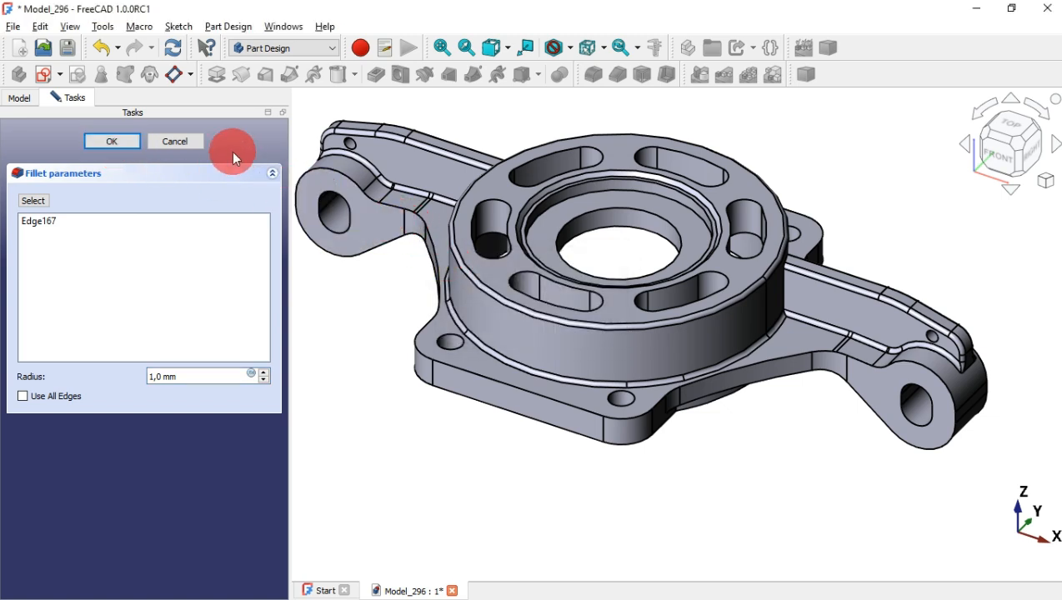
pyautogui.click(190, 138)
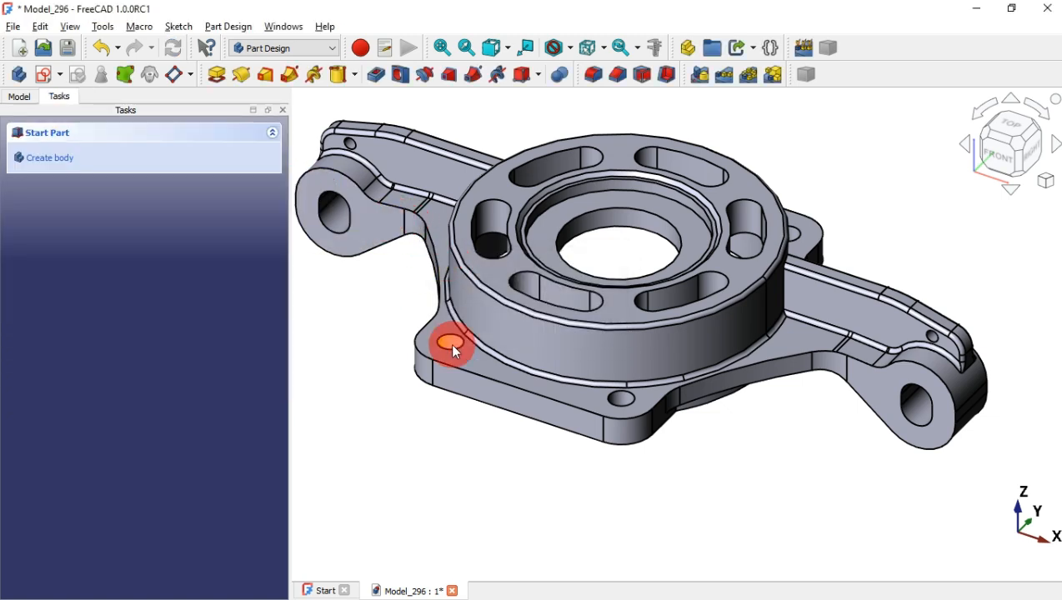
# Try to apply a 1 mm fillet to the short curved rear top edge where the base plate runs into the right arm
pyautogui.scroll(-3, 450, 343)
pyautogui.moveTo(709, 295); pyautogui.dragTo(434, 300, button='middle')
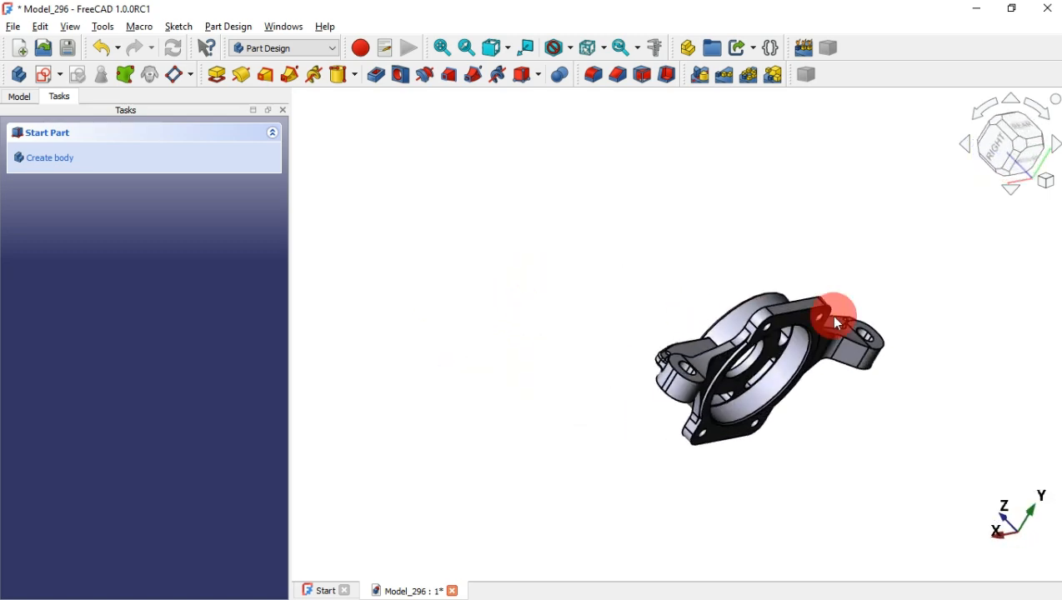
pyautogui.scroll(3, 834, 321)
pyautogui.moveTo(798, 300); pyautogui.dragTo(567, 216, button='middle')
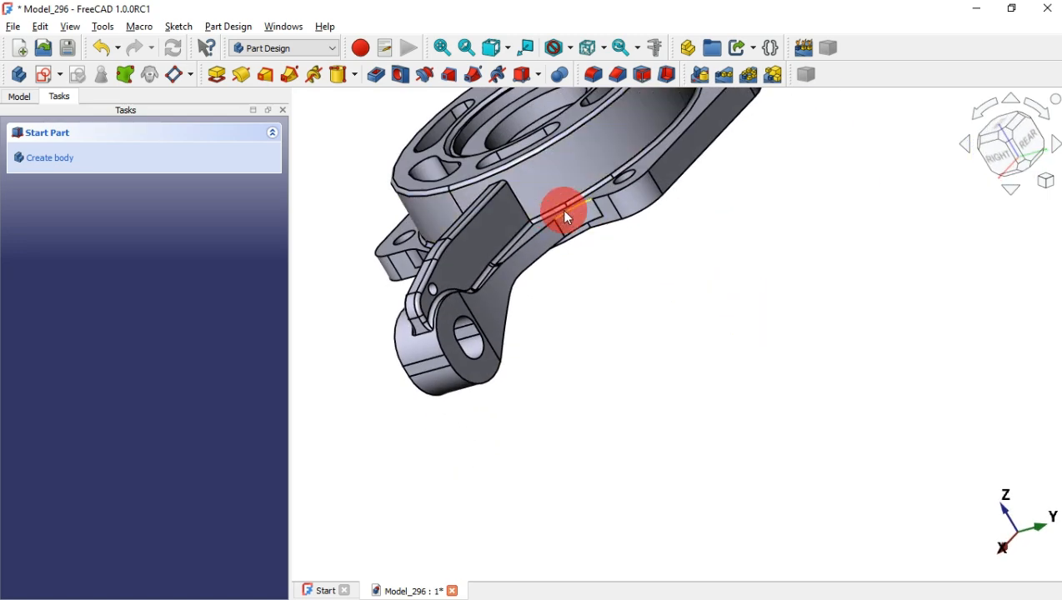
pyautogui.click(574, 216)
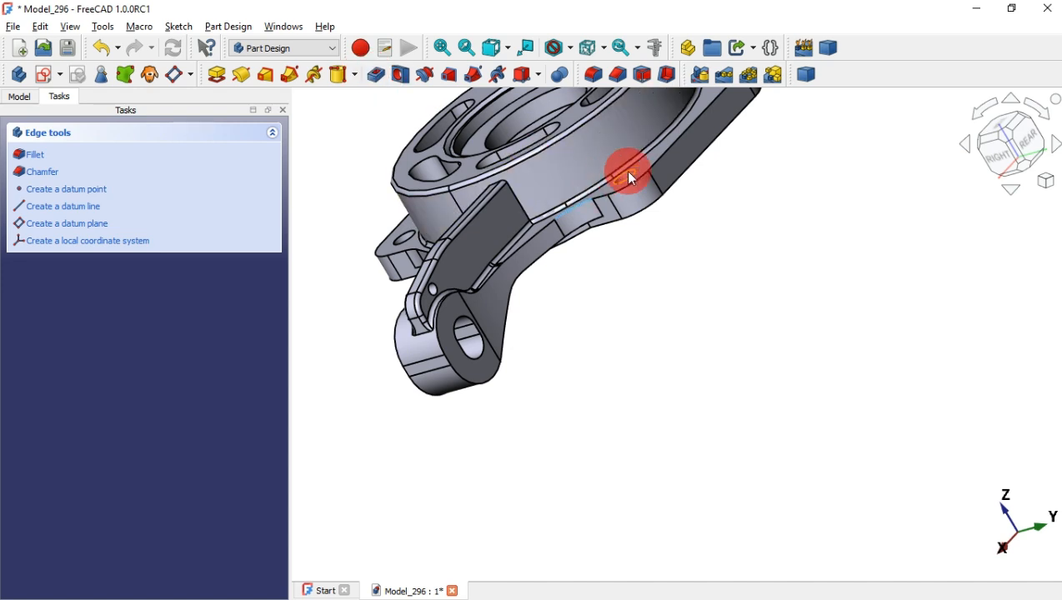
pyautogui.click(598, 74)
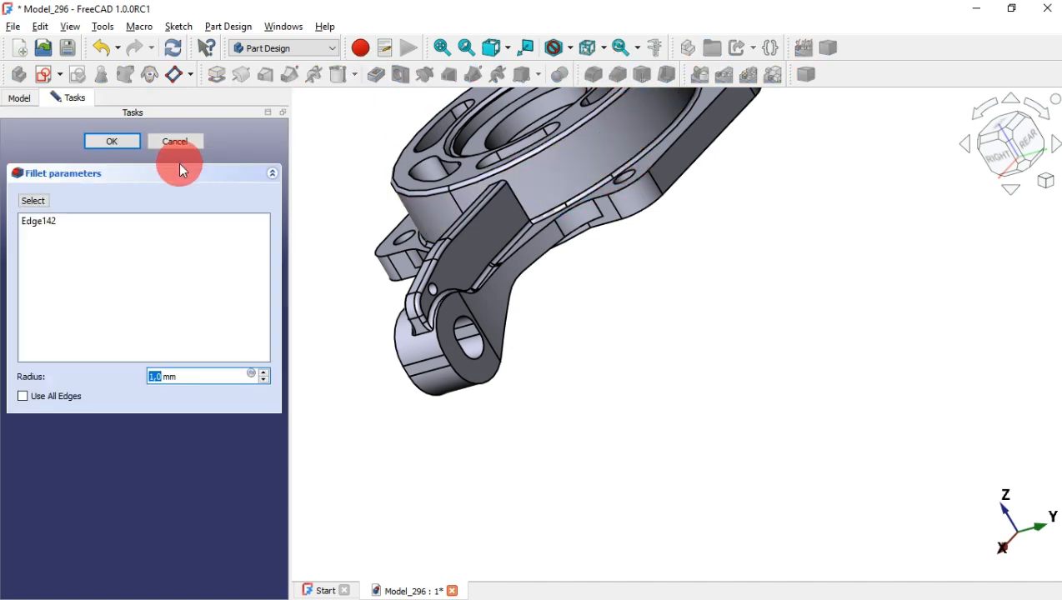
pyautogui.click(111, 140)
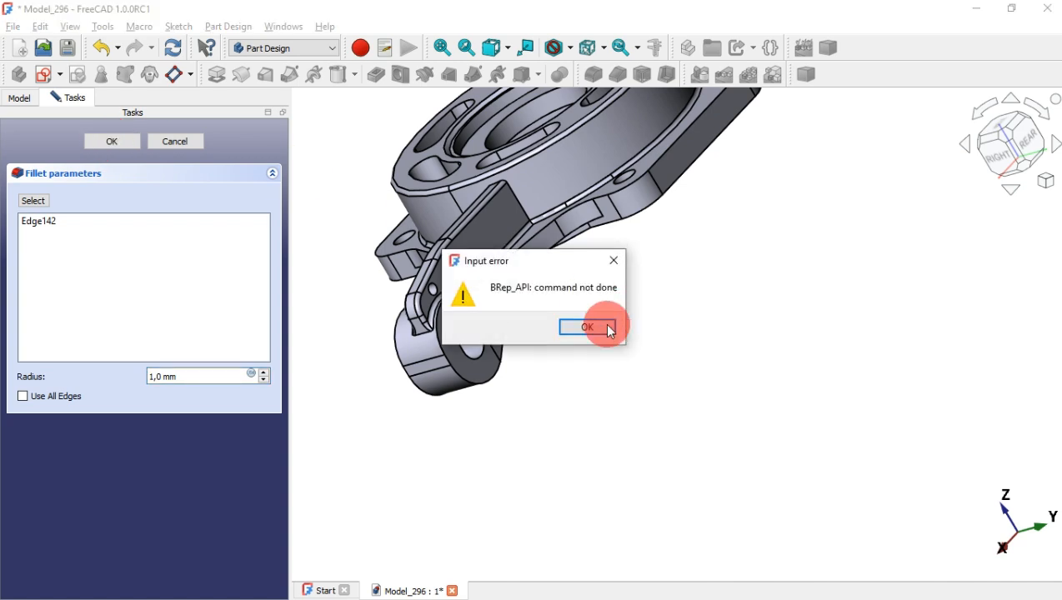
pyautogui.click(611, 332)
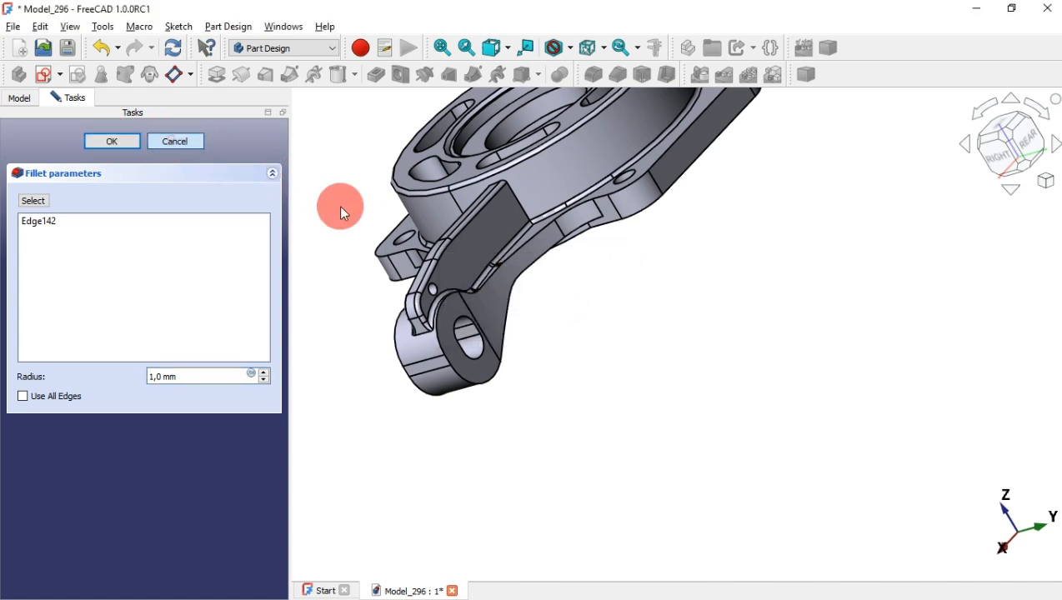
pyautogui.press('Escape')
# Examine the housing from several sides and compare it with the top and front views of the reference drawing
pyautogui.press('0')
pyautogui.press('v')
pyautogui.press('f')
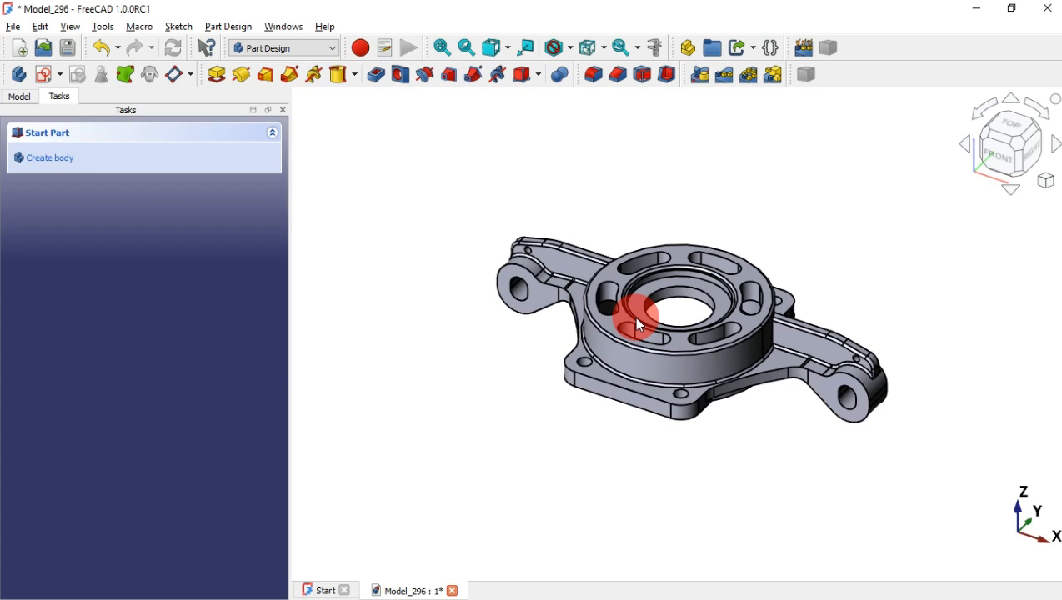
pyautogui.moveTo(568, 407); pyautogui.dragTo(633, 367, button='middle')
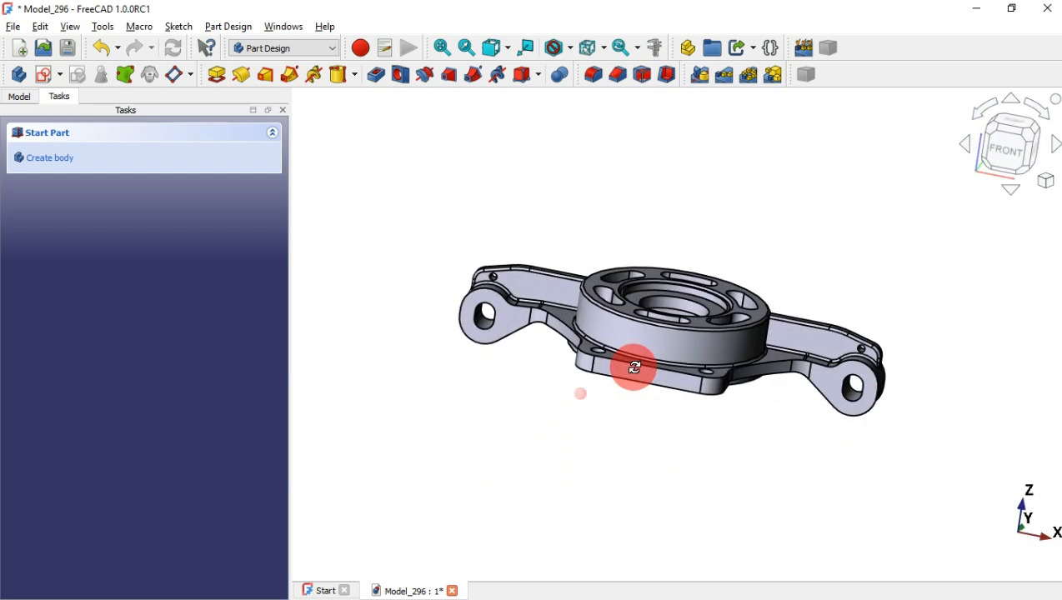
pyautogui.moveTo(736, 425); pyautogui.dragTo(716, 467, button='middle')
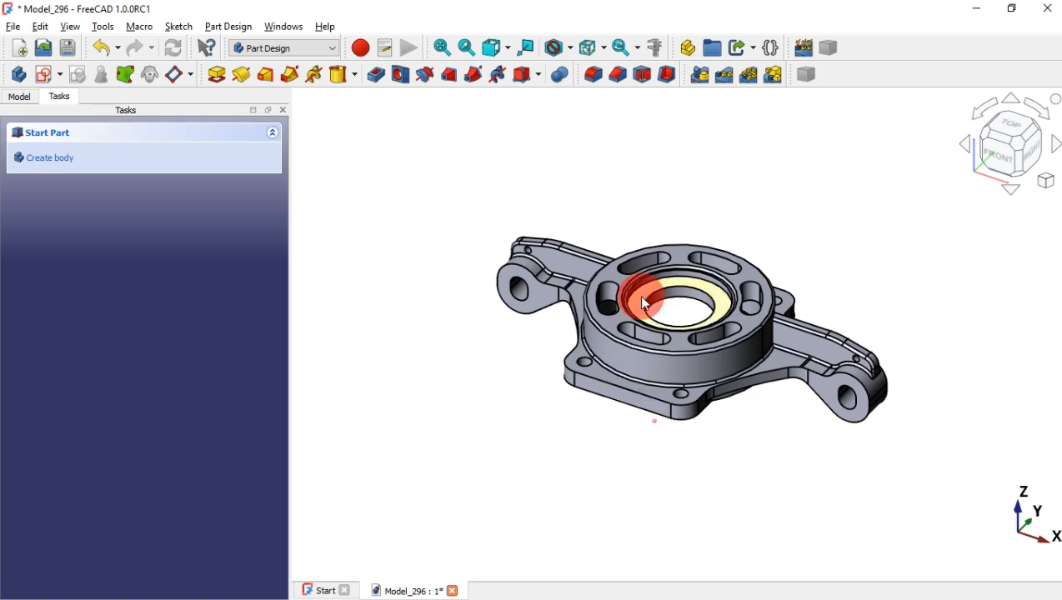
pyautogui.moveTo(622, 440); pyautogui.dragTo(624, 275, button='middle')
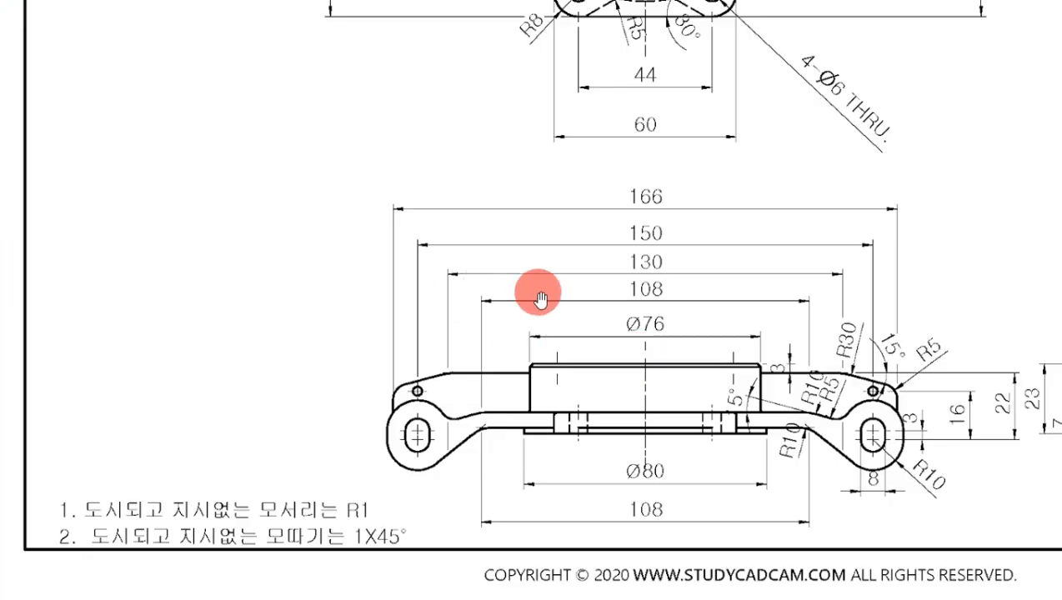
pyautogui.moveTo(688, 124); pyautogui.dragTo(587, 268)
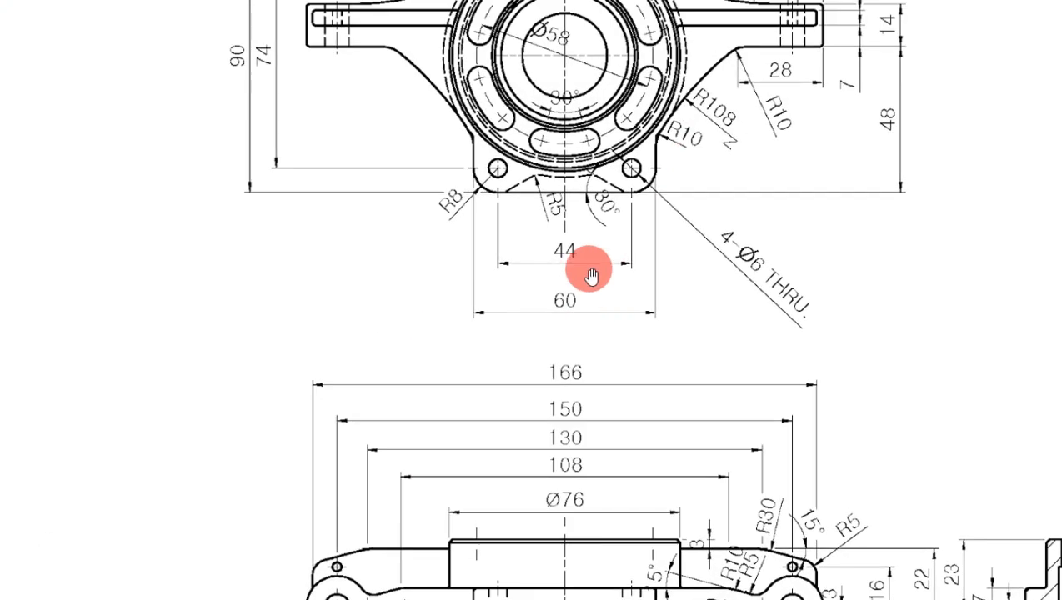
pyautogui.hotkey('alt', 'Tab')
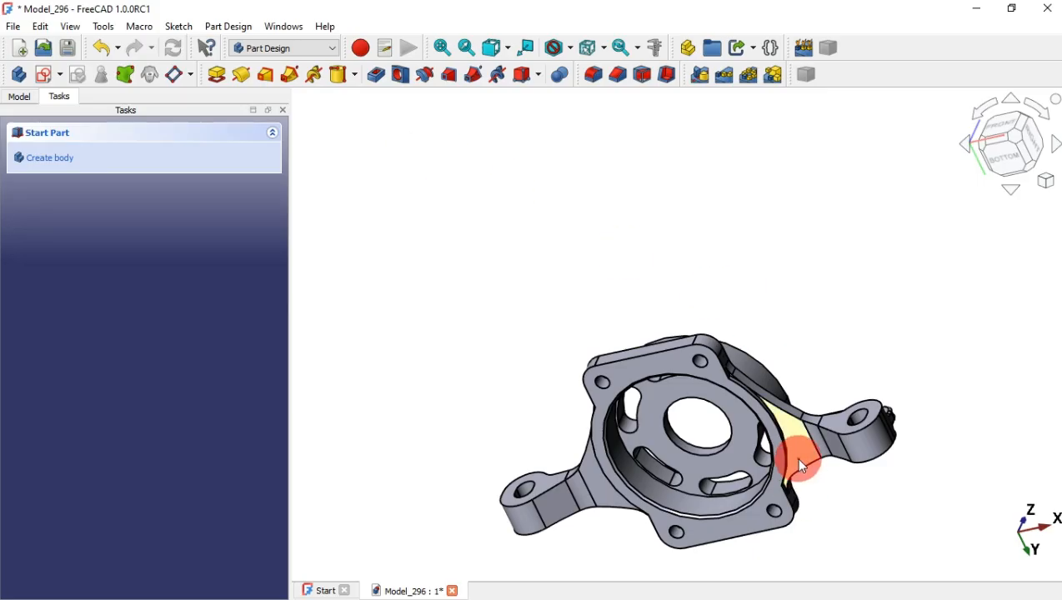
# Start a sketch on the underside face beside the right arm and draw an origin-centred arc across the slot between the two plate holes
pyautogui.click(796, 457)
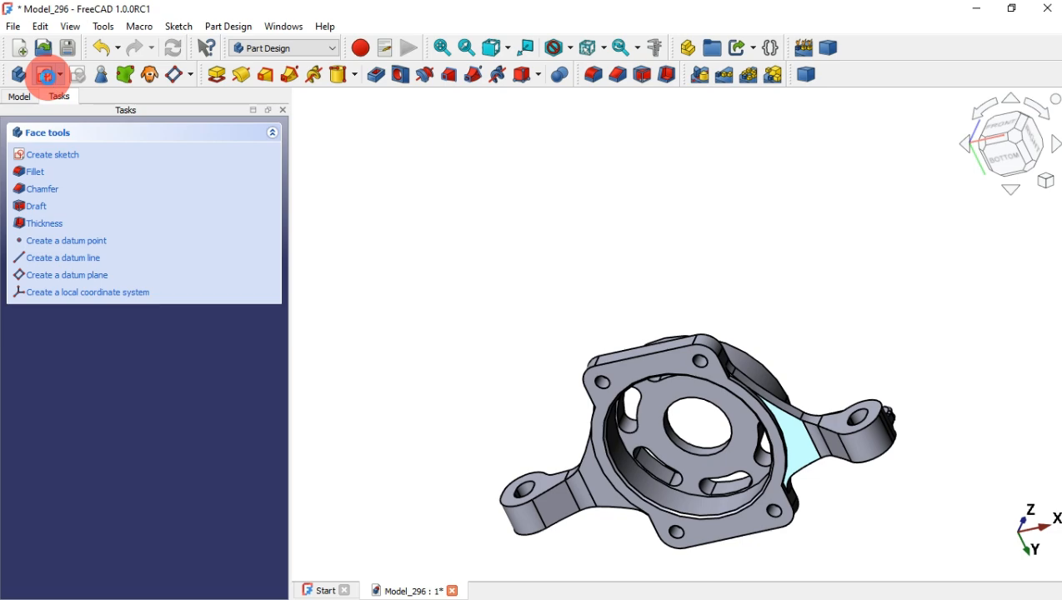
pyautogui.click(47, 75)
pyautogui.click(88, 78)
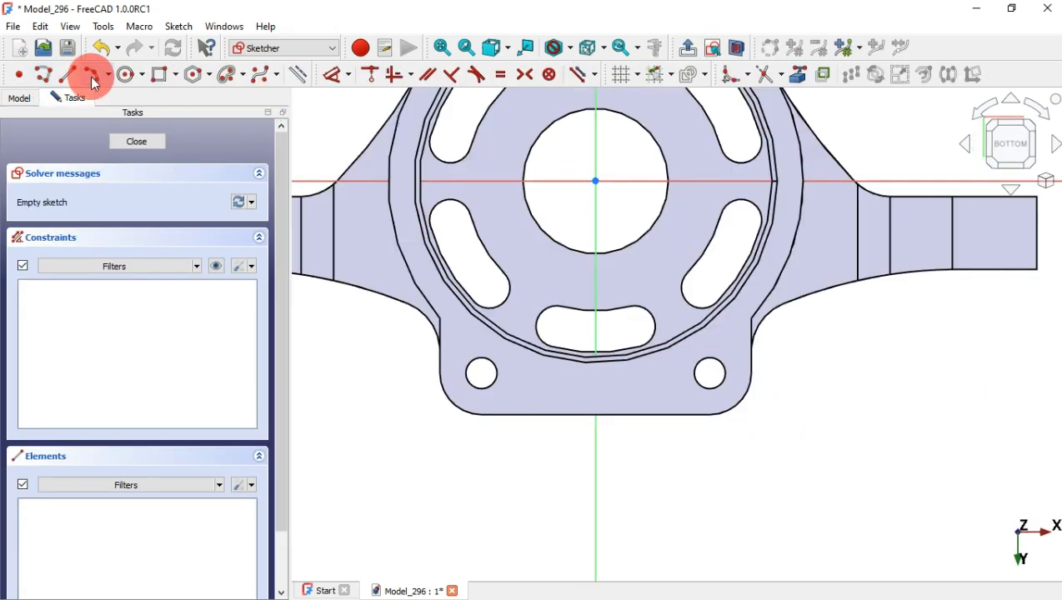
pyautogui.click(108, 75)
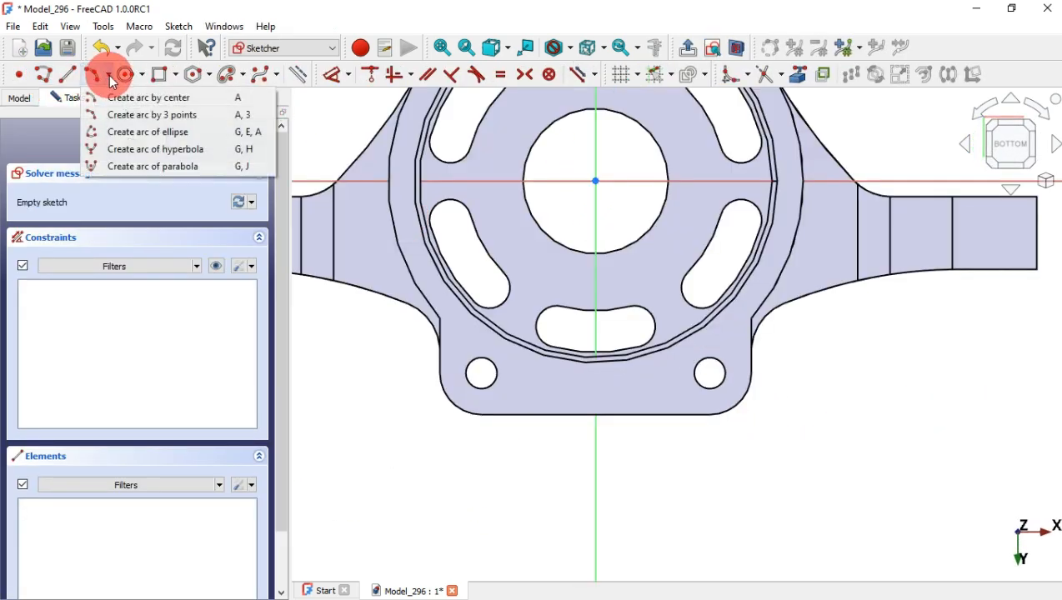
pyautogui.click(185, 100)
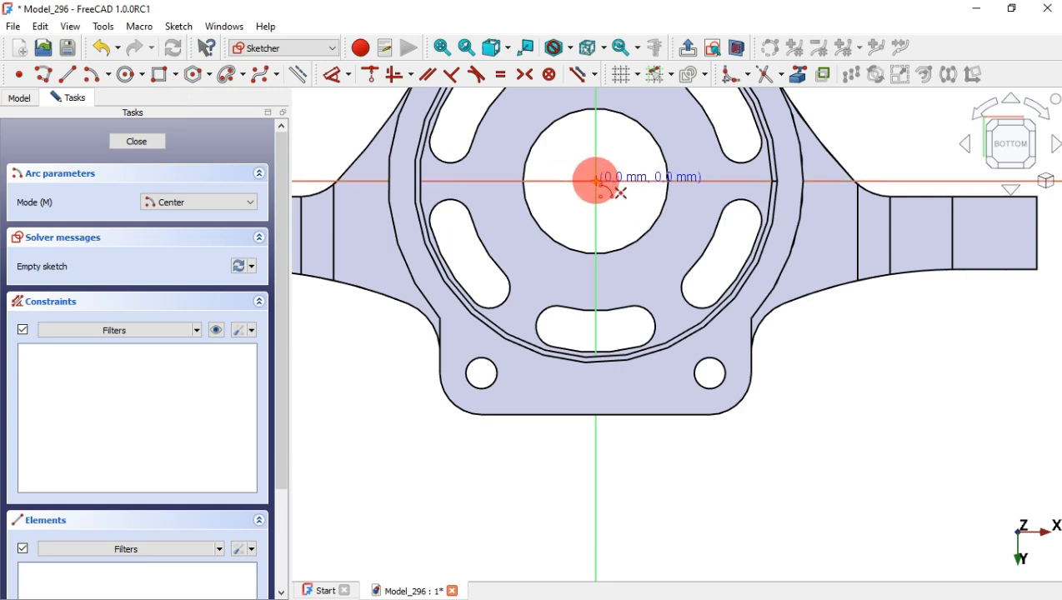
pyautogui.click(596, 181)
pyautogui.click(517, 323)
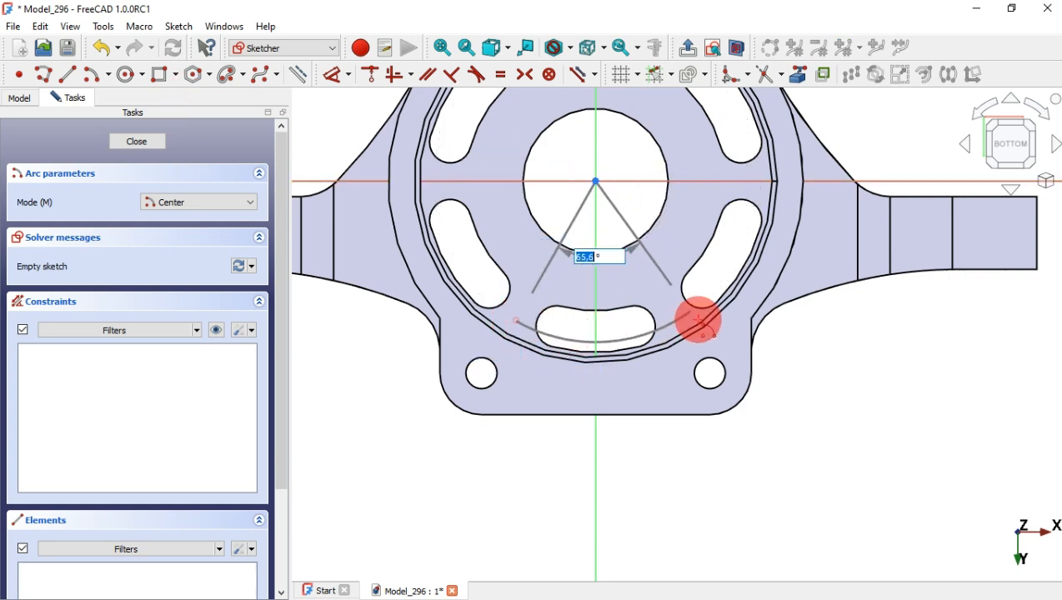
pyautogui.click(681, 317)
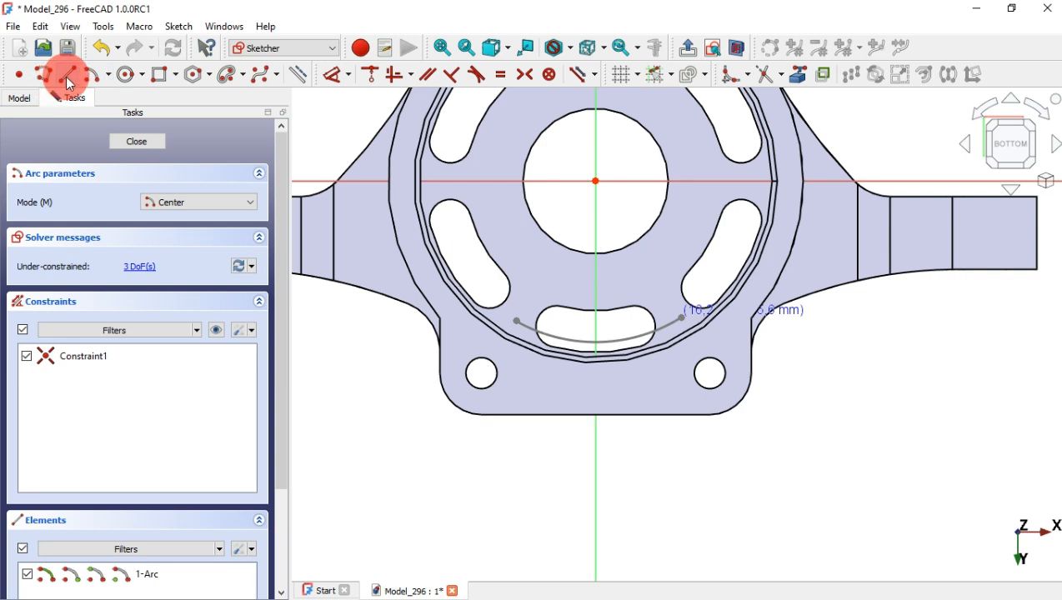
# With section view on, draw lines about 18.5 mm and 14 mm outward from the arc's ends and join them with a horizontal line
pyautogui.click(67, 74)
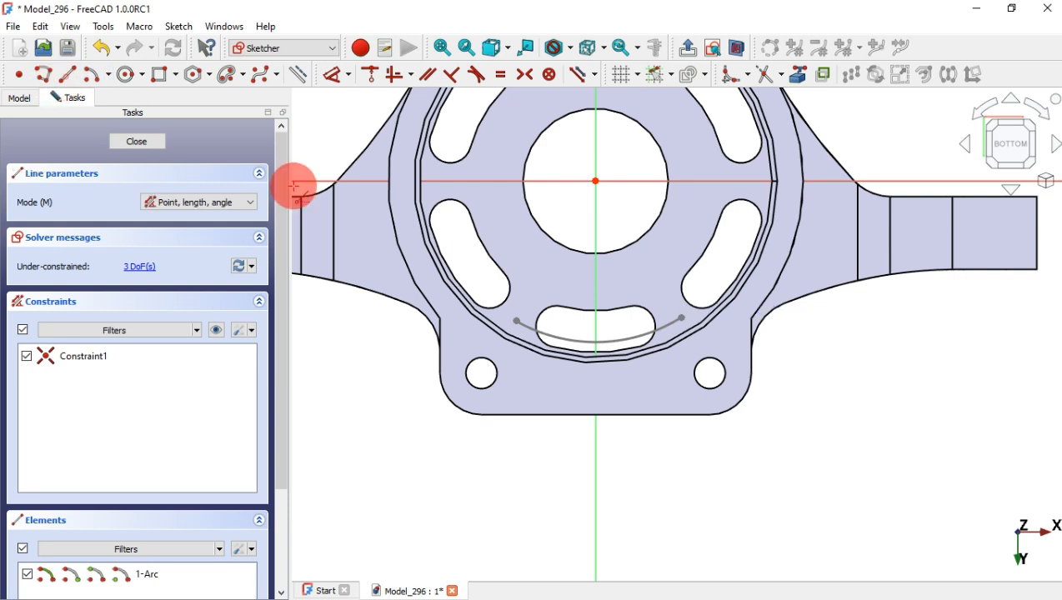
pyautogui.click(517, 321)
pyautogui.click(471, 405)
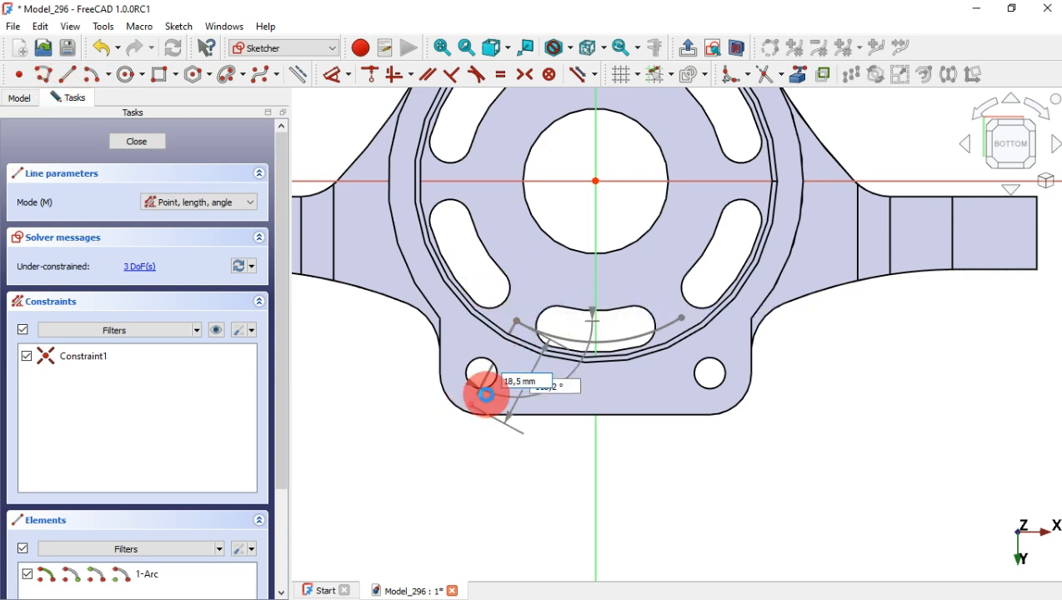
pyautogui.click(682, 317)
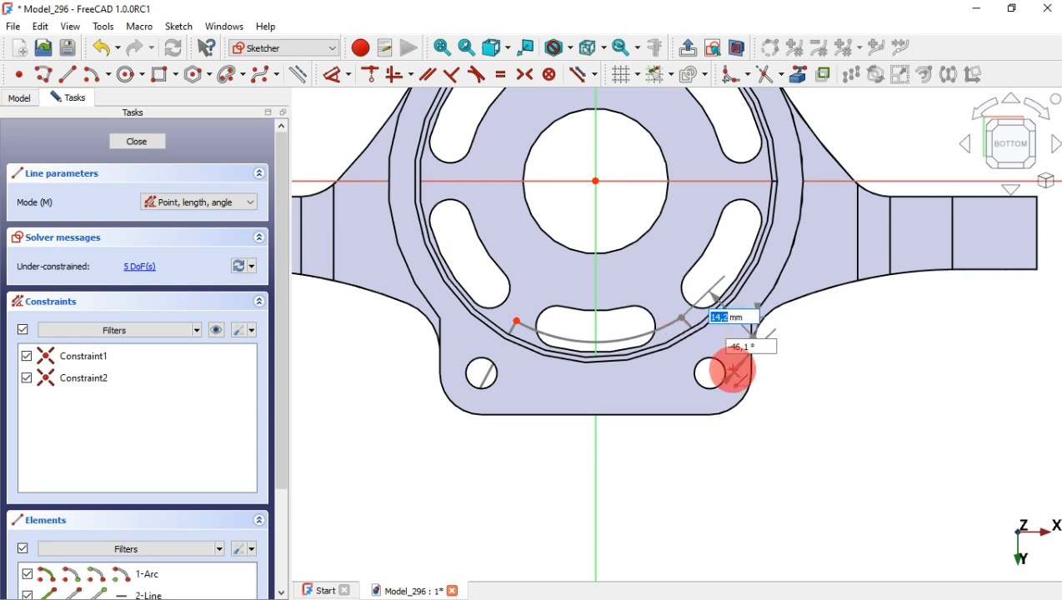
pyautogui.click(738, 50)
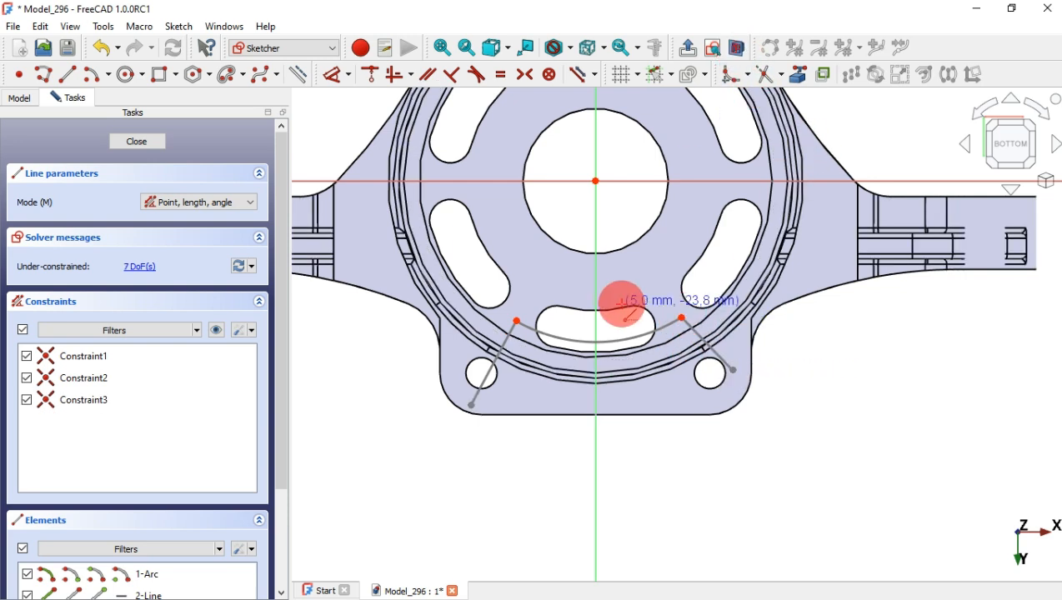
pyautogui.click(471, 404)
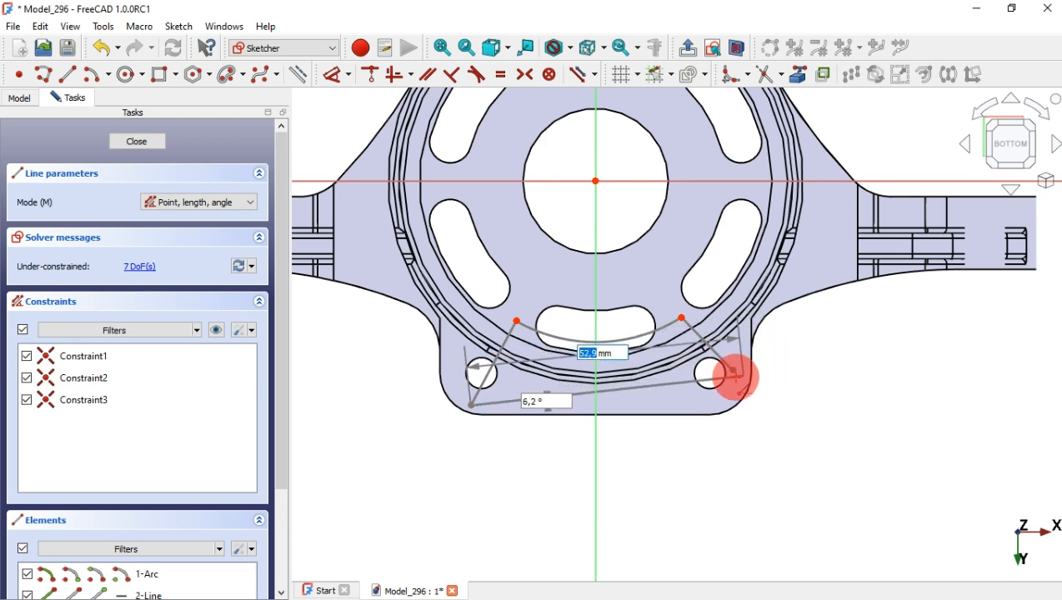
pyautogui.click(733, 369)
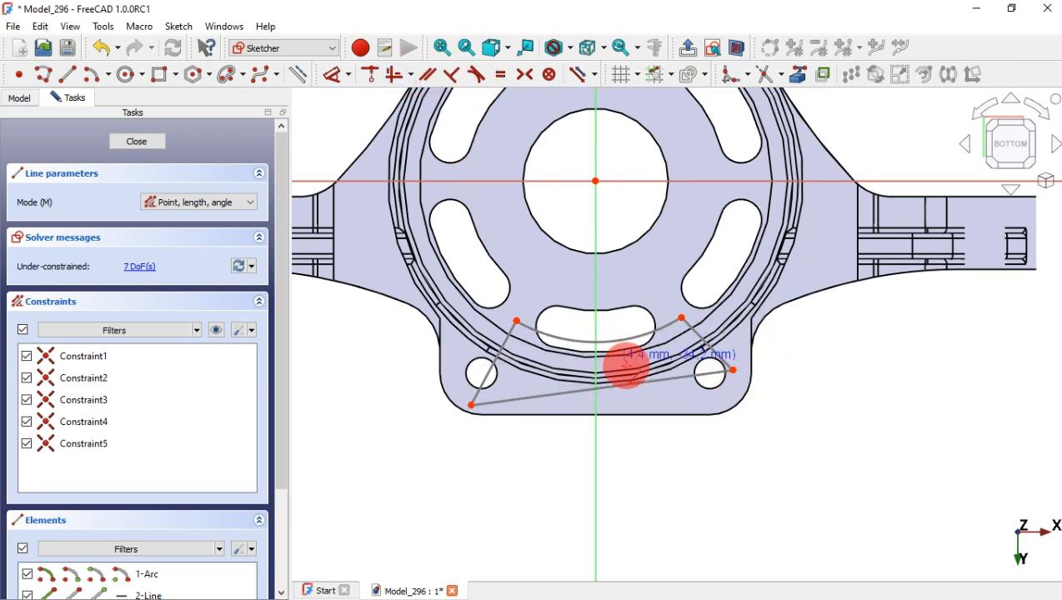
pyautogui.click(390, 75)
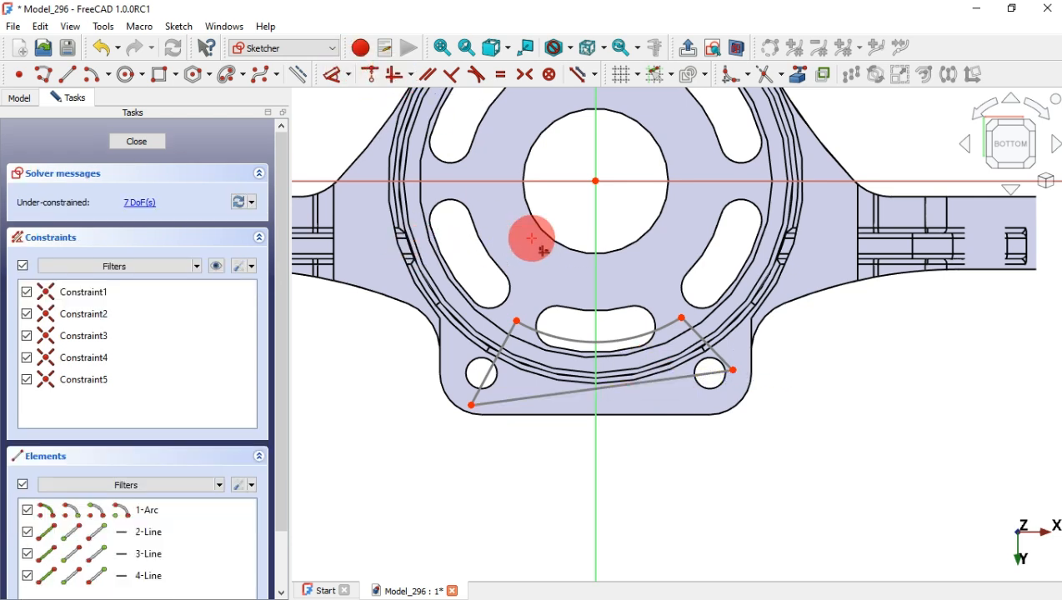
pyautogui.click(650, 378)
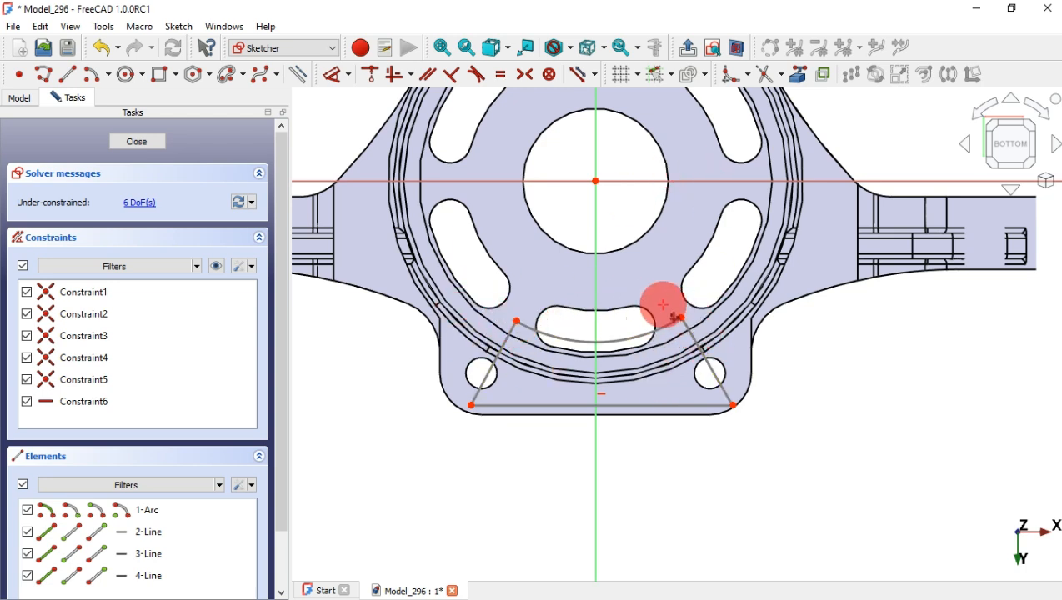
pyautogui.click(739, 79)
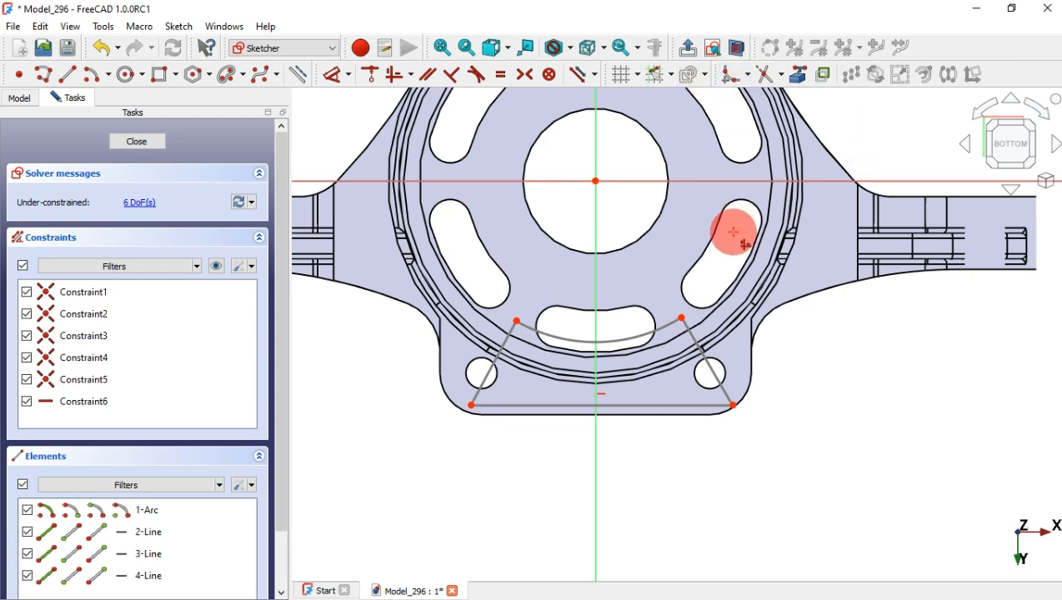
pyautogui.click(658, 326)
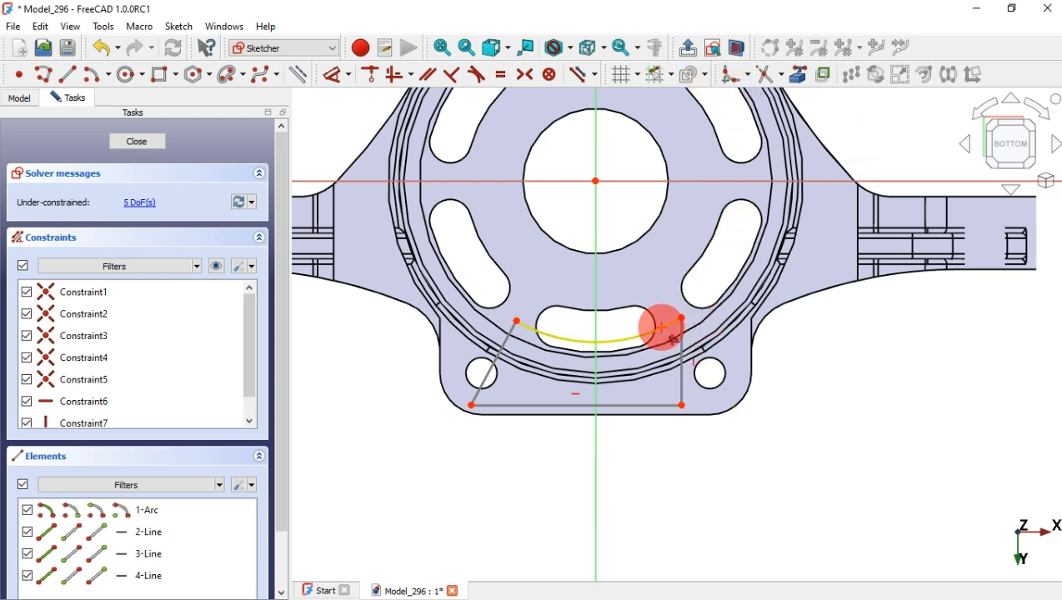
pyautogui.hotkey('ctrl', 'z')
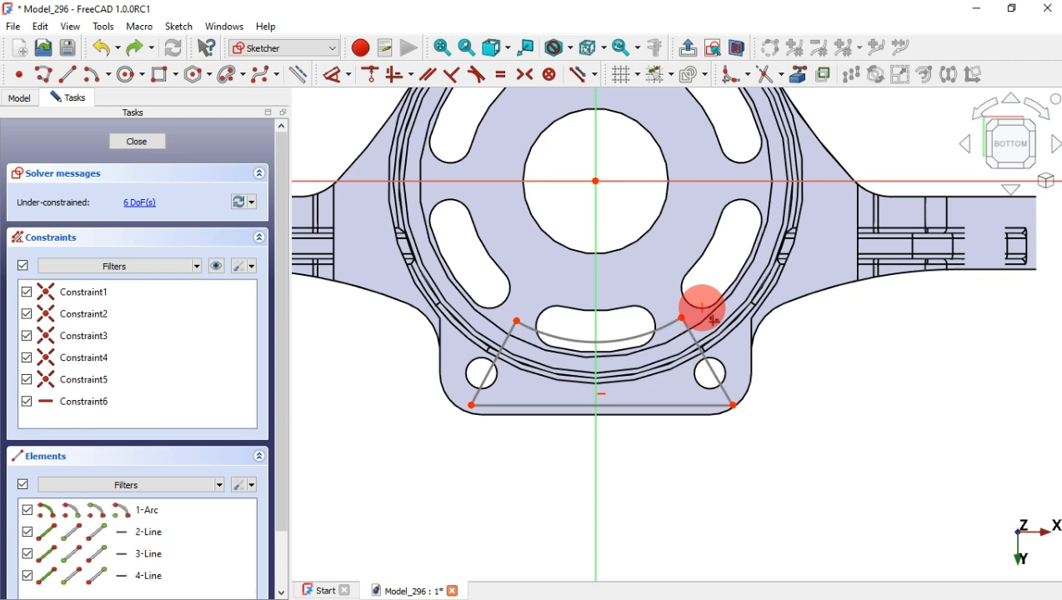
# Round the two corners where the arc meets the slanted side lines with sketch fillets
pyautogui.click(728, 77)
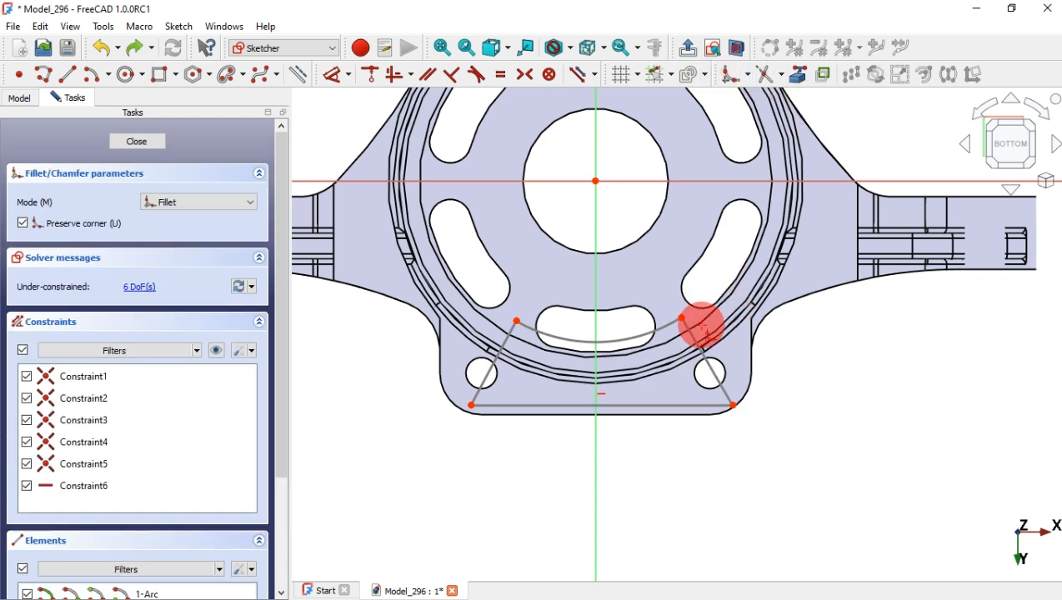
pyautogui.click(660, 325)
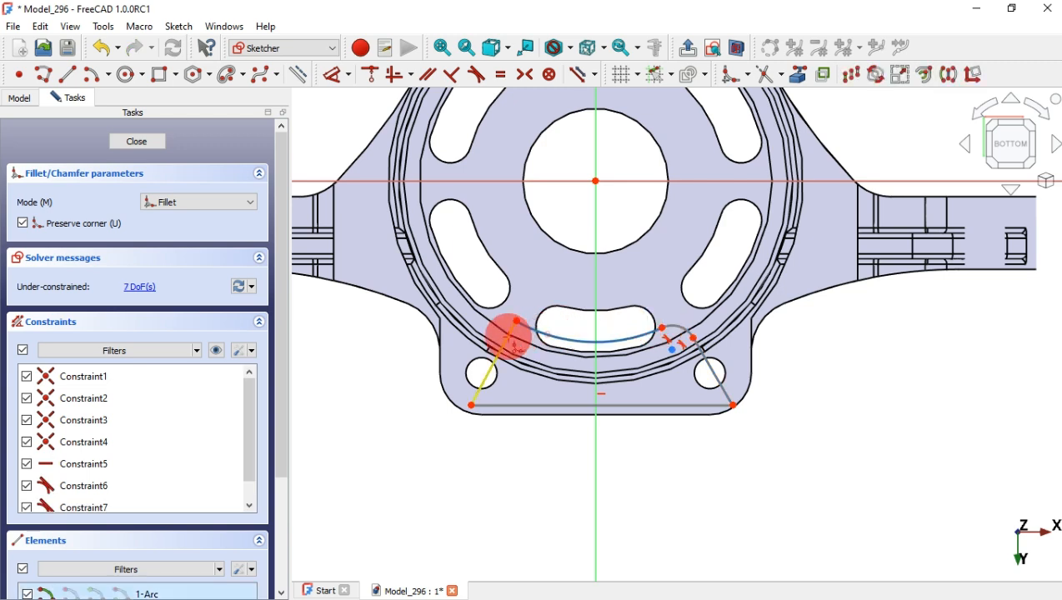
pyautogui.click(508, 337)
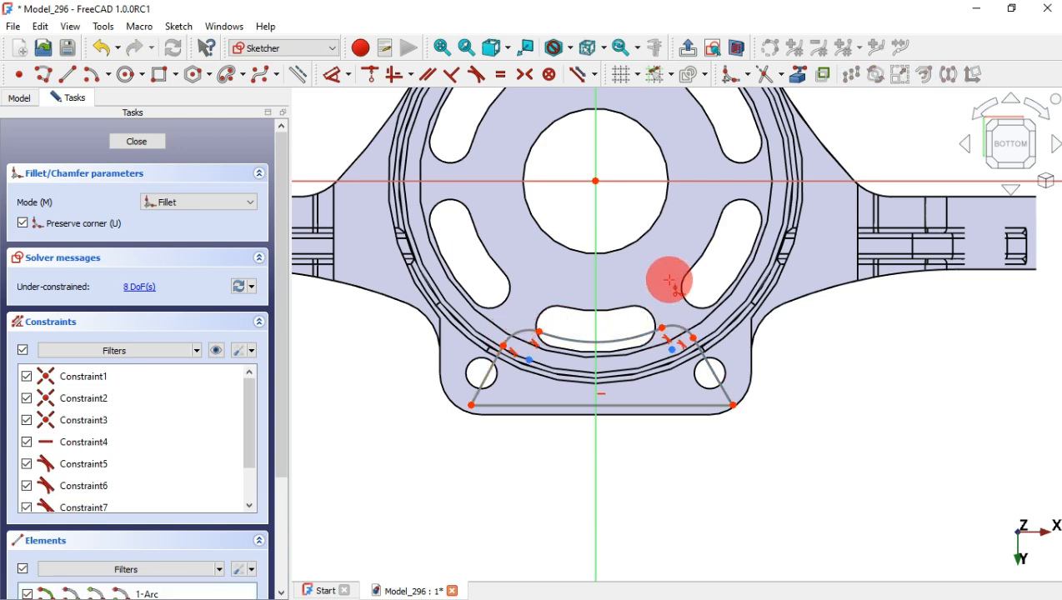
# Constrain the centre points of the two corner fillets to be horizontally aligned
pyautogui.click(419, 82)
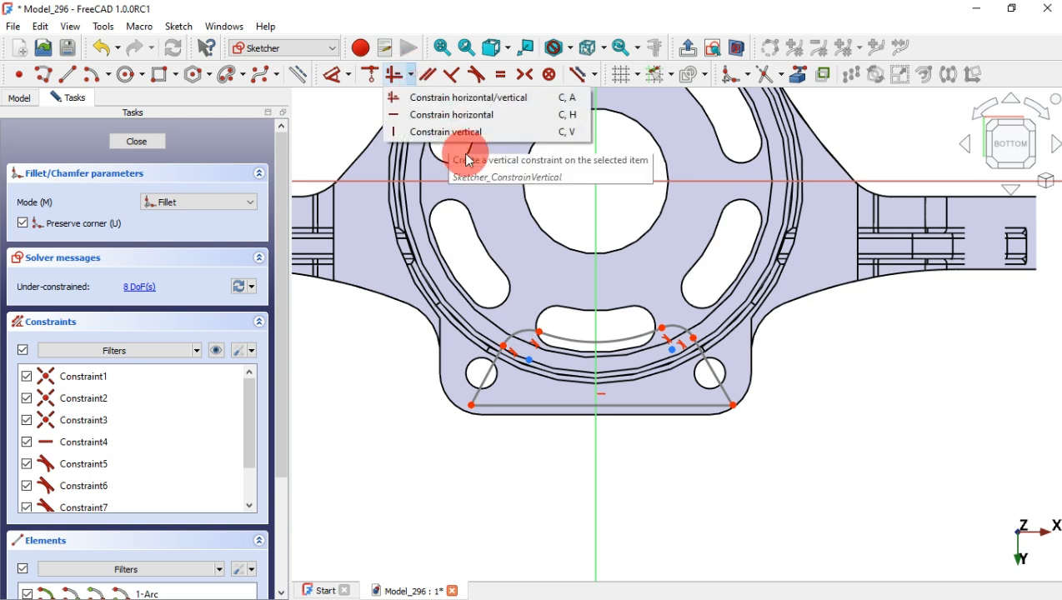
pyautogui.click(483, 111)
pyautogui.click(536, 334)
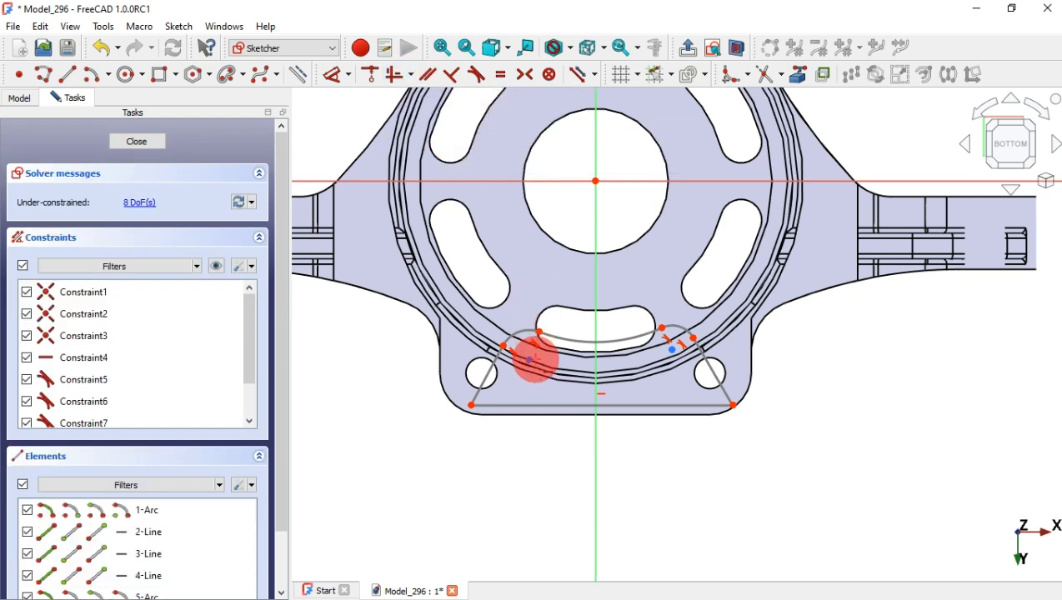
pyautogui.click(530, 359)
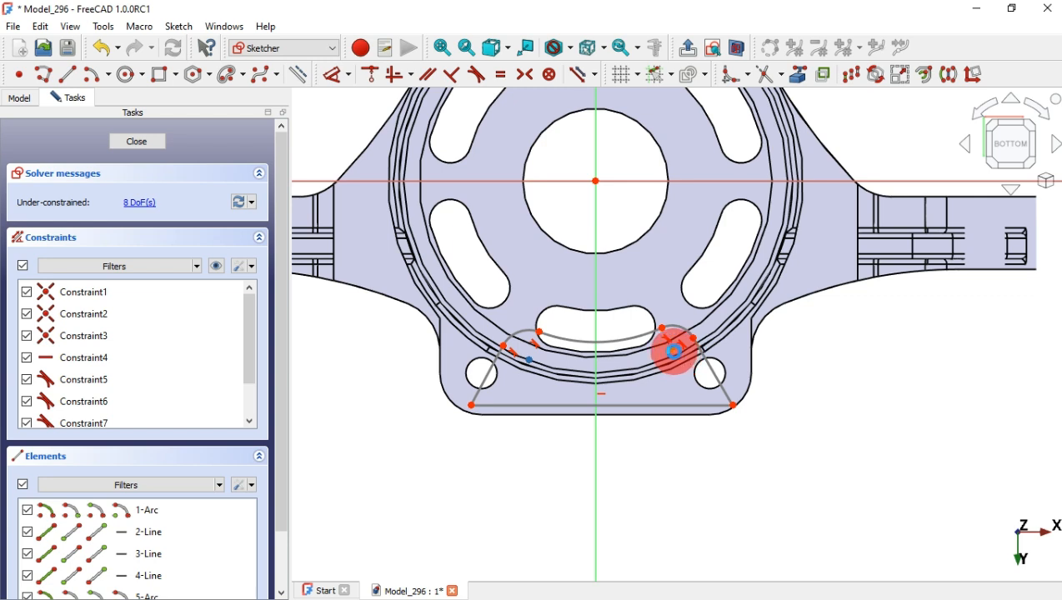
pyautogui.click(674, 351)
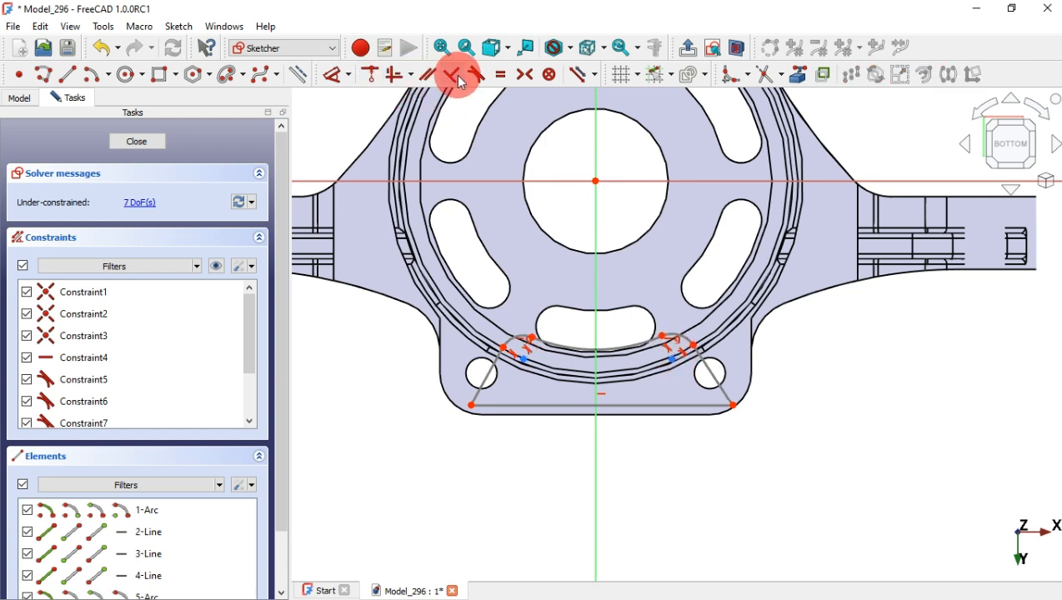
# Make the two endpoints of the horizontal base line symmetric about the vertical axis
pyautogui.click(530, 78)
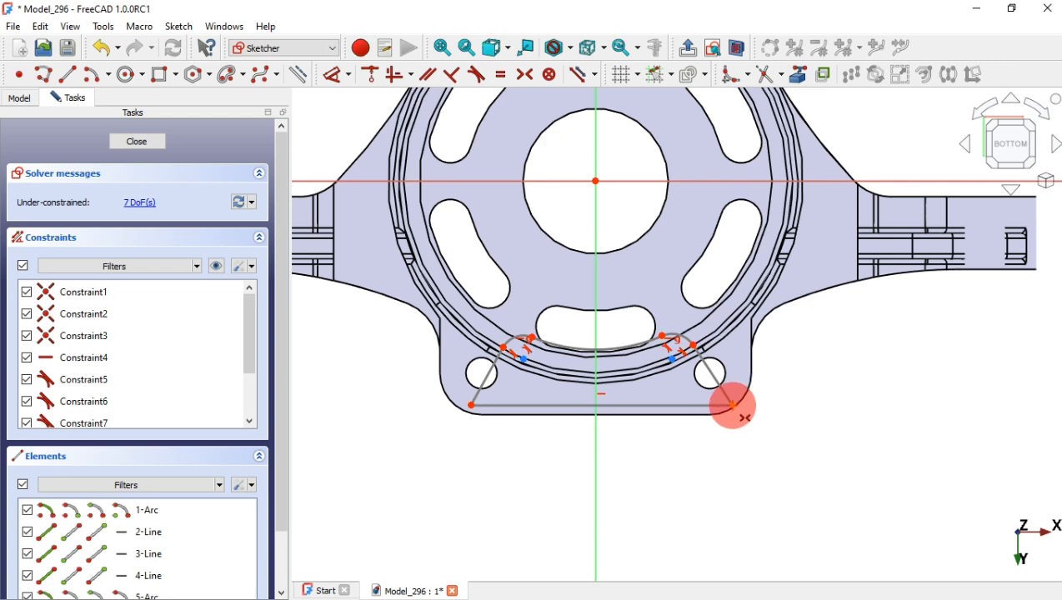
pyautogui.click(732, 405)
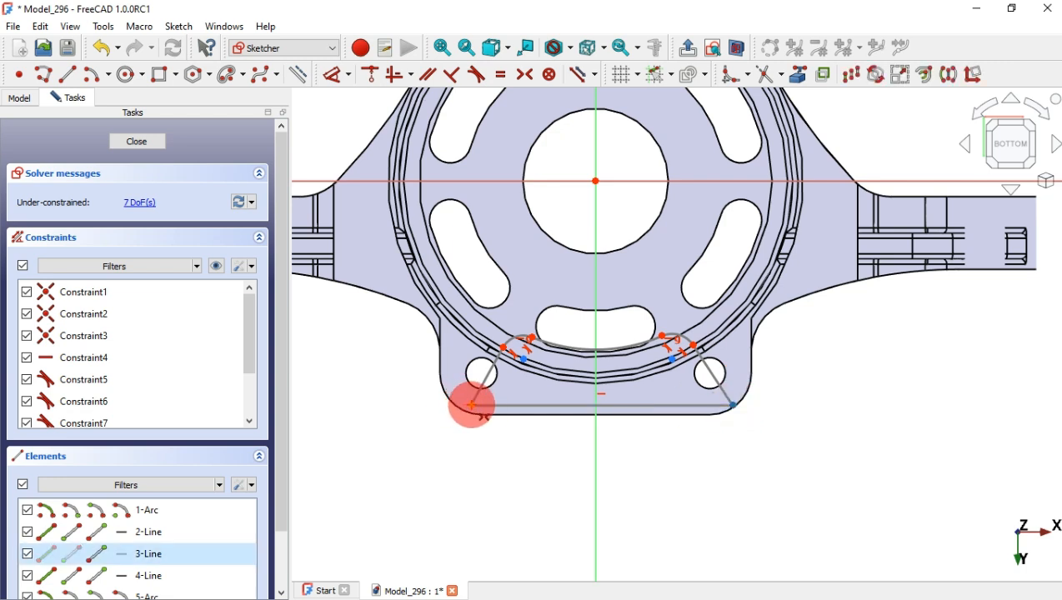
pyautogui.click(472, 405)
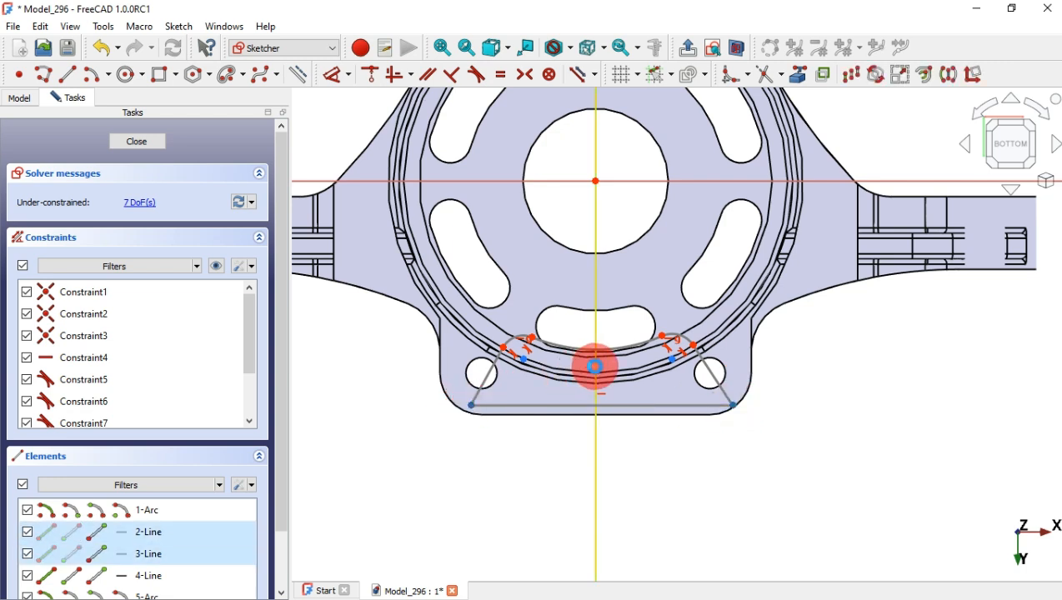
pyautogui.click(595, 366)
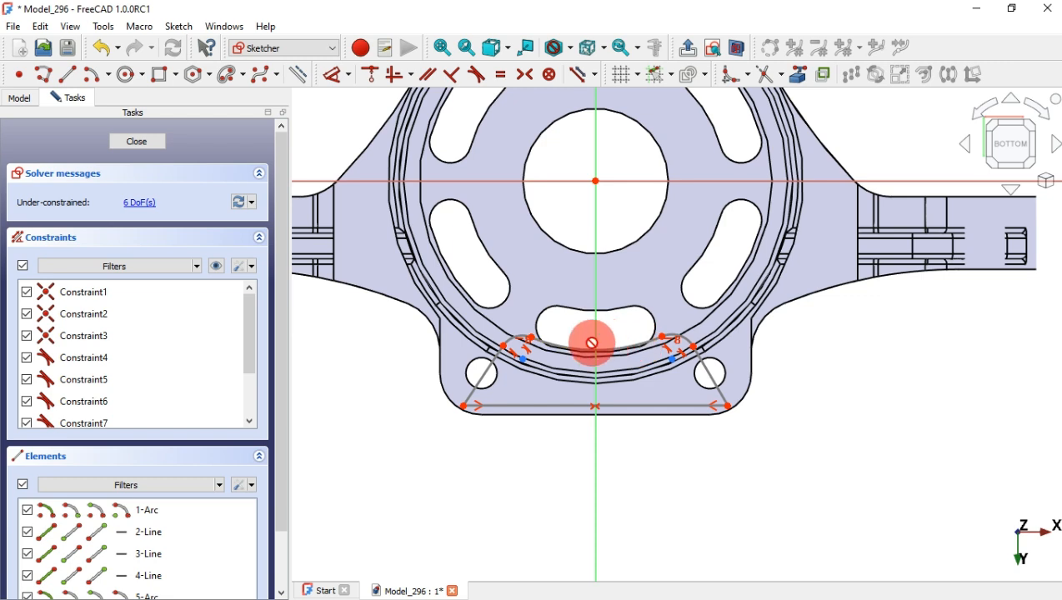
# Constrain the radius of the large origin-centred arc to 40 mm
pyautogui.click(336, 76)
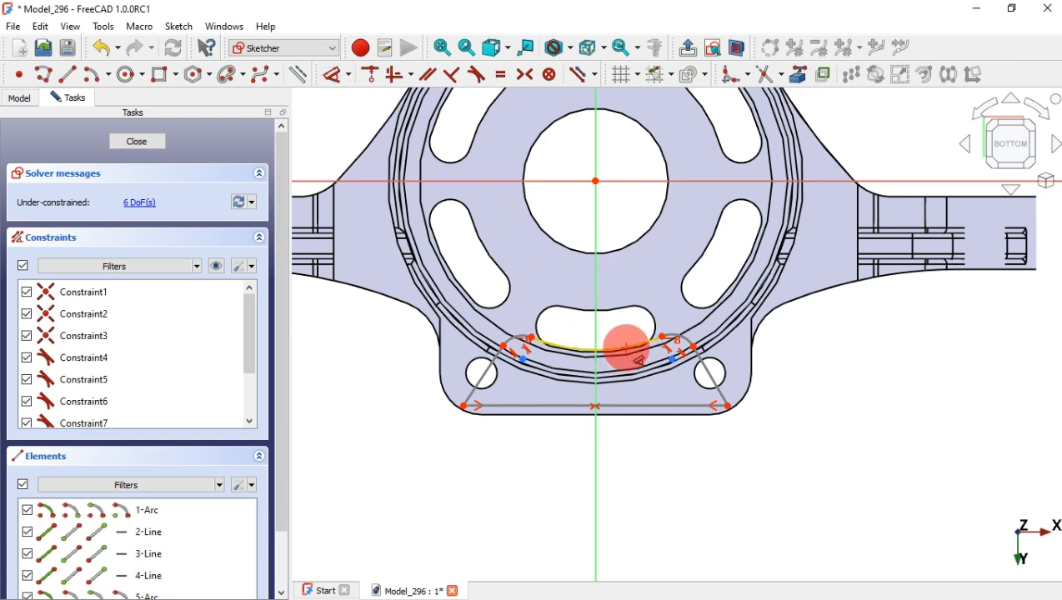
pyautogui.click(626, 347)
pyautogui.click(614, 278)
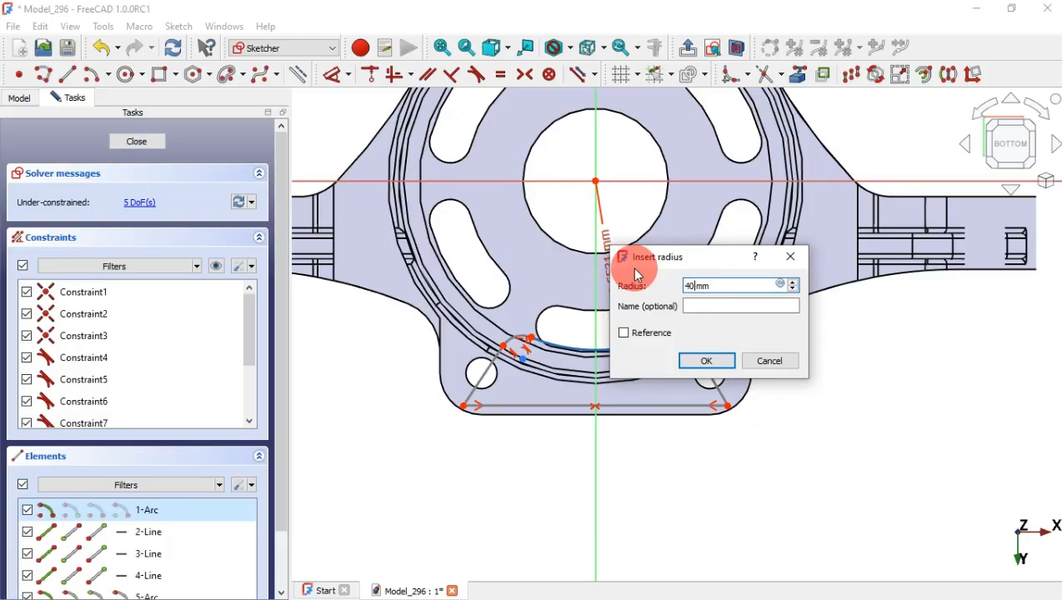
pyautogui.press('Return')
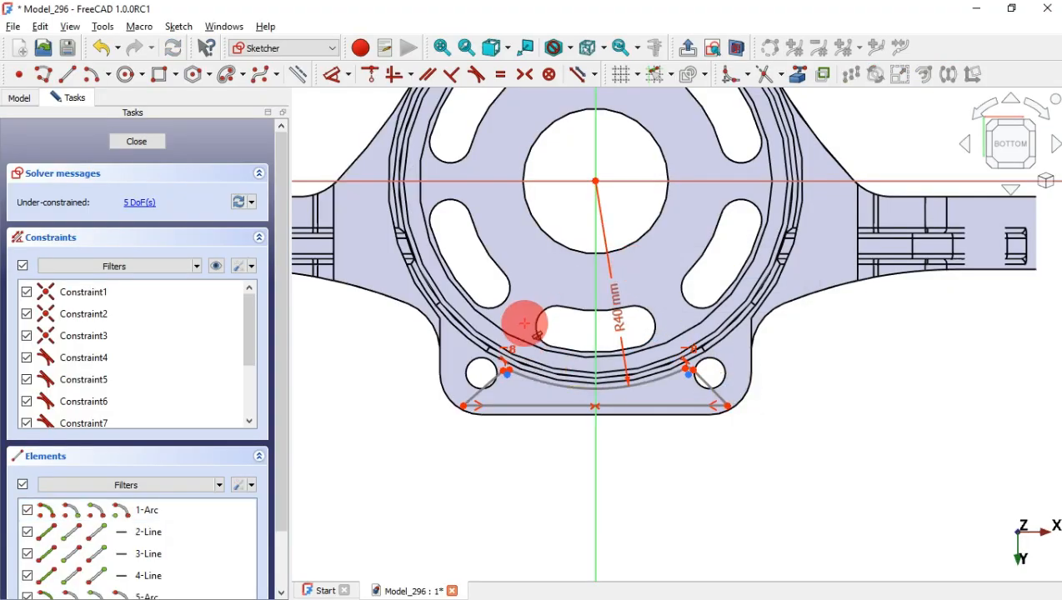
# Constrain the left corner fillet's radius to 5 mm, checking the value in the reference drawing
pyautogui.scroll(10, 525, 322)
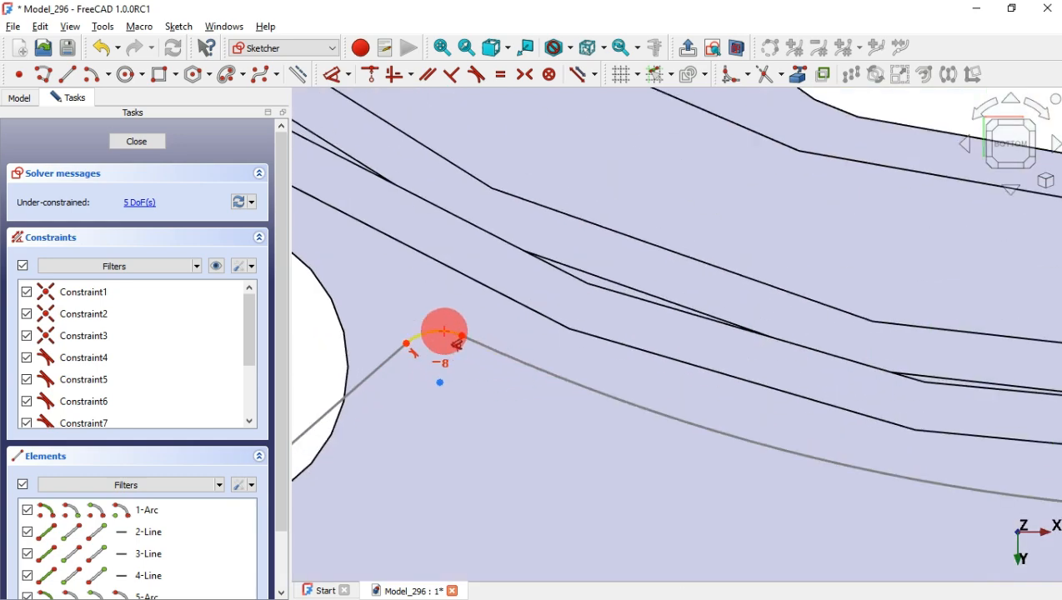
pyautogui.click(443, 333)
pyautogui.hotkey('alt', 'Tab')
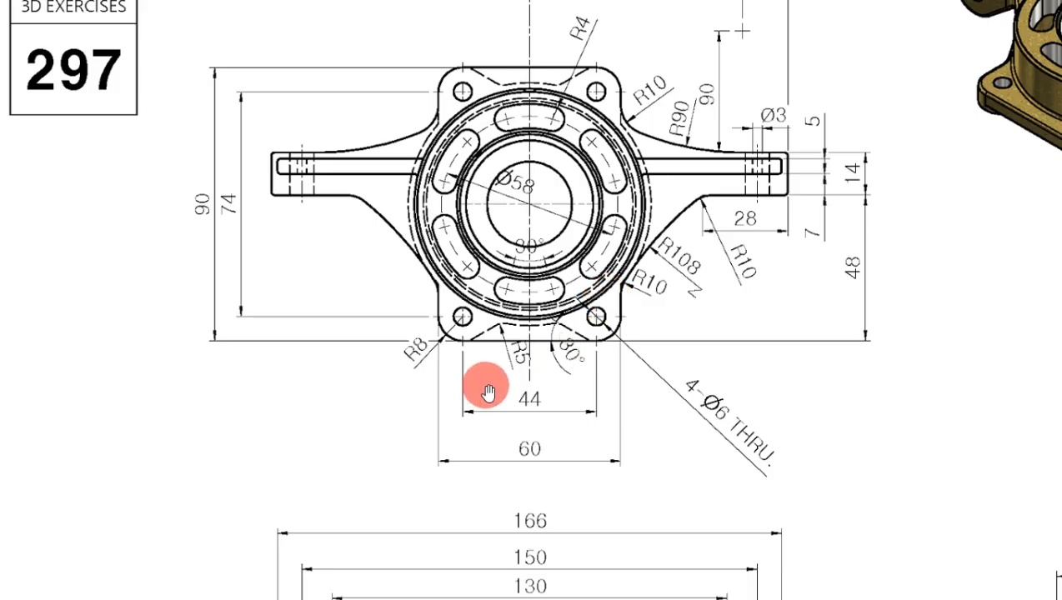
pyautogui.hotkey('alt', 'Tab')
pyautogui.write('5')
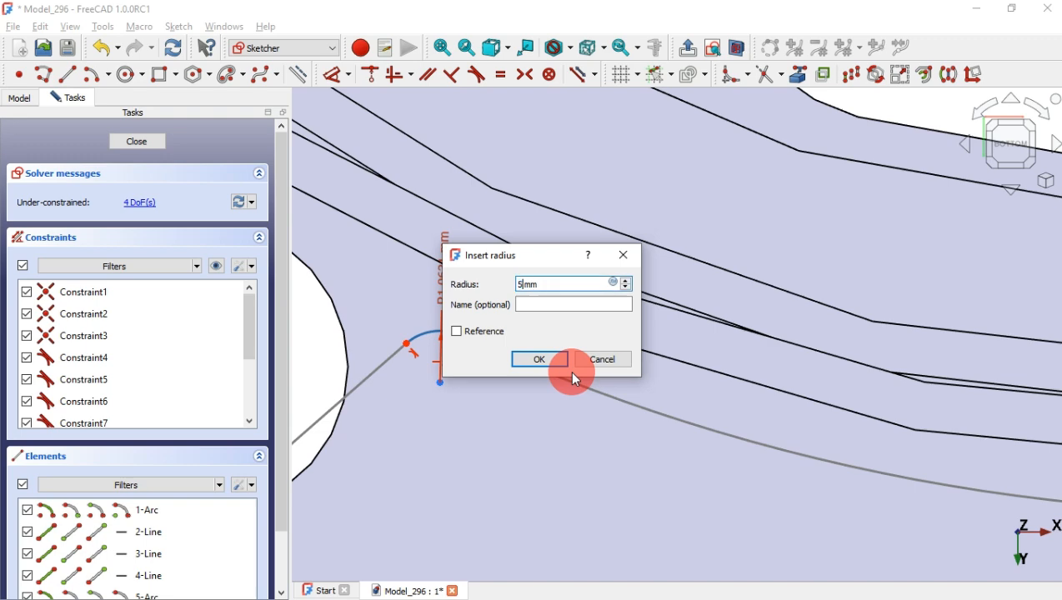
pyautogui.click(567, 368)
pyautogui.scroll(-5, 534, 253)
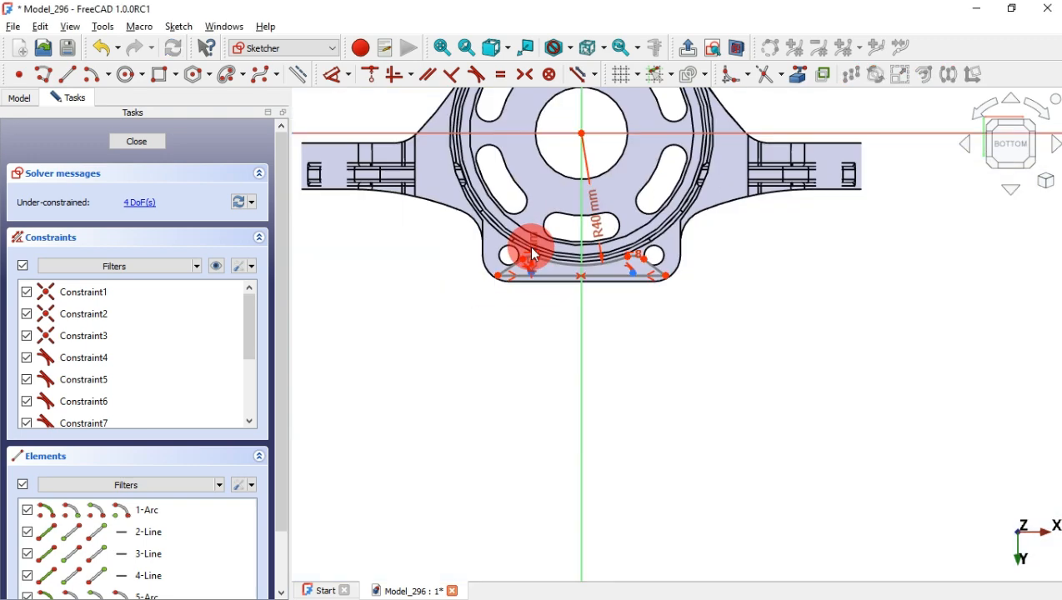
# Check the side angle in the reference drawing and constrain the angle between the base line and the right slanted line to 30°
pyautogui.hotkey('alt', 'Tab')
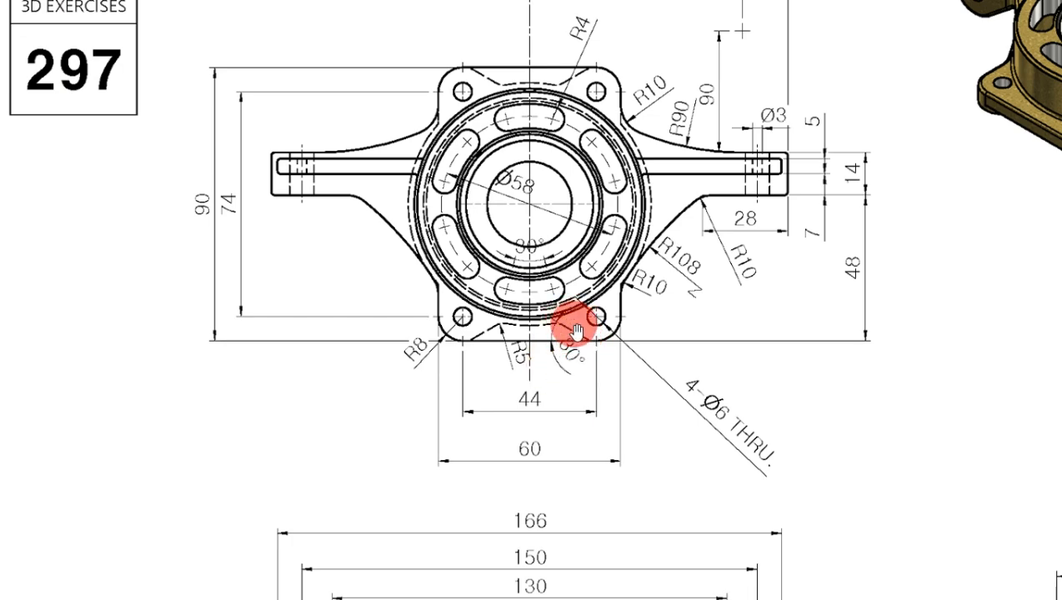
pyautogui.hotkey('alt', 'Tab')
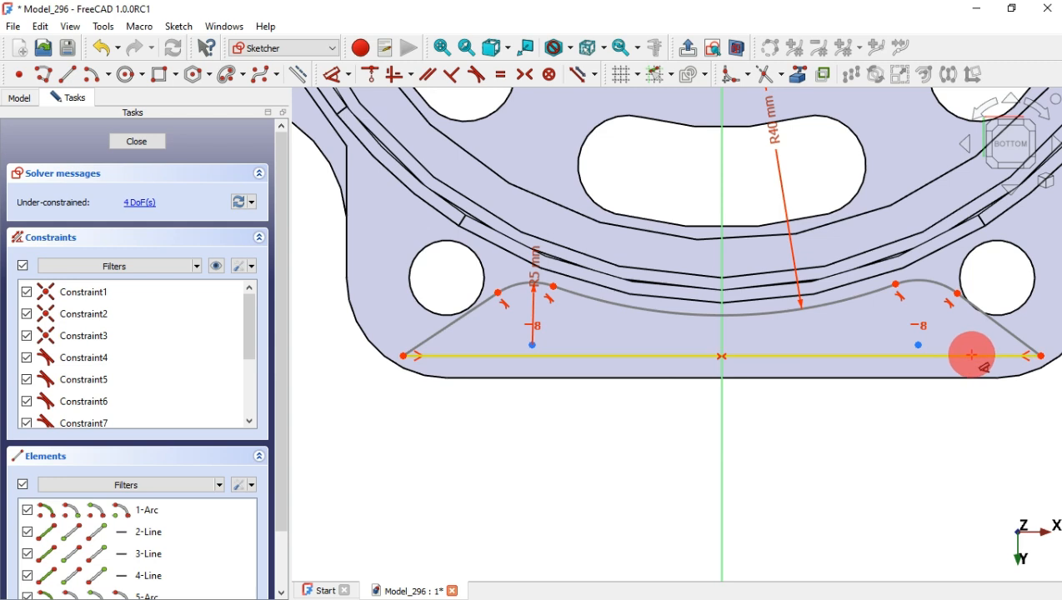
pyautogui.click(967, 355)
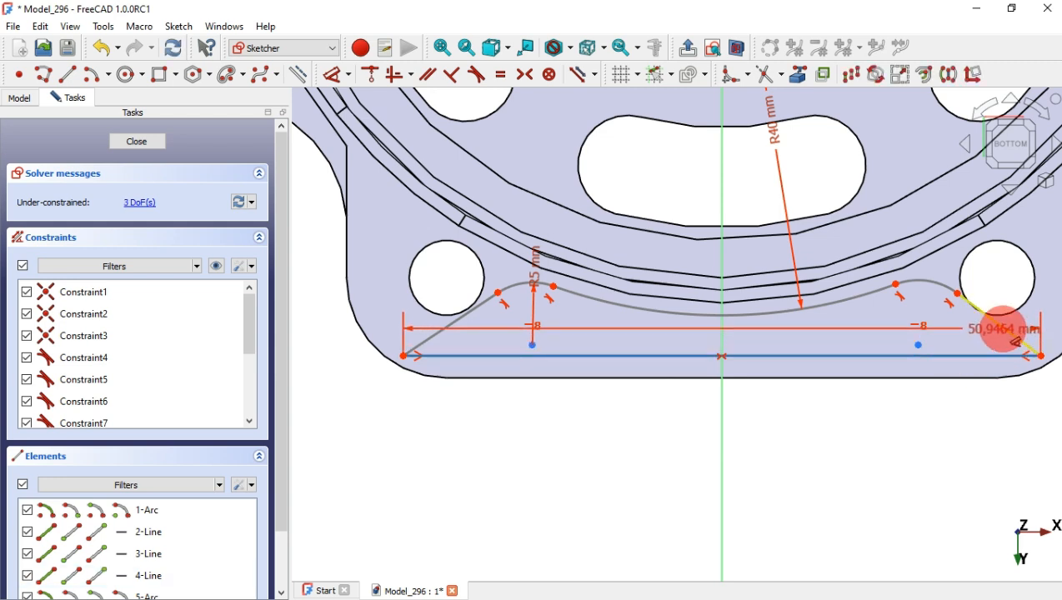
pyautogui.click(1016, 342)
pyautogui.click(883, 307)
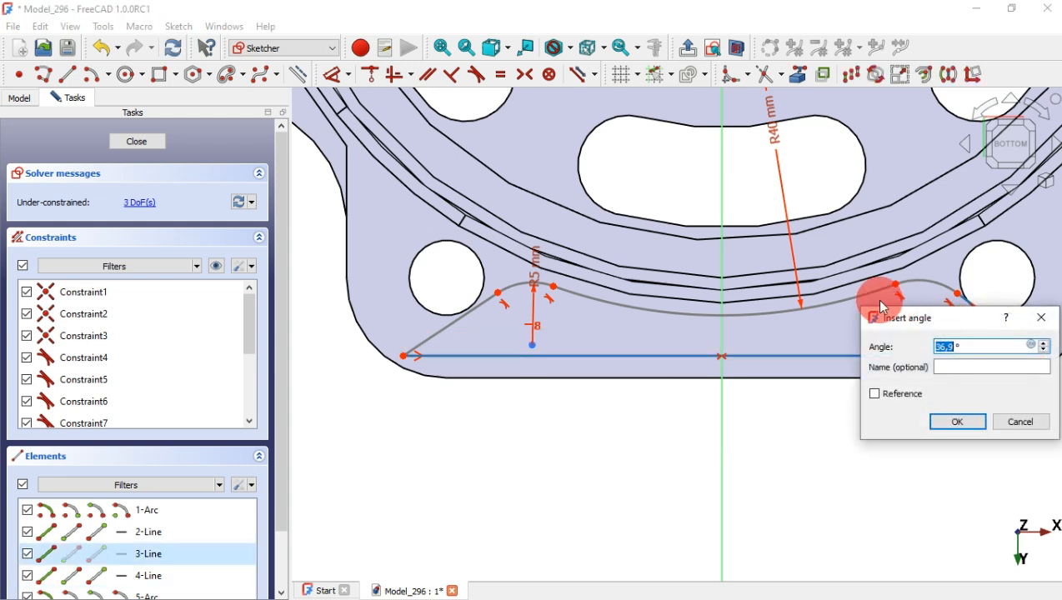
pyautogui.press('Return')
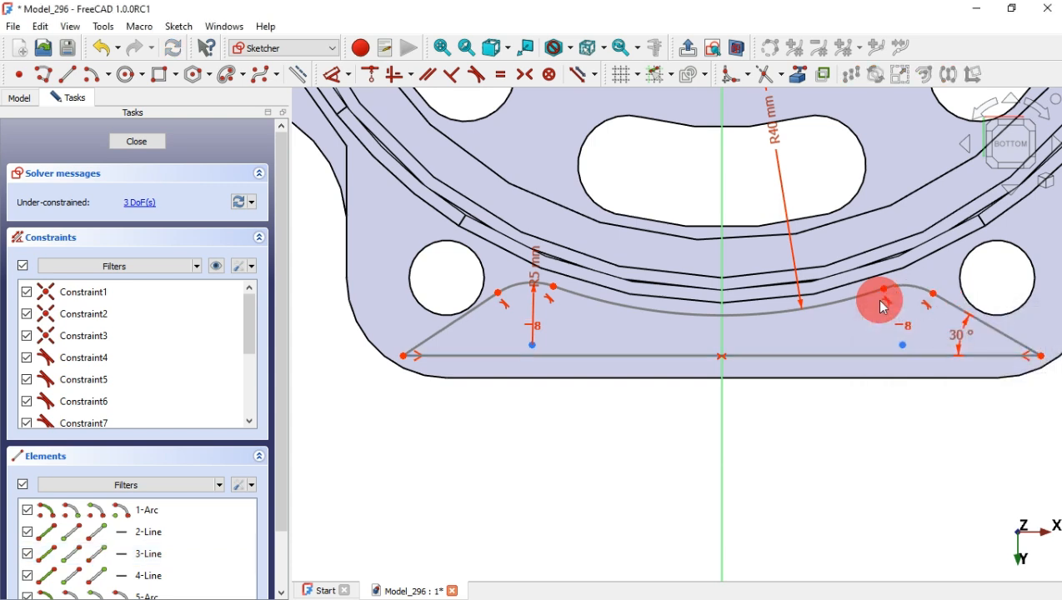
# Pull the profile into a narrower shape and make the two corner fillets equal in radius
pyautogui.moveTo(836, 301); pyautogui.dragTo(535, 426)
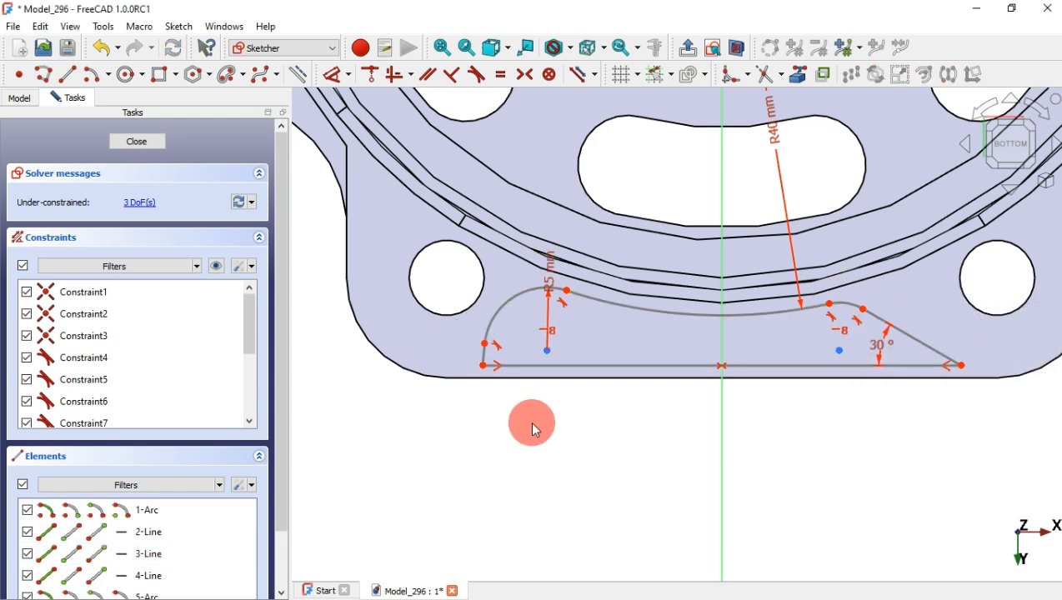
pyautogui.click(501, 76)
pyautogui.click(522, 294)
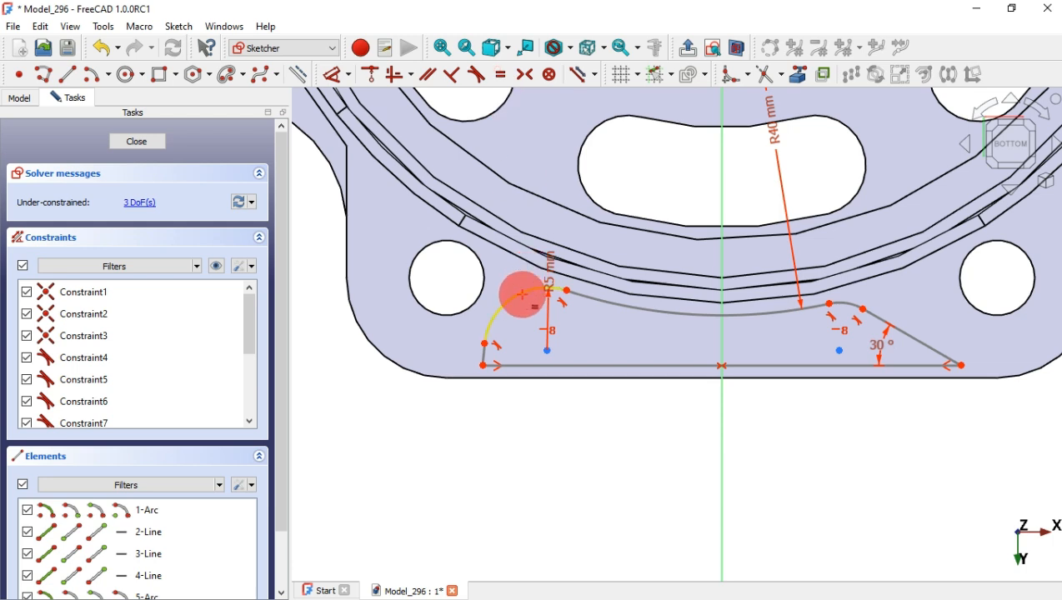
pyautogui.click(841, 298)
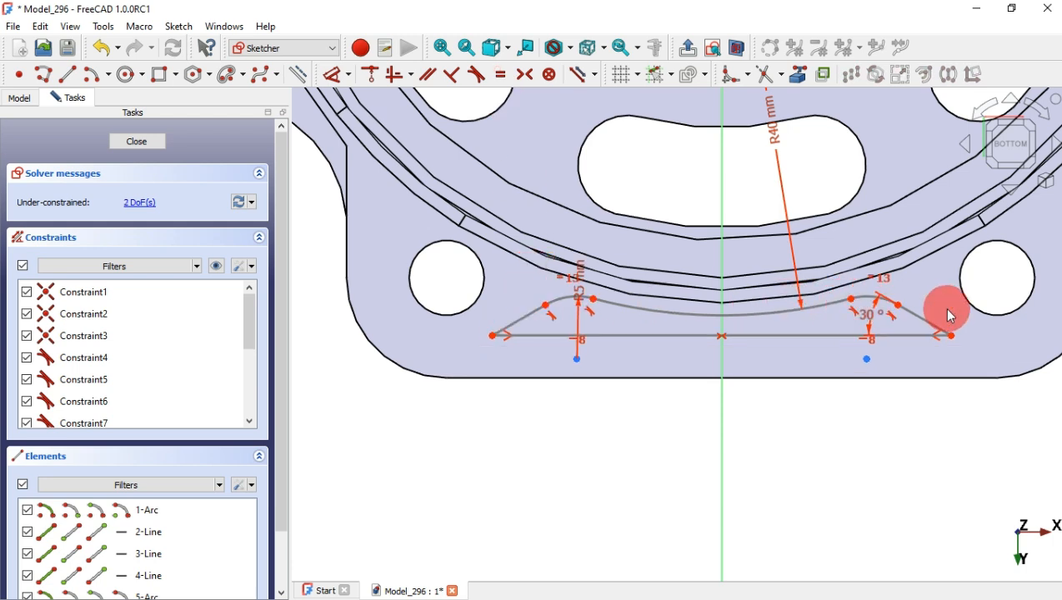
# Project the plate's straight lower edge as external geometry and constrain the profile's right base corner onto it
pyautogui.scroll(-2, 567, 379)
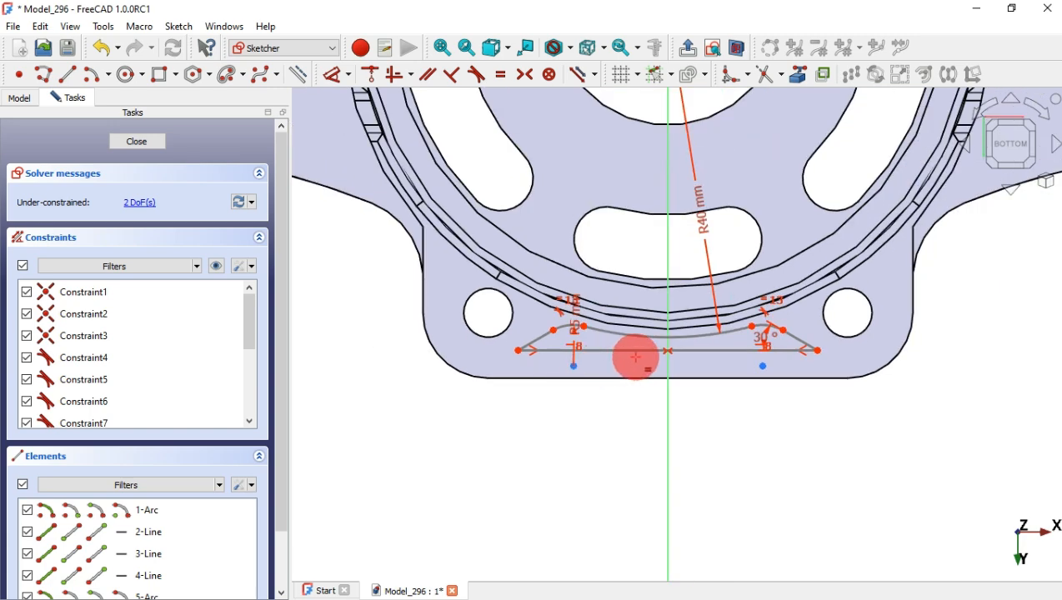
pyautogui.scroll(1, 635, 360)
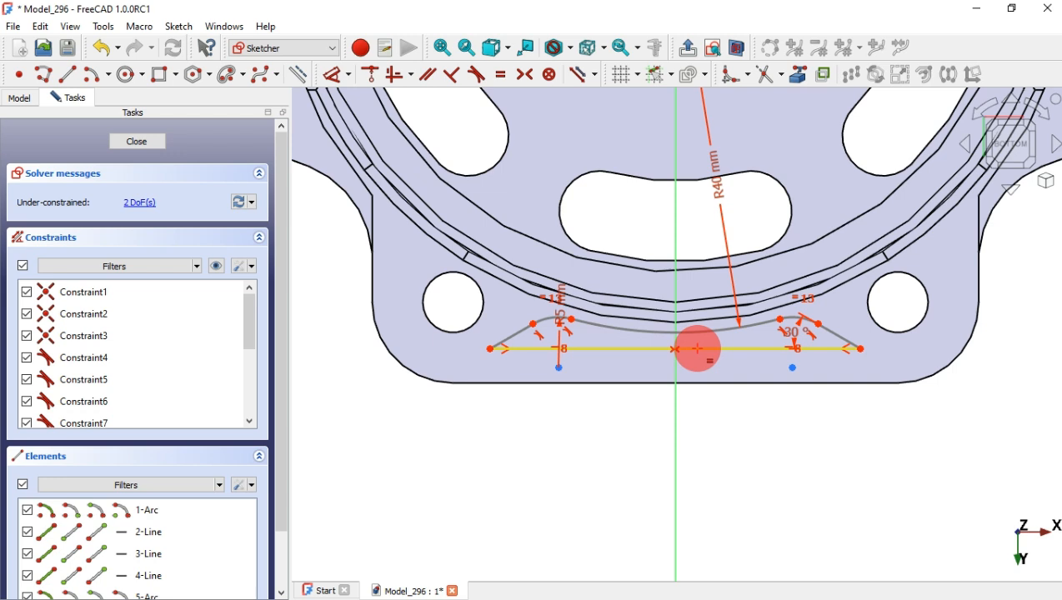
pyautogui.click(799, 75)
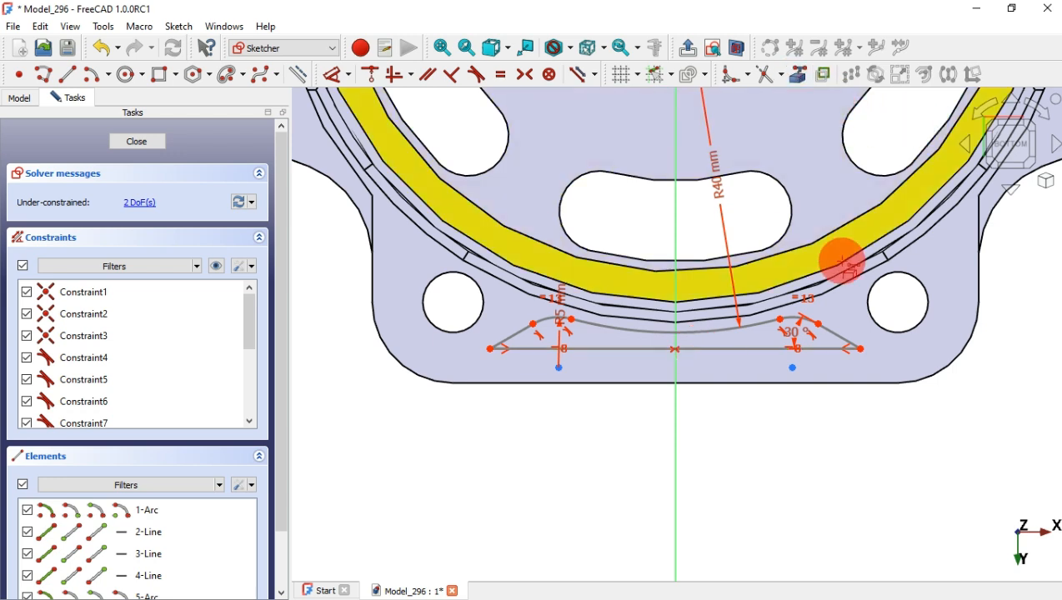
pyautogui.click(840, 383)
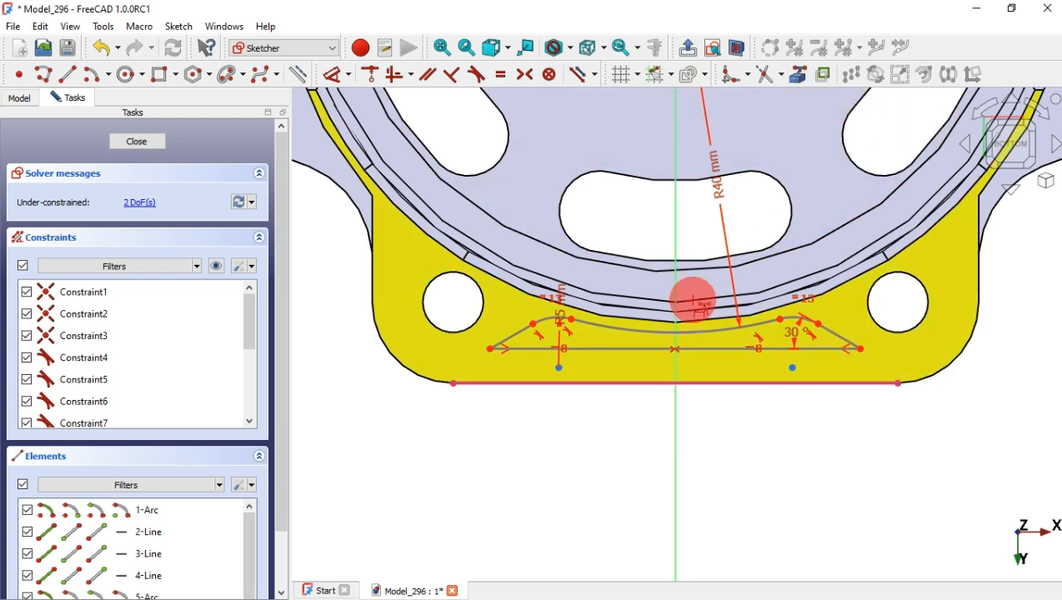
pyautogui.click(370, 75)
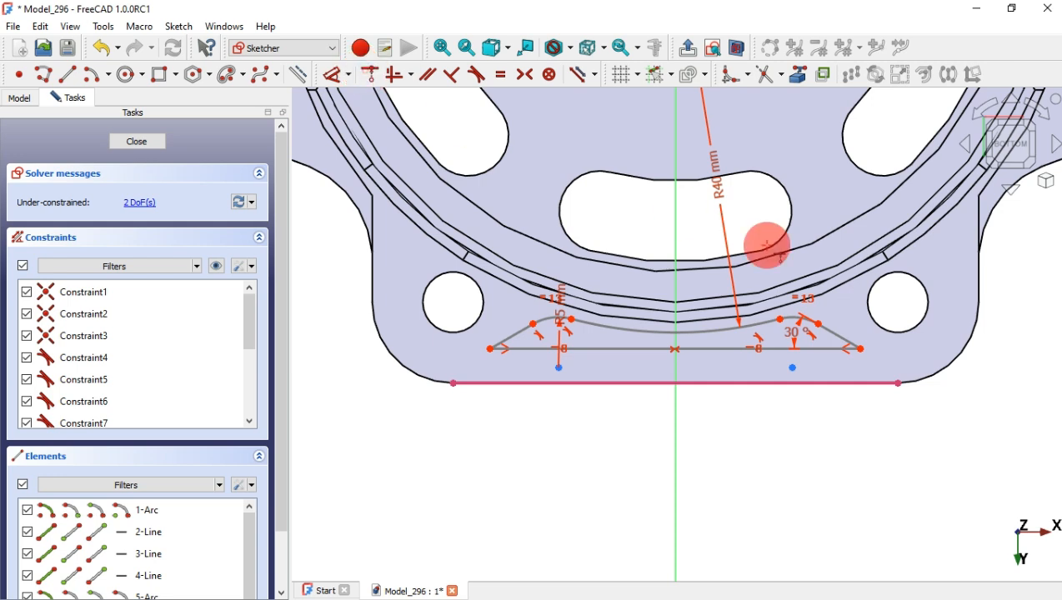
pyautogui.click(861, 349)
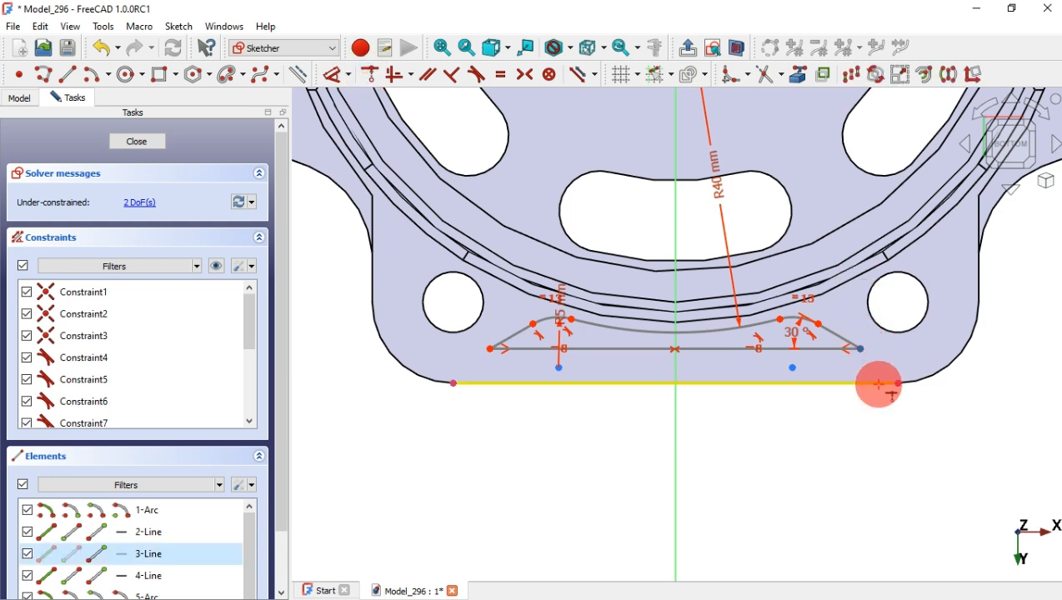
pyautogui.click(876, 384)
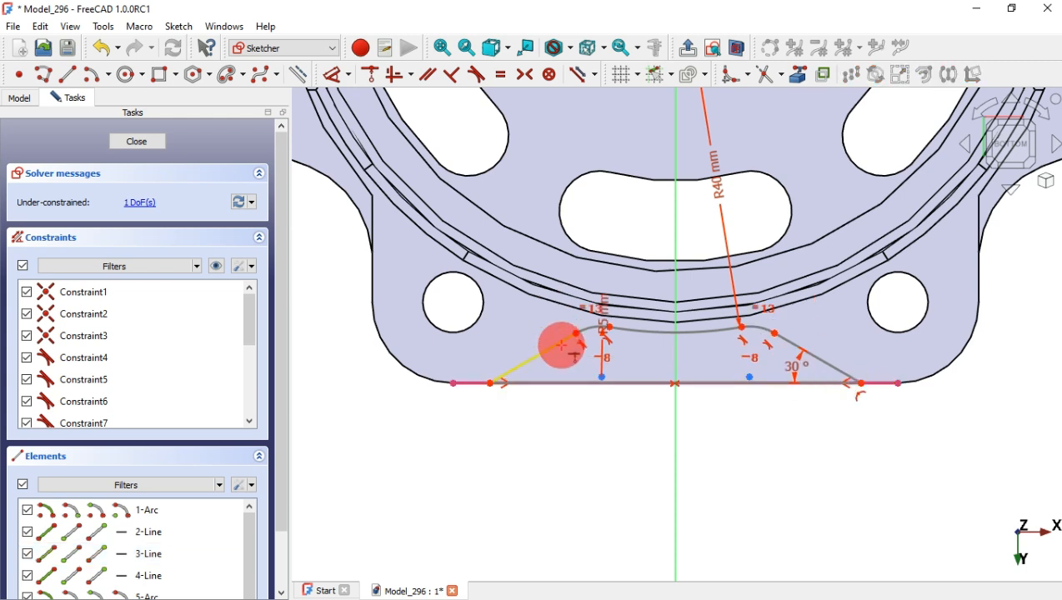
# Project the left base hole as external geometry, constrain its centre 3 mm horizontally from the profile's left base corner, and close the sketch
pyautogui.click(798, 73)
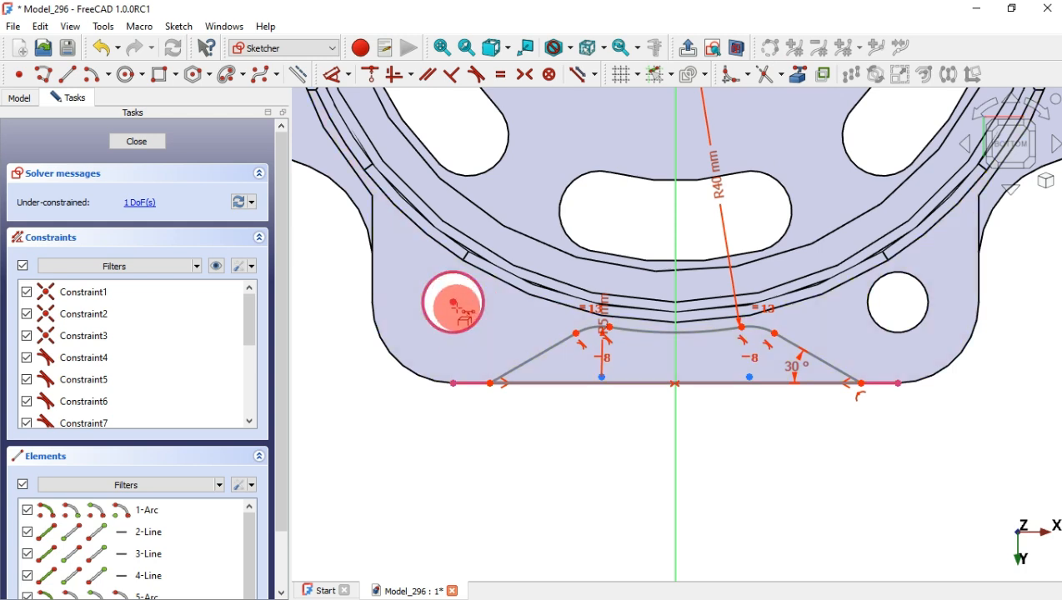
pyautogui.click(336, 80)
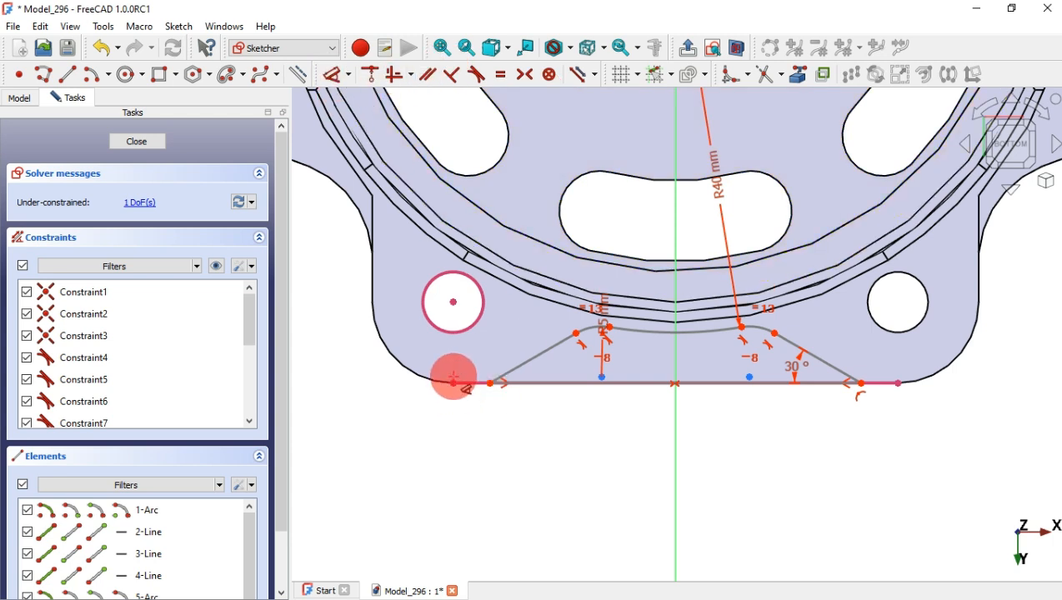
pyautogui.click(453, 302)
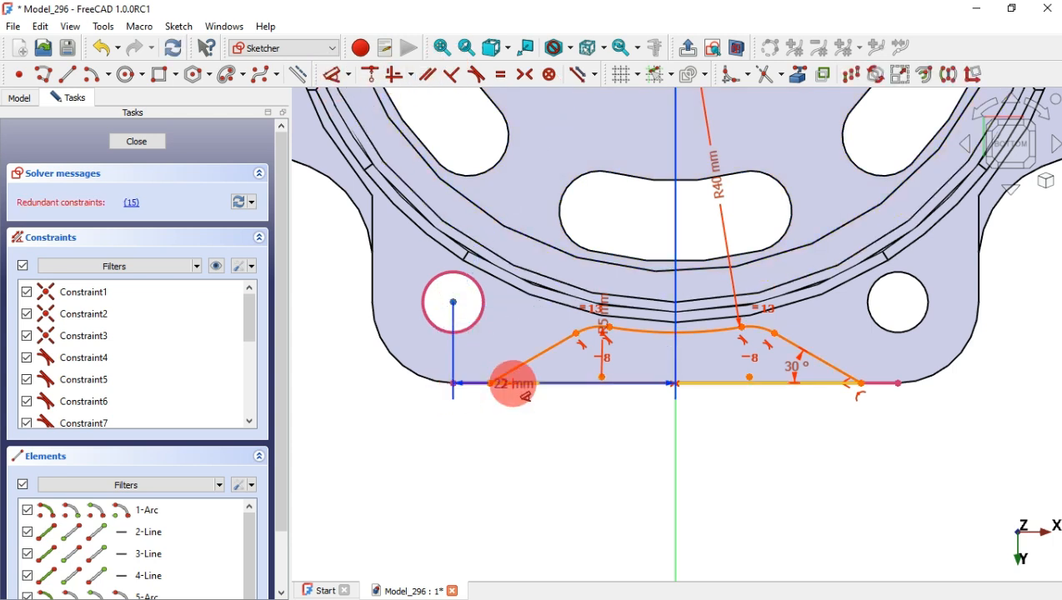
pyautogui.click(490, 384)
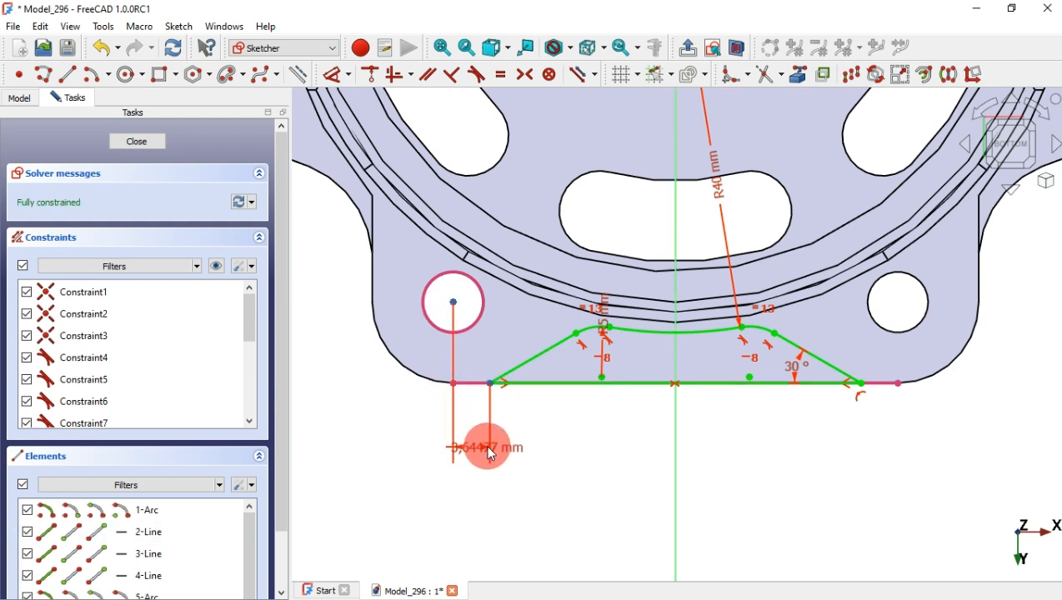
pyautogui.click(487, 450)
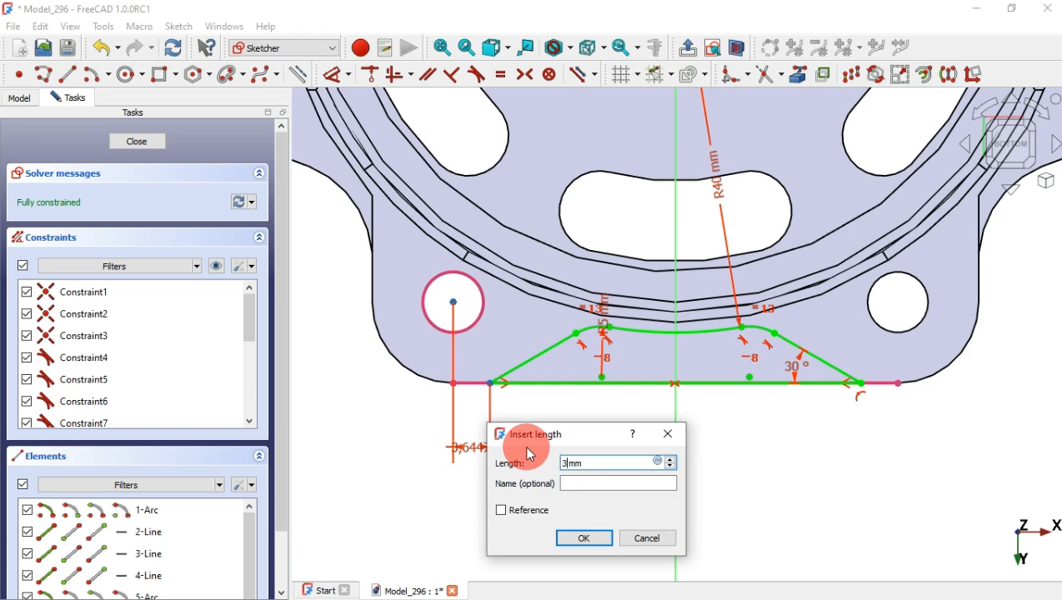
pyautogui.write('3')
pyautogui.press('Return')
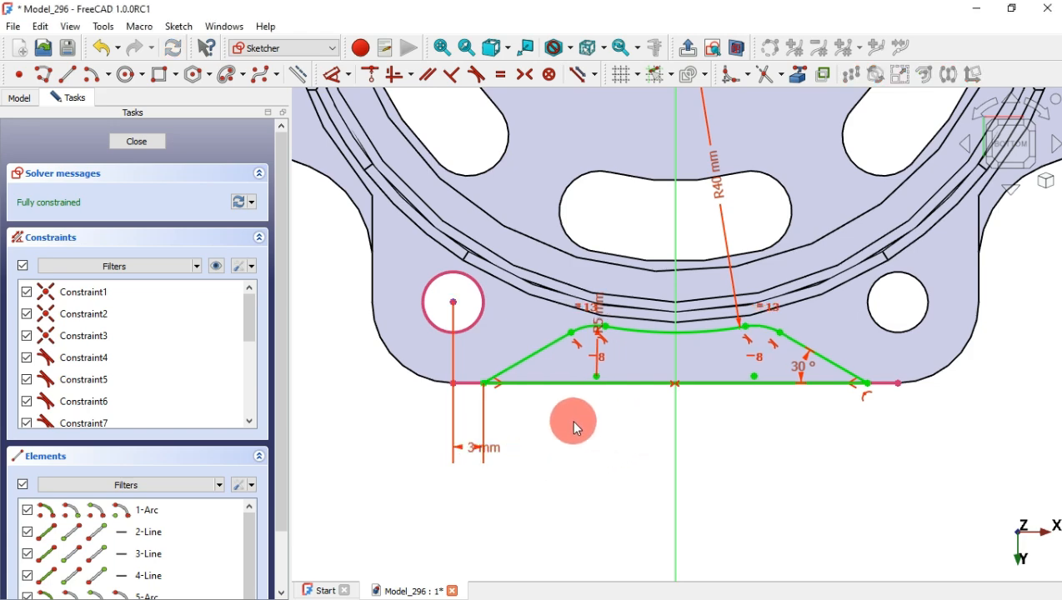
pyautogui.press('Escape')
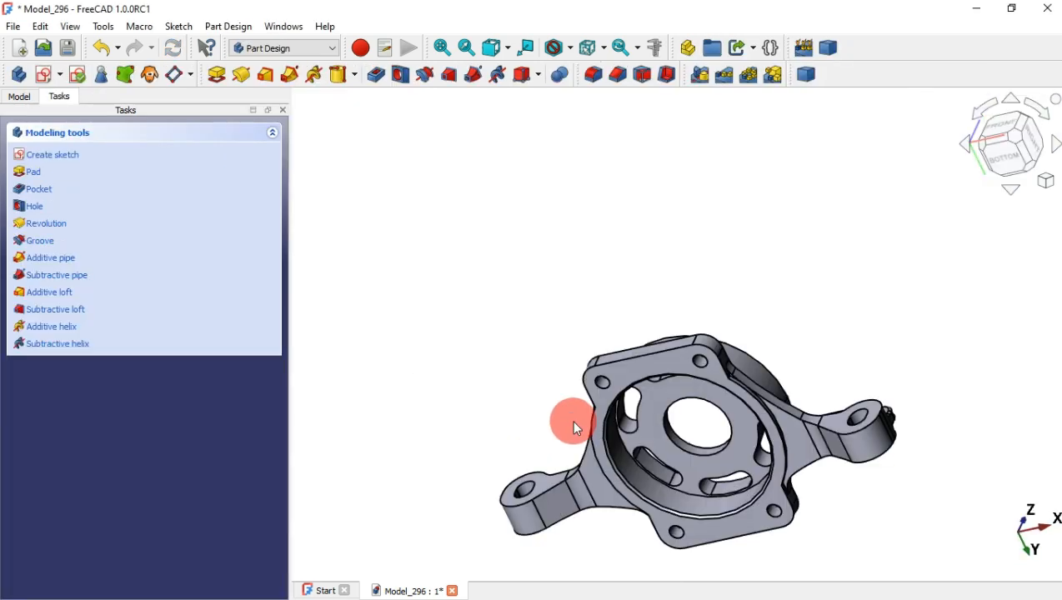
# Cut a dimension-type pocket from the recess sketch with its direction reversed
pyautogui.click(377, 80)
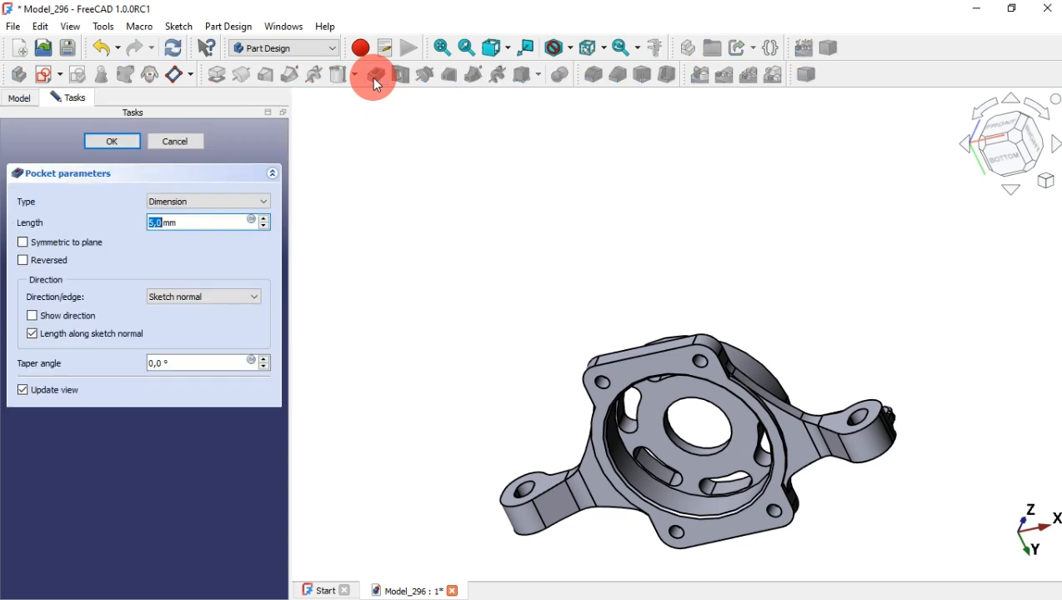
pyautogui.click(63, 266)
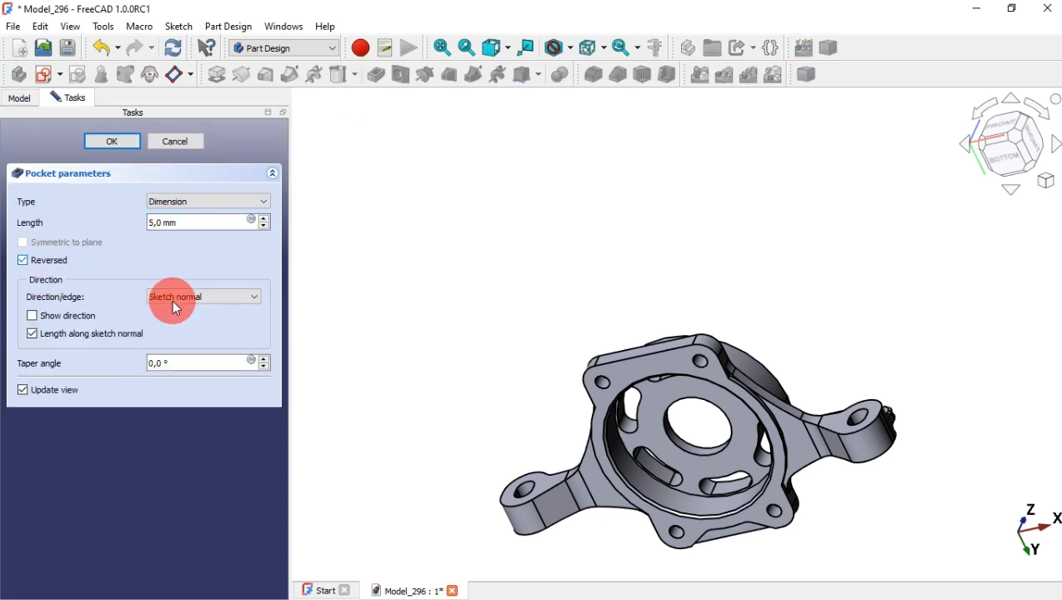
pyautogui.click(129, 144)
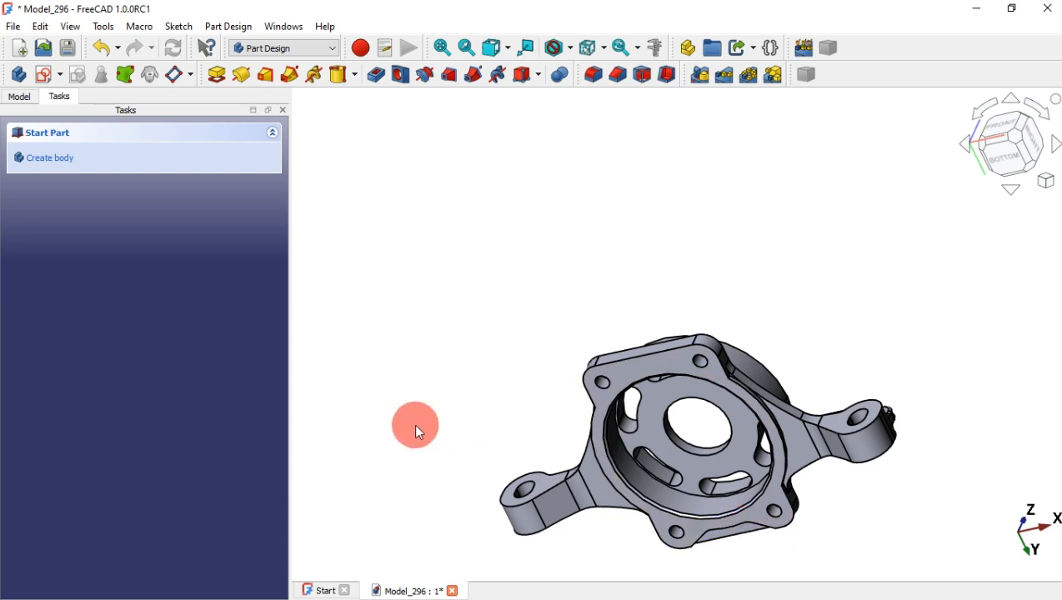
# Edit the recess pocket's sketch to mirror the whole profile across the horizontal axis, keeping the original, and close the sketch
pyautogui.click(20, 97)
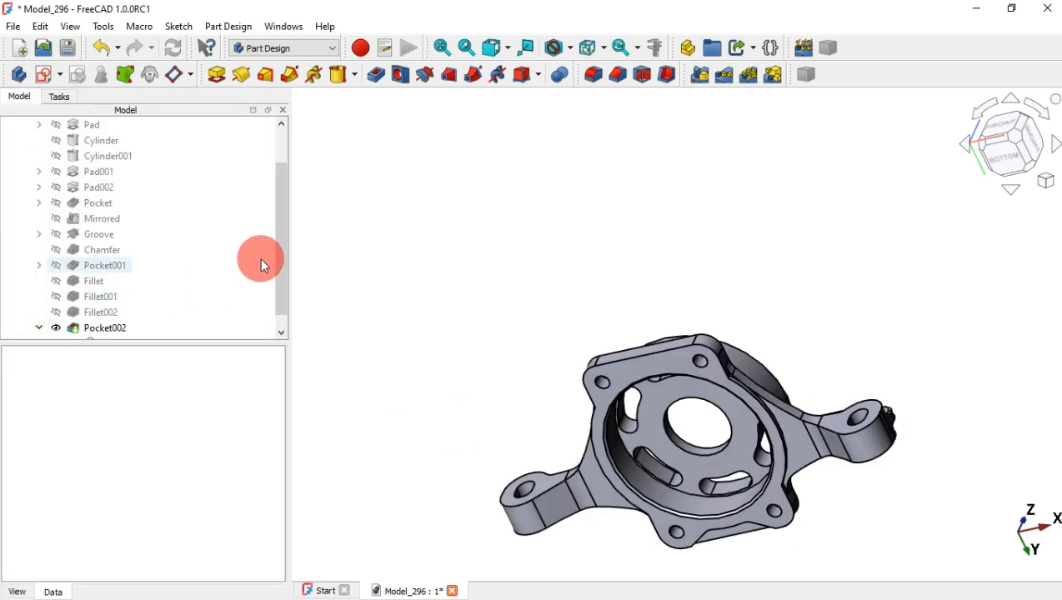
pyautogui.scroll(-1, 278, 260)
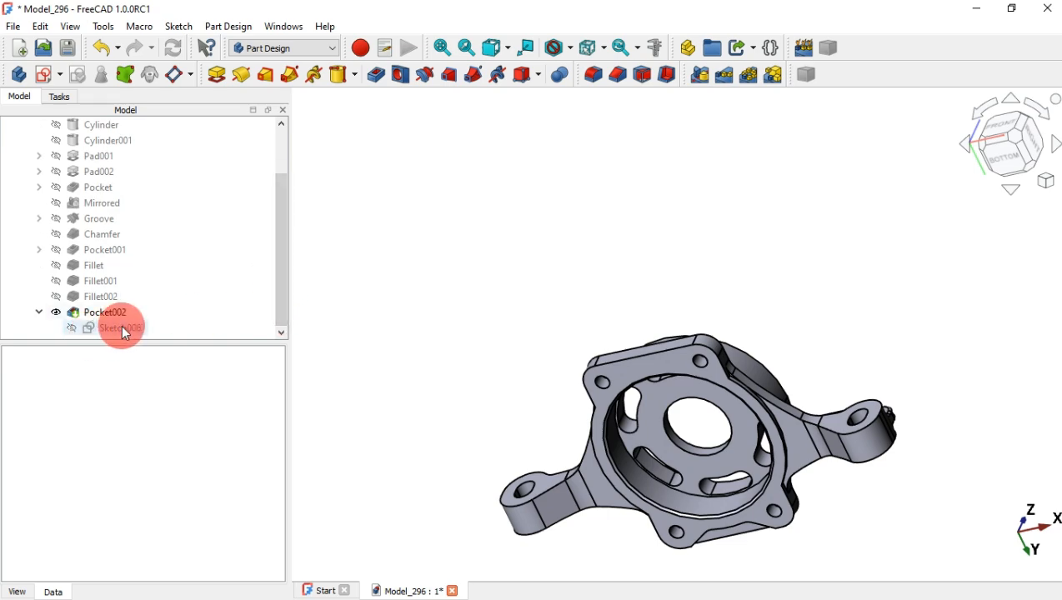
pyautogui.doubleClick(119, 328)
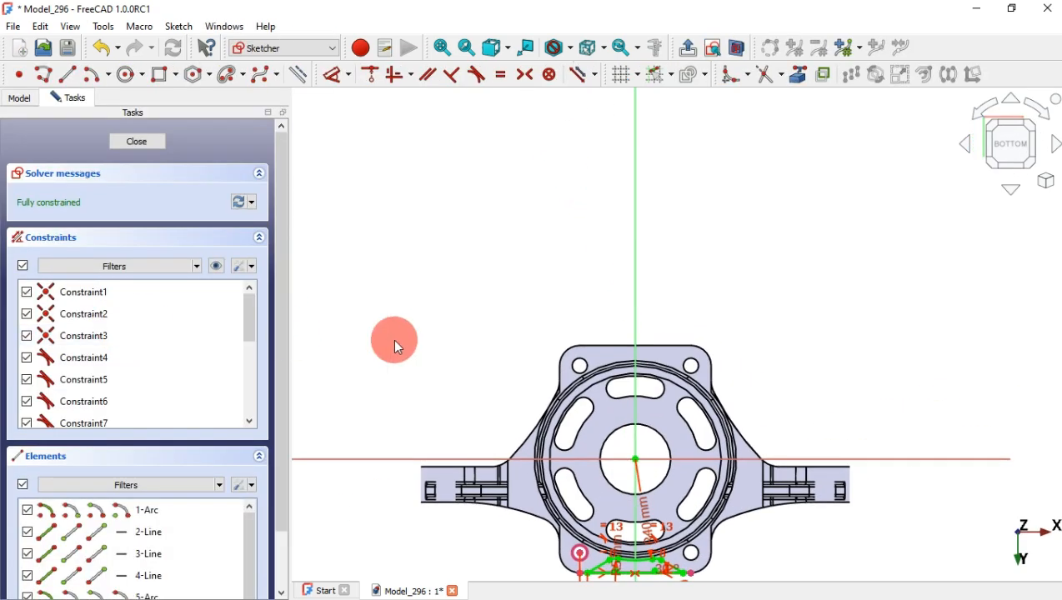
pyautogui.scroll(-5, 658, 315)
pyautogui.scroll(3, 657, 325)
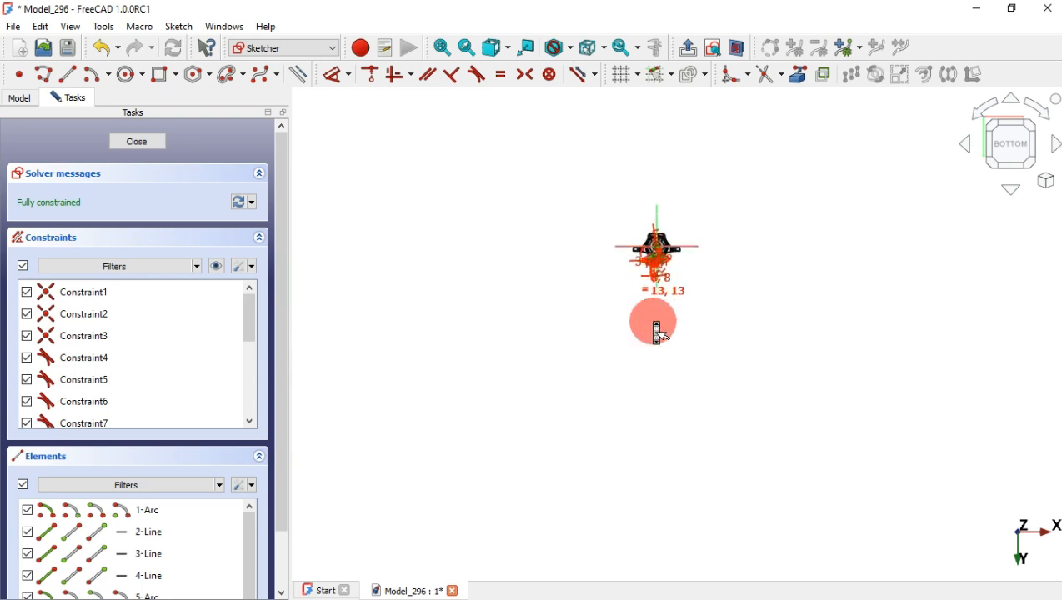
pyautogui.scroll(5, 658, 172)
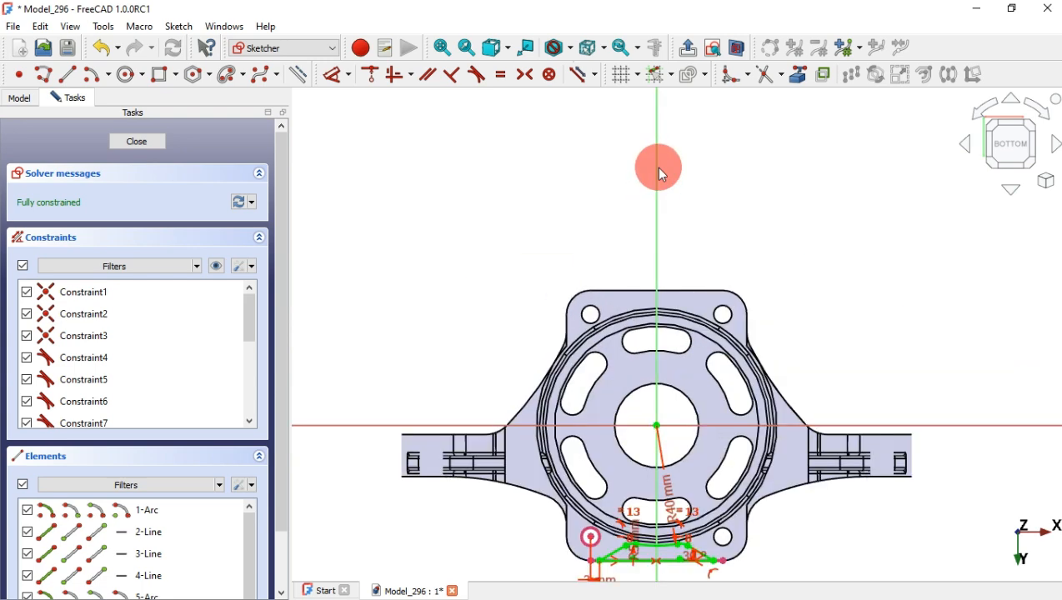
pyautogui.moveTo(718, 320); pyautogui.dragTo(696, 140, button='middle')
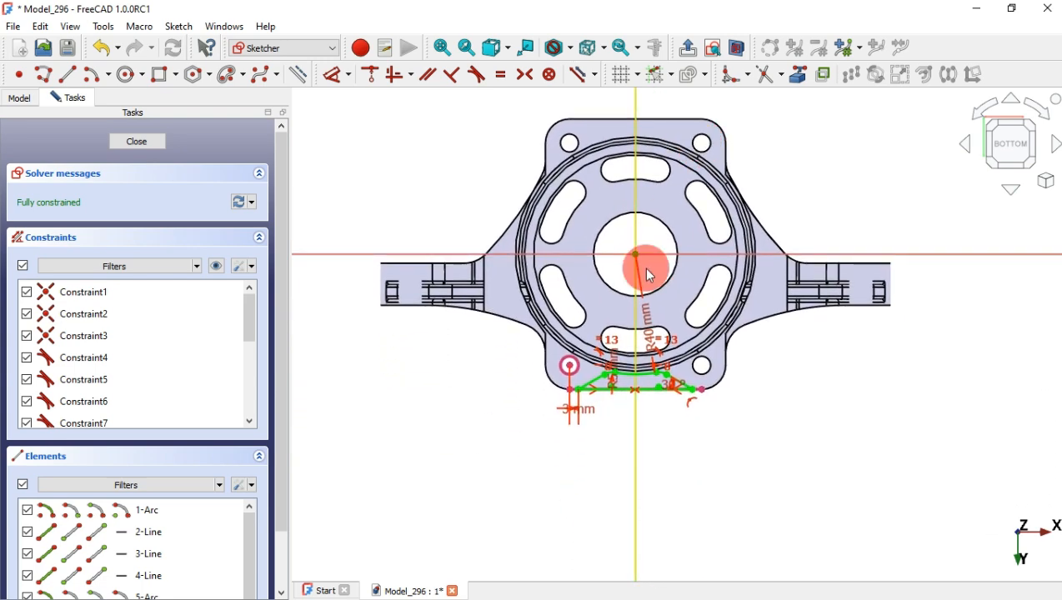
pyautogui.moveTo(523, 329); pyautogui.dragTo(742, 419)
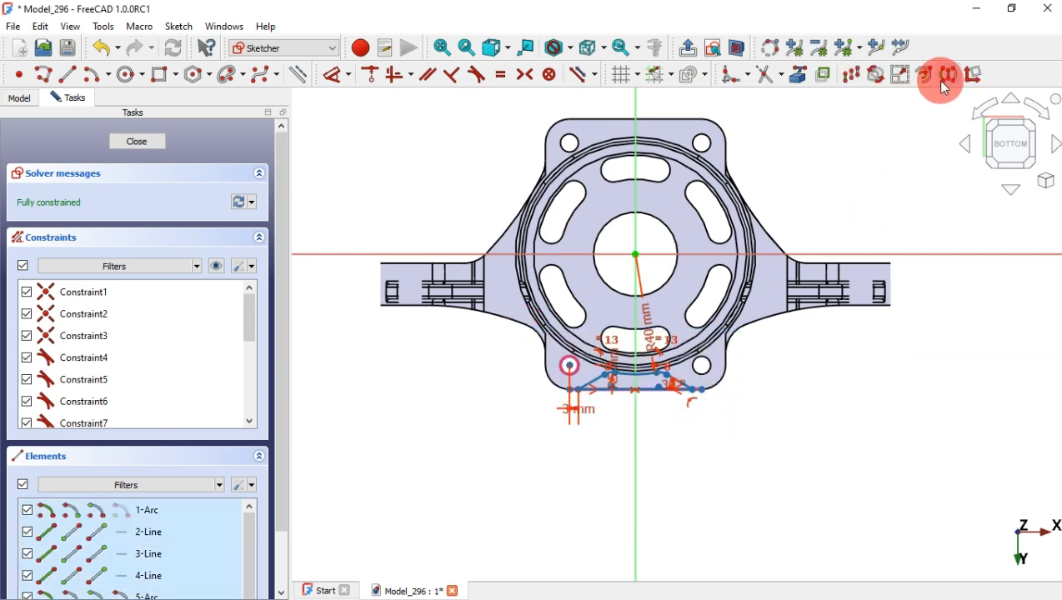
pyautogui.click(948, 75)
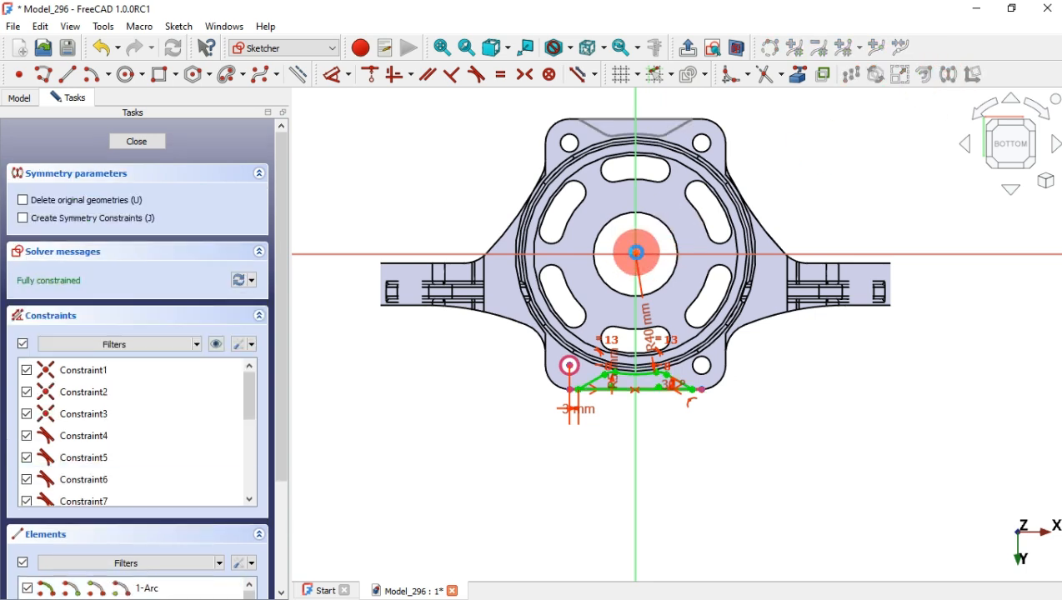
pyautogui.click(748, 249)
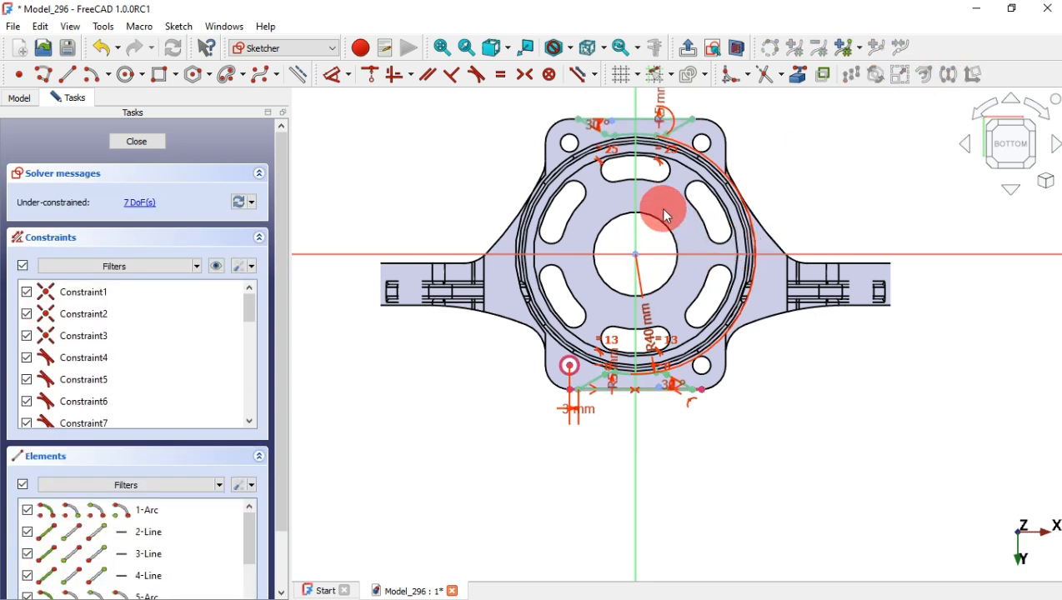
pyautogui.press('Escape')
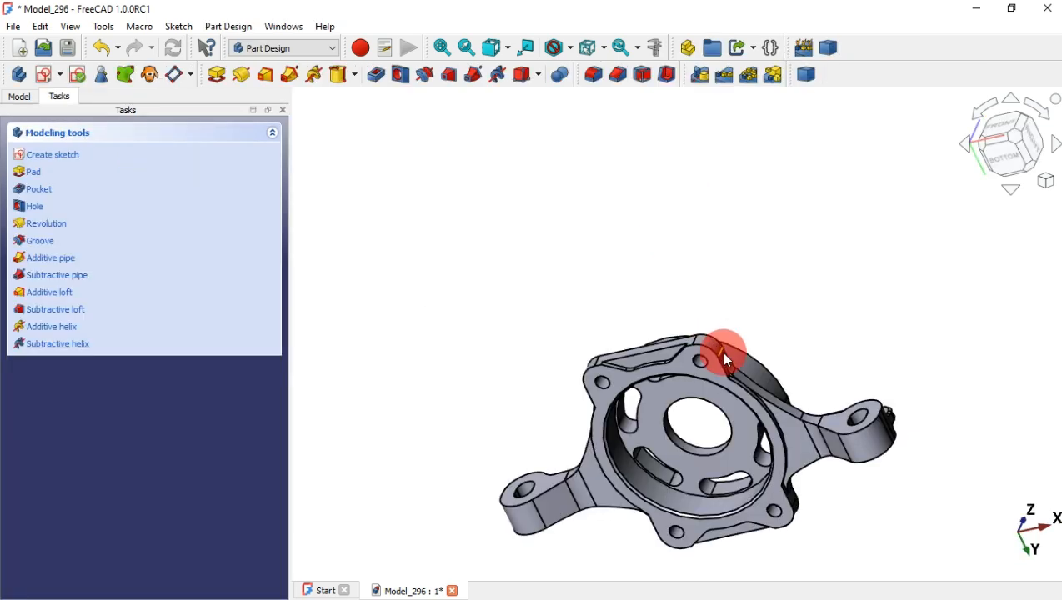
pyautogui.moveTo(794, 308); pyautogui.dragTo(800, 271, button='middle')
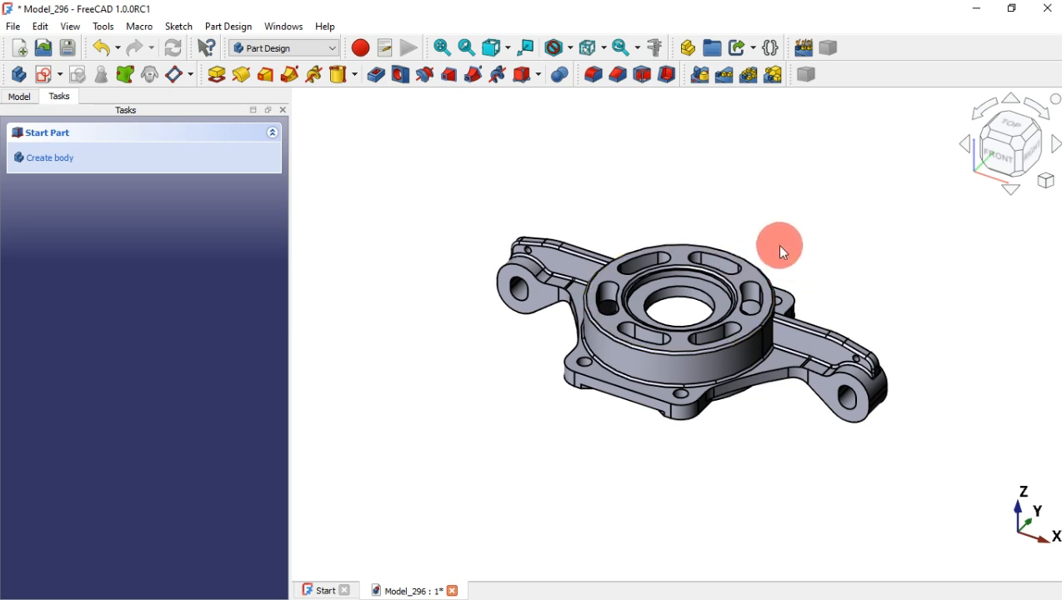